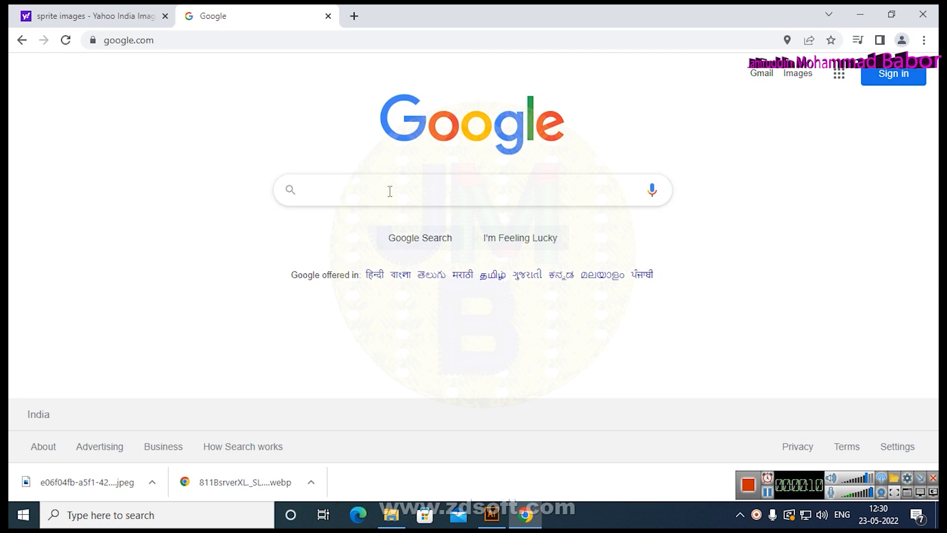
Search Google for "jamini roy painting" and show the image results
type("jamini")
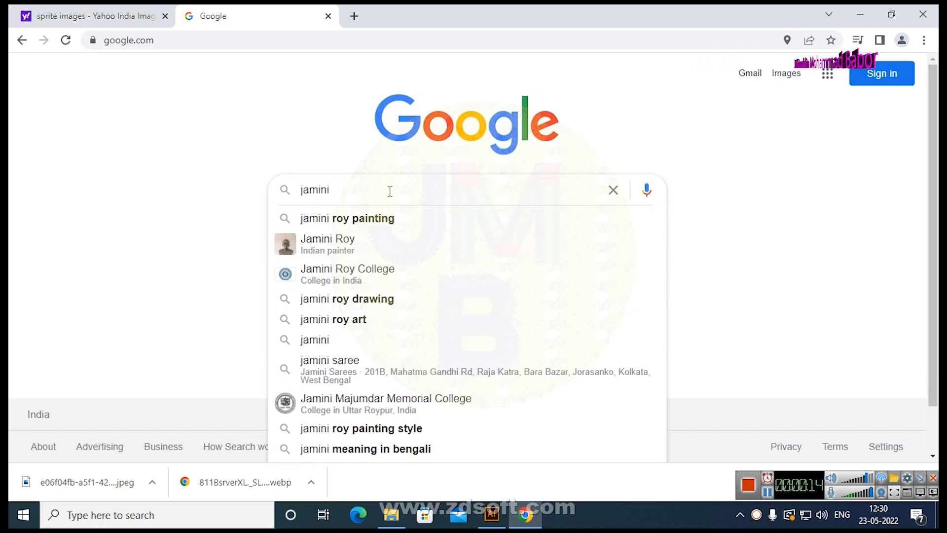
key("Down")
key("Return")
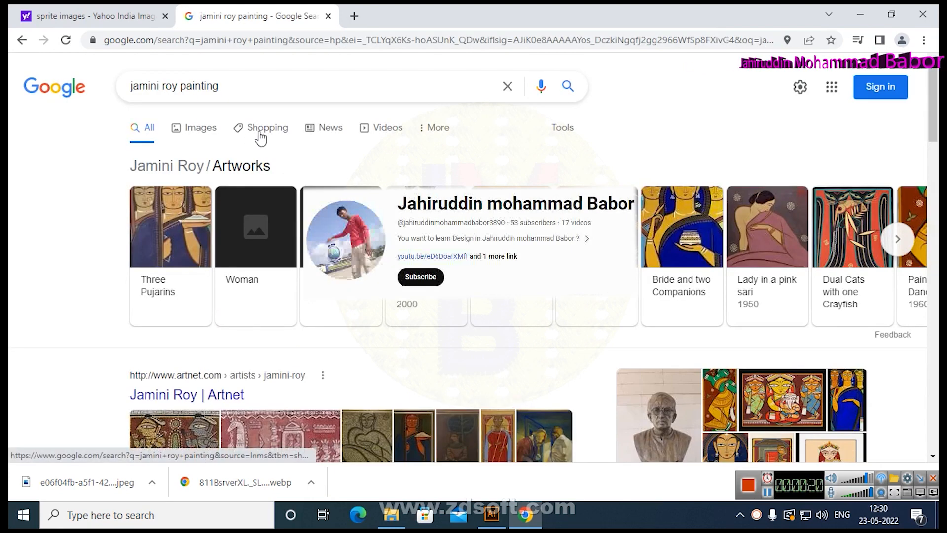
left_click(211, 133)
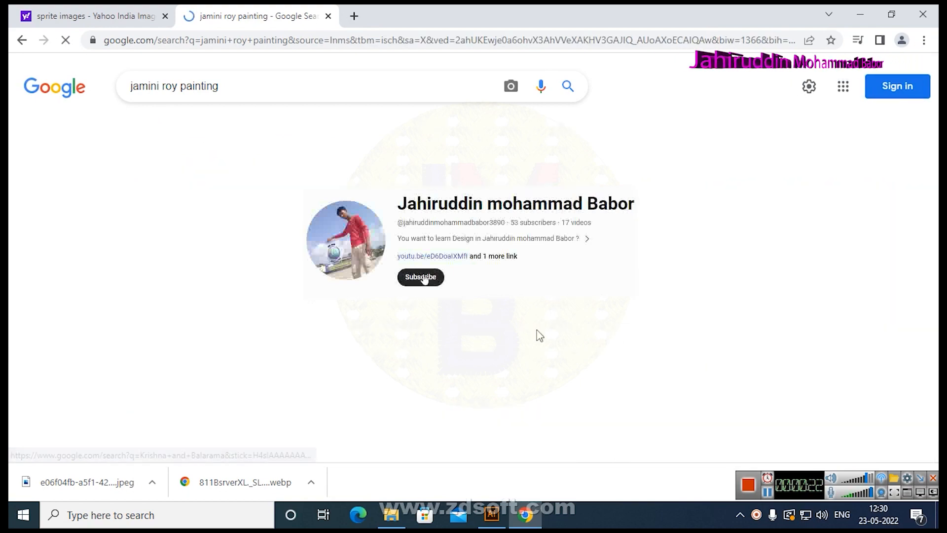
Open the painting of the white-veiled woman from the image results and save it to Downloads as painting
scroll(538, 340, "down", 4)
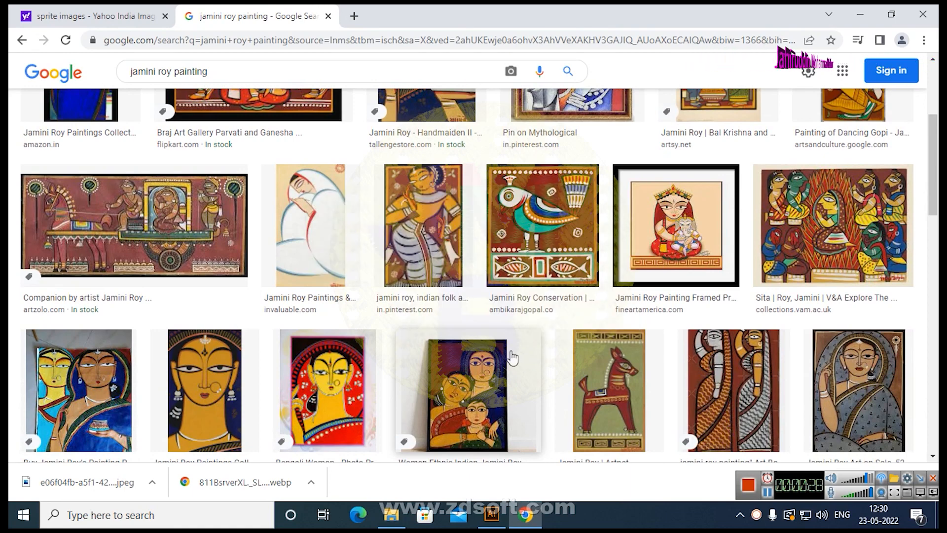
left_click(329, 246)
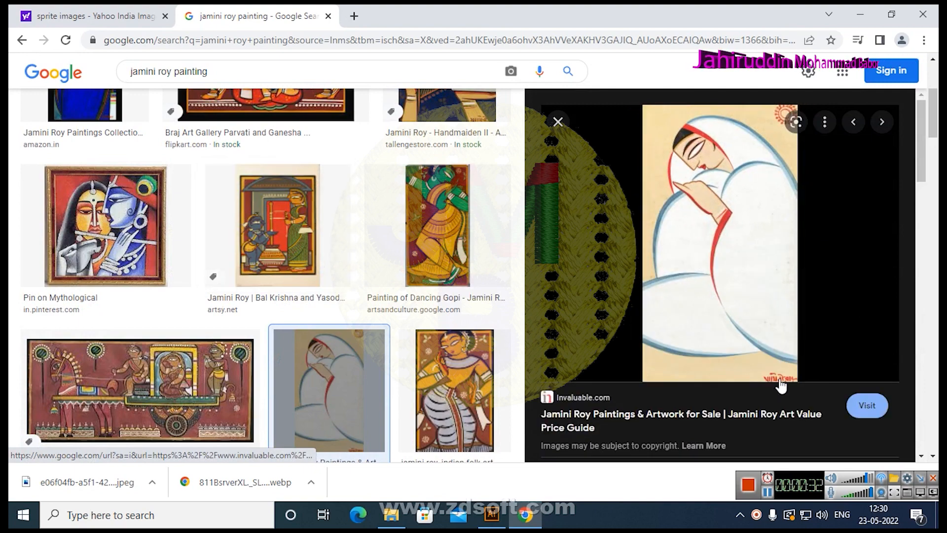
right_click(707, 181)
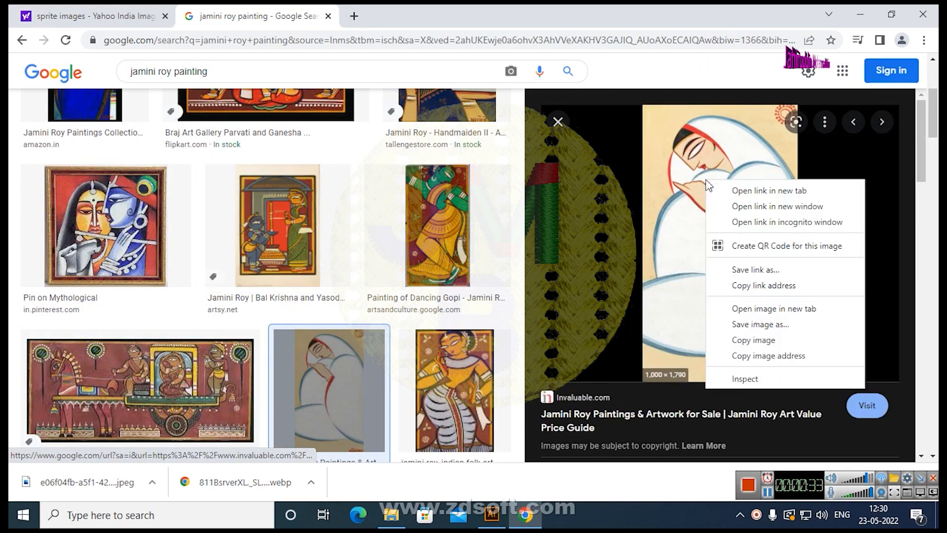
left_click(765, 325)
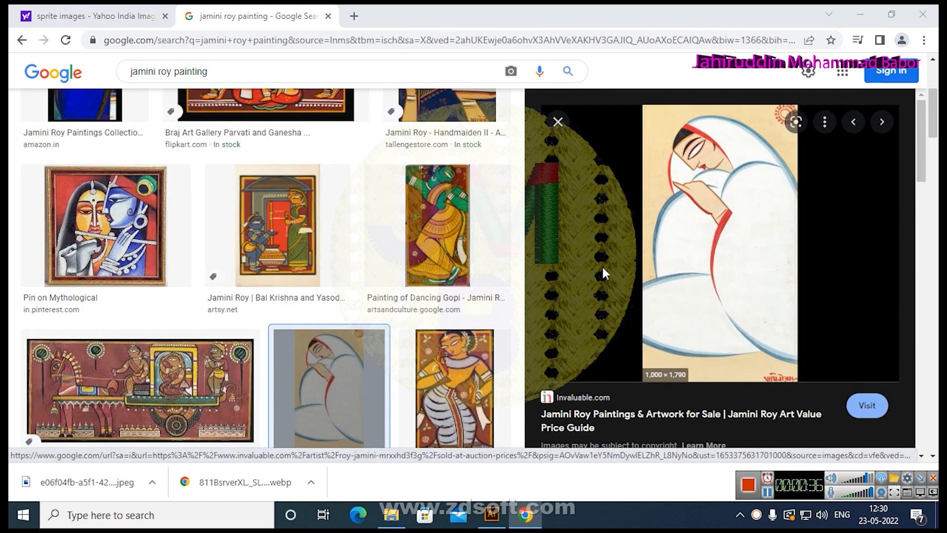
type("p")
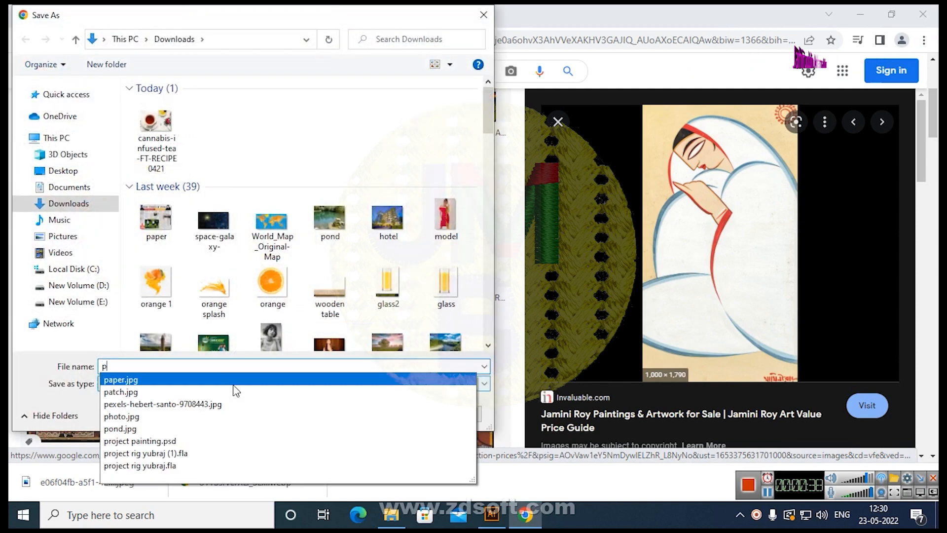
type("ainting")
key("Return")
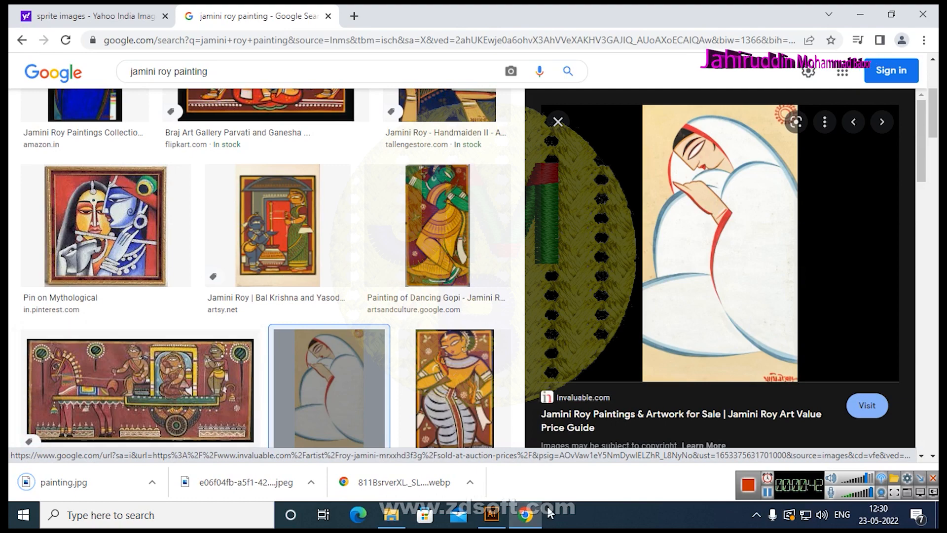
Switch to Illustrator and create a new portrait print document with the 612 x 792 pt Letter preset
left_click(492, 514)
left_click(40, 15)
left_click(61, 61)
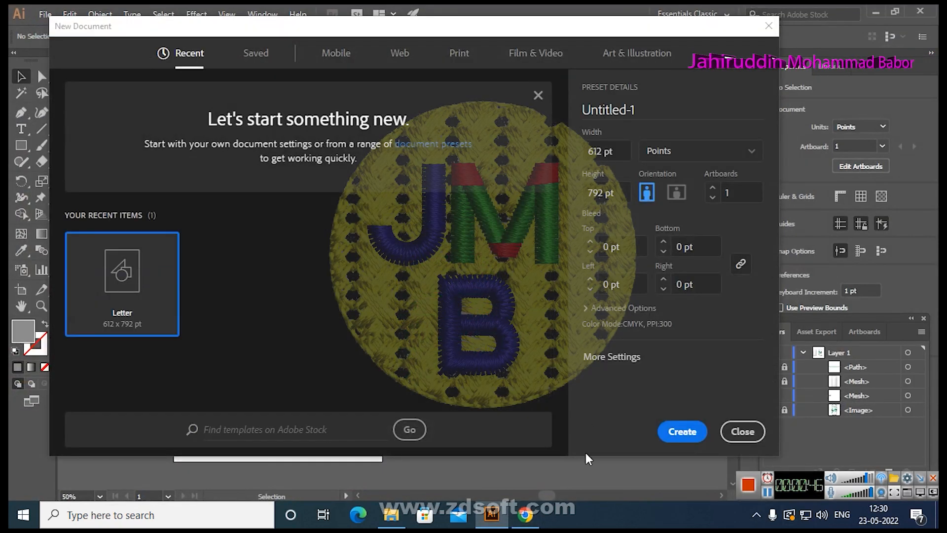
left_click(459, 53)
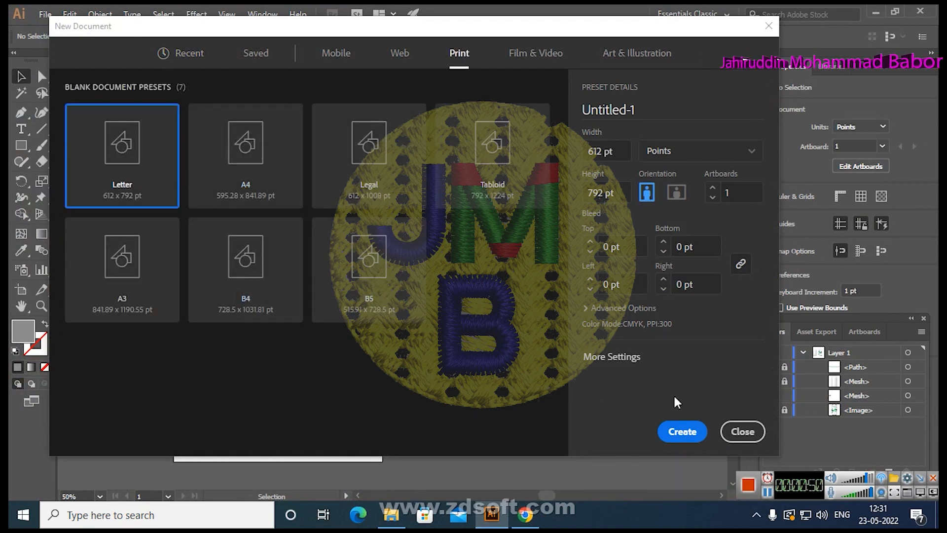
left_click(681, 437)
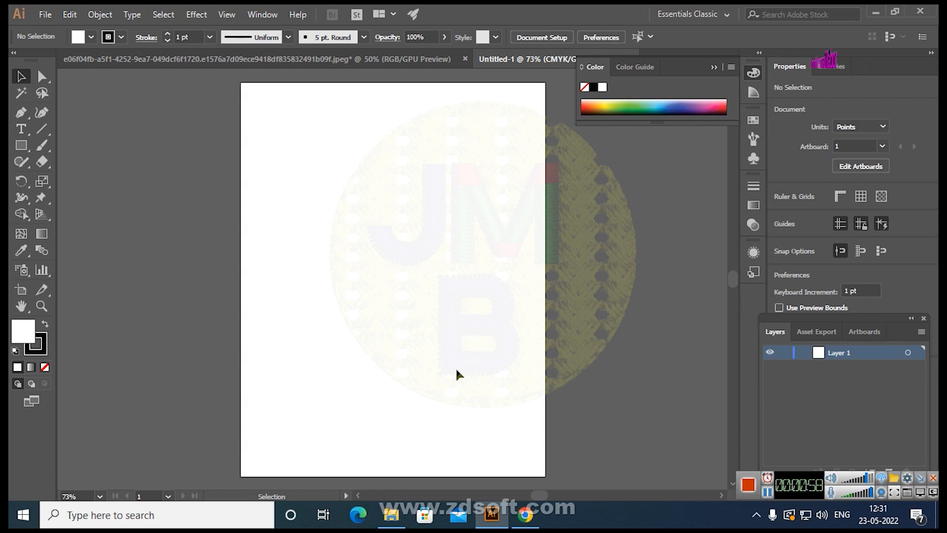
Place the downloaded painting on the artboard, enlarge it slightly, move it near the centre and embed it
key("space")
left_click_drag(377, 244, 380, 274)
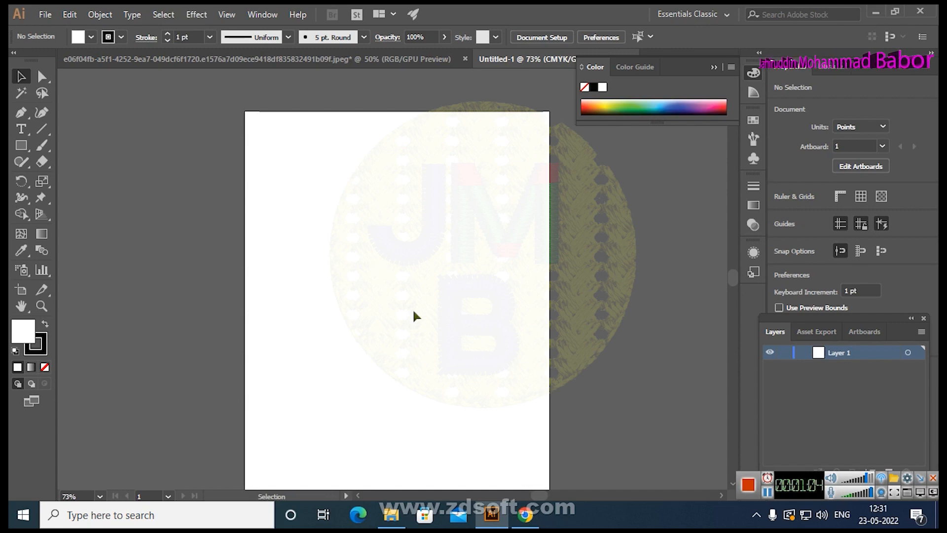
left_click_drag(411, 291, 401, 273)
left_click(46, 16)
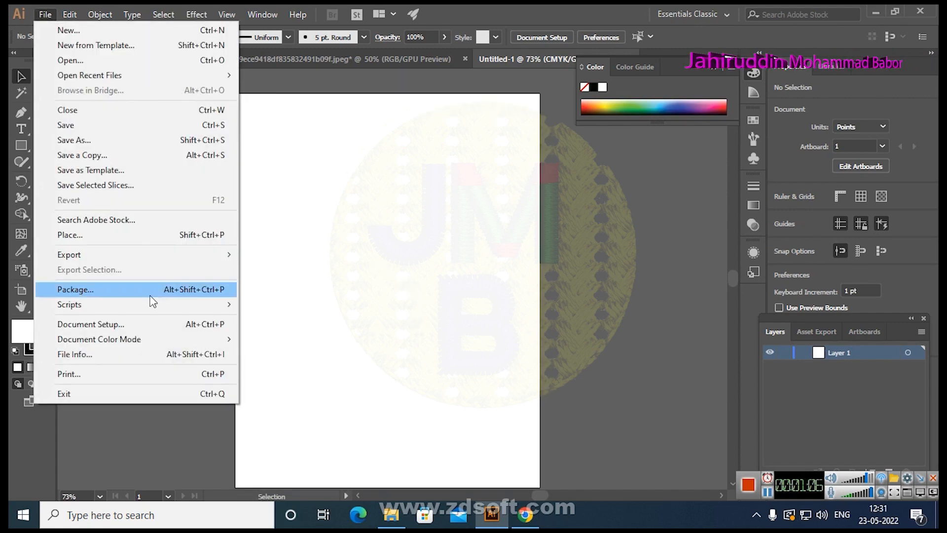
left_click(105, 235)
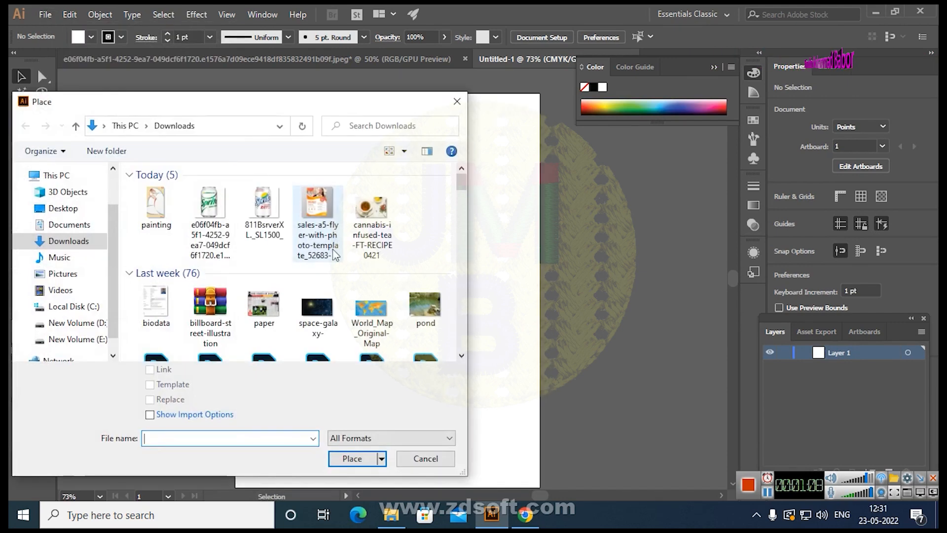
left_click(156, 205)
left_click(352, 459)
mouse_move(266, 143)
left_mouse_down()
mouse_move(465, 385)
mouse_move(536, 447)
left_mouse_up()
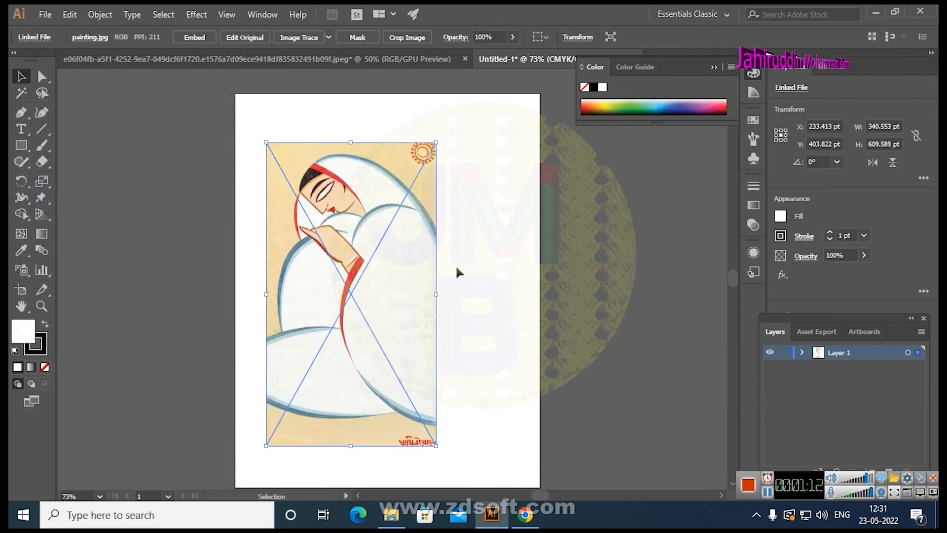
mouse_move(436, 296)
left_mouse_down()
mouse_move(429, 300)
mouse_move(446, 290)
left_mouse_up()
left_click(217, 37)
Lock the layer holding the painting and add a new layer above it
left_click(783, 352)
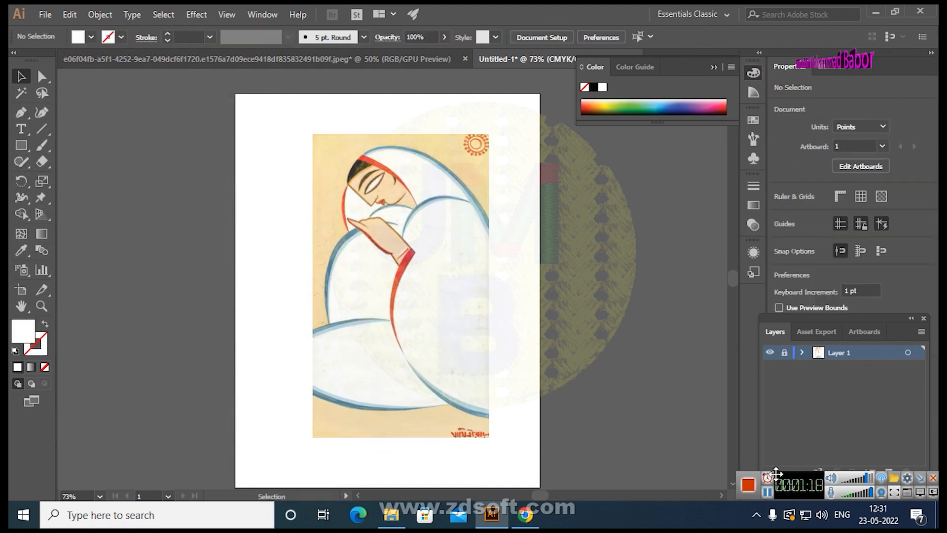
left_click_drag(757, 474, 591, 479)
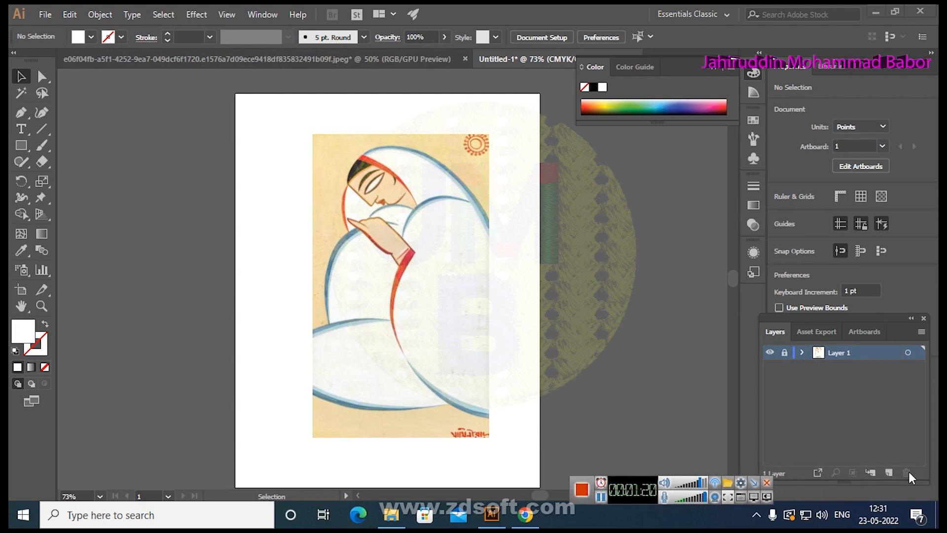
left_click(889, 472)
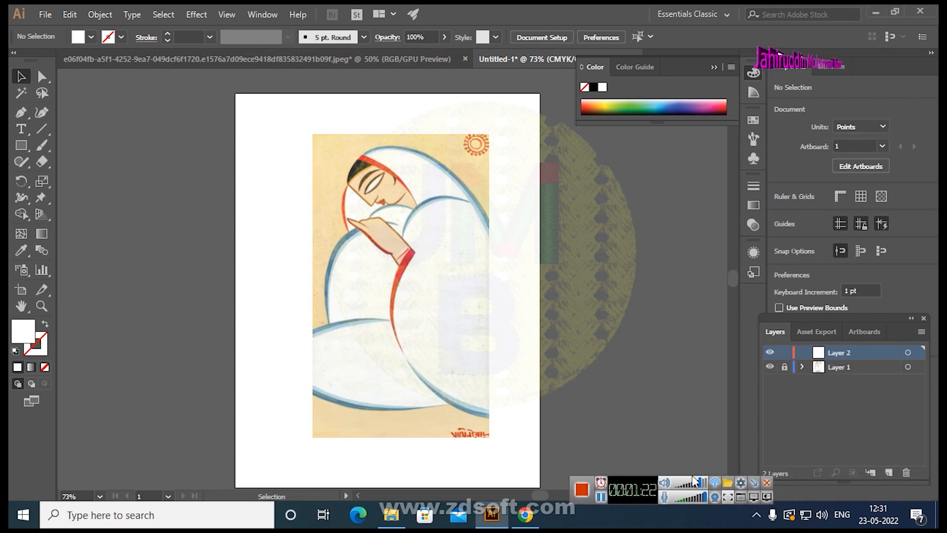
Set the fill to none and the stroke colour to near-black 020202
double_click(44, 349)
left_click(657, 325)
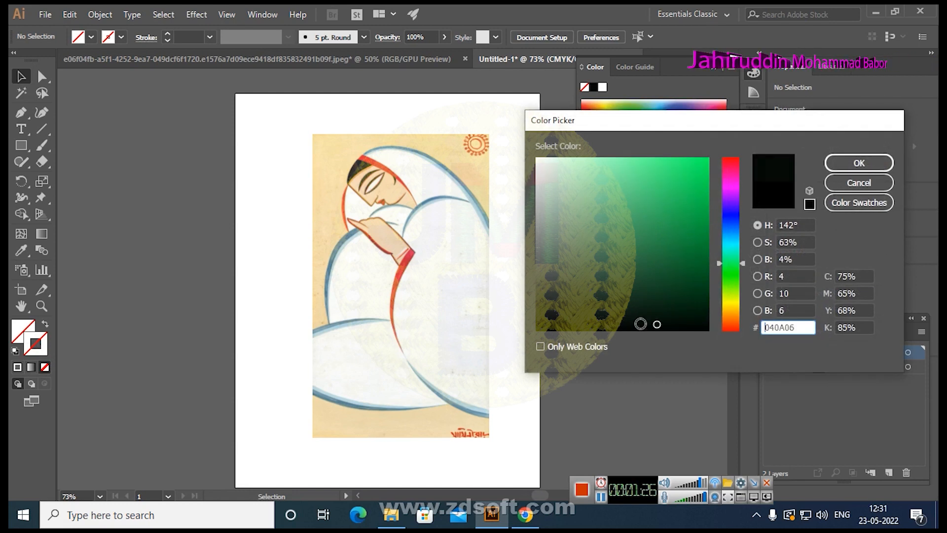
left_click(859, 163)
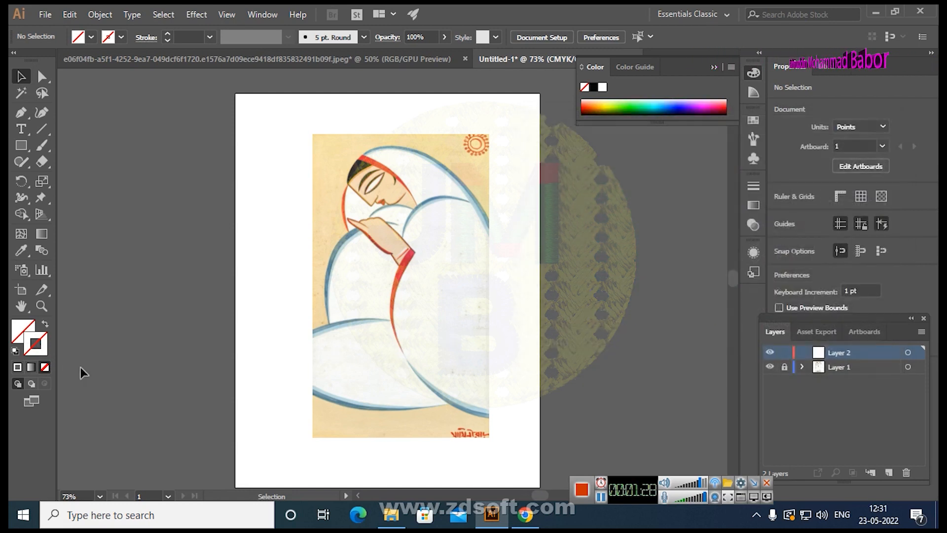
double_click(39, 351)
left_click_drag(543, 305, 539, 329)
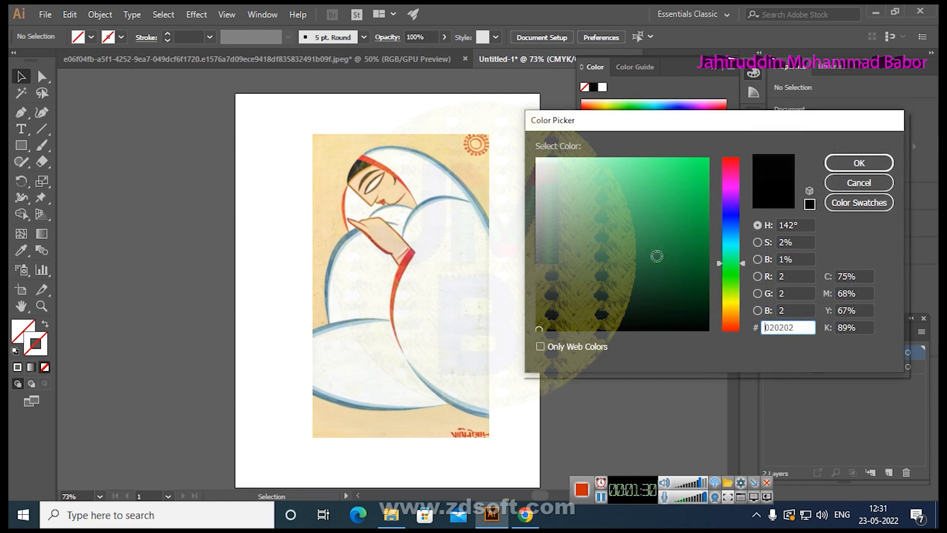
left_click(859, 163)
Trace the veil's outer blue edge with the Pen tool, from the top of the red hem down to the painting's right edge
key("z")
left_click(433, 218)
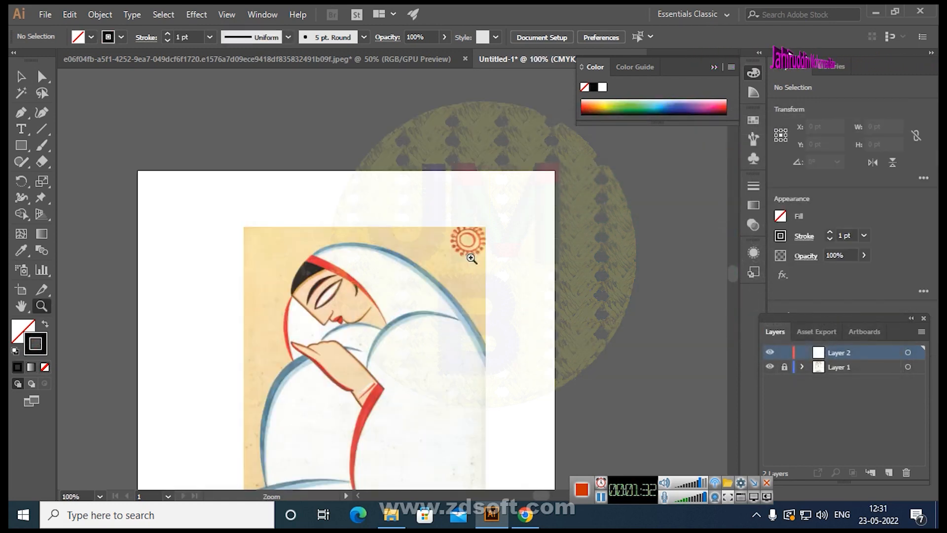
left_click(450, 331)
left_click_drag(451, 331, 487, 320)
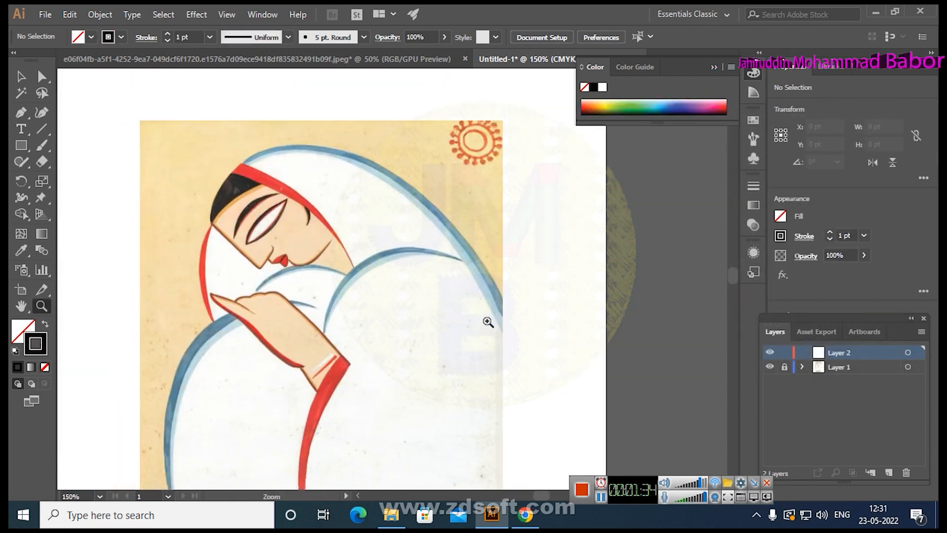
key("p")
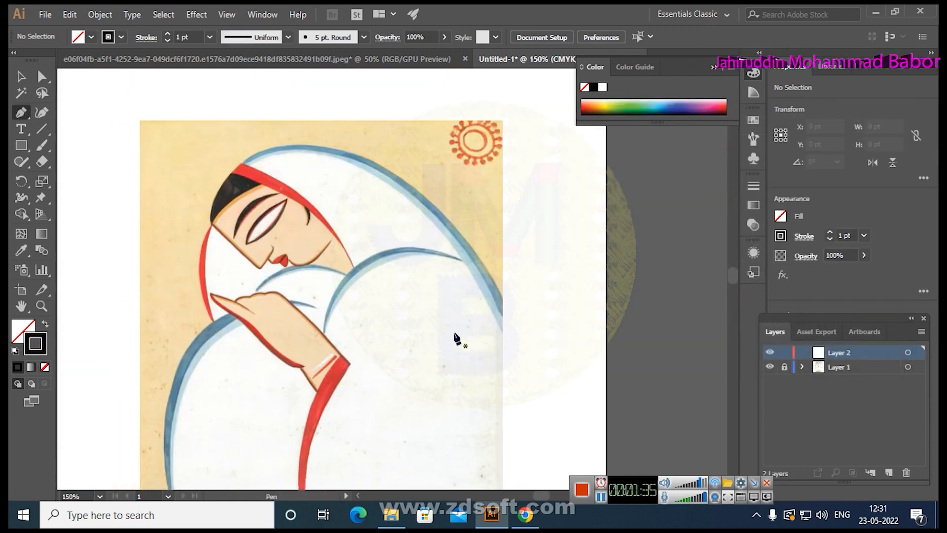
left_click(242, 163)
left_click_drag(402, 229, 381, 185)
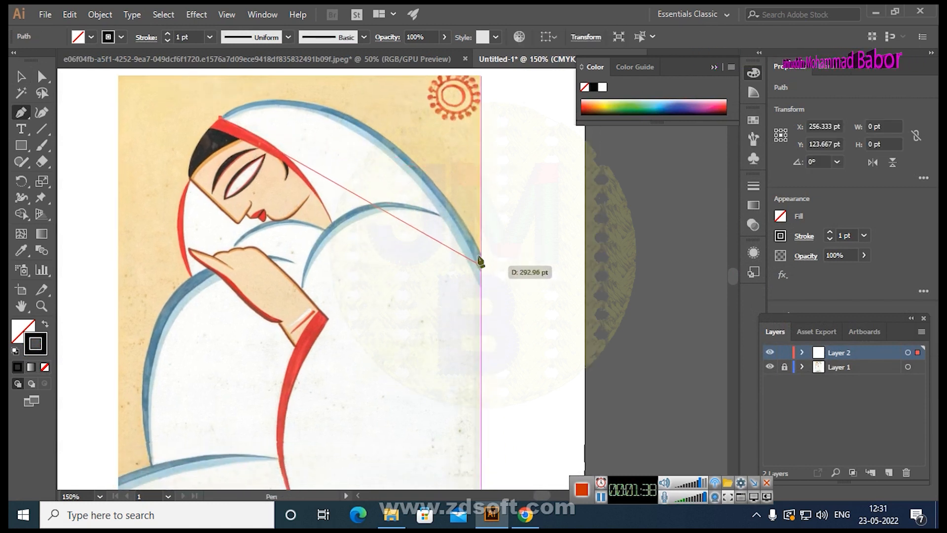
left_click_drag(425, 176, 530, 292)
left_click(425, 176)
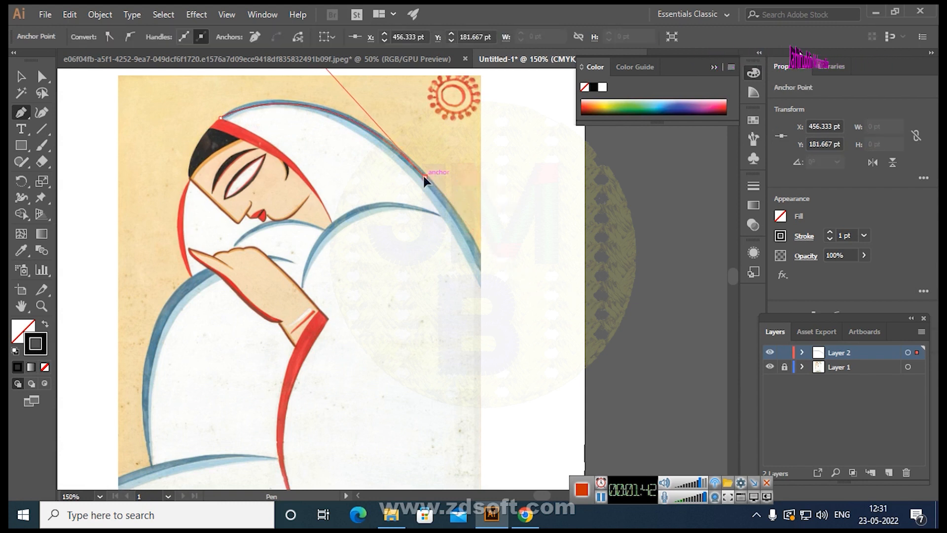
left_click_drag(485, 268, 496, 295)
left_click(486, 267)
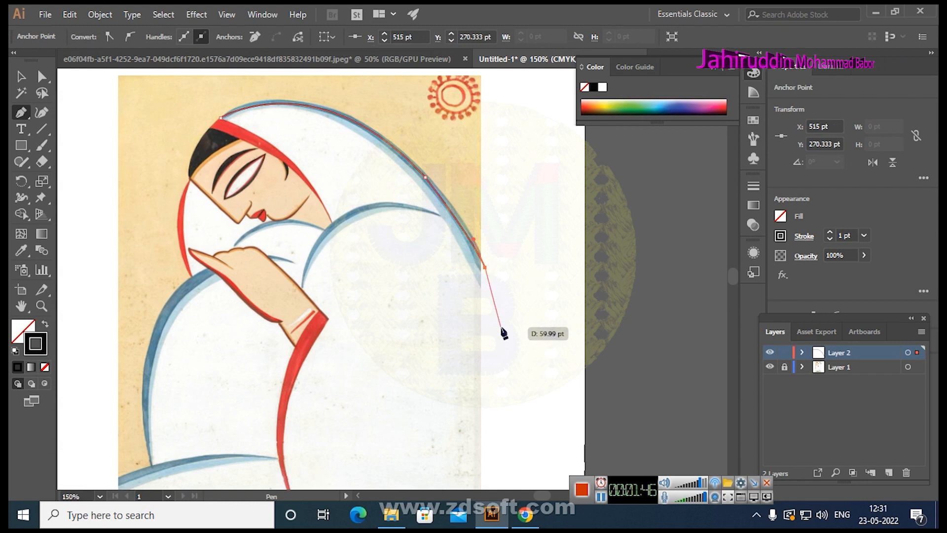
Extend the path in a bulge beyond the painting's right edge, then along the lower blue curve, about 319 x 544 pt overall, and end it
scroll(489, 295, "down", 2)
key("ctrl+minus")
key("ctrl+minus")
left_click_drag(424, 368, 483, 284)
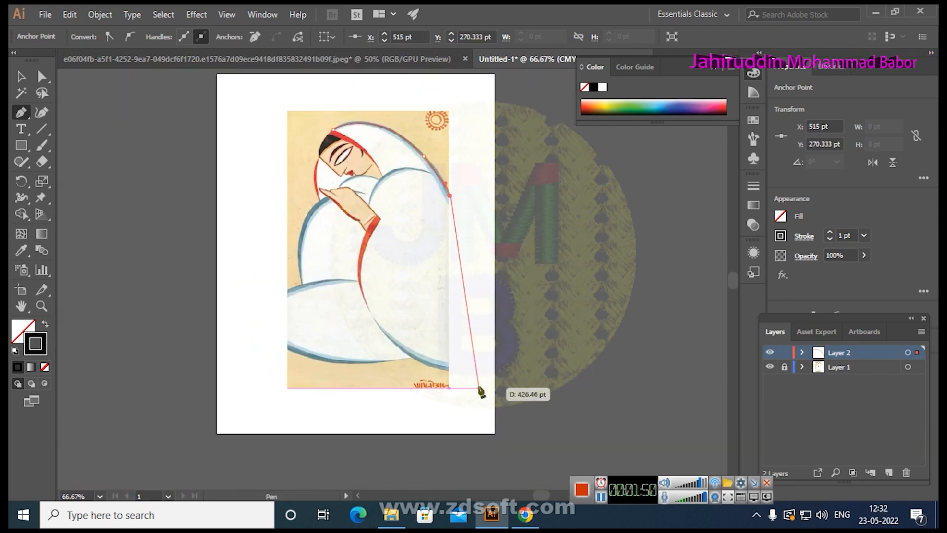
left_click_drag(450, 370, 389, 407)
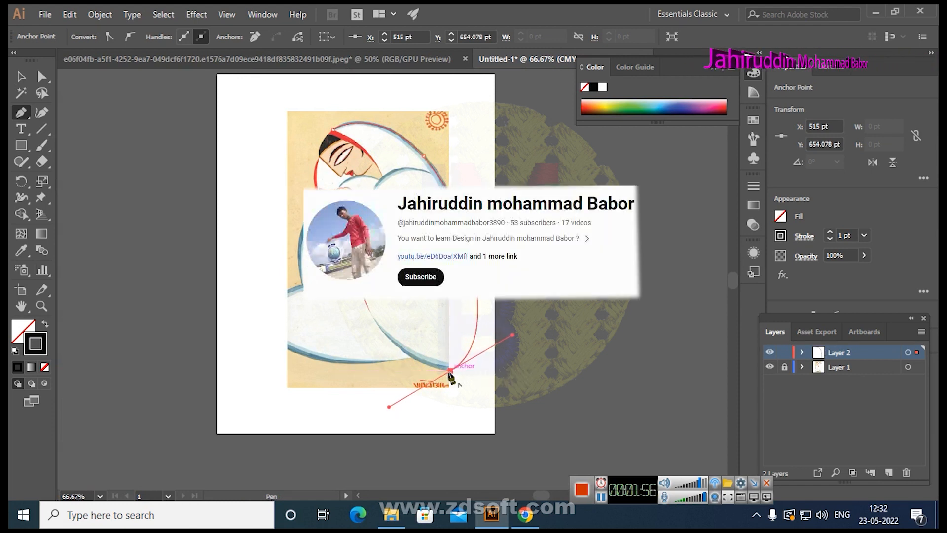
left_click_drag(374, 318, 401, 367)
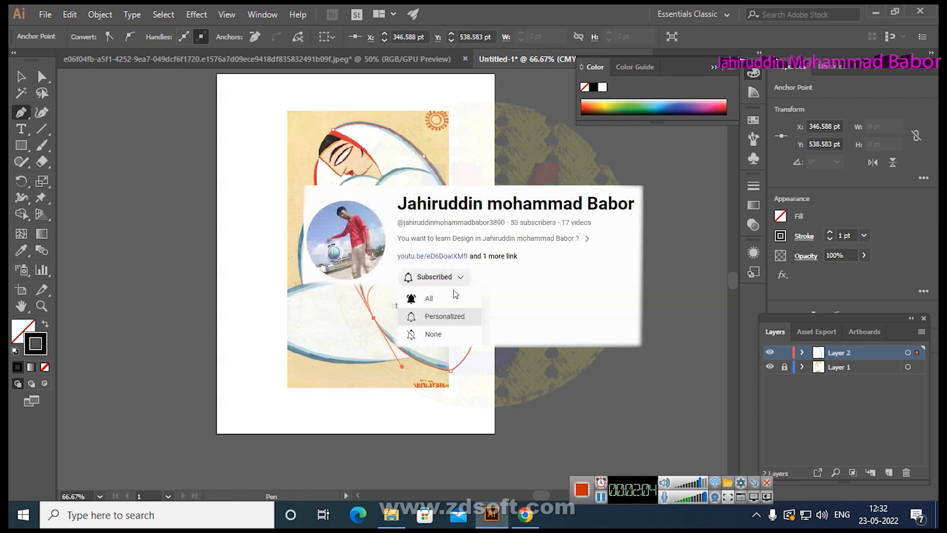
key("k")
left_click(21, 77)
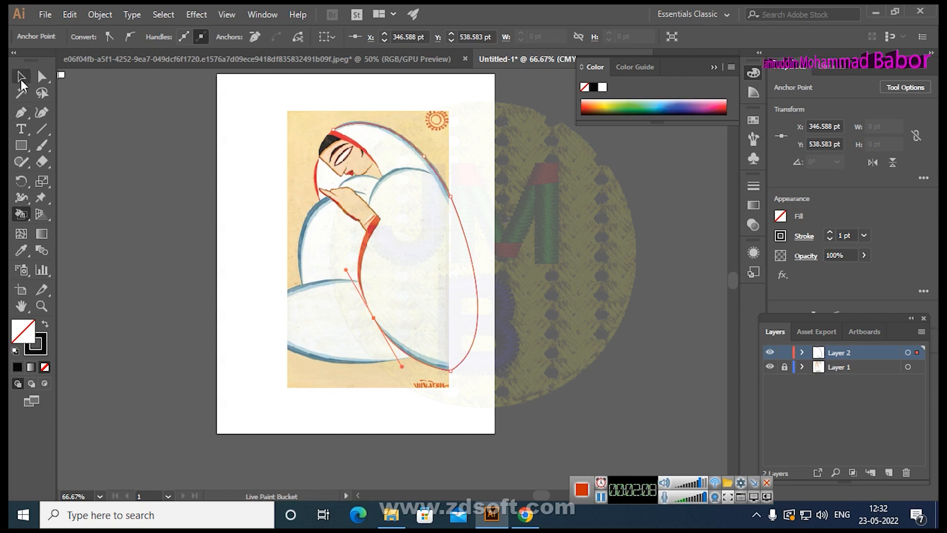
left_click(276, 226)
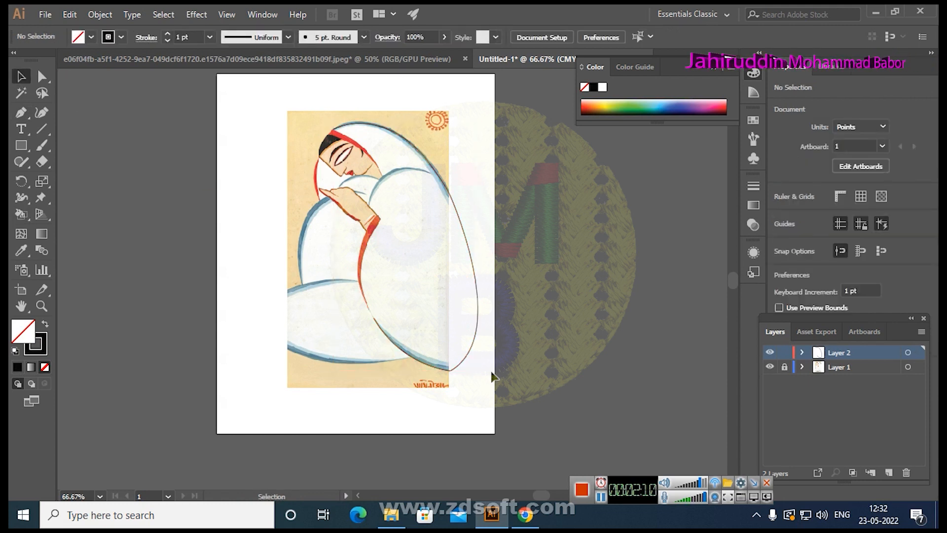
Try to reshape the right side of the outline's bulge with the Curvature tool, and undo that change
left_click(478, 316)
key("z")
left_click(482, 266)
scroll(238, 241, "up", 2)
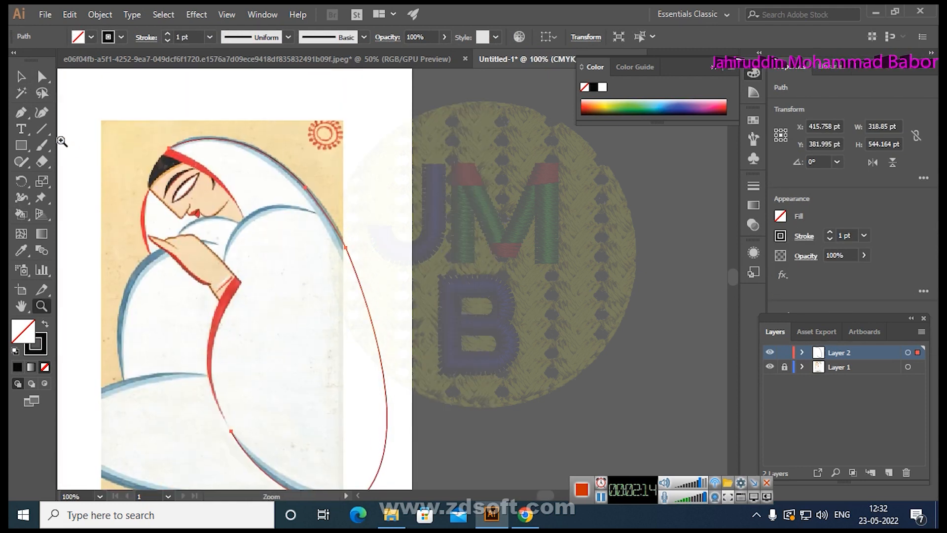
left_click(48, 114)
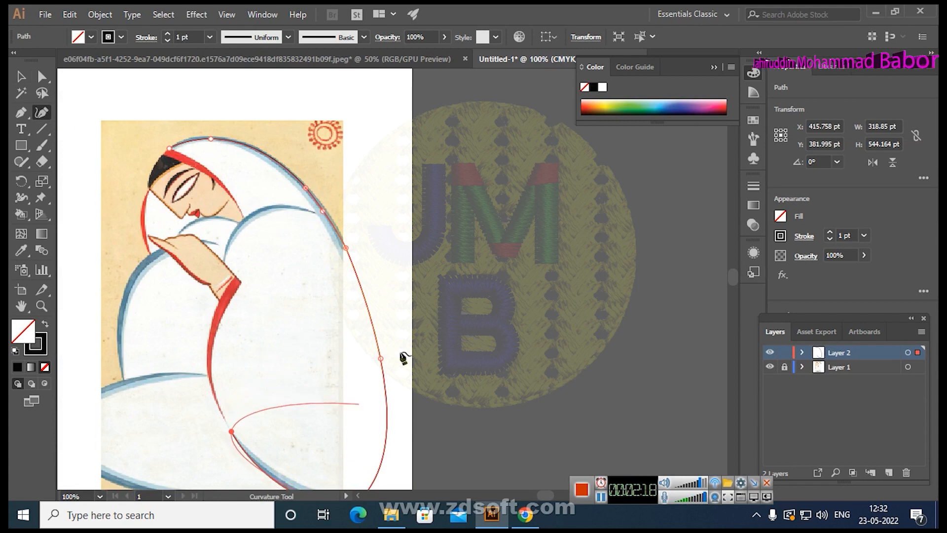
left_click_drag(381, 359, 388, 363)
key("ctrl")
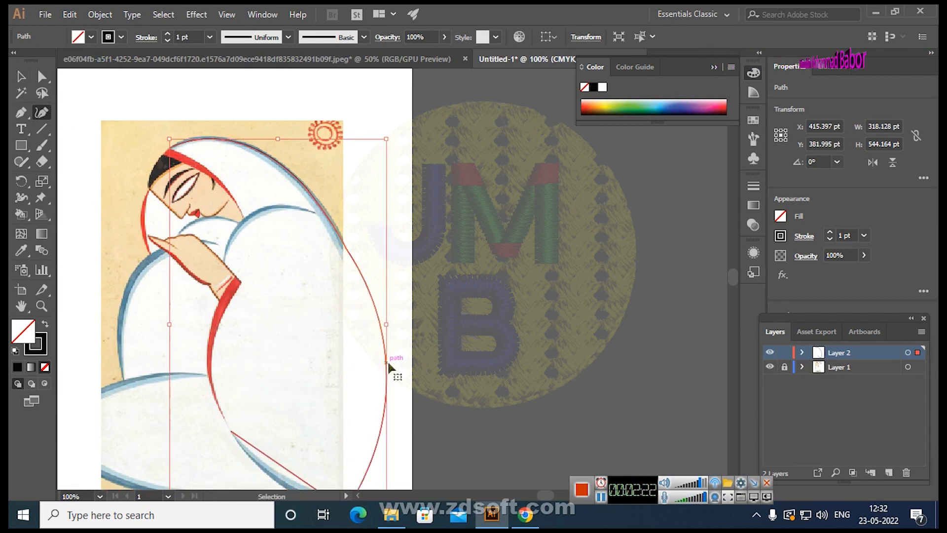
key("ctrl+z")
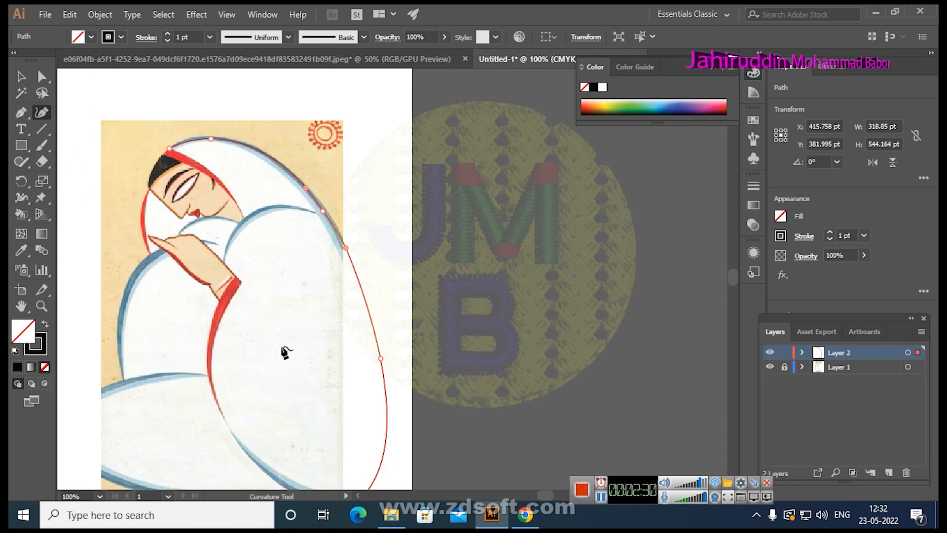
Delete the outline and redraw the veil's outer edge as one arc, about 253 x 158 pt, from the red hem to the painting's right edge
key("Delete")
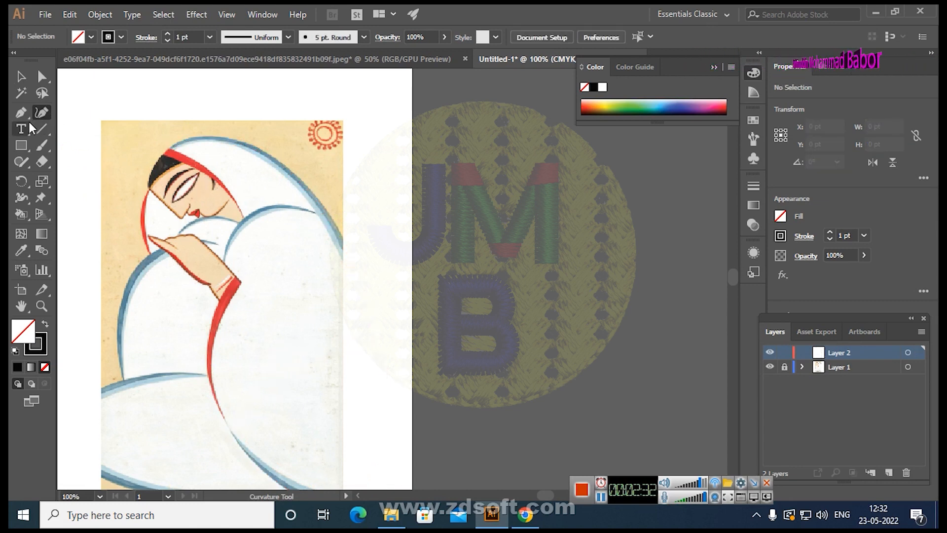
left_click(170, 148)
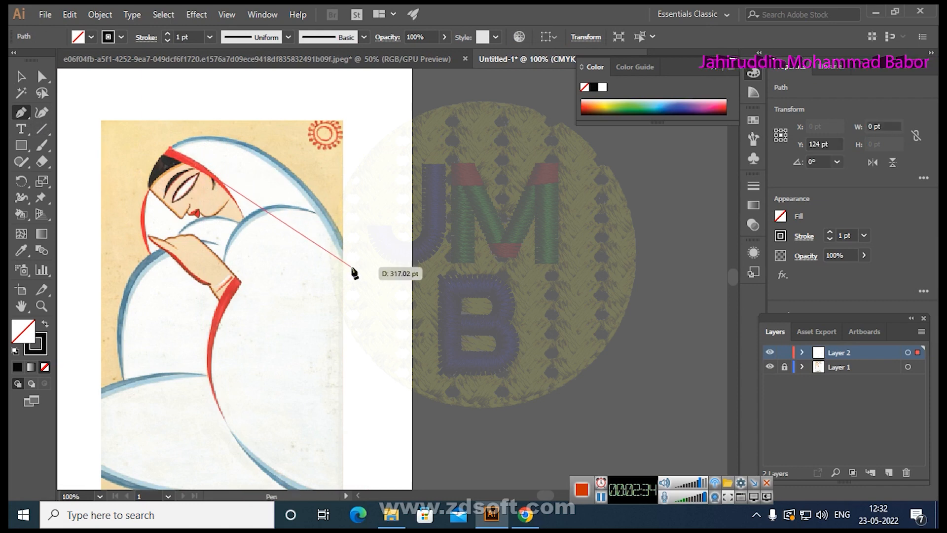
left_click_drag(344, 249, 413, 395)
key("v")
left_click(314, 176)
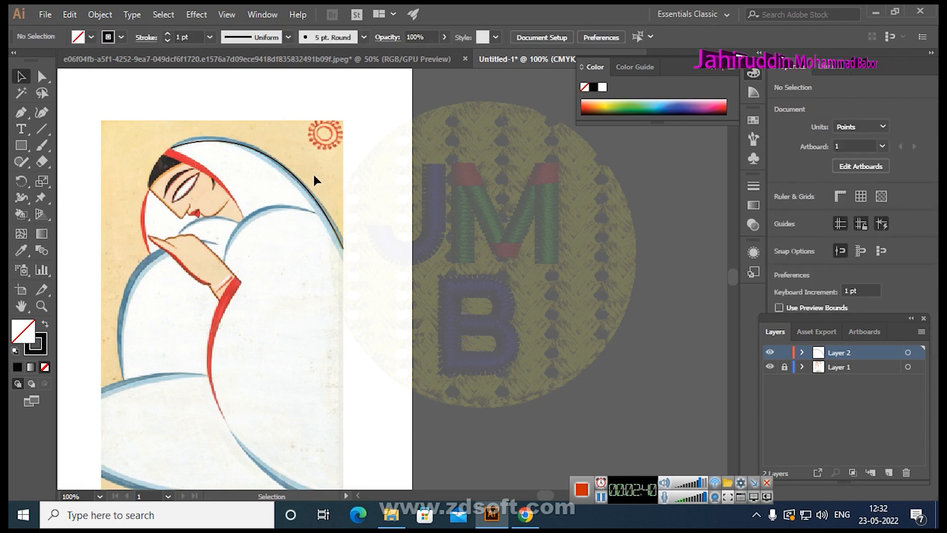
Check closely how well the new arc follows the blue outer edge of the veil
left_click(298, 178)
left_click(43, 114)
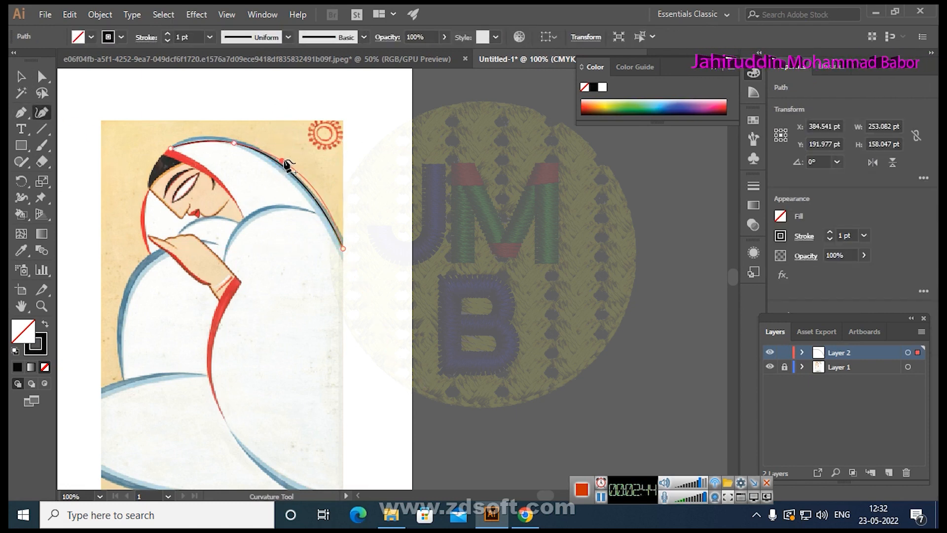
key("z")
left_click(289, 173)
left_click(308, 229)
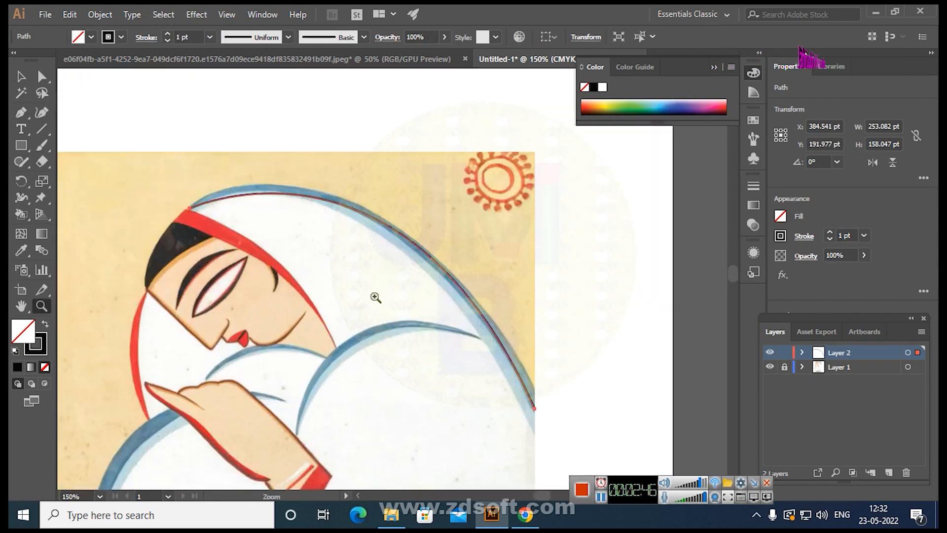
left_click_drag(480, 268, 399, 254)
left_click(21, 76)
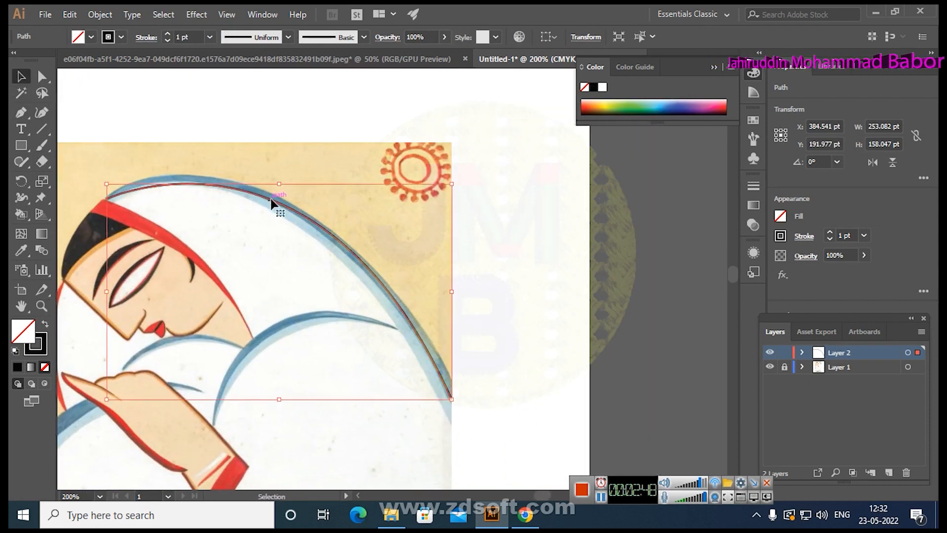
left_click(380, 198)
left_click(331, 238)
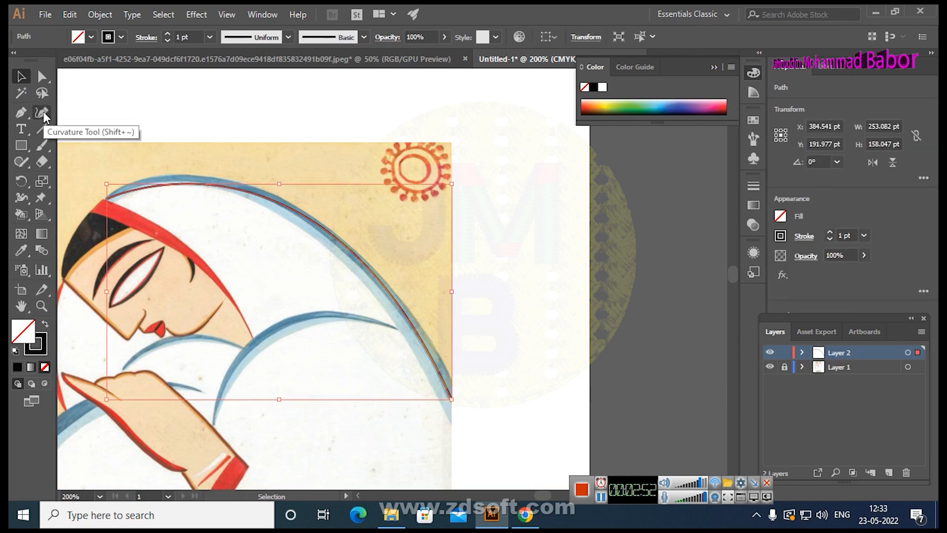
Draw a near-horizontal test line about 215 pt wide above the painting, bend its middle with the Curvature tool, and undo it
left_click(21, 112)
left_click(166, 110)
left_click(459, 113)
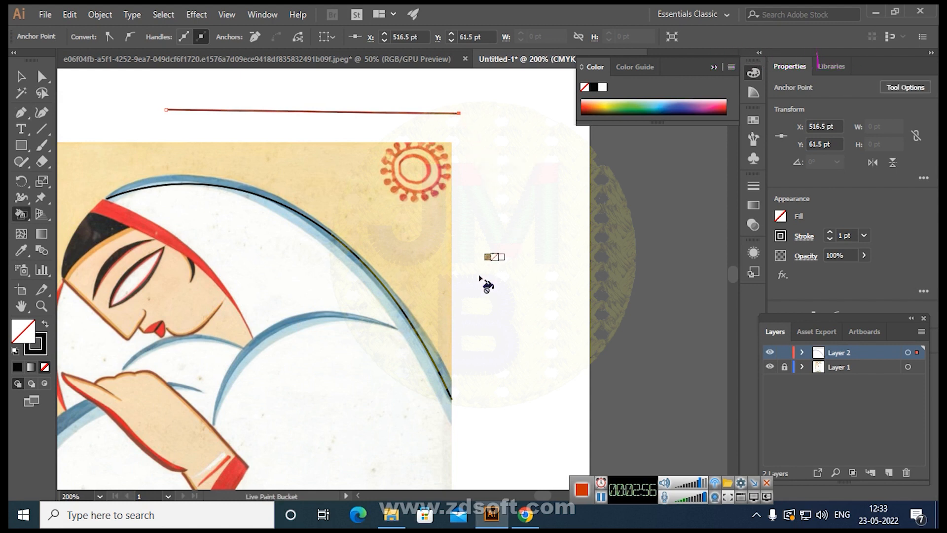
key("shift+grave")
left_click(313, 110)
left_click_drag(312, 111, 310, 112)
key("ctrl+z")
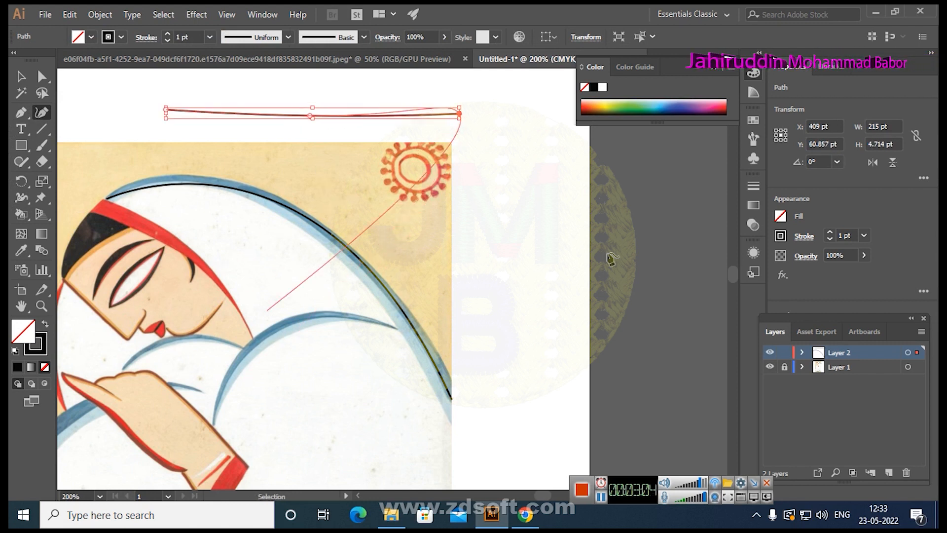
key("ctrl+z")
key("ctrl+z")
Undo back through the tracing and redo the outline only as far as the bulge, leaving out the segment along the lower blue curve
key("z")
left_click(422, 260, "alt")
left_click(413, 268, "alt")
left_click(395, 284, "alt")
left_click_drag(433, 334, 411, 261)
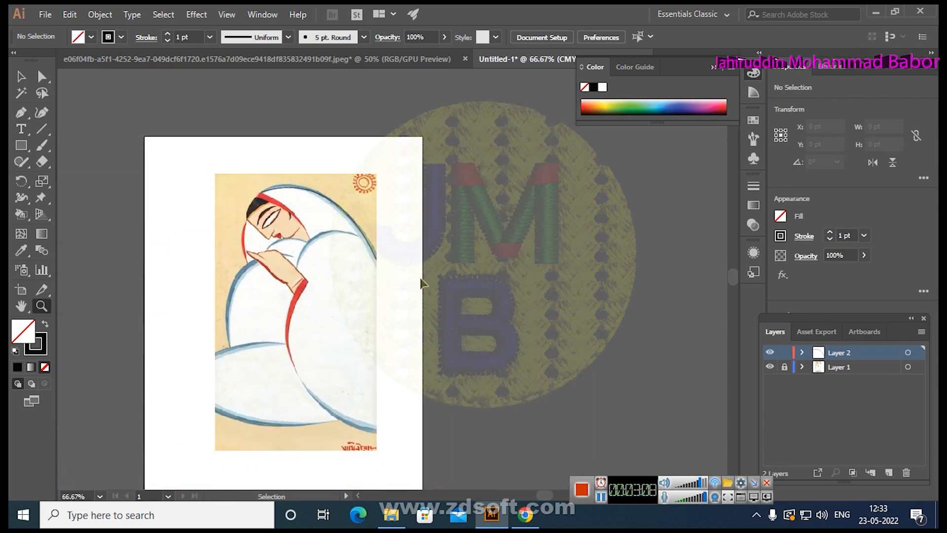
key("ctrl+z")
key("ctrl+z")
key("ctrl+z")
key("ctrl+z")
key("ctrl+z")
key("ctrl+z")
key("ctrl+z")
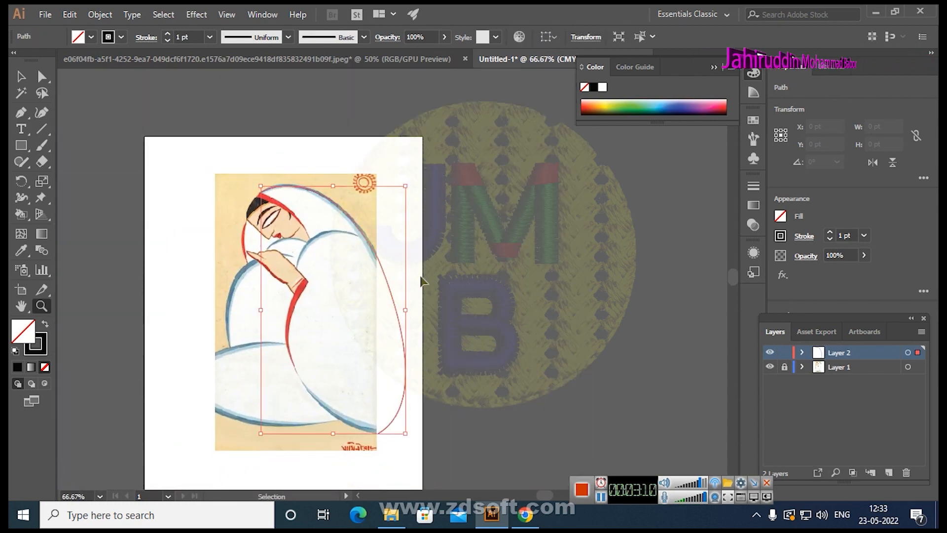
key("ctrl+z")
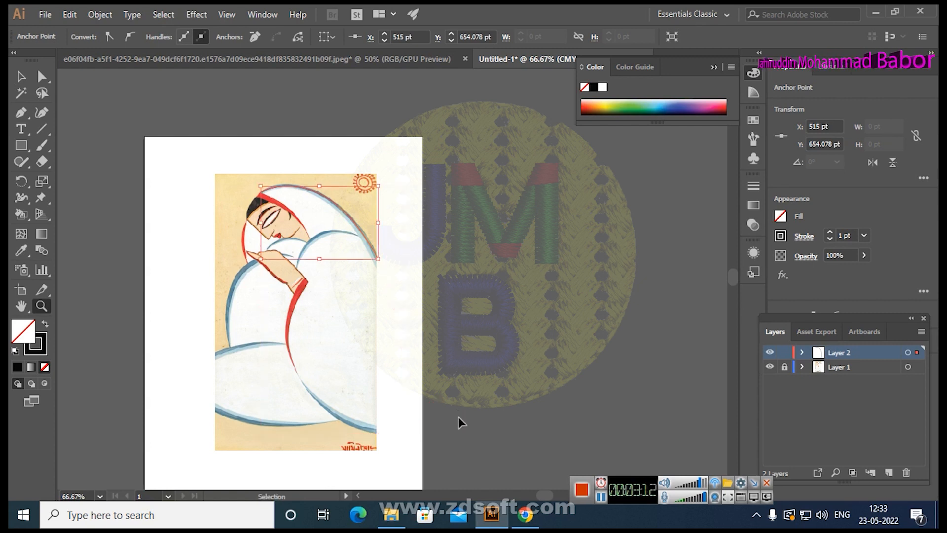
key("ctrl+z")
key("ctrl+z")
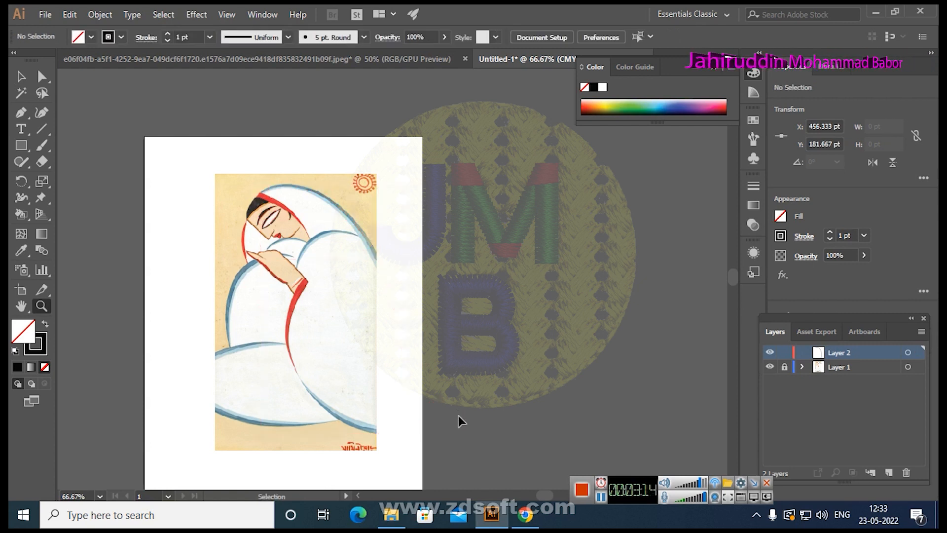
key("ctrl+z")
key("ctrl+z")
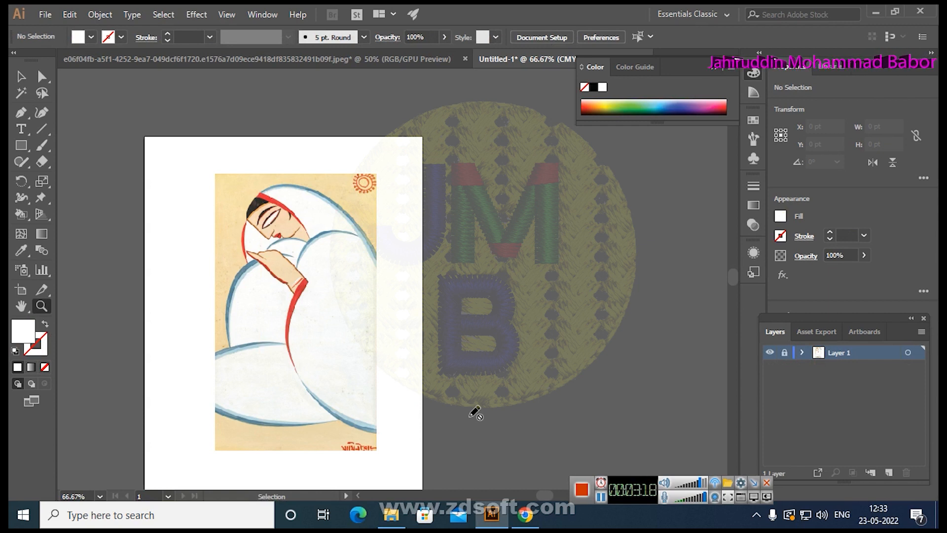
key("ctrl+shift+z")
key("ctrl+shift+z")
key("ctrl+shift+z")
key("ctrl+shift+z")
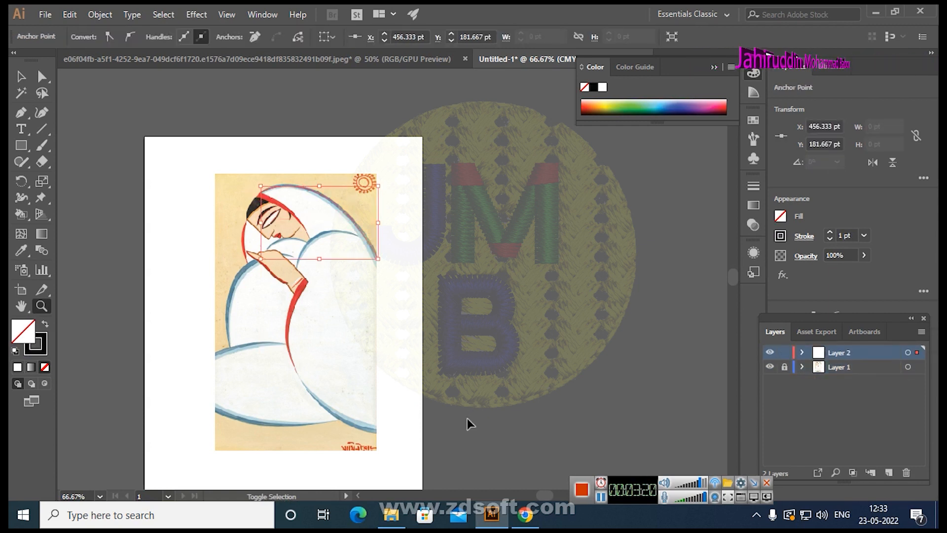
key("ctrl+shift+z")
Move the outline's lower end anchor onto the painting's right edge, at X 511.082 pt and Y 645 pt
left_click_drag(393, 453, 394, 372)
left_click(21, 77)
left_click(403, 381)
key("z")
left_click(416, 321)
left_click_drag(416, 321, 388, 348)
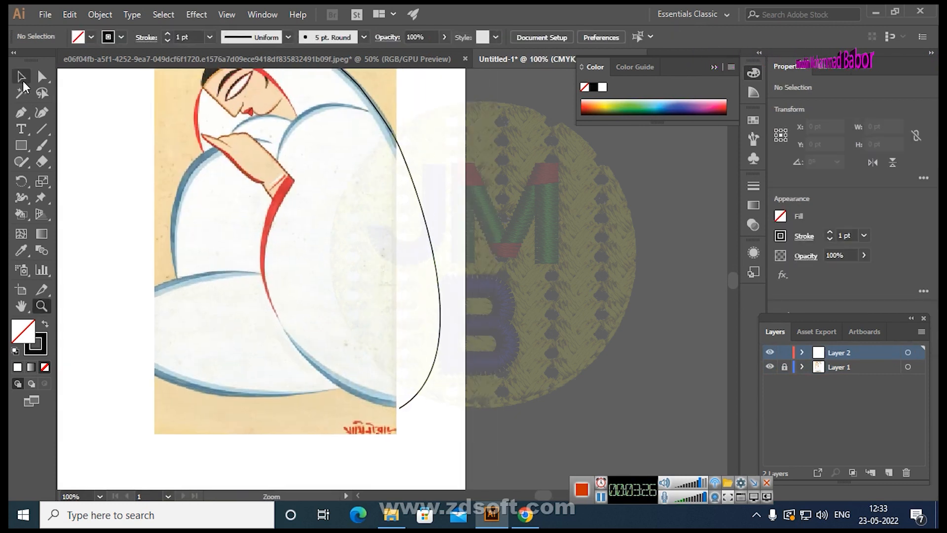
left_click(22, 79)
left_click(405, 410)
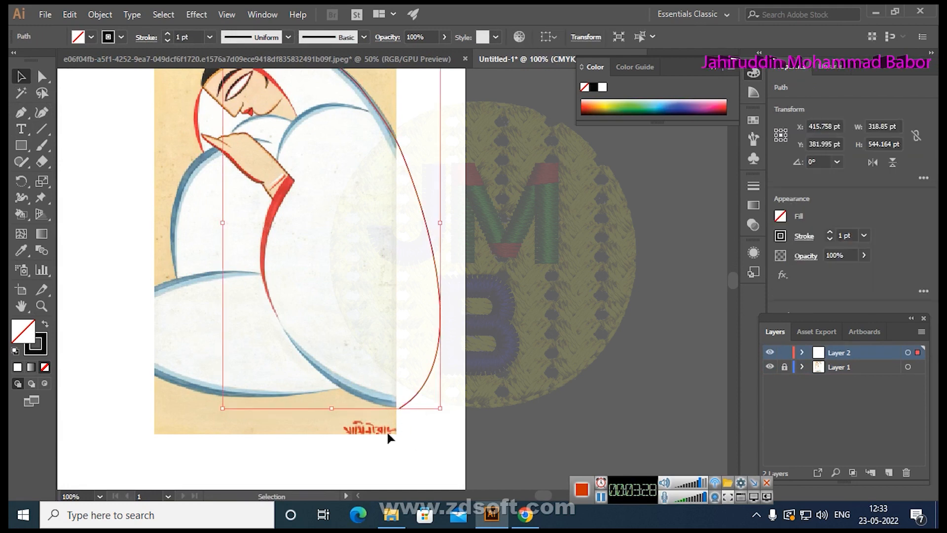
key("a")
left_click_drag(399, 408, 396, 402)
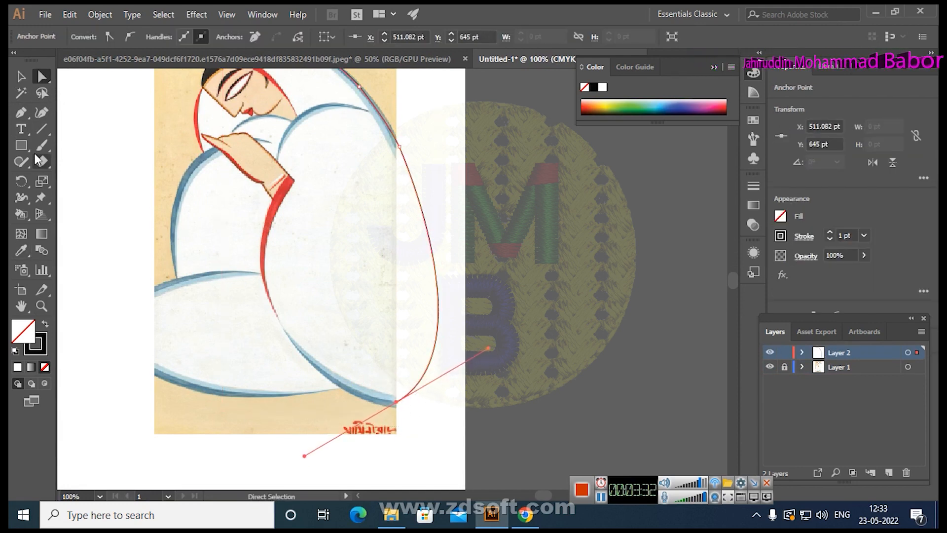
Continue the outline with the Pen tool along the lower blue curve to the tip of the red hem, about 316 x 535 pt overall
left_click(22, 116)
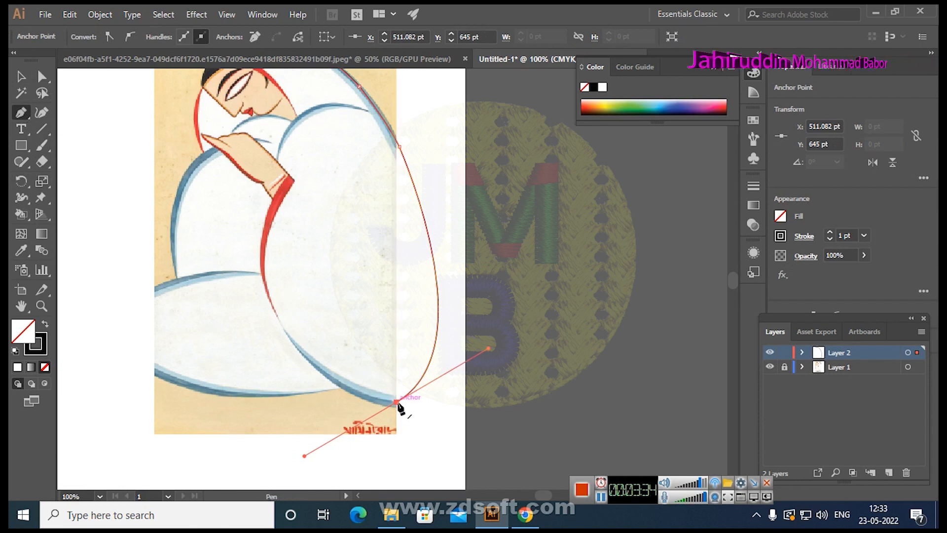
left_click_drag(283, 328, 270, 310)
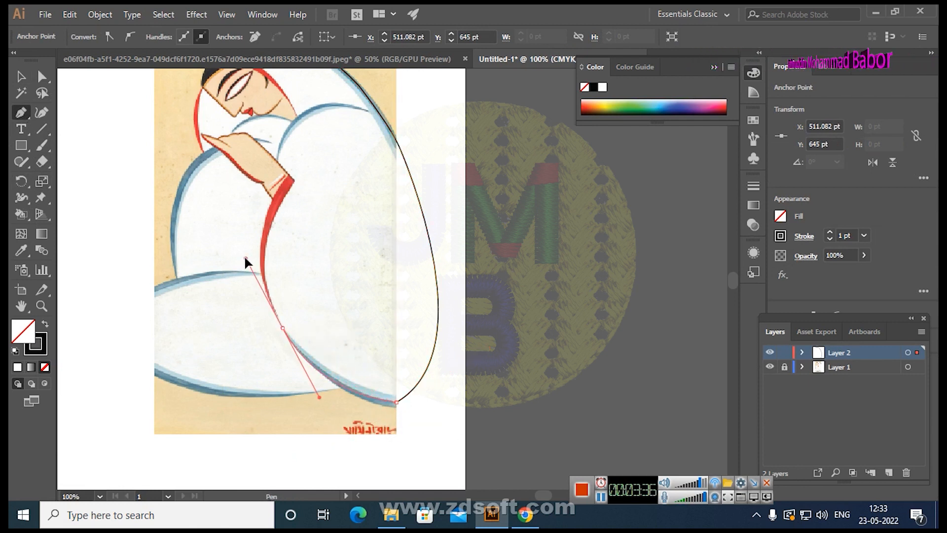
left_click_drag(241, 248, 235, 246)
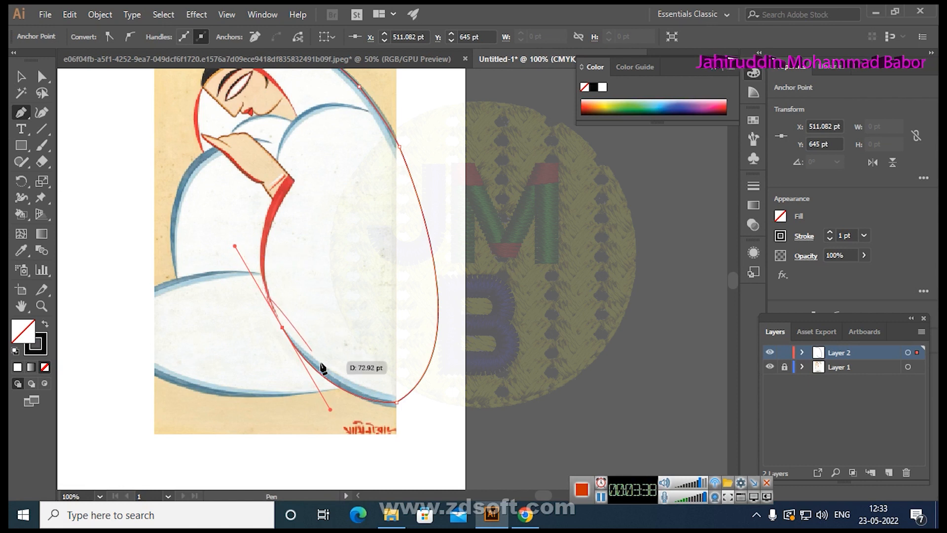
key("k")
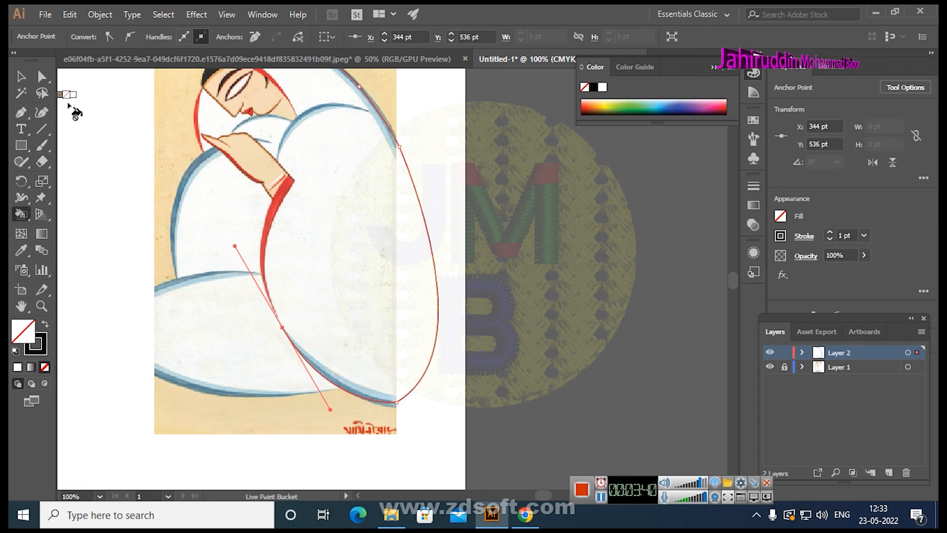
left_click(25, 78)
left_click(281, 274)
left_click_drag(508, 313, 417, 361)
left_click(347, 338)
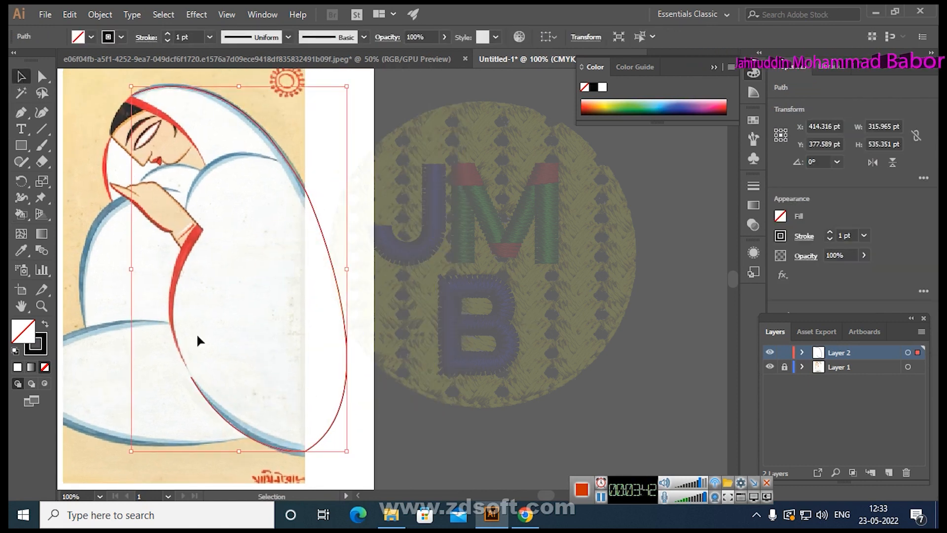
Thicken the outline at the bulge's right side to about 17.3 pt with the Width tool
left_click(21, 200)
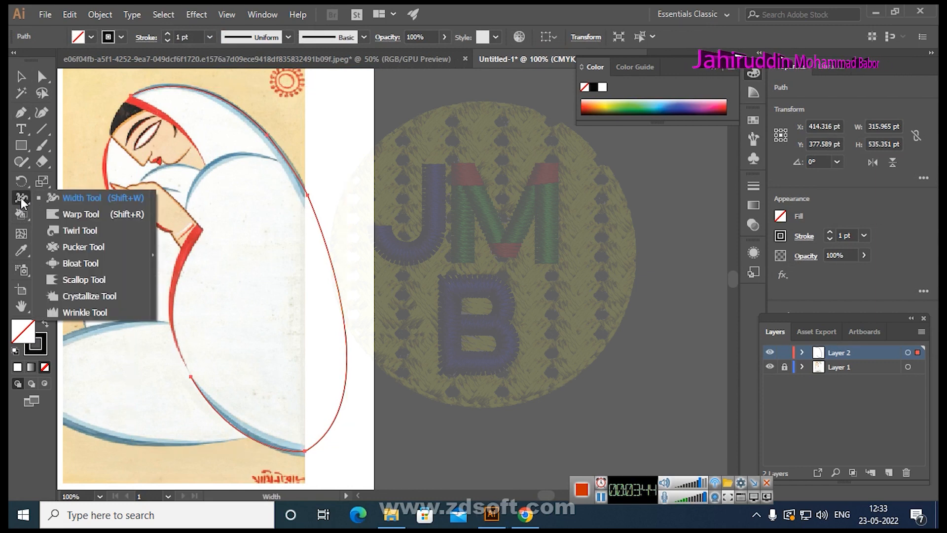
left_click(83, 197)
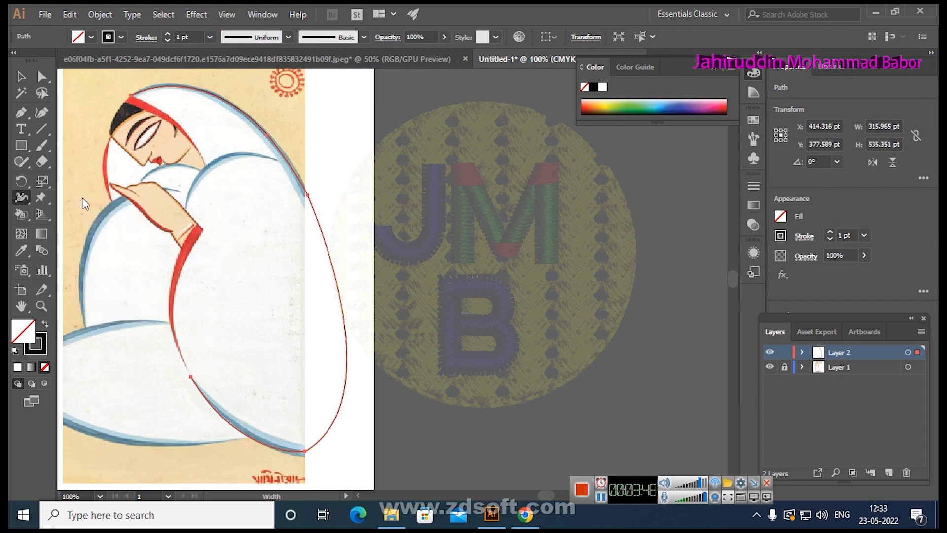
left_click_drag(342, 292, 347, 291)
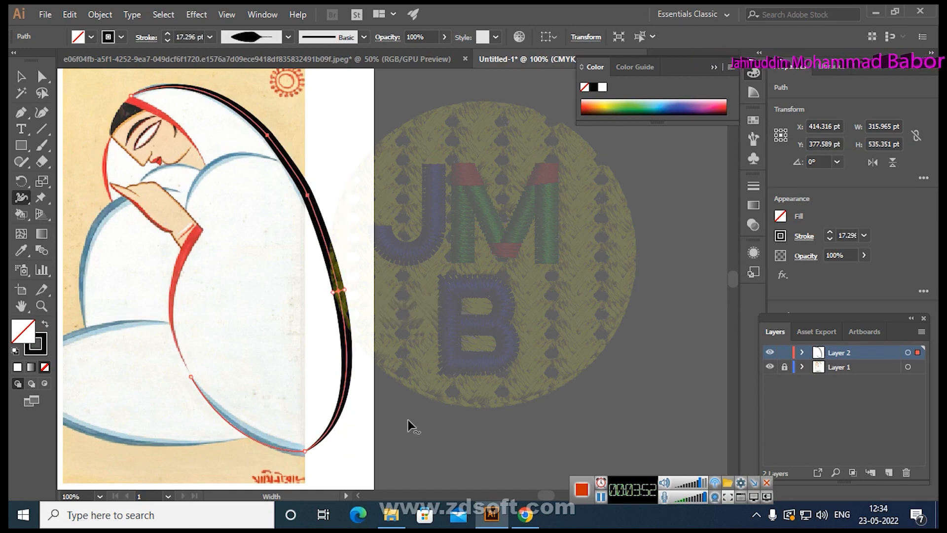
Reduce the outline's maximum width at the bulge to about 10.5 pt with the Width tool and deselect it
key("z")
left_click(350, 291)
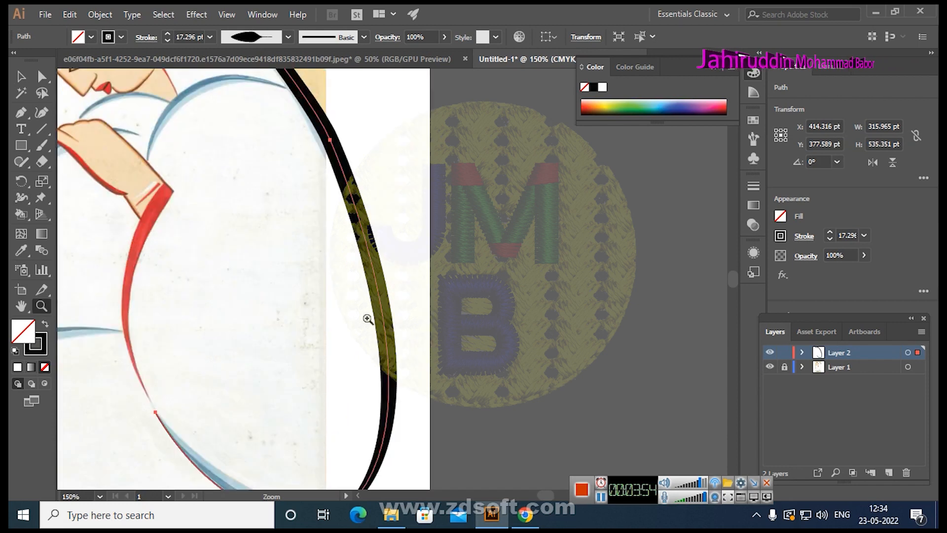
left_click(406, 277)
key("v")
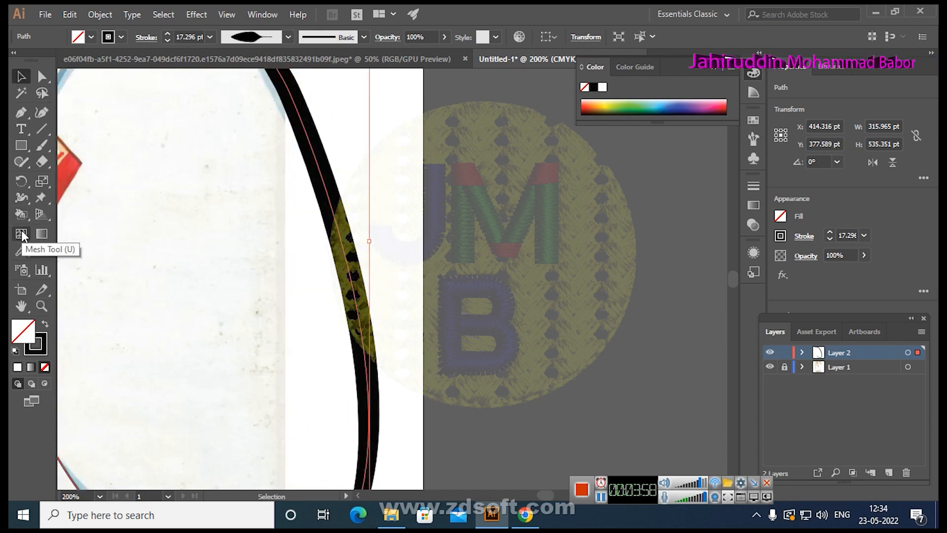
left_click_drag(22, 195, 73, 194)
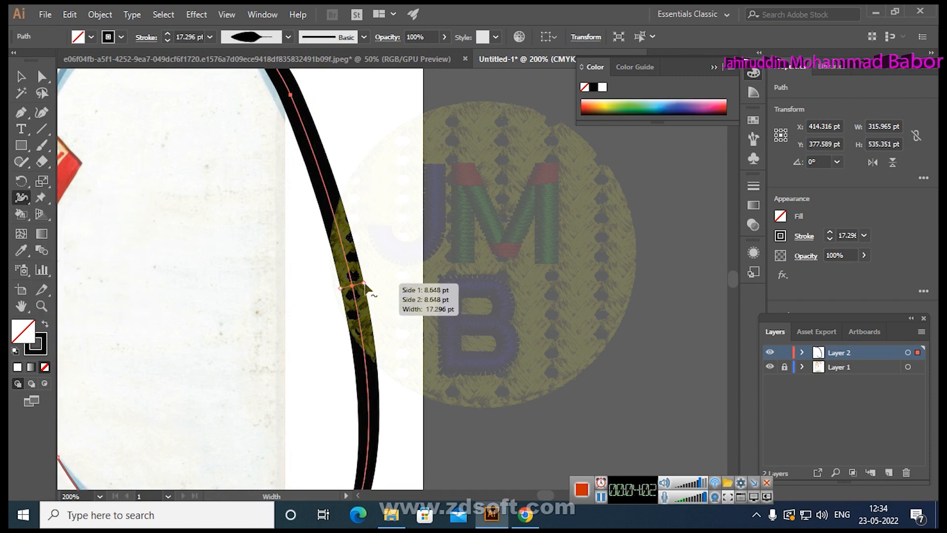
left_click_drag(365, 286, 369, 337)
key("z")
left_click(363, 340, "alt")
left_click(354, 331, "alt")
left_click(354, 301, "alt")
left_click(21, 77)
left_click(79, 249)
Trace the shoulder's blue curve with the Pen tool from the wrist to the veil outline, about 135 x 79 pt
key("z")
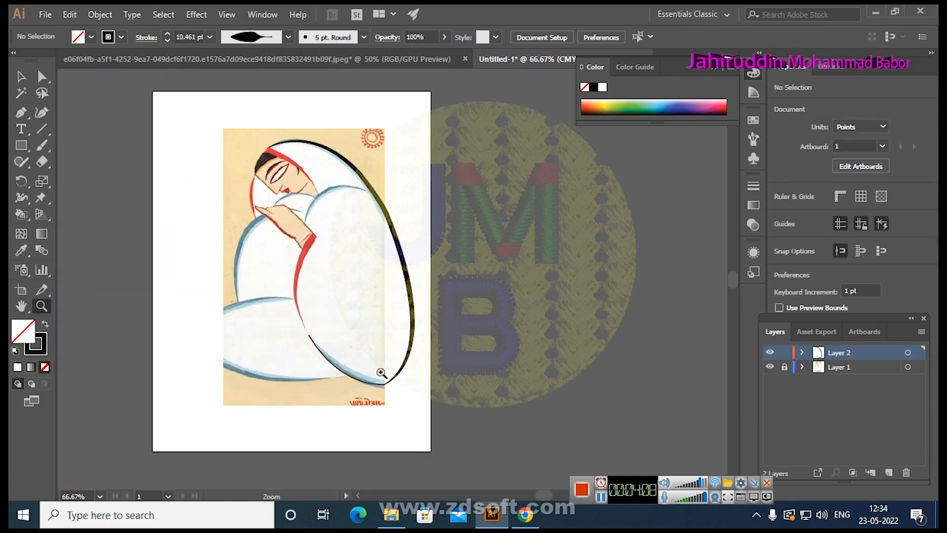
left_click(346, 276)
left_click(347, 277)
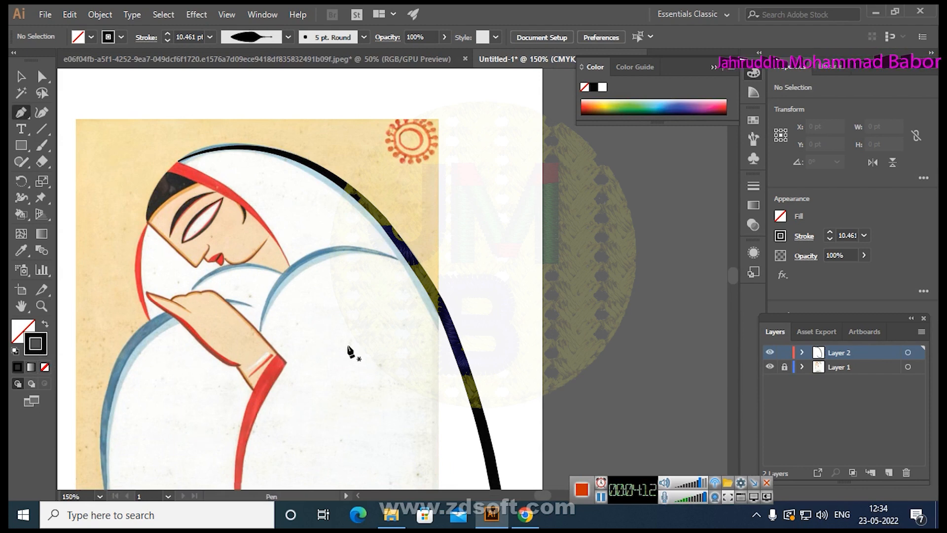
left_click(257, 330)
left_click_drag(396, 258, 502, 296)
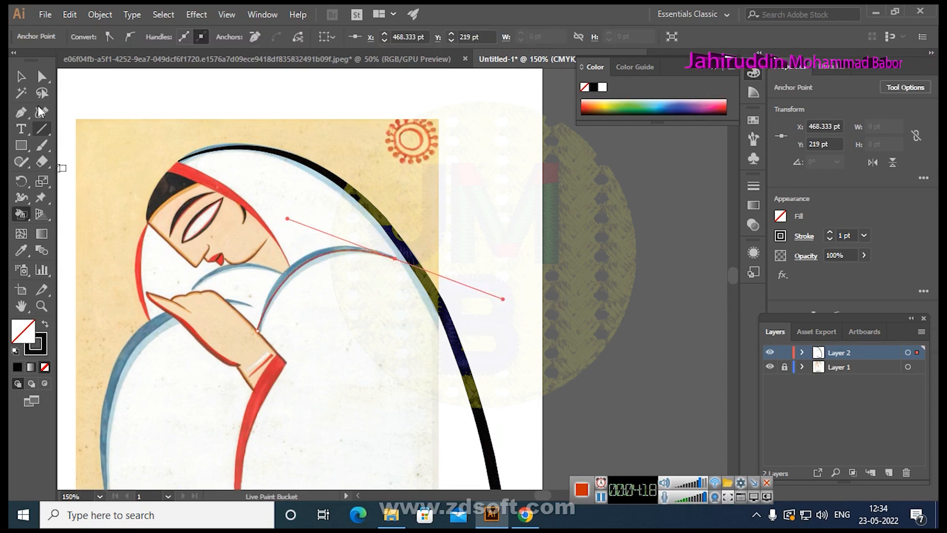
left_click(21, 76)
left_click(353, 325)
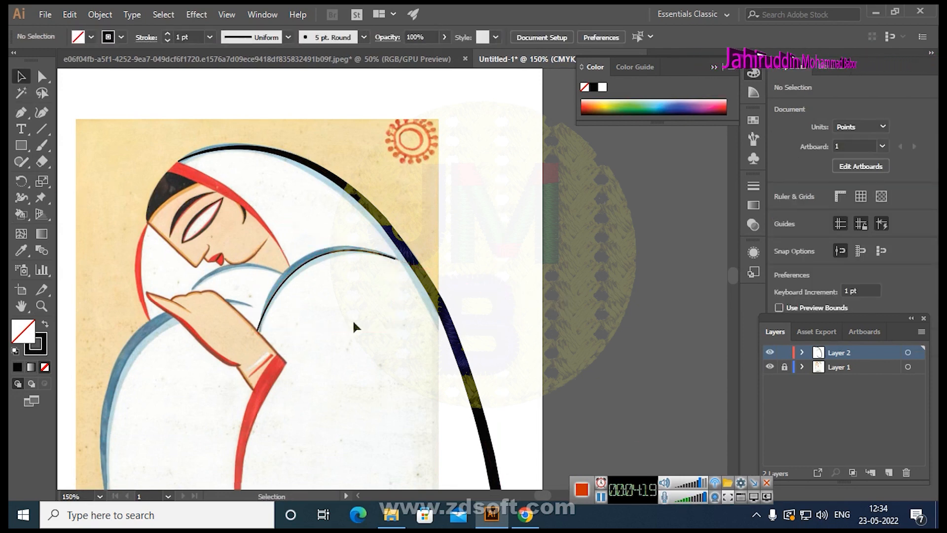
Thicken the shoulder curve's middle to about 7.4 pt with the Width tool and deselect it
left_click(312, 258)
key("z")
left_click(332, 273)
left_click_drag(436, 325, 360, 306)
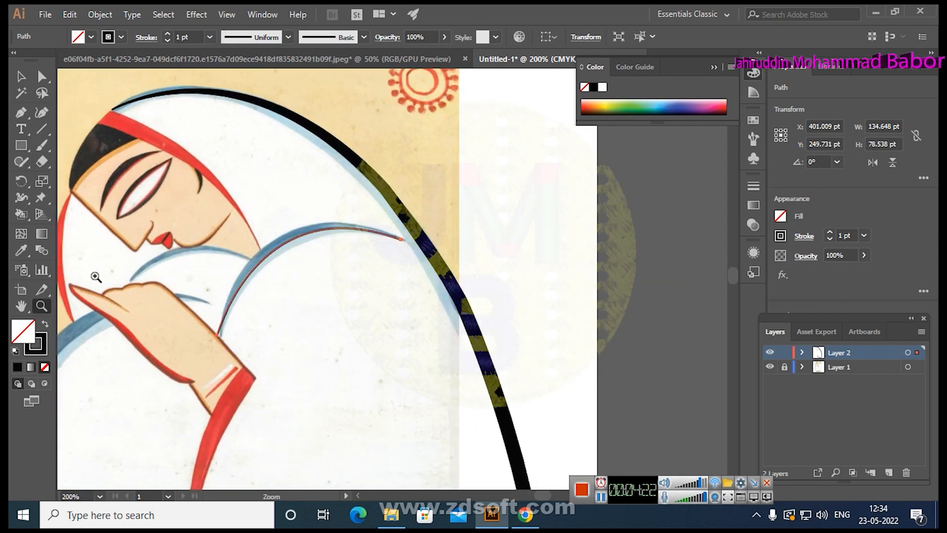
left_click(25, 199)
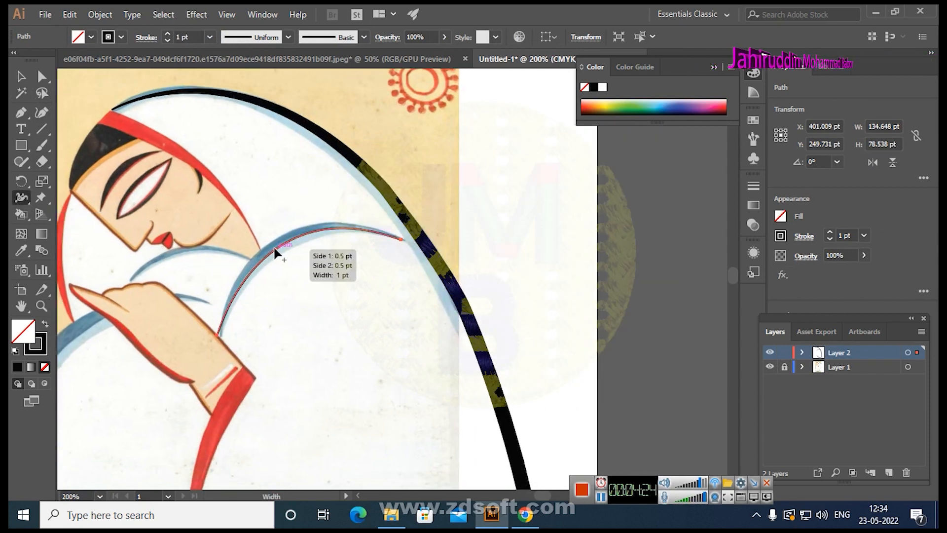
left_click_drag(277, 246, 278, 254)
left_click(21, 76)
left_click(499, 281)
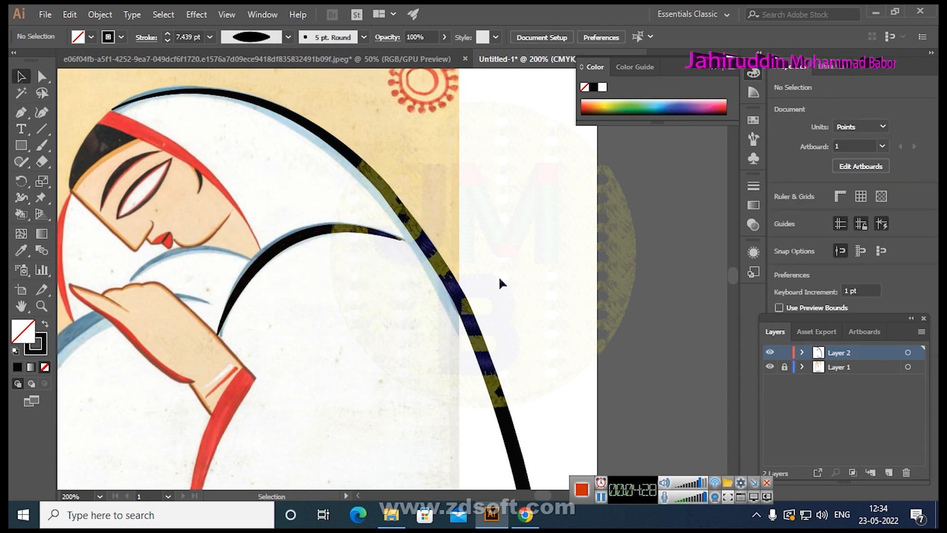
Trace the veil's red border with the Pen tool from above the hair to the shoulder curve, about 118 x 104 pt
left_click_drag(314, 287, 443, 328)
key("p")
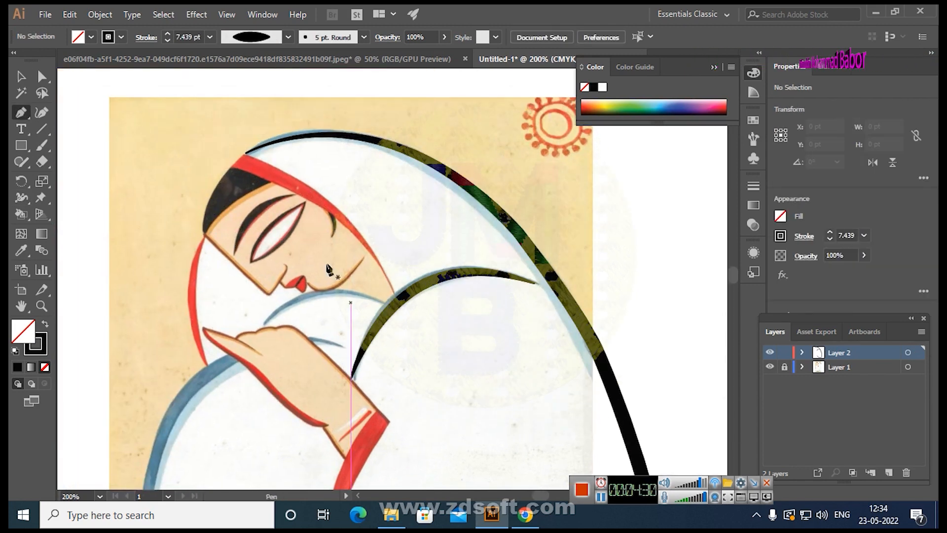
left_click(239, 159)
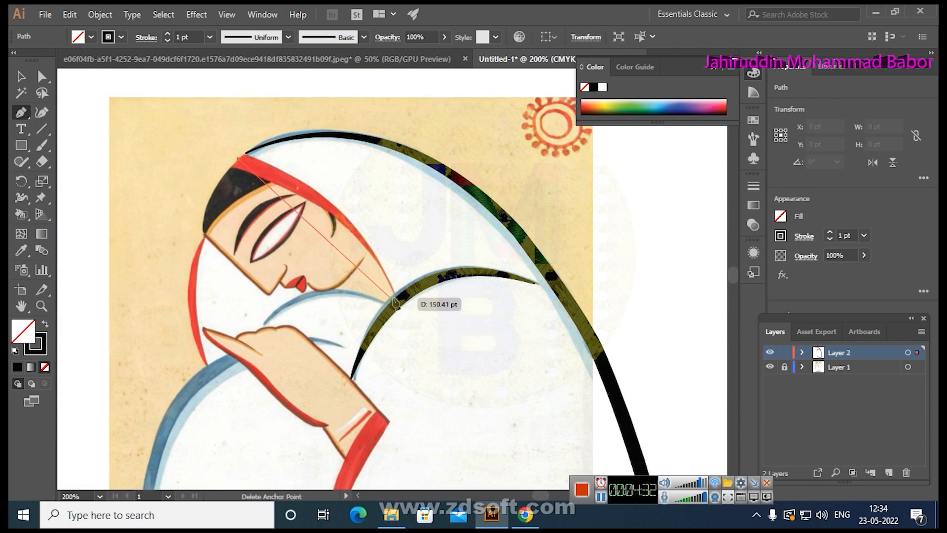
left_click_drag(400, 300, 467, 433)
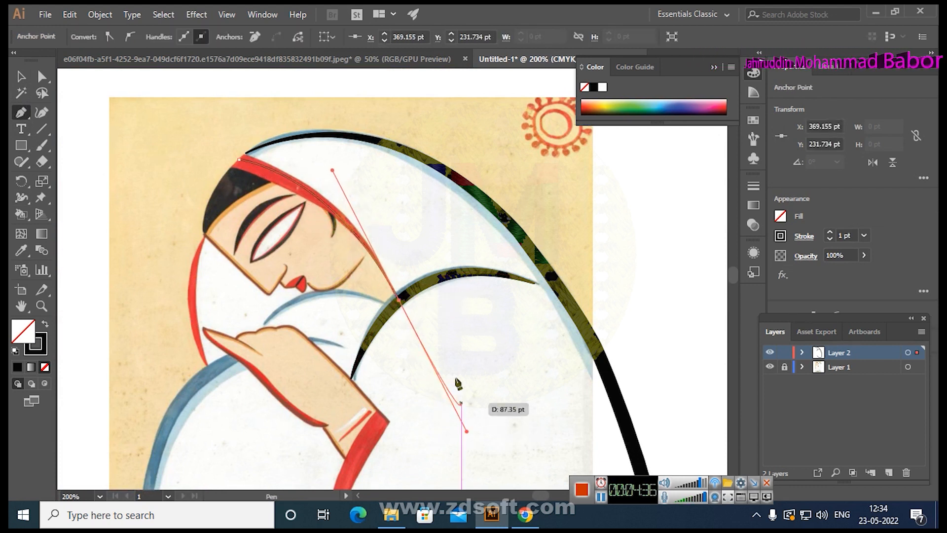
mouse_move(401, 302)
left_mouse_down()
mouse_move(217, 269)
mouse_move(397, 347)
left_mouse_up()
key("k")
key("v")
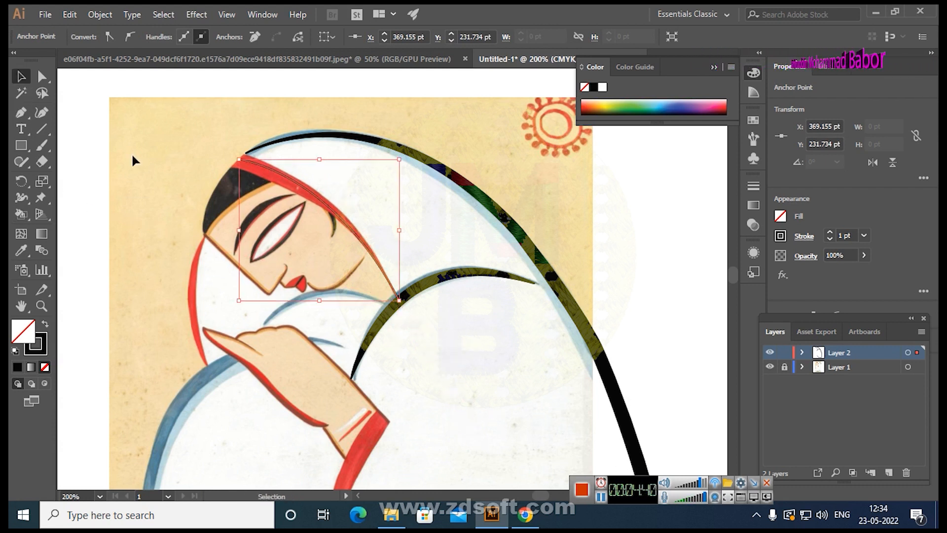
left_click(348, 264)
left_click(344, 222)
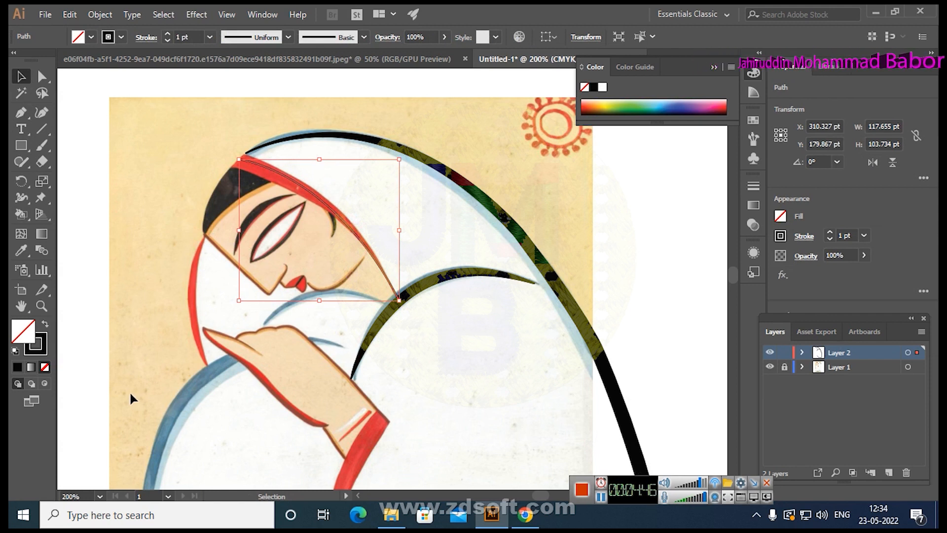
left_click(89, 265)
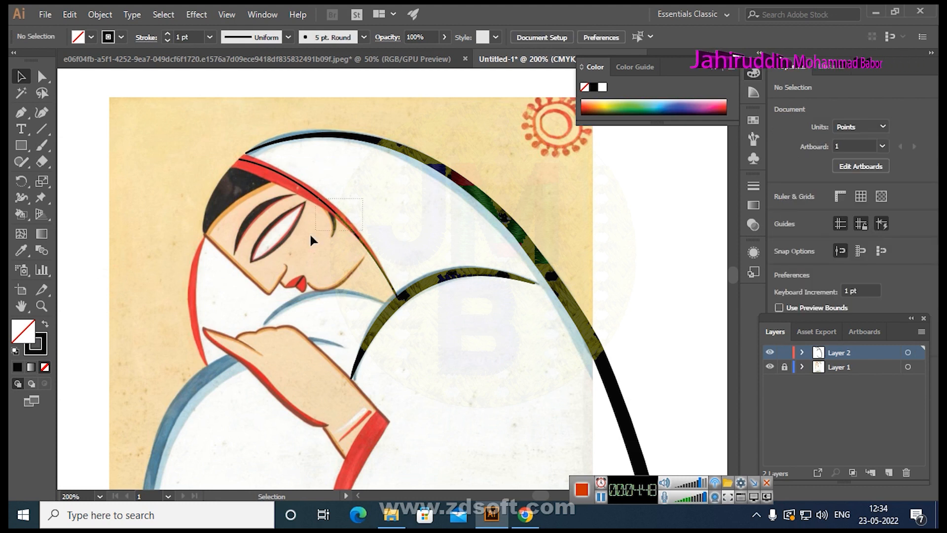
Thicken the veil border path near its middle to about 6.3 pt with the Width tool and deselect it
left_click_drag(316, 236, 311, 241)
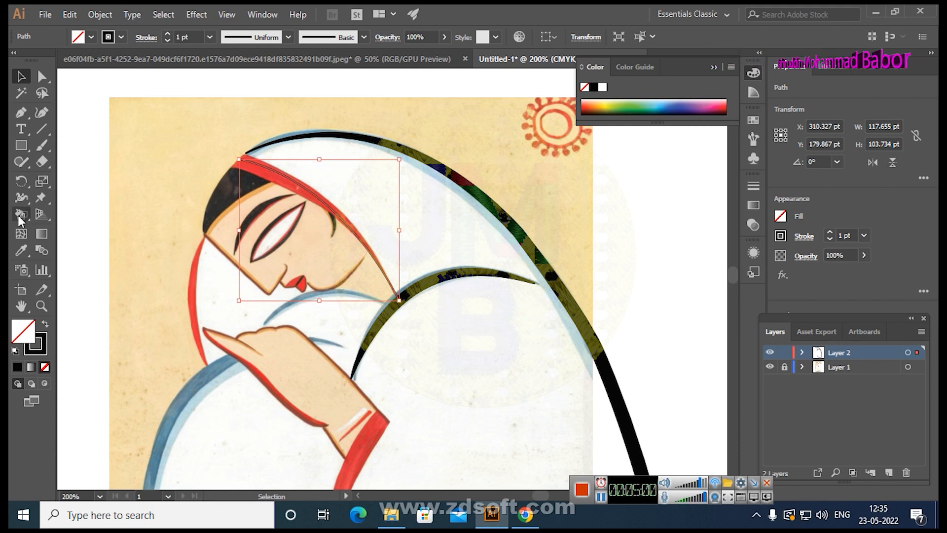
left_click(22, 198)
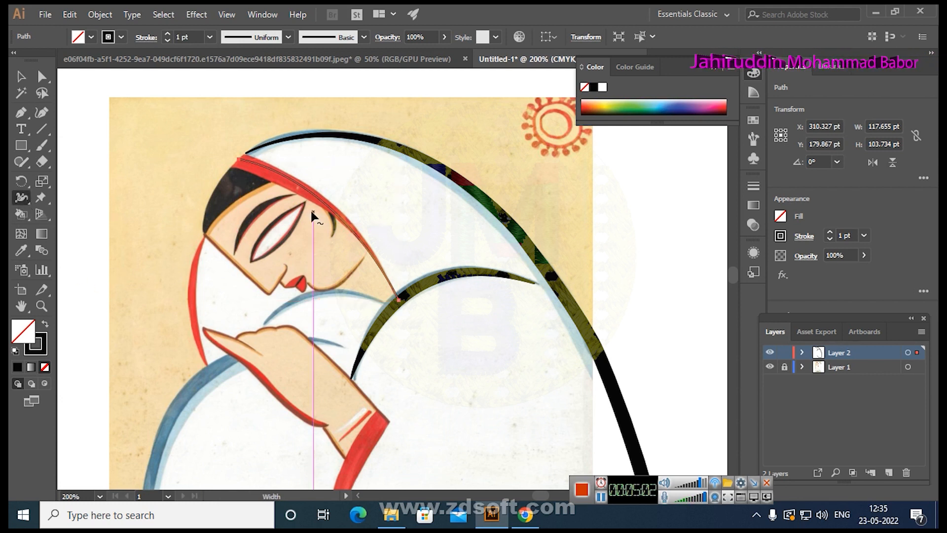
left_click_drag(329, 206, 334, 206)
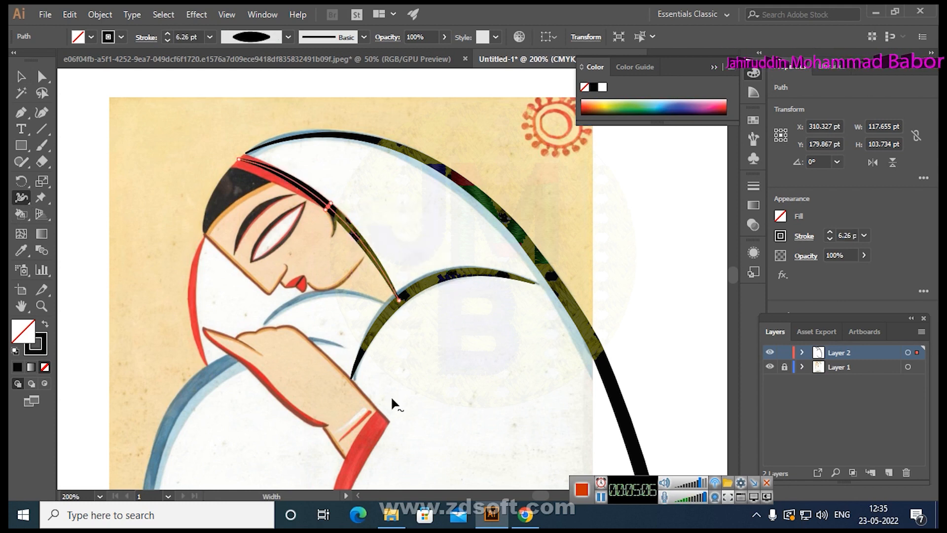
key("space")
left_click_drag(308, 342, 373, 311)
left_click(21, 79)
left_click(163, 279)
Draw a straight Pen tool segment along the hand's upper edge from the red cuff's corner to the first knuckle
key("space")
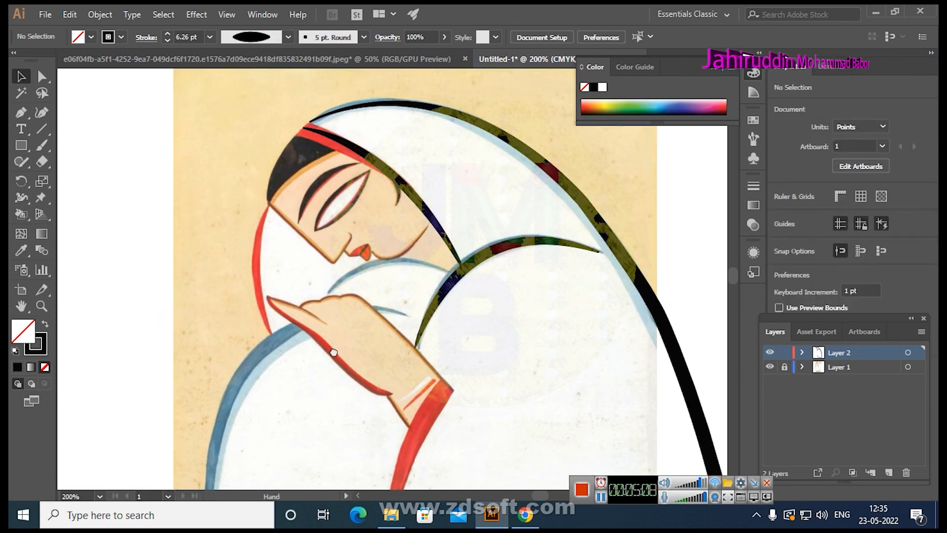
left_click_drag(348, 344, 285, 373)
key("z")
left_click(348, 363, "alt")
key("space")
left_click_drag(389, 335, 338, 381)
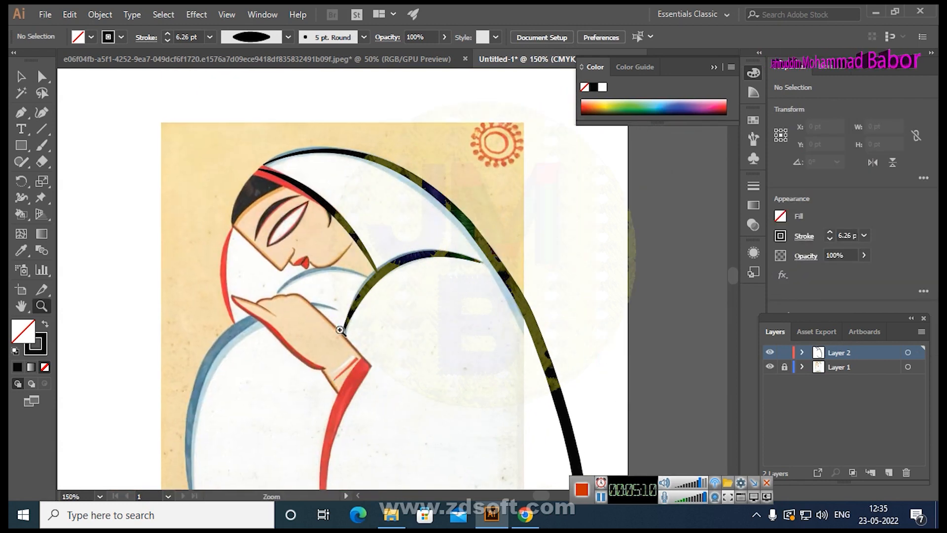
left_click(336, 280)
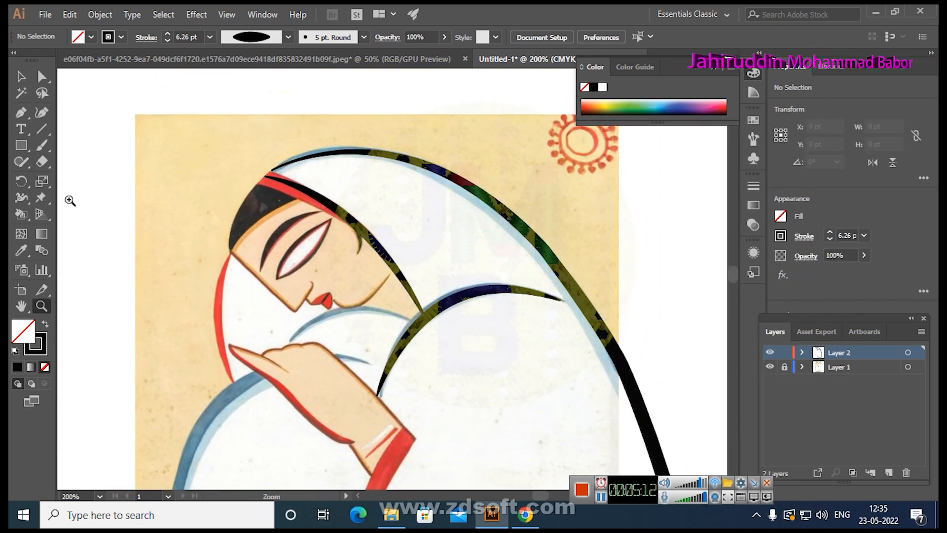
left_click(22, 77)
left_click_drag(281, 415, 266, 279)
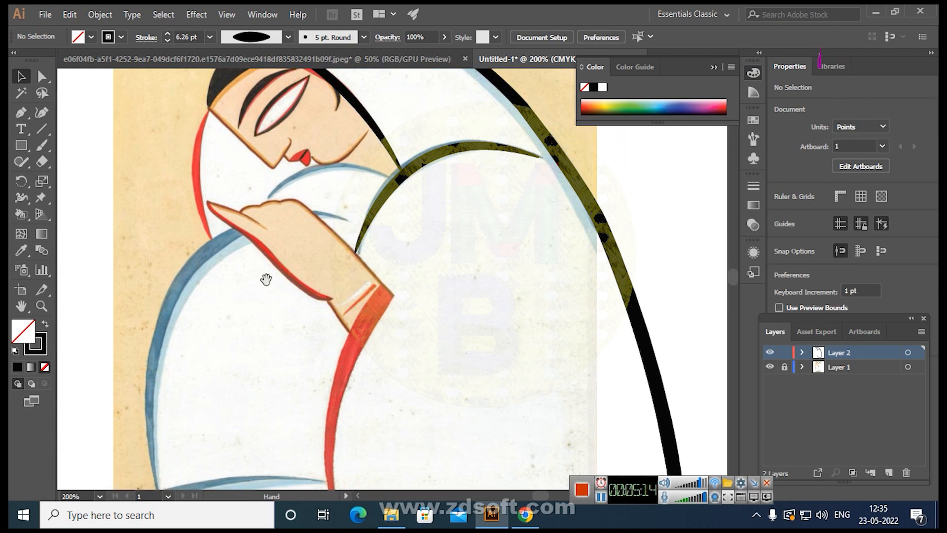
left_click(393, 299)
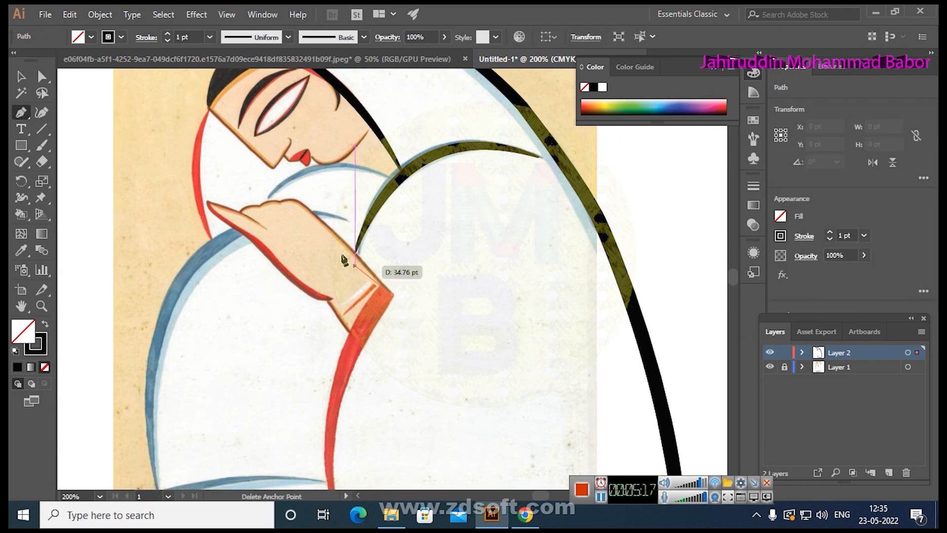
left_click(302, 202)
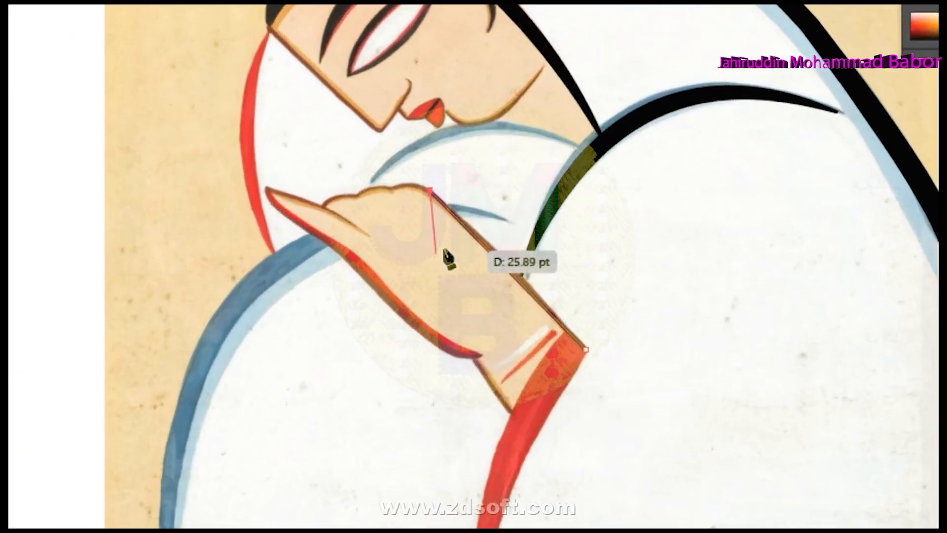
Continue the hand path with three curved segments over the knuckles, ending at the thumb
key("ctrl+space")
left_click(308, 215, "ctrl")
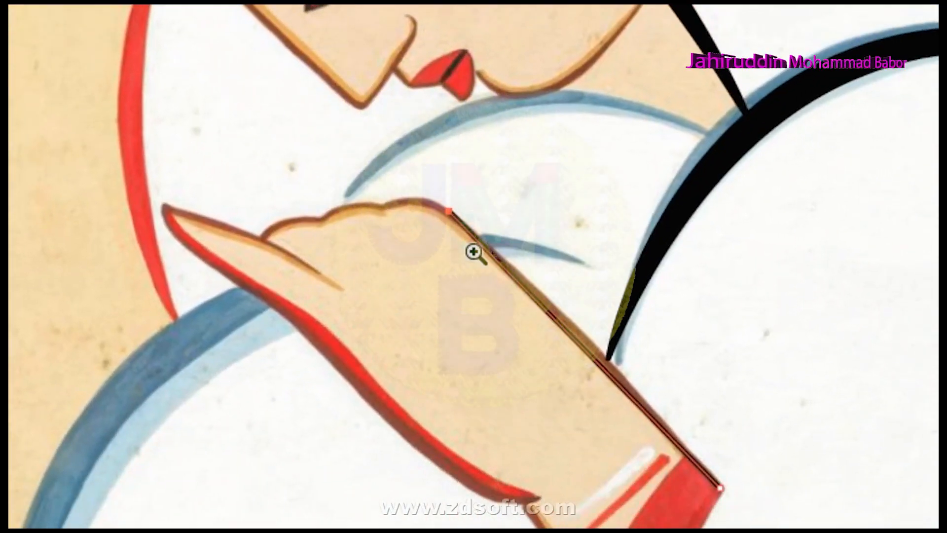
left_click(401, 281, "ctrl")
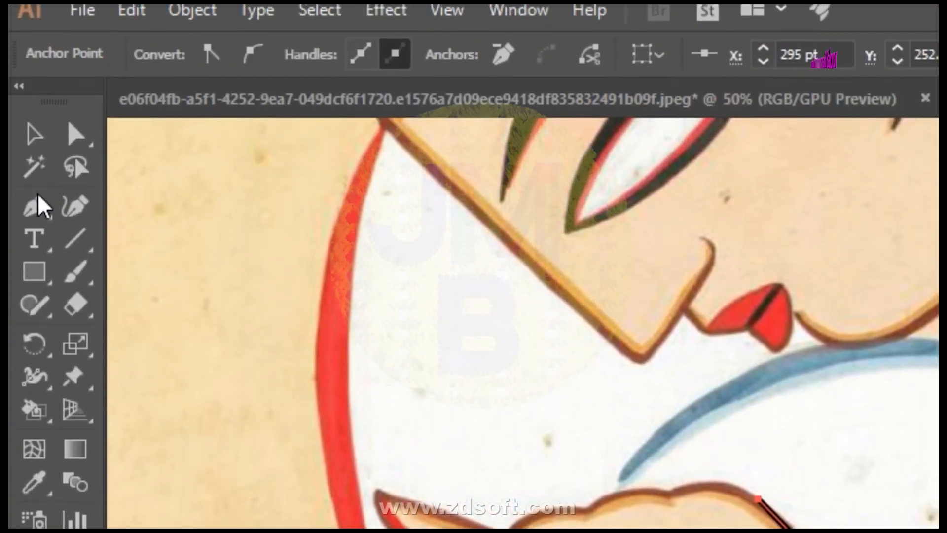
left_click(38, 189)
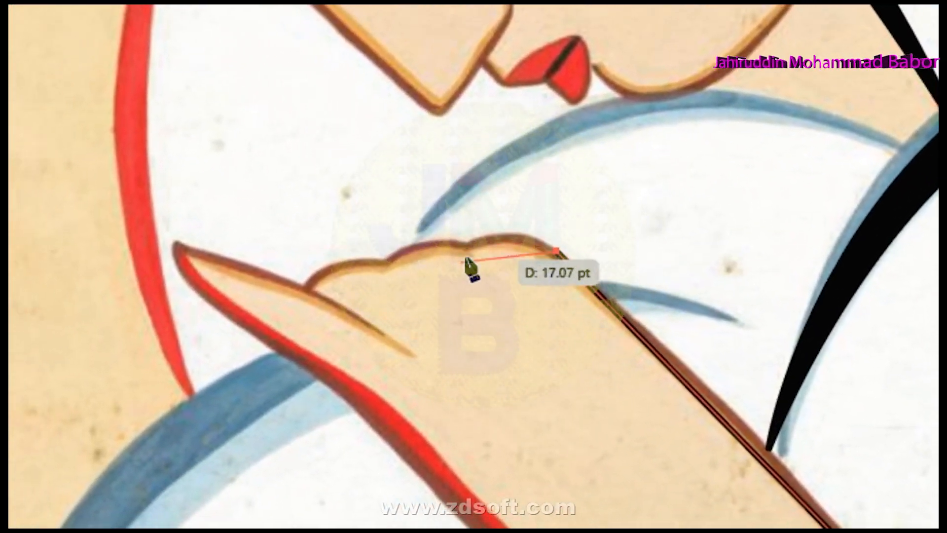
left_click_drag(474, 266, 450, 291)
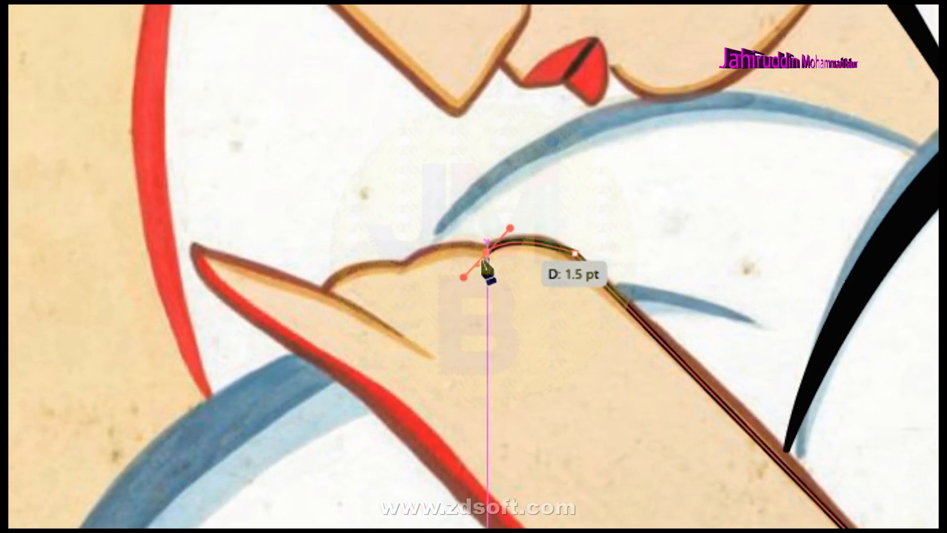
left_click(475, 266)
left_click_drag(394, 281, 366, 324)
left_click_drag(469, 274, 469, 275)
left_click(498, 230)
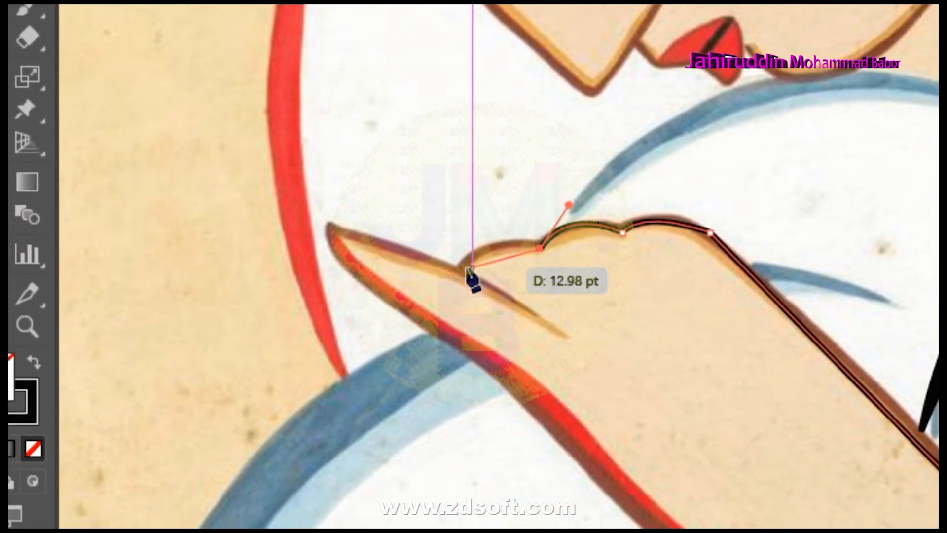
left_click_drag(430, 249, 405, 272)
left_click_drag(466, 277, 462, 295)
key("k")
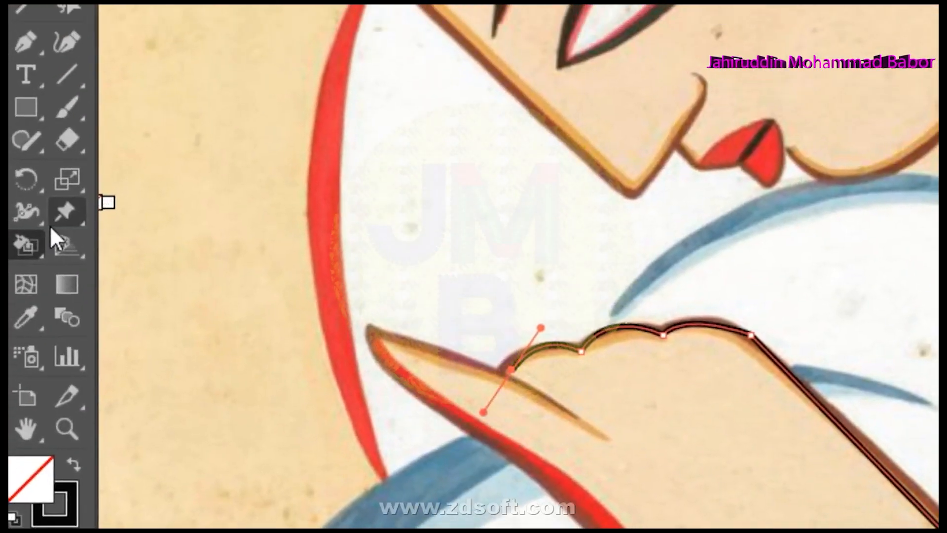
Thicken the middles of the hand's straight edge and each knuckle arc with the Width tool, and deselect the path
left_click(20, 77)
left_click(123, 257)
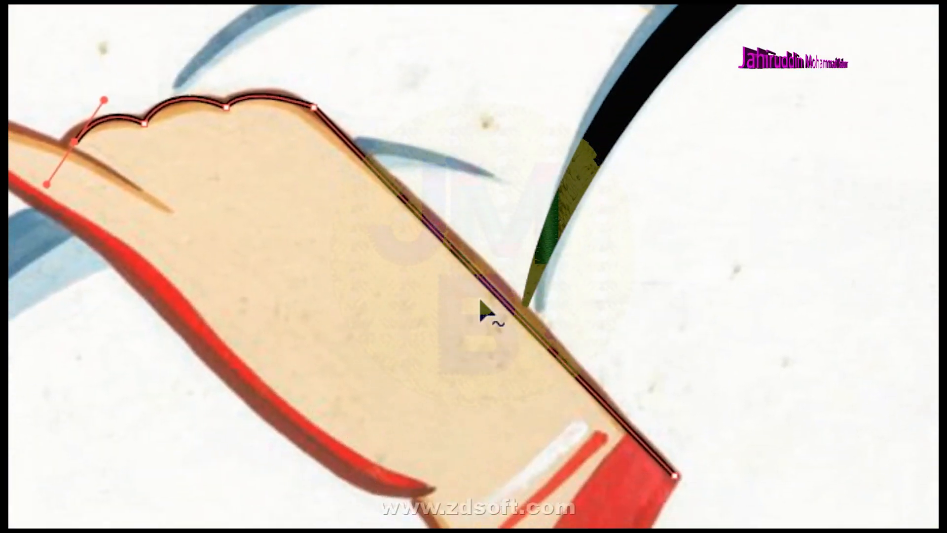
mouse_move(477, 268)
left_mouse_down()
mouse_move(480, 262)
mouse_move(482, 281)
mouse_move(476, 270)
left_mouse_up()
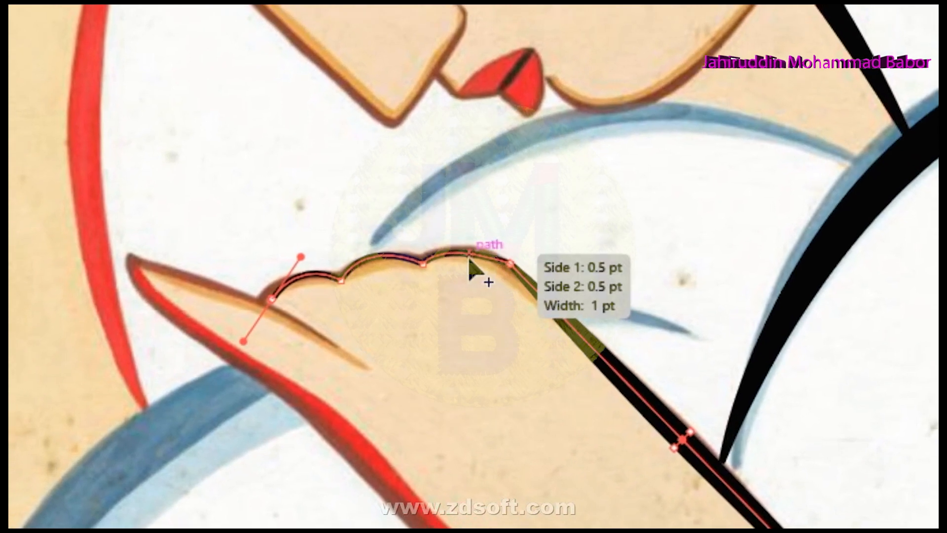
left_click_drag(475, 267, 477, 267)
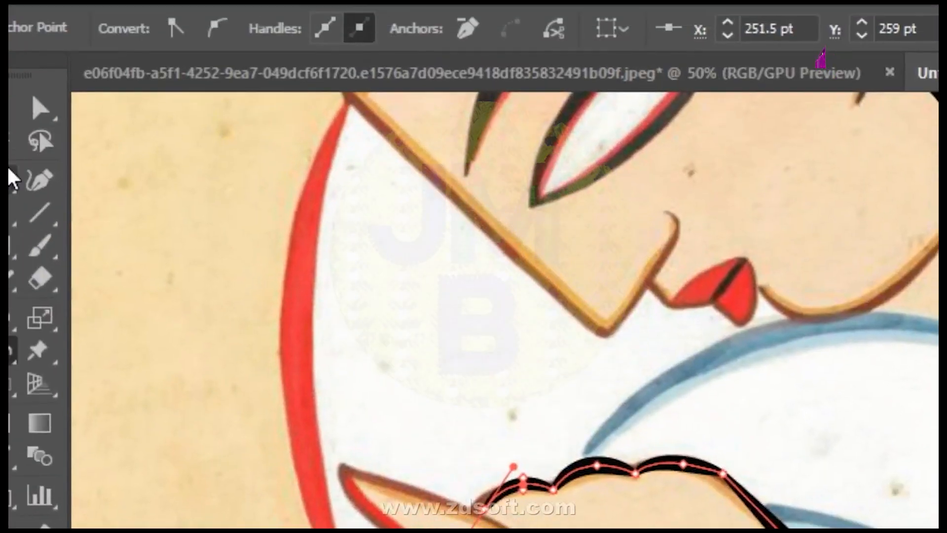
left_click(32, 148)
left_click(595, 350)
left_click_drag(595, 350, 475, 266)
Trace the thumb's upper edge with a curved Pen segment from its inner end to the tip, and remove the outgoing handle
key("p")
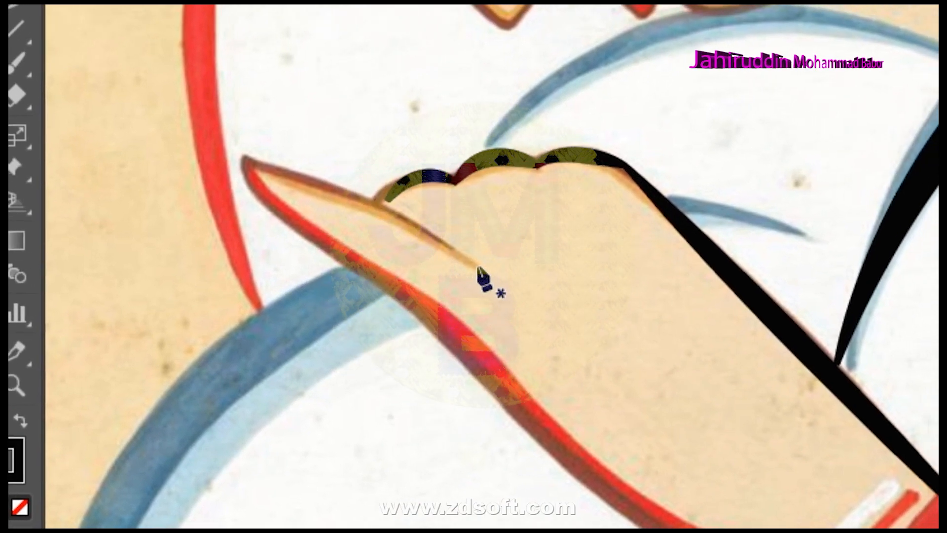
left_click(511, 253)
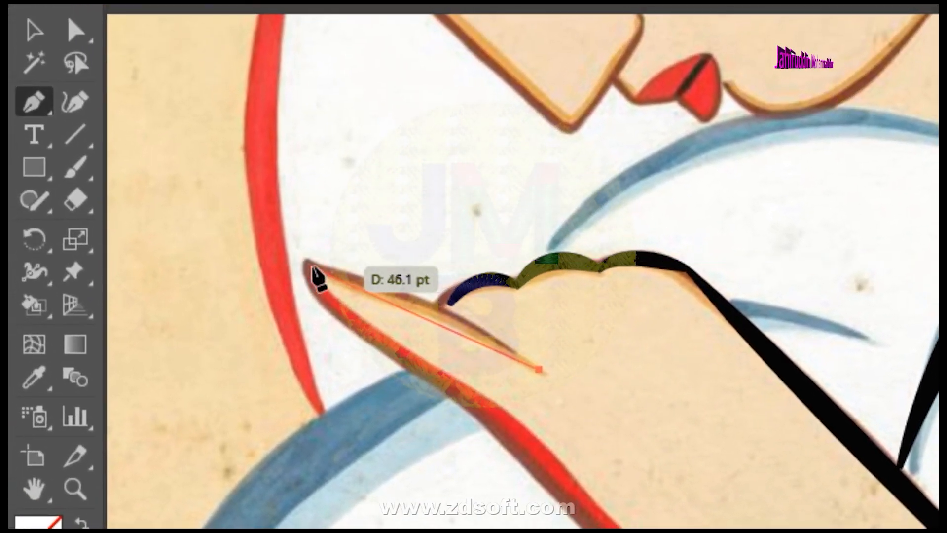
left_click_drag(315, 262, 224, 252)
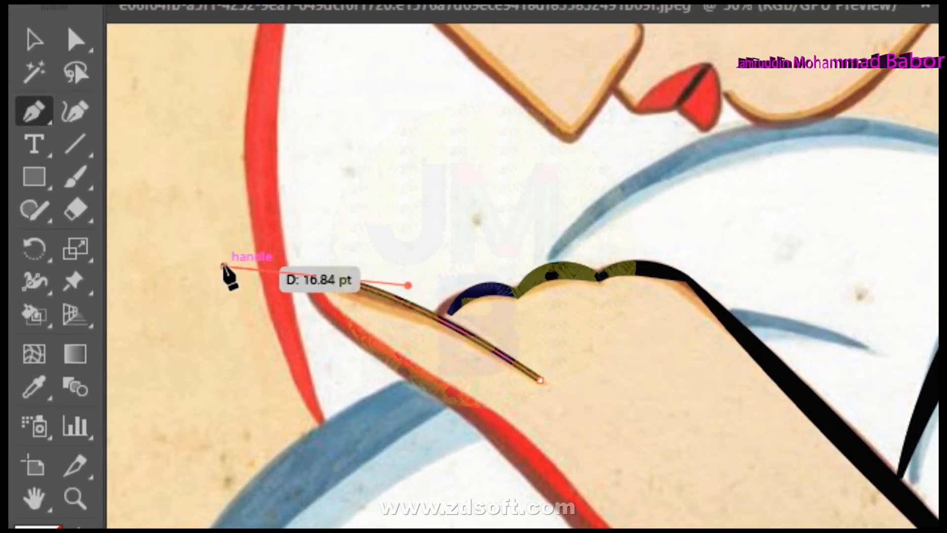
left_click(315, 249)
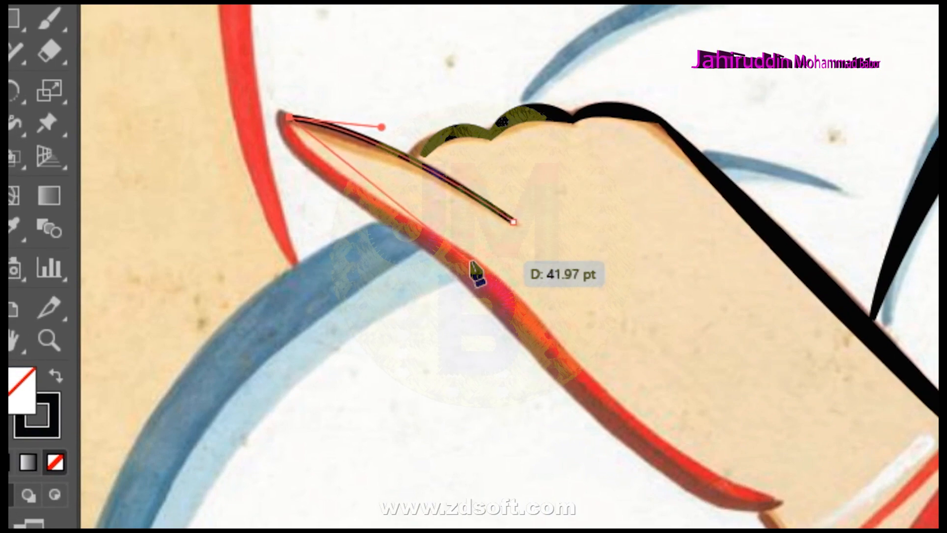
Continue the thumb path with two curved segments along its underside and the hand's lower red edge, ending at the wrist corner
left_click_drag(495, 393, 650, 478)
left_click_drag(491, 284, 507, 290)
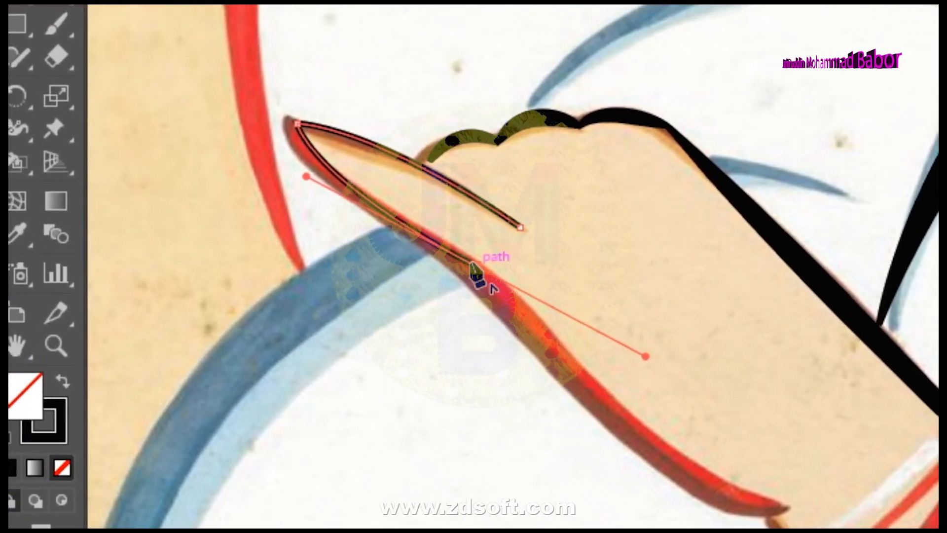
left_click(474, 263)
left_click_drag(774, 500, 868, 486)
left_click(384, 278)
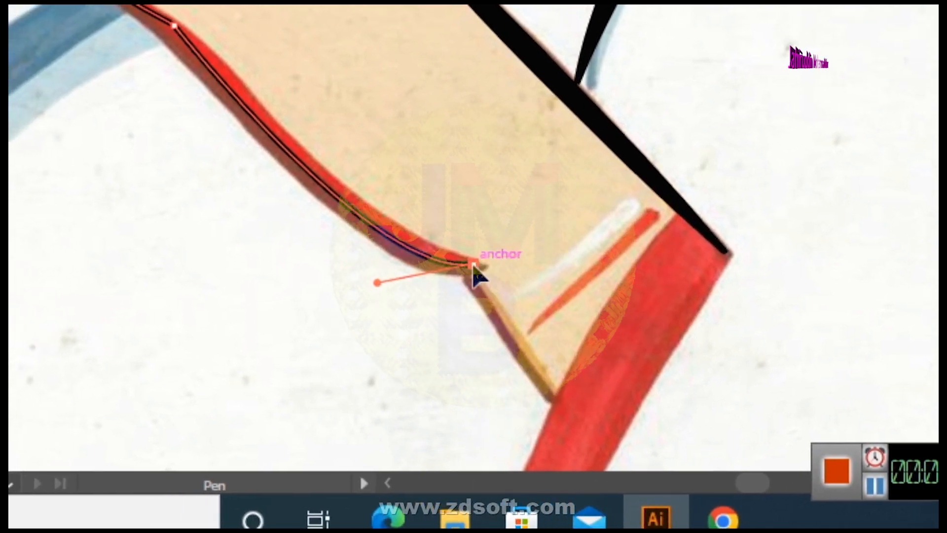
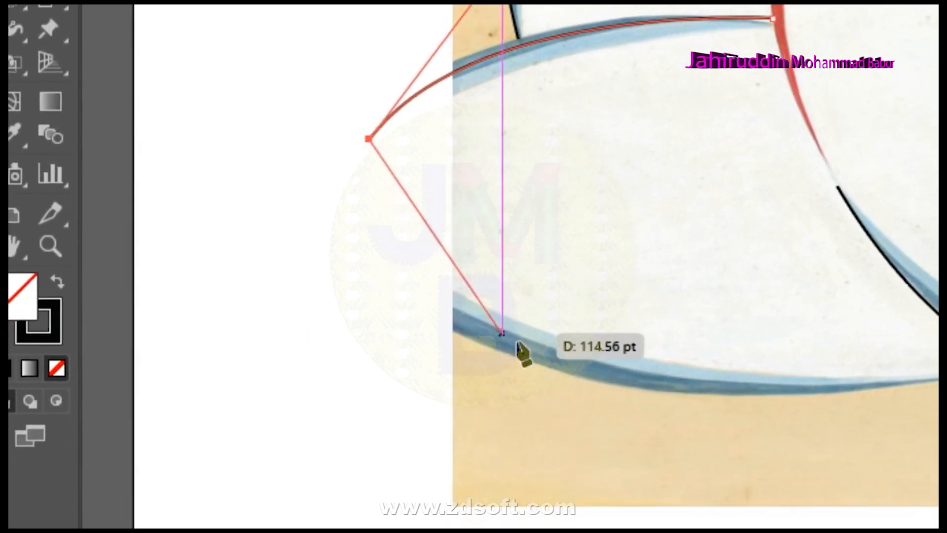
Extend the lower robe outline with two curved segments along its bottom edge, ending at the long border curve, and deselect it
mouse_move(475, 263)
left_mouse_down()
mouse_move(503, 269)
mouse_move(472, 268)
left_mouse_up()
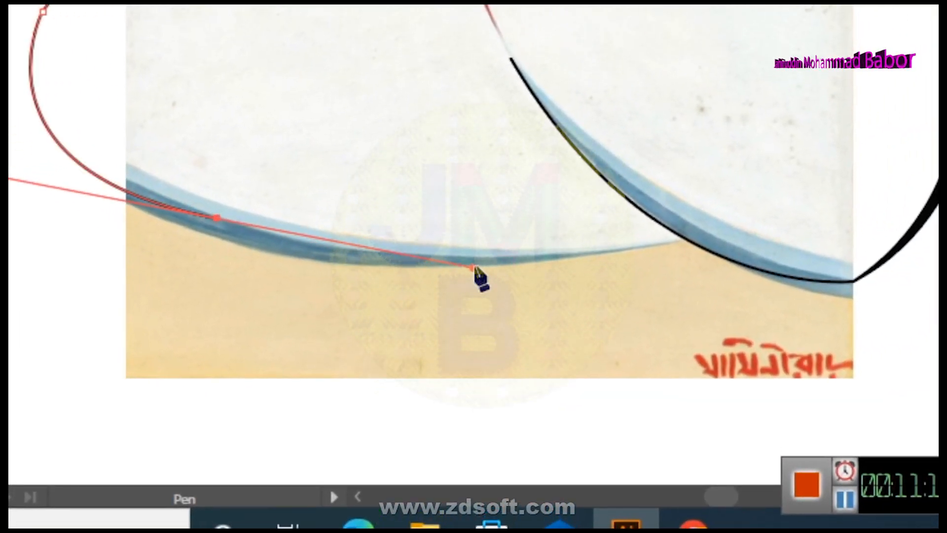
left_click(217, 218)
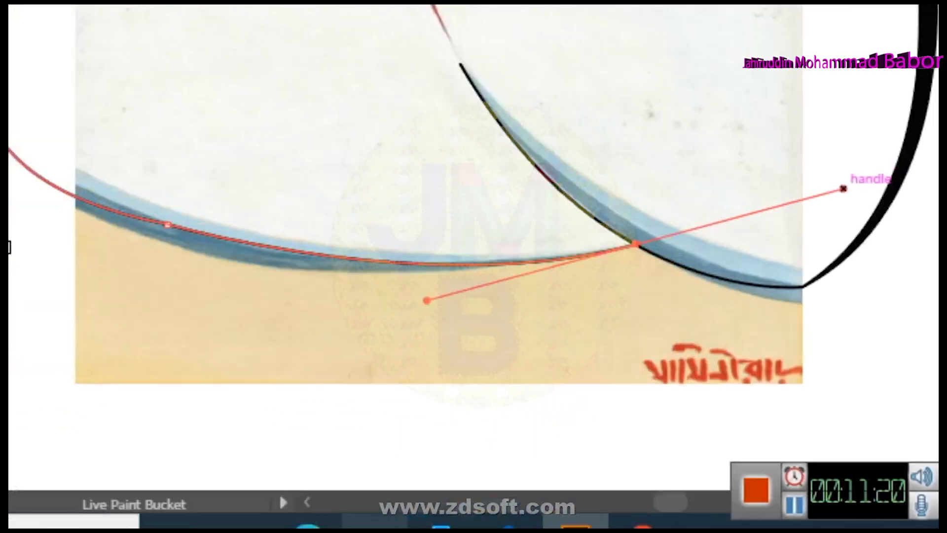
left_click(10, 121)
left_click(269, 278)
Trace the red border from the cuff down to its tapered end with one Pen curve, and toggle Layer 1's visibility
key("space")
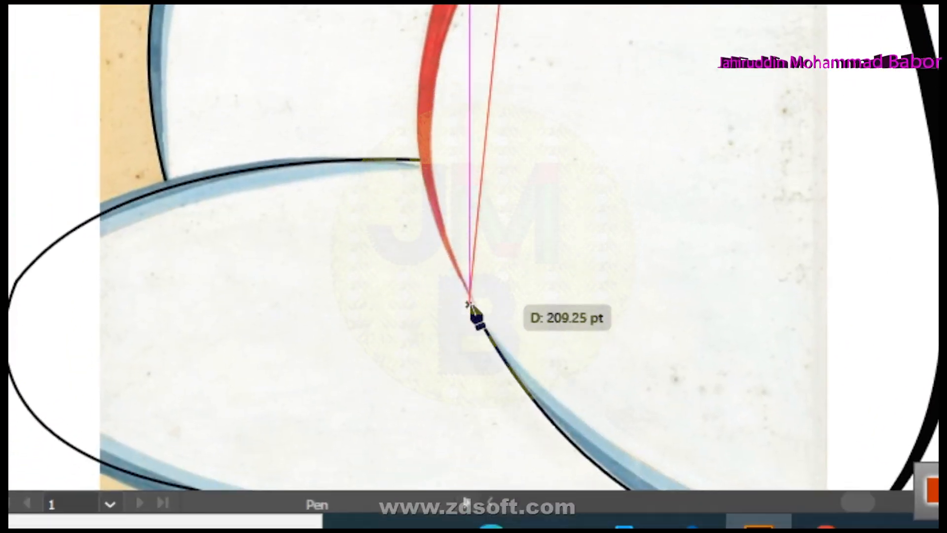
left_click_drag(469, 304, 470, 393)
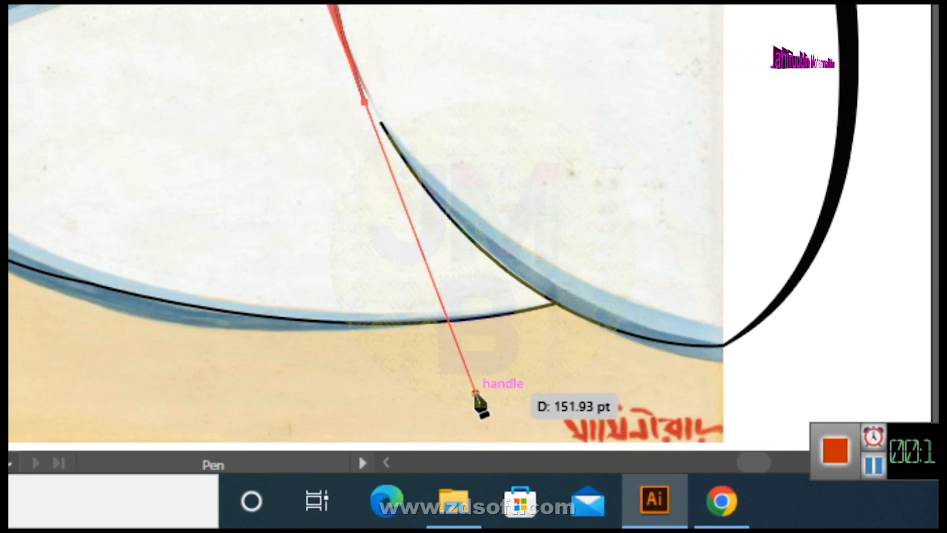
key("k")
key("space")
left_click_drag(493, 123, 468, 301)
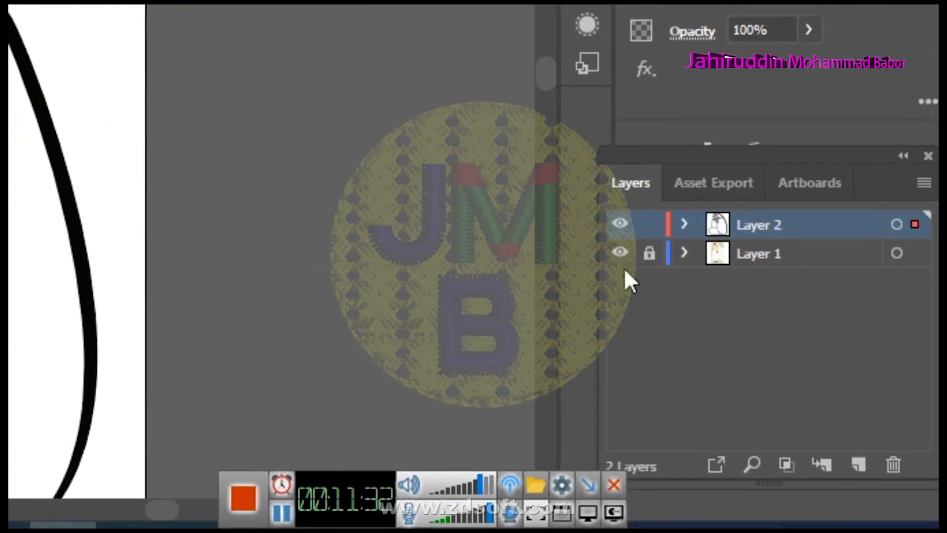
left_click(620, 254)
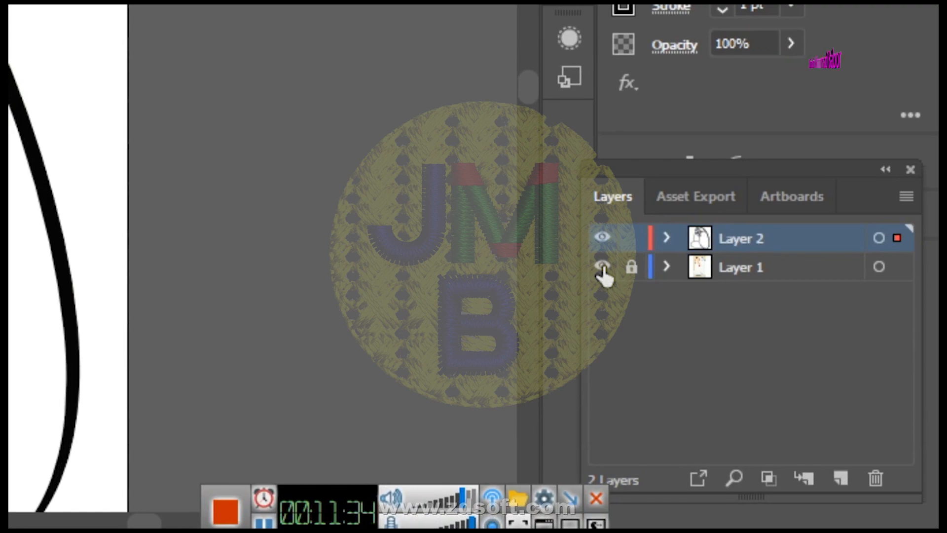
Draw a short curved Pen stroke along the face's edge beside the veil, near the outer corner of the eye
key("z")
left_click(389, 222)
left_click(390, 222)
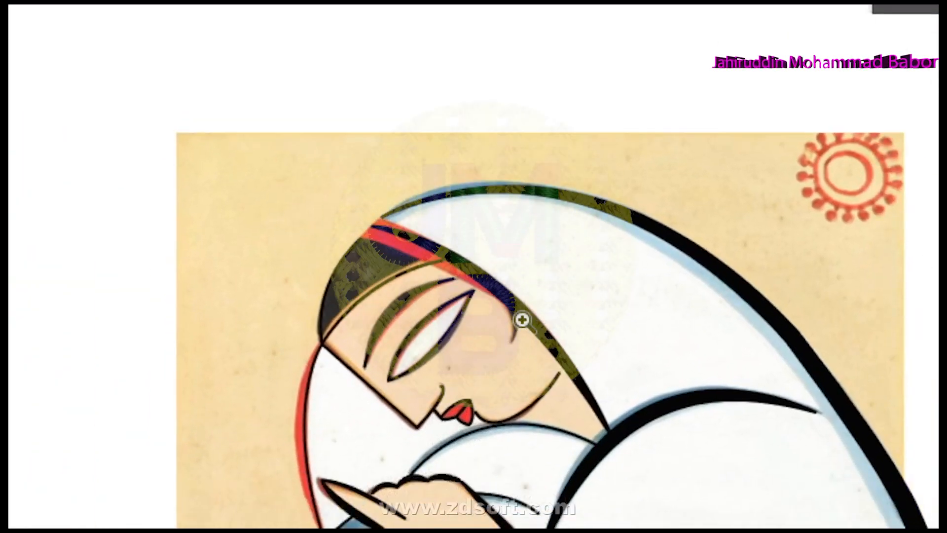
left_click(522, 319)
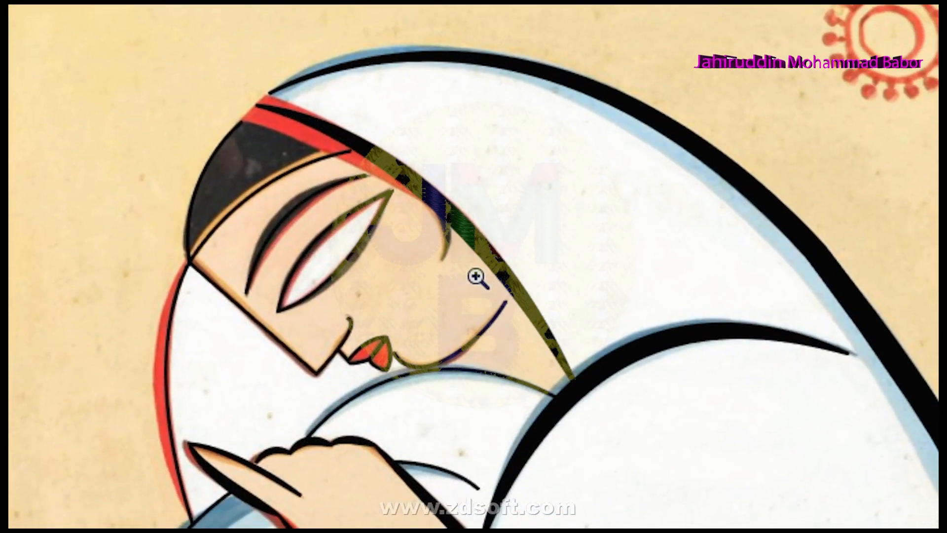
left_click(522, 320)
left_click(522, 320)
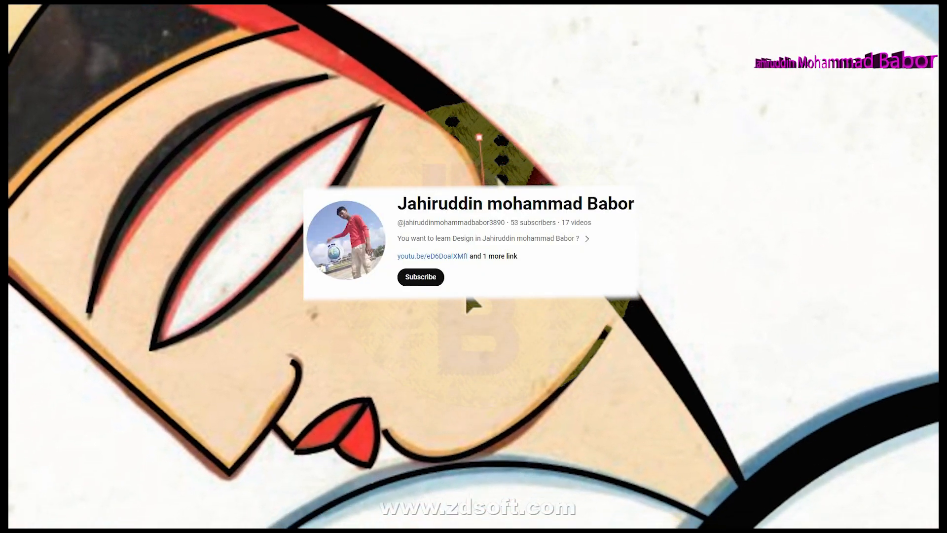
left_click_drag(466, 292, 445, 321)
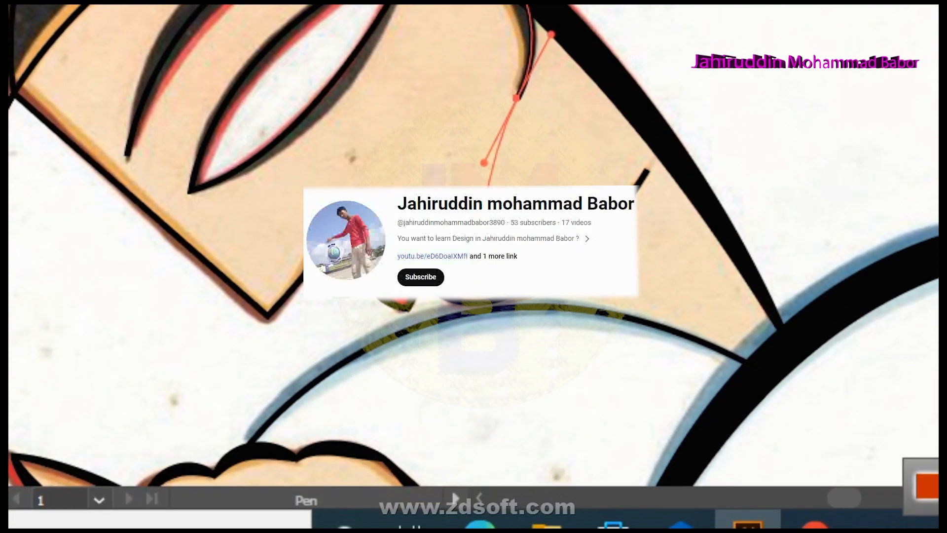
key("k")
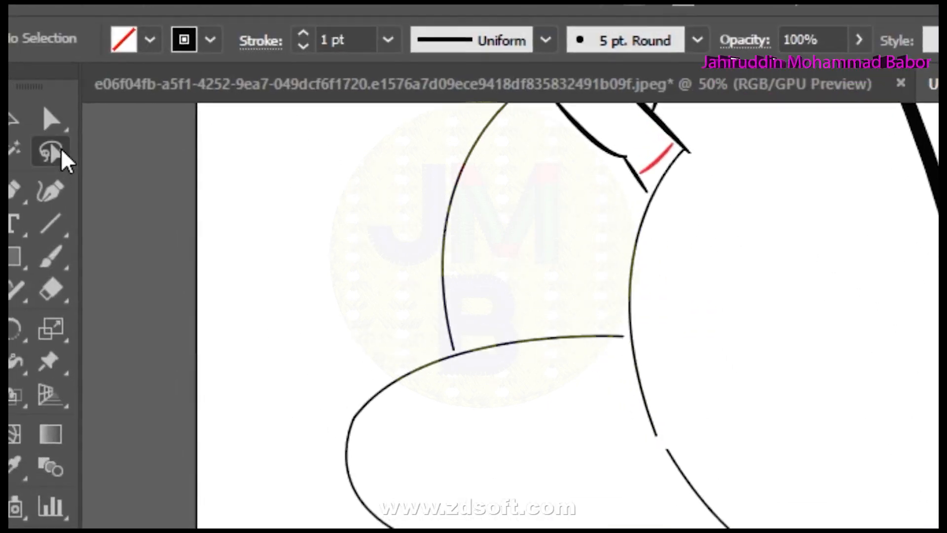
Smooth the bottom corner of the thick outer veil outline by adjusting its anchor's direction handle with Direct Selection, and deselect it
left_click(72, 146)
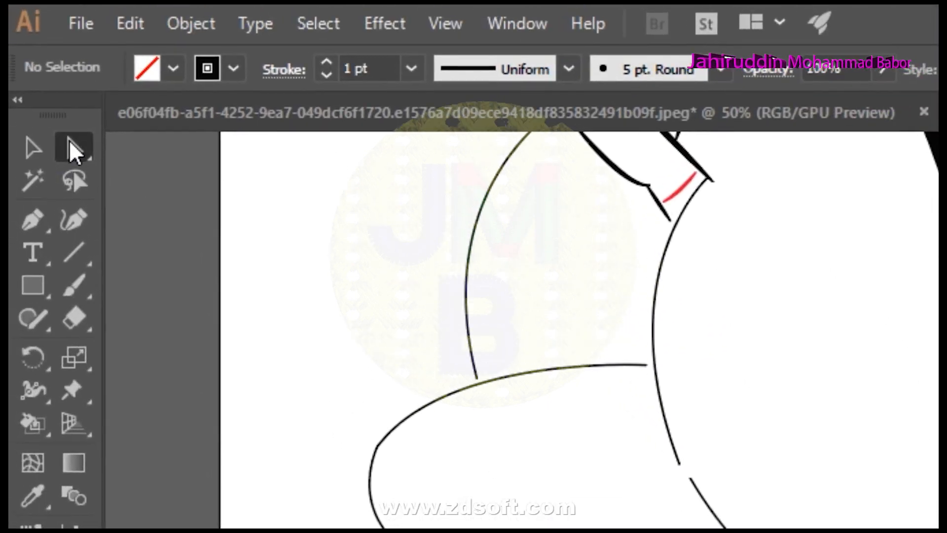
left_click(471, 260)
left_click(542, 335)
left_click_drag(422, 129, 513, 258)
key("ctrl+space")
left_click(486, 196)
key("space")
left_click_drag(469, 235, 465, 298)
left_click(59, 132)
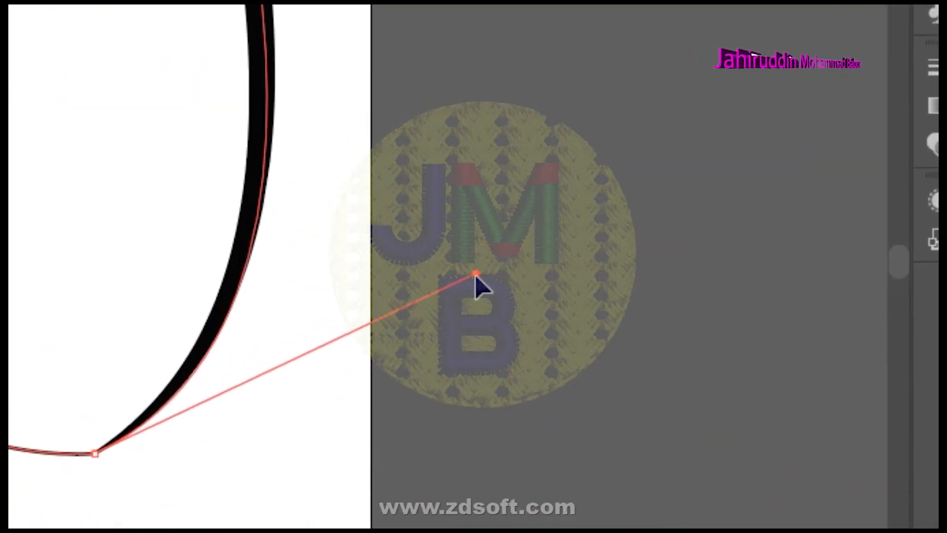
left_click_drag(472, 262, 492, 306)
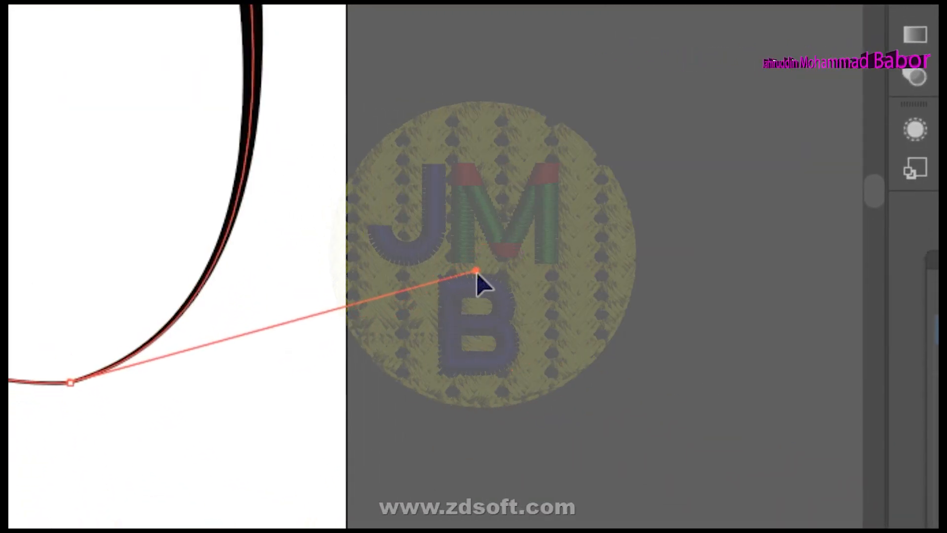
left_click_drag(477, 273, 487, 298)
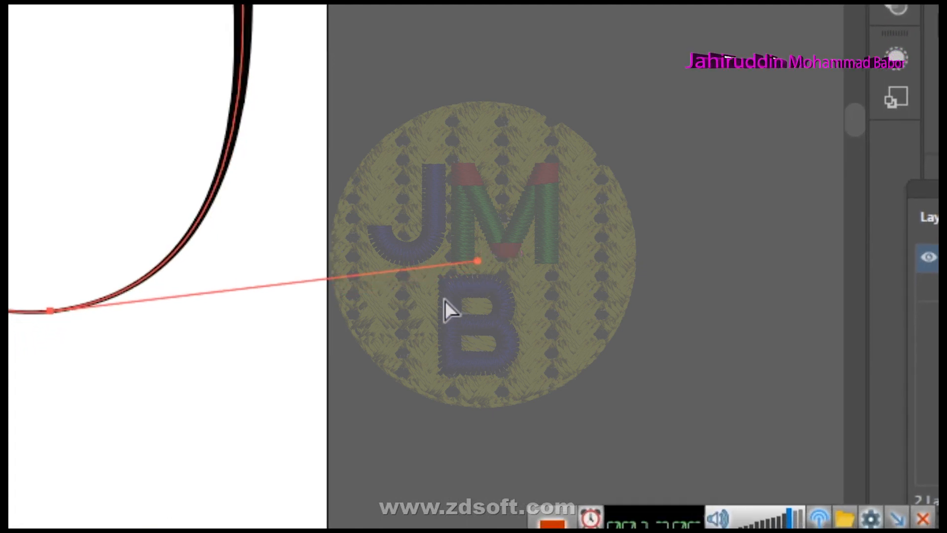
left_click(445, 301)
Show the painting on Layer 1 by itself, and make the linework on Layer 2 visible over it again
left_click(457, 260, "ctrl+alt")
left_click(456, 260, "ctrl+alt")
left_click(493, 259, "ctrl+alt")
left_click(493, 259, "ctrl+alt")
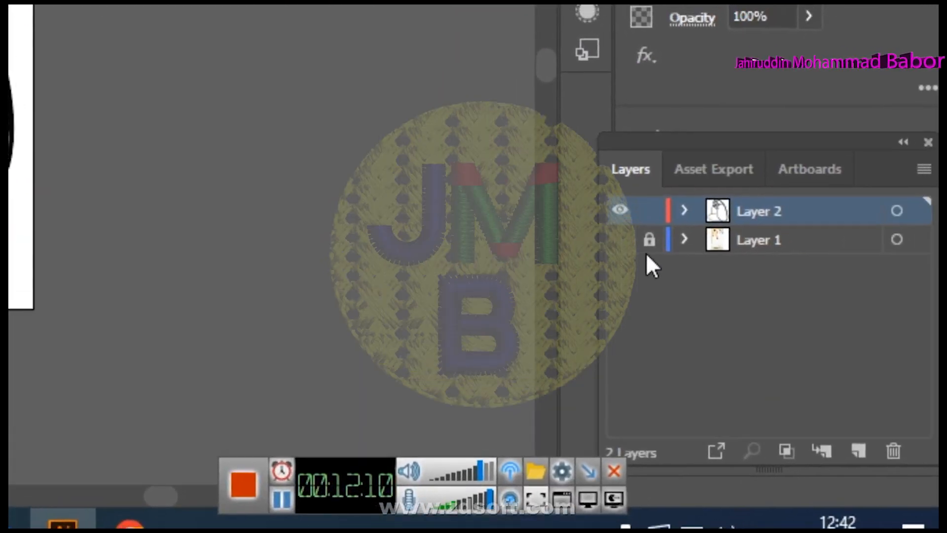
left_click(601, 265)
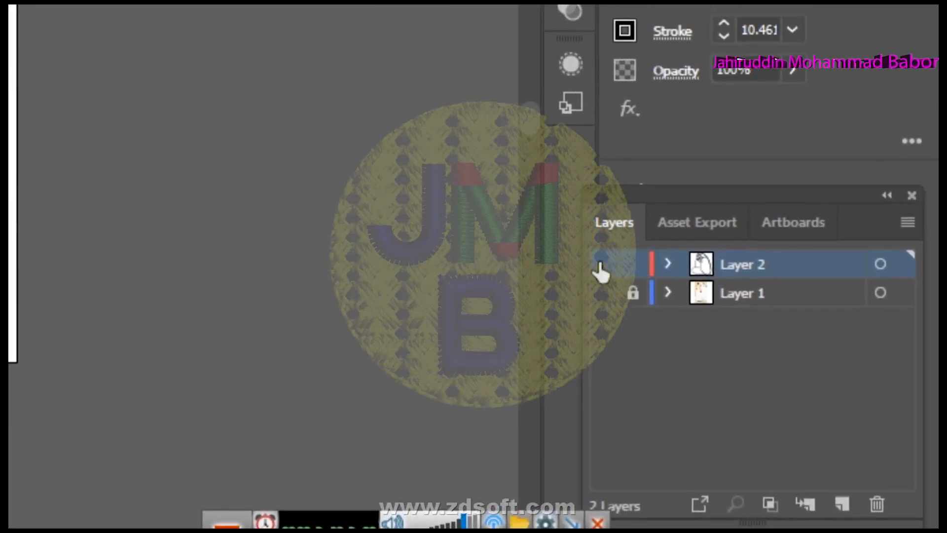
left_click(603, 269)
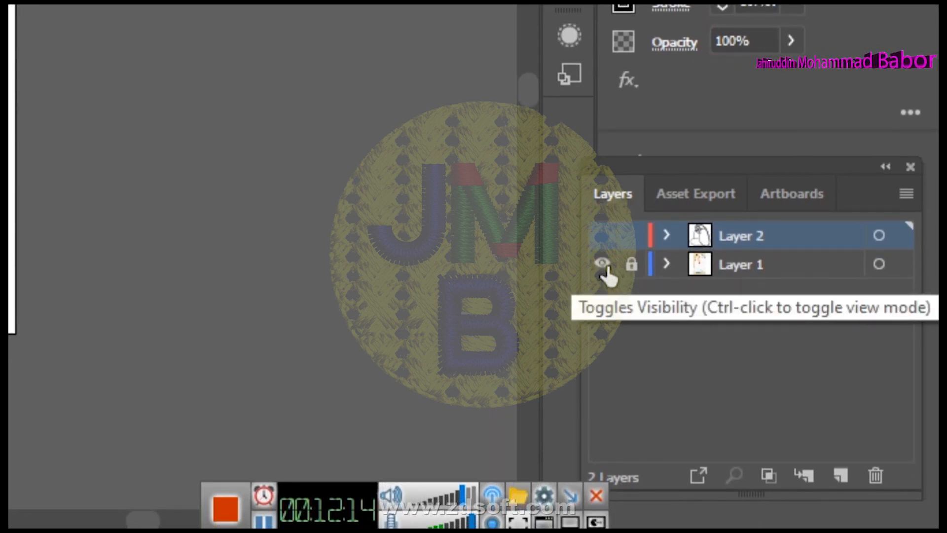
left_click(601, 237)
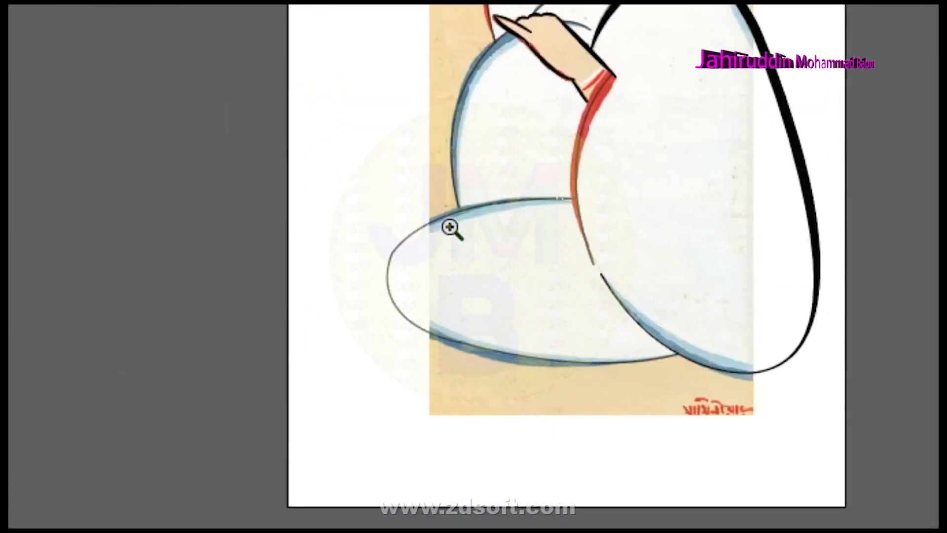
Examine the traced outlines of the face, hand and lower robe against the painting
left_click(486, 256)
left_click(478, 275)
left_click(438, 257)
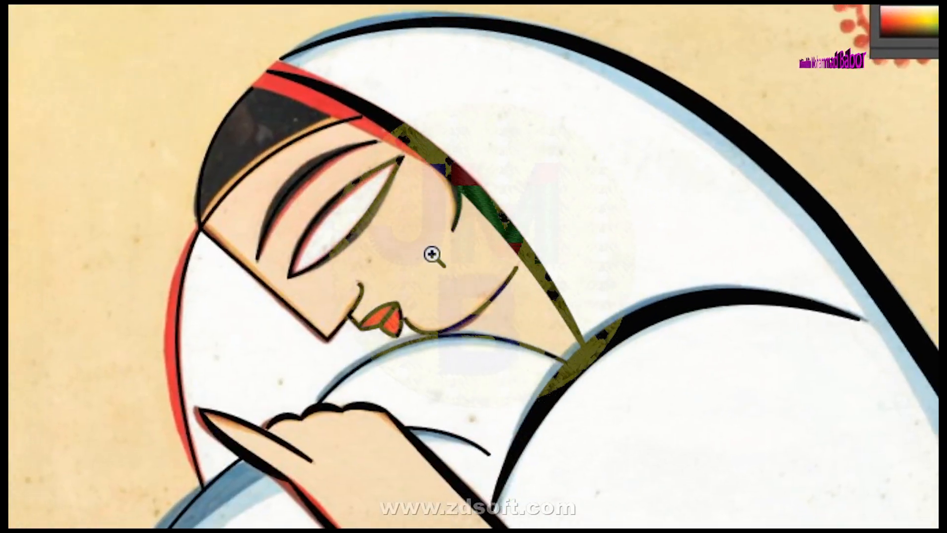
left_click(447, 281)
left_click(449, 287)
left_click_drag(452, 399, 374, 230)
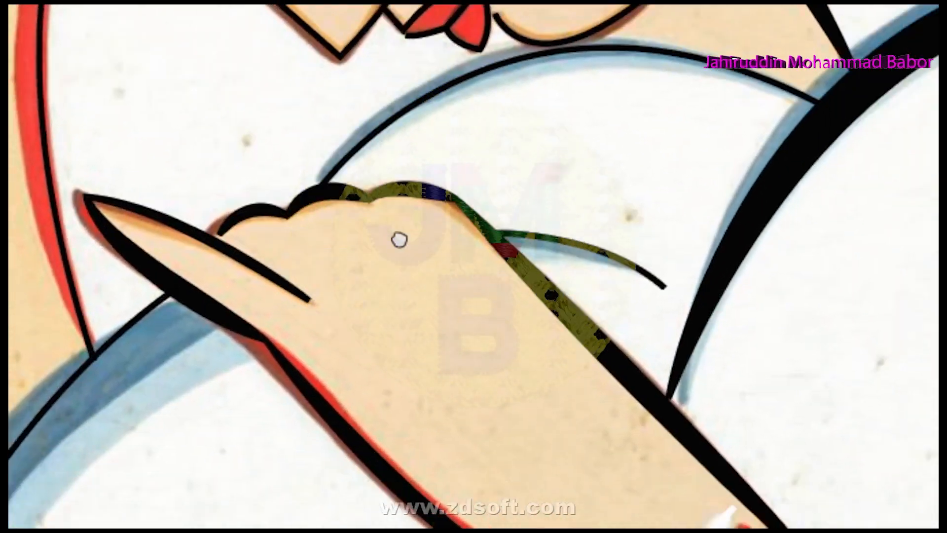
left_click_drag(561, 382, 450, 118)
left_click_drag(484, 370, 516, 119)
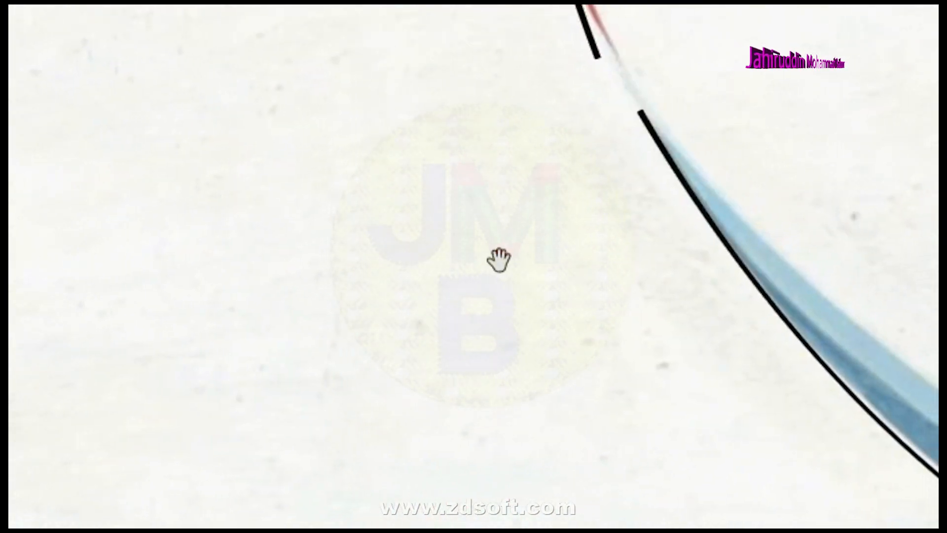
left_click_drag(505, 261, 321, 207)
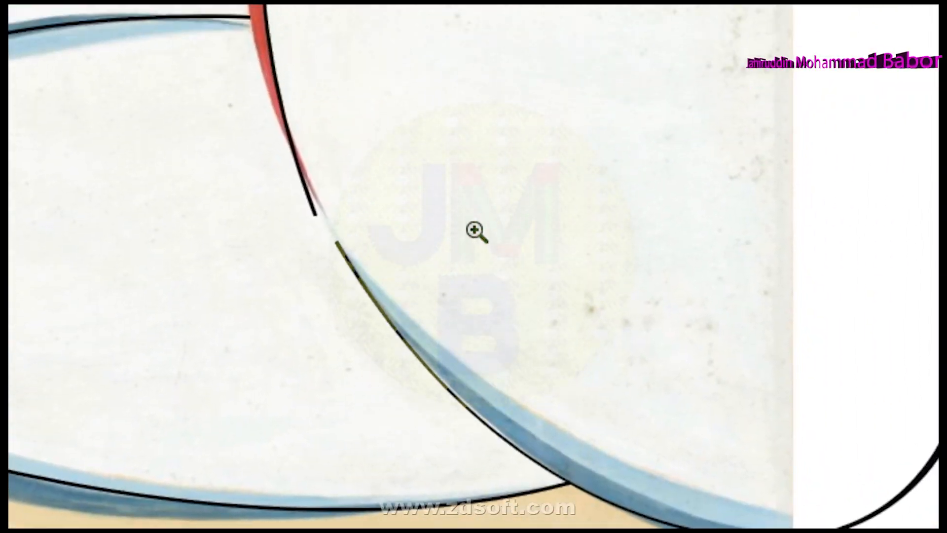
Adjust the end point at the gap between the red border curve and the lower robe curve with Direct Selection
left_click(69, 144)
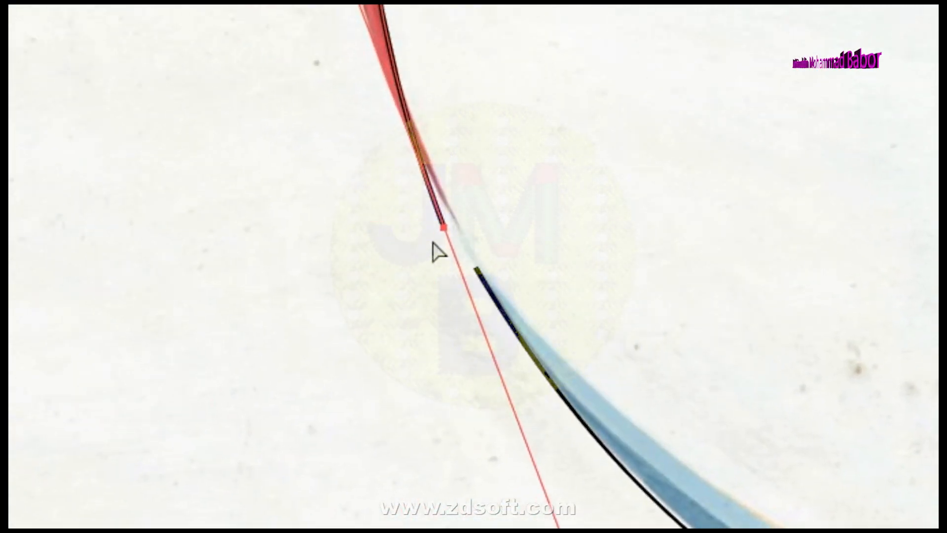
left_click_drag(481, 269, 480, 269)
key("space")
left_click_drag(491, 99, 550, 355)
left_click_drag(462, 258, 408, 274)
key("ctrl+alt+space")
left_click(436, 271, "ctrl+alt")
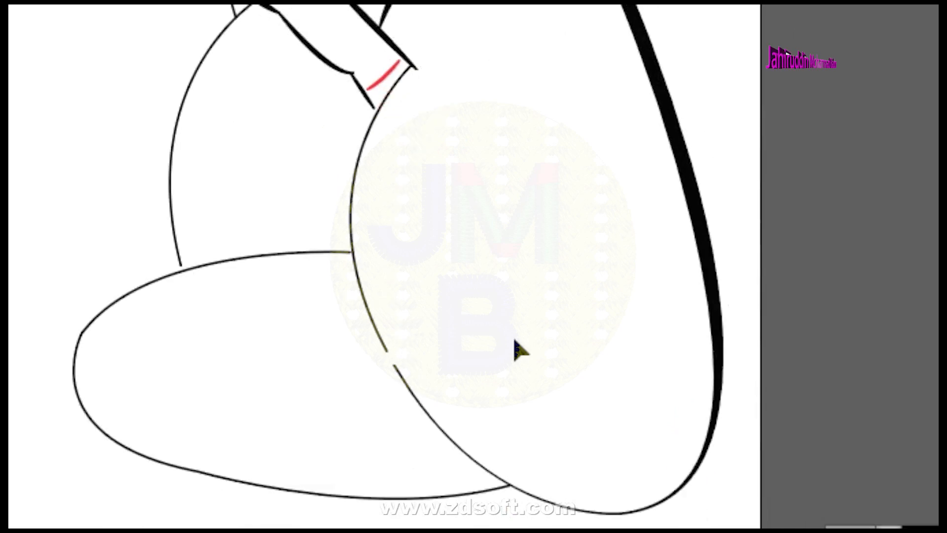
Thicken the middle of the left body curve, from the hand down to the lower robe, with the Width tool
key("space")
left_click_drag(450, 375, 466, 222)
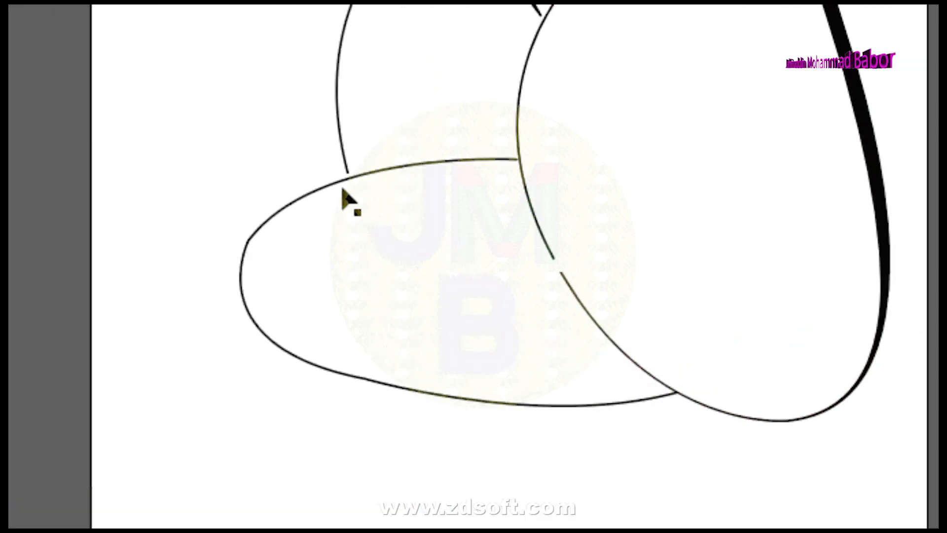
left_click(171, 209)
key("ctrl+space")
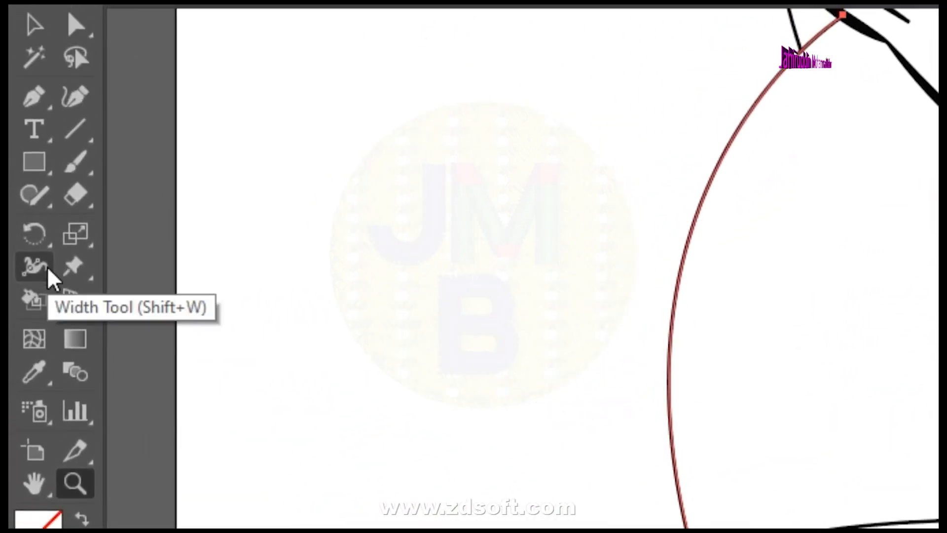
left_click(46, 267)
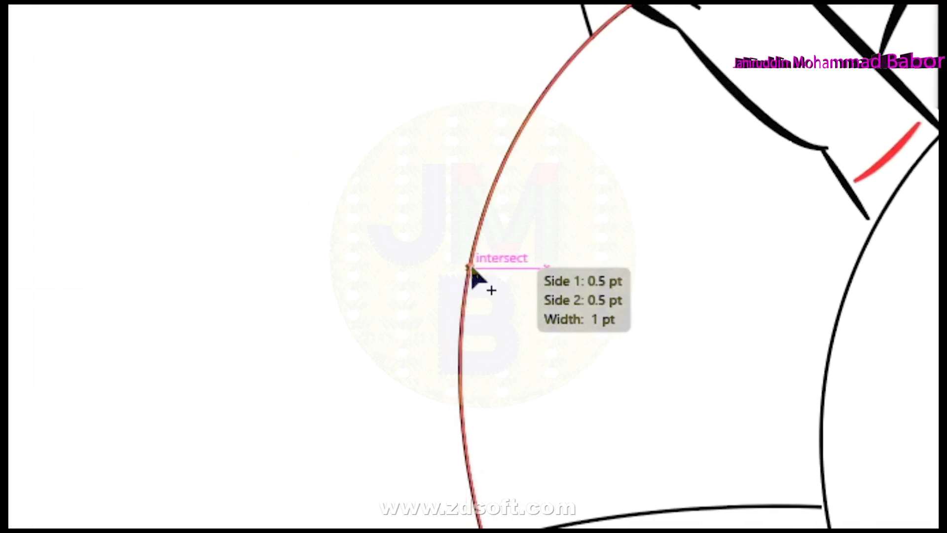
left_click_drag(556, 481, 554, 433)
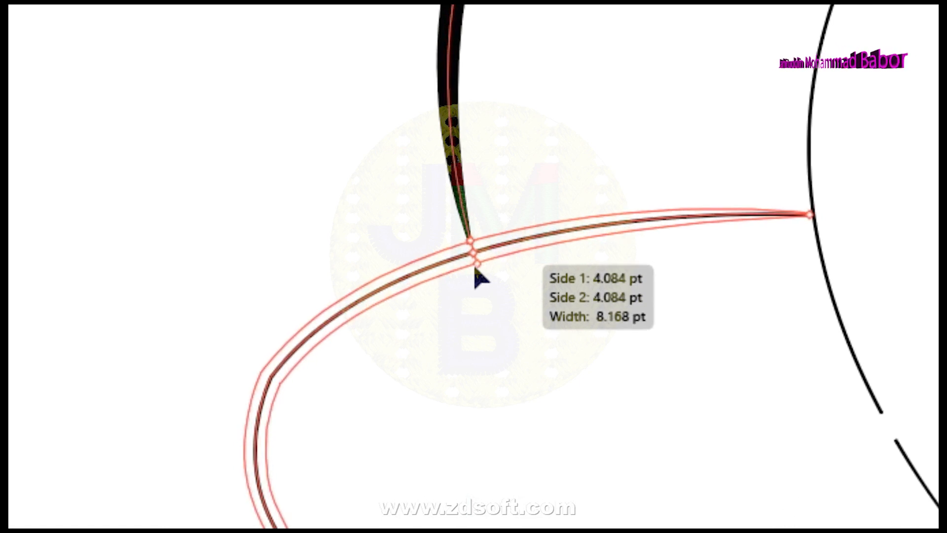
Widen the lower robe's oval outline to about 8.2 pt and thicken the middle of the inner veil curve running down from the wrist
left_click_drag(475, 267, 476, 268)
left_click_drag(569, 306, 478, 243)
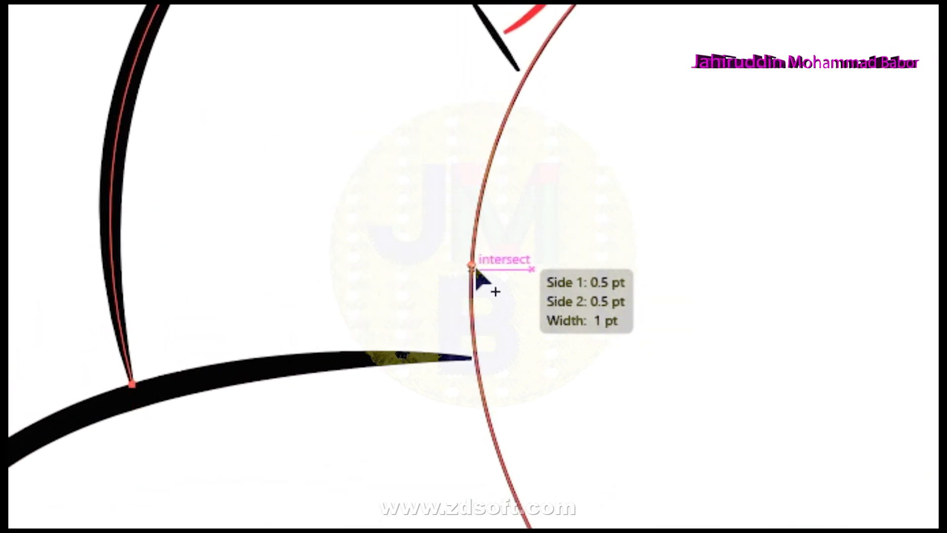
left_click_drag(474, 267, 475, 268)
Try to thicken the veil outline along its bottom curve, and check the curve's anchors with Direct Selection
left_click_drag(610, 476, 478, 289)
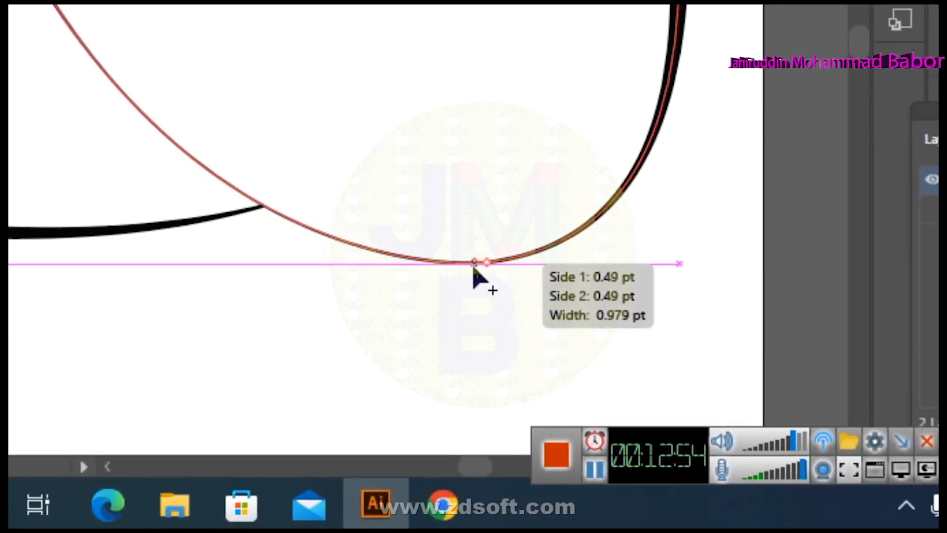
mouse_move(474, 260)
left_mouse_down()
mouse_move(476, 277)
mouse_move(303, 256)
left_mouse_up()
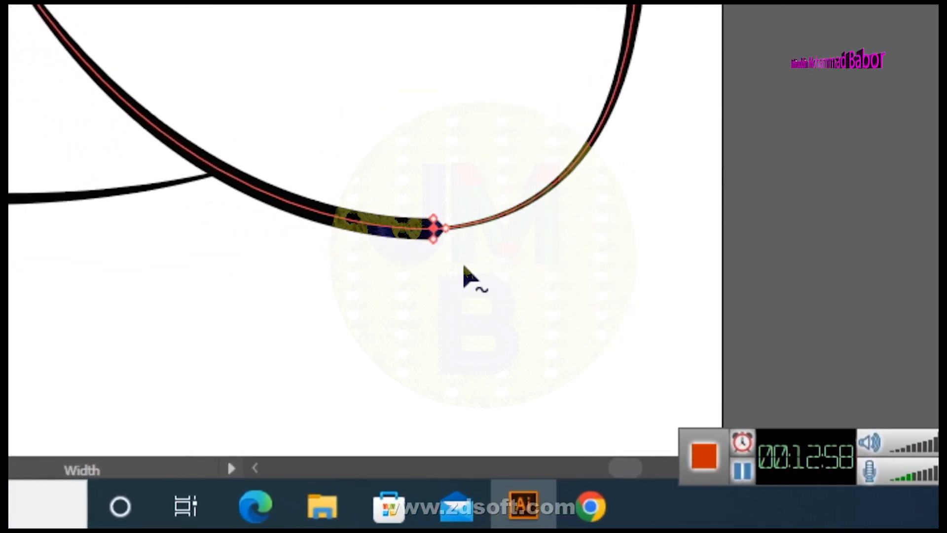
key("ctrl+z")
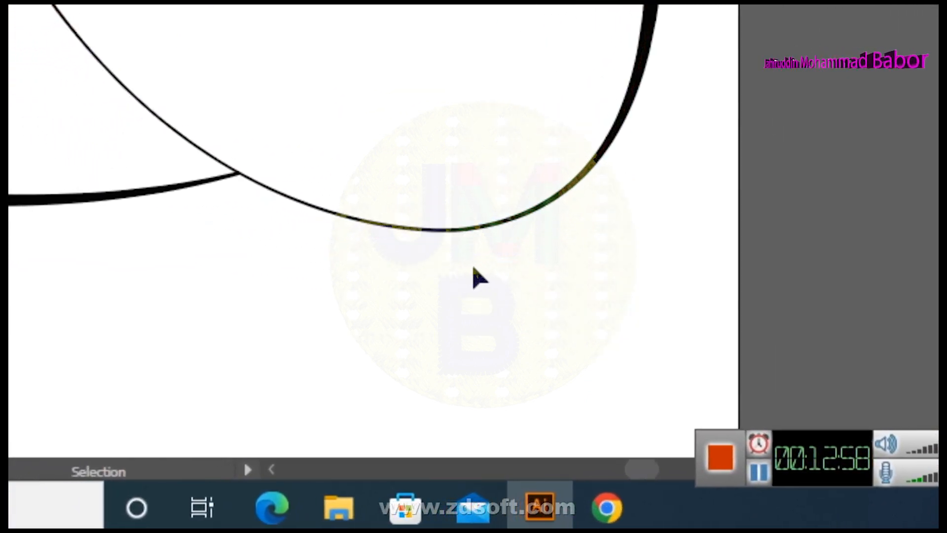
left_click(68, 139)
left_click(729, 514)
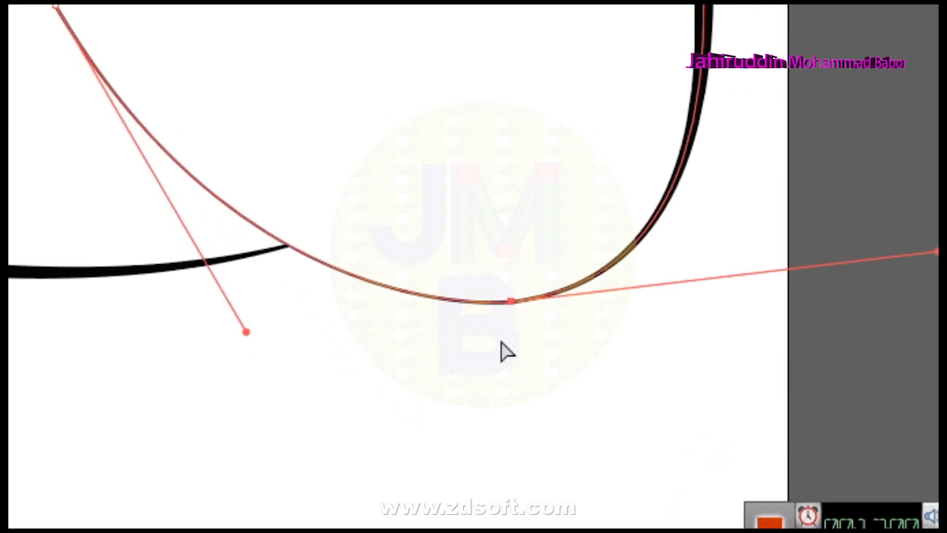
left_click(453, 258)
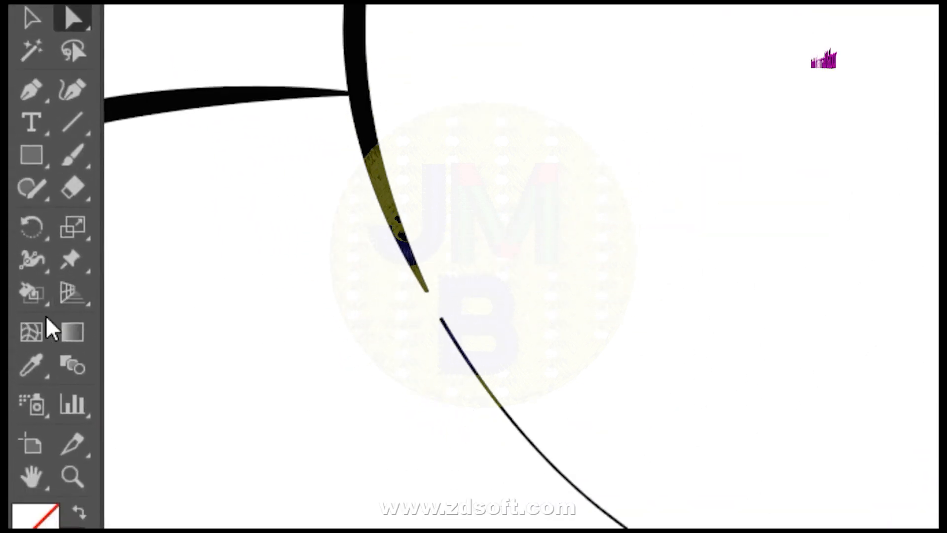
Widen the veil outline at the lowest point of its bottom curve to about 7.3 pt with the Width tool
left_click(41, 266)
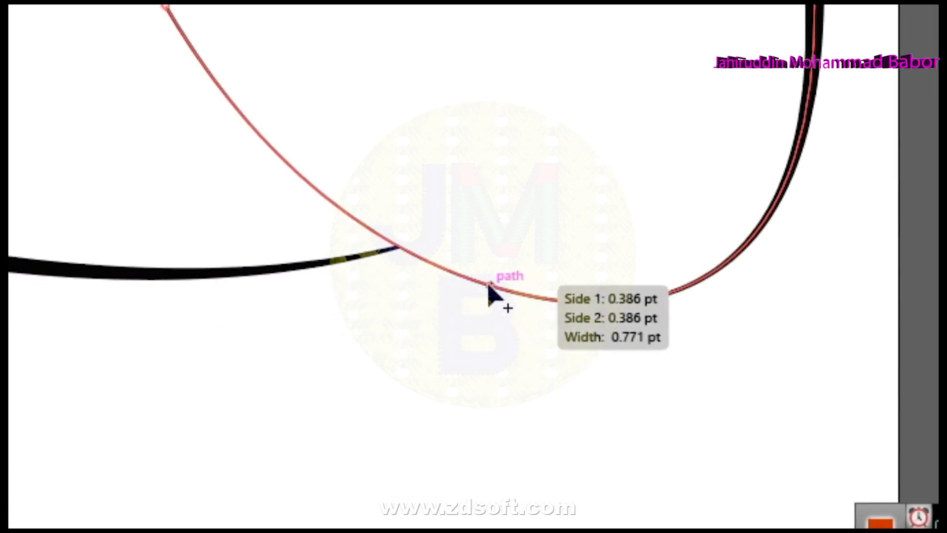
left_click_drag(477, 257, 552, 282)
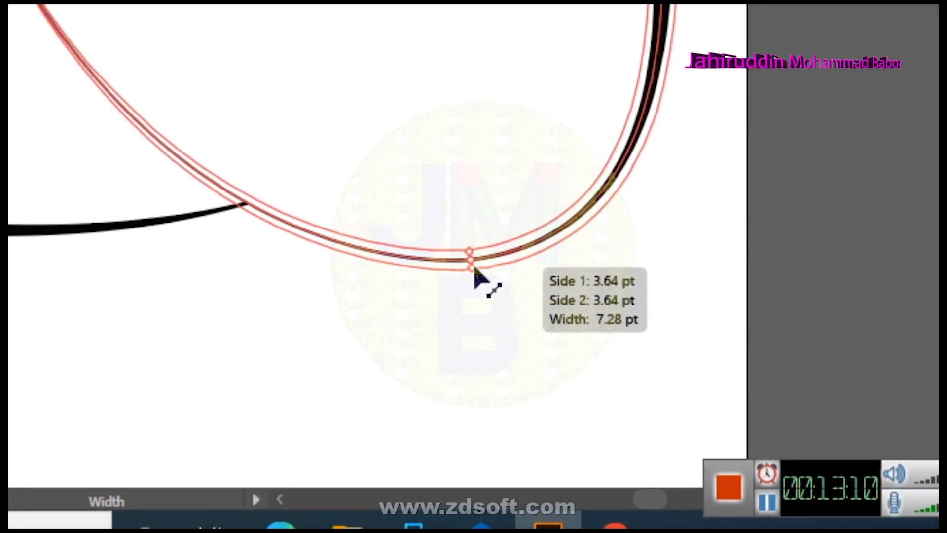
left_click_drag(475, 268, 474, 269)
Thicken the middle of the veil's front edge, from the forehead corner down to the body curve
key("space")
left_click_drag(463, 162, 493, 434)
left_click_drag(454, 182, 487, 331)
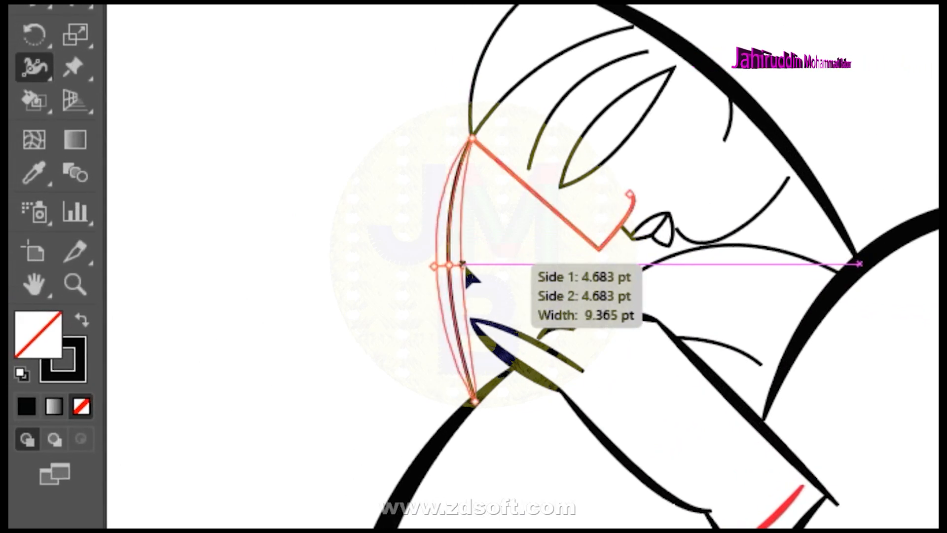
left_click_drag(455, 266, 455, 266)
Thicken the forehead curves and the eyebrow above the eye at their middles
key("space")
left_click_drag(576, 253, 629, 383)
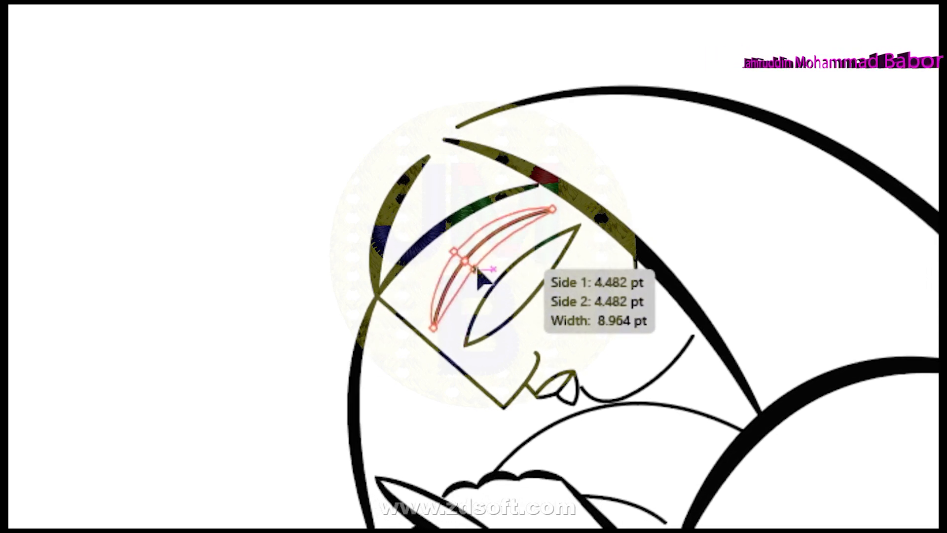
left_click_drag(475, 276, 474, 269)
Thicken the upper outline of the eye at its middle with the Width tool, leaving the lower outline thin
key("z")
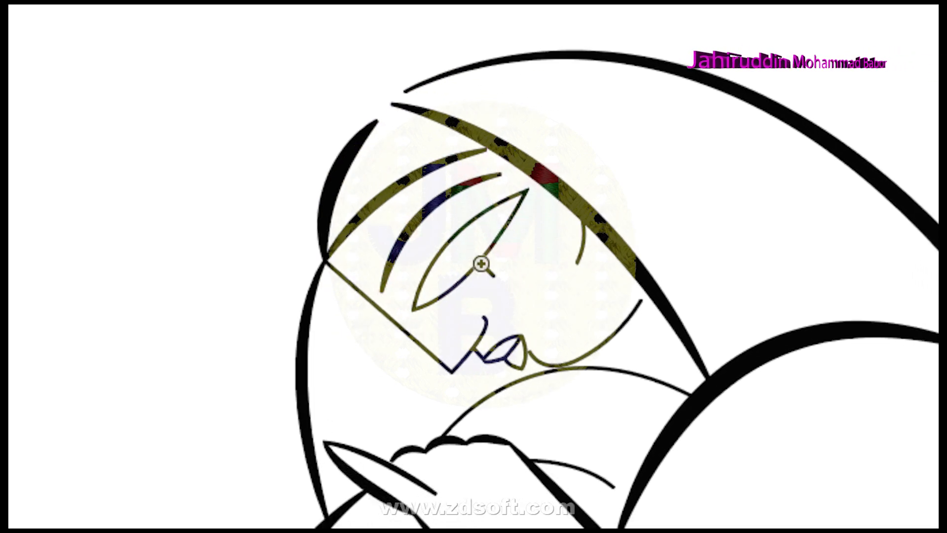
left_click(541, 309)
left_click(585, 270)
left_click_drag(585, 270, 527, 319)
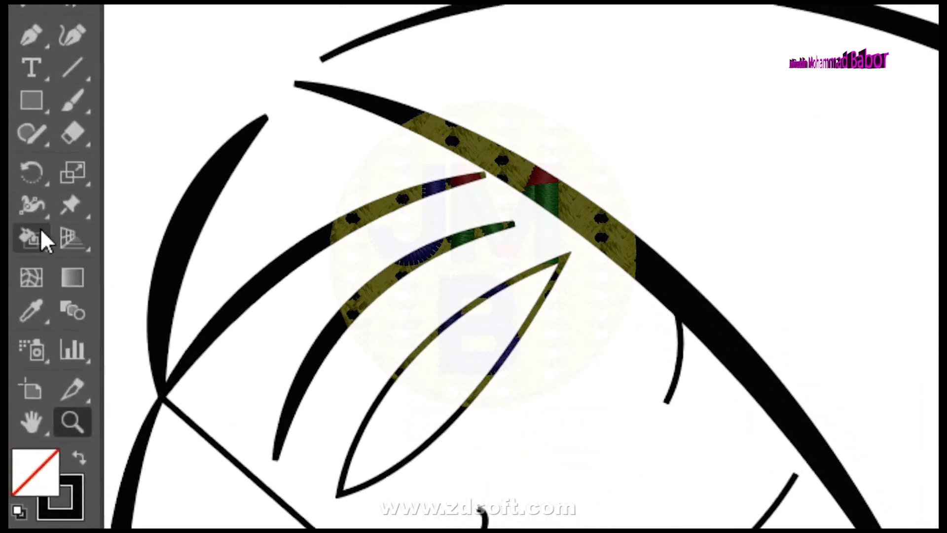
left_click(37, 268)
left_click_drag(405, 355, 407, 361)
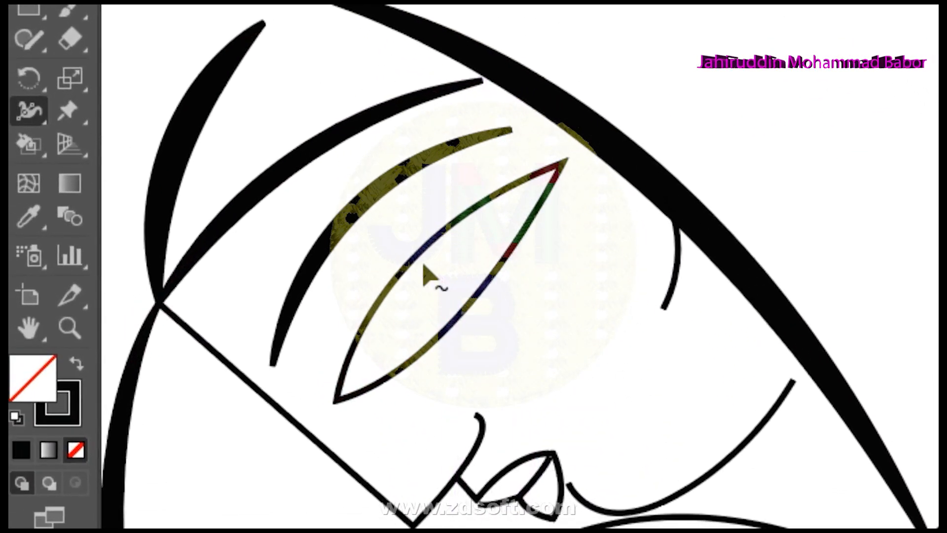
left_click_drag(427, 270, 422, 271)
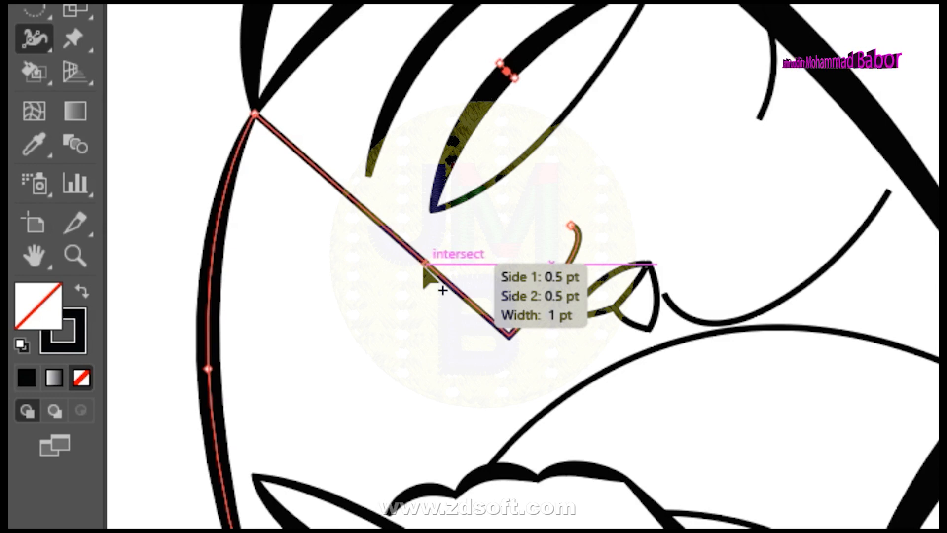
Thicken the straight nose profile with its nostril curve, and the chin and jaw curve beside the lips
left_click_drag(422, 270, 417, 266)
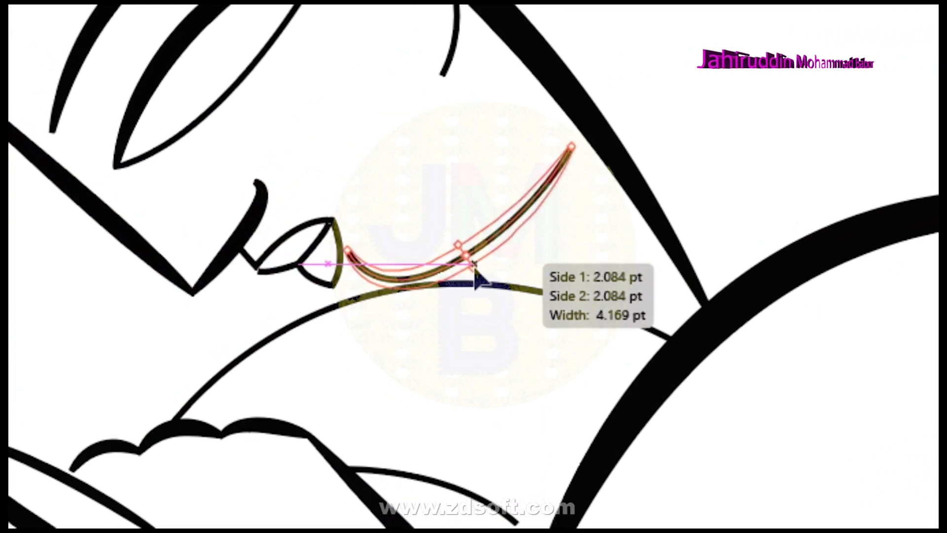
left_click_drag(474, 269, 475, 271)
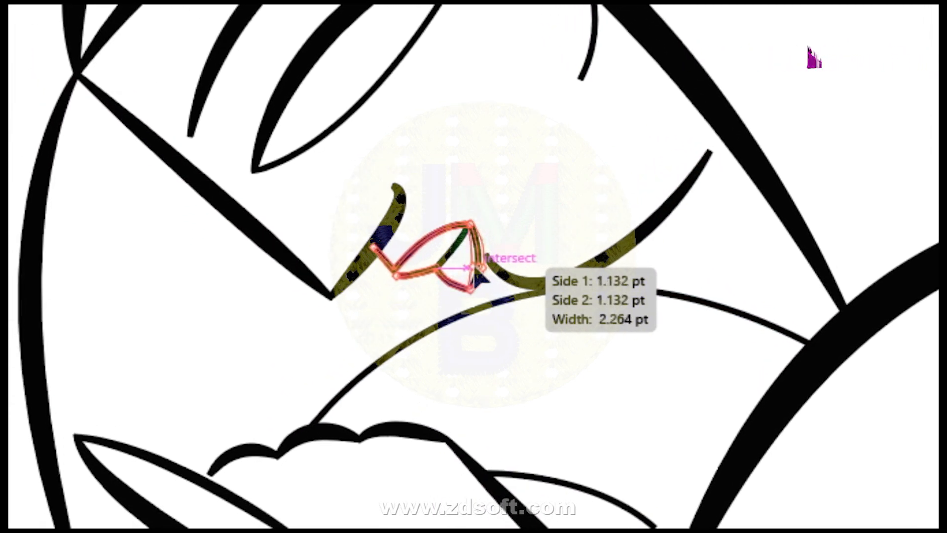
Thicken the lip outlines with the Width tool, and undo the last widening of the short line between nose and lips
left_click_drag(475, 269, 473, 270)
left_click(501, 331, "ctrl")
key("z")
left_click(513, 274)
left_click(513, 274)
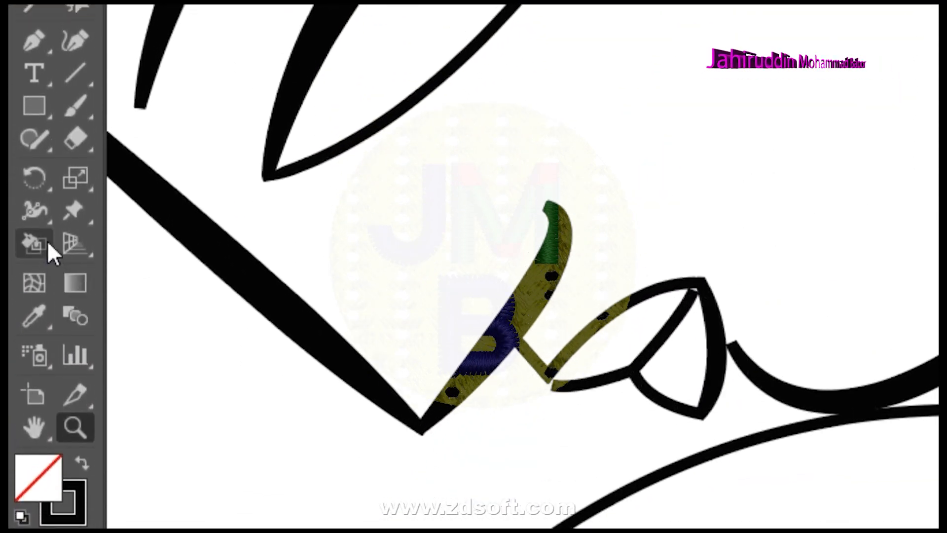
left_click(40, 242)
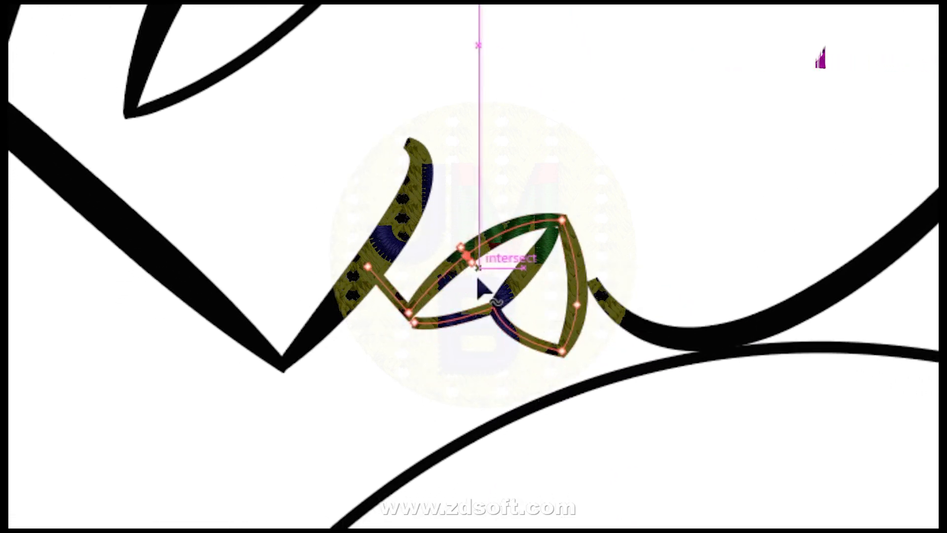
left_click_drag(477, 275, 477, 275)
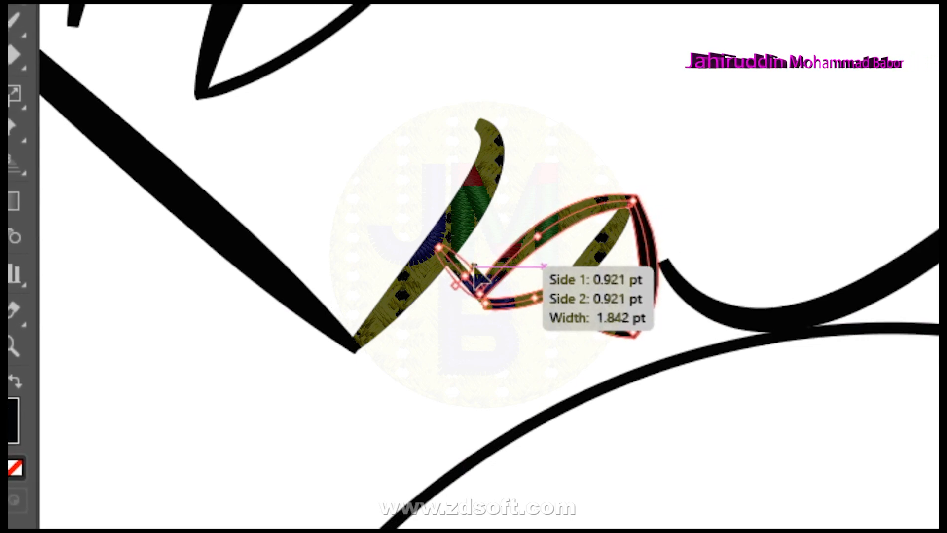
left_click_drag(474, 266, 476, 266)
key("ctrl+z")
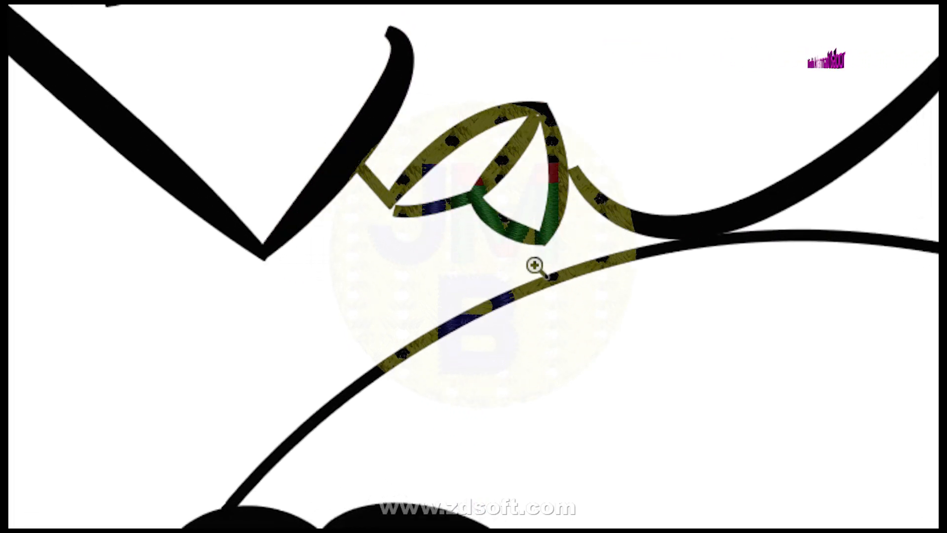
Thicken the short ear curve hanging from the inner veil edge with the Width tool
left_click(634, 362, "ctrl+alt")
left_click(474, 263, "ctrl+alt")
left_click(558, 279, "ctrl+alt")
left_click(558, 279, "ctrl+alt")
left_click(467, 294, "ctrl+alt")
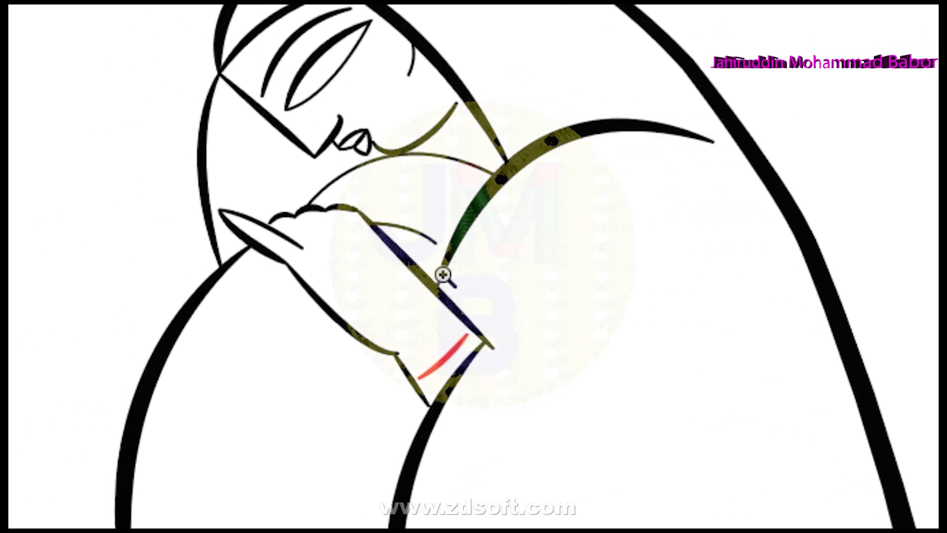
left_click(467, 303, "ctrl")
left_click(466, 303)
left_click(31, 271)
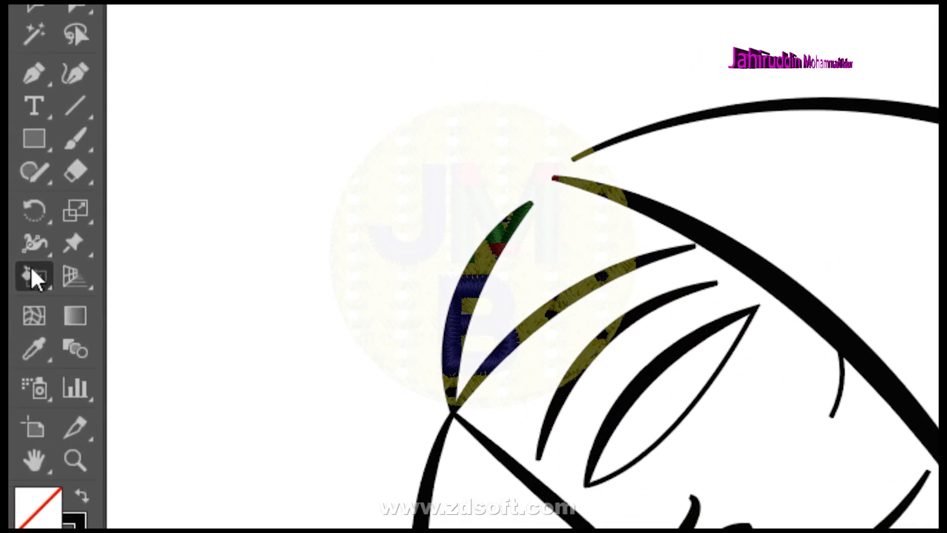
left_click(27, 267)
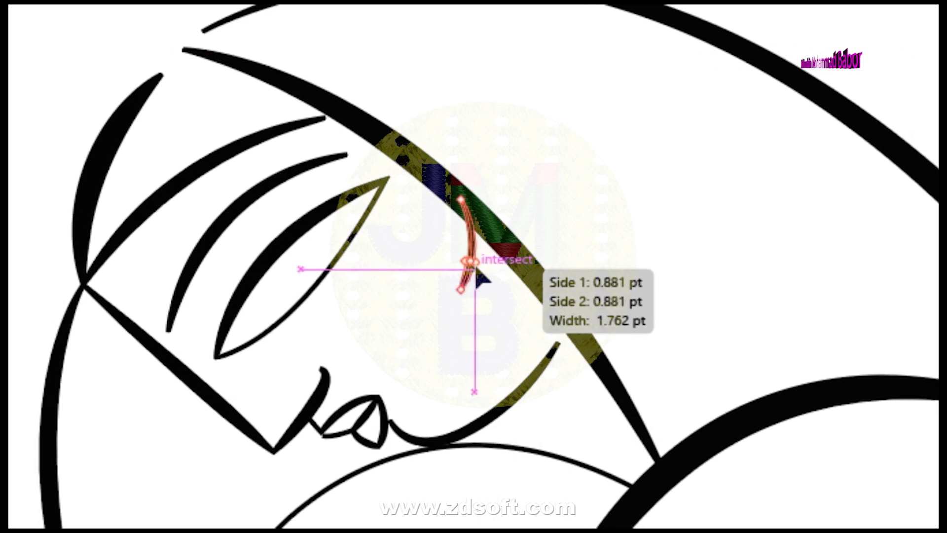
Check the whole traced figure by selecting all its linework, and deselect it
left_click(476, 281, "ctrl+alt")
left_click(476, 280, "ctrl+alt")
left_click(473, 274, "ctrl+alt")
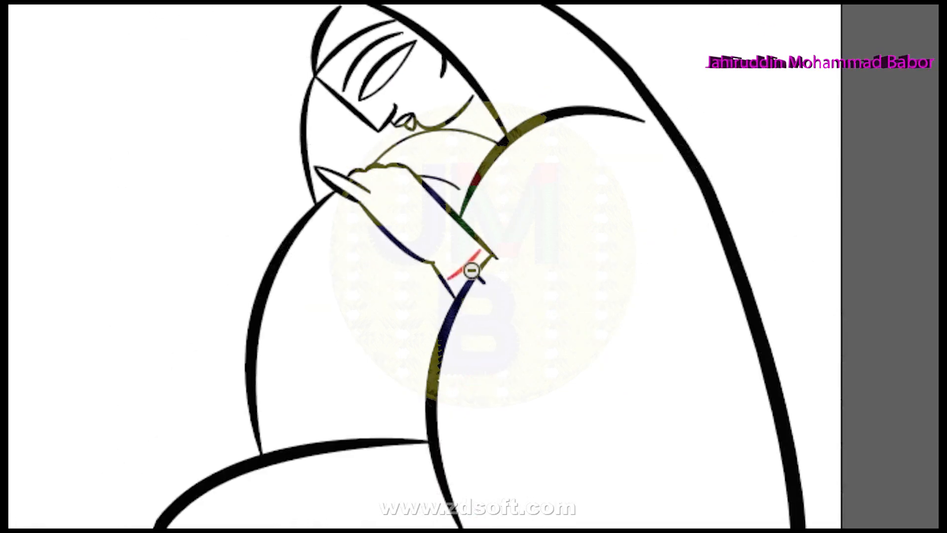
left_click(472, 269, "ctrl+alt")
left_click(484, 260, "ctrl+alt")
left_click(29, 140)
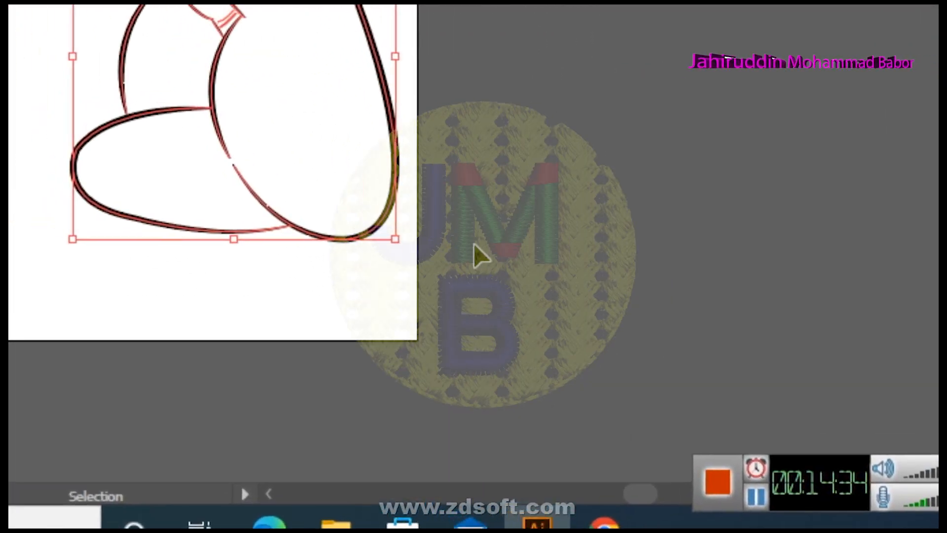
left_click(475, 245)
Widen the neck curve below the chin to about 3.2 pt and thicken the short curve beside the wrist with the Width tool
key("z")
left_click(223, 21)
left_click(481, 231)
left_click(480, 224)
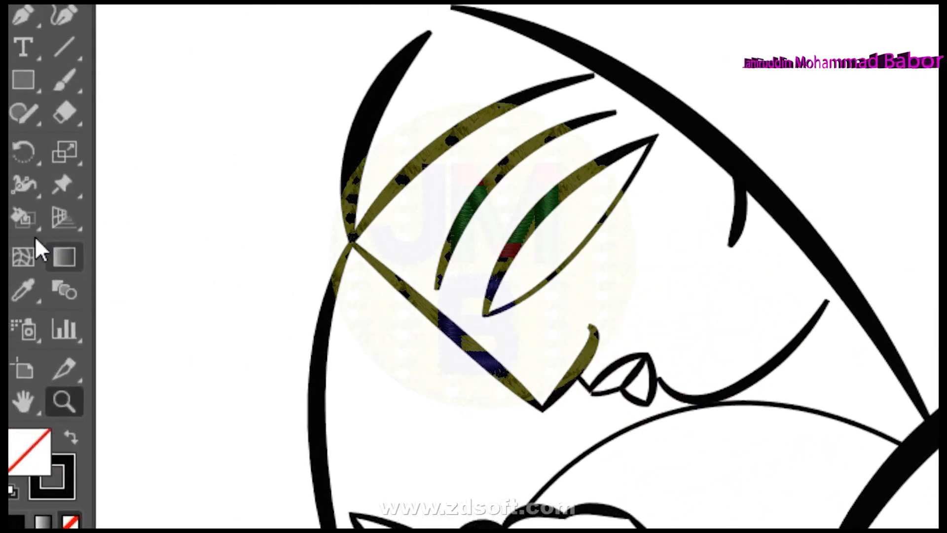
left_click(23, 184)
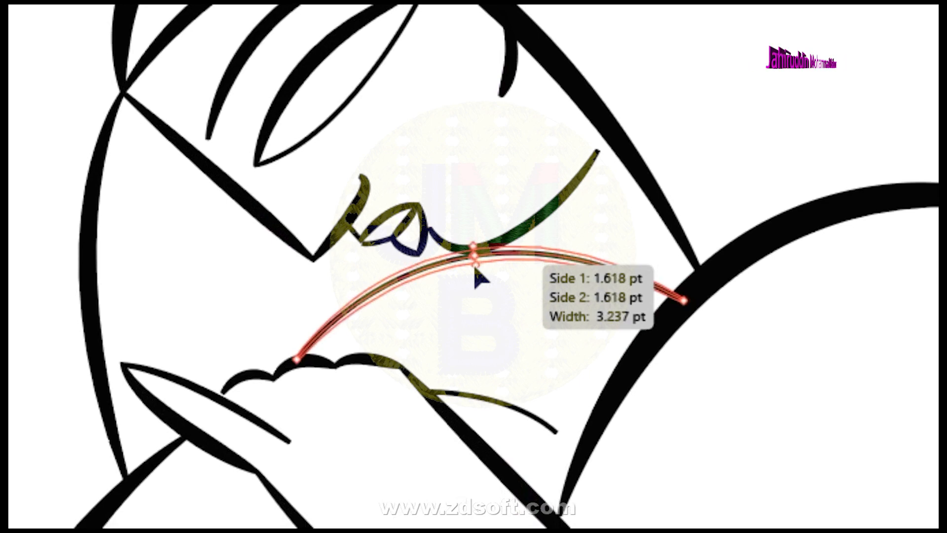
left_click_drag(475, 267, 475, 268)
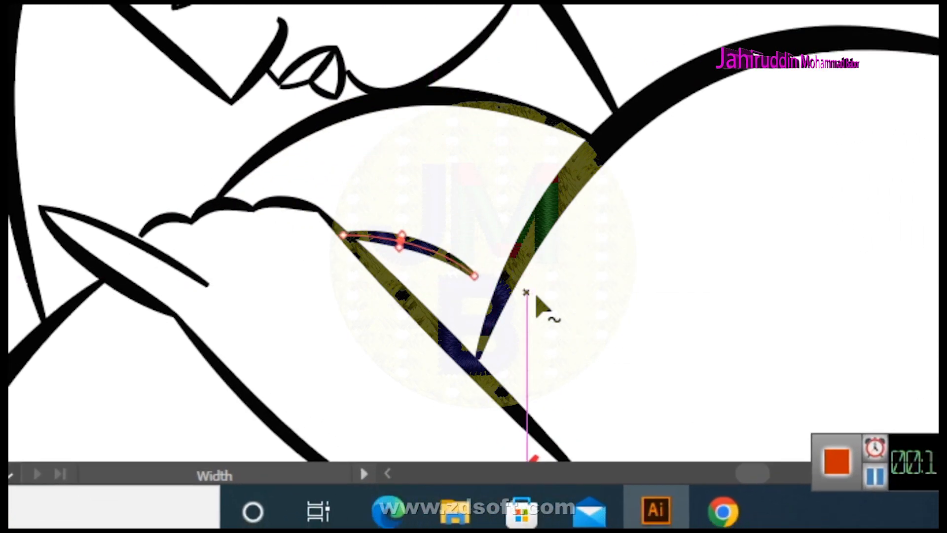
Examine the whole figure's stroke widths and the paths meeting at the wrist, leaving nothing selected
key("z")
left_click(455, 217, "alt")
left_click(476, 215)
left_click(482, 295, "alt")
left_click(480, 257, "alt")
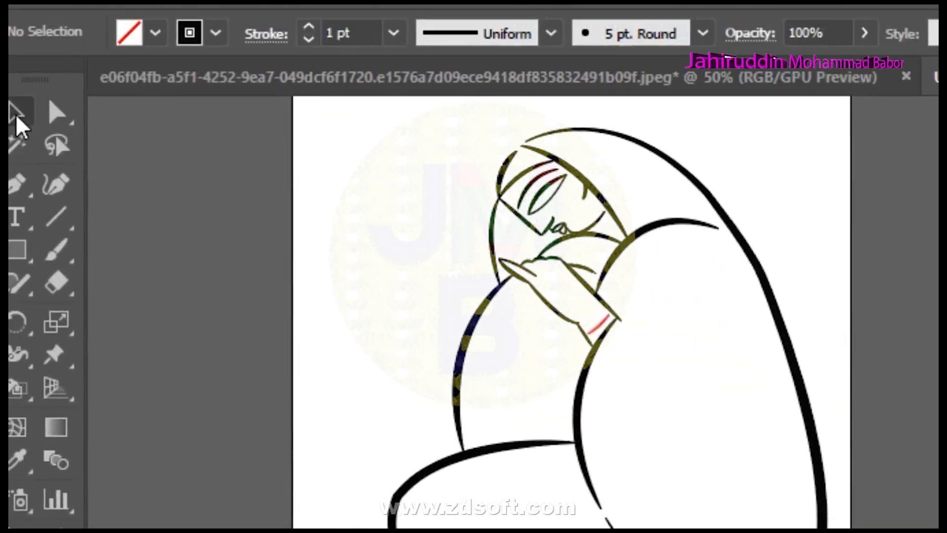
left_click(16, 114)
left_click_drag(539, 370, 549, 381)
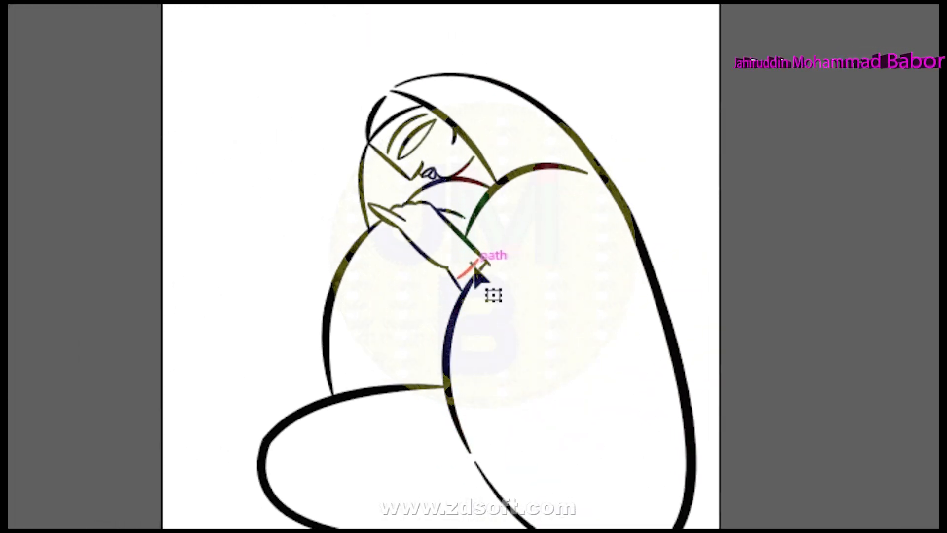
left_click(474, 266)
left_click(872, 407)
Inspect the red bangle curve and the surrounding stroke ends at the wrist up close
key("z")
left_click(473, 280)
left_click(486, 279)
left_click(439, 226)
left_click(438, 226)
left_click(32, 134)
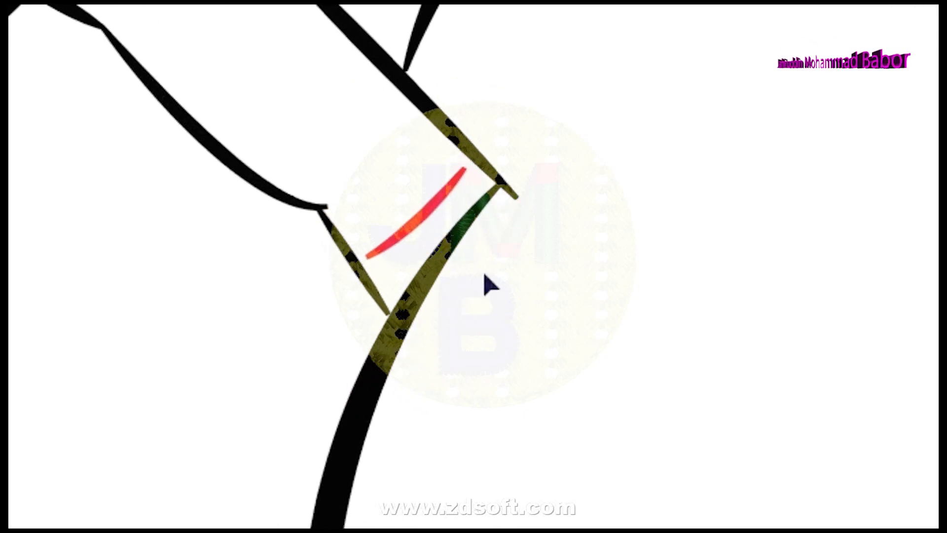
left_click(501, 258, "alt")
left_click(488, 262, "alt")
left_click(480, 262, "alt")
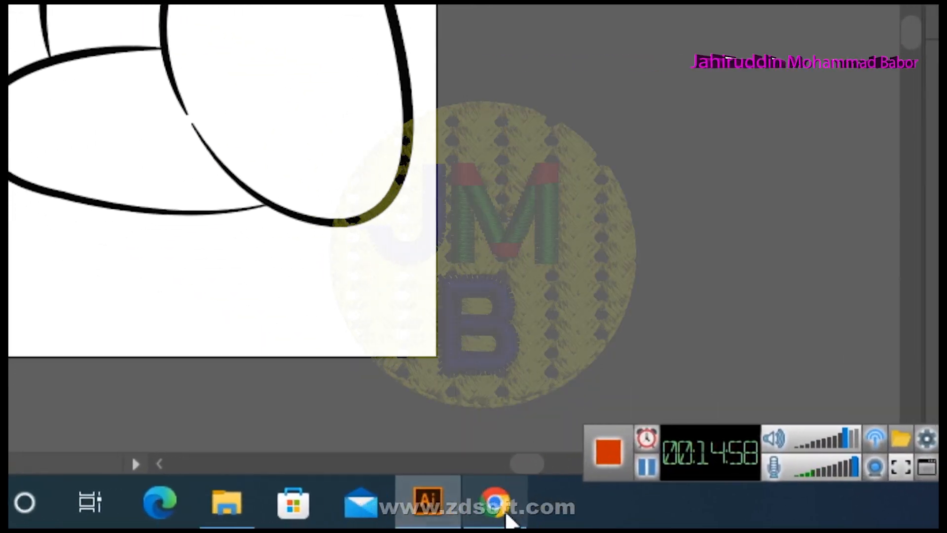
Switch to Chrome, search Google for "old page texture" in a new tab, and show the image results
left_click(501, 513)
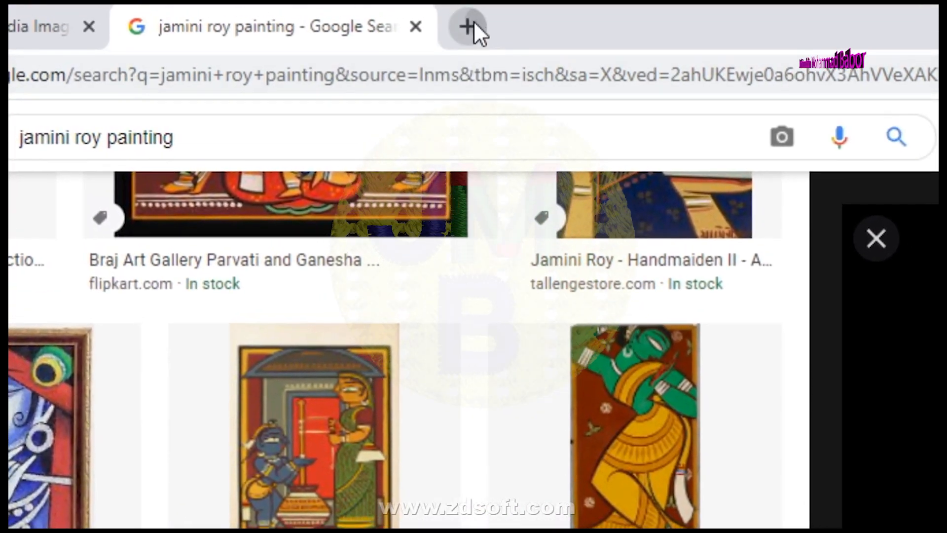
left_click(469, 26)
type("google.com")
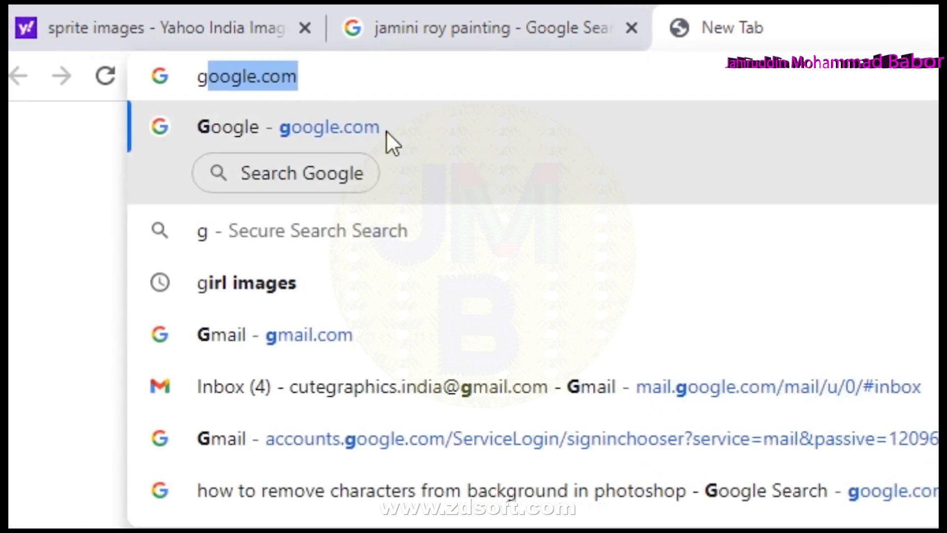
left_click(386, 130)
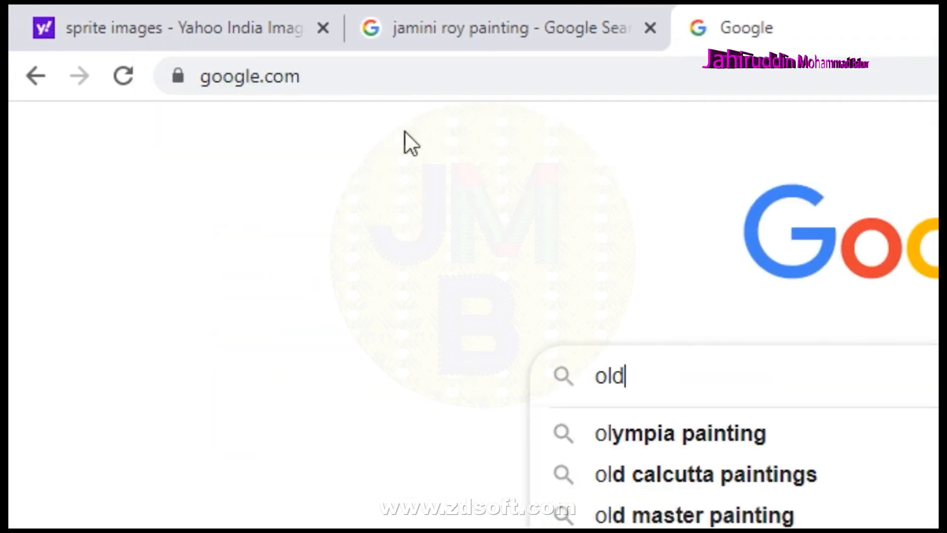
type("old page texture")
key("Return")
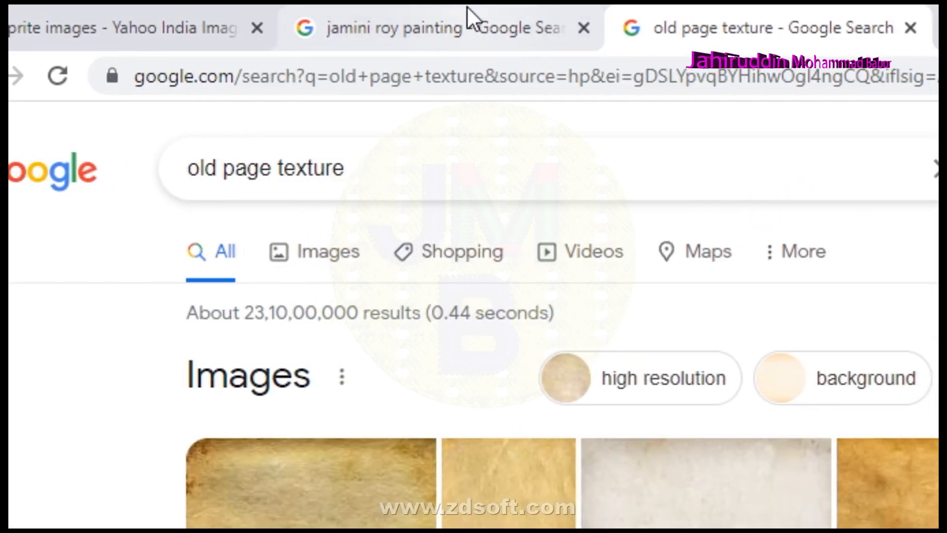
scroll(617, 388, "down", 6)
scroll(286, 153, "up", 6)
left_click(316, 252)
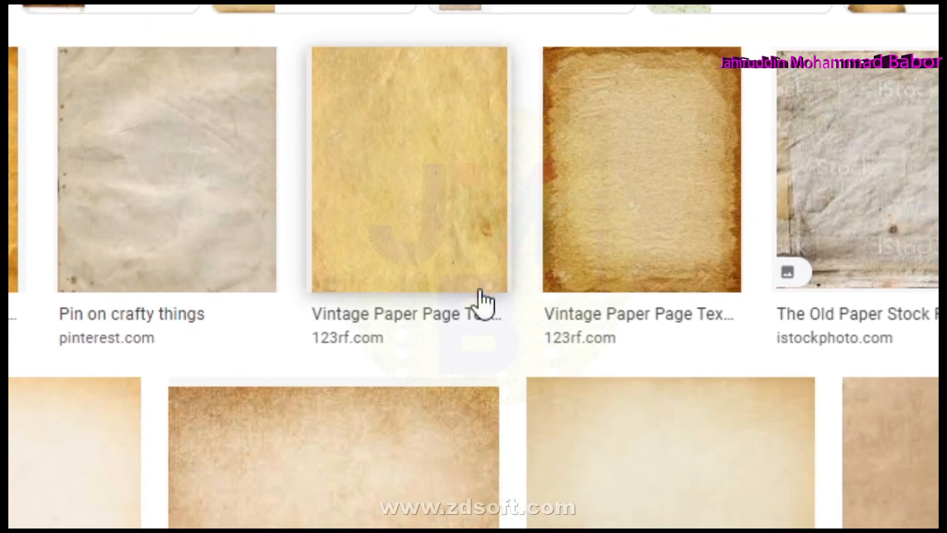
Browse the old paper image results and preview a few candidates for a background texture
scroll(476, 269, "down", 3)
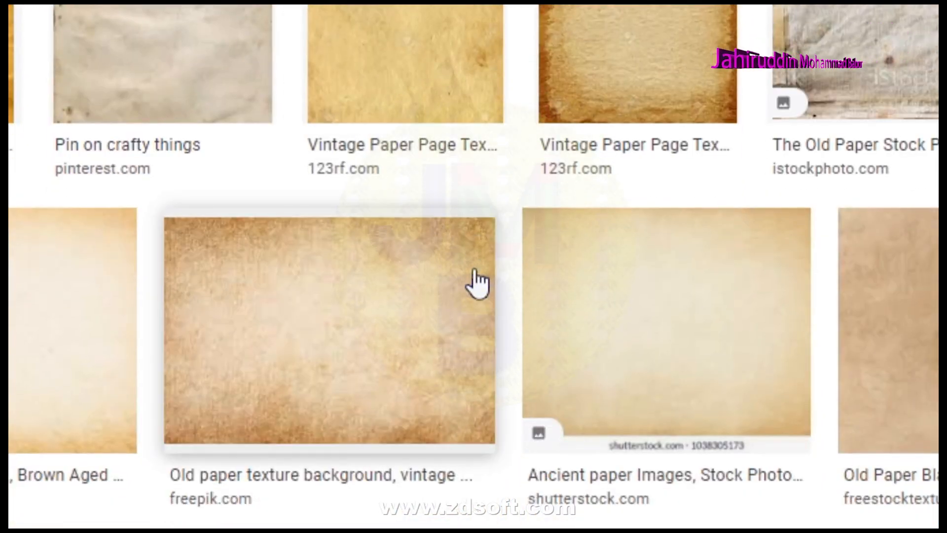
scroll(475, 282, "down", 3)
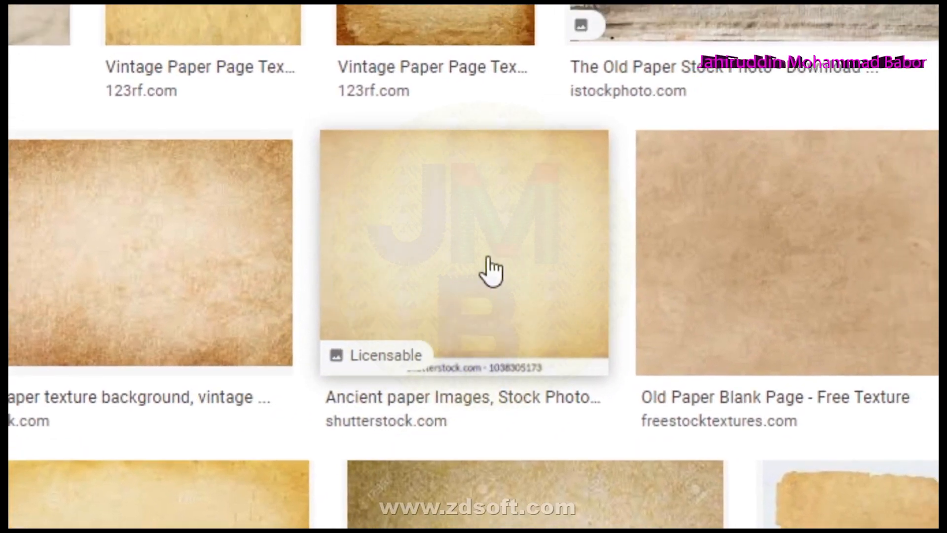
left_click(489, 269)
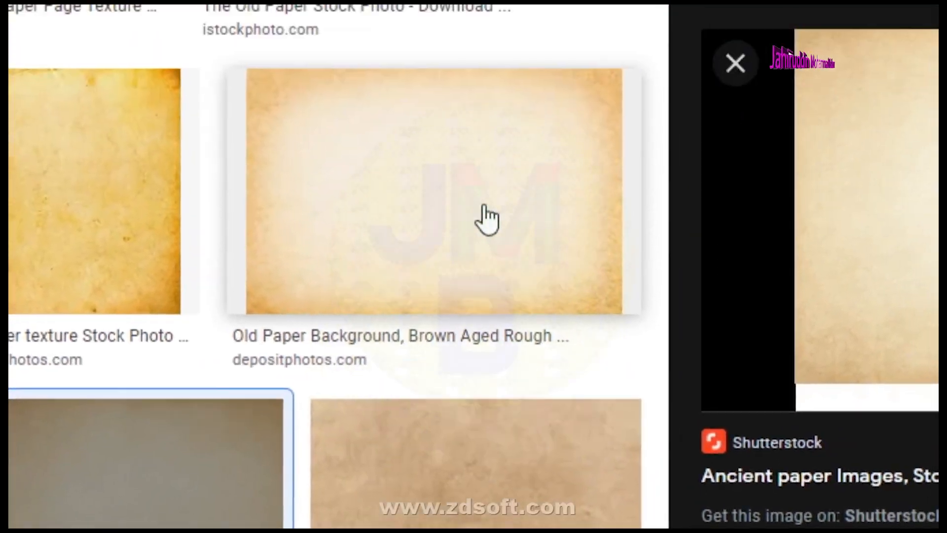
left_click(488, 220)
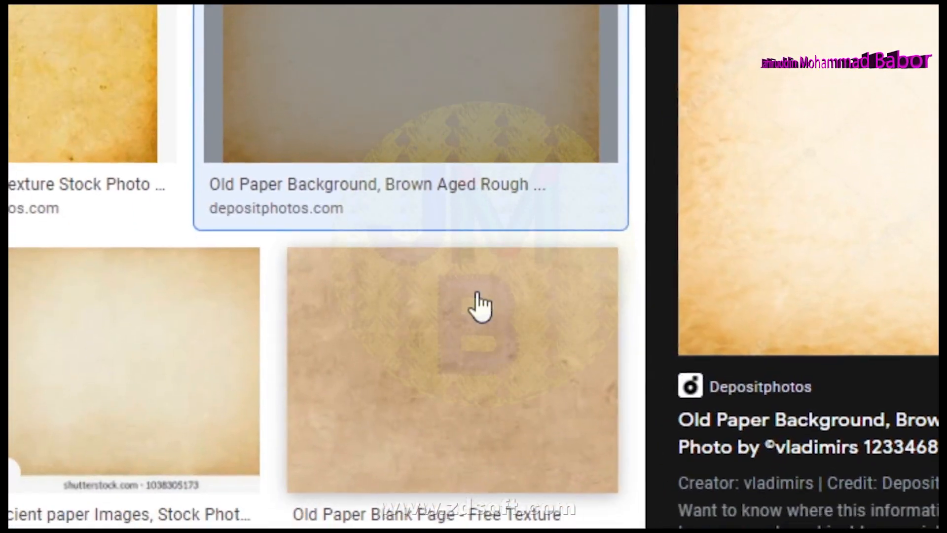
scroll(328, 298, "down", 2)
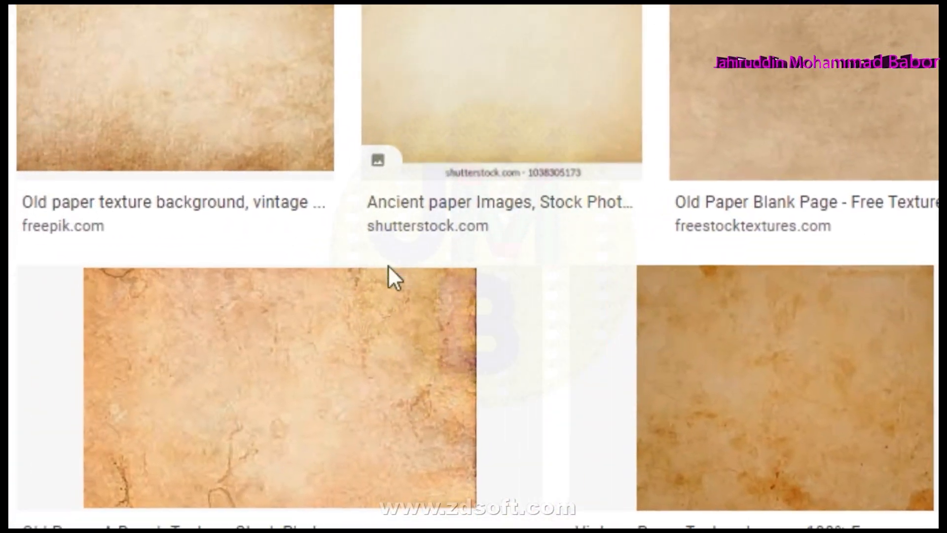
scroll(429, 318, "down", 2)
scroll(482, 289, "down", 4)
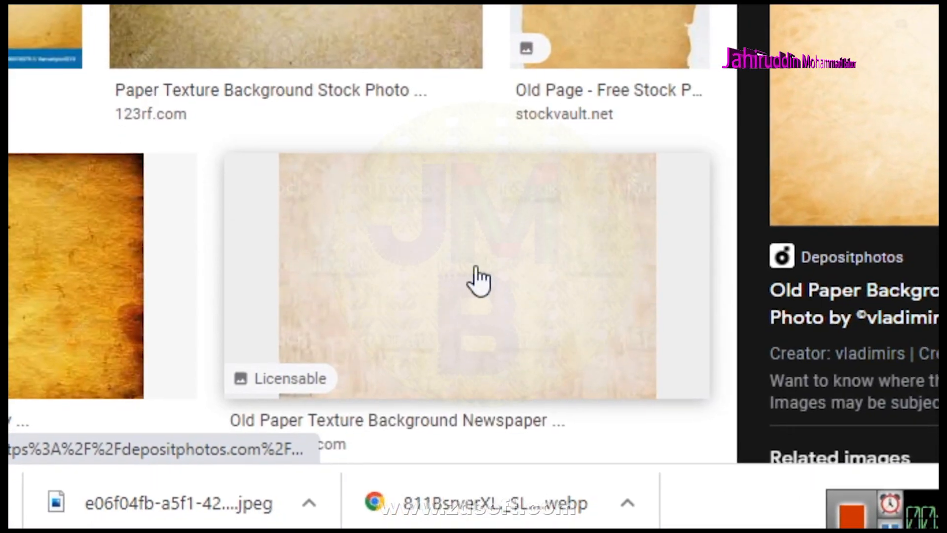
scroll(254, 291, "down", 5)
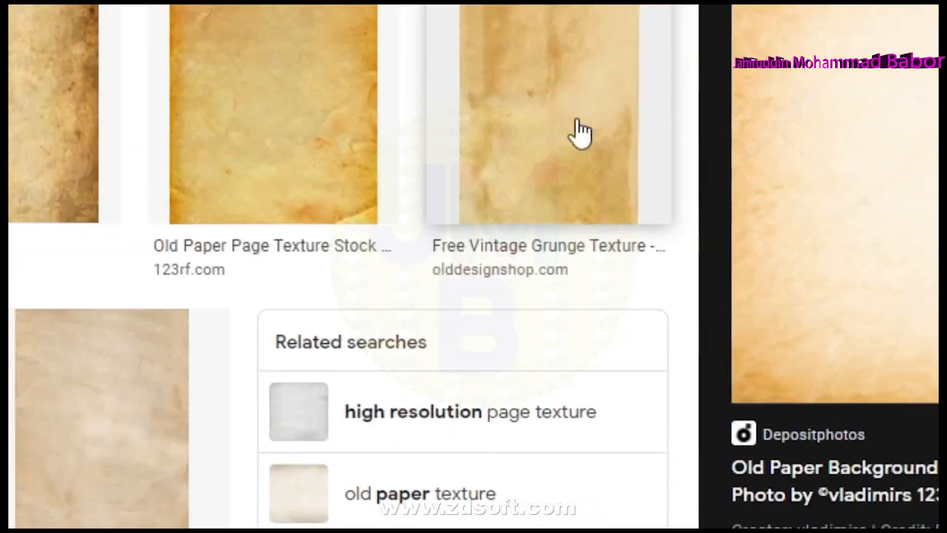
Open the Free Vintage Grunge Texture result and choose the grainy yellow aged paper from its related images
left_click(581, 132)
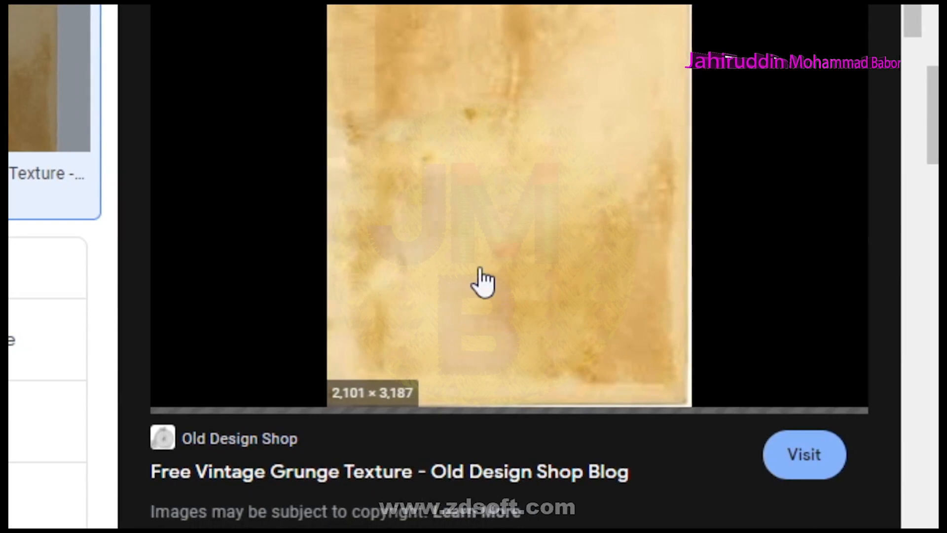
scroll(477, 282, "down", 10)
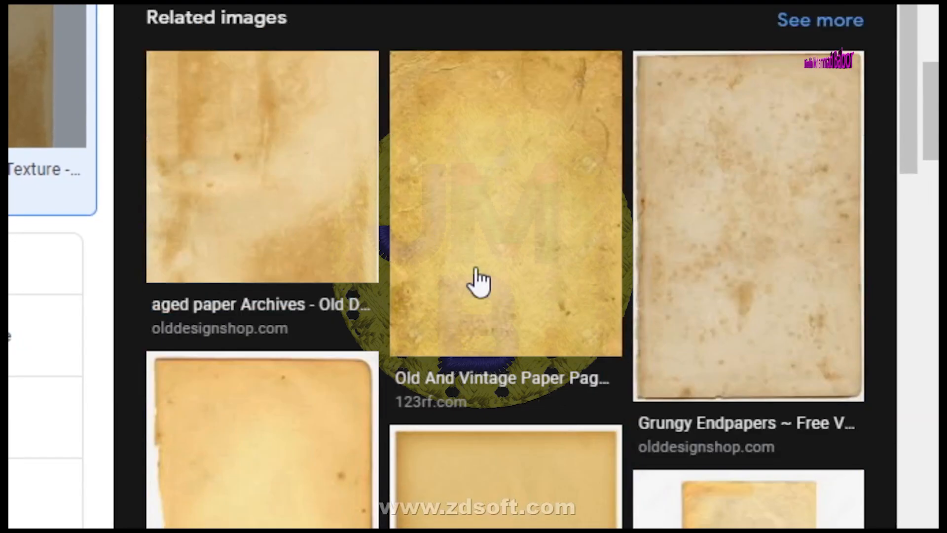
scroll(659, 296, "down", 10)
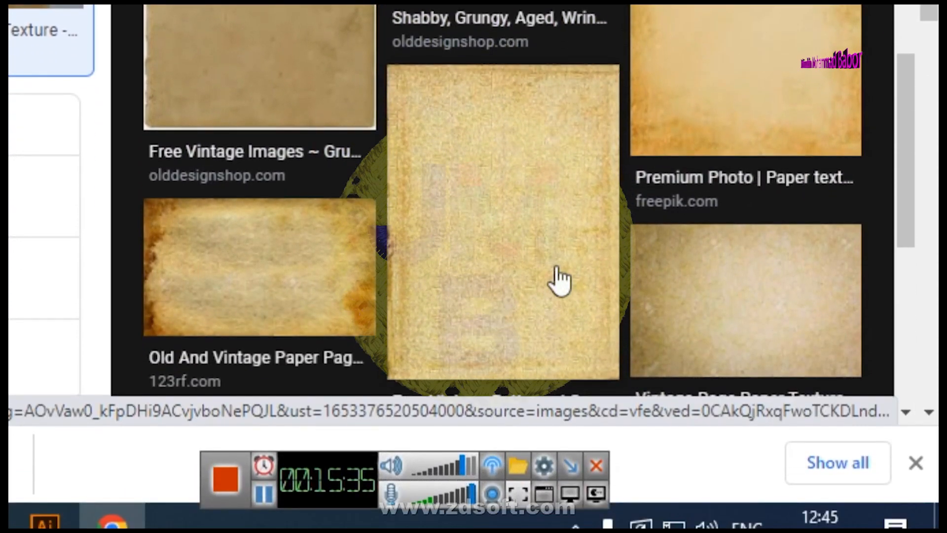
left_click(560, 513)
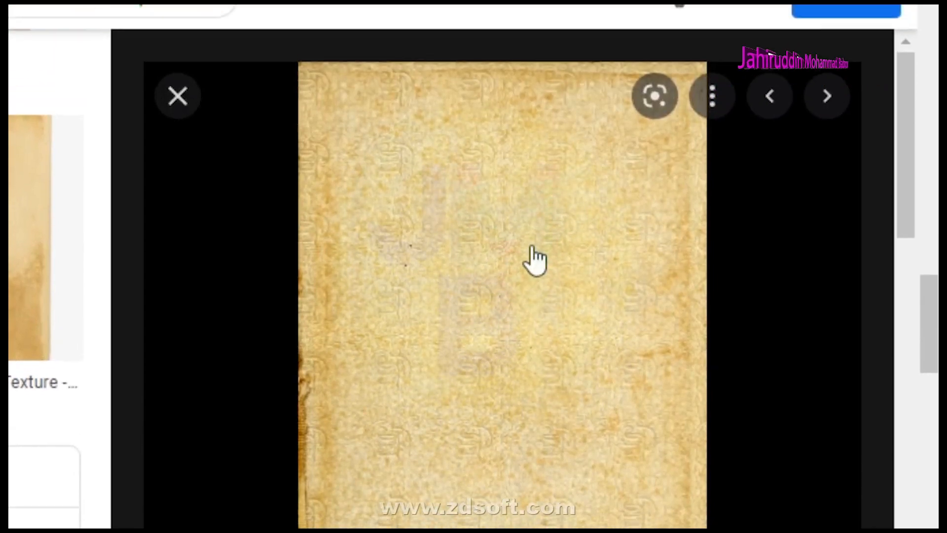
Save the aged paper image as a JPEG named texture, replacing the existing texture.jpg
right_click(528, 0)
left_click(639, 241)
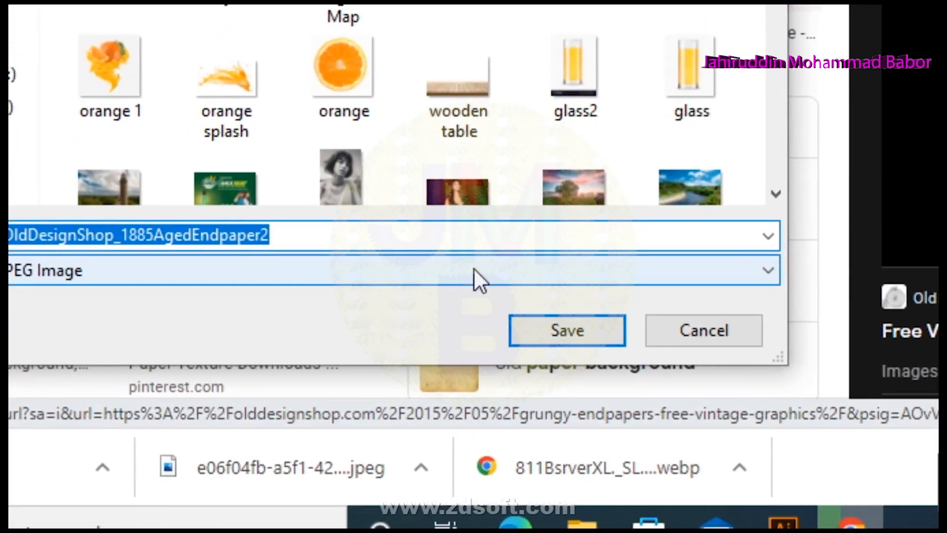
type("tex")
type("tur")
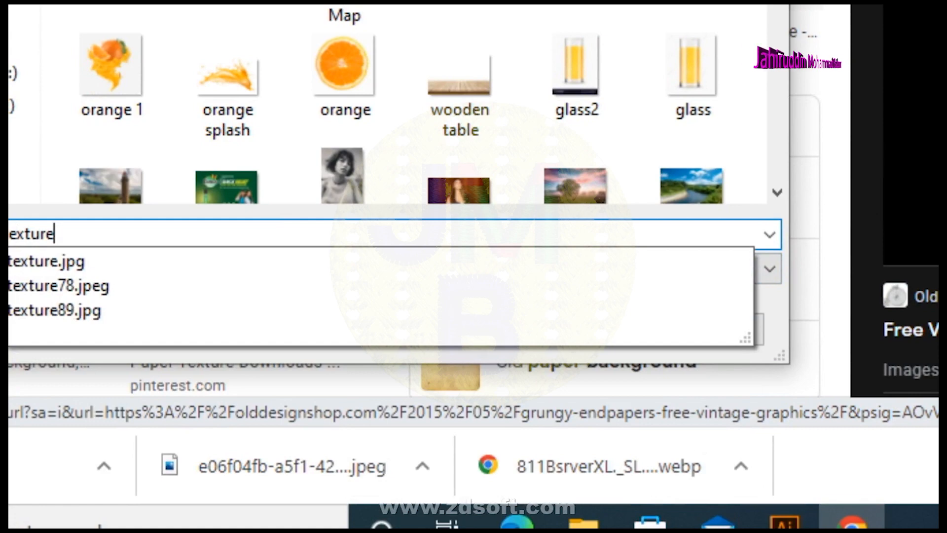
type("e")
key("Return")
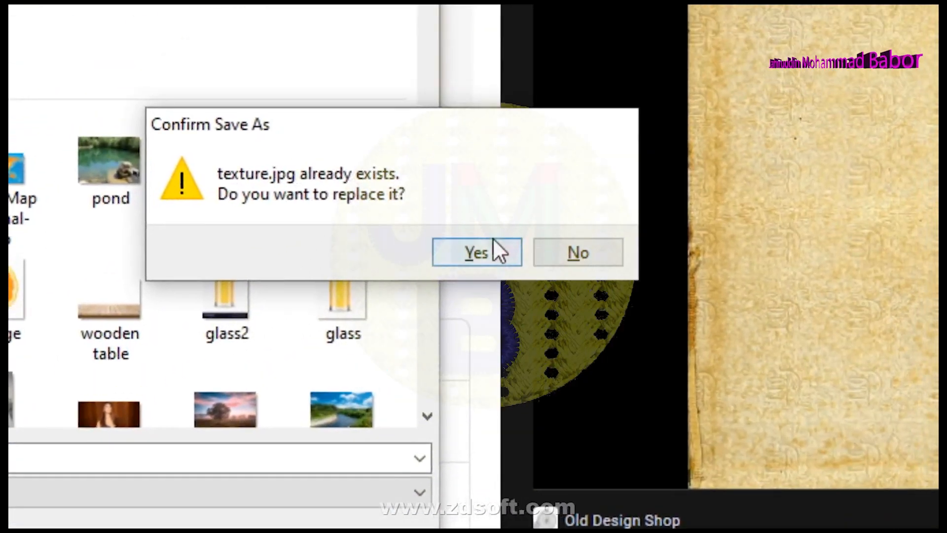
left_click(829, 28)
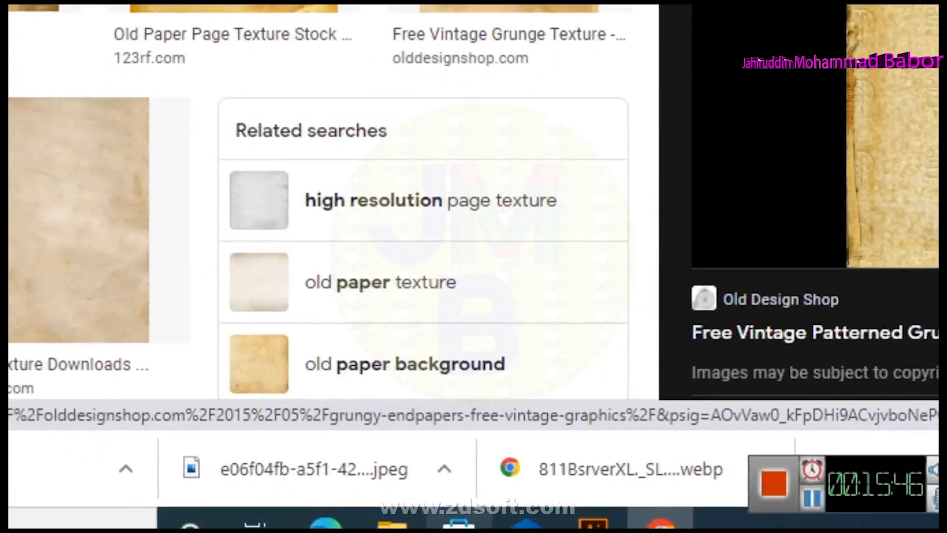
Switch back to Illustrator and move all the traced linework off the artboard to its right side
left_click(475, 495)
left_click(78, 22)
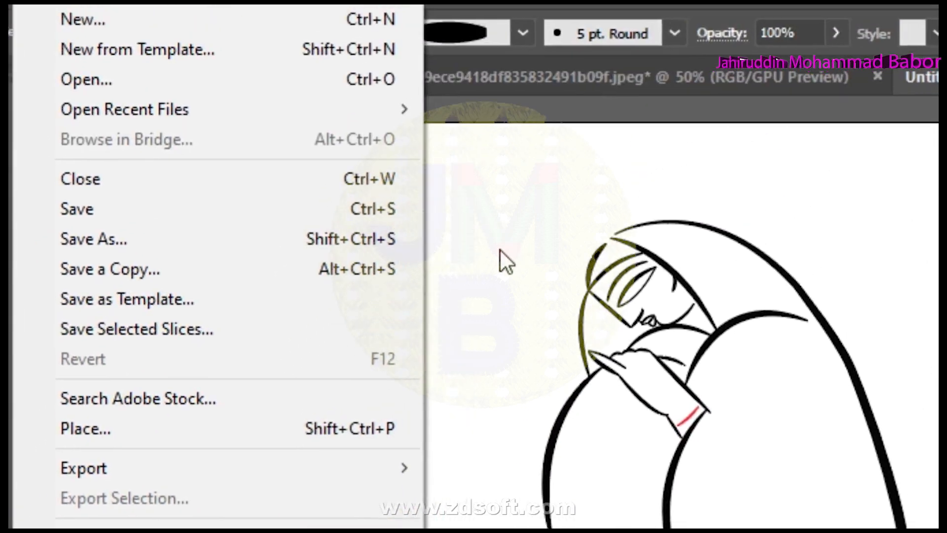
left_click(565, 101)
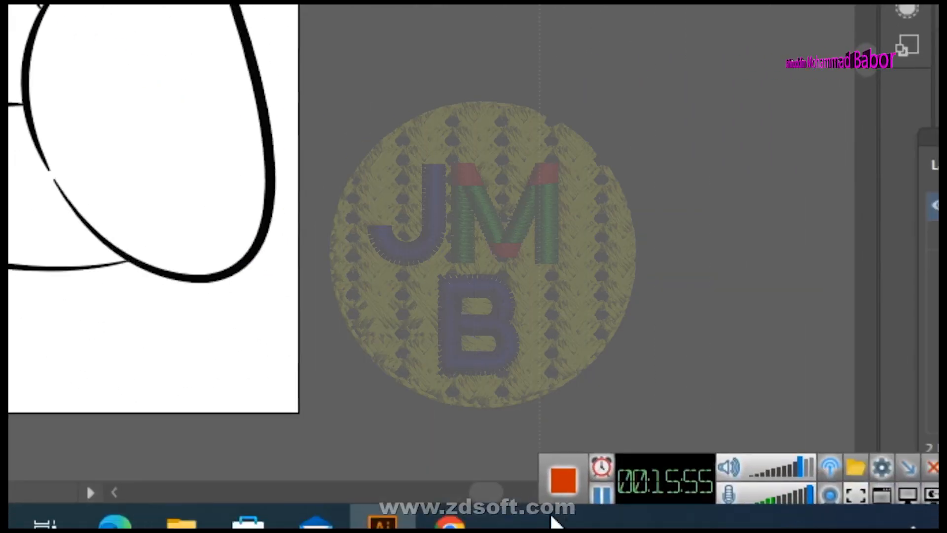
key("ctrl+a")
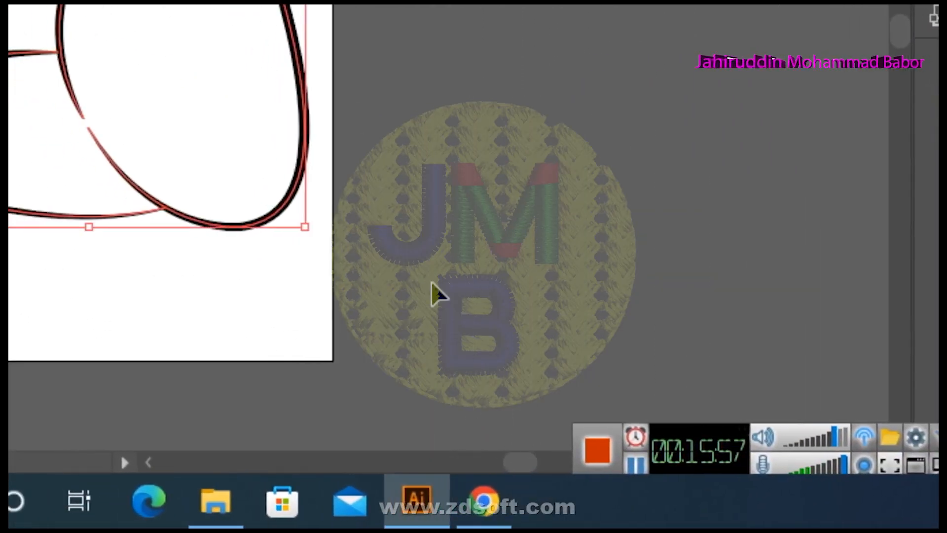
left_click(432, 283)
left_click_drag(461, 257, 683, 273)
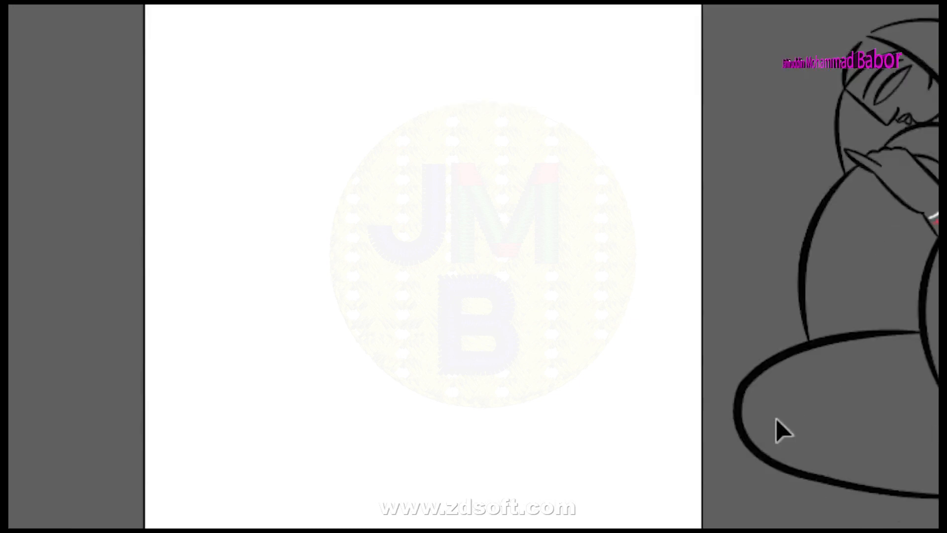
Place the texture image as a linked file, sized to cover most of the empty artboard
left_click(81, 21)
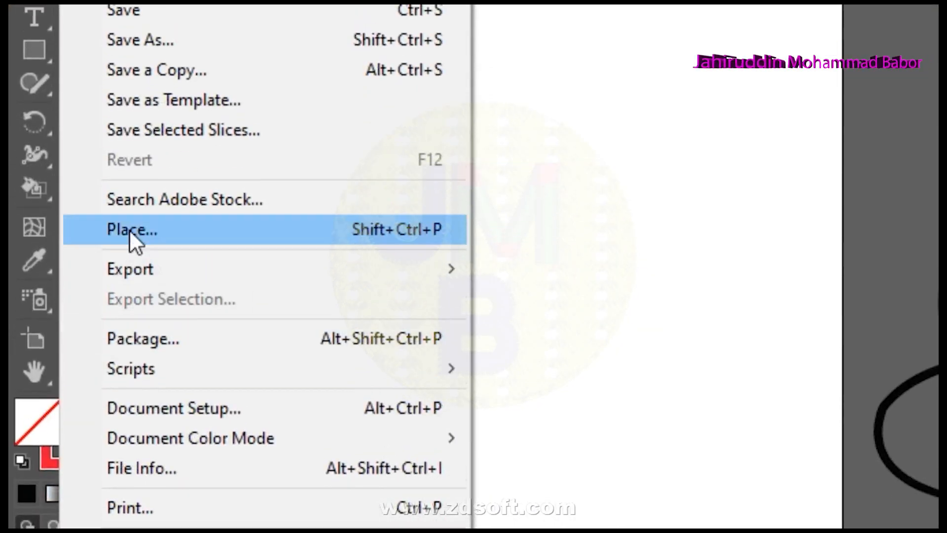
left_click(129, 229)
left_click(327, 240)
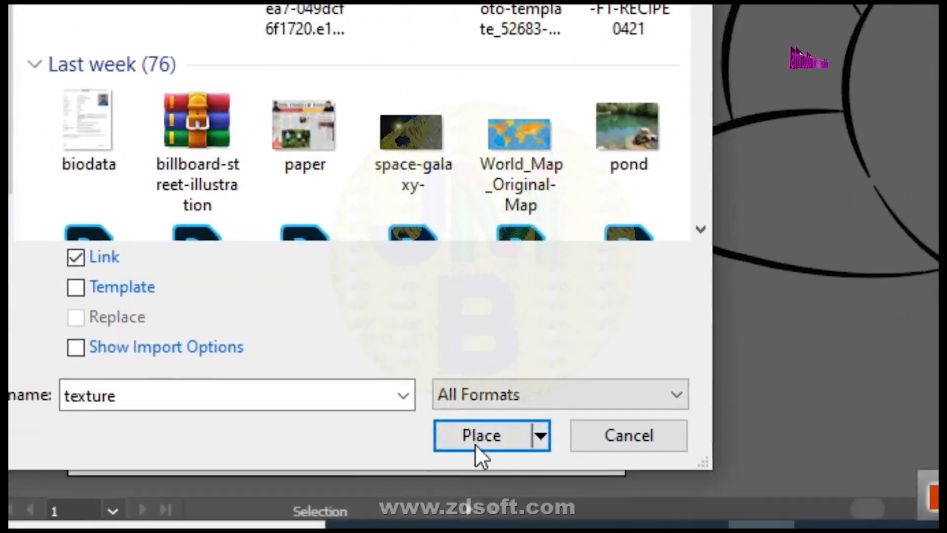
left_click(476, 436)
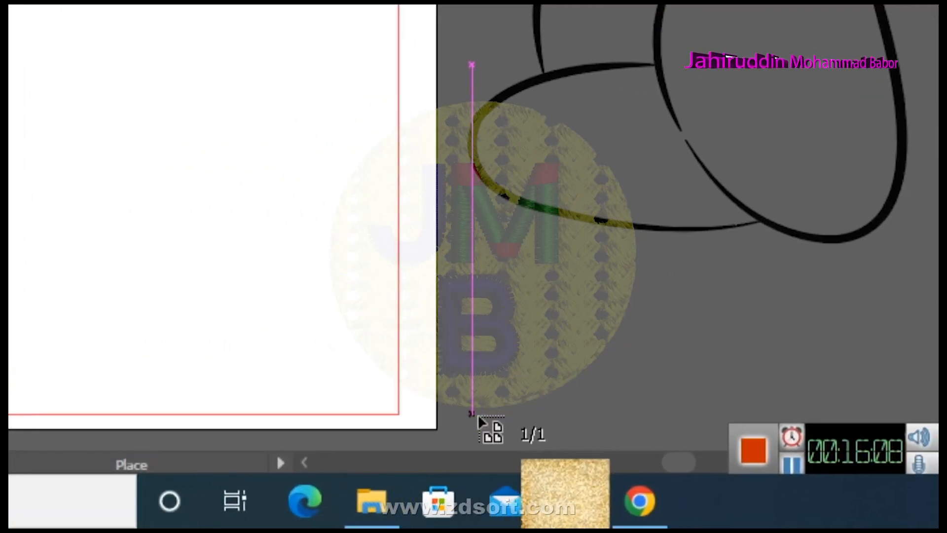
left_click_drag(478, 416, 478, 415)
Position the paper texture over the artboard and stretch its left and right edges outward toward the artboard's sides
left_click_drag(320, 268, 338, 259)
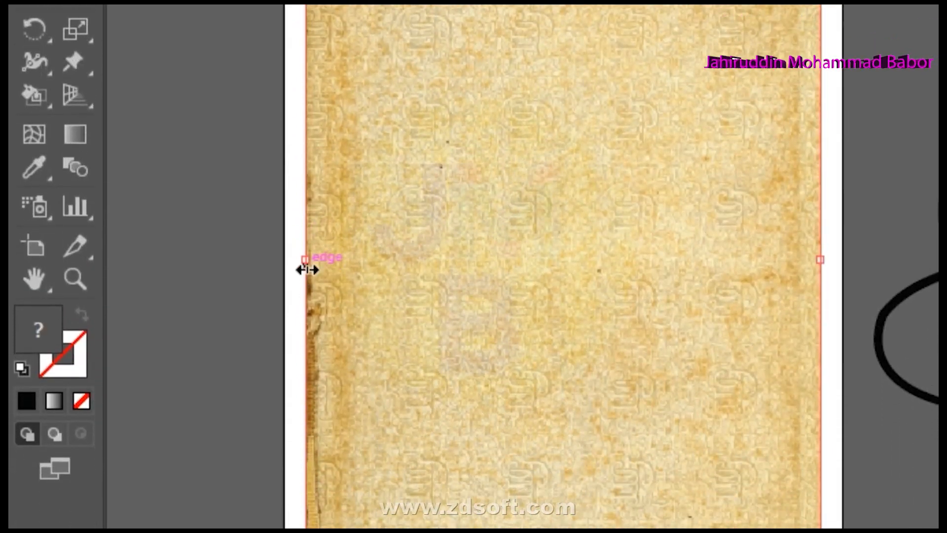
left_click_drag(306, 269, 296, 268)
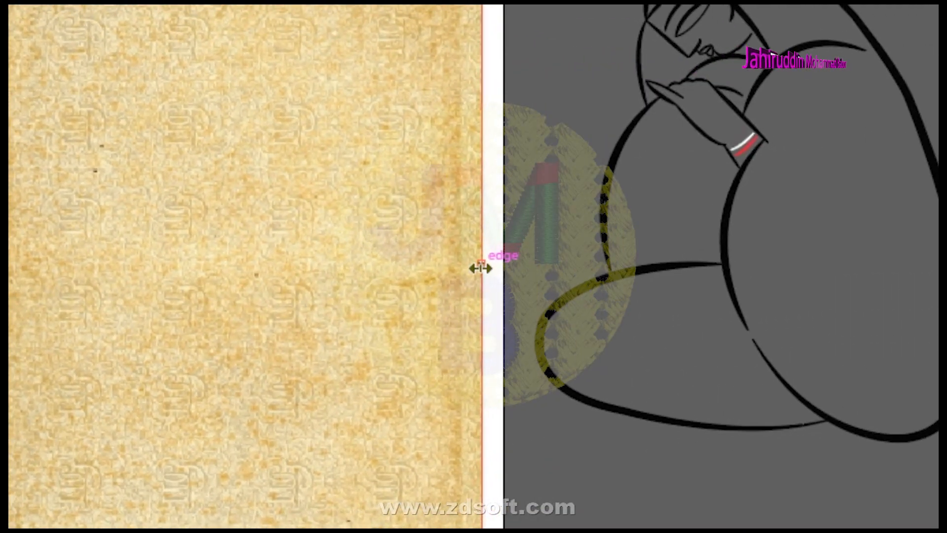
left_click_drag(480, 269, 493, 277)
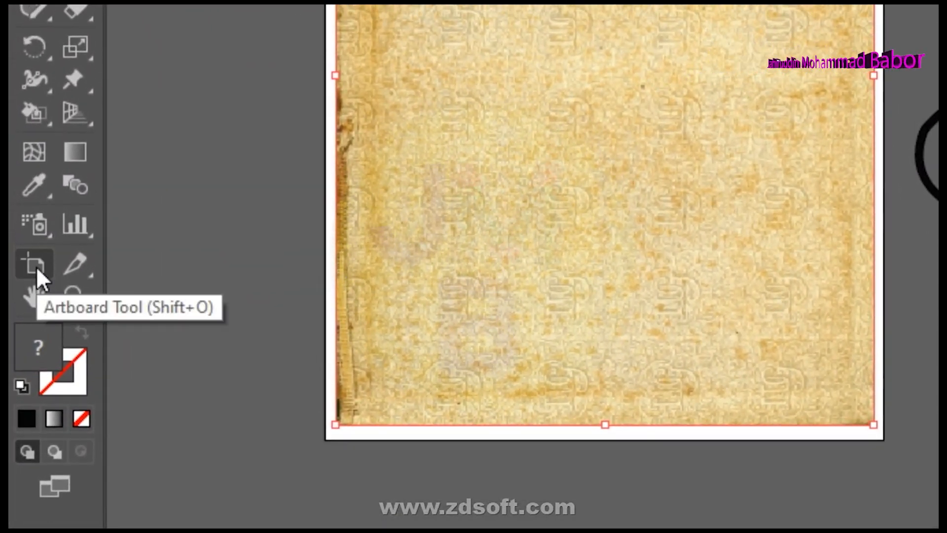
Lengthen the artboard downward with the Artboard tool so it extends well past the texture's lower edge
left_click(37, 265)
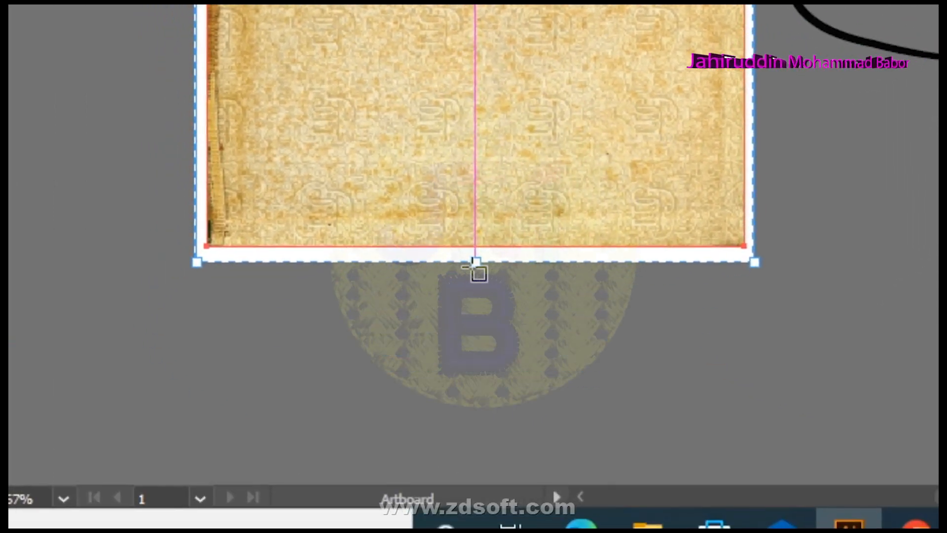
left_click_drag(478, 270, 477, 400)
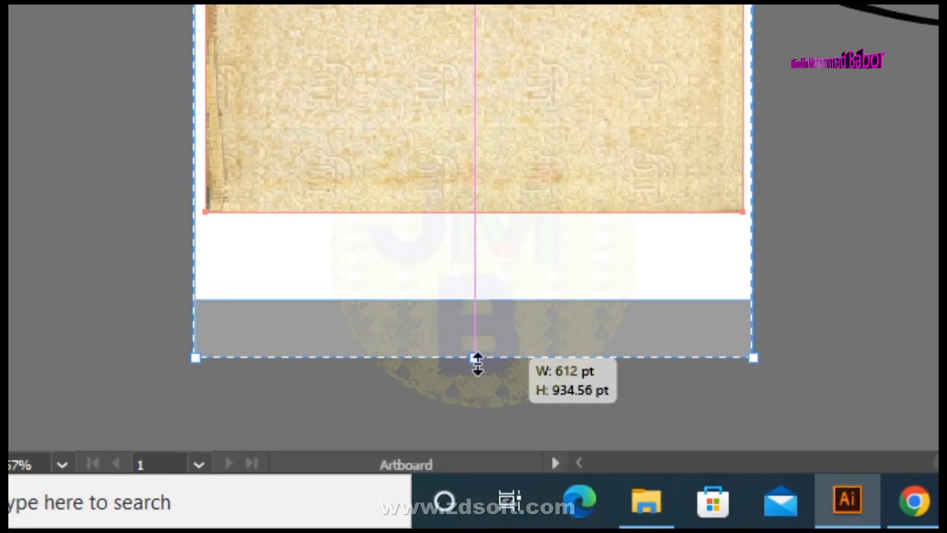
left_click_drag(477, 364, 478, 392)
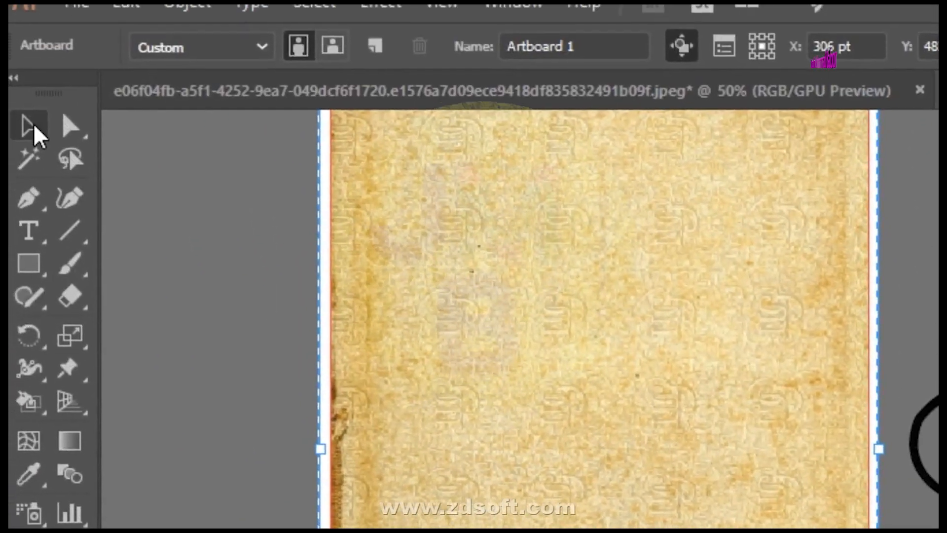
Move the whole traced linework group onto the paper texture and bring it to the front
left_click(33, 127)
left_click(234, 345)
key("space")
left_click(460, 228)
left_click_drag(504, 295, 431, 438)
left_click(642, 318)
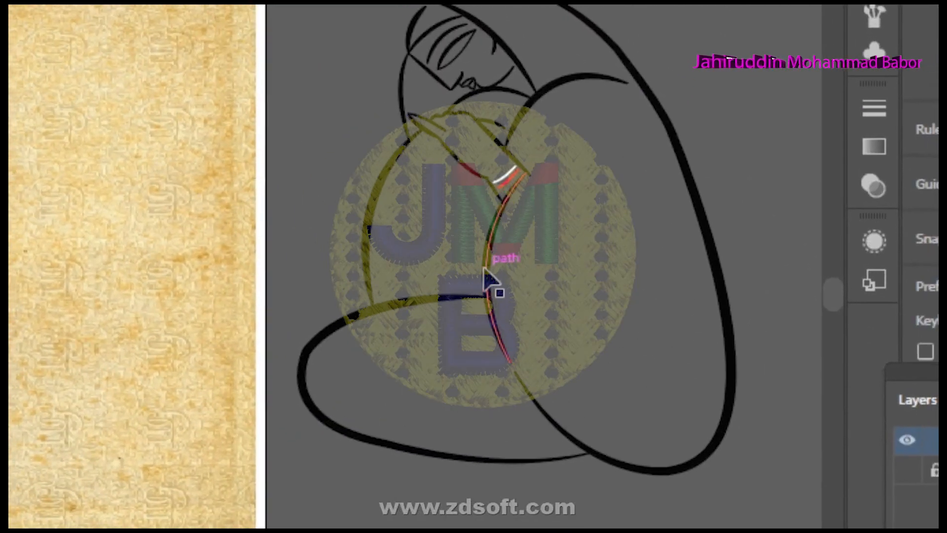
left_click(559, 248)
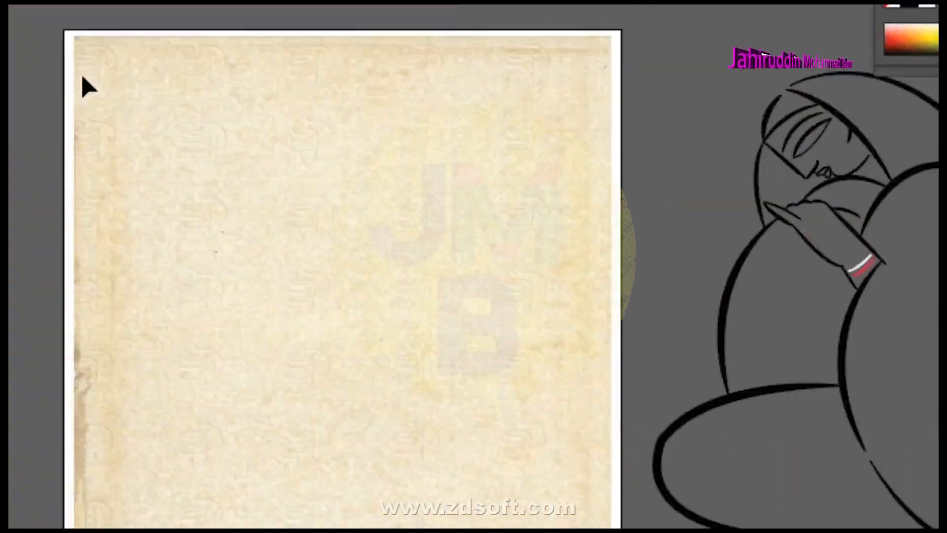
right_click(88, 87)
left_click(274, 168)
mouse_move(475, 267)
left_mouse_down()
mouse_move(358, 271)
mouse_move(474, 269)
left_mouse_up()
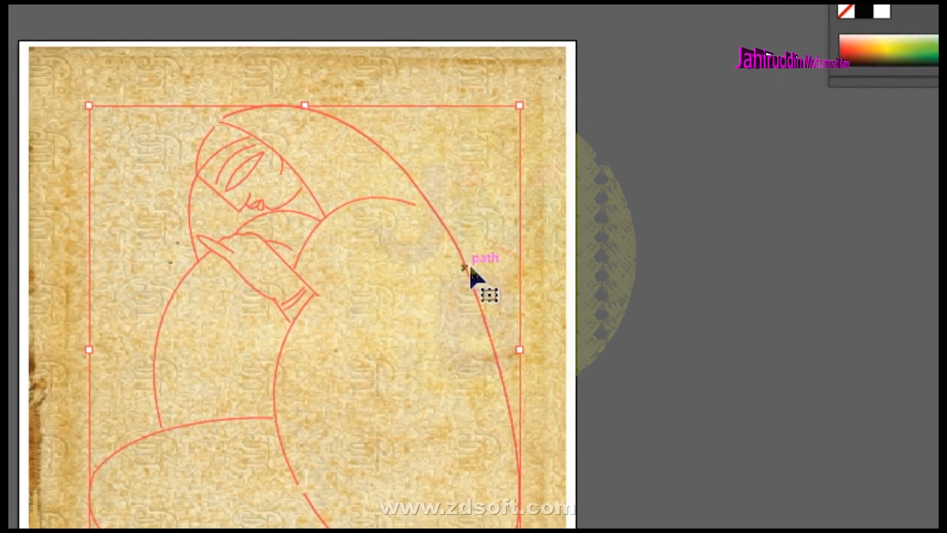
right_click(450, 262)
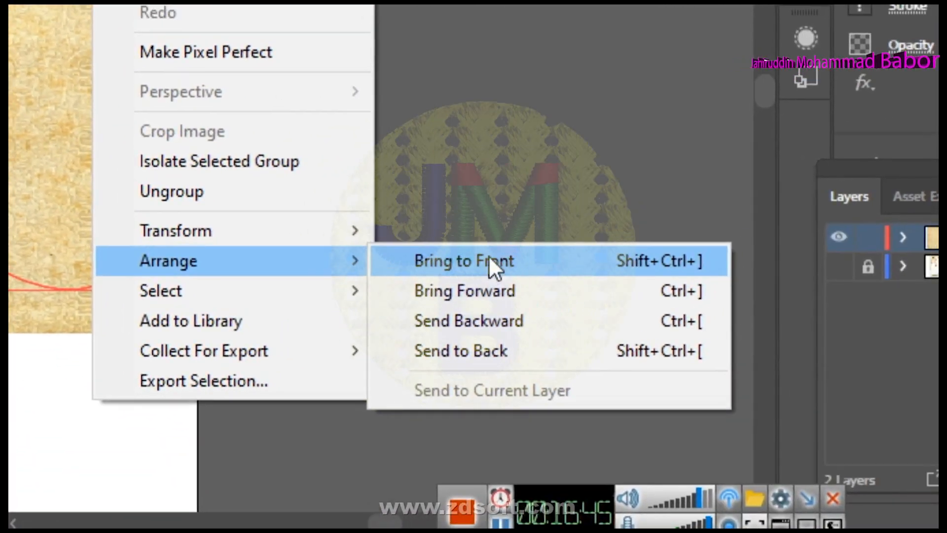
left_click(762, 291)
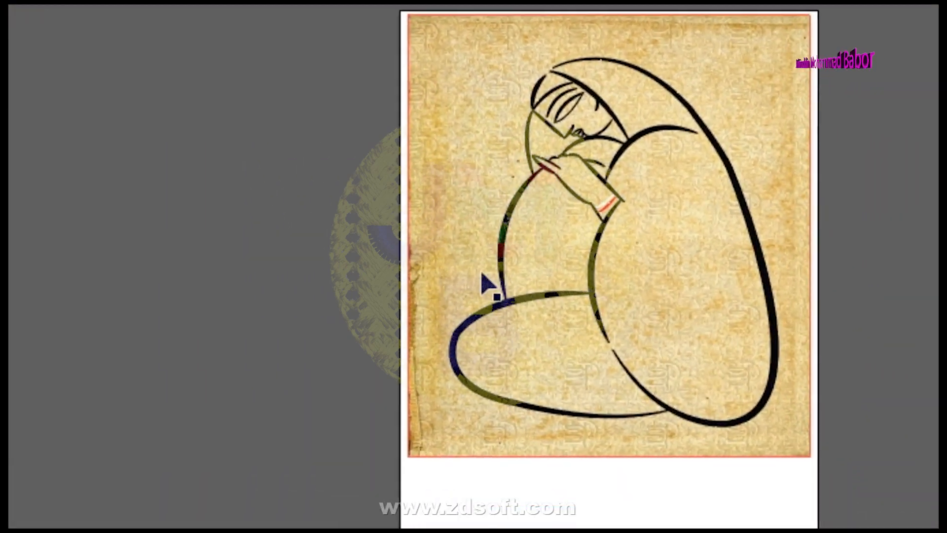
Draw a small circle near the top centre of the paper texture and fill it with solid black
key("z")
left_click(639, 194)
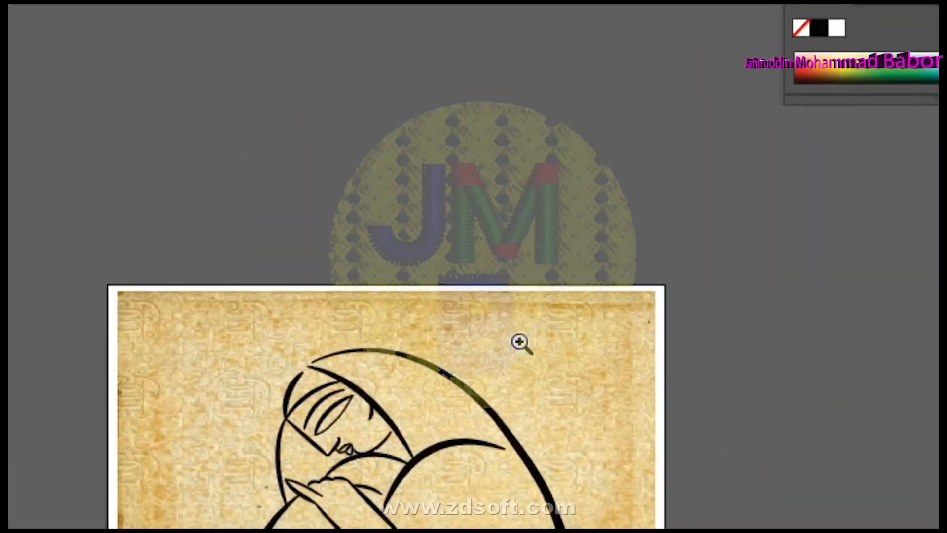
left_click(614, 351)
left_click(613, 351)
left_click(37, 240)
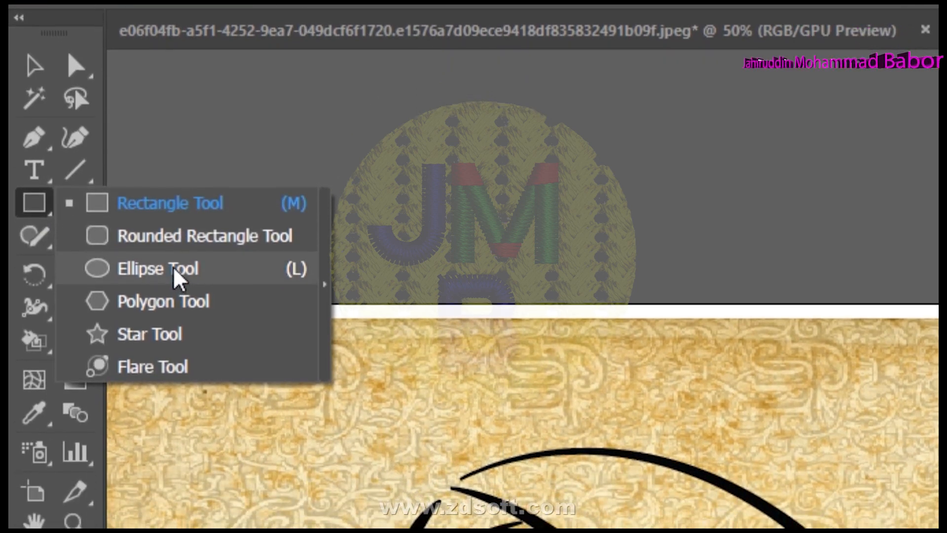
left_click(179, 269)
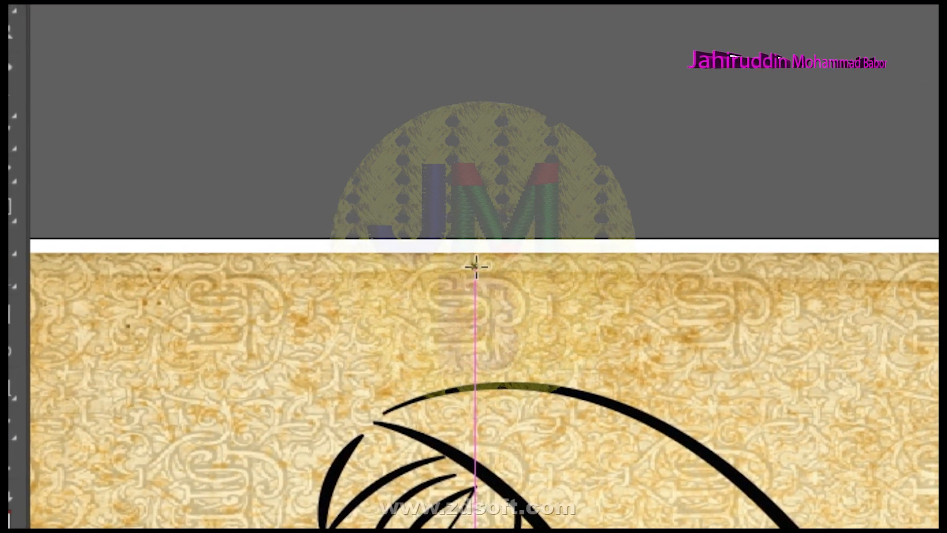
left_click_drag(476, 267, 496, 292)
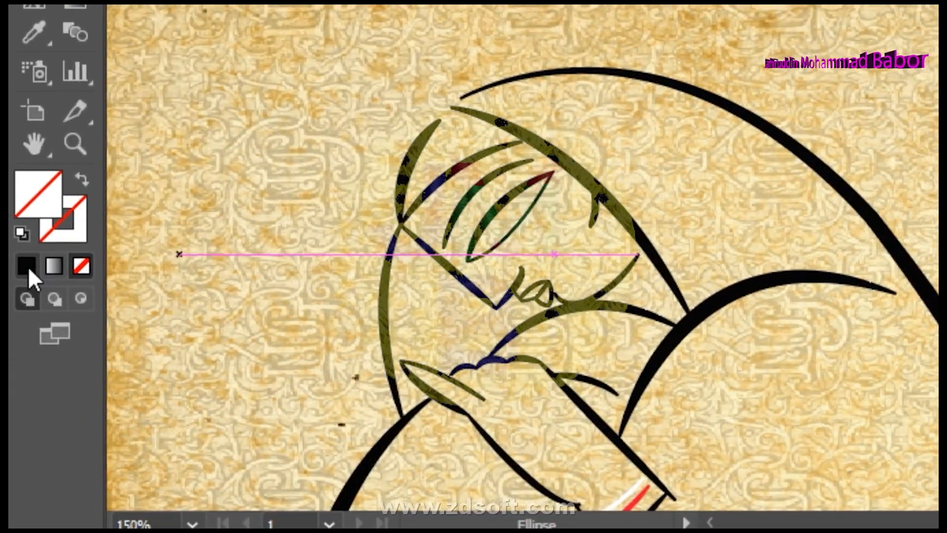
left_click(32, 272)
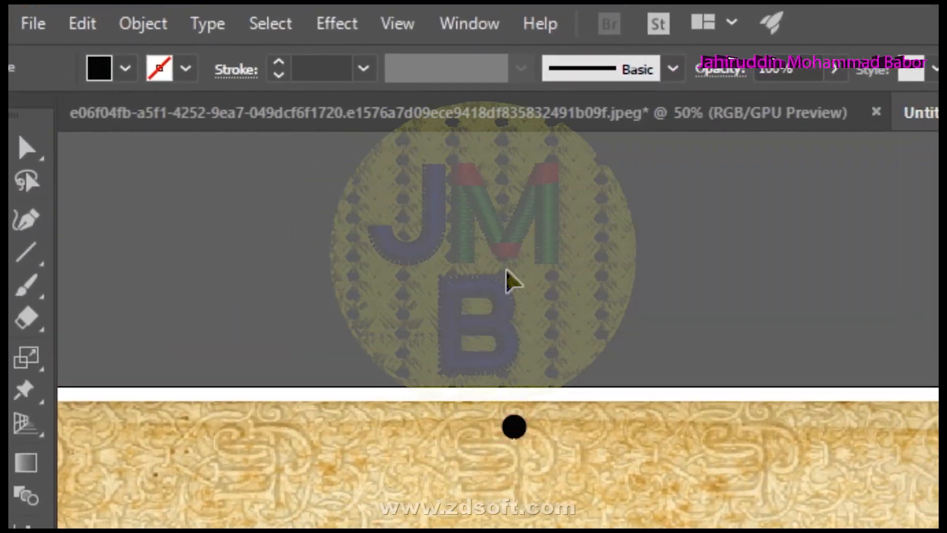
left_click(473, 280, "ctrl+alt")
left_click(513, 269, "ctrl+alt")
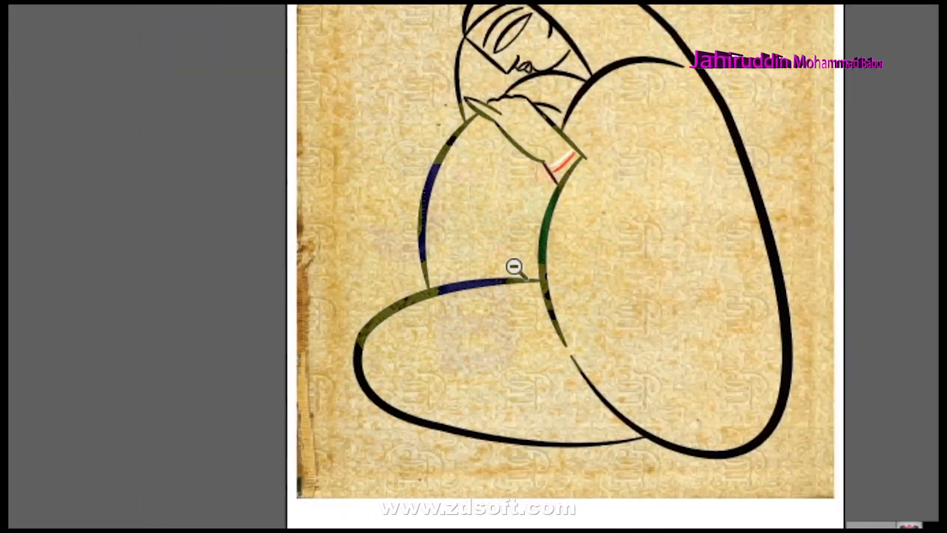
left_click(494, 262, "ctrl+alt")
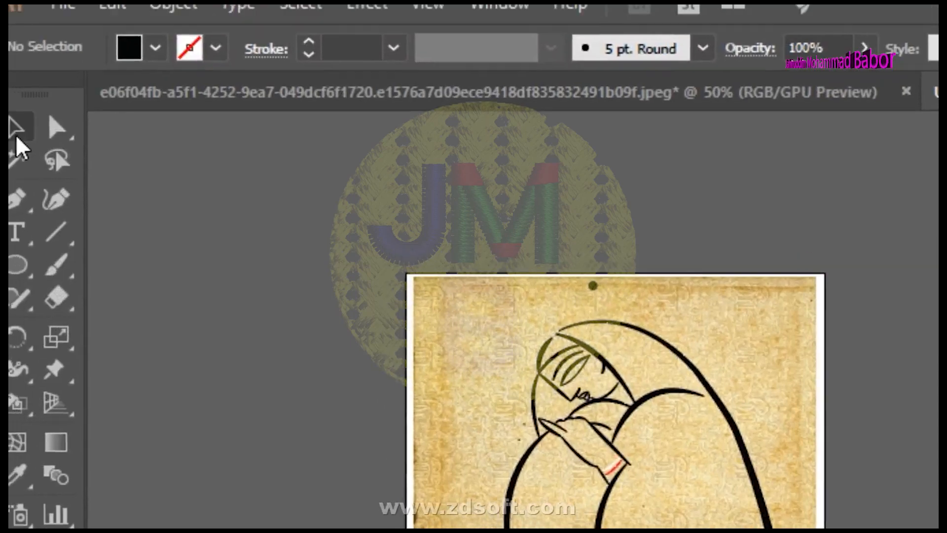
left_click(16, 134)
key("space")
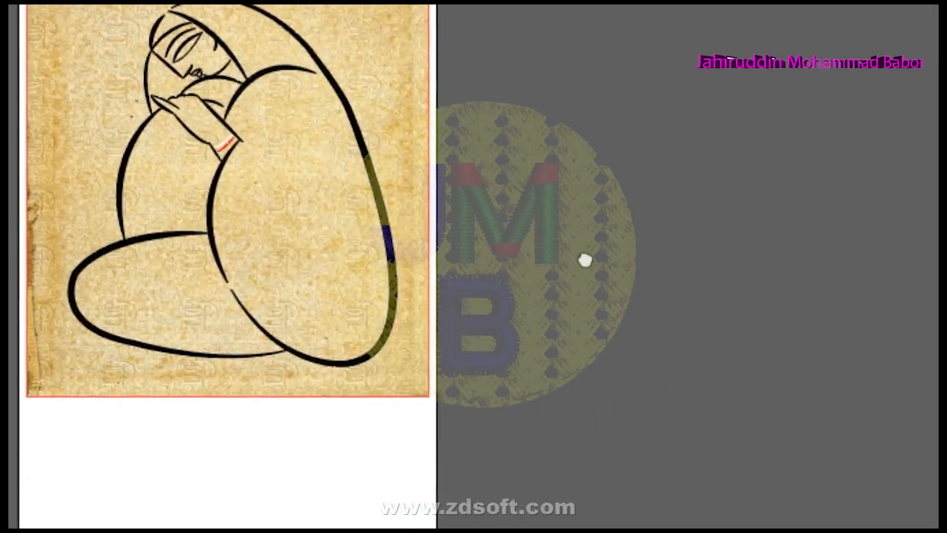
left_click_drag(585, 260, 573, 153)
Switch to Chrome and search Google Images for "calendar"
left_click(472, 506)
scroll(275, 169, "up", 5)
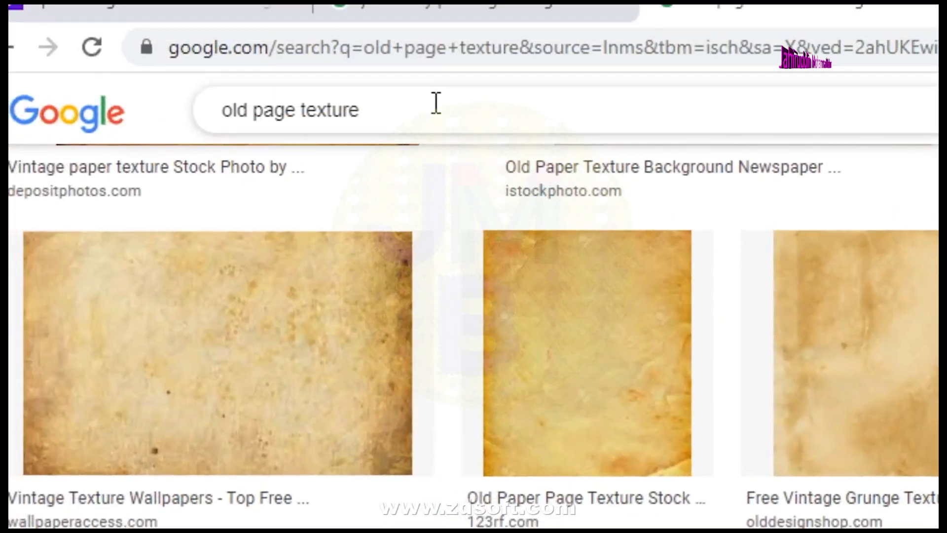
left_click(465, 131)
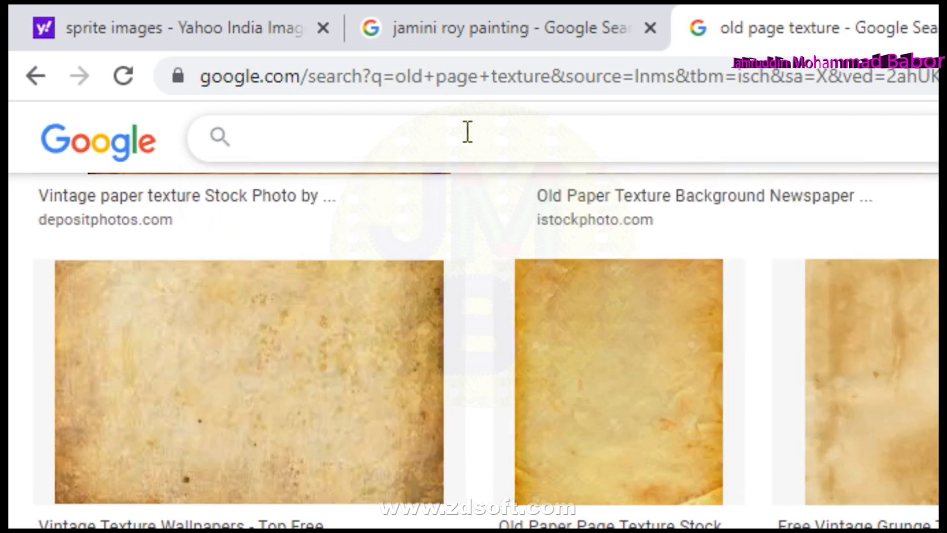
type("ca")
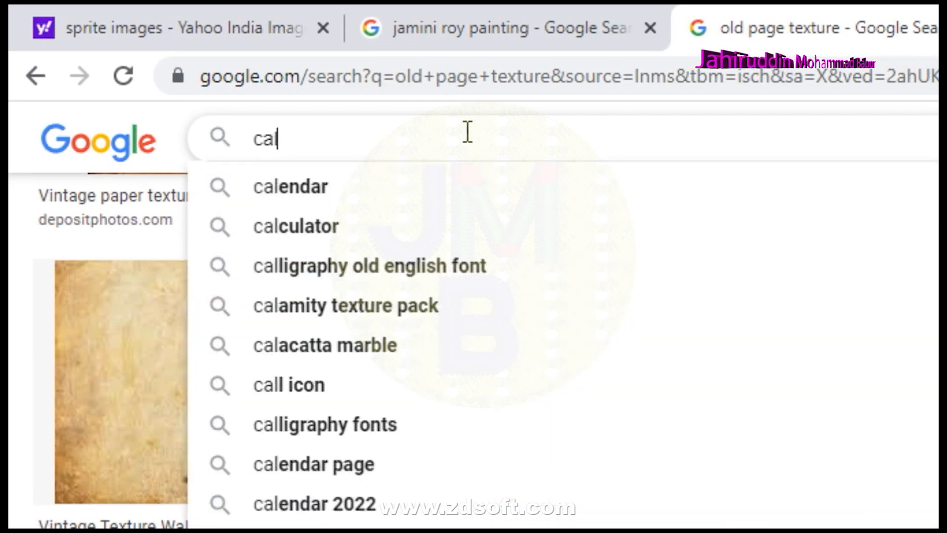
type("l")
key("Down")
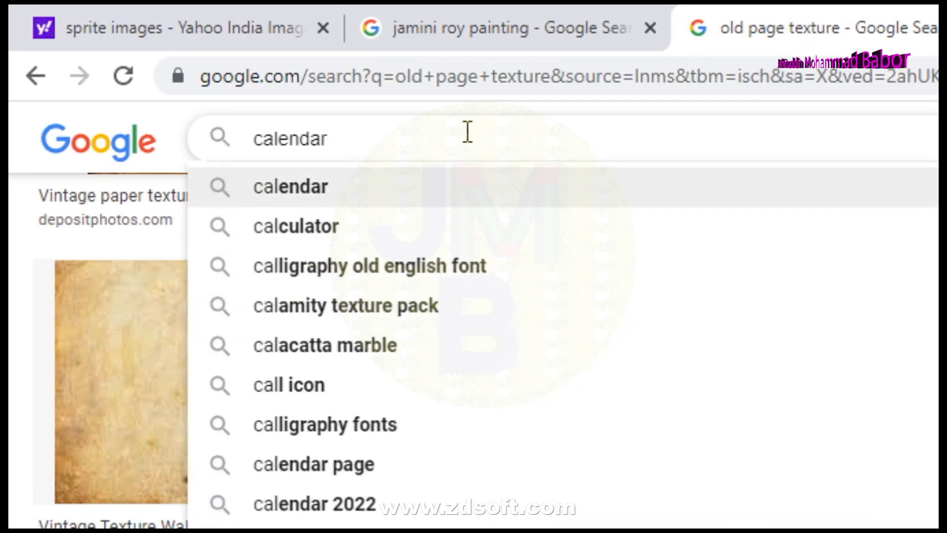
key("Return")
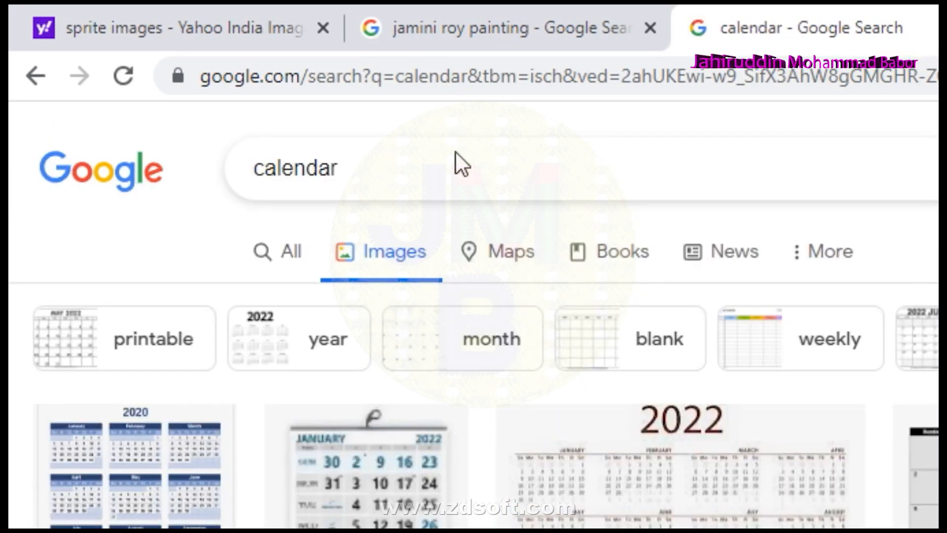
Look through the calendar image results for a suitable monthly calendar
scroll(457, 153, "down", 10)
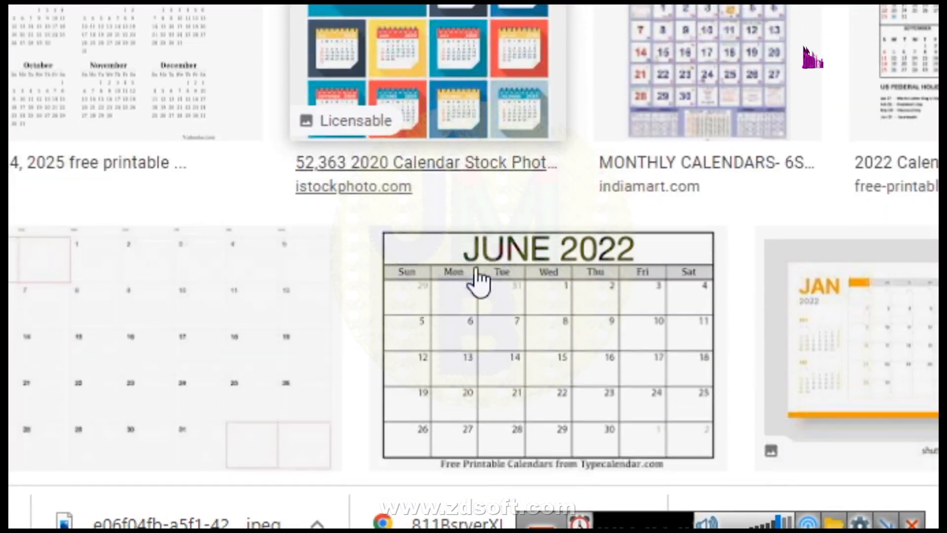
scroll(476, 270, "down", 5)
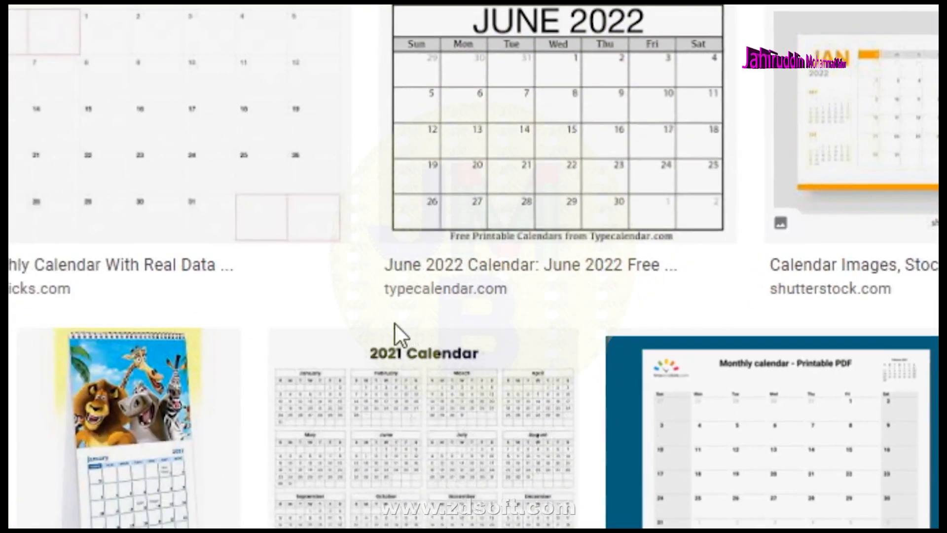
scroll(312, 432, "down", 2)
left_click(337, 135)
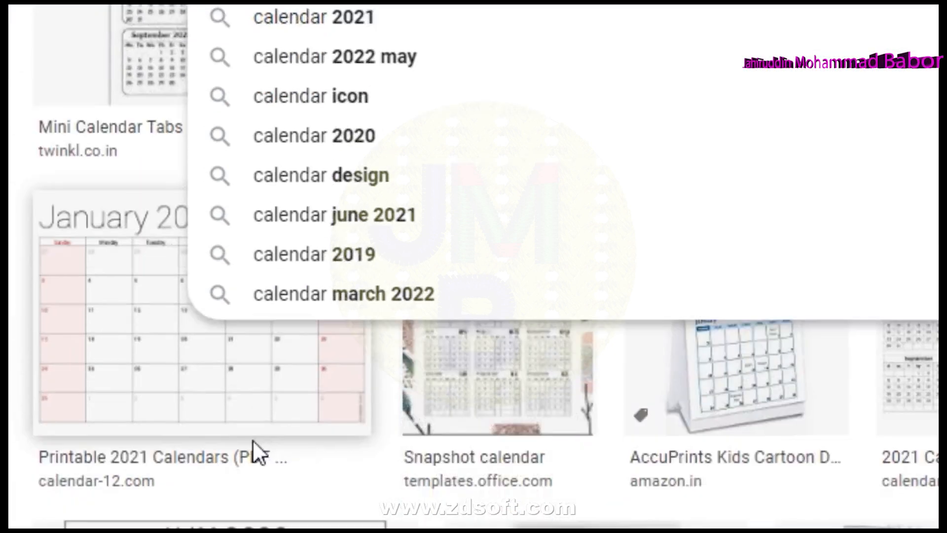
left_click(253, 440)
scroll(228, 306, "up", 5)
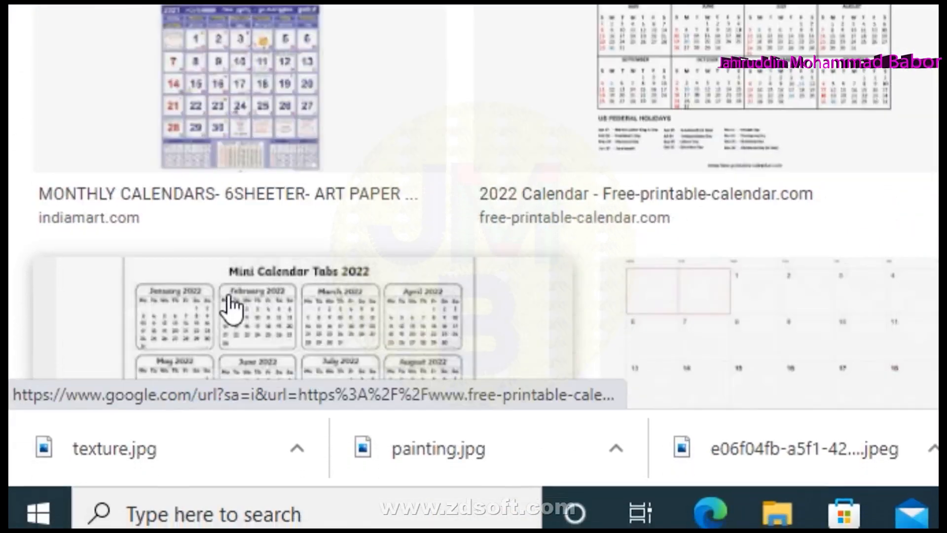
scroll(556, 271, "down", 5)
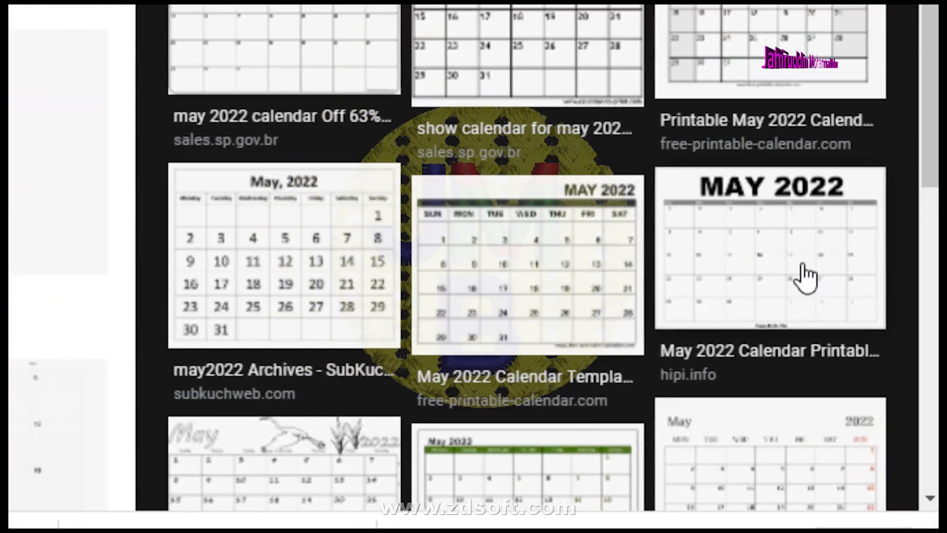
Preview the hipi.info and Pinterest printable May 2022 calendars and look through their related images
left_click(806, 275)
scroll(658, 306, "down", 5)
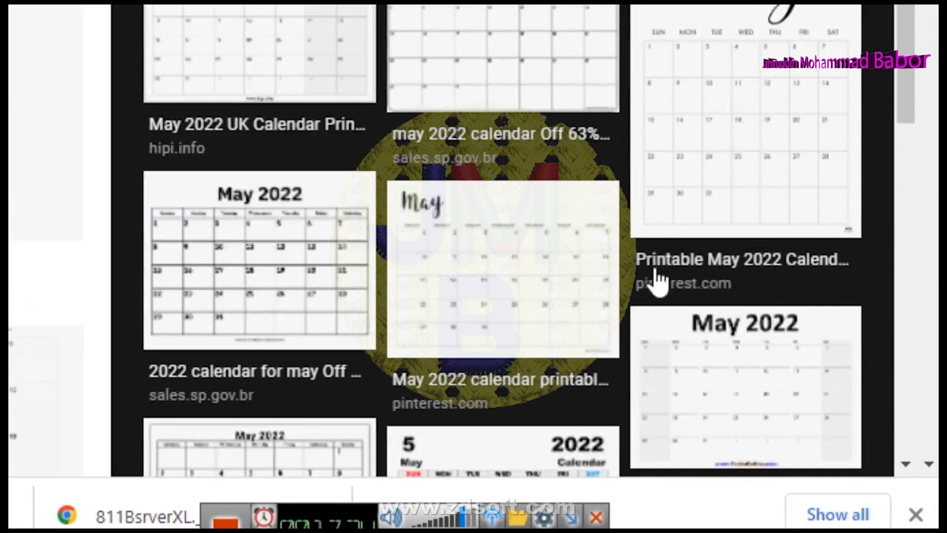
left_click(659, 276)
scroll(601, 286, "down", 10)
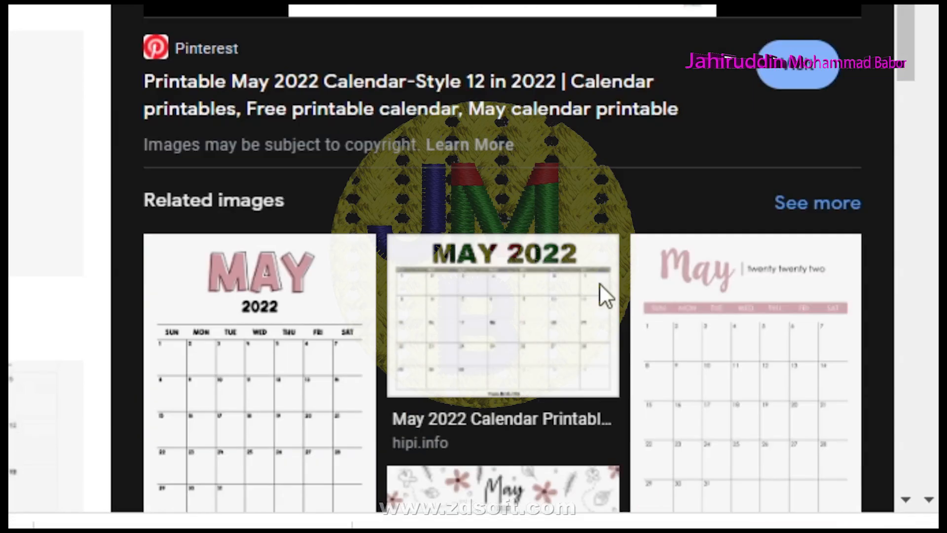
scroll(603, 279, "down", 3)
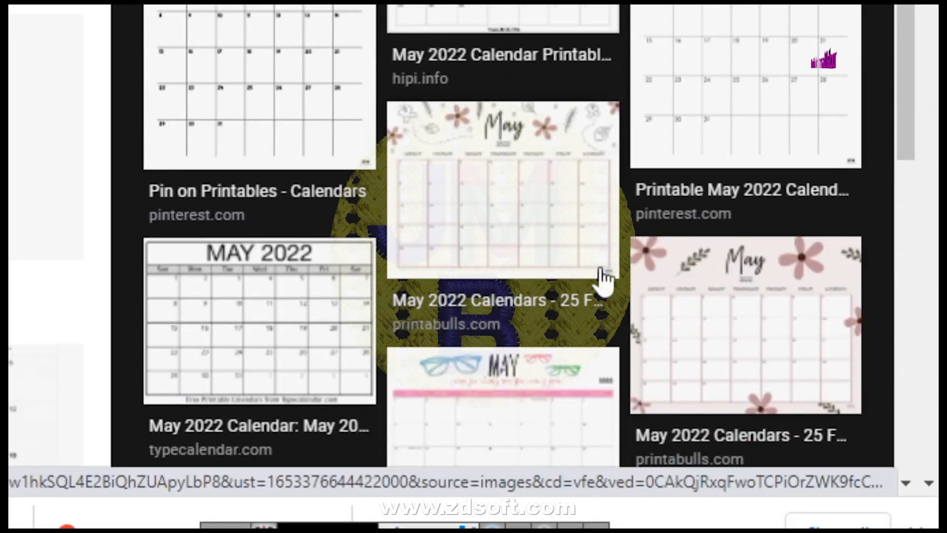
scroll(603, 280, "down", 12)
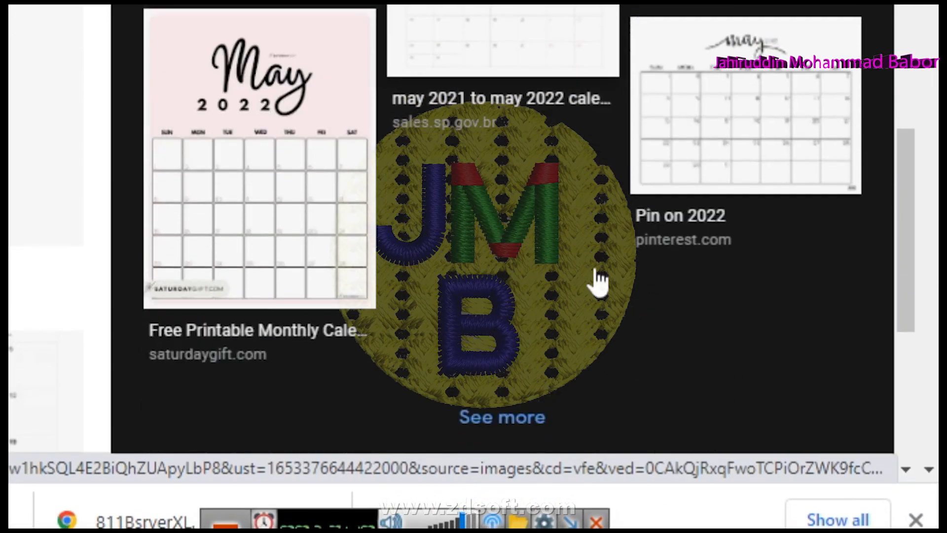
scroll(595, 271, "up", 2)
Preview the "Pin on 2022" calendar and the "2022 calendar 8x11" May image from sales.sp.gov.br
left_click(747, 229)
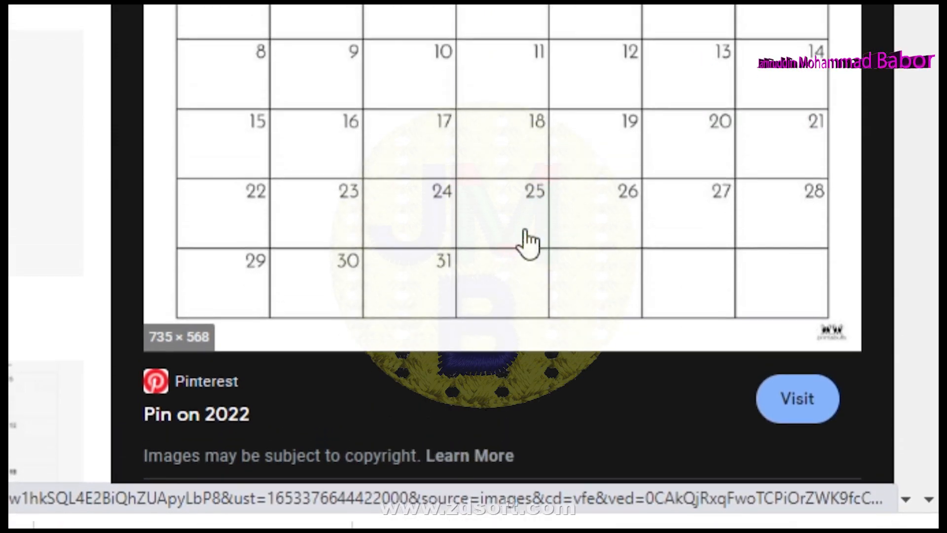
scroll(542, 278, "down", 5)
scroll(542, 278, "down", 5)
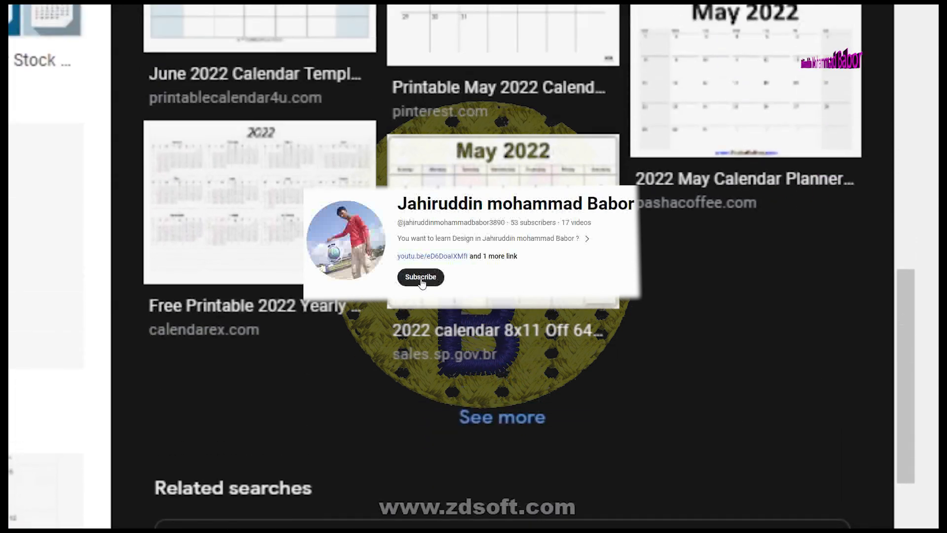
left_click(520, 288)
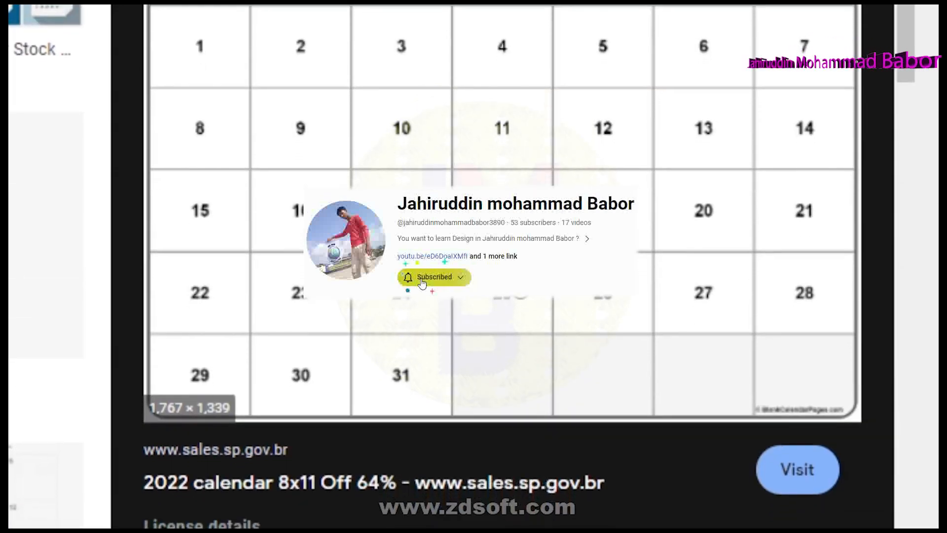
scroll(494, 296, "up", 2)
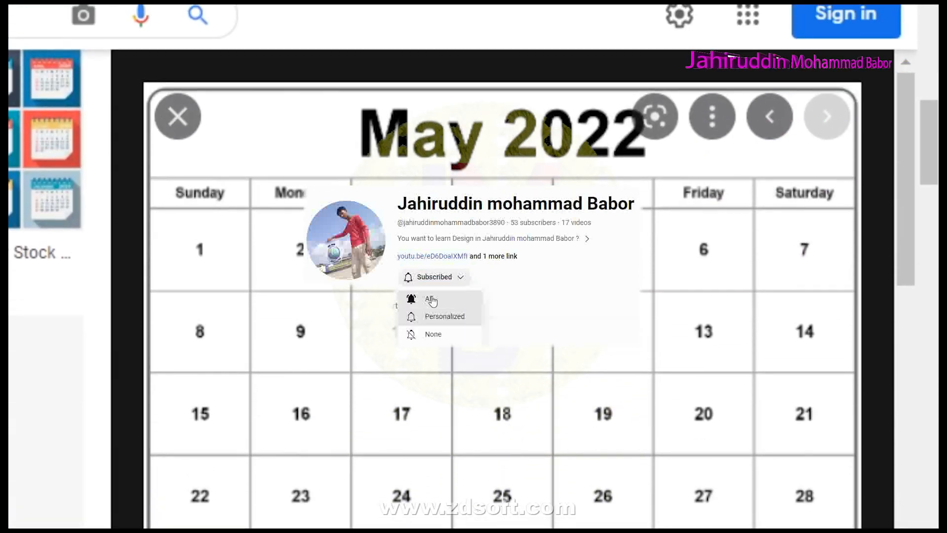
Find the pink May 2022 monthly calendar from pngtree.com among the related images and open its preview
scroll(493, 296, "down", 5)
scroll(792, 298, "down", 2)
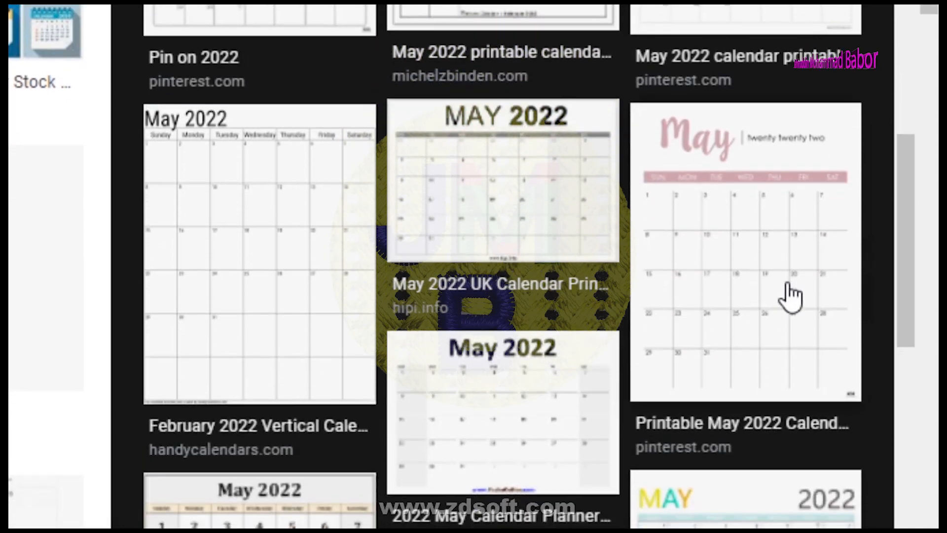
scroll(748, 296, "down", 2)
scroll(609, 314, "down", 10)
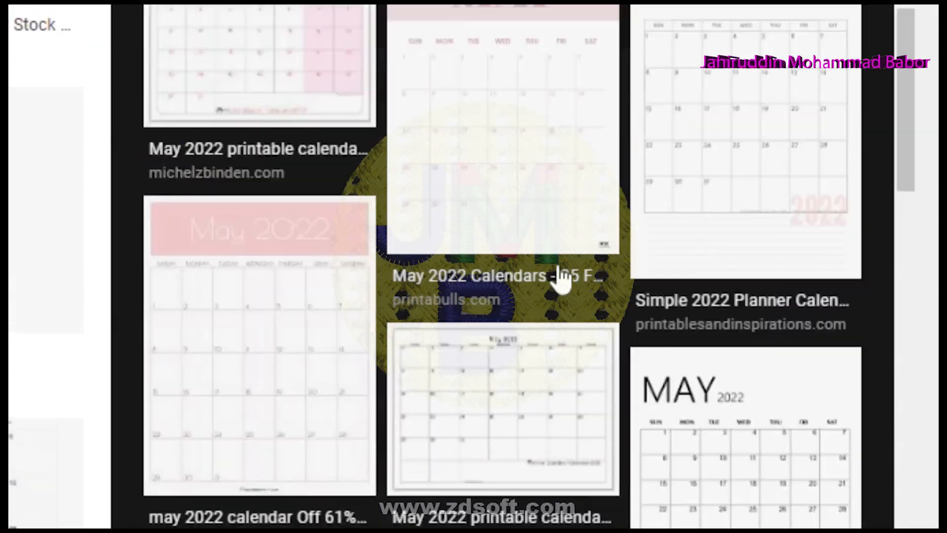
scroll(563, 282, "down", 8)
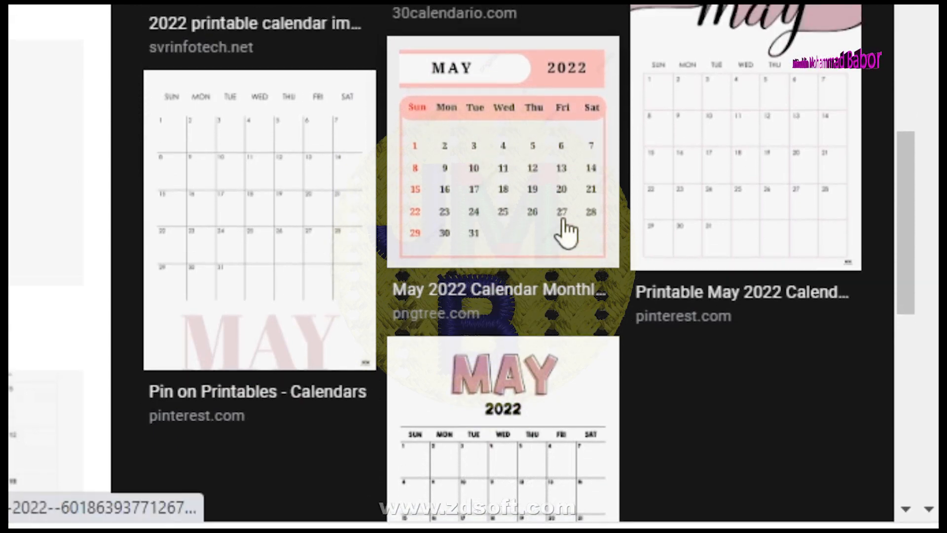
left_click(566, 232)
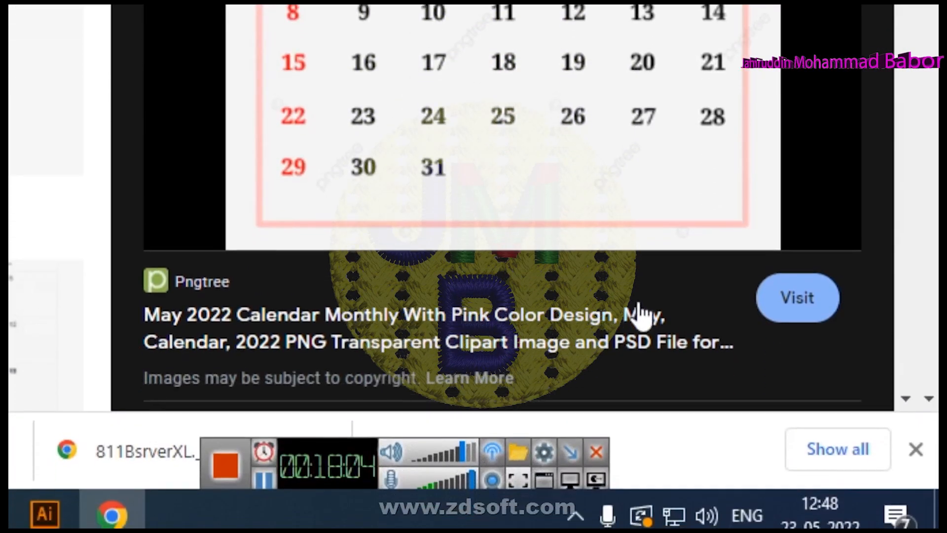
Find the Pinterest May 2022 calendar with a pink brush-stroke heading among the related images and save it as calender.jpg
scroll(612, 291, "down", 4)
scroll(611, 284, "down", 8)
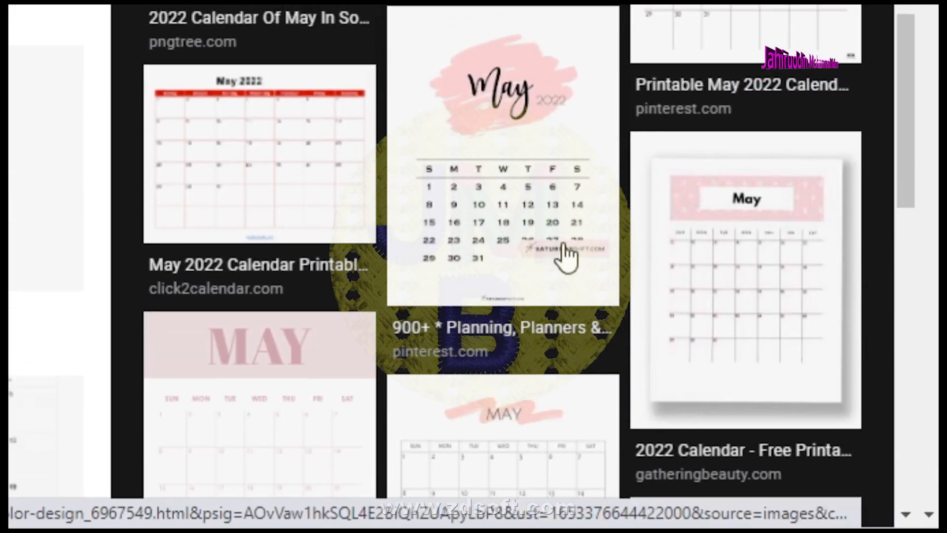
left_click(567, 254)
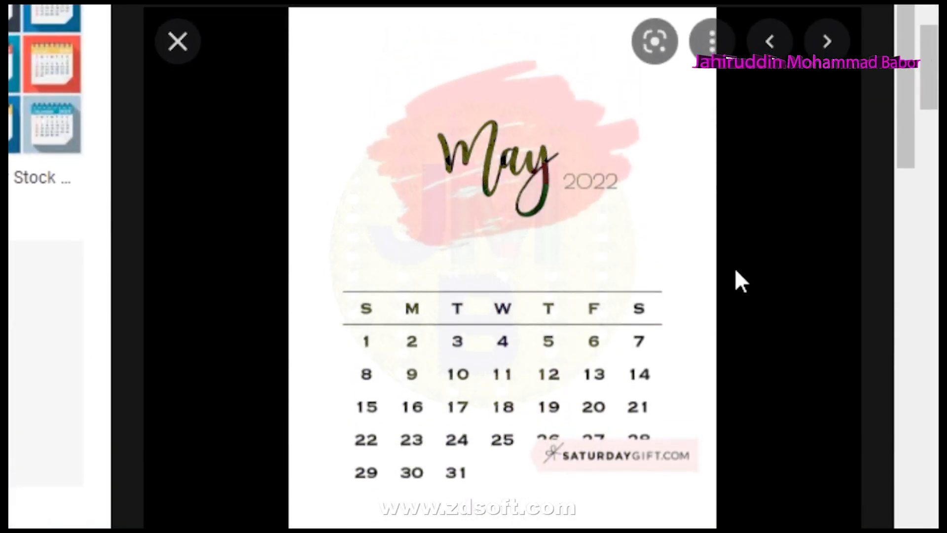
scroll(672, 460, "down", 7)
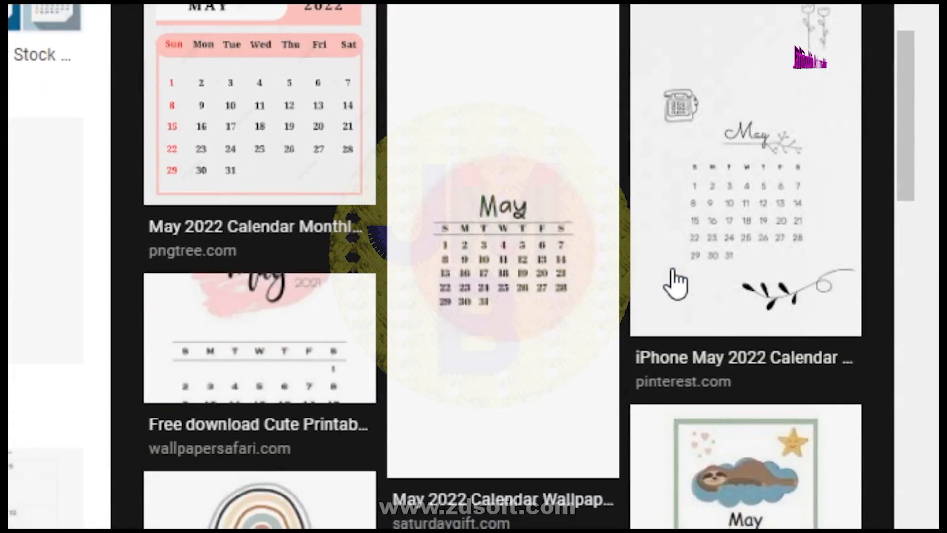
scroll(673, 281, "down", 3)
scroll(669, 282, "up", 15)
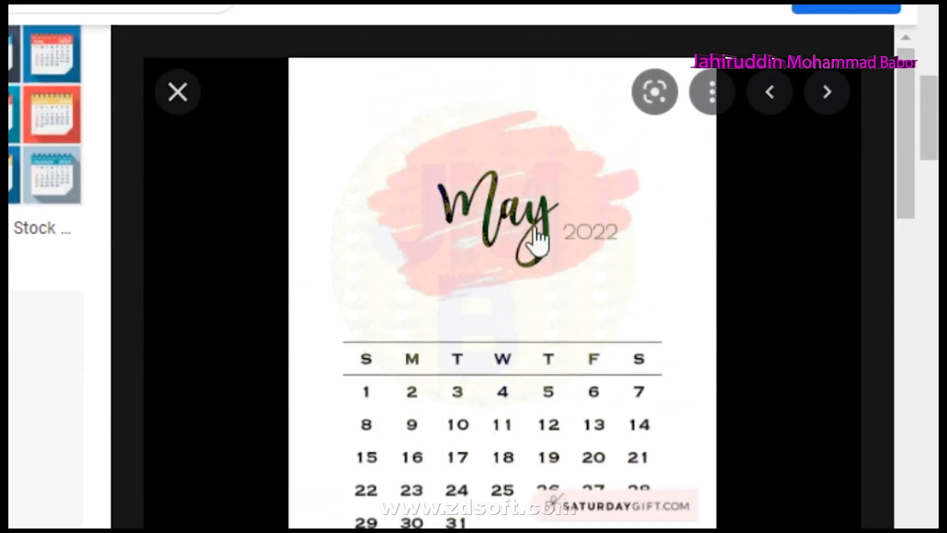
right_click(538, 232)
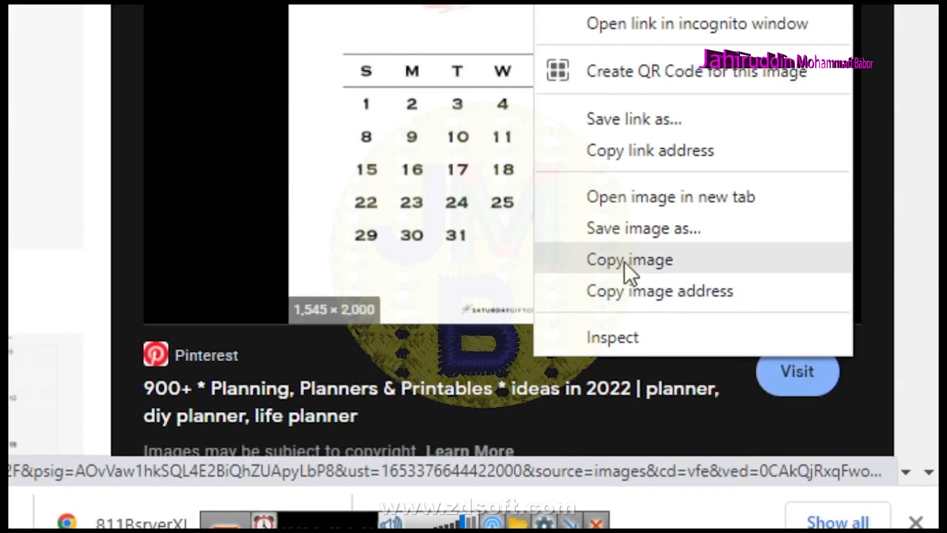
left_click(629, 271)
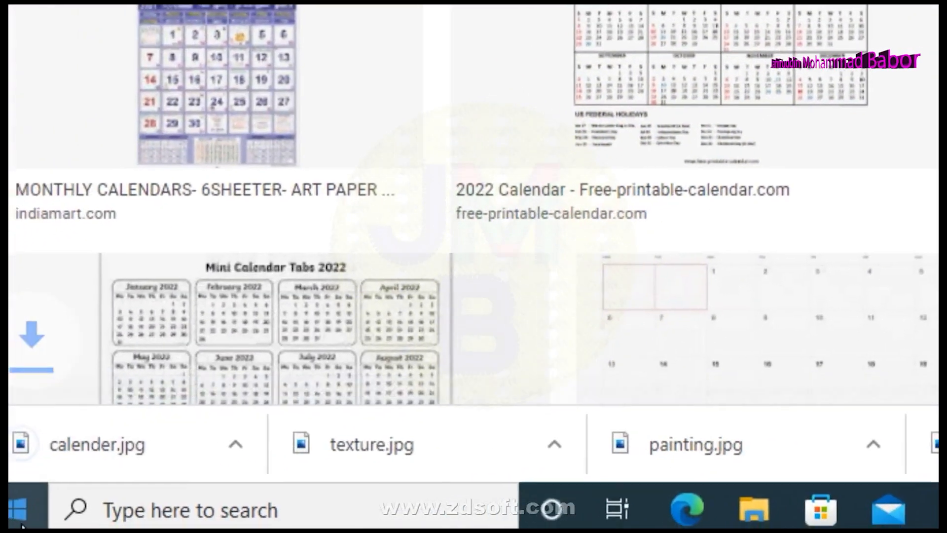
Launch Adobe Photoshop CC 2018 and open the pink-headed calender image from the Downloads folder
left_click(19, 513)
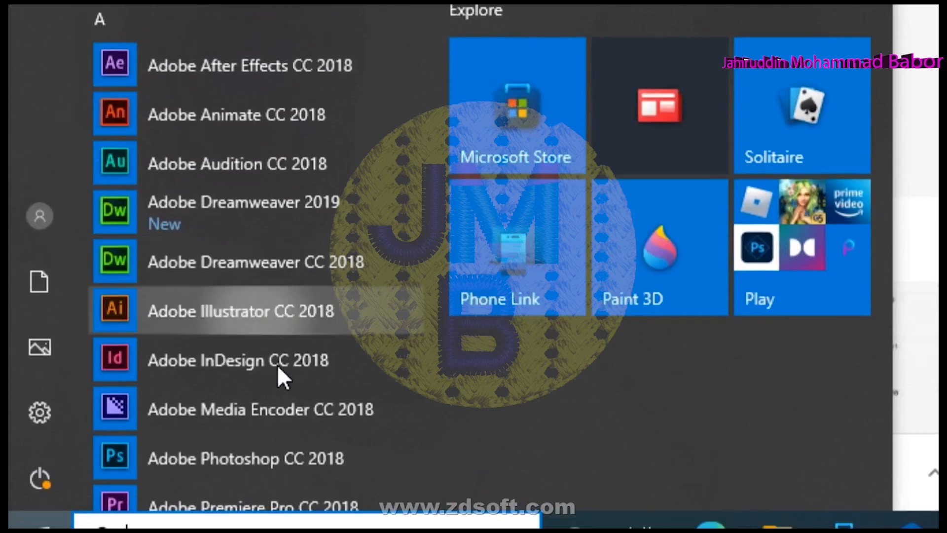
scroll(279, 368, "down", 3)
left_click(310, 249)
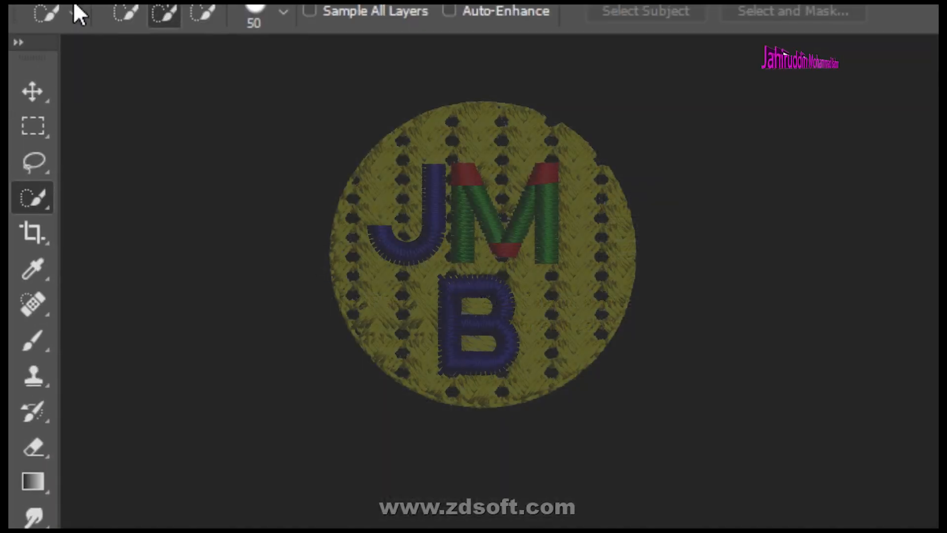
left_click(79, 20)
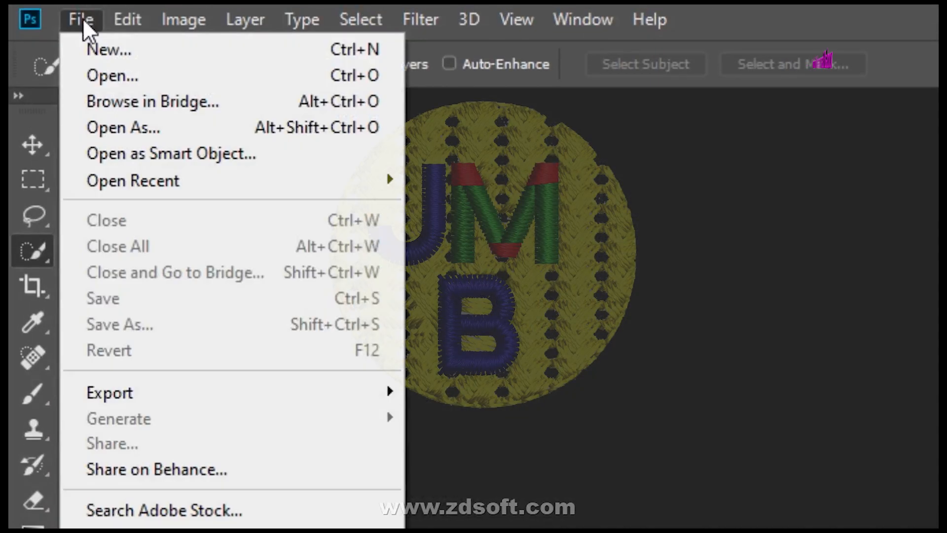
left_click(99, 79)
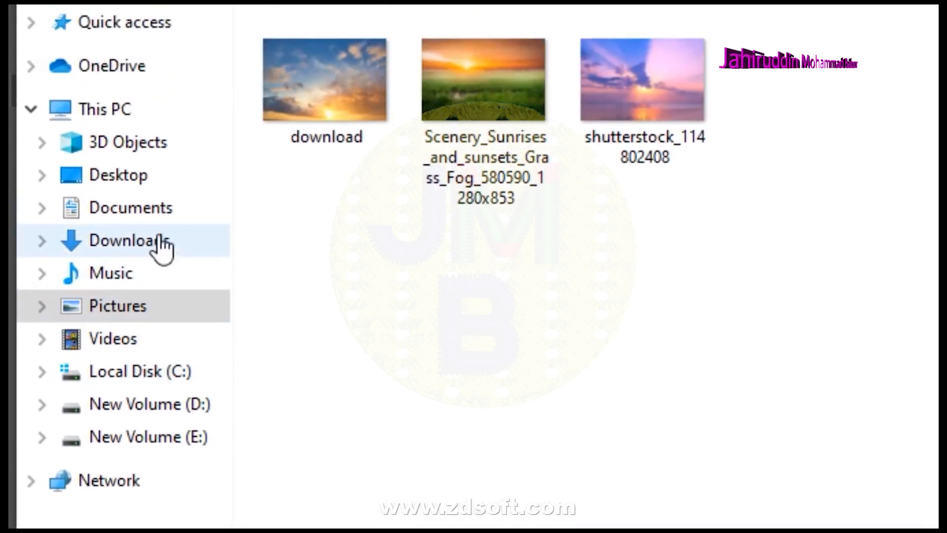
left_click(157, 134)
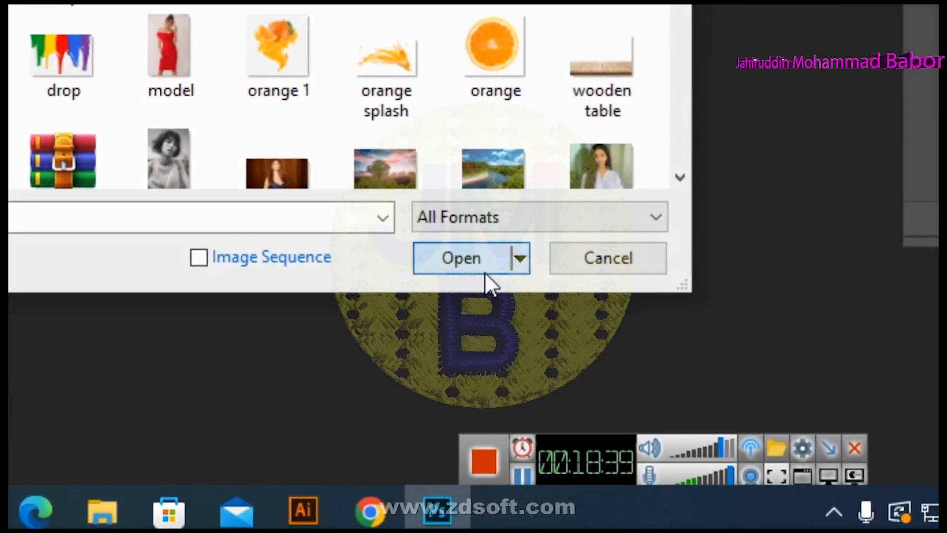
left_click(484, 271)
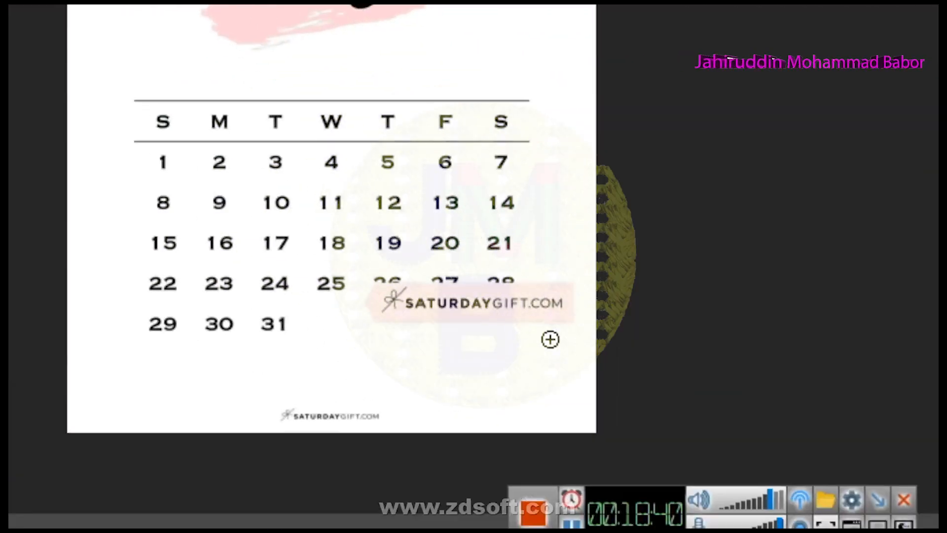
key("ctrl+space")
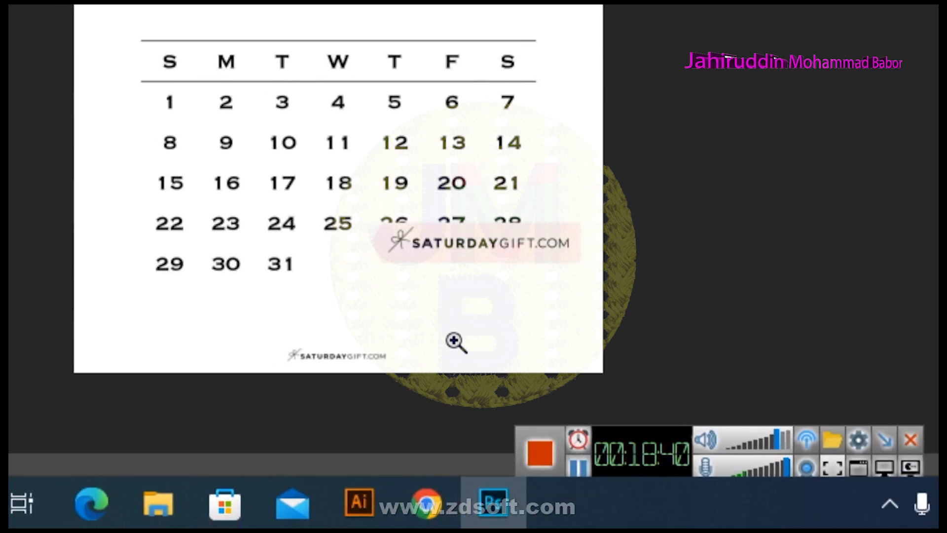
left_click(404, 428)
left_click(400, 430)
left_click_drag(397, 365, 330, 56)
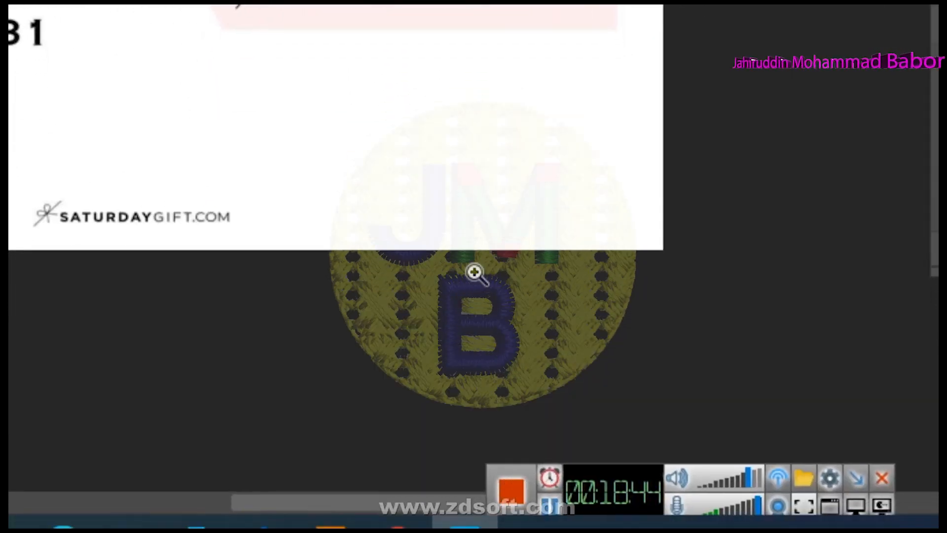
Switch back to Chrome and look for another calendar, previewing the duringpregnancy.com May 2022 and Pinterest May 2021 images
left_click(466, 531)
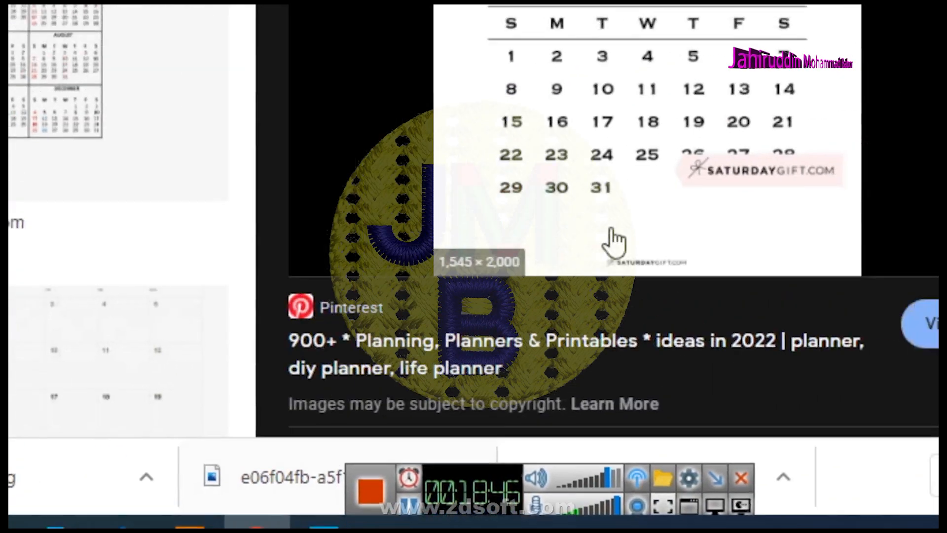
scroll(826, 205, "down", 7)
scroll(478, 283, "down", 5)
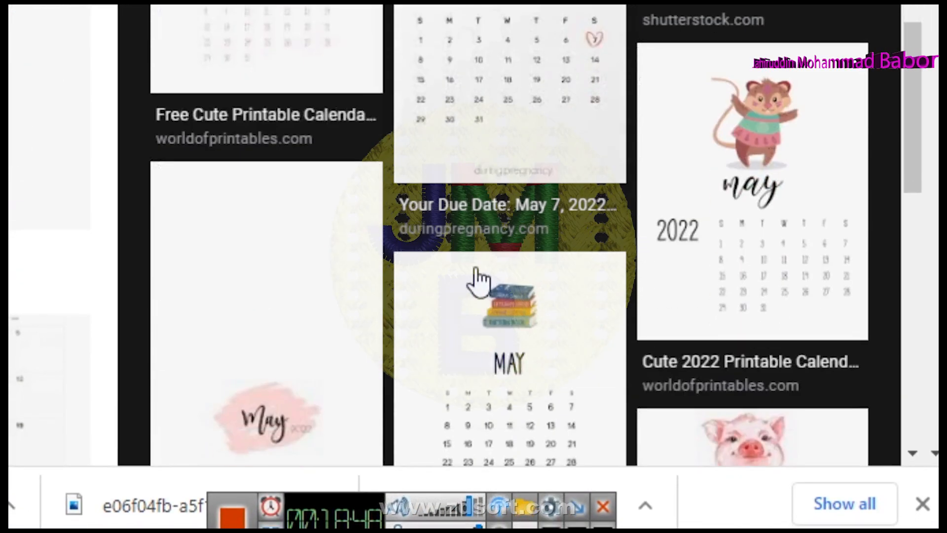
left_click(514, 169)
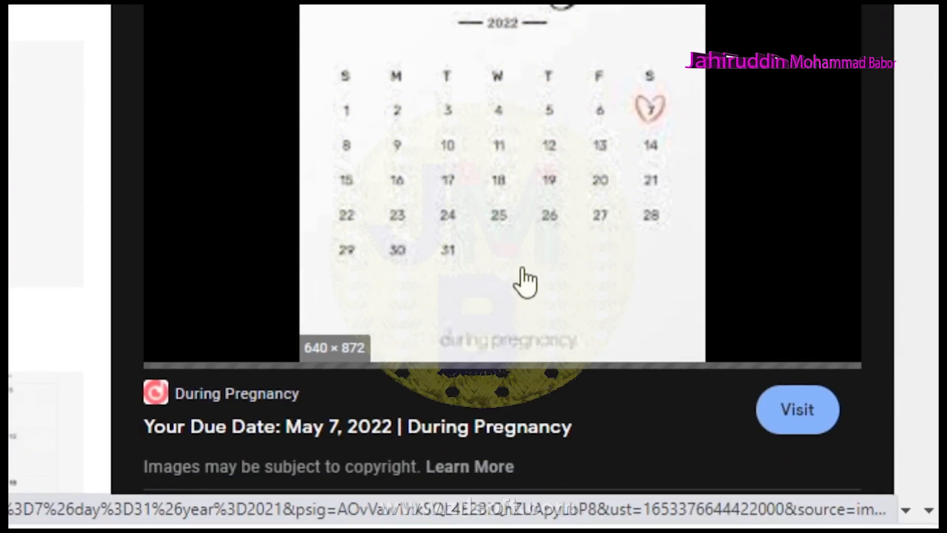
scroll(524, 283, "down", 10)
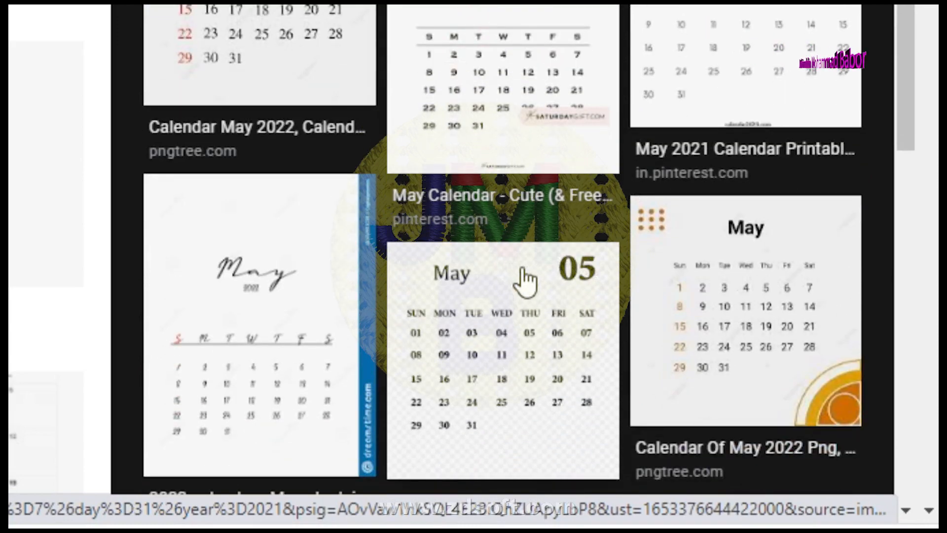
scroll(526, 281, "up", 3)
left_click(814, 218)
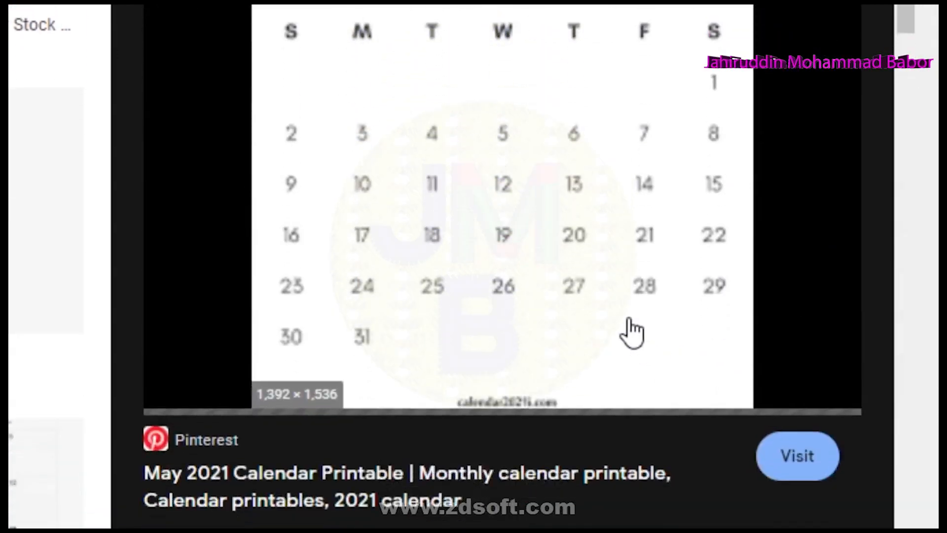
scroll(630, 296, "down", 8)
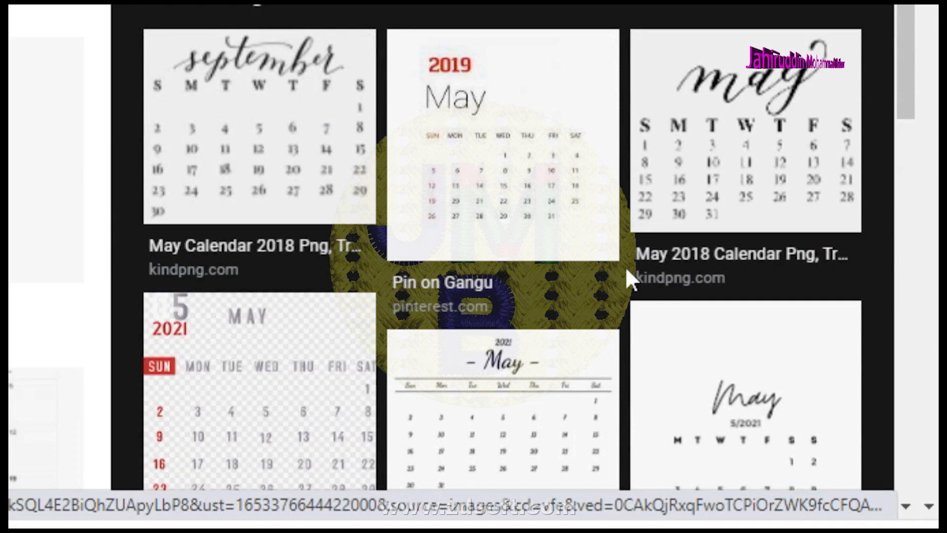
scroll(625, 267, "down", 8)
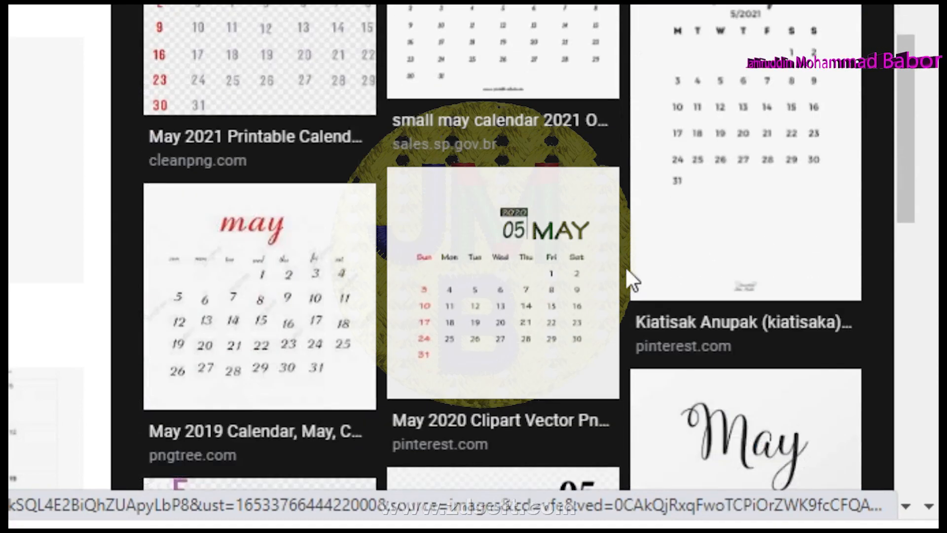
scroll(626, 268, "down", 8)
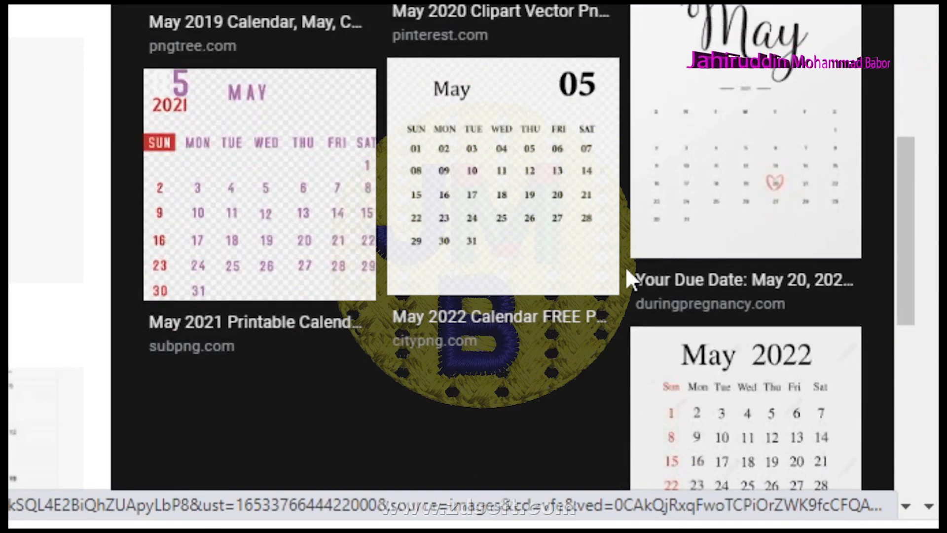
scroll(626, 269, "down", 8)
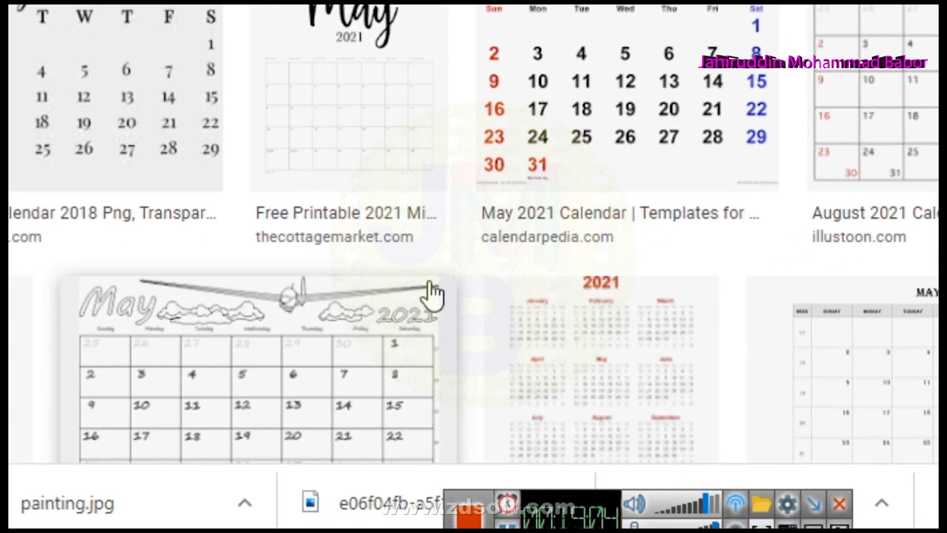
Search the image results for a May 2022 grid calendar, preview the SVR Infotech one, and look through its related images
scroll(346, 300, "down", 5)
scroll(340, 301, "down", 3)
scroll(417, 287, "down", 5)
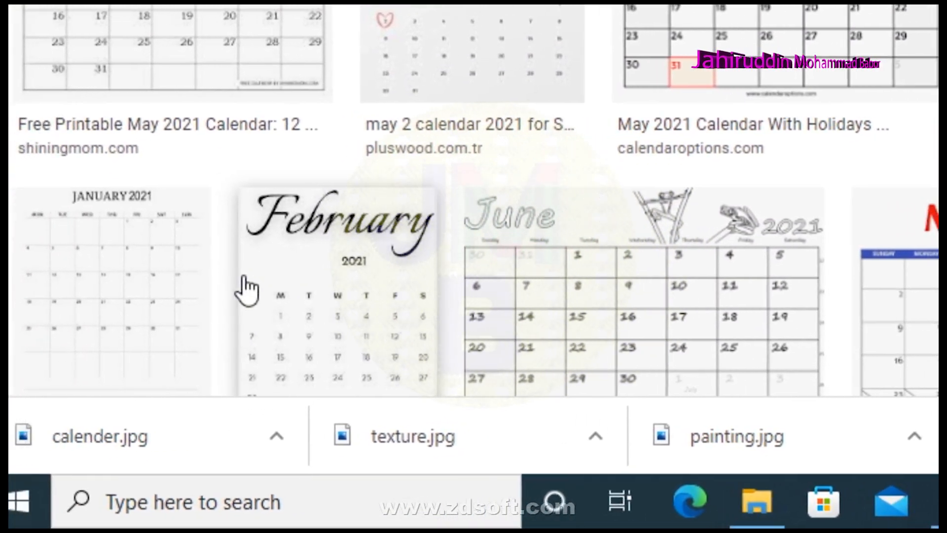
scroll(429, 262, "down", 5)
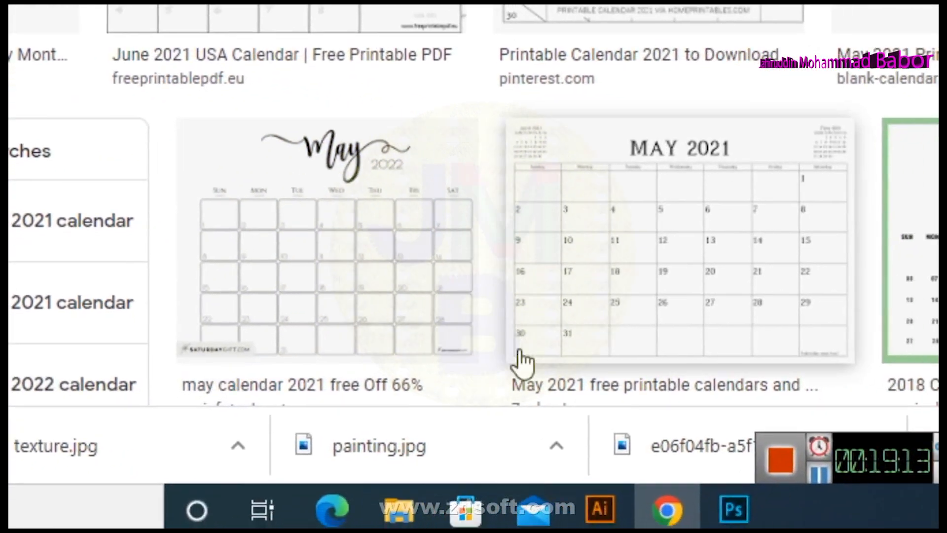
scroll(783, 386, "down", 6)
scroll(697, 315, "up", 6)
left_click(646, 323)
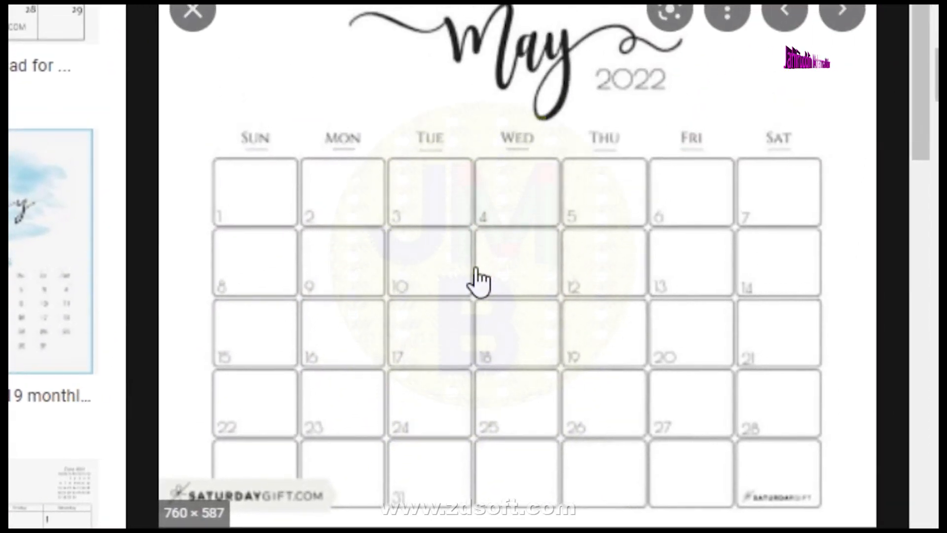
scroll(479, 281, "down", 5)
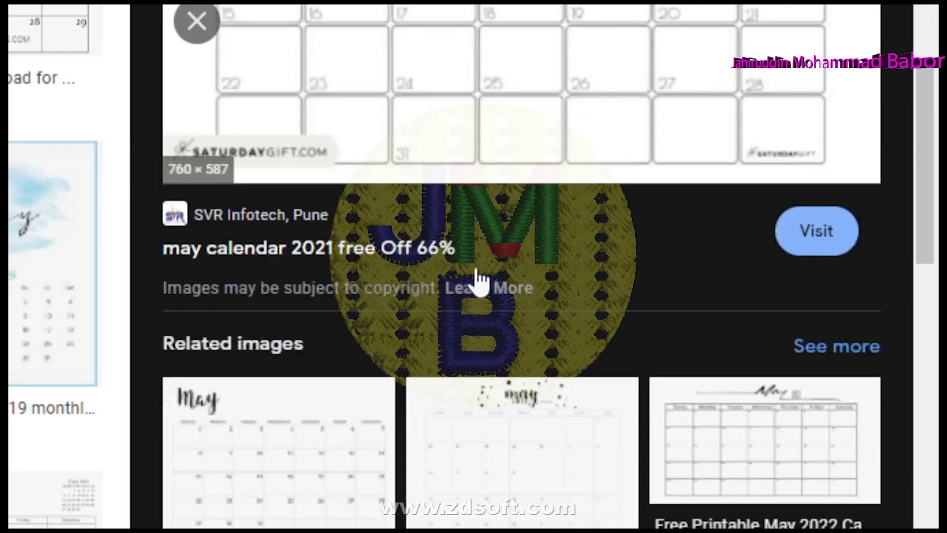
scroll(475, 281, "down", 5)
scroll(476, 281, "down", 5)
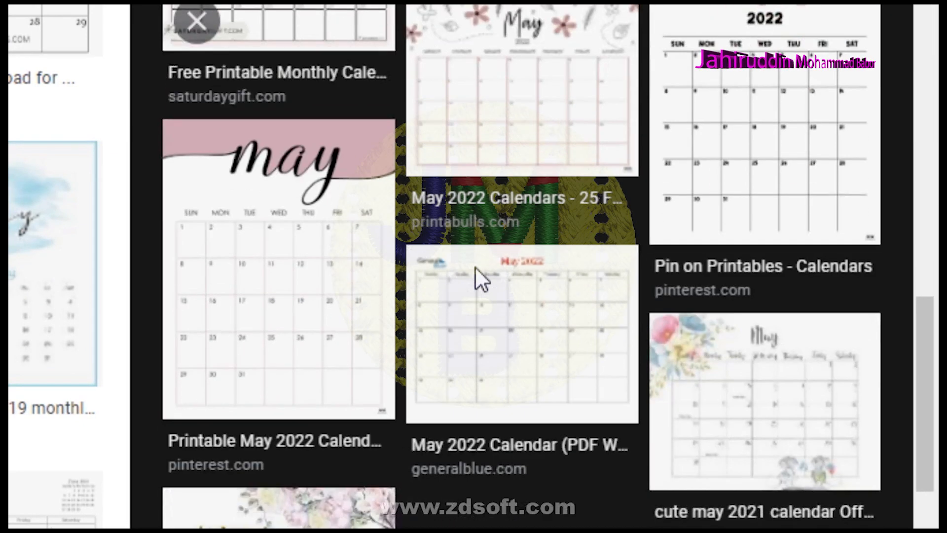
Save the previewed SVR Infotech May 2022 grid calendar image in Downloads under the name calender
left_click(475, 269)
right_click(461, 224)
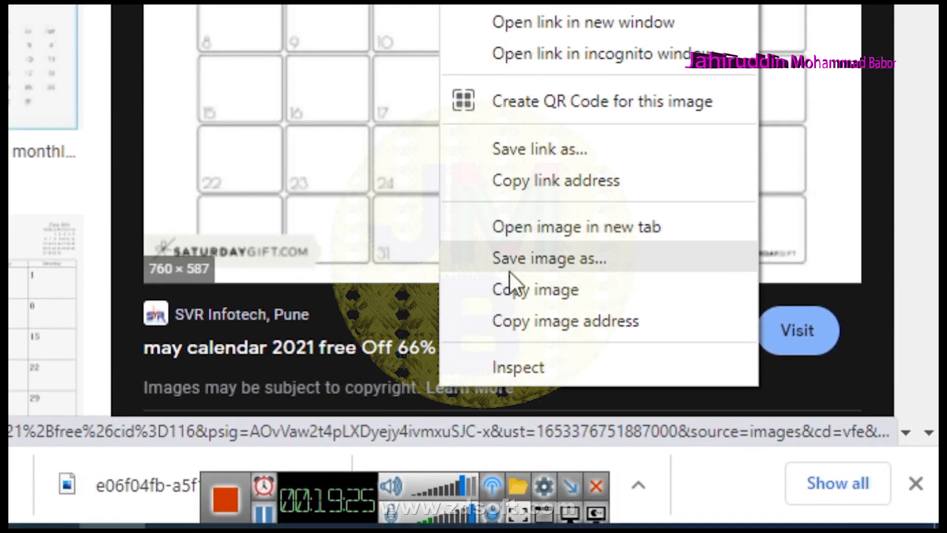
left_click(510, 271)
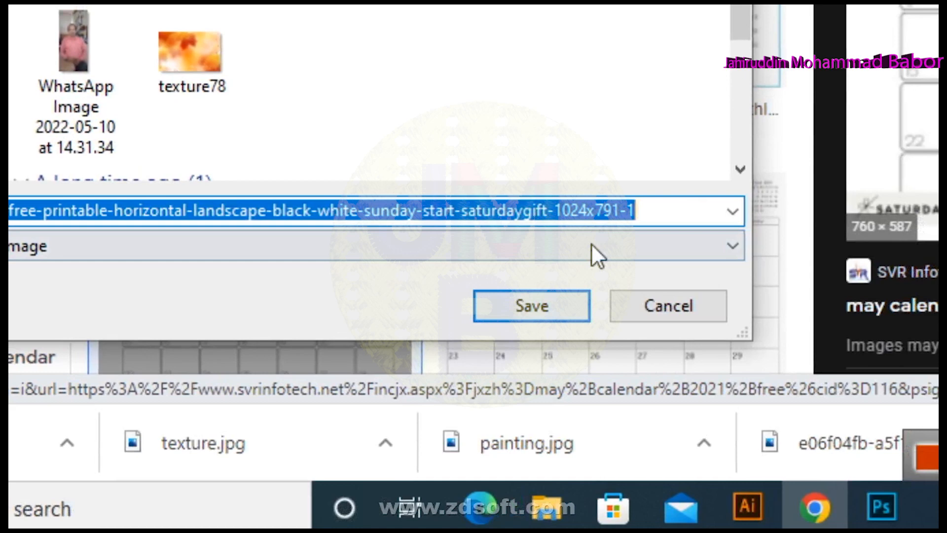
left_click(890, 216)
left_click_drag(488, 261, 460, 261)
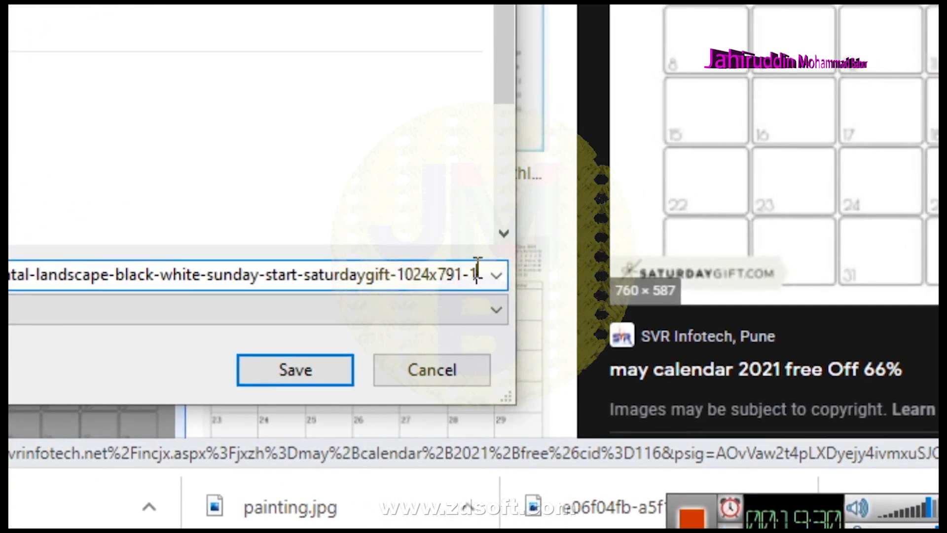
key("ctrl+a")
type("c")
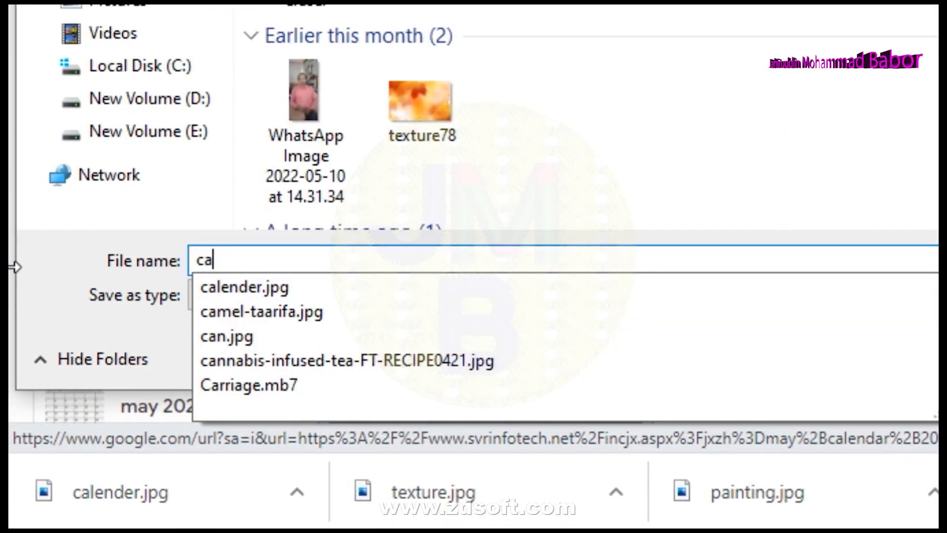
key("Return")
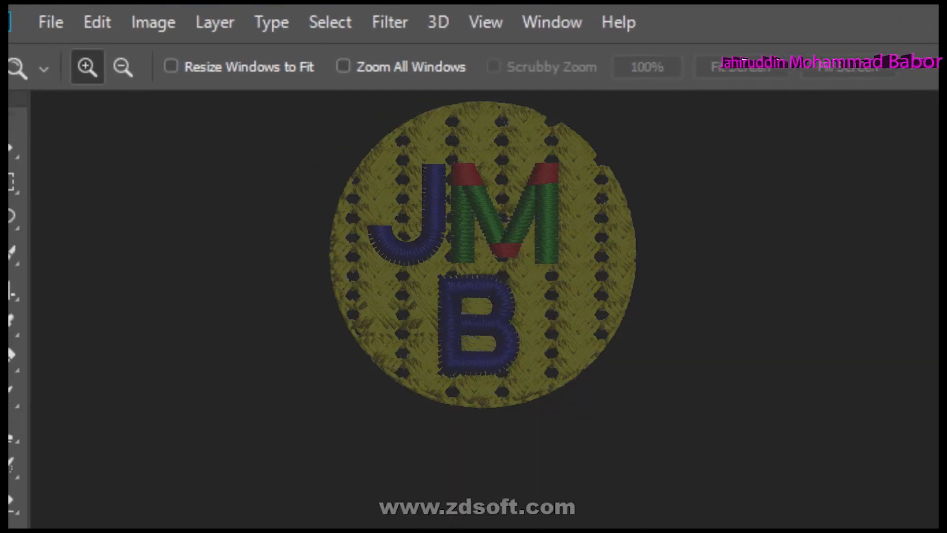
Open the grid-style calender image from the Downloads folder in Photoshop
left_click(47, 22)
left_click(49, 78)
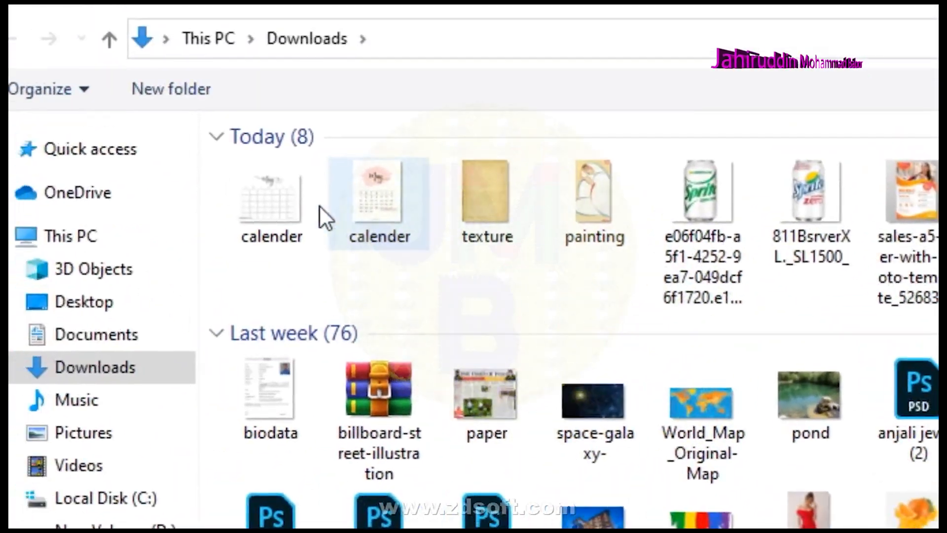
left_click(277, 202)
left_click(498, 273)
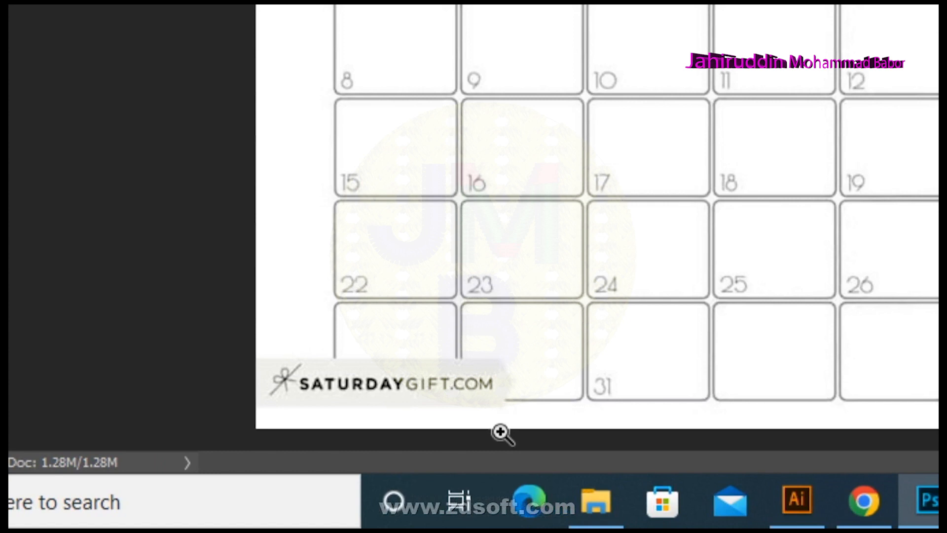
Select the SATURDAYGIFT.COM watermark strip over the calendar's bottom row and replace it with white
left_click(544, 395)
left_click_drag(562, 348, 761, 153)
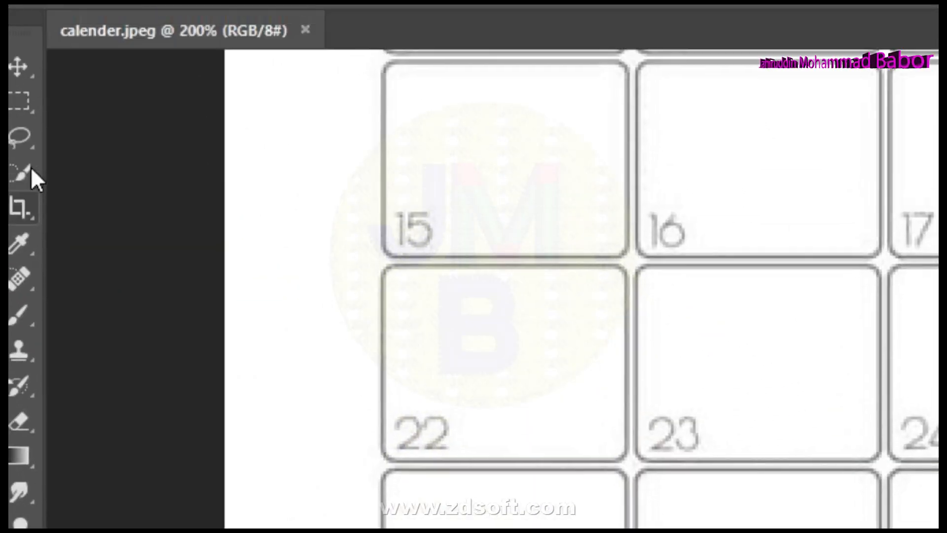
left_click(19, 102)
left_click_drag(229, 264, 761, 388)
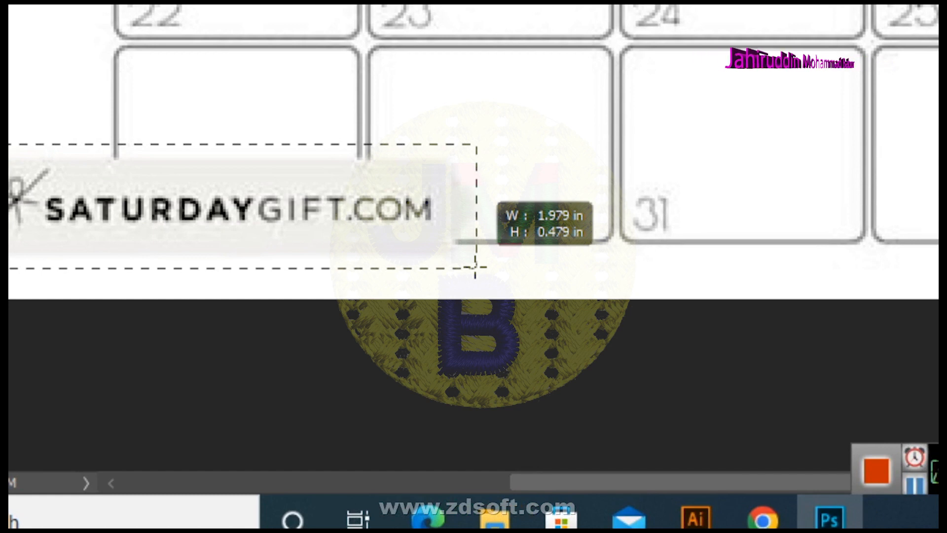
left_click_drag(475, 266, 475, 267)
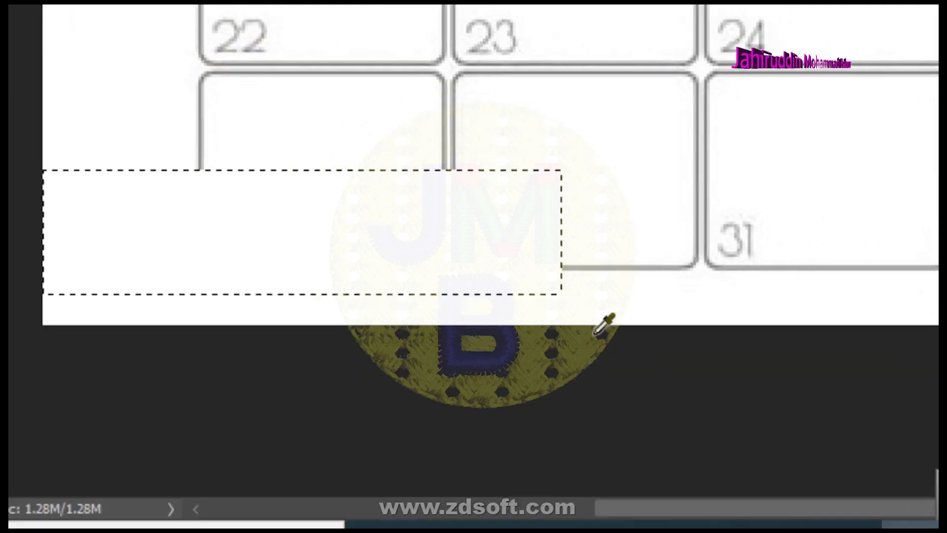
key("i")
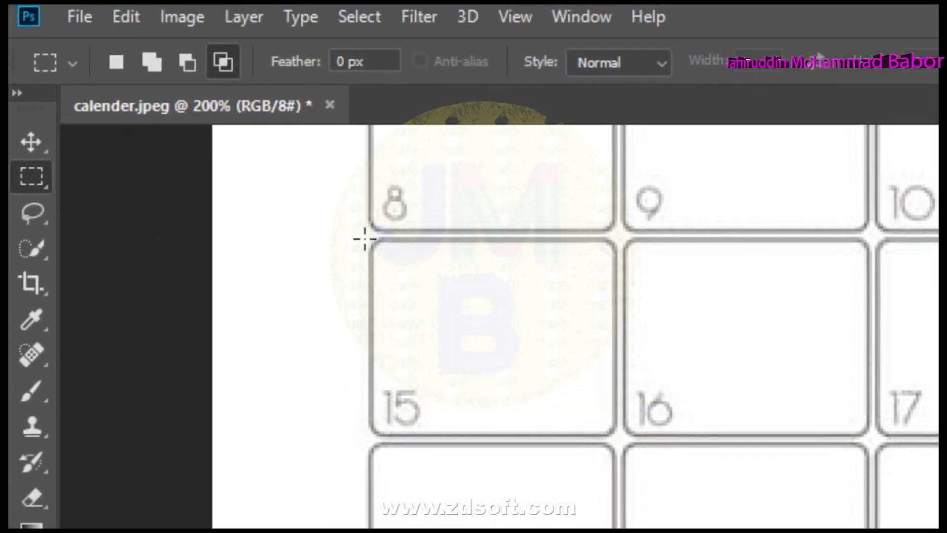
Copy the 15 cell over the first two cells of the bottom row and merge the copies into the background
left_click_drag(287, 52, 460, 232)
left_click_drag(508, 289, 586, 312)
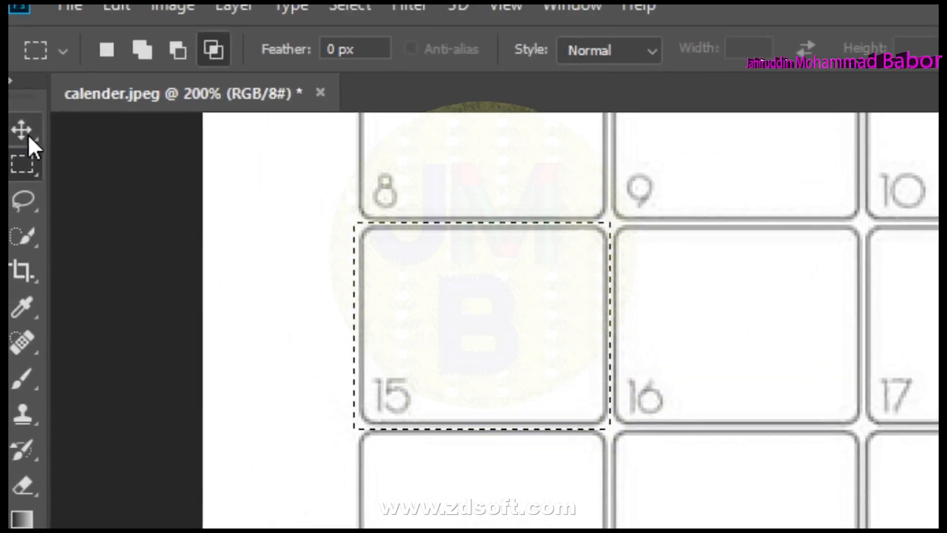
left_click(25, 132)
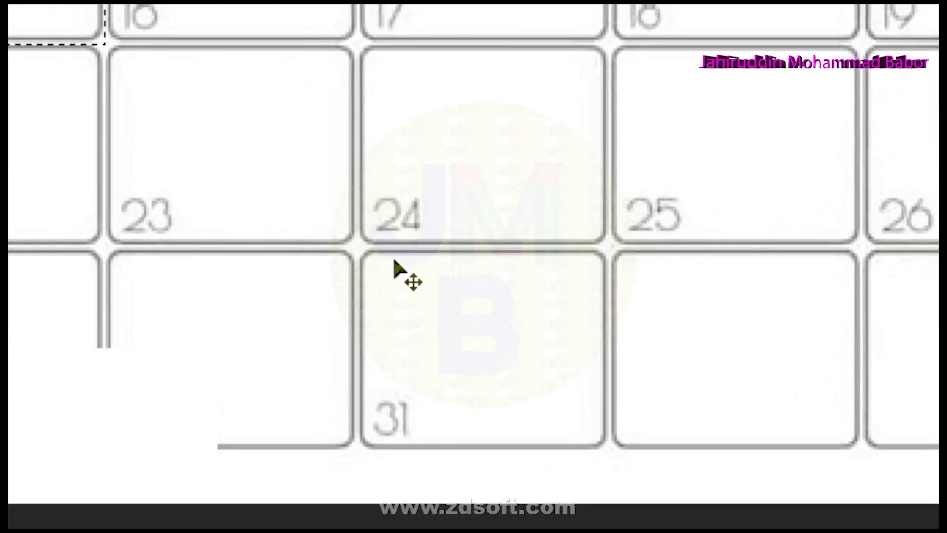
left_click_drag(442, 193, 667, 312)
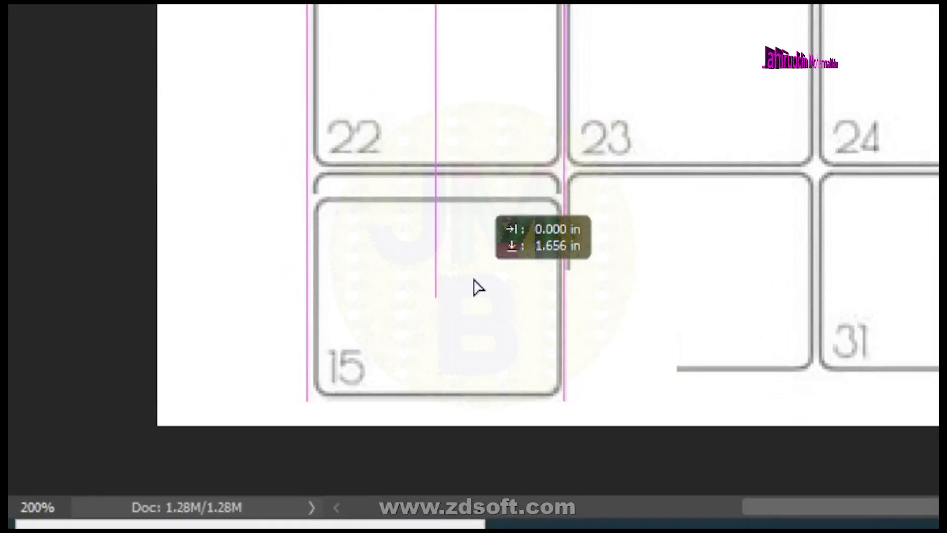
left_click_drag(538, 271, 582, 270)
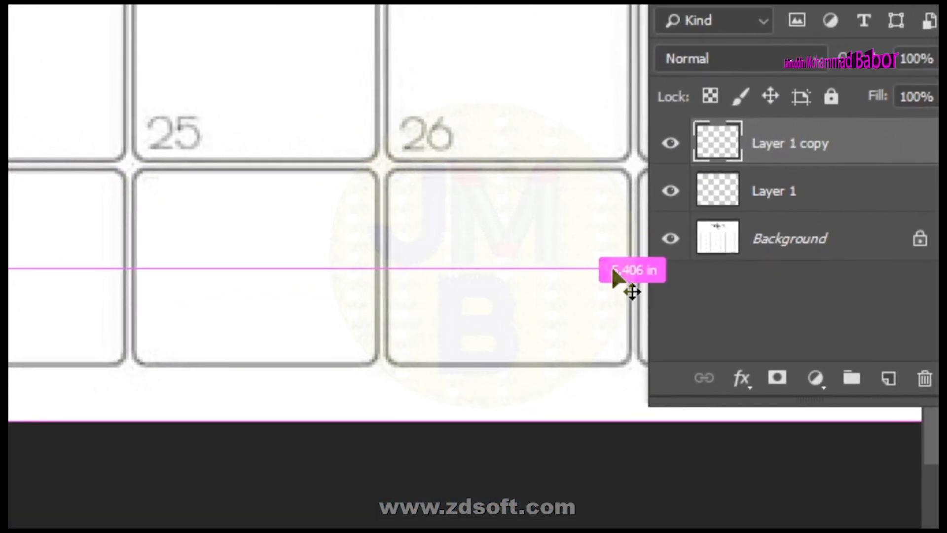
key("ctrl+e")
key("ctrl+e")
Erase the copied number 15 from the first two cells of the calendar's bottom row
key("z")
left_click(380, 238)
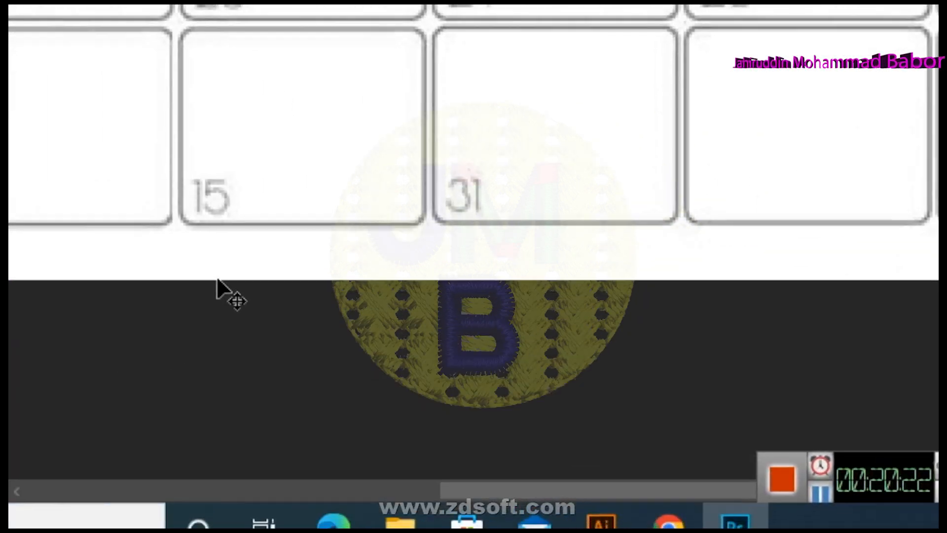
left_click(32, 173)
left_click_drag(270, 264, 355, 270)
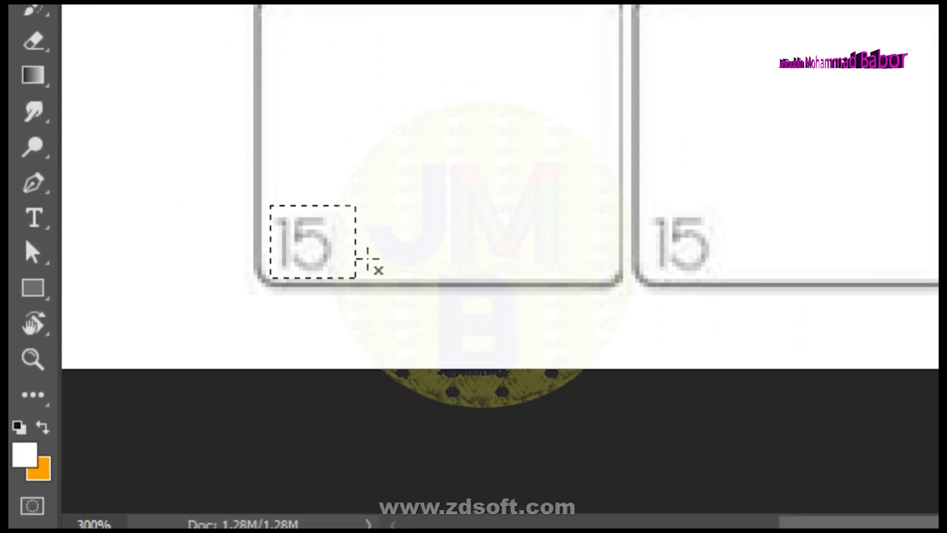
key("ctrl+d")
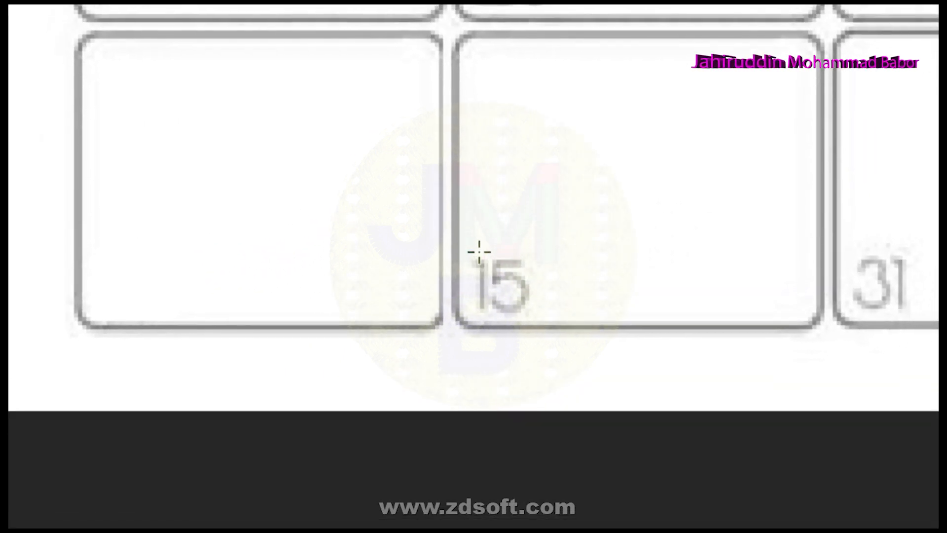
left_click_drag(651, 214, 733, 300)
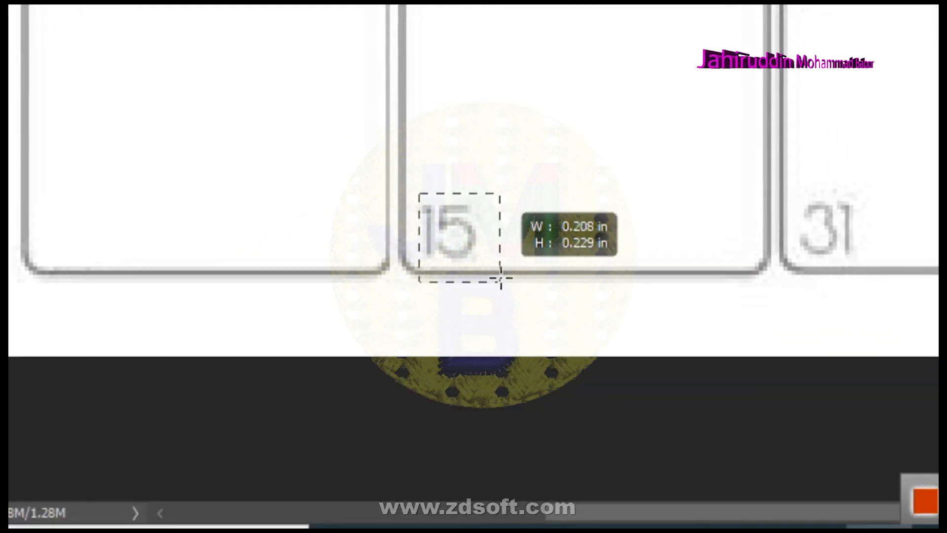
left_click_drag(501, 279, 514, 267)
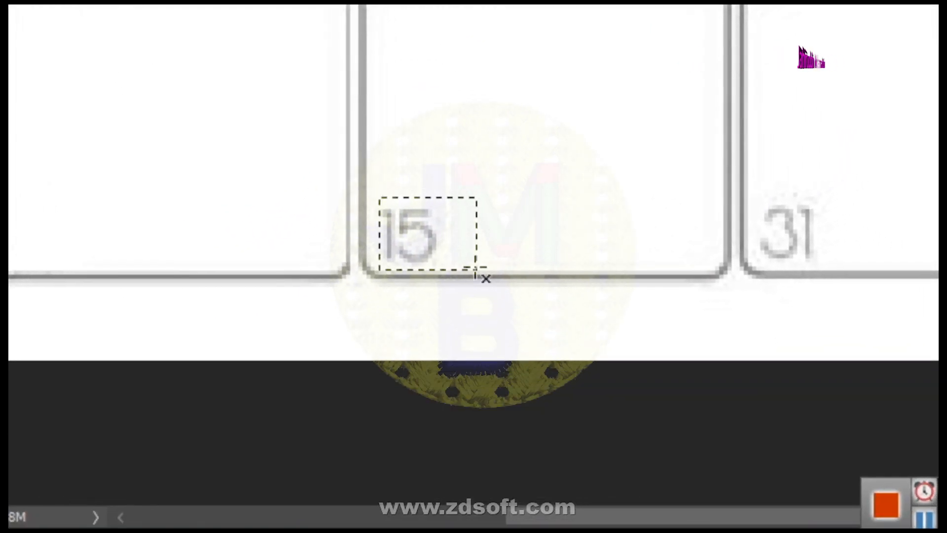
key("ctrl+d")
Inspect the rebuilt bottom-row cells up close and compare them with the numbered cells around them
left_click(584, 285, "ctrl+alt")
left_click(584, 286, "ctrl+alt")
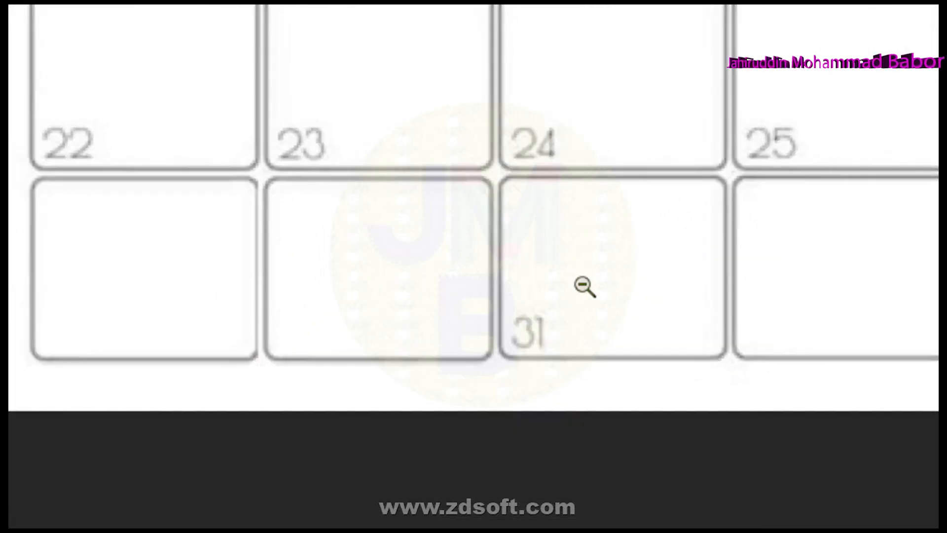
left_click(542, 279, "ctrl+alt")
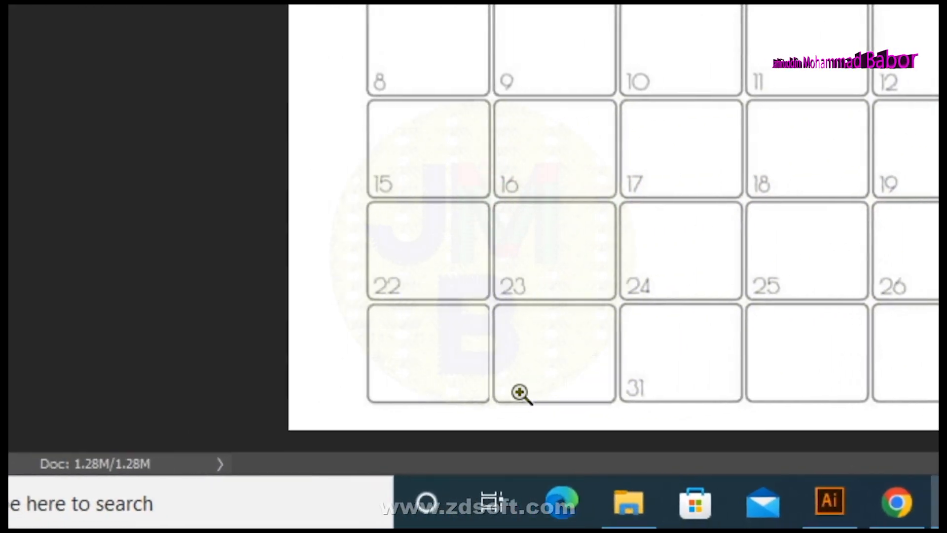
left_click(412, 392, "ctrl")
left_click(298, 364, "ctrl")
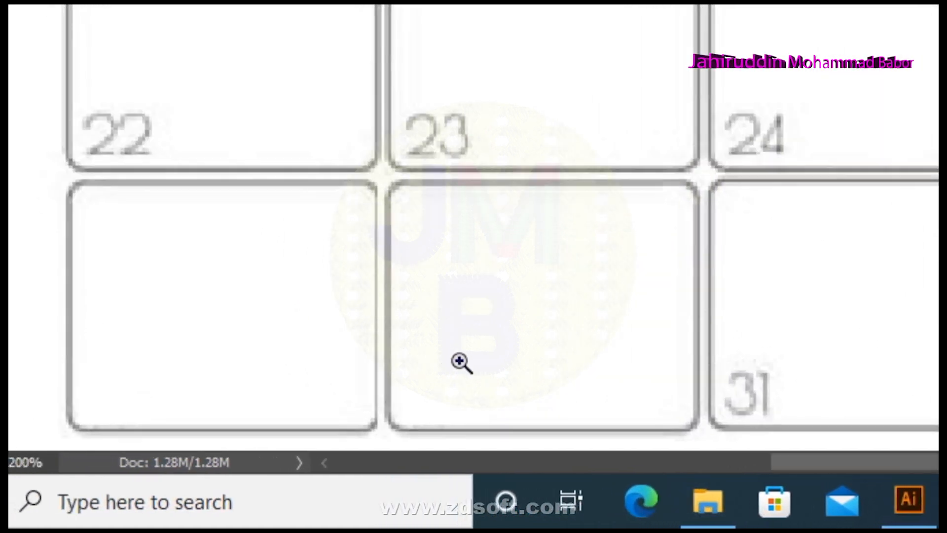
left_click_drag(237, 301, 399, 111)
left_click_drag(567, 199, 485, 290)
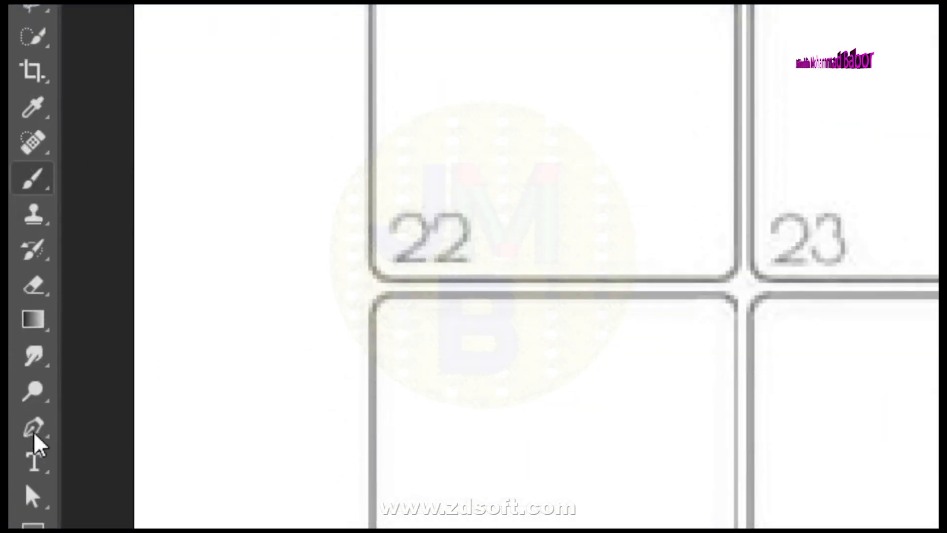
left_click(34, 440)
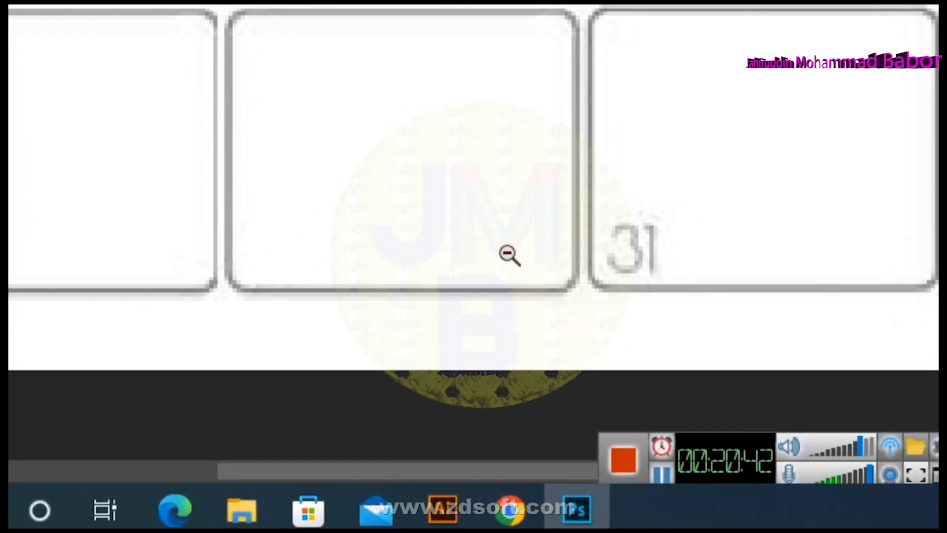
left_click(507, 254, "alt")
left_click(507, 254, "alt")
Try to crop the calendar by raising its lower edge
left_click_drag(679, 65, 429, 142)
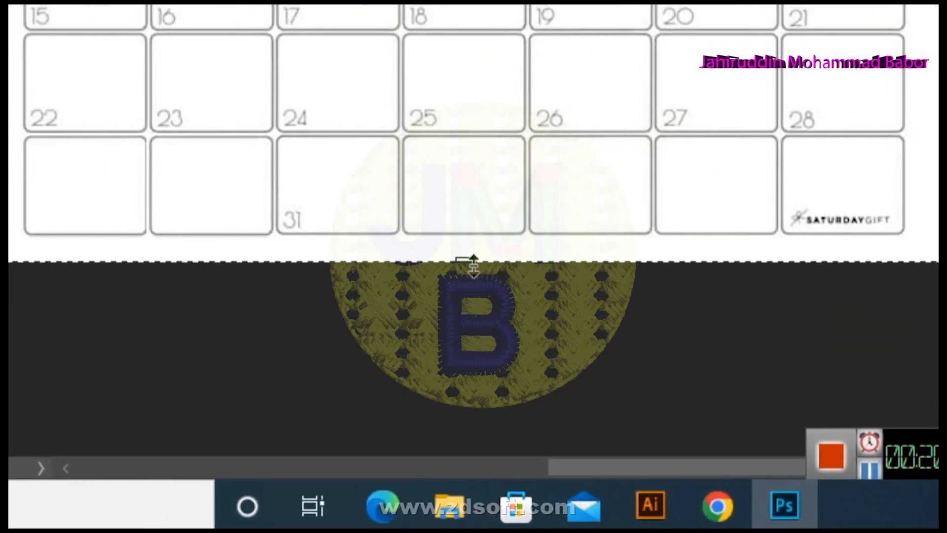
left_click_drag(474, 266, 475, 215)
left_click(500, 59)
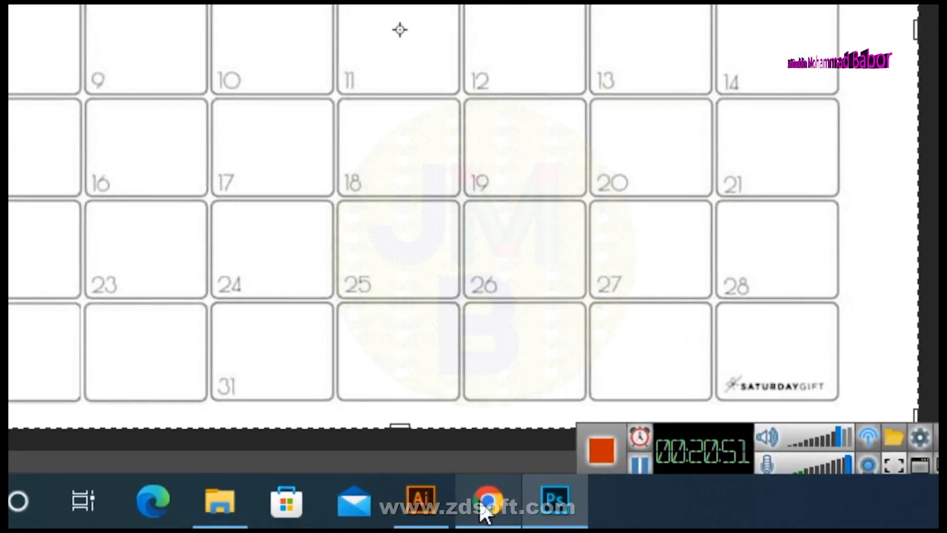
Switch to Chrome and look through the related calendar images, previewing the sales.sp.gov.br and iMOM May calendars
left_click(482, 508)
scroll(552, 251, "down", 7)
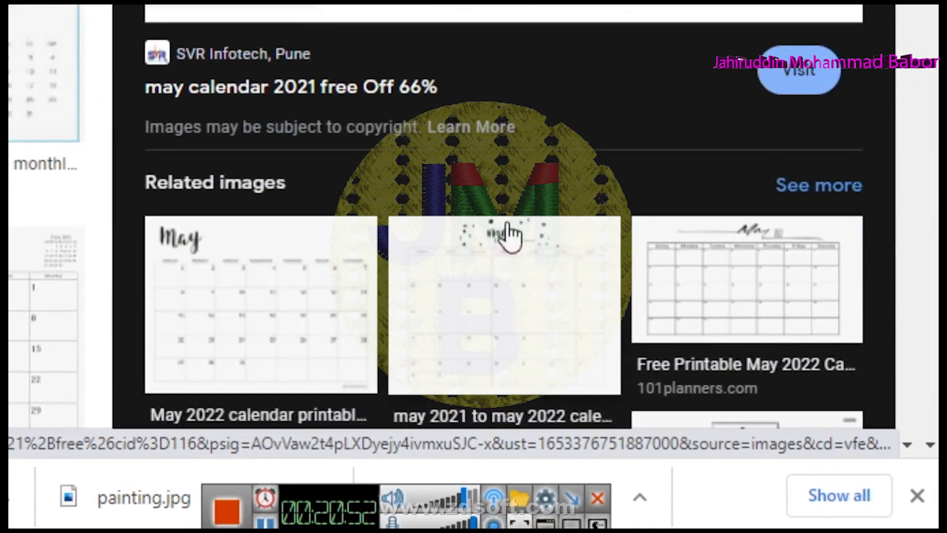
scroll(522, 212, "up", 5)
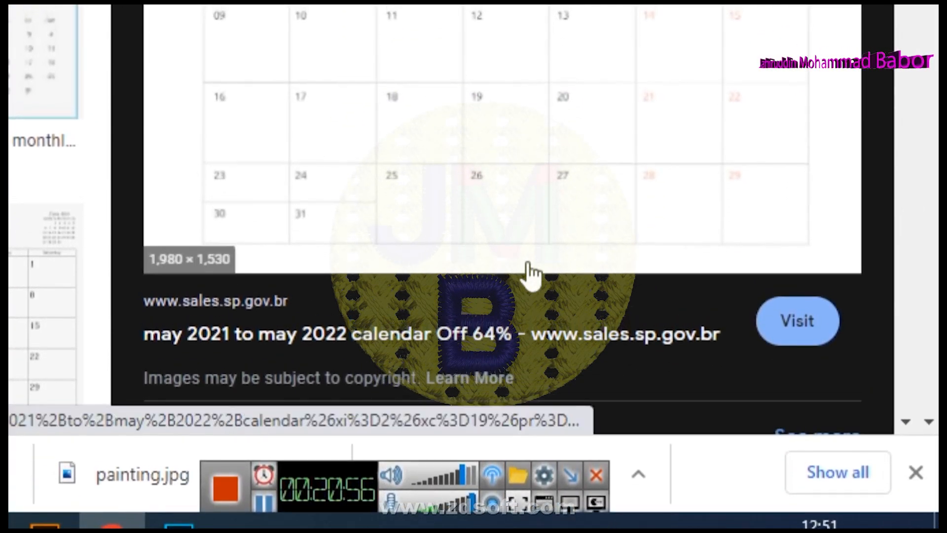
scroll(528, 272, "down", 6)
scroll(530, 282, "down", 5)
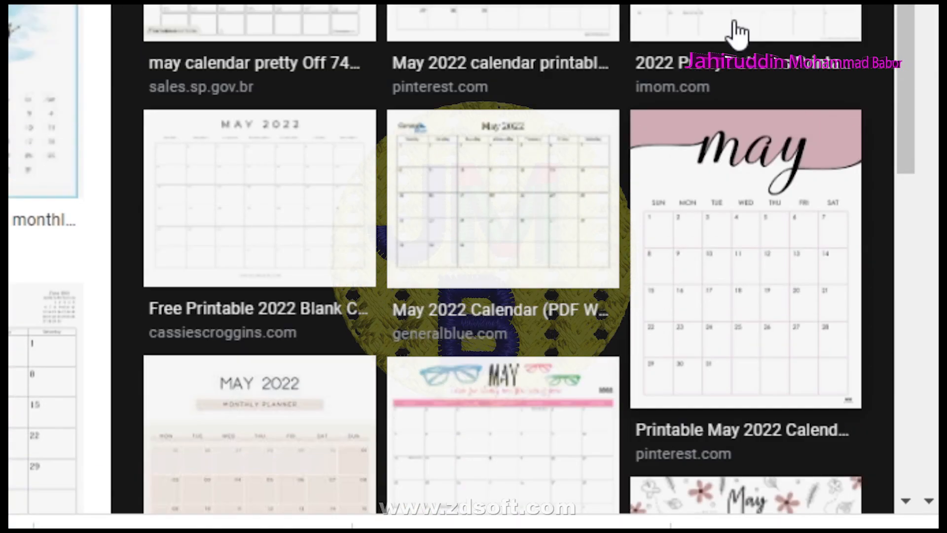
left_click(735, 34)
scroll(744, 296, "down", 5)
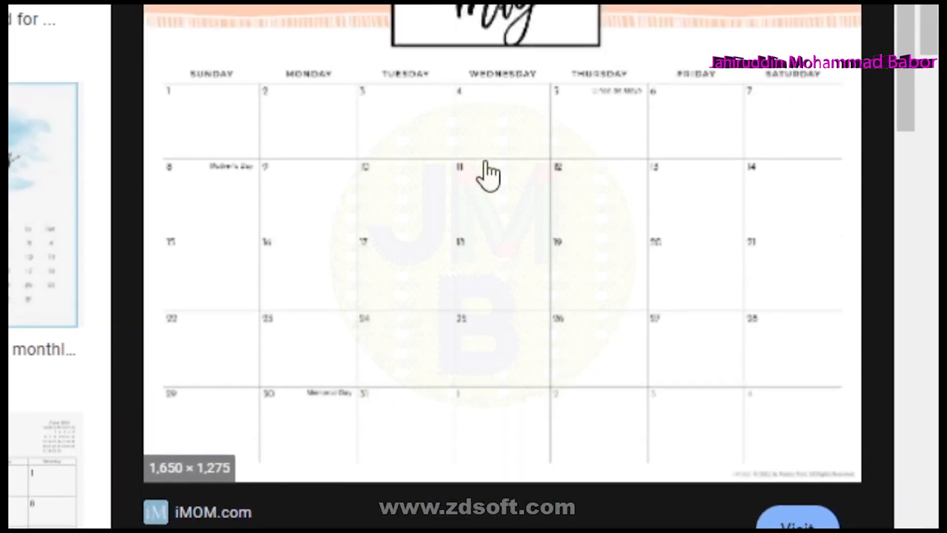
scroll(493, 276, "down", 8)
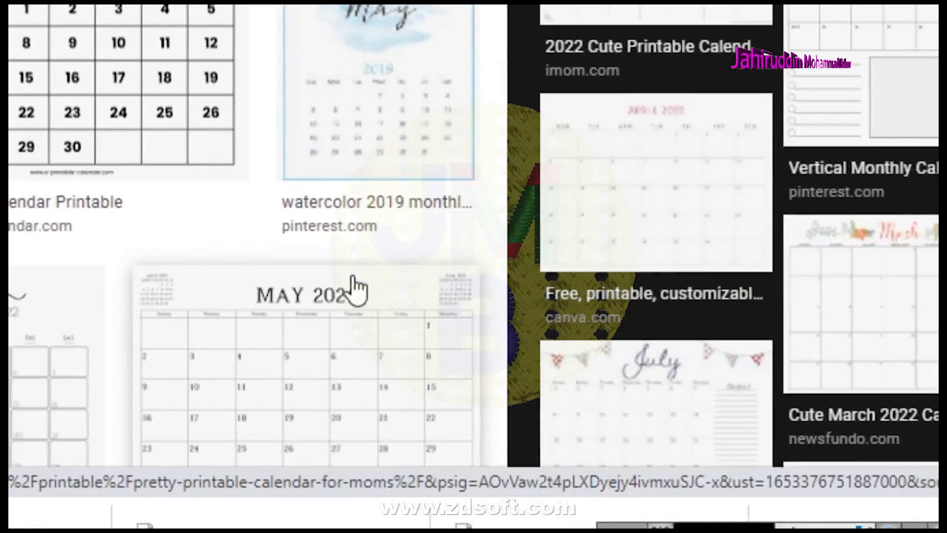
Preview the Pinterest July calendar with a notes column, browse its related images, and preview the Elegant 2020 July grid calendar
scroll(523, 315, "down", 1)
left_click(651, 313)
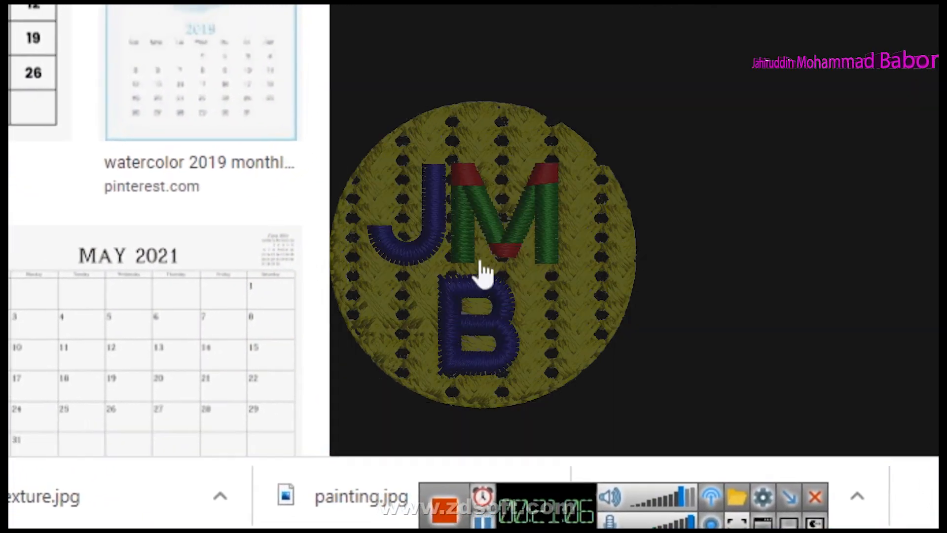
scroll(482, 271, "up", 5)
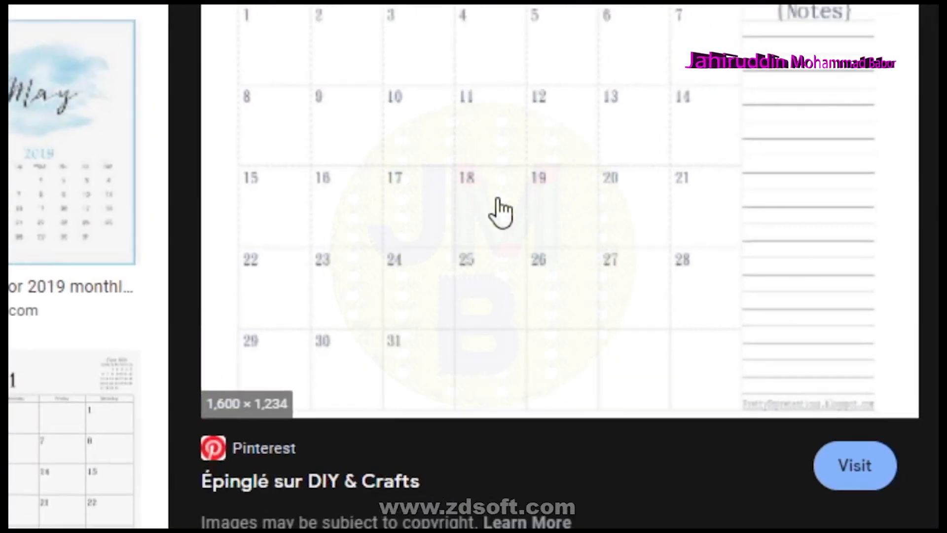
scroll(488, 345, "up", 4)
right_click(489, 74)
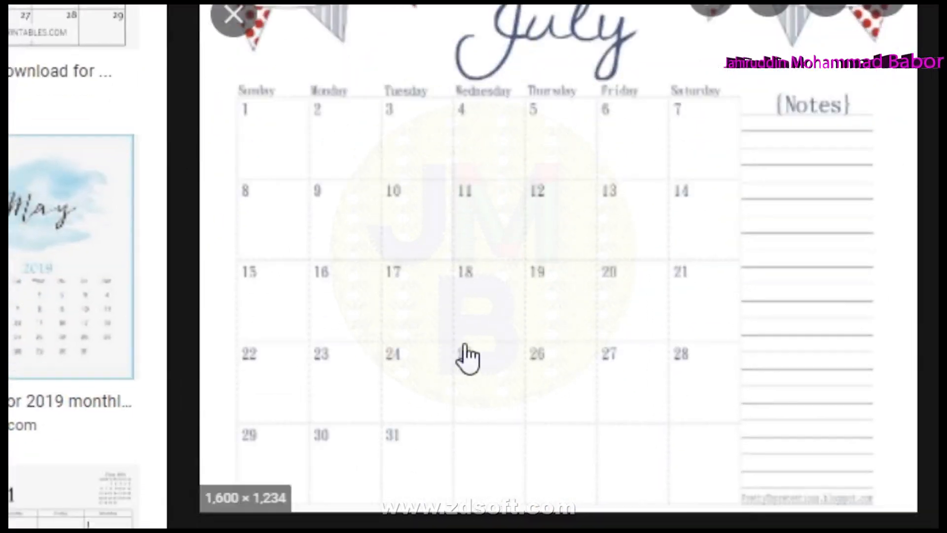
scroll(467, 358, "down", 10)
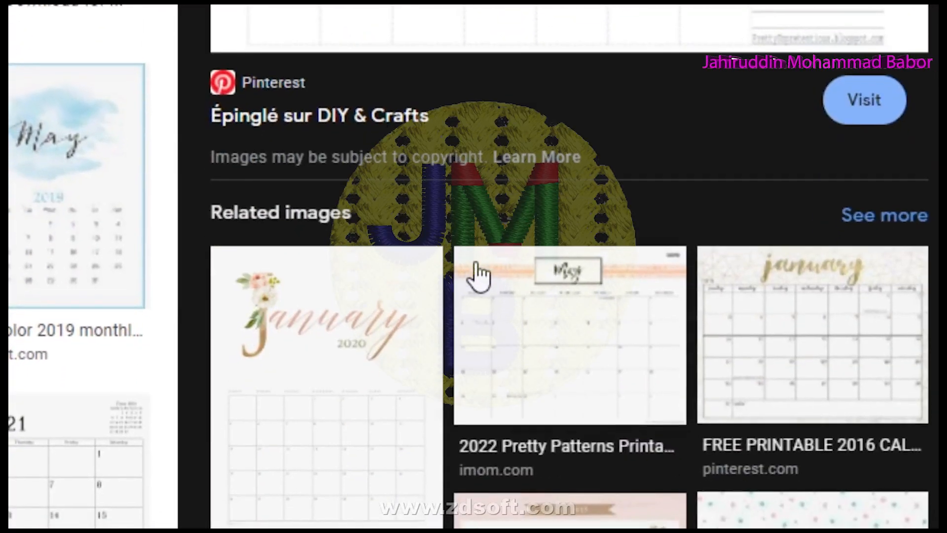
scroll(477, 280, "down", 15)
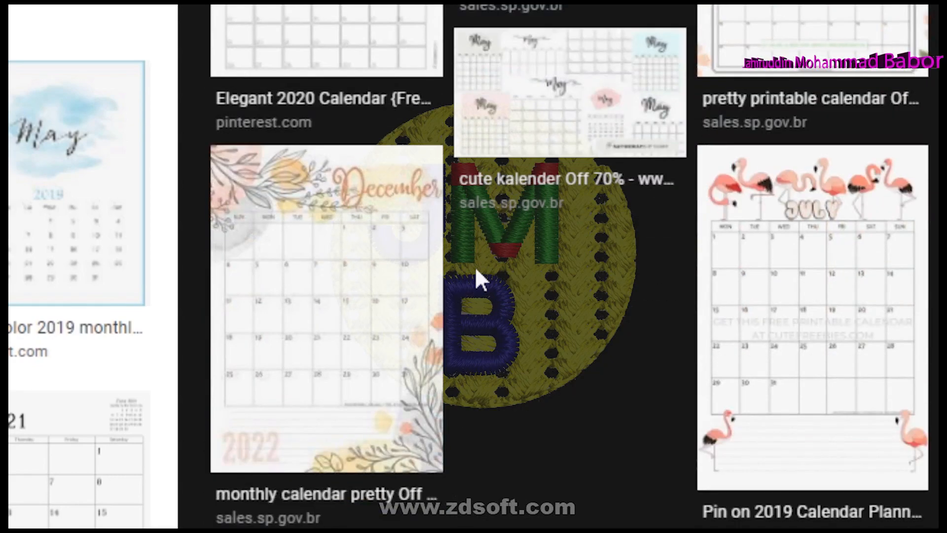
scroll(481, 281, "up", 20)
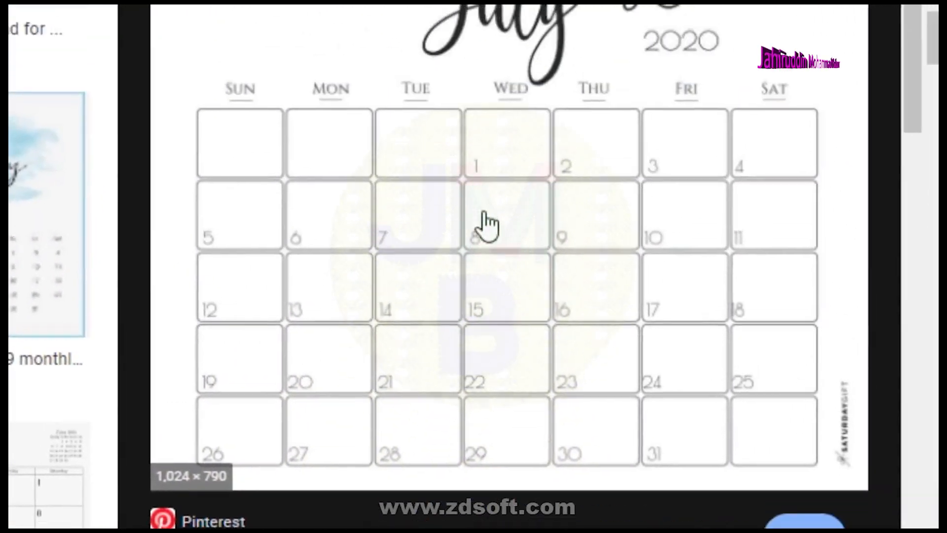
Save the previewed Elegant 2020 July calendar image in Downloads, replacing the existing calender.jpg
right_click(580, 8)
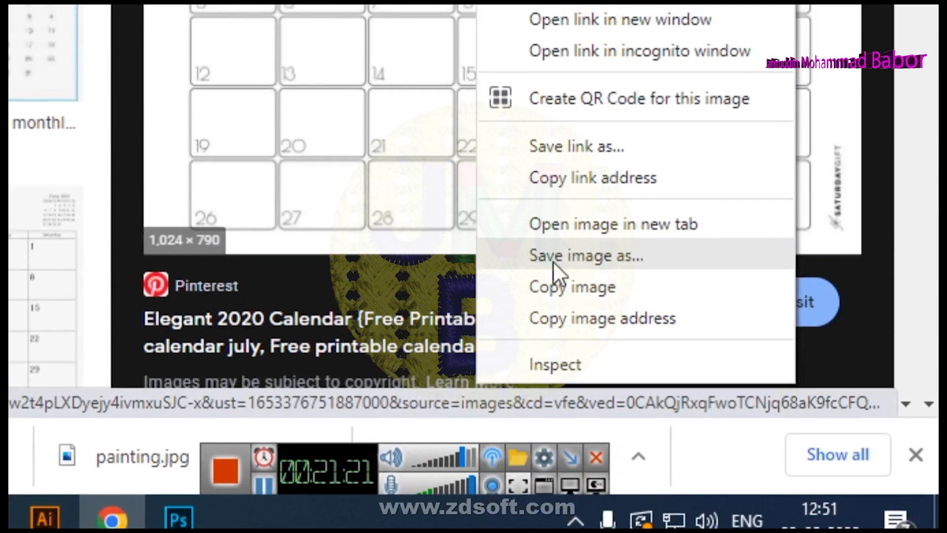
left_click(552, 261)
left_click(327, 232)
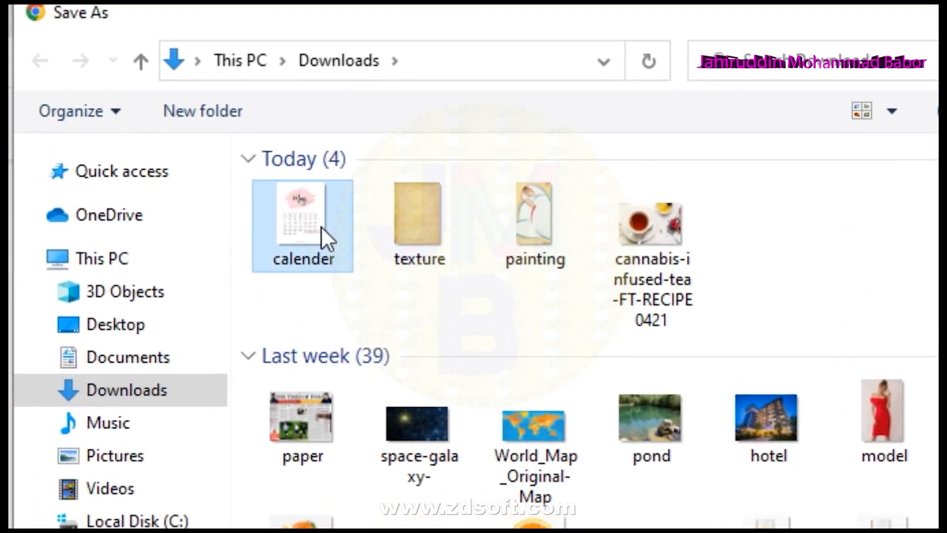
left_click(548, 412)
left_click(814, 106)
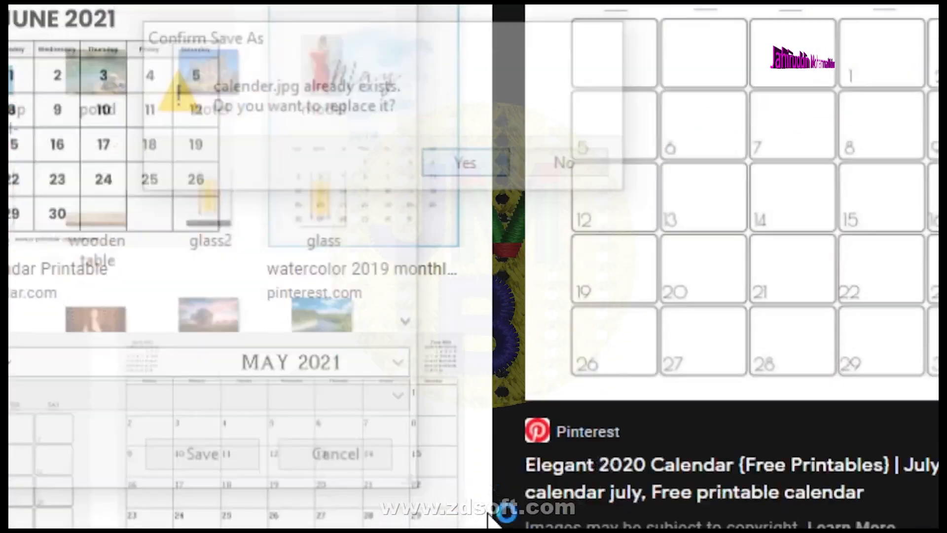
Switch back to Photoshop and close the edited calender.jpeg without saving it
left_click(493, 520)
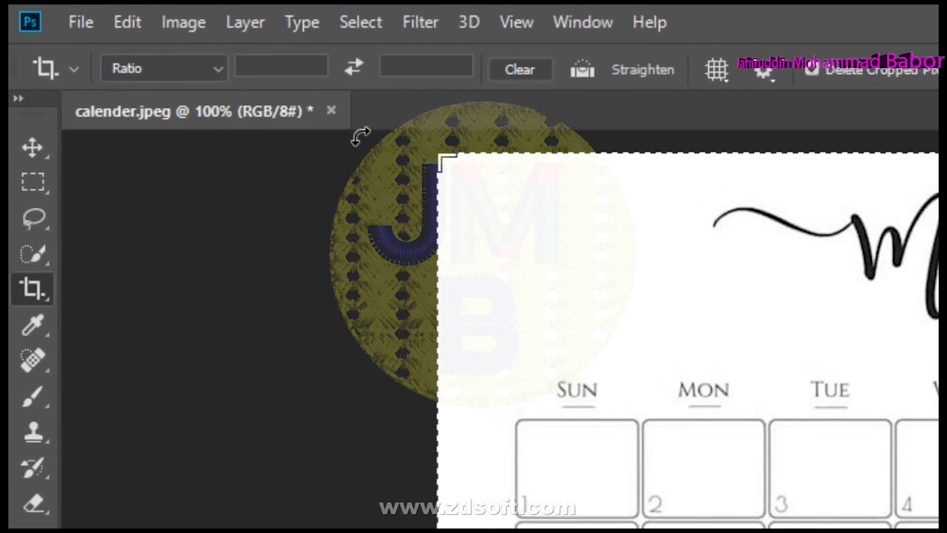
left_click(329, 110)
left_click(516, 264)
Open the newly saved calender.jpg with the July 2020 grid from the Downloads folder
left_click(81, 22)
left_click(126, 78)
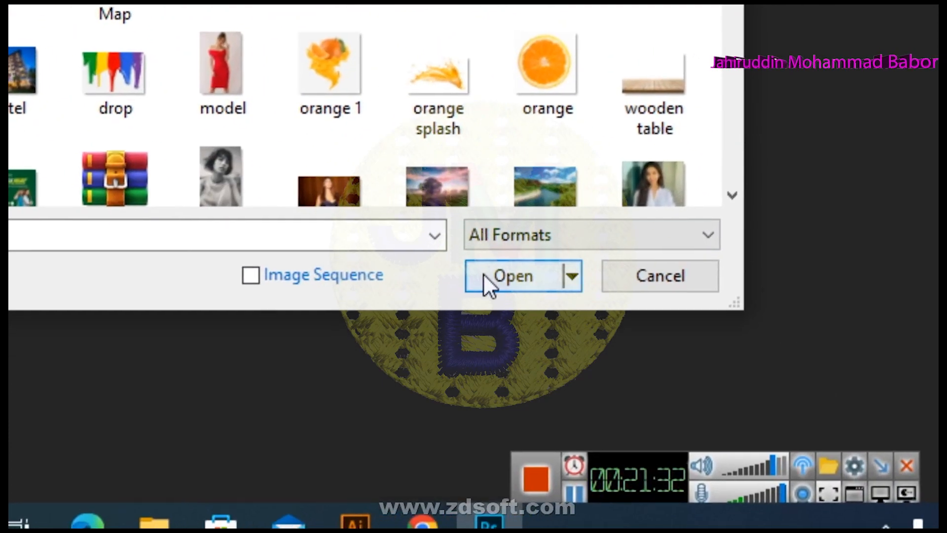
left_click(740, 520)
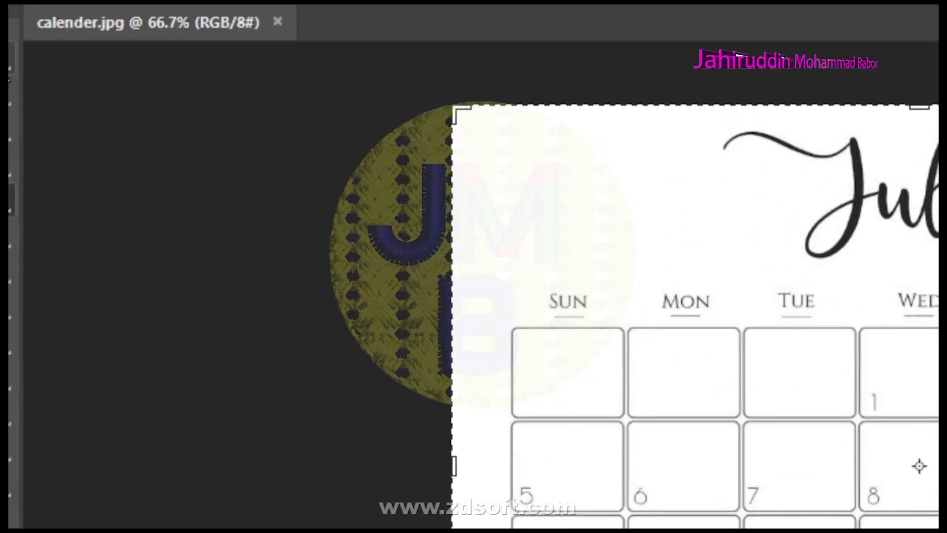
Apply the crop and erase the vertical SATURDAYGIFT logo from the calendar's lower-right margin
left_click(31, 10)
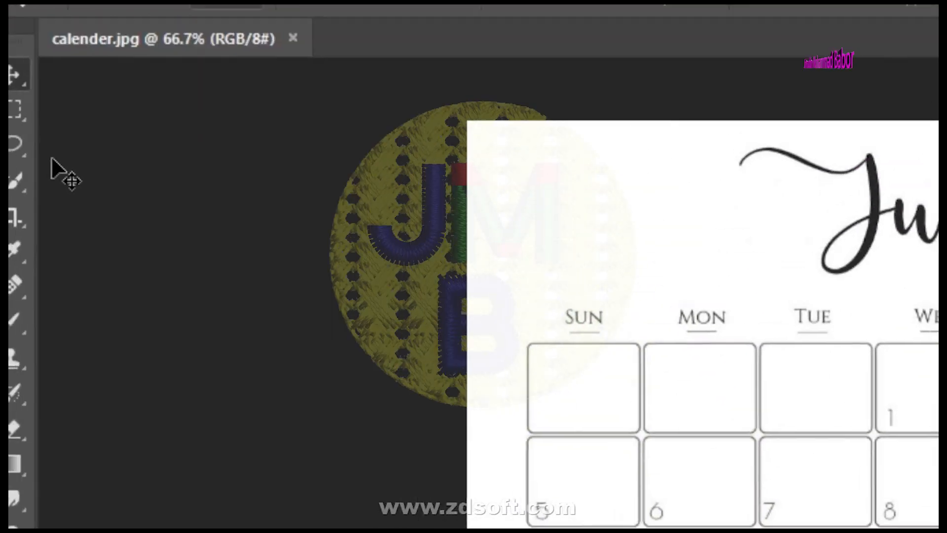
left_click(15, 109)
left_click_drag(484, 271, 496, 388)
left_click_drag(444, 220, 485, 390)
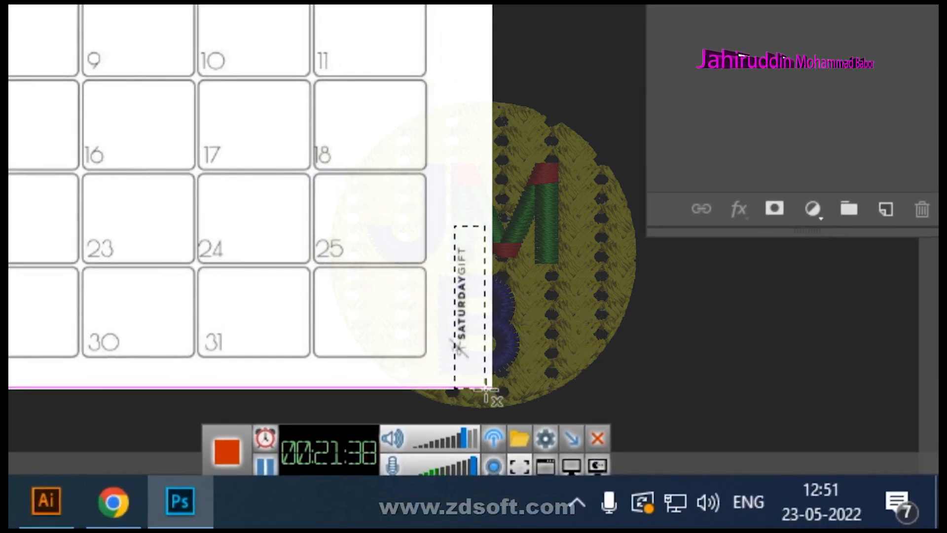
key("Delete")
key("ctrl+d")
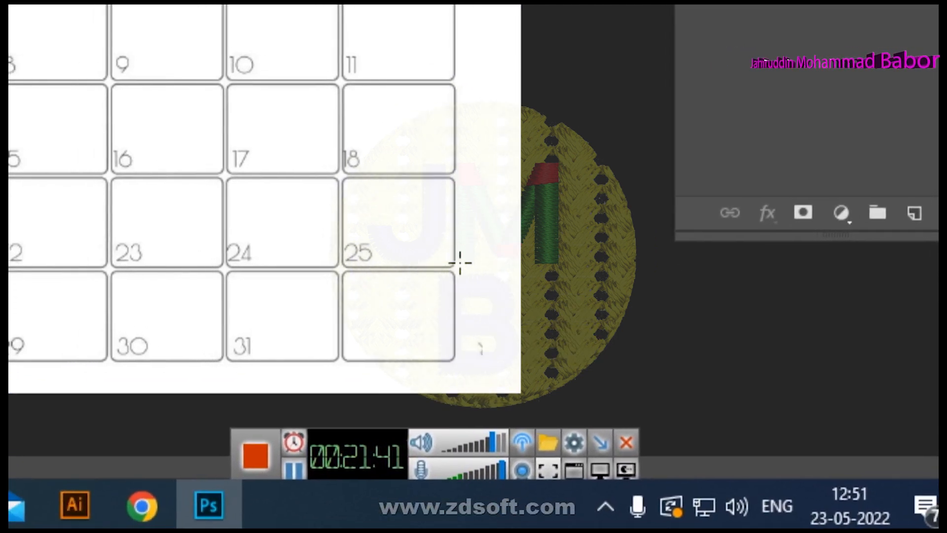
Select the leftover logo speck beside the calendar's last row and delete it
left_click_drag(458, 270, 470, 291)
key("ctrl+d")
left_click_drag(497, 377, 469, 274)
key("Delete")
key("ctrl+d")
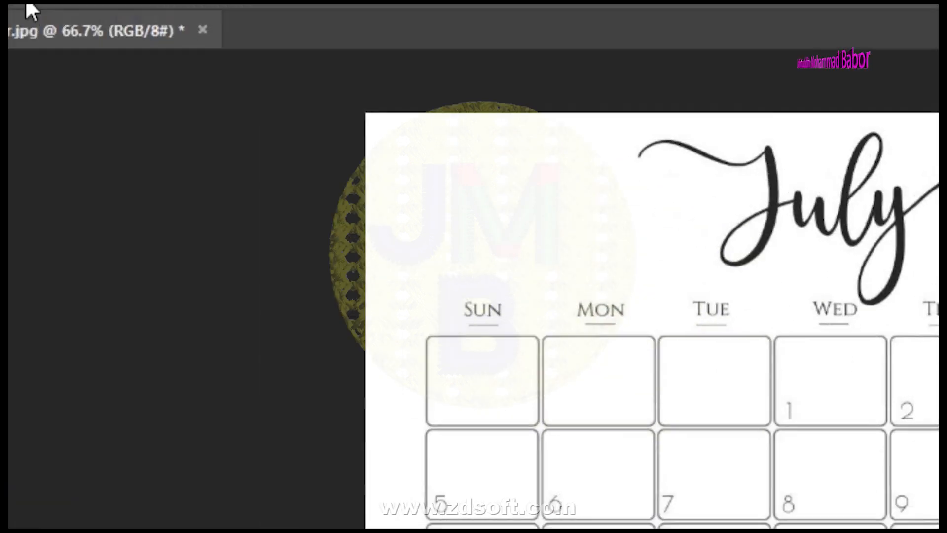
Save the edited calendar image as a JPEG at Maximum quality 12
left_click(65, 20)
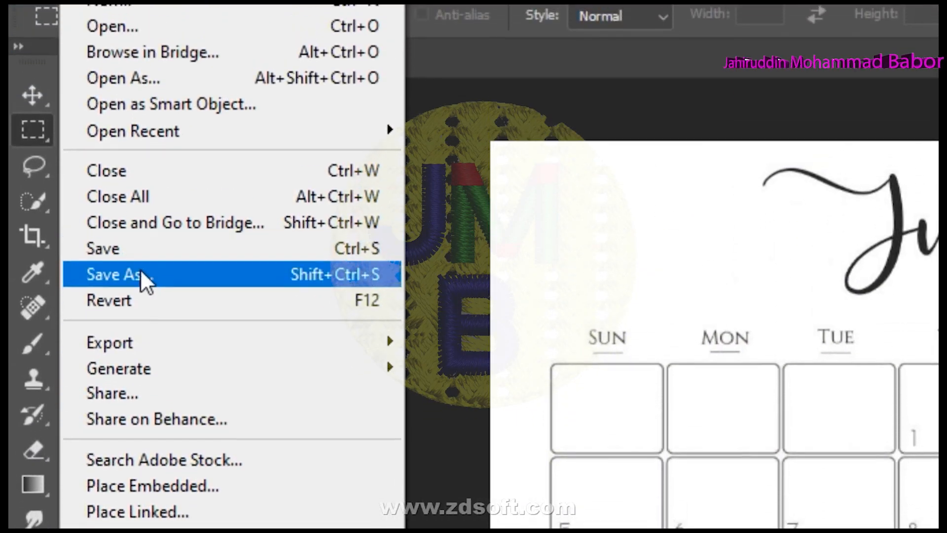
left_click(141, 265)
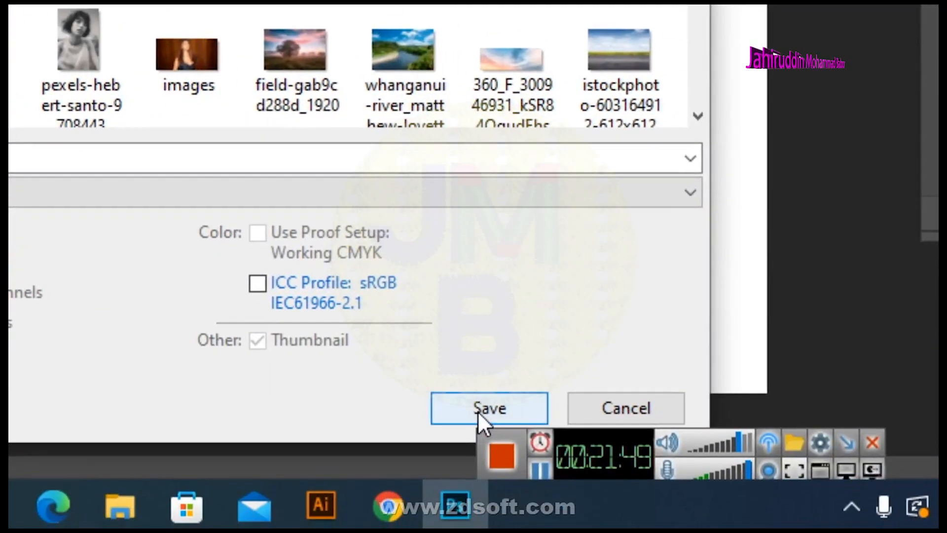
left_click(478, 411)
left_click(291, 35)
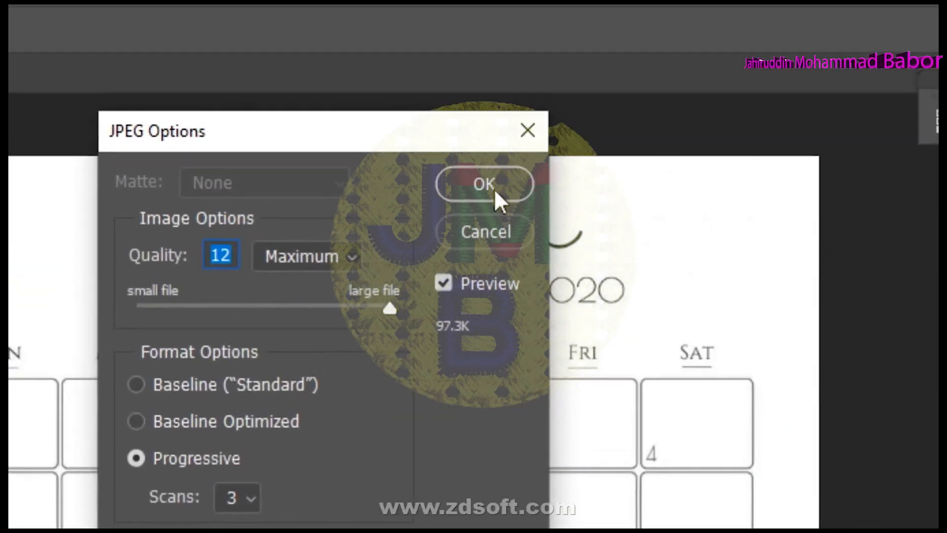
left_click(485, 184)
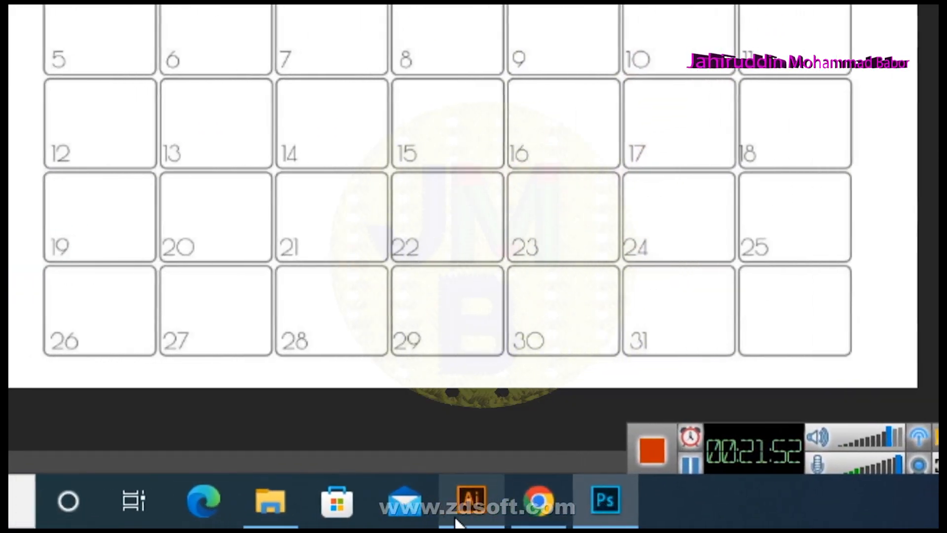
Switch to Illustrator and choose the calender image to place as a linked file
mouse_move(481, 518)
left_click(486, 416)
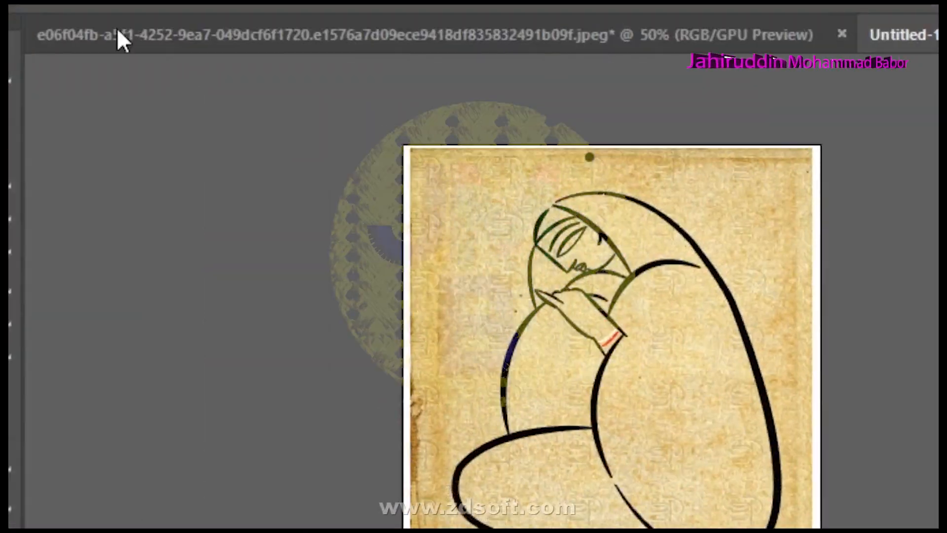
left_click(81, 23)
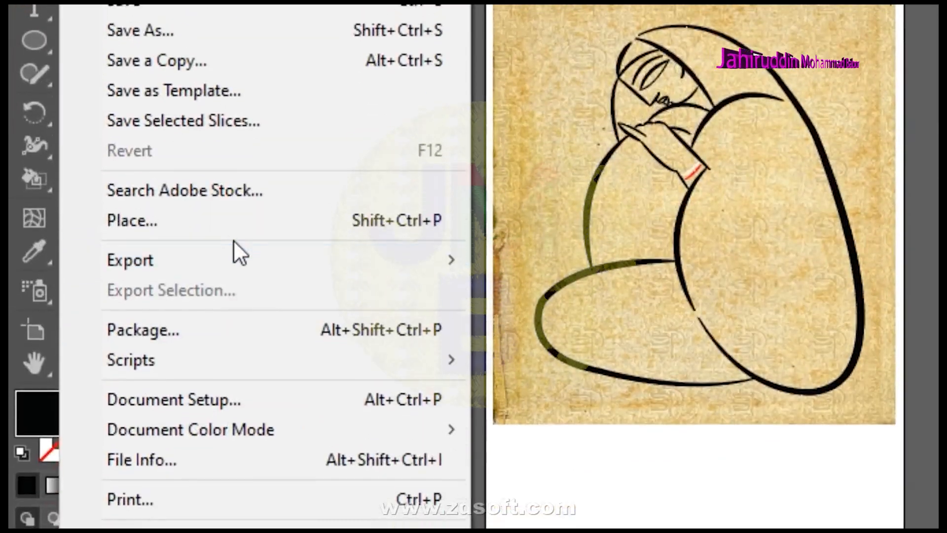
left_click(133, 255)
left_click(262, 168)
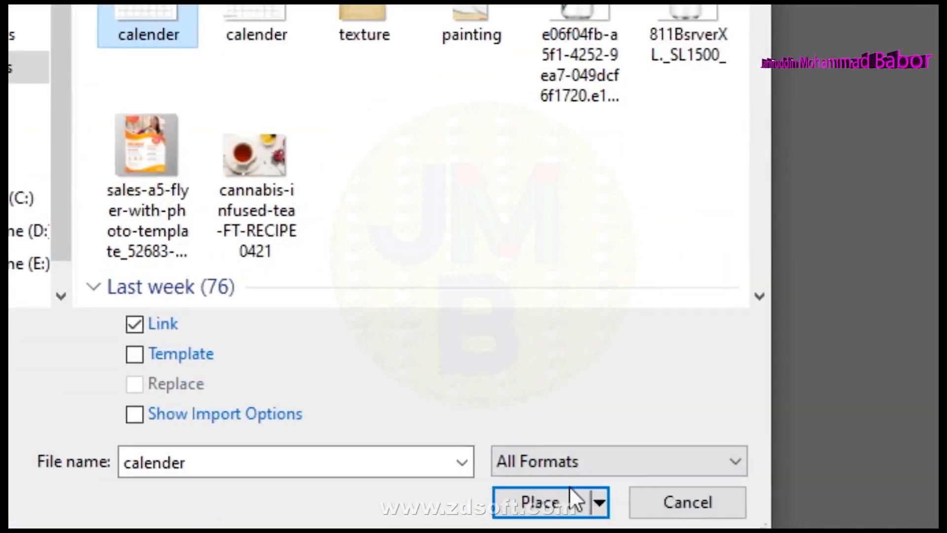
left_click(446, 388)
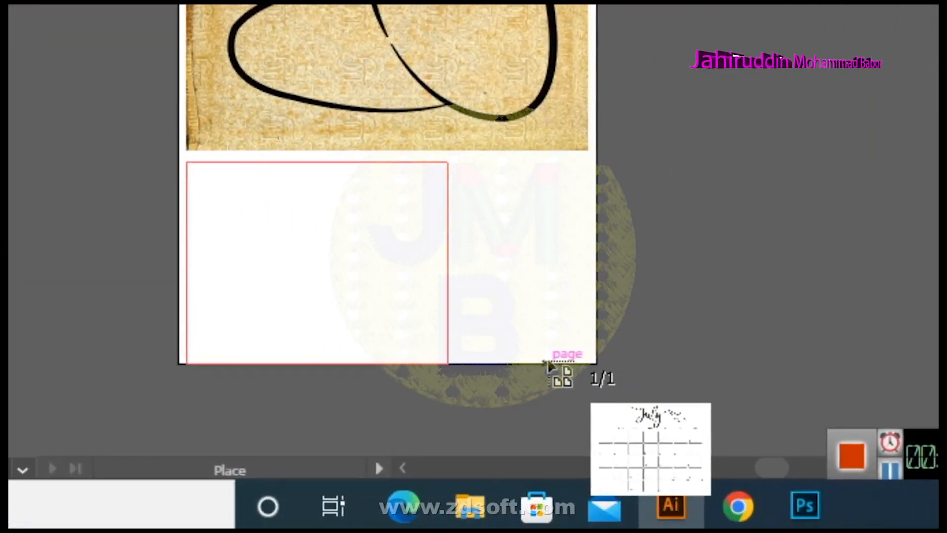
Place the calendar in the blank area below the painting and widen it to match the painting's width
mouse_move(548, 362)
left_mouse_down()
mouse_move(536, 343)
mouse_move(549, 354)
left_mouse_up()
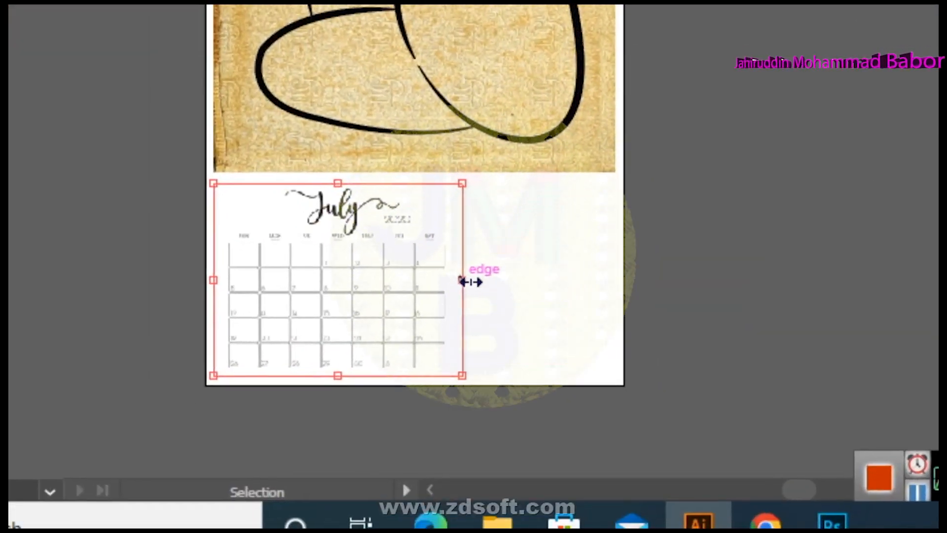
left_click_drag(469, 279, 493, 269)
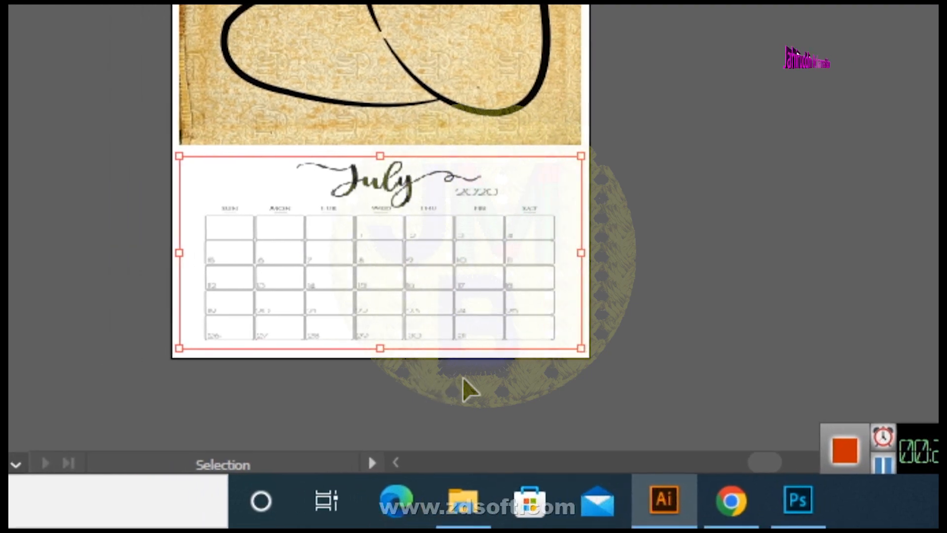
left_click(464, 378)
Inspect the placed calendar's heading and date grid up close
key("z")
left_click(522, 279)
left_click(522, 277)
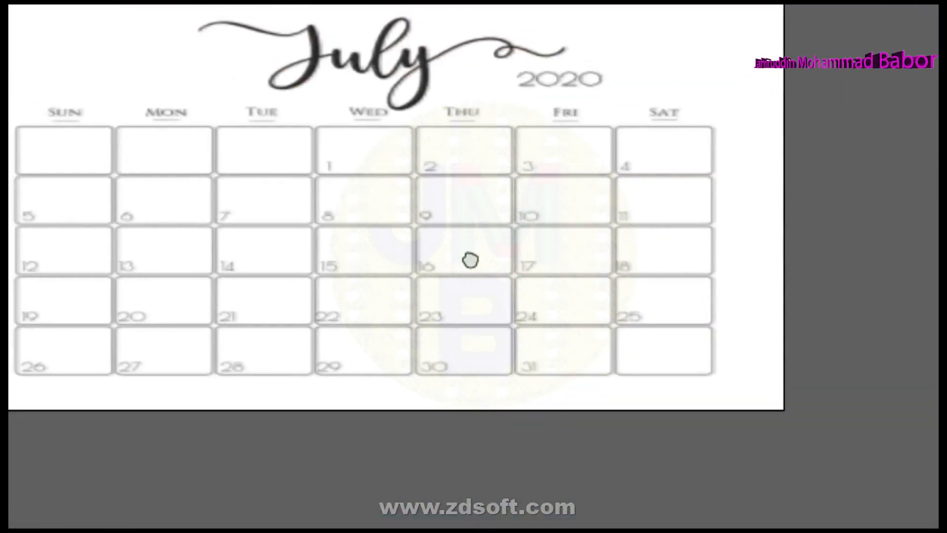
left_click_drag(469, 260, 474, 345)
left_click(483, 302)
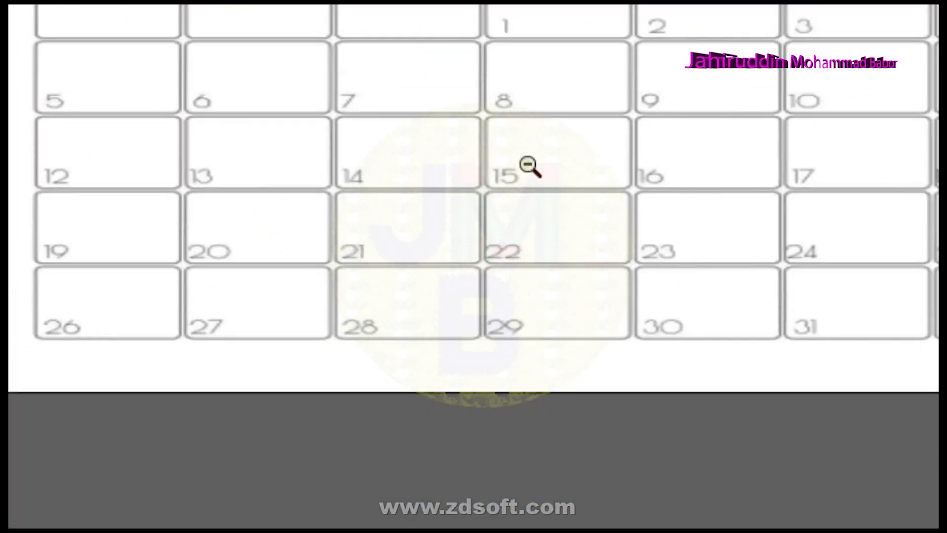
left_click(511, 197, "alt")
left_click(470, 261, "alt")
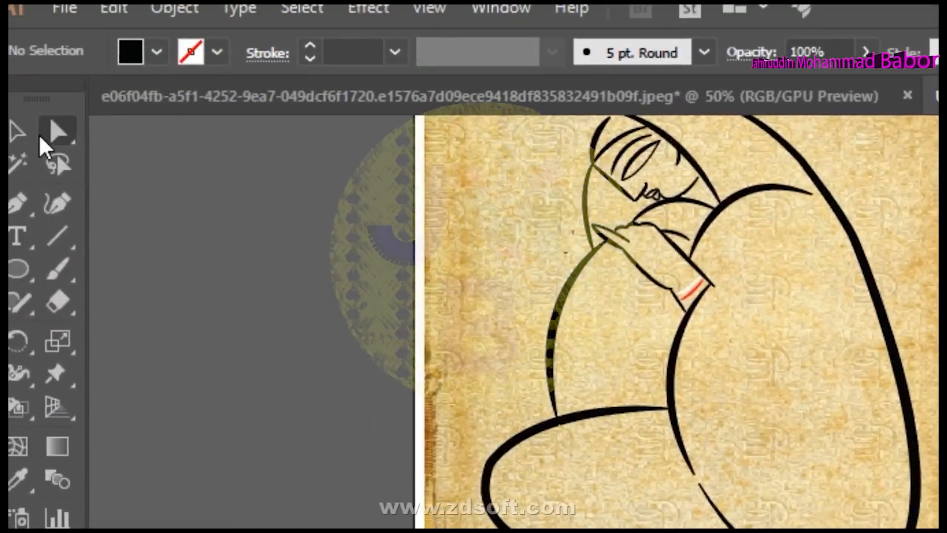
Select the line drawing together with its paper background and reduce their height from the lower edge upward
left_click(43, 149)
left_click_drag(20, 150, 532, 306)
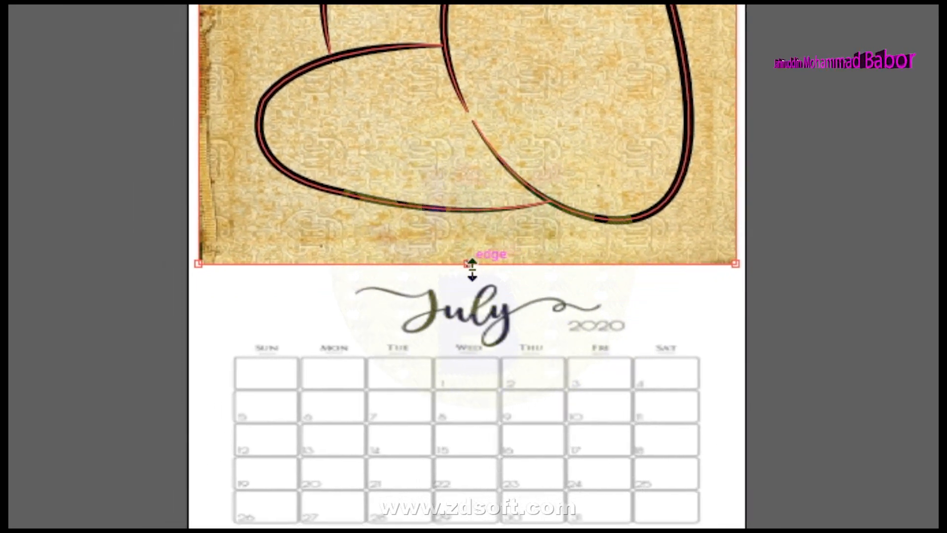
left_click_drag(332, 364, 342, 308)
left_click_drag(477, 267, 470, 193)
Stretch the calendar image upward to fill the space freed below the painting
left_click(845, 345)
left_click(493, 385)
left_click(881, 158)
Narrow the line drawing of the seated woman horizontally to widen its right margin
left_click_drag(867, 118, 867, 357)
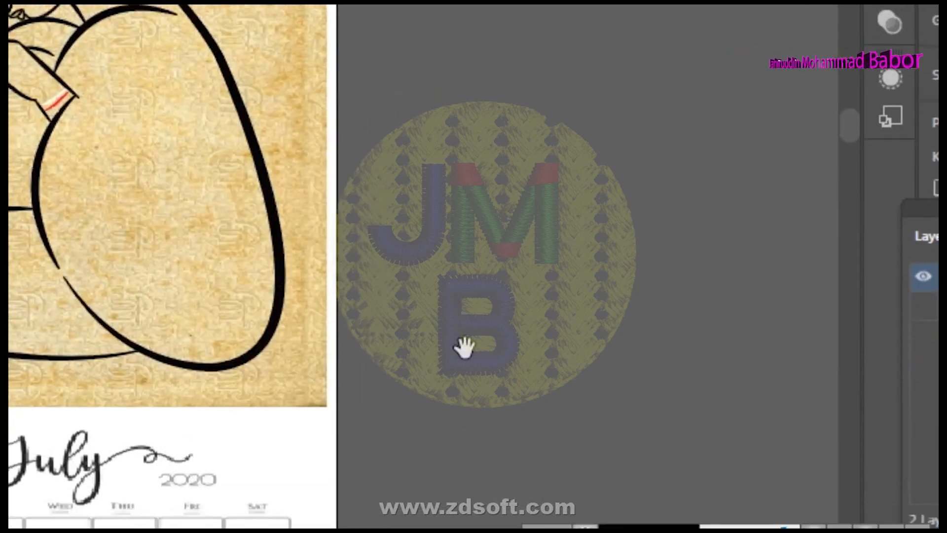
left_click(281, 217)
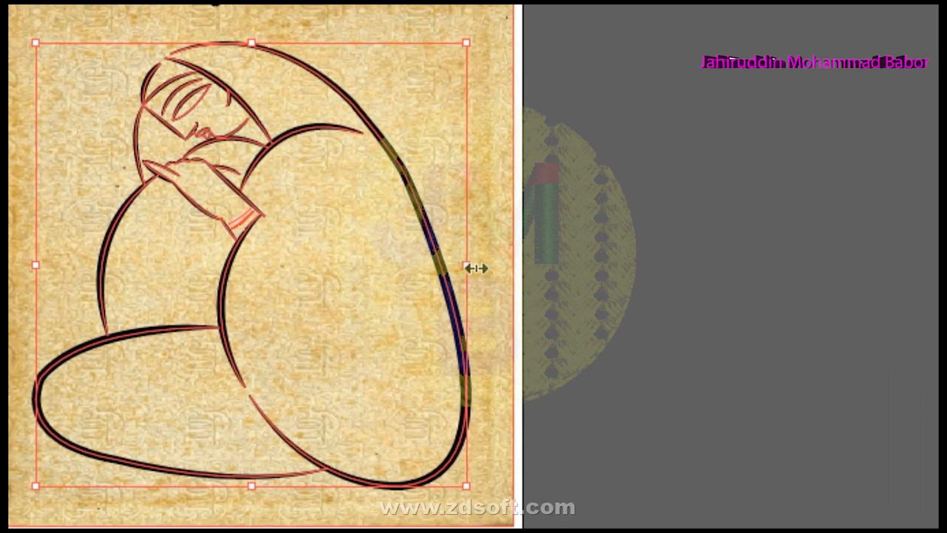
left_click_drag(477, 269, 471, 273)
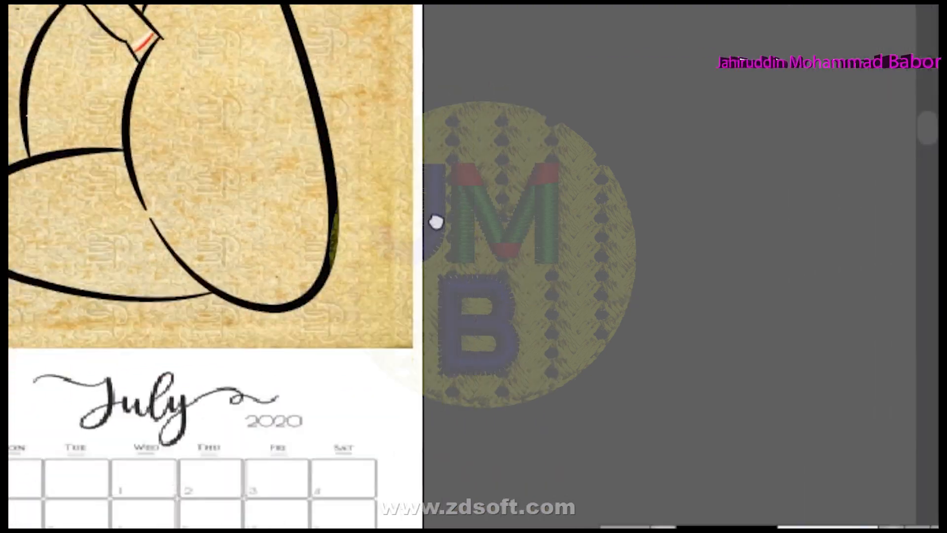
Move the small black dot near the page's upper edge to the page's horizontal centre
left_click_drag(436, 222, 472, 209)
key("ctrl+minus")
left_click_drag(545, 315, 473, 284)
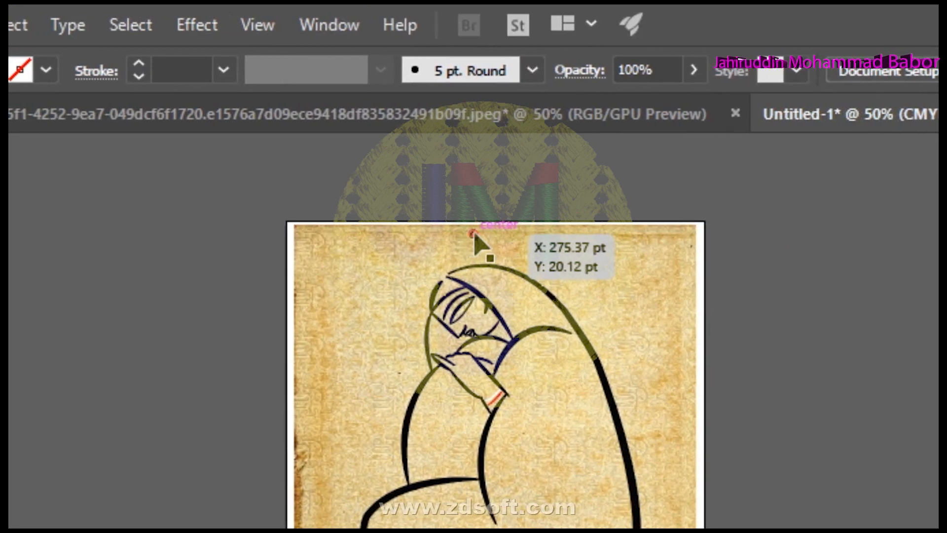
left_click_drag(548, 233, 564, 235)
left_click_drag(476, 234, 482, 234)
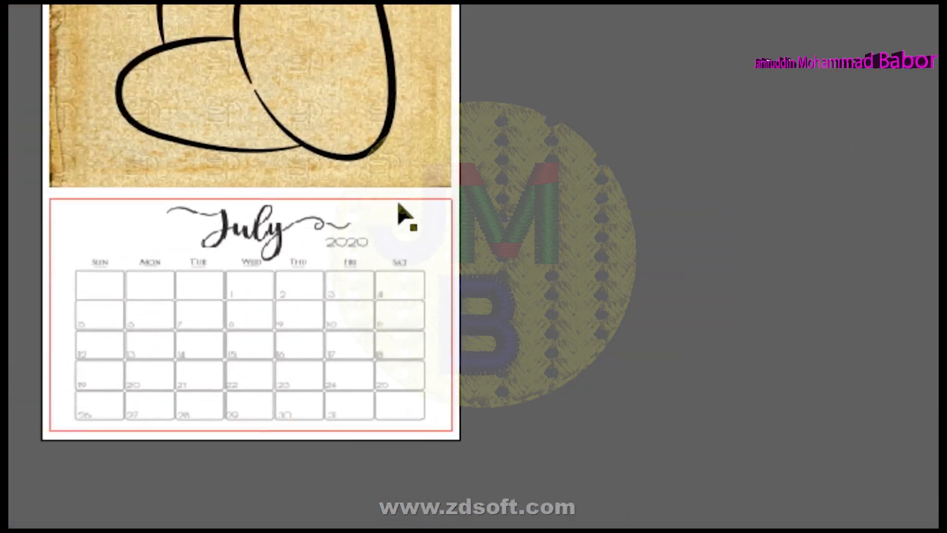
Stretch the paper texture down behind the calendar to its lower edge, making it 589.47 by 945.39 pt
left_click(171, 101)
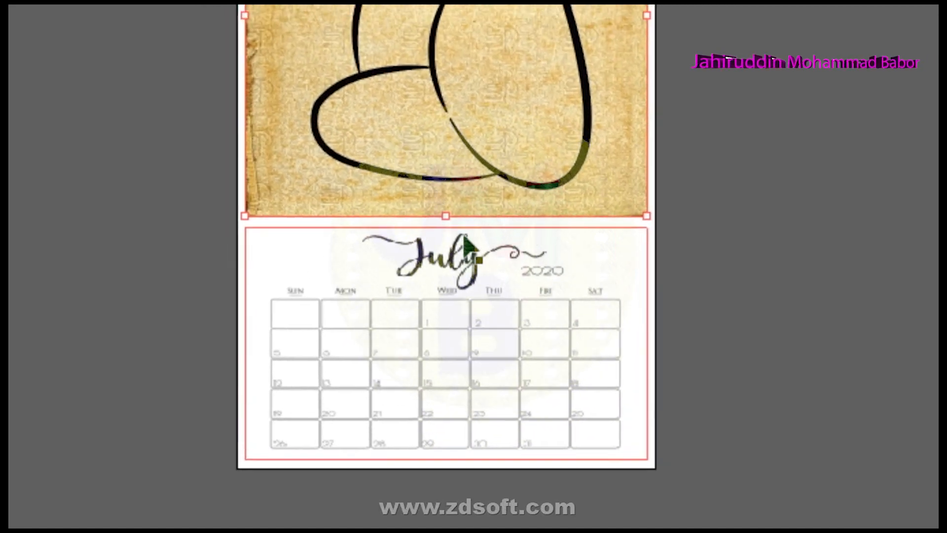
left_click_drag(446, 216, 445, 459)
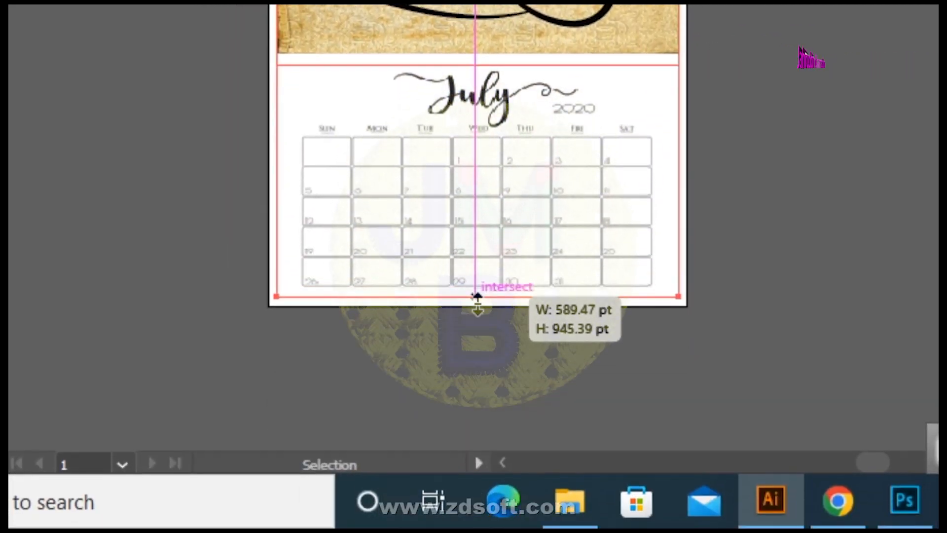
left_click_drag(478, 296, 477, 297)
left_click(876, 188)
left_click(614, 17)
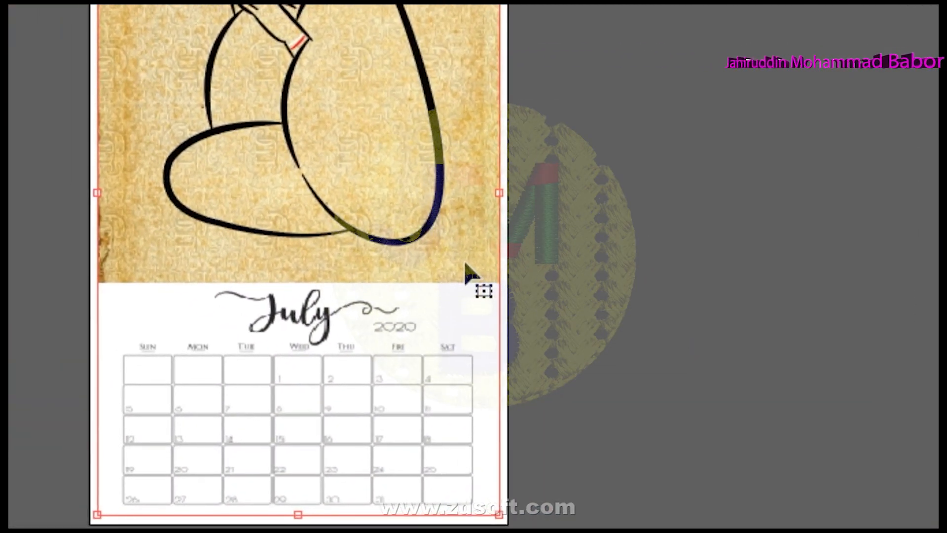
double_click(459, 267)
left_click(578, 364)
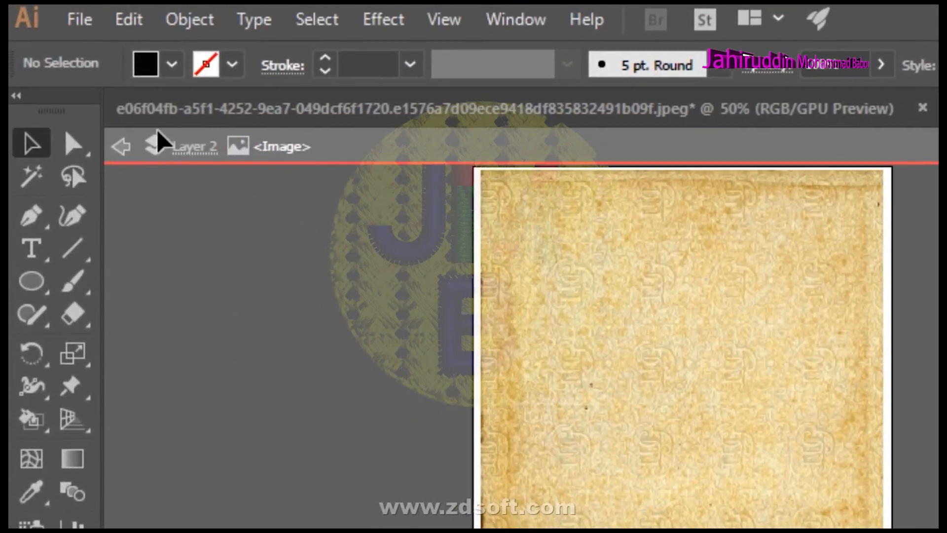
left_click(158, 144)
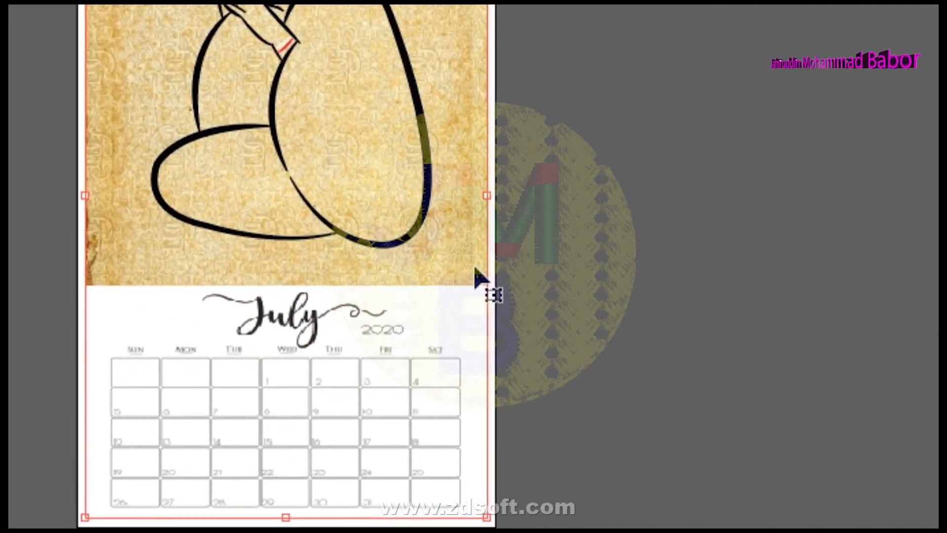
right_click(477, 274)
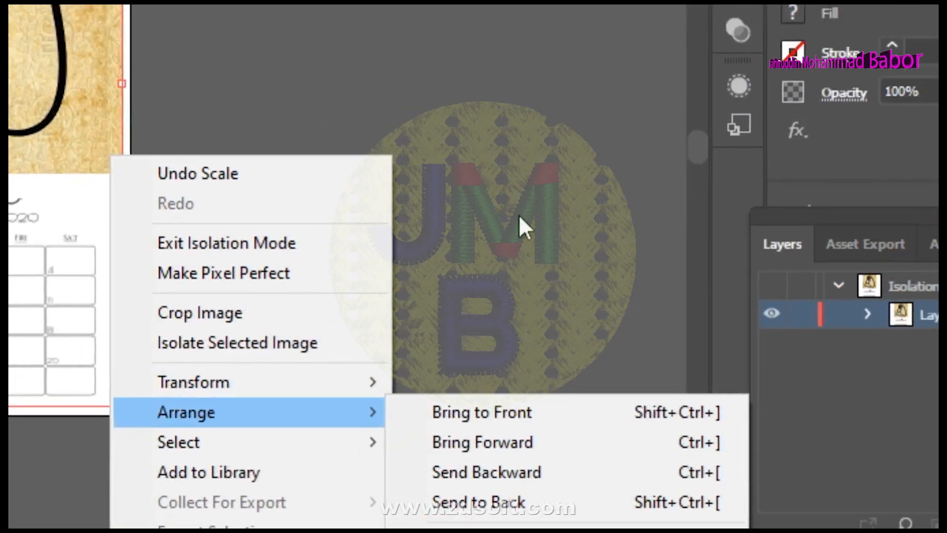
left_click(762, 116)
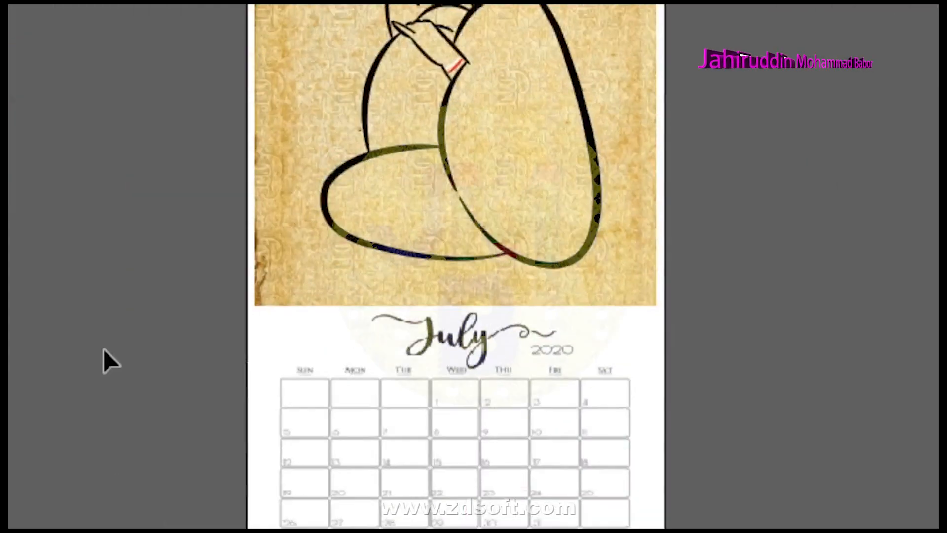
right_click(85, 170)
left_click(175, 257)
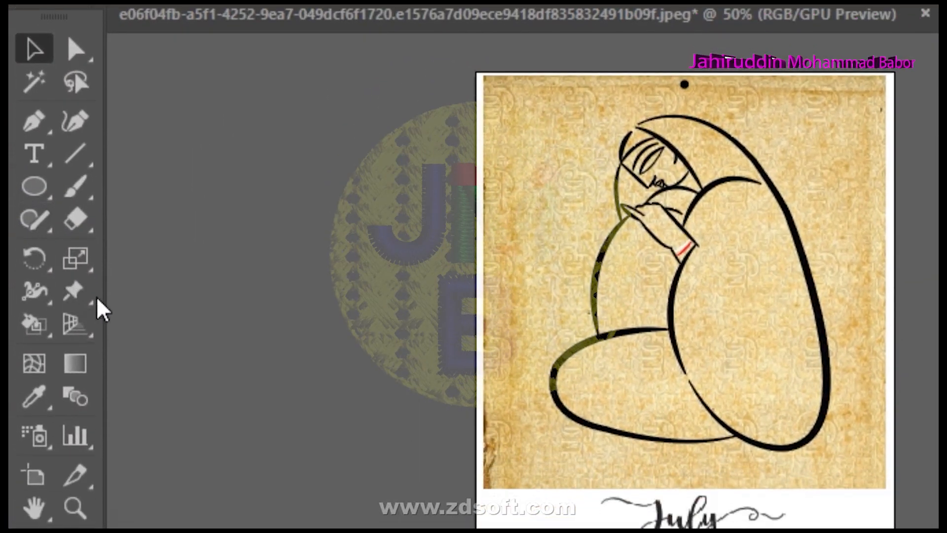
Choose the Rectangle tool and set its fill to none and its stroke to bright pink
left_click(34, 187)
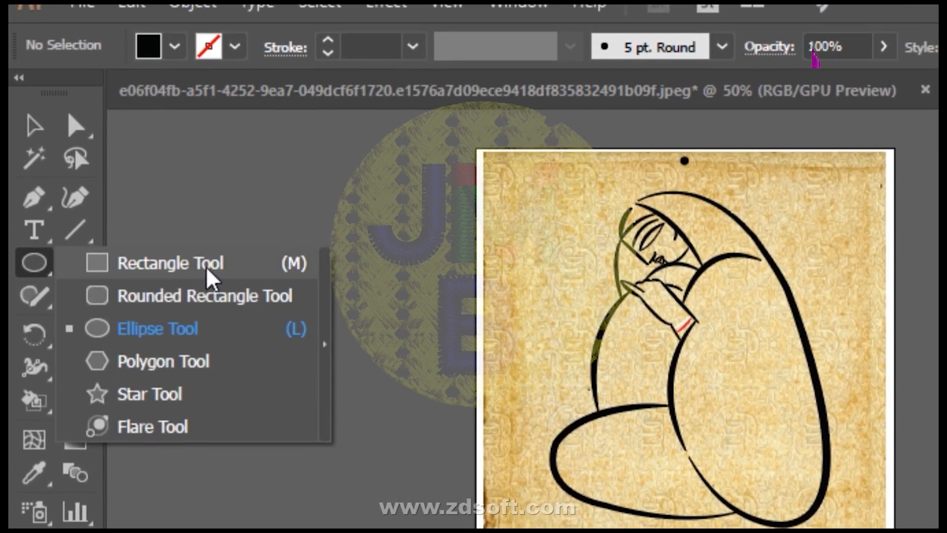
left_click(212, 277)
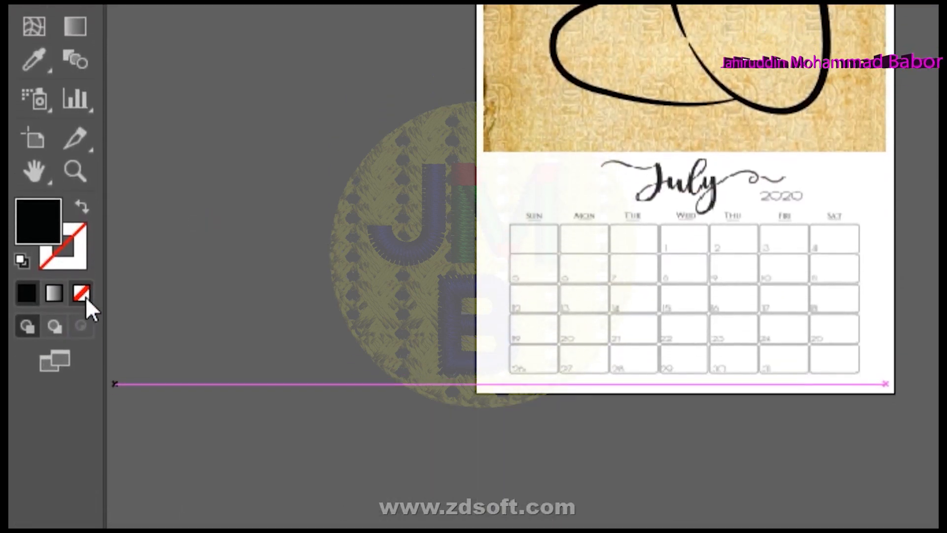
left_click(84, 297)
double_click(83, 262)
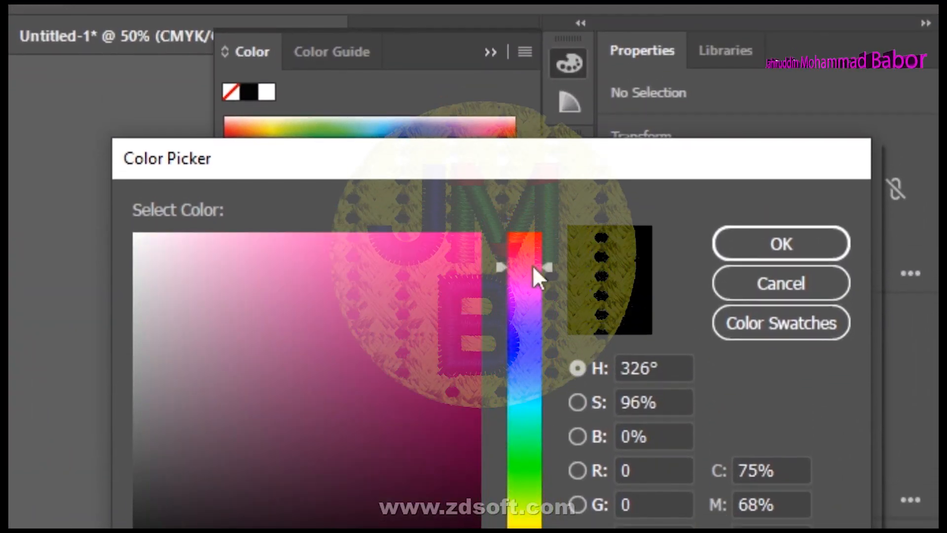
left_click(531, 273)
left_click(468, 234)
left_click(771, 233)
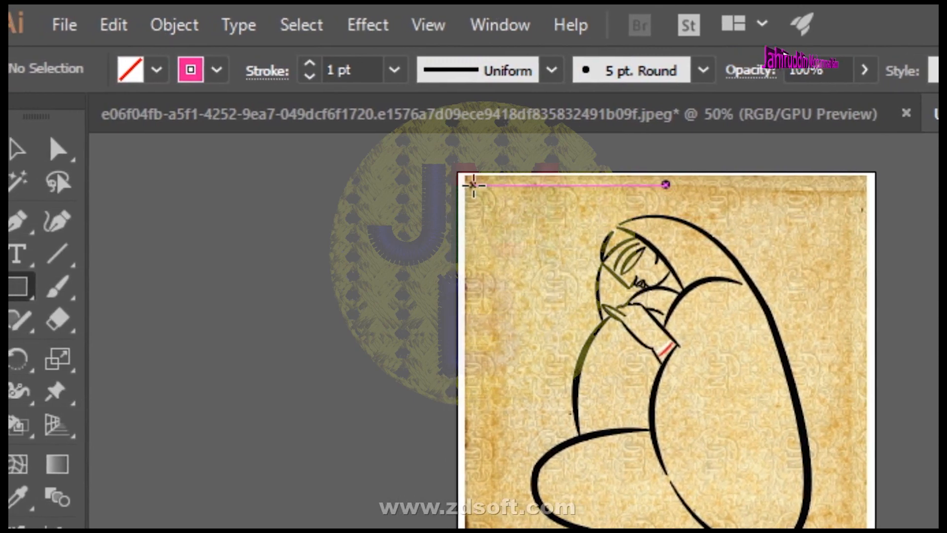
Draw an unfilled pink rectangle slightly inside the page edges, then move it onto the empty canvas left of the page
left_click_drag(382, 156, 382, 253)
mouse_move(475, 281)
left_mouse_down()
mouse_move(554, 532)
mouse_move(865, 532)
mouse_move(482, 297)
left_mouse_up()
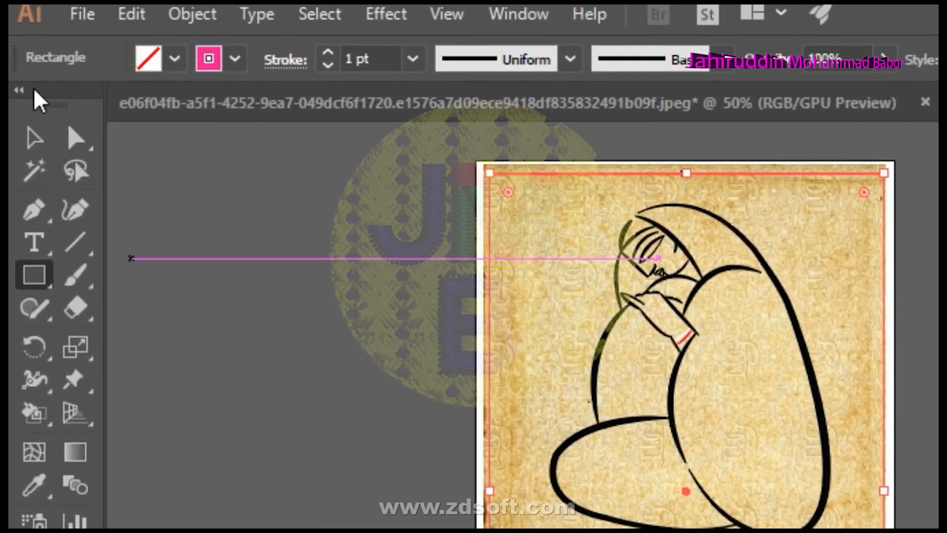
left_click(39, 139)
left_click(545, 445)
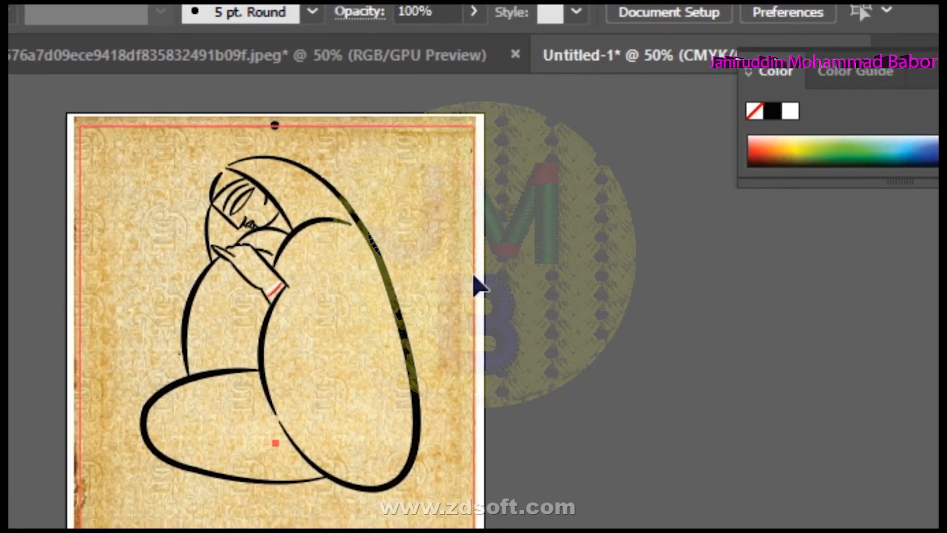
left_click_drag(473, 277, 57, 383)
Stretch the paper texture outward to the page's left, right and upper edges
left_click(419, 187)
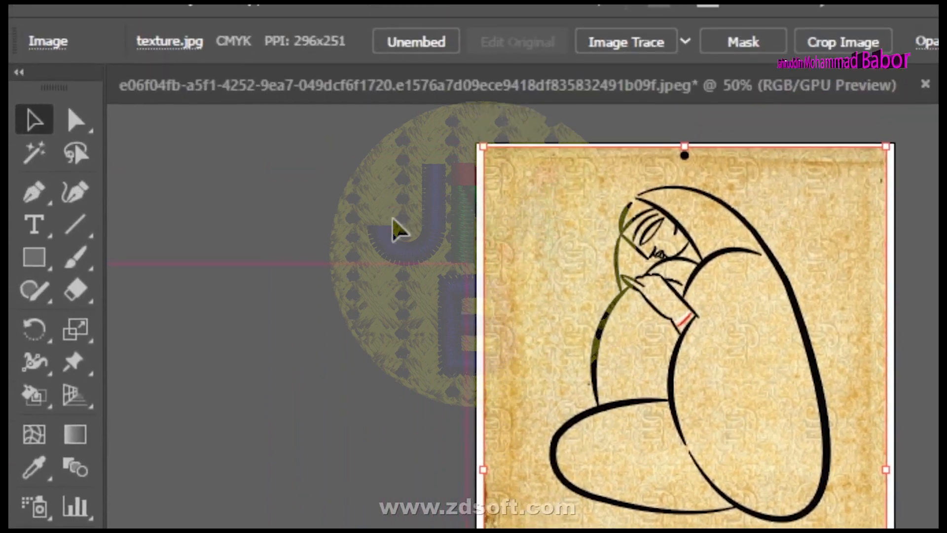
left_click(417, 247)
left_click_drag(416, 254, 182, 286)
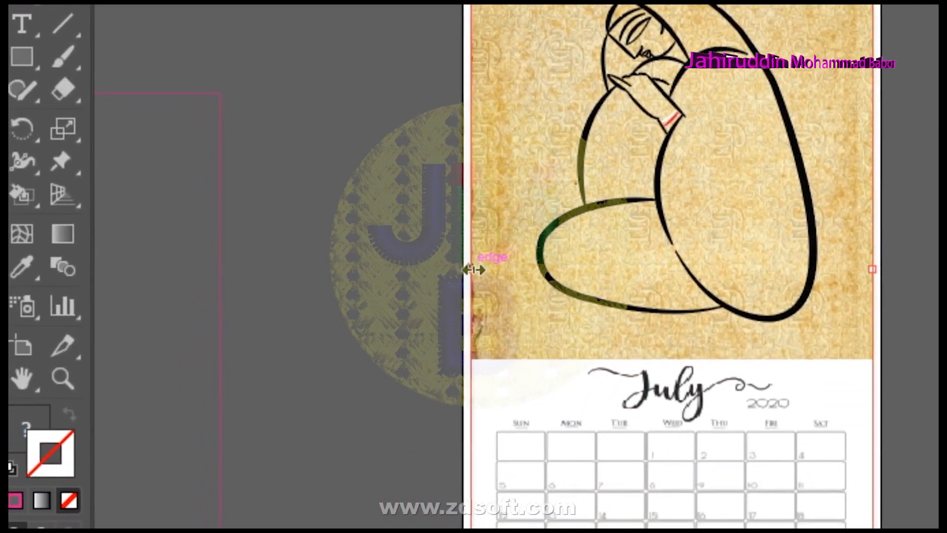
left_click_drag(473, 269, 474, 268)
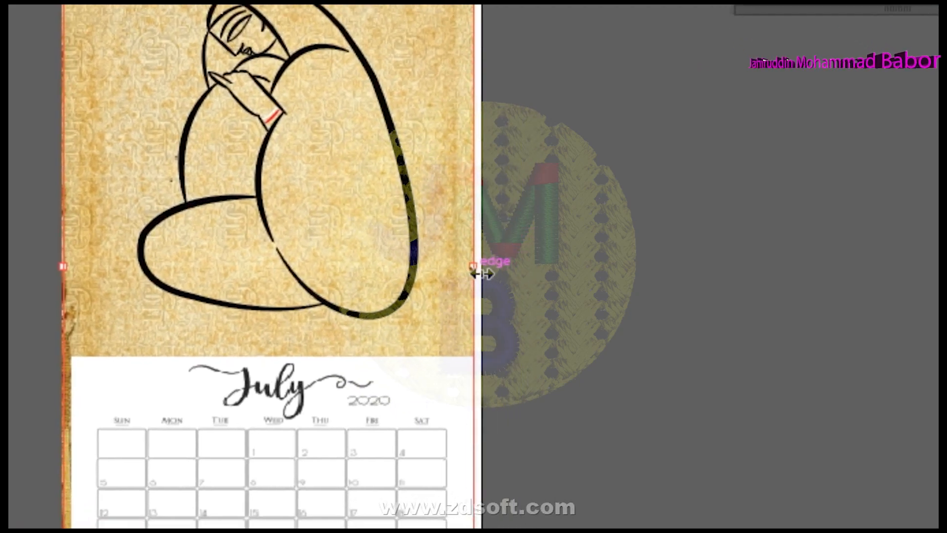
left_click_drag(534, 256, 541, 256)
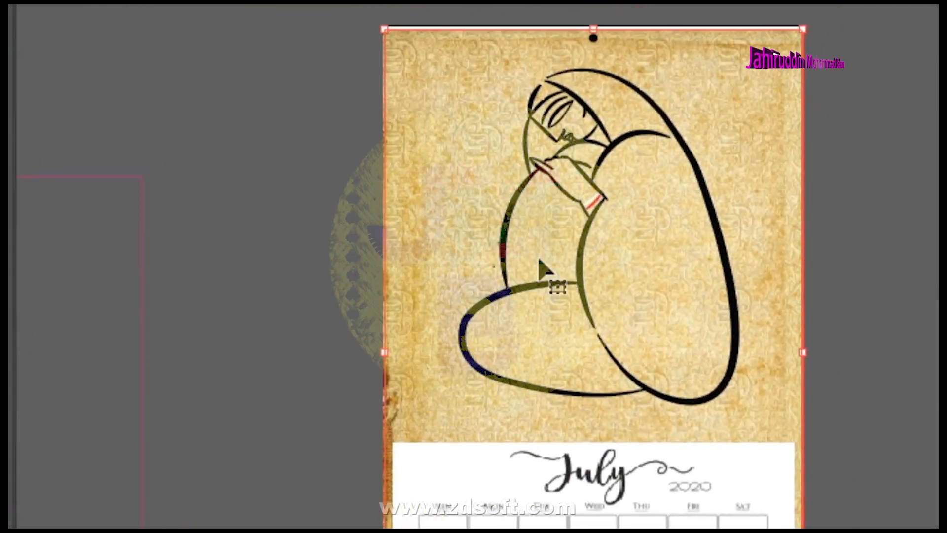
left_click_drag(488, 401, 486, 474)
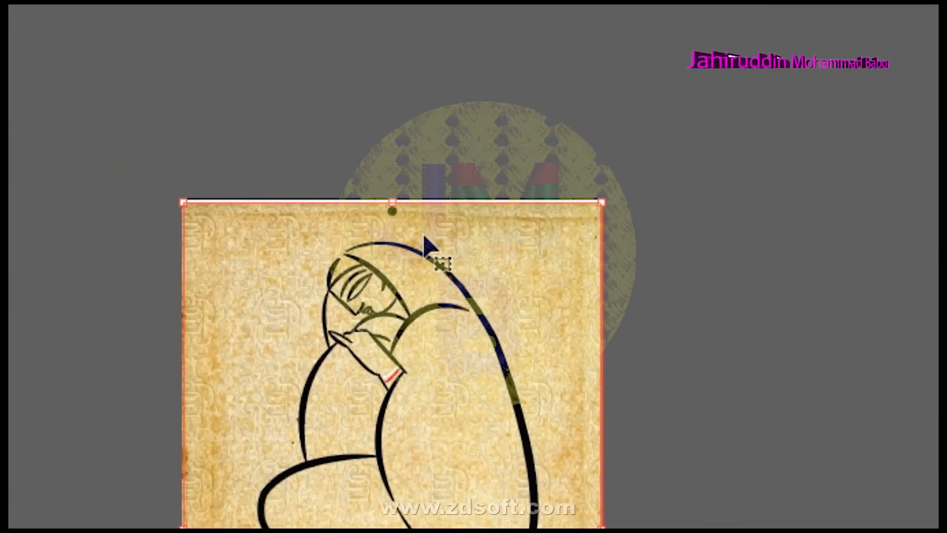
left_click_drag(382, 196, 381, 191)
left_click_drag(468, 423, 652, 91)
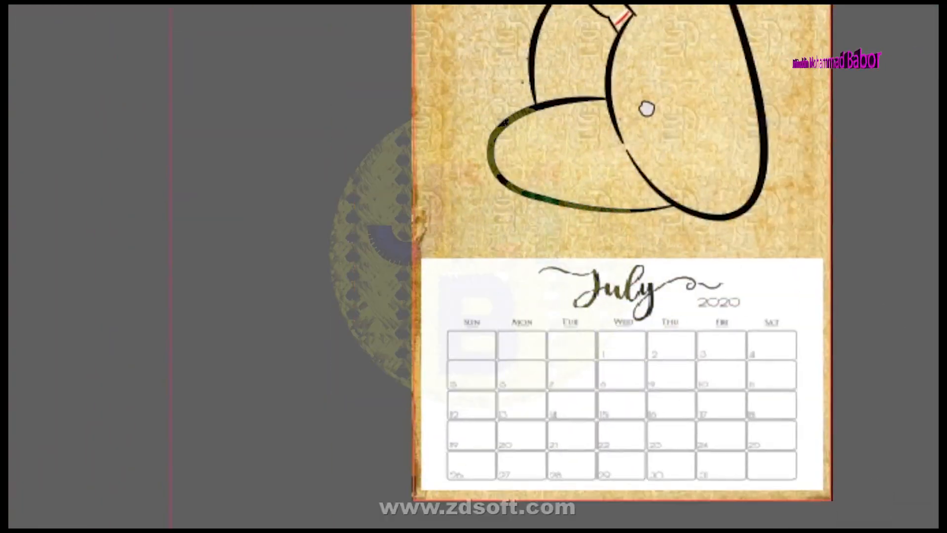
Apply the rough charcoal-style art brush to the pink rectangle's outline and set its stroke weight to 3 pt
left_click(115, 248)
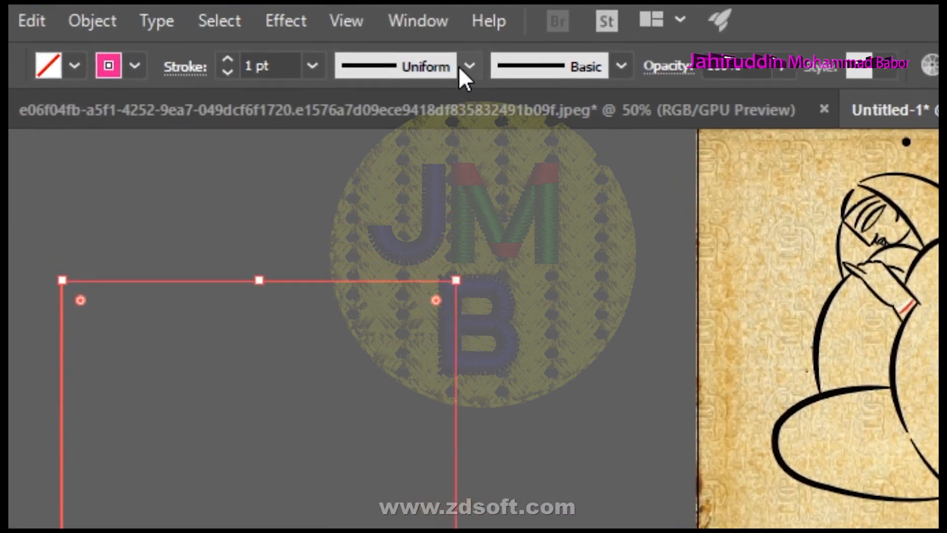
left_click(476, 7)
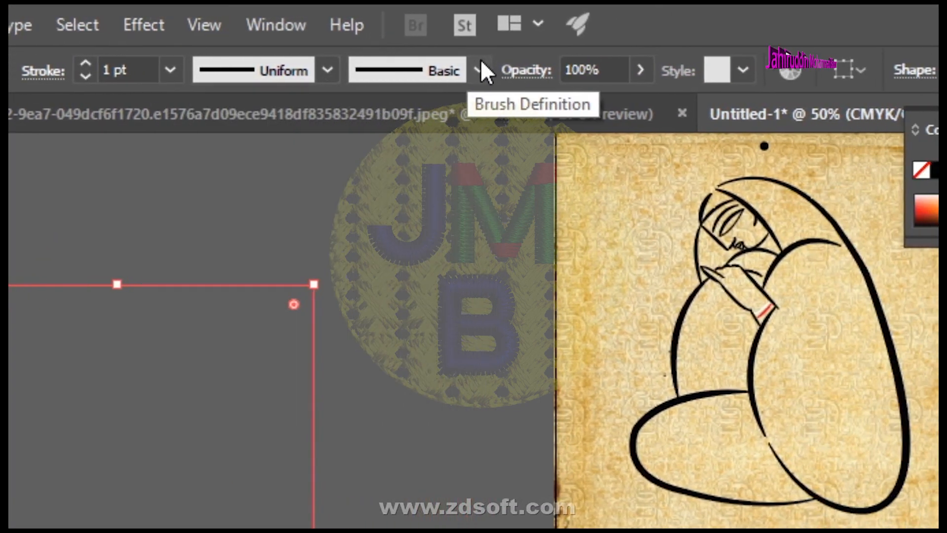
left_click(478, 69)
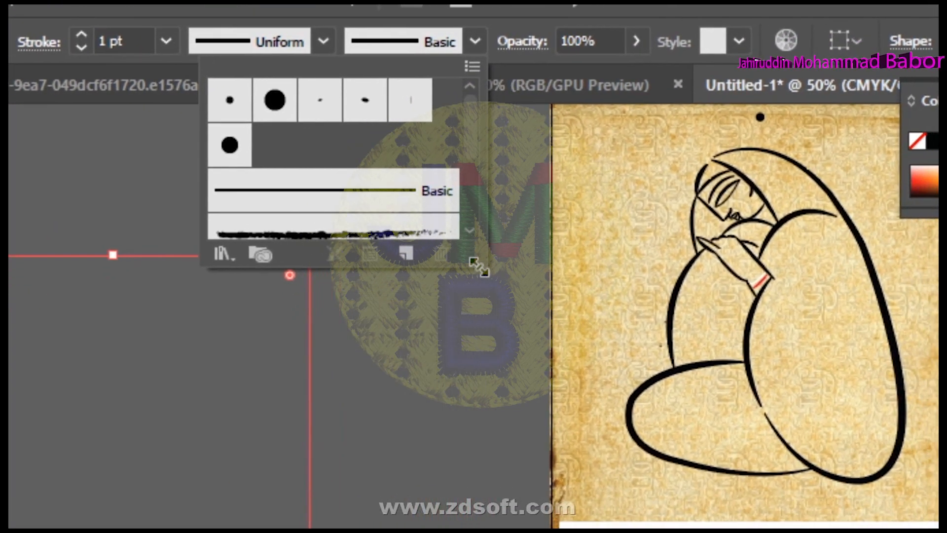
mouse_move(479, 267)
left_mouse_down()
mouse_move(491, 398)
mouse_move(507, 459)
left_mouse_up()
left_click(418, 233)
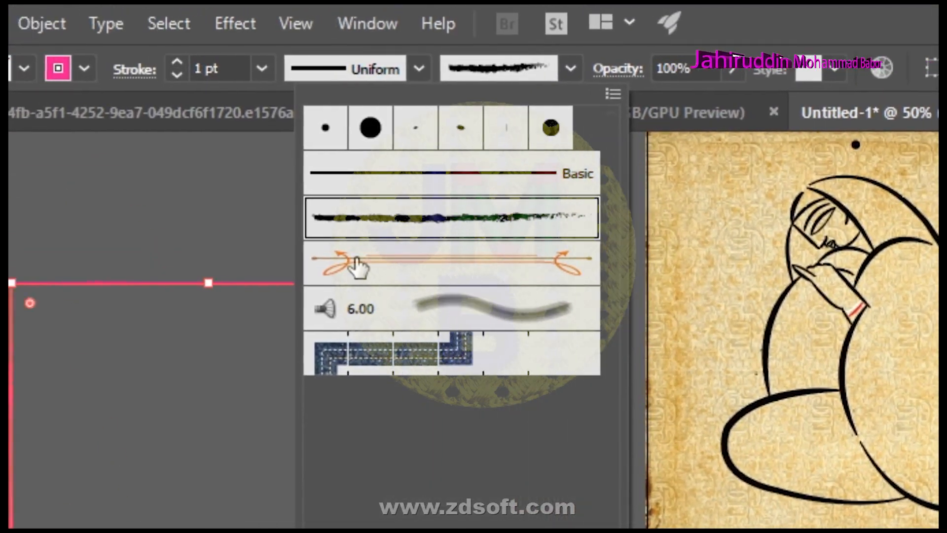
left_click(240, 367)
left_click(263, 71)
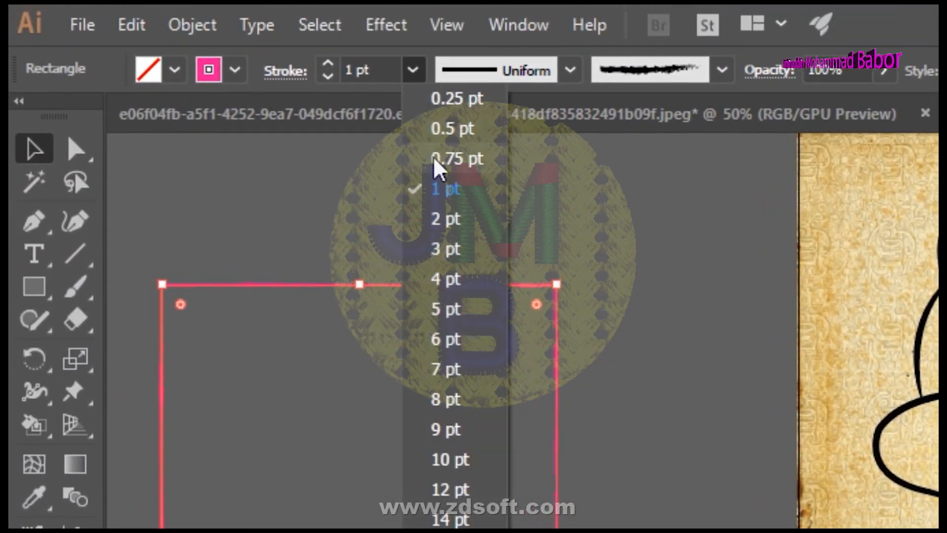
left_click(446, 249)
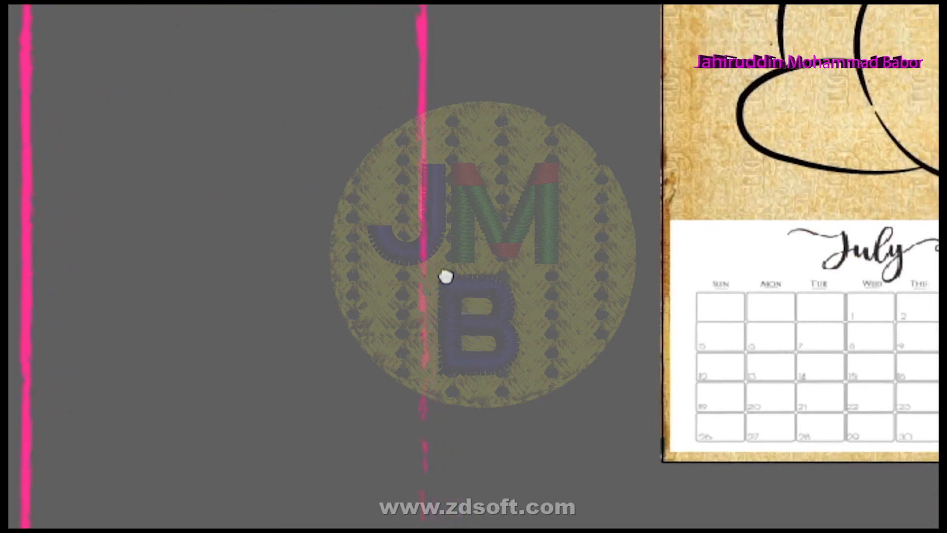
Move the pink brushed rectangle back onto the page so it frames the drawing and calendar with an even margin
left_click_drag(446, 276, 422, 274)
left_click_drag(422, 240, 478, 278)
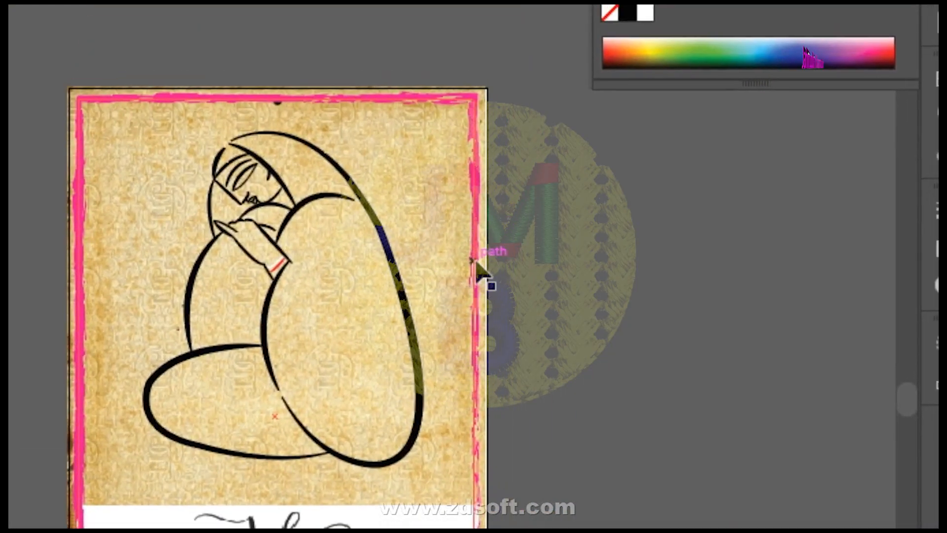
left_click(278, 100)
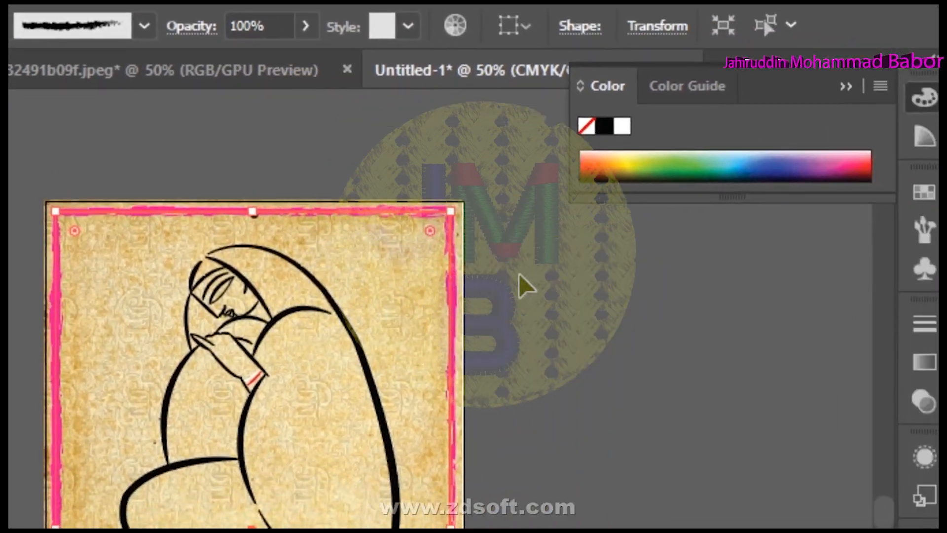
left_click(520, 275)
Move the small black dot down until it clears the upper side of the pink border
key("z")
left_click(296, 227)
left_click(493, 319)
left_click(464, 248)
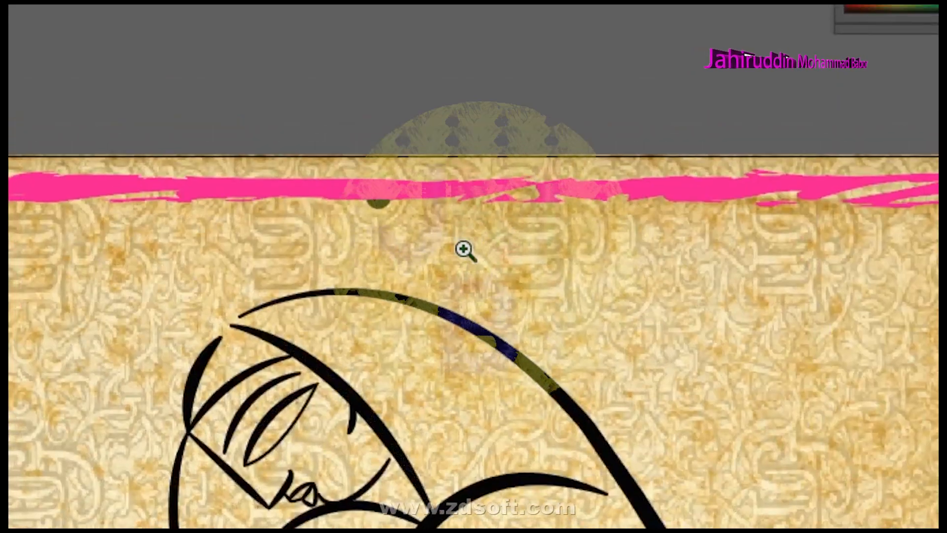
left_click(16, 130)
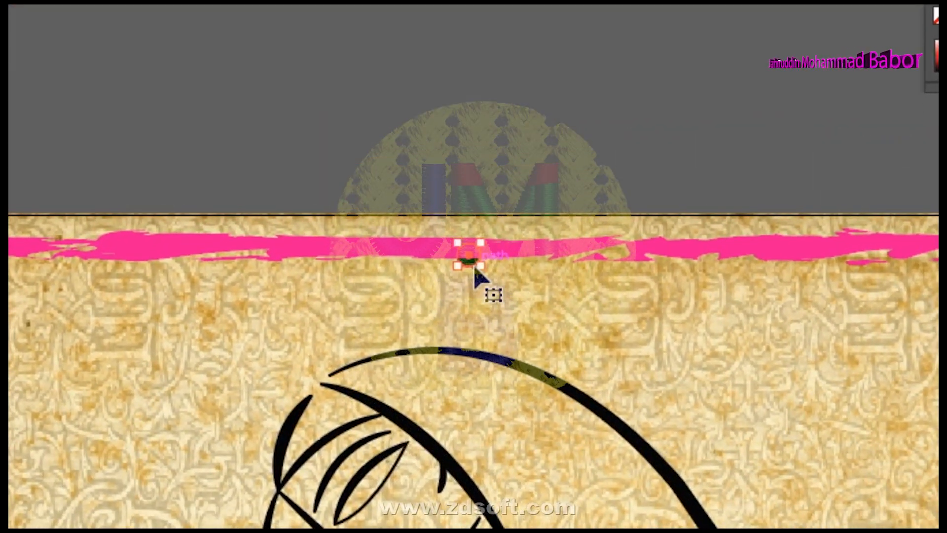
left_click(473, 265)
key("Down")
key("Down")
key("Down")
key("Down")
key("Down")
key("Down")
key("Down")
key("Down")
key("Down")
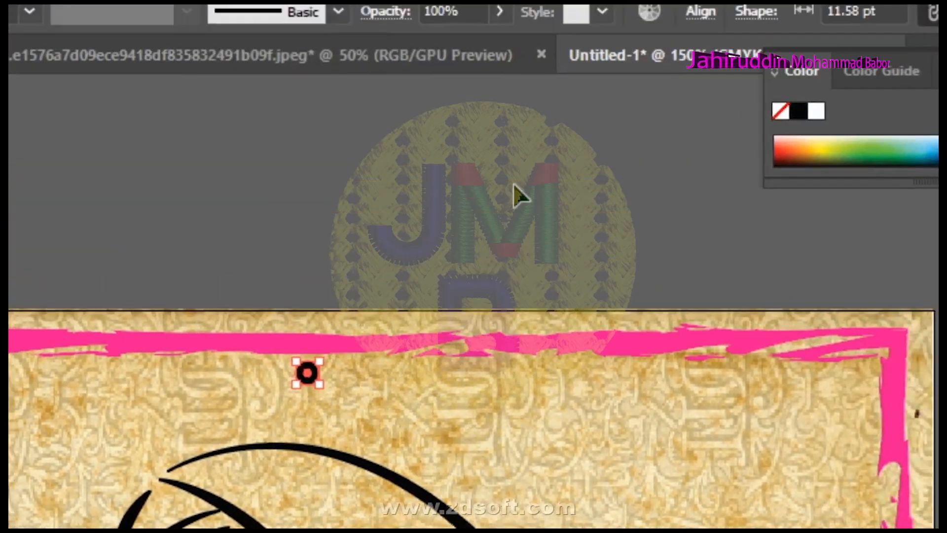
left_click(629, 46)
Select the pink border and open the Artistic_Paintbrush brush library, enlarged to show more of its brushes
key("z")
left_click(643, 510)
left_click(471, 269, "alt")
left_click(468, 273, "alt")
left_click(467, 275, "alt")
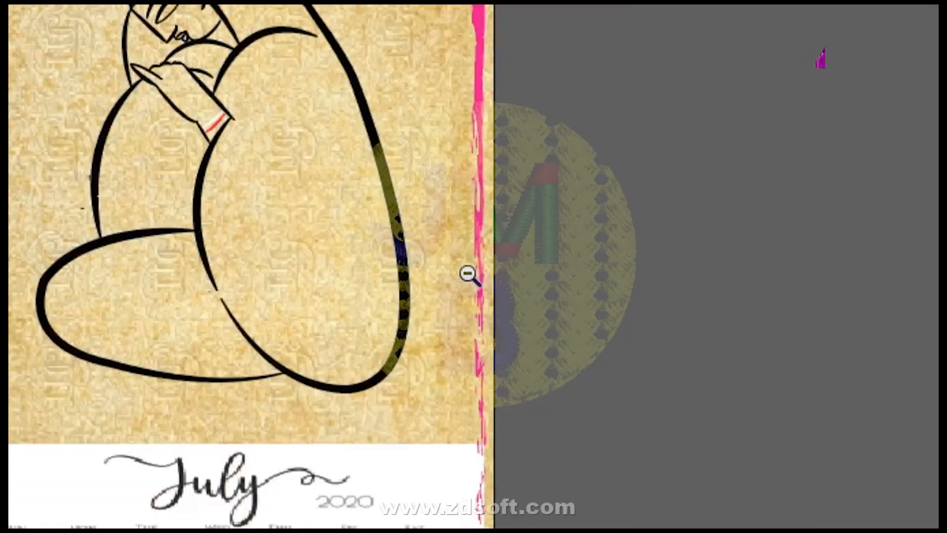
left_click(465, 275, "alt")
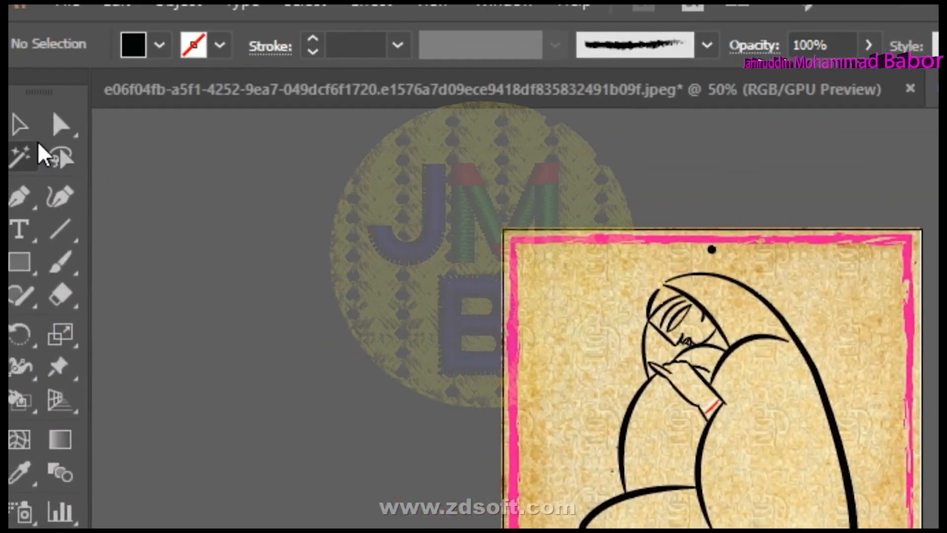
left_click(21, 127)
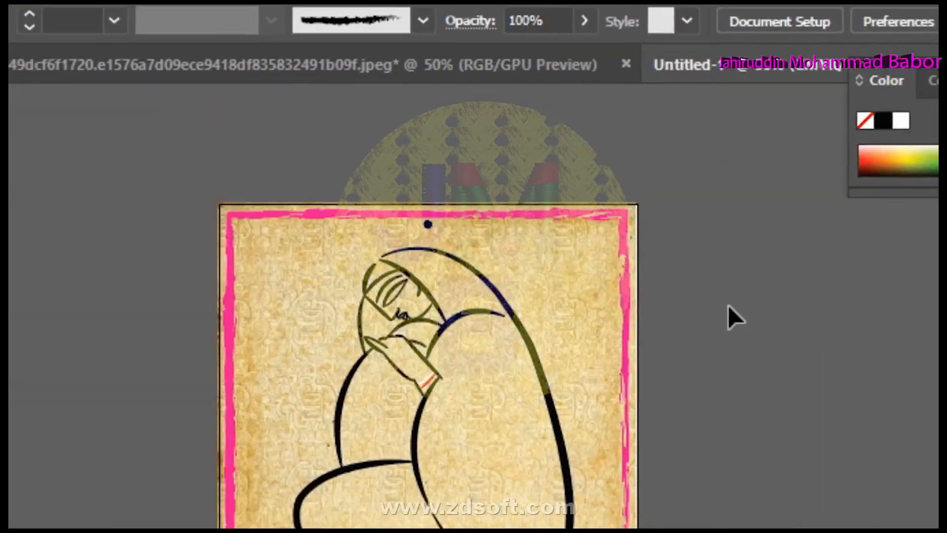
left_click(684, 372)
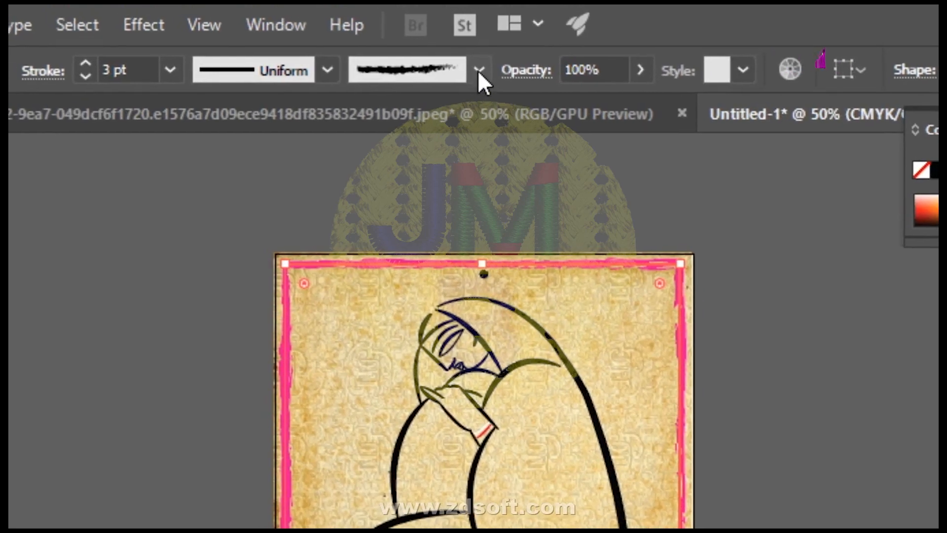
left_click(471, 68)
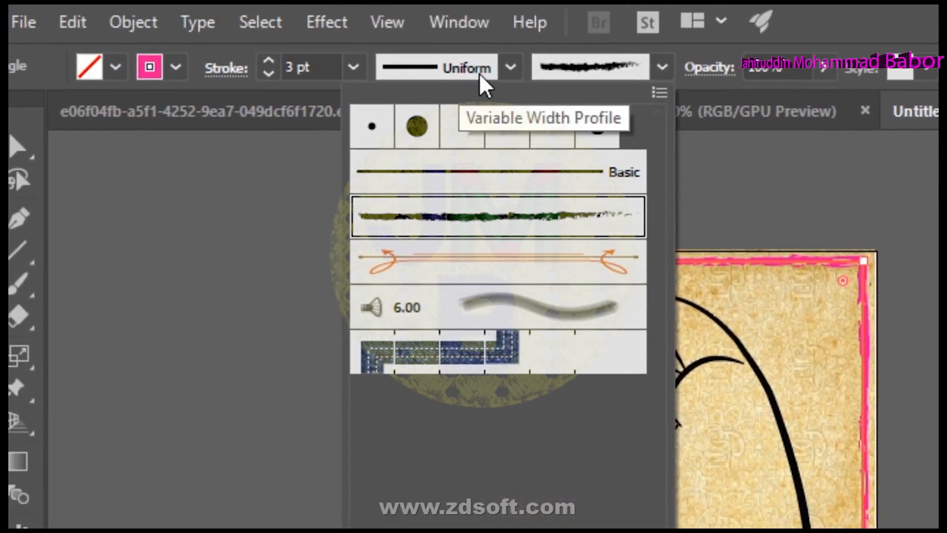
left_click(382, 40)
left_click(382, 40)
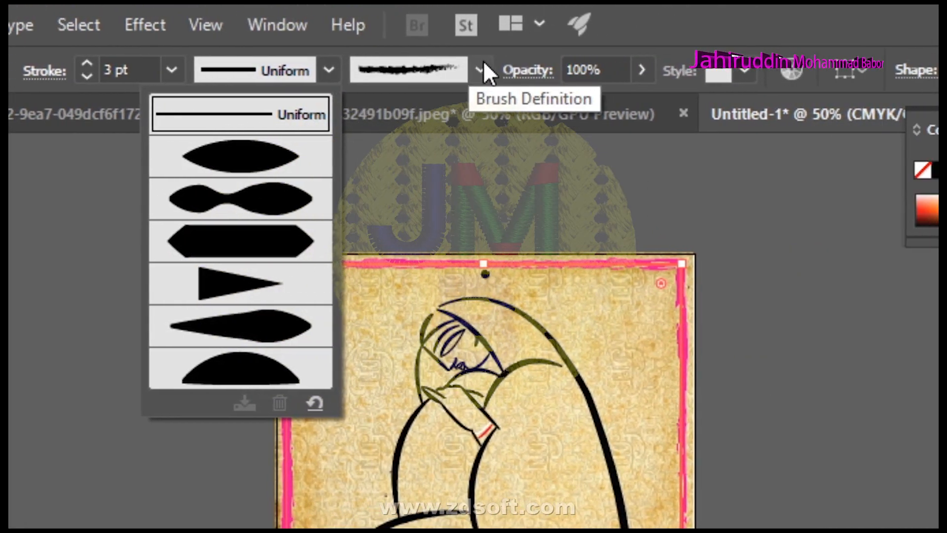
left_click(554, 73)
left_click(554, 73)
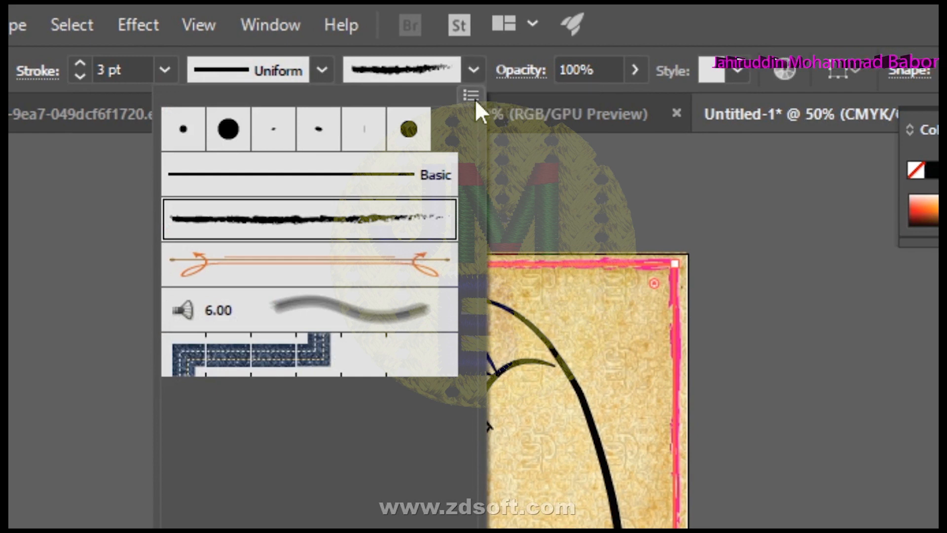
left_click(471, 95)
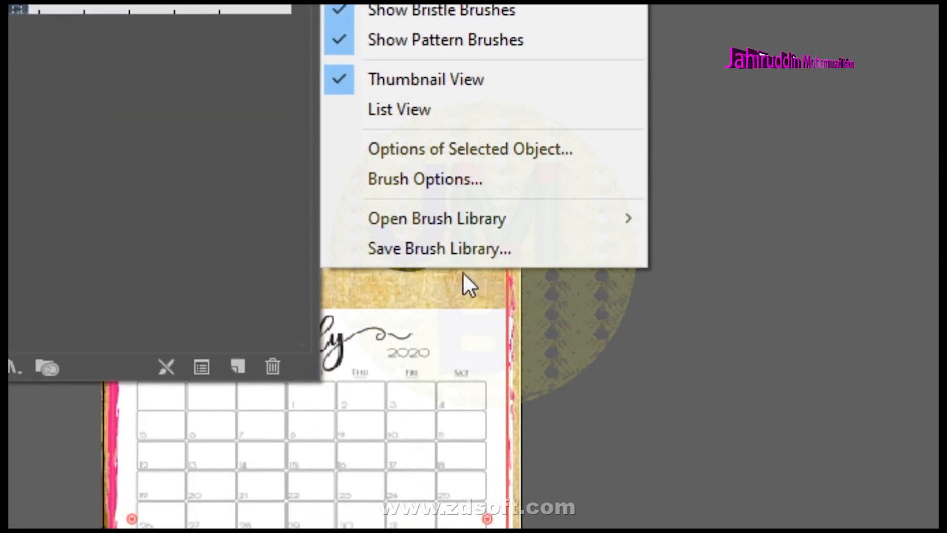
mouse_move(499, 220)
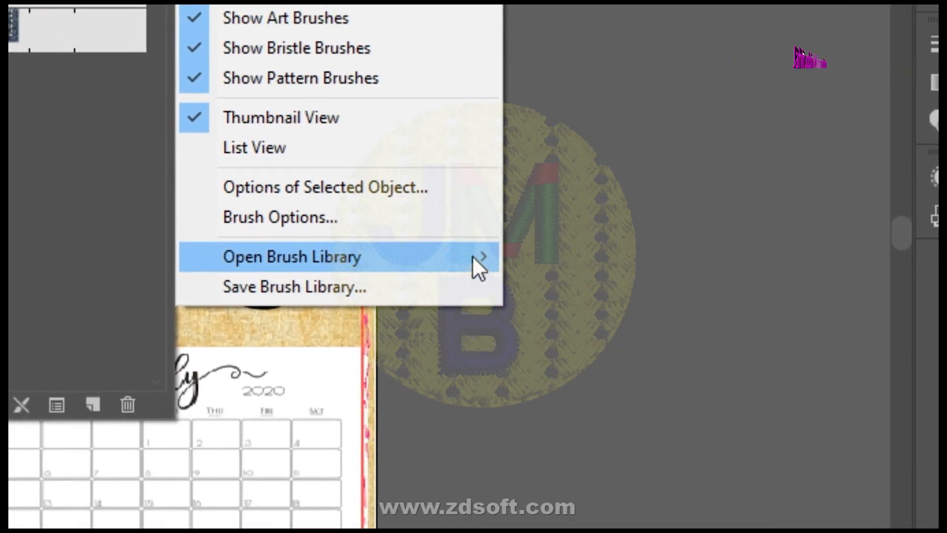
mouse_move(473, 259)
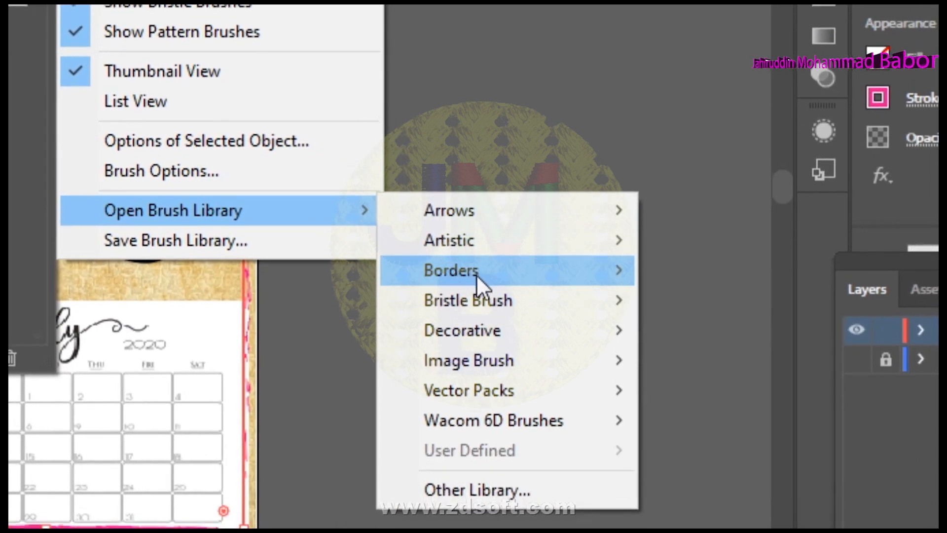
mouse_move(595, 320)
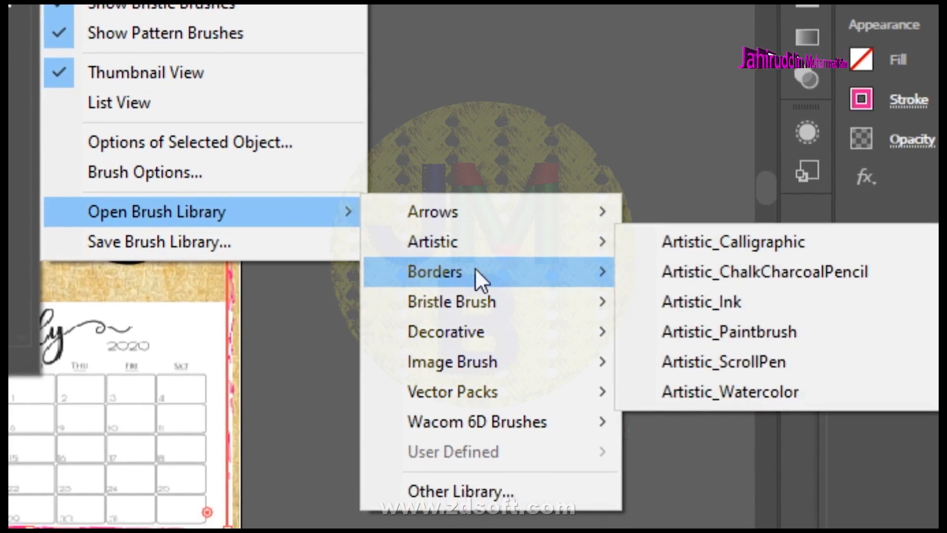
mouse_move(483, 269)
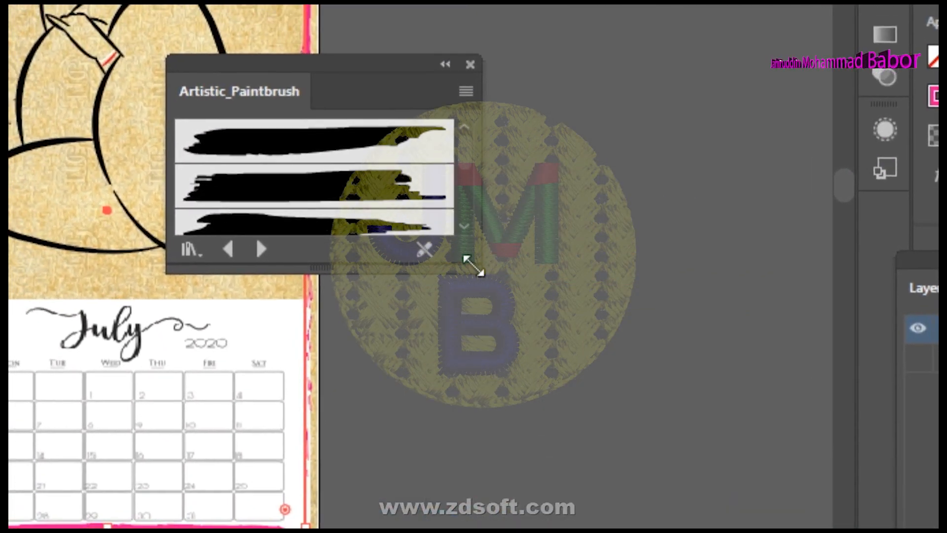
left_click_drag(425, 146, 423, 477)
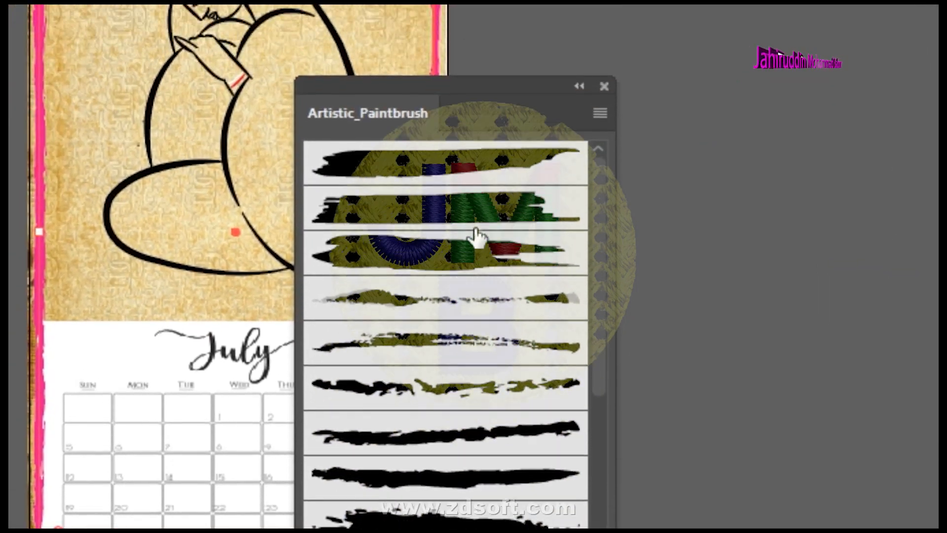
Set the pink border's stroke weight to 0.5 pt and give it a ragged, splattered brush from the Artistic_Paintbrush library
left_click(485, 28)
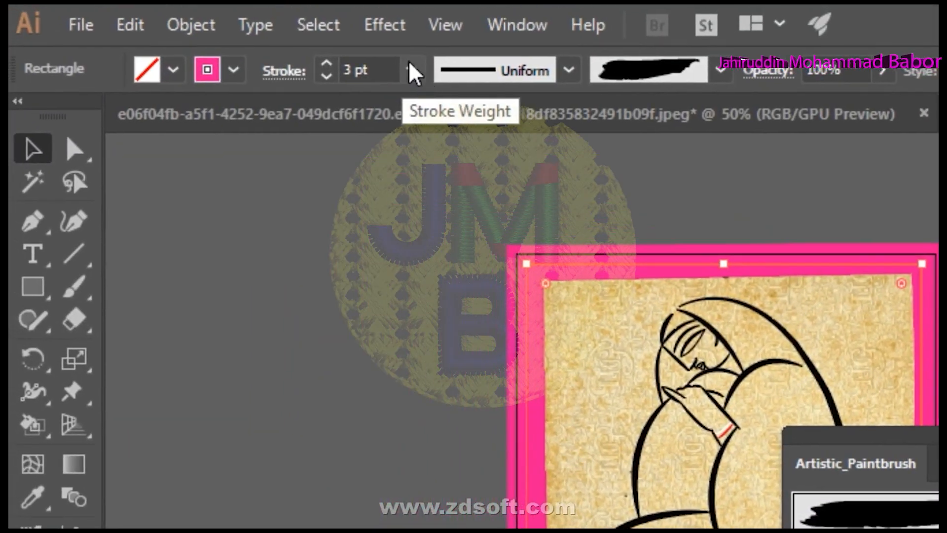
left_click(413, 71)
left_click(427, 129)
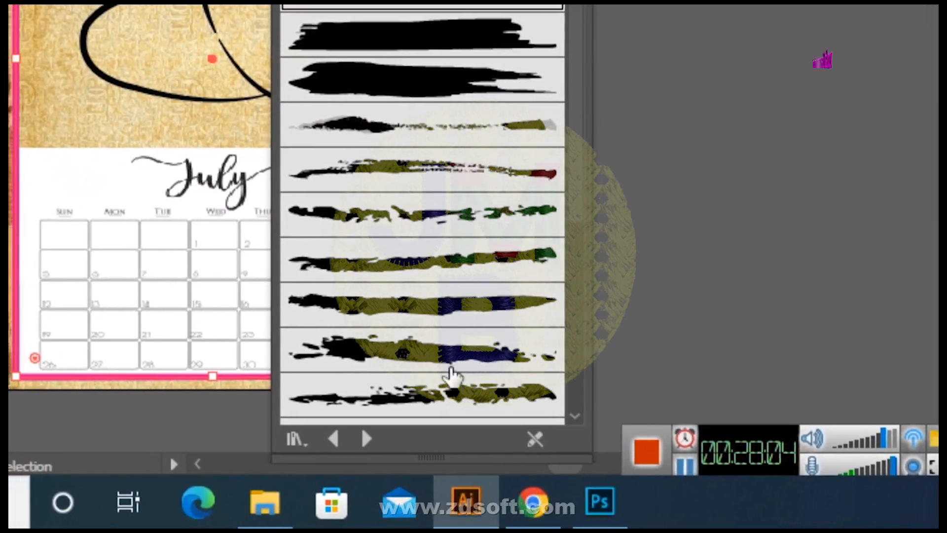
left_click(434, 394)
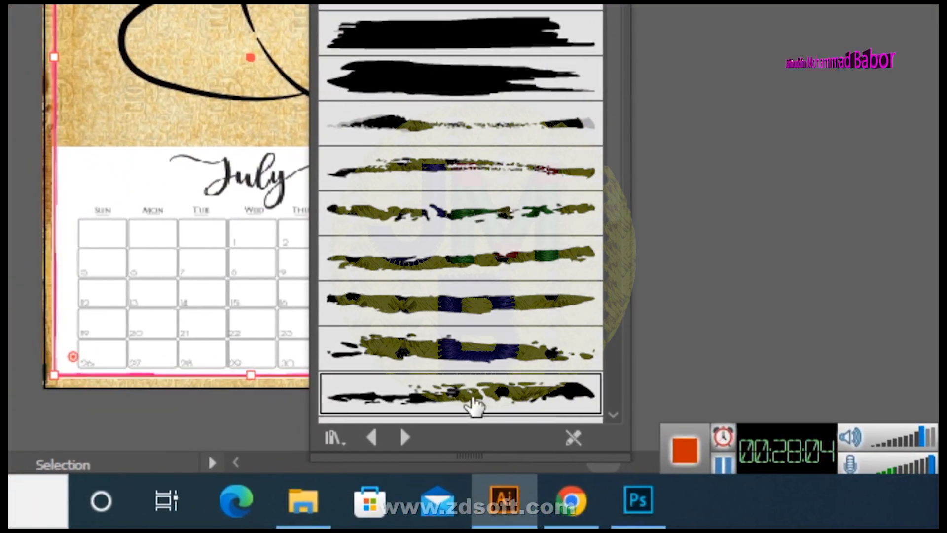
Try other Artistic_Paintbrush brushes on the pink border, including a ragged splattered one and a thin, broken dry-brush stroke
left_click_drag(478, 252, 614, 93)
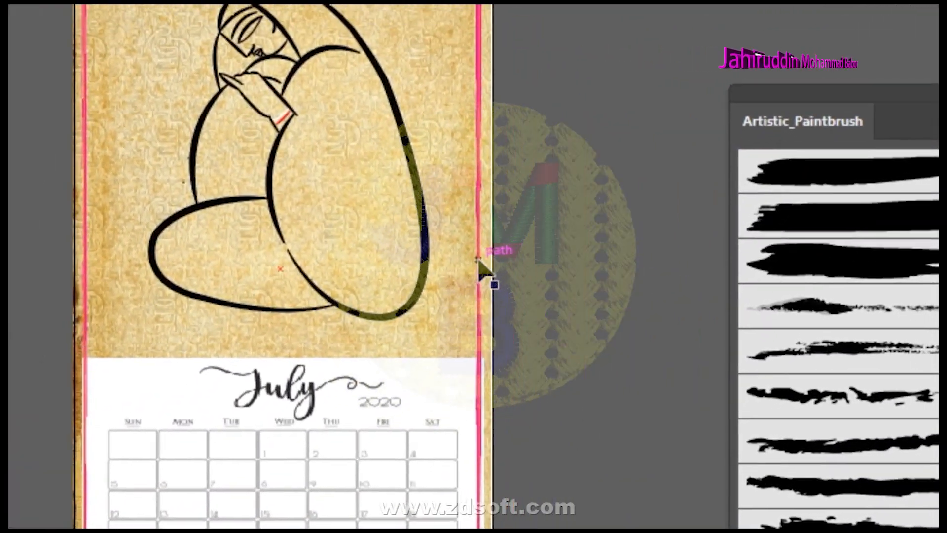
left_click(479, 260)
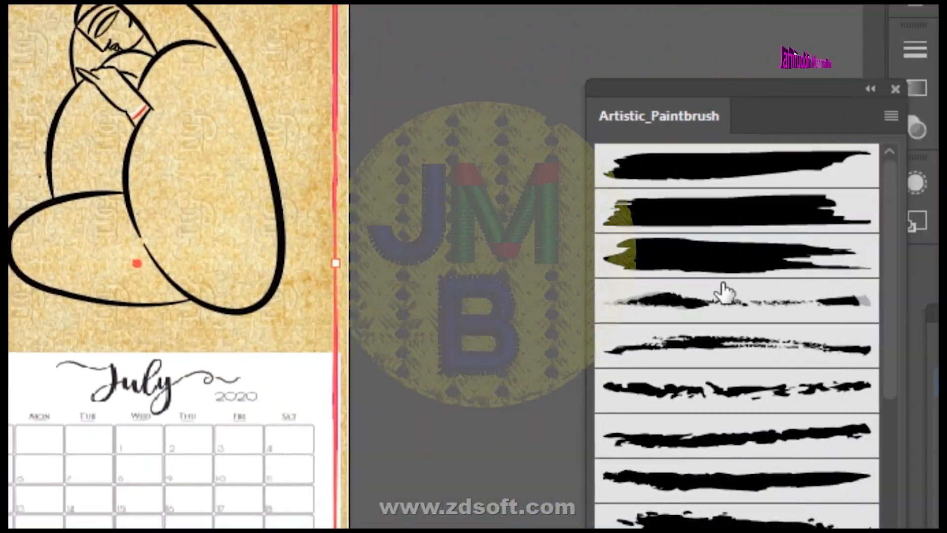
left_click_drag(526, 232, 417, 254)
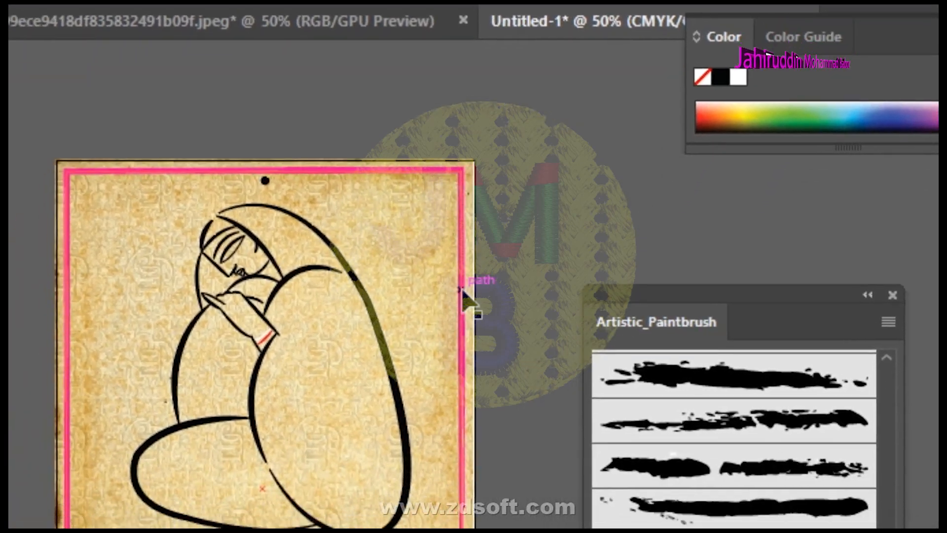
left_click(462, 290)
left_click(706, 420)
left_click(505, 345)
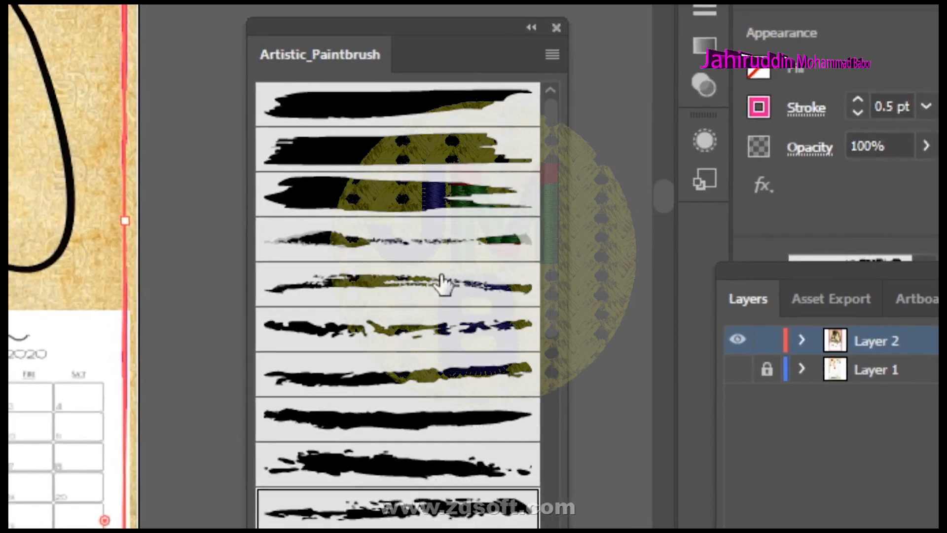
left_click(348, 372)
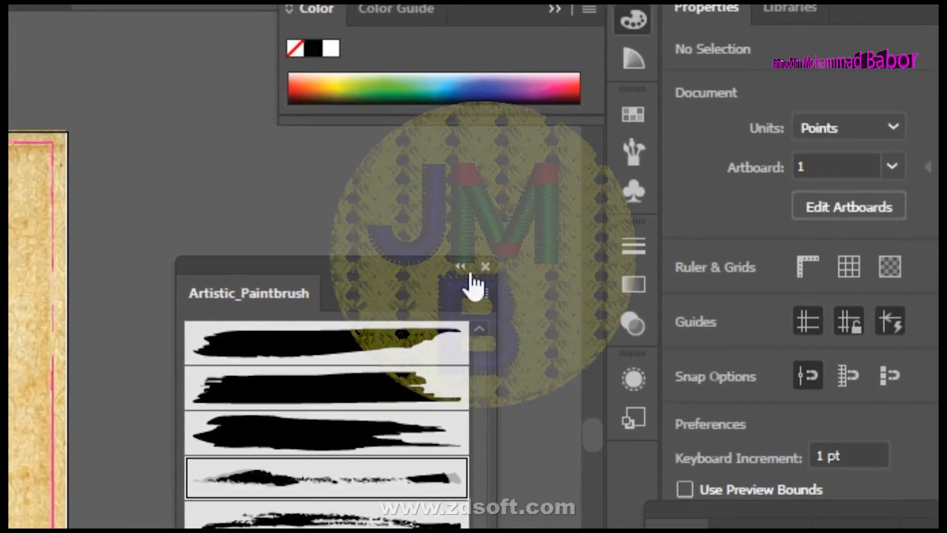
left_click(828, 224)
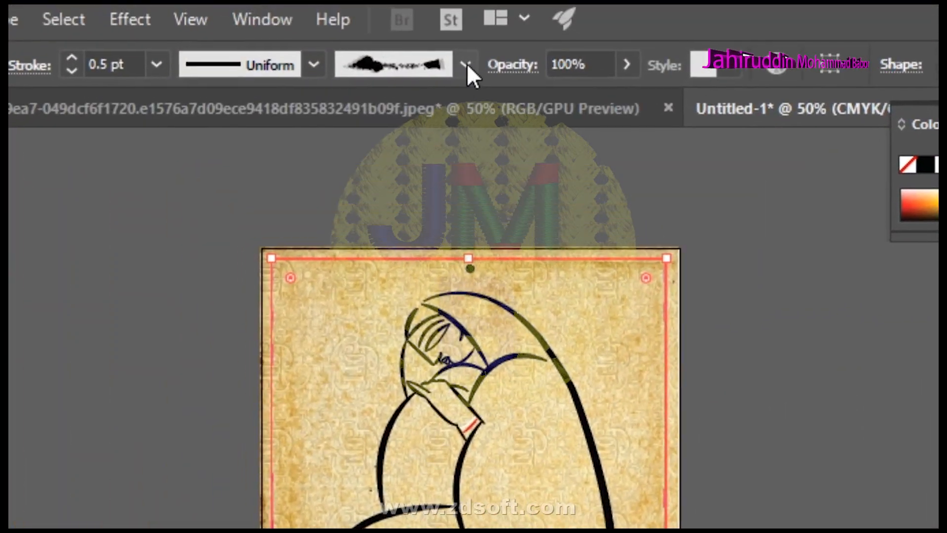
Open the Decorative_Scatter brush library and enlarge it to show all of its brushes
left_click(468, 64)
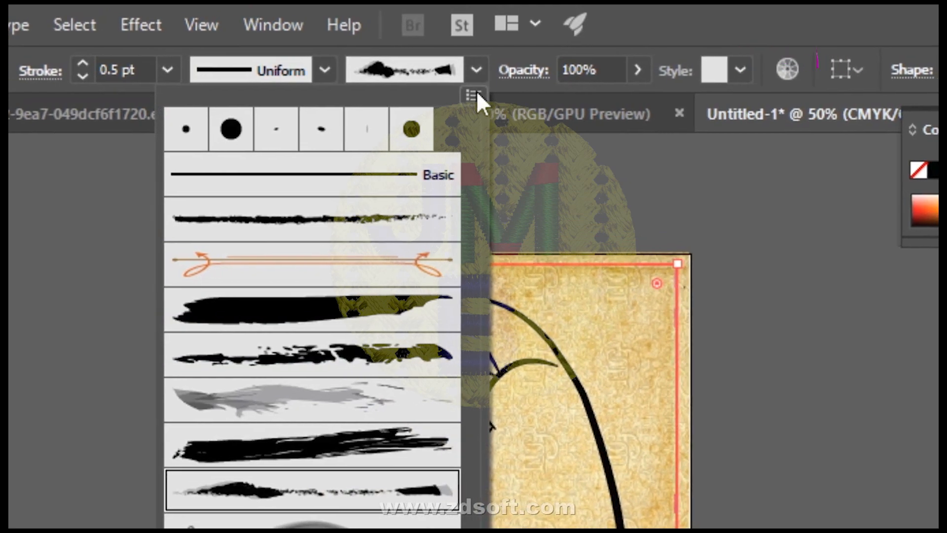
left_click(468, 95)
mouse_move(477, 273)
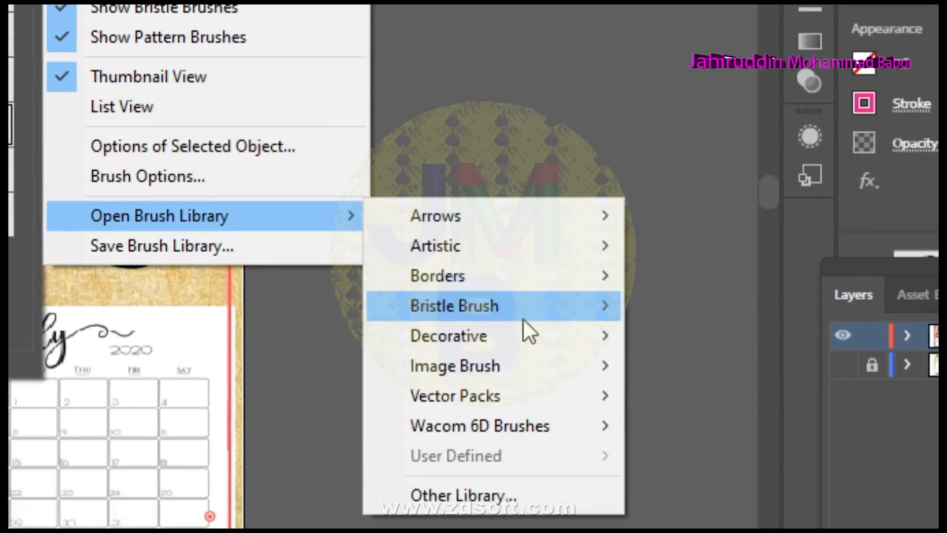
mouse_move(784, 387)
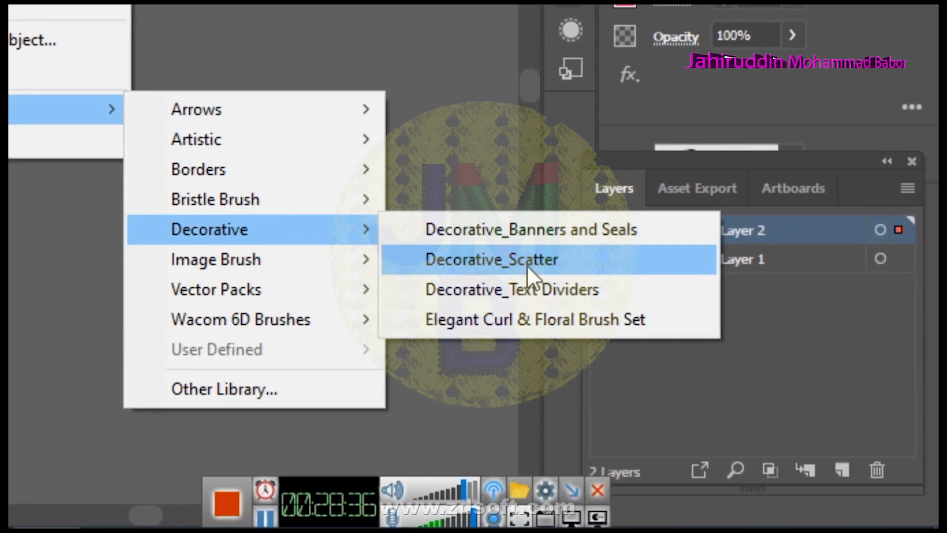
left_click(712, 307)
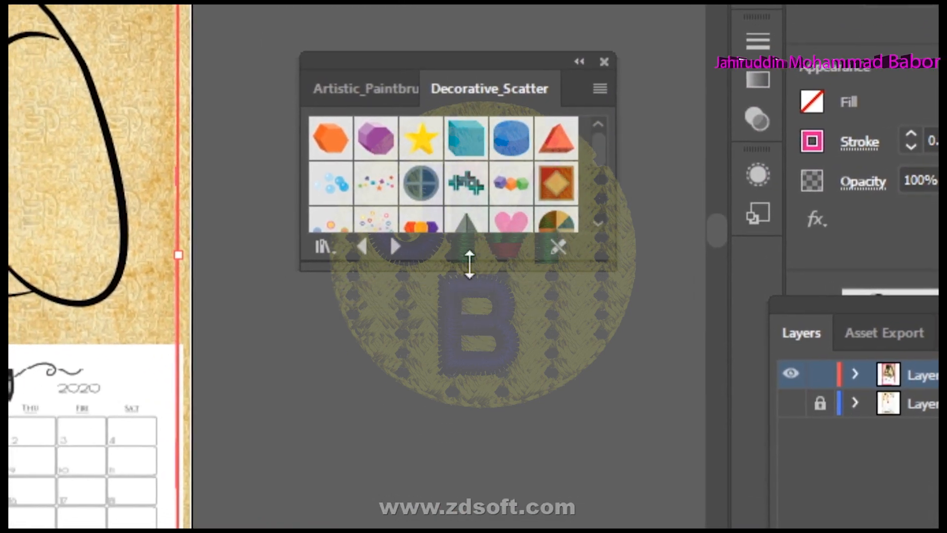
left_click_drag(477, 190, 487, 522)
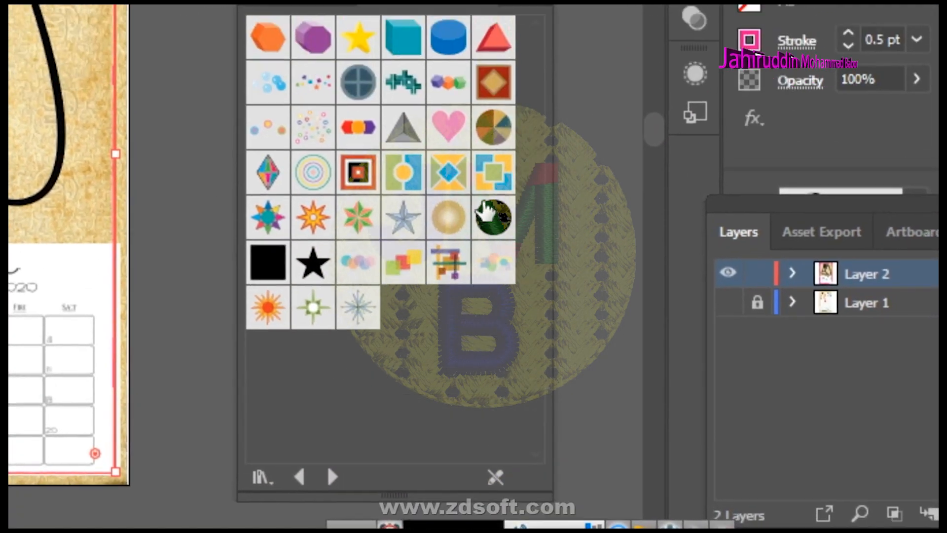
Try the overlapping blue-and-yellow squares and the small confetti scatter brushes on the border, and undo them
left_click(551, 81)
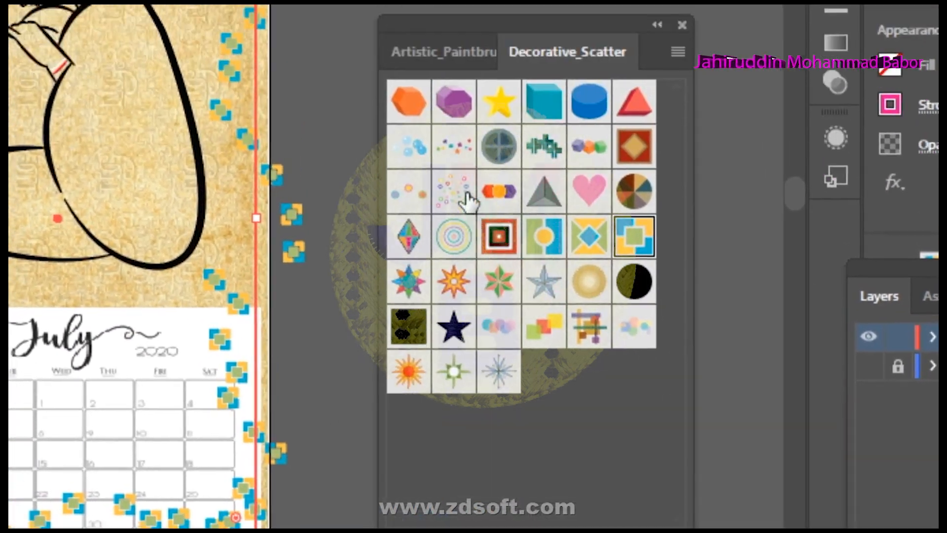
left_click(434, 29)
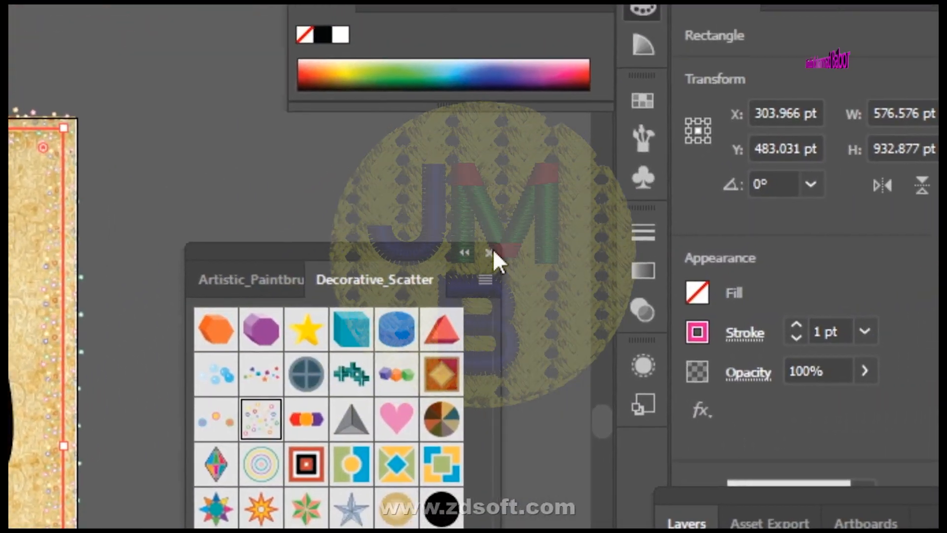
left_click(693, 80)
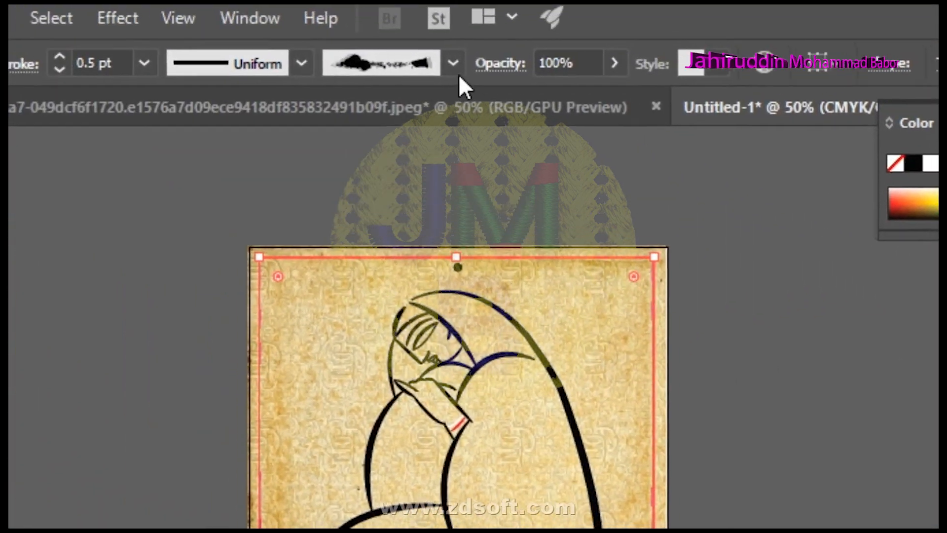
Open the Borders_Decorative brush library for the selected border and enlarge it to show more of its patterns
left_click(452, 62)
left_click(482, 48)
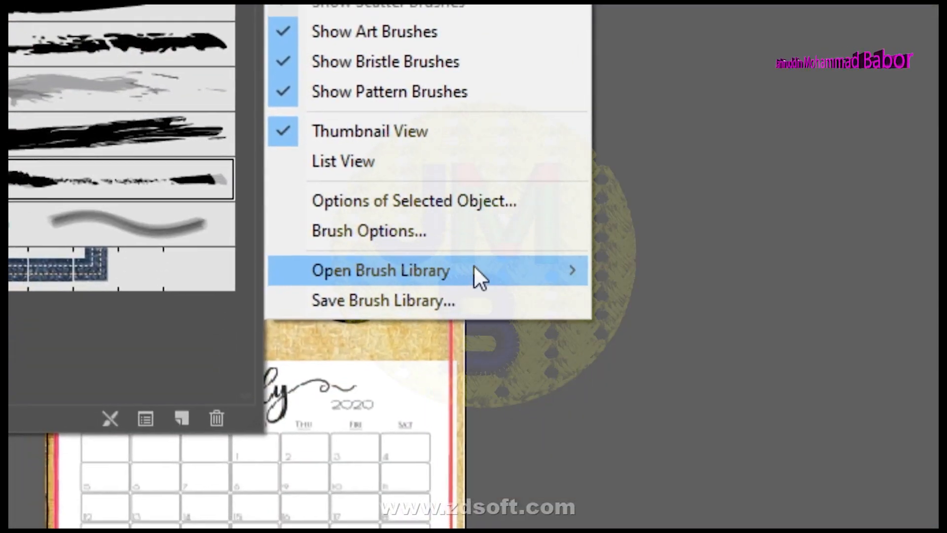
mouse_move(713, 532)
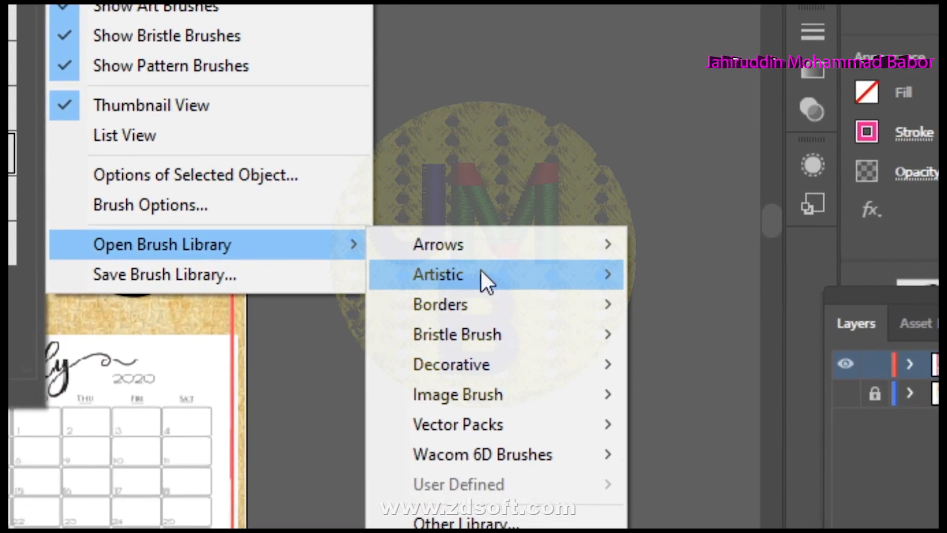
mouse_move(705, 302)
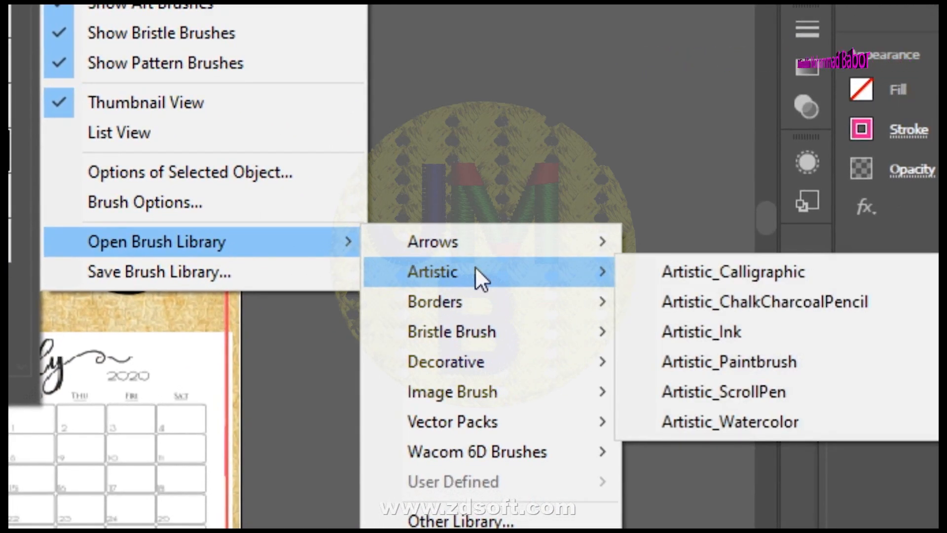
mouse_move(481, 302)
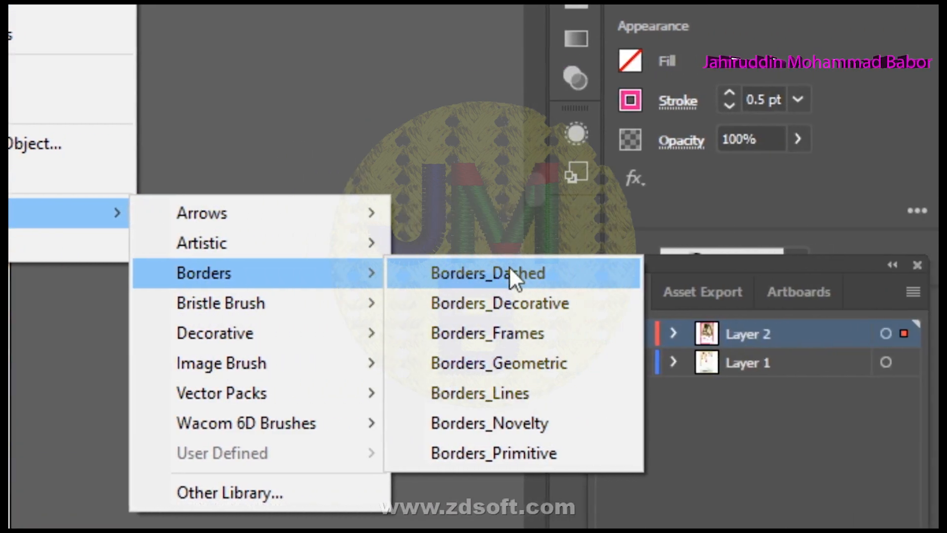
left_click(511, 302)
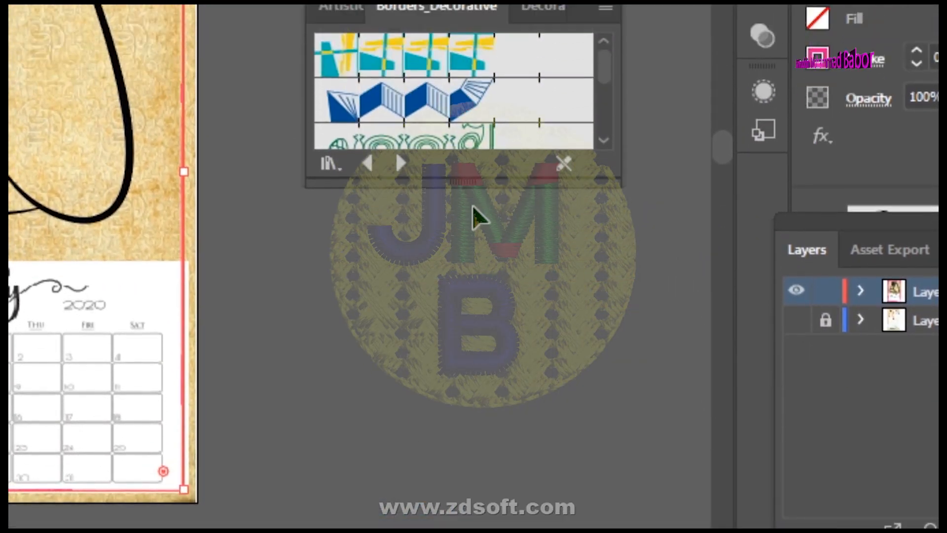
left_click_drag(469, 252, 475, 408)
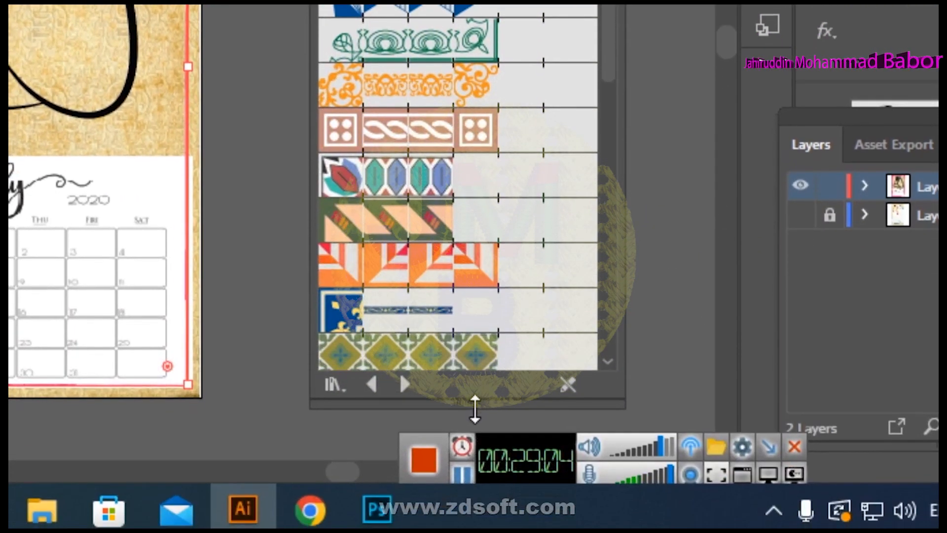
Give the border the green diamond tile pattern from Borders_Decorative and set its stroke weight to 0.5 pt
left_click(460, 278)
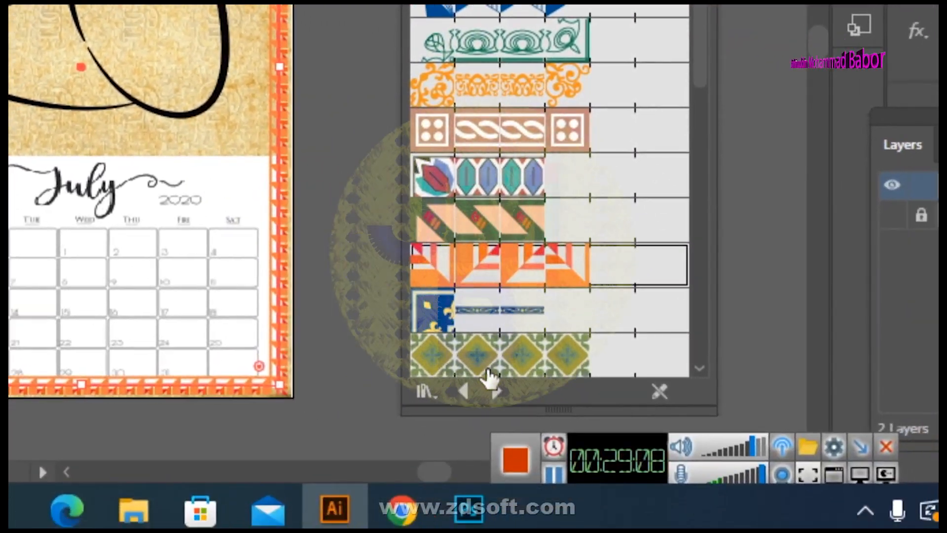
left_click(489, 378)
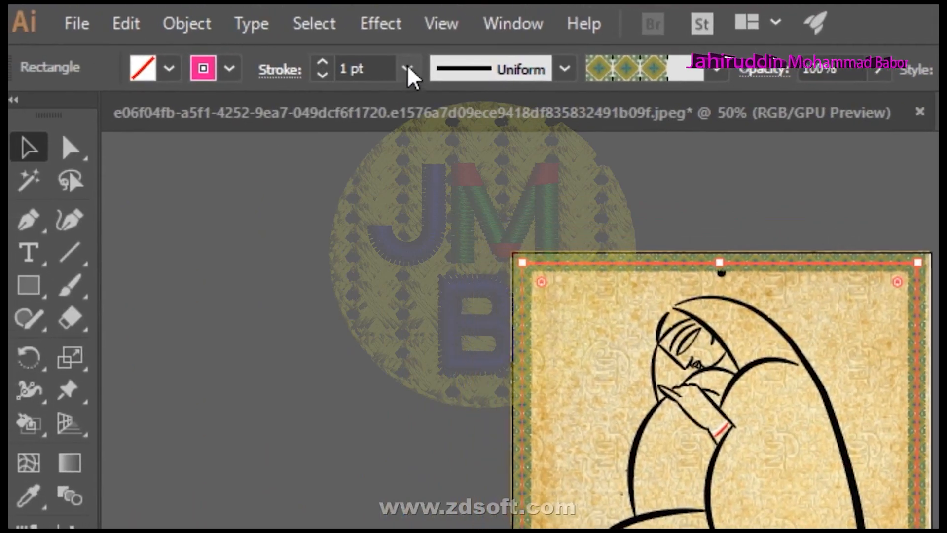
left_click(358, 53)
left_click(367, 118)
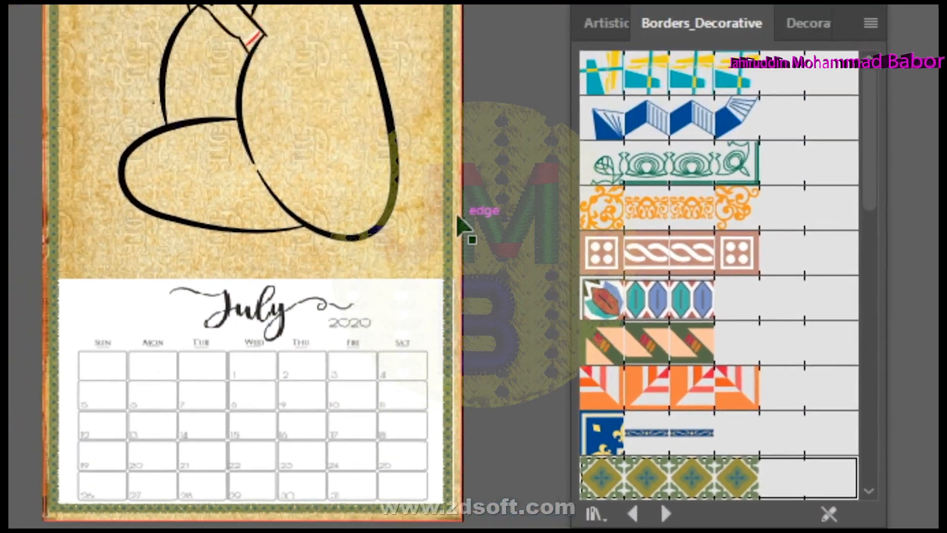
Look through the remaining Borders_Decorative patterns and the other brush library categories for the selected border
left_click(444, 170)
left_click_drag(871, 173, 880, 259)
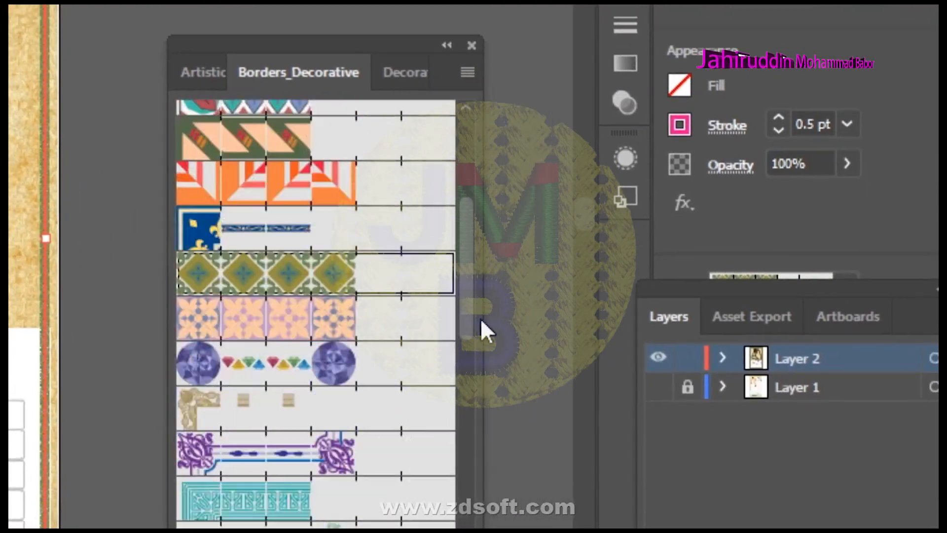
scroll(481, 319, "down", 10)
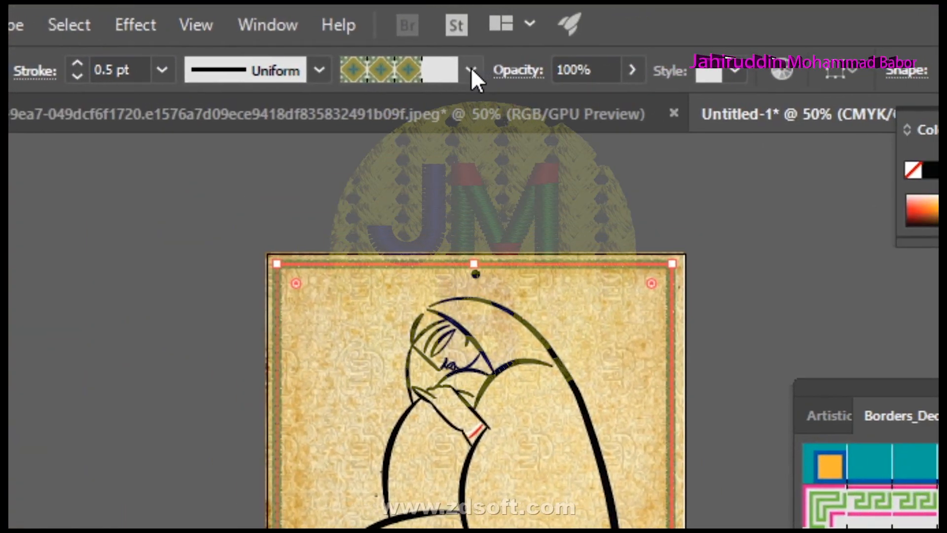
left_click(472, 69)
left_click(475, 97)
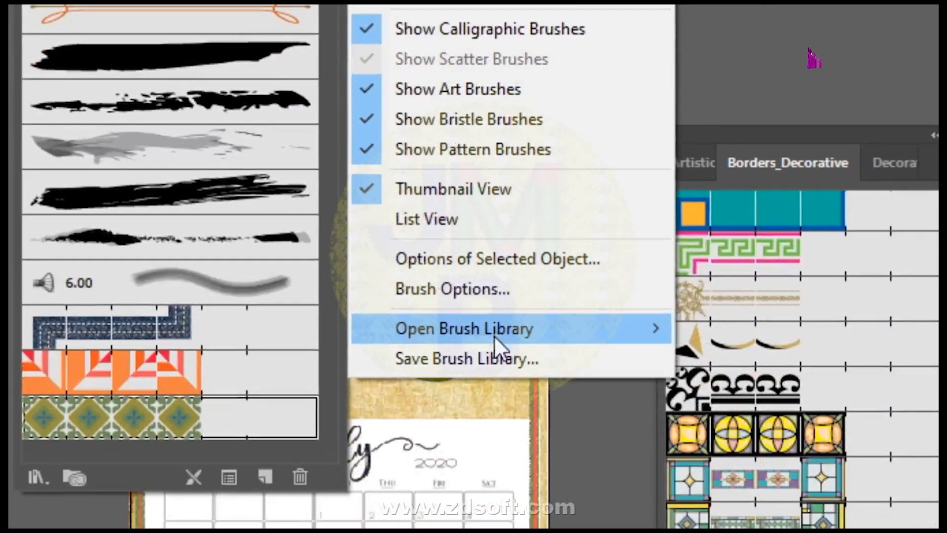
mouse_move(494, 330)
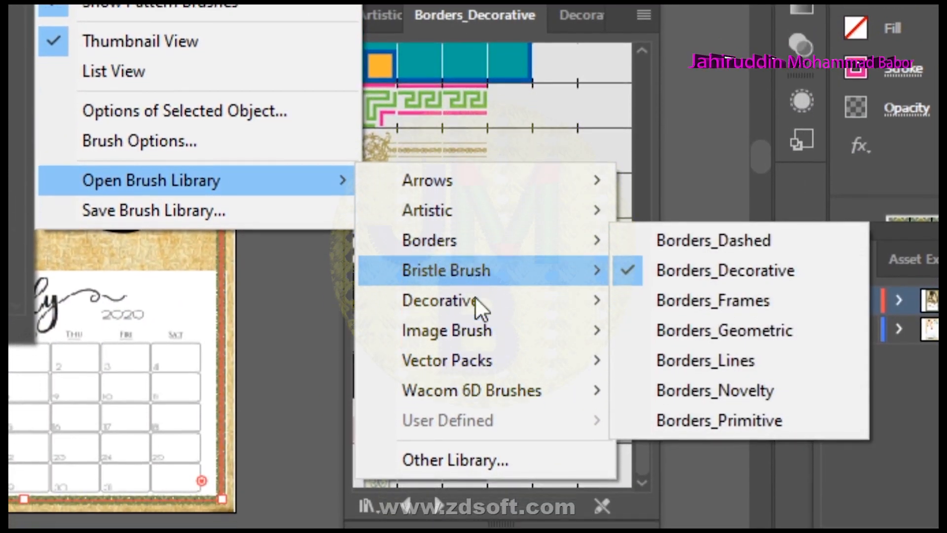
mouse_move(477, 334)
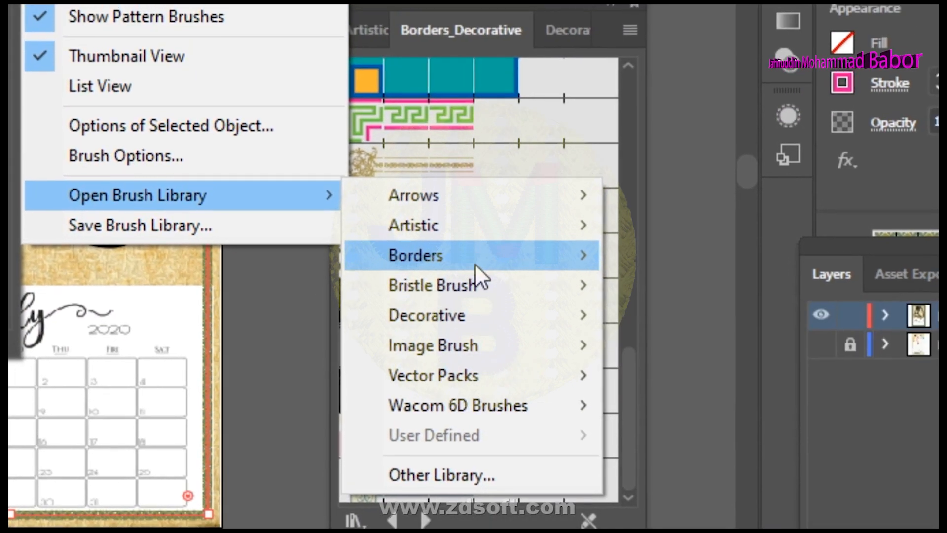
mouse_move(477, 269)
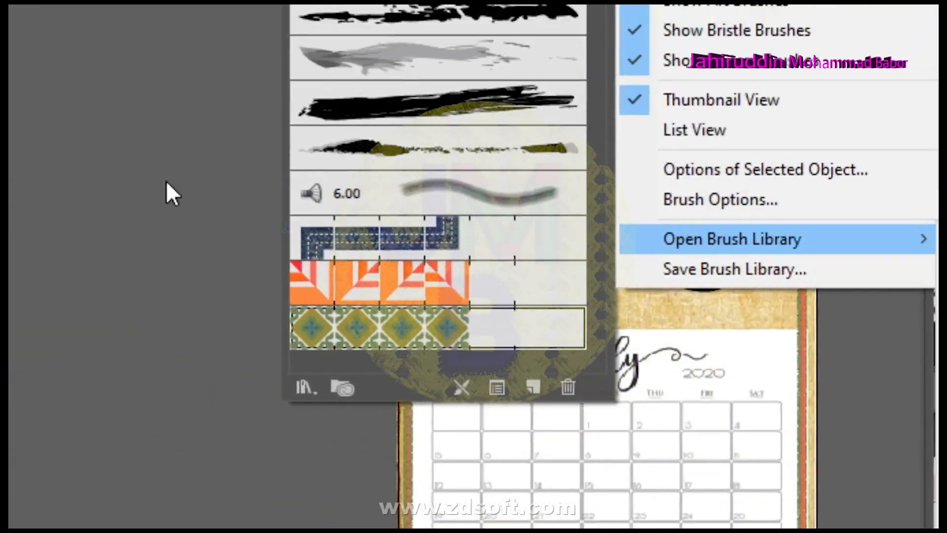
left_click(167, 181)
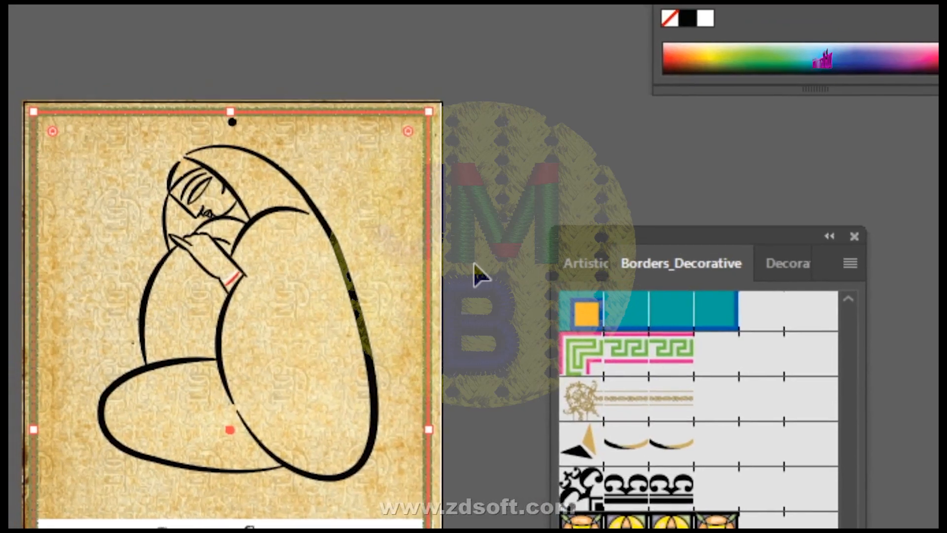
Hide the panels and examine the patterned border up close around the calendar and drawing
key("Tab")
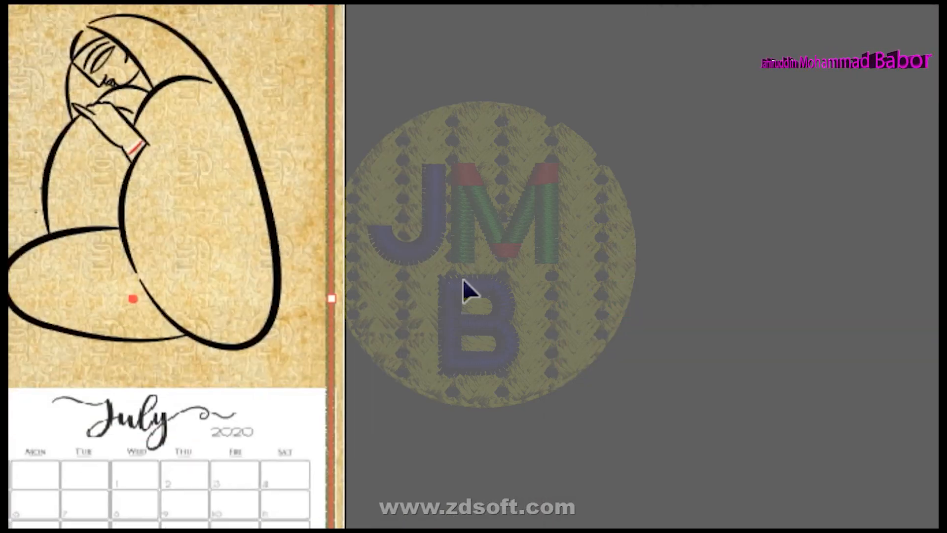
left_click(440, 377)
key("z")
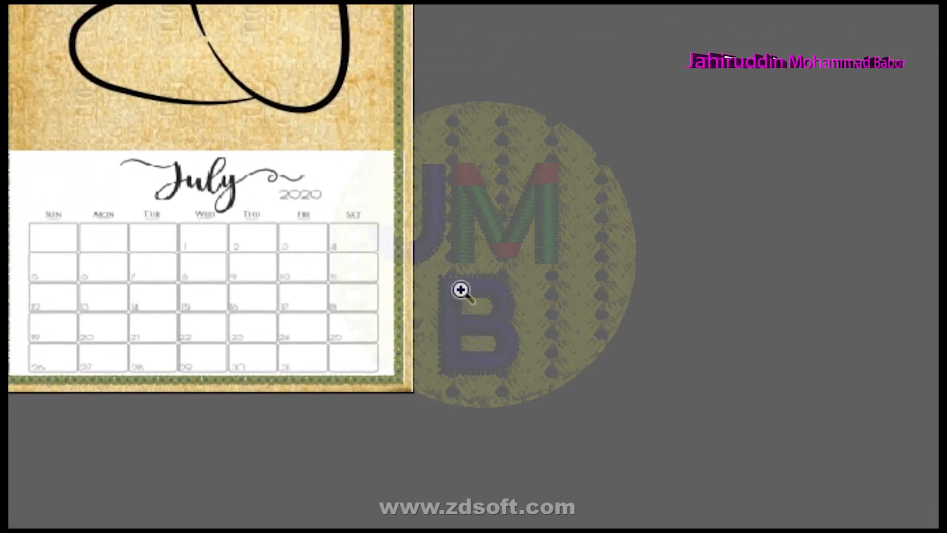
left_click(461, 290)
scroll(493, 211, "up", 5)
left_click(479, 250)
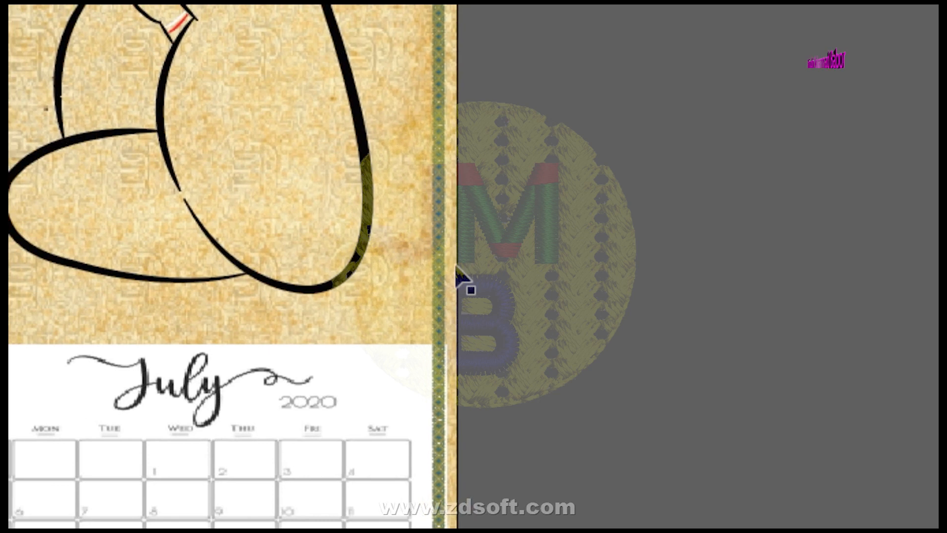
left_click(436, 267)
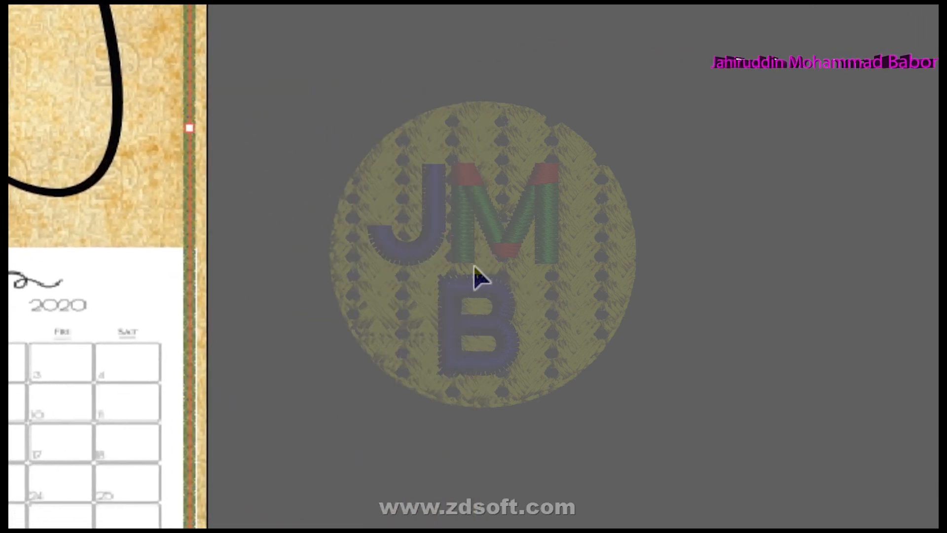
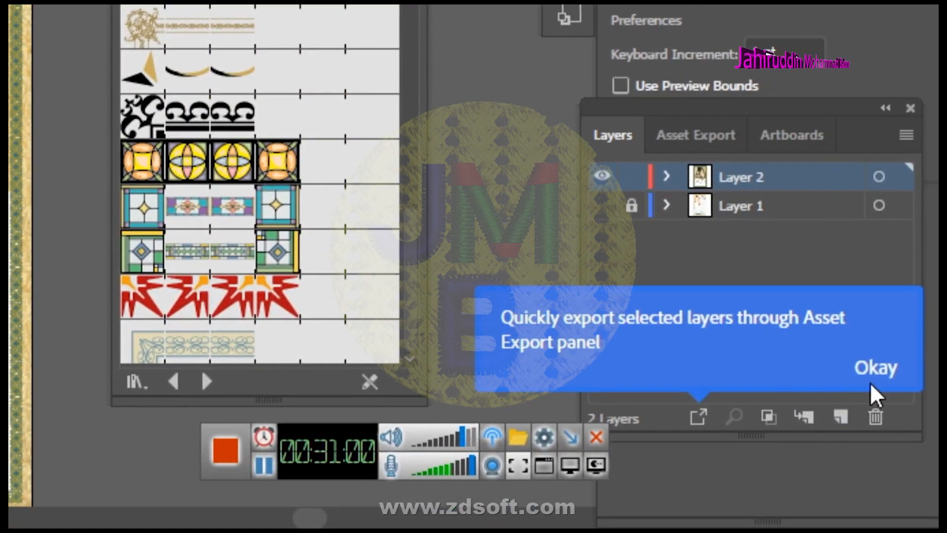
Dismiss the Asset Export tip and switch to the Google Images results in Chrome
left_click(872, 379)
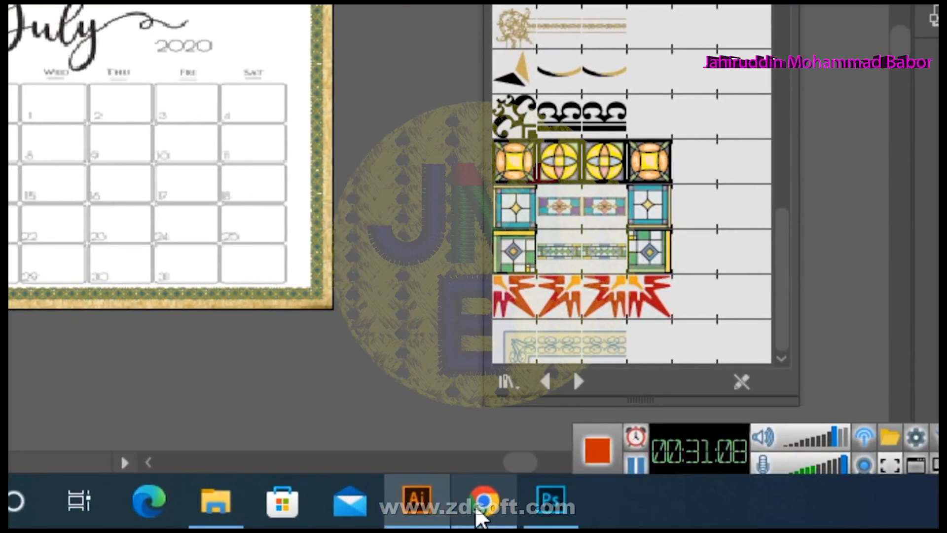
mouse_move(482, 508)
left_click(488, 419)
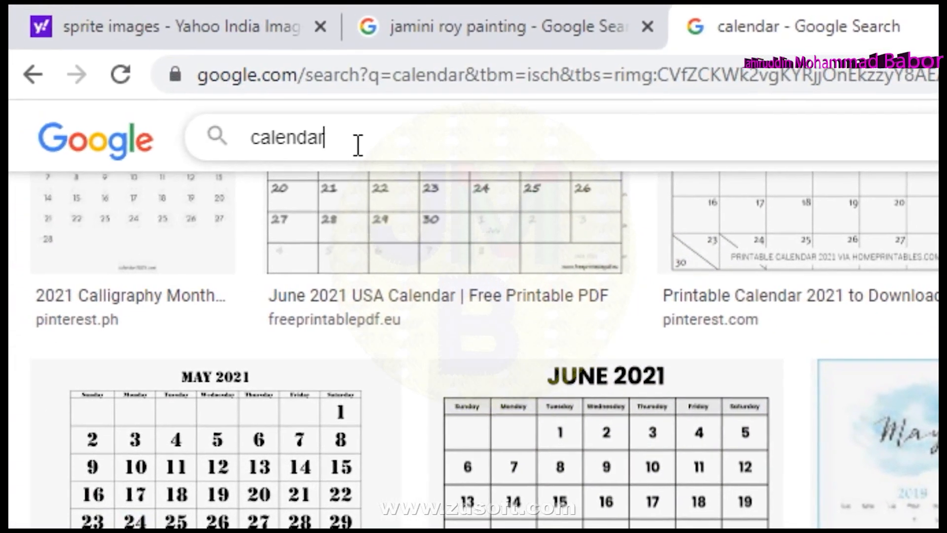
Replace the search term "calendar" and search Google Images for "chota bheem"
left_click(309, 105)
key("BackSpace")
key("BackSpace")
key("BackSpace")
key("BackSpace")
key("BackSpace")
key("BackSpace")
key("BackSpace")
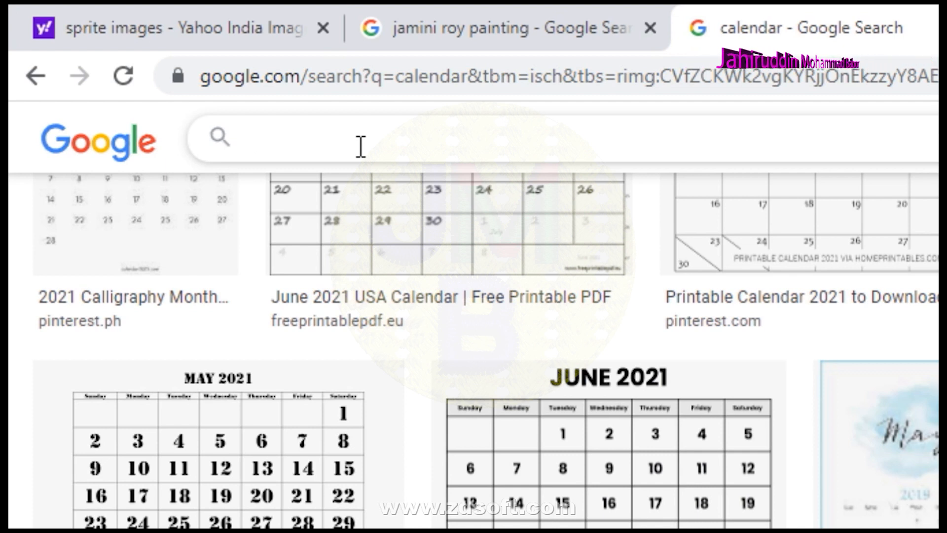
type("chota")
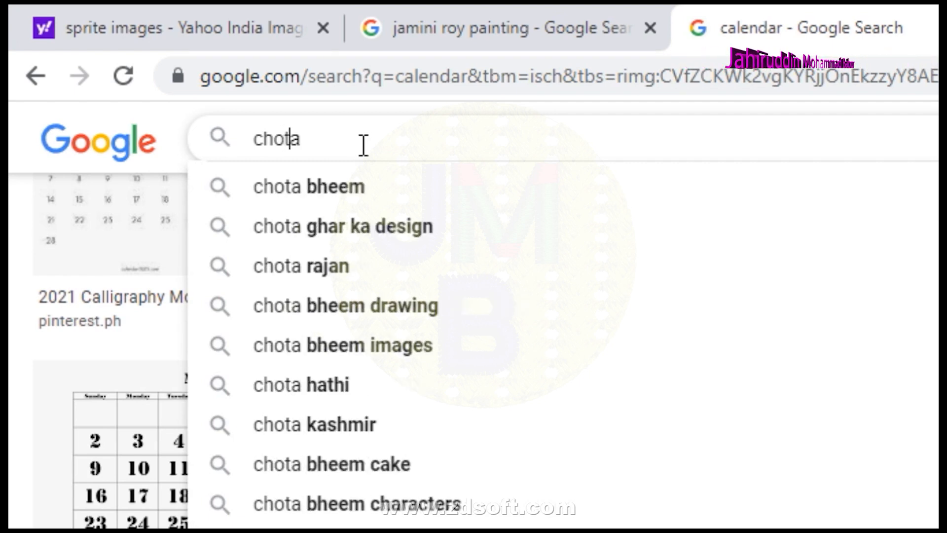
left_click(350, 190)
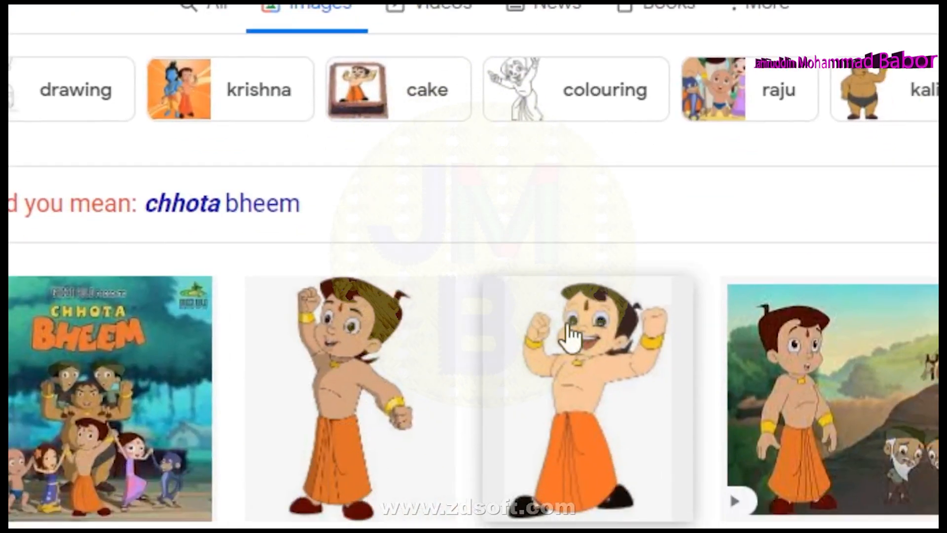
Browse the Chota Bheem image results and open the SeekPNG picture of the boy standing with both fists raised
scroll(481, 284, "down", 8)
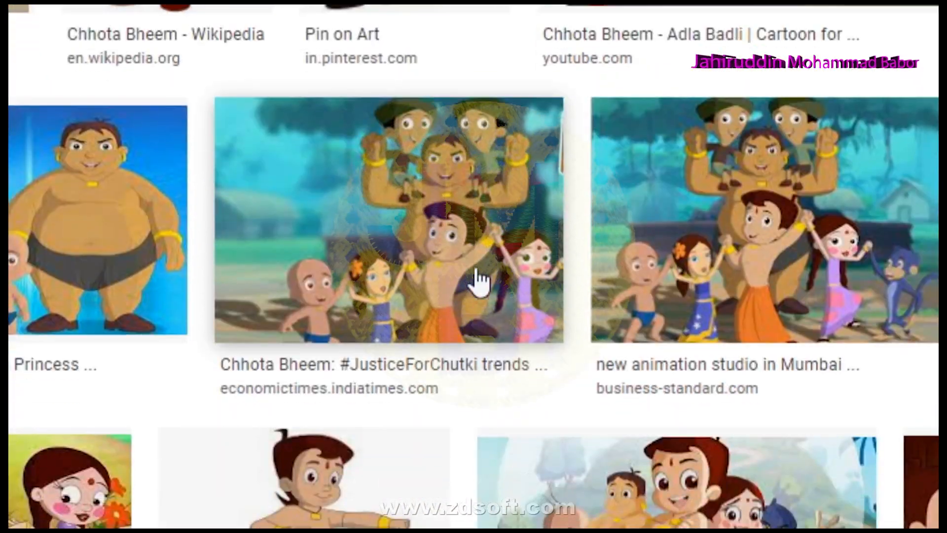
scroll(480, 281, "up", 3)
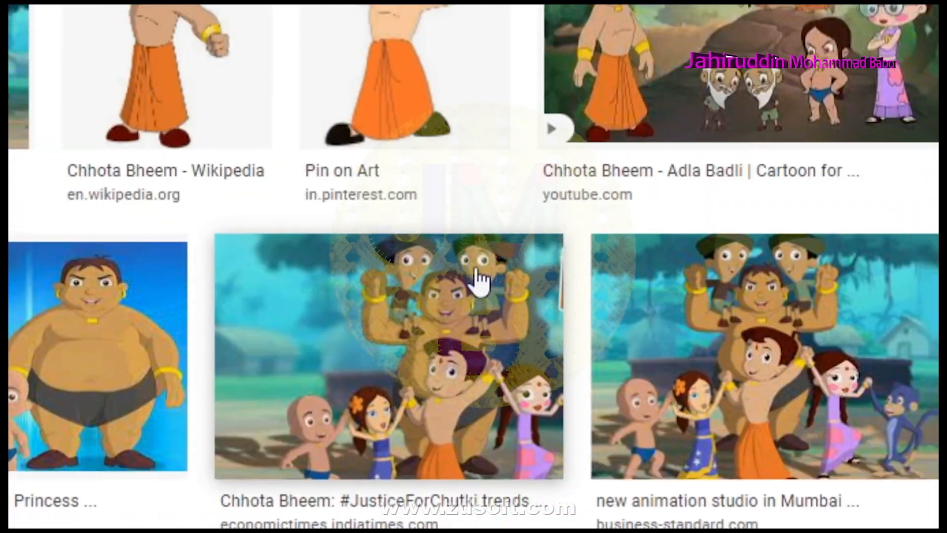
scroll(478, 284, "up", 1)
left_click(170, 198)
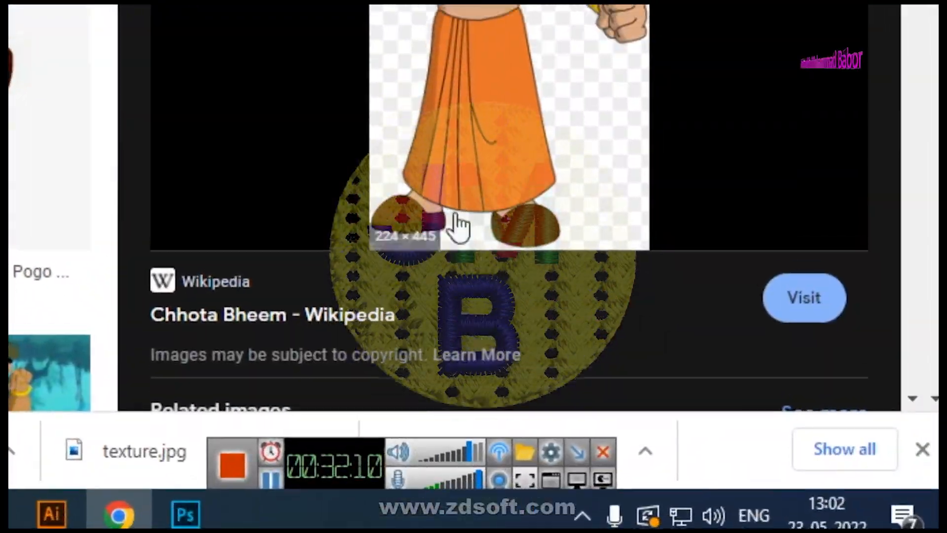
scroll(438, 269, "down", 10)
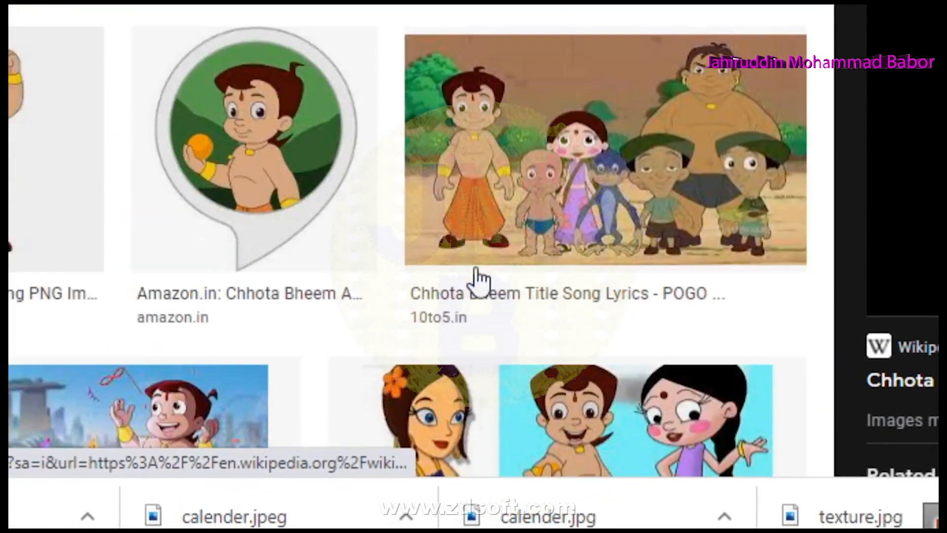
left_click(64, 205)
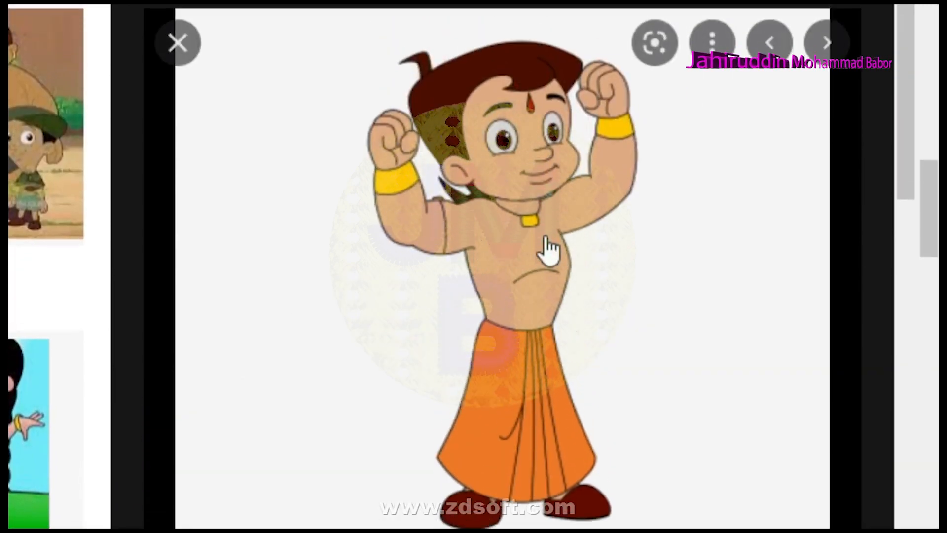
Save the previewed Chota Bheem picture to disk, replacing its suggested file name
right_click(545, 237)
left_click(647, 268)
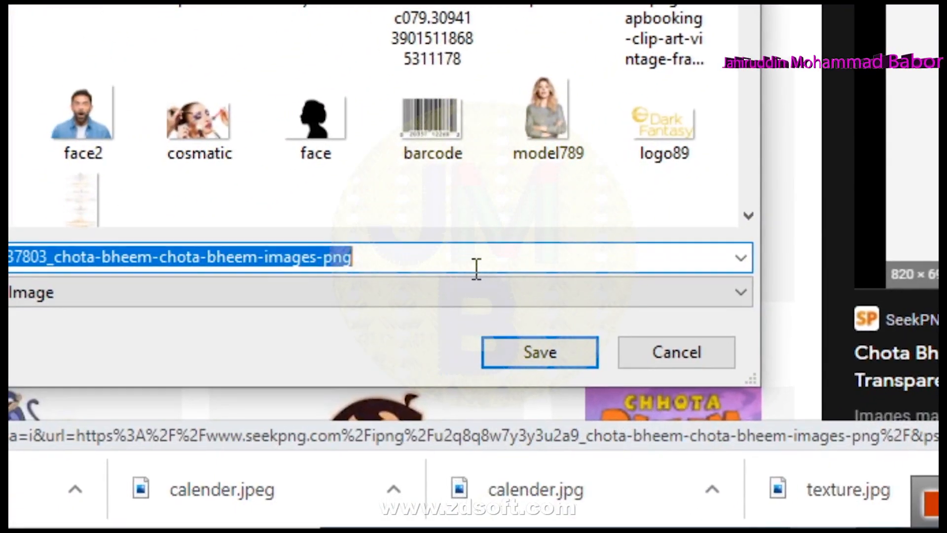
key("BackSpace")
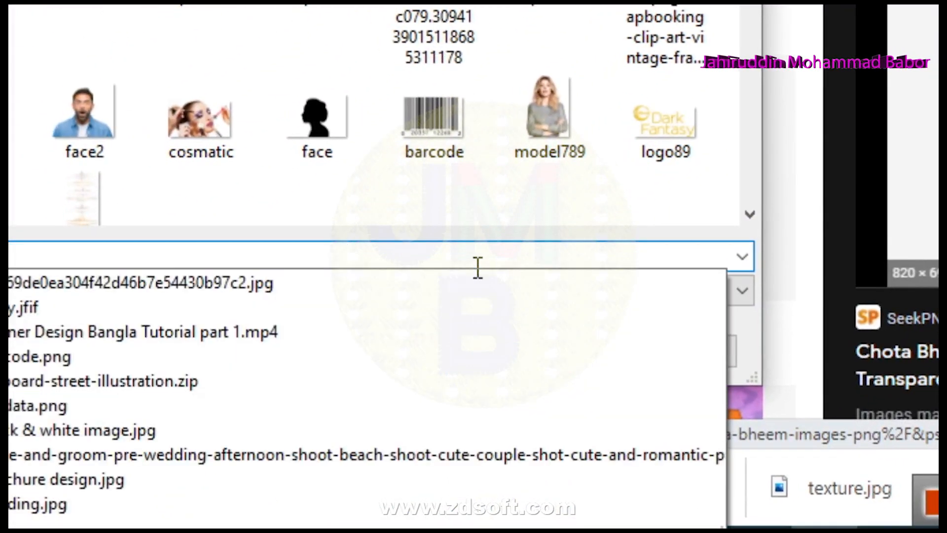
key("Return")
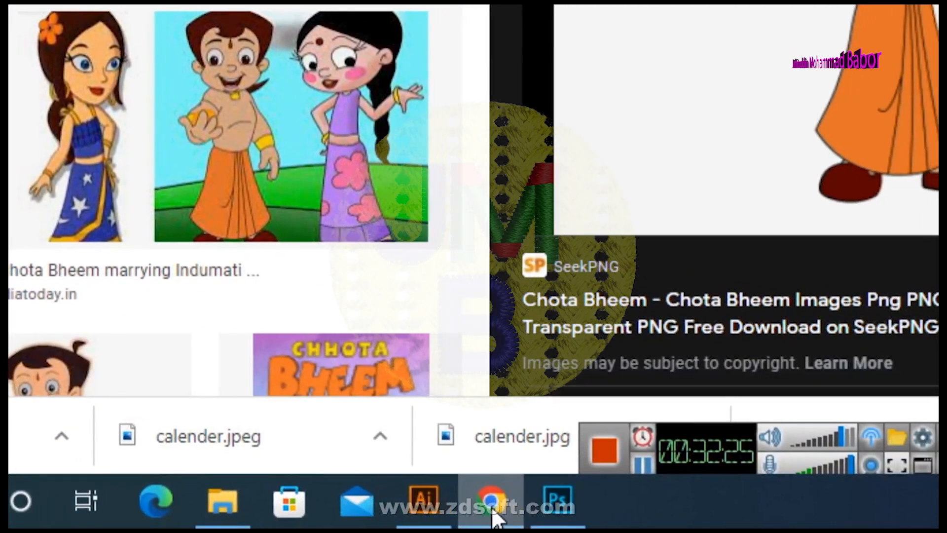
Switch to Illustrator and create a new CMYK document at 300 ppi
left_click(424, 499)
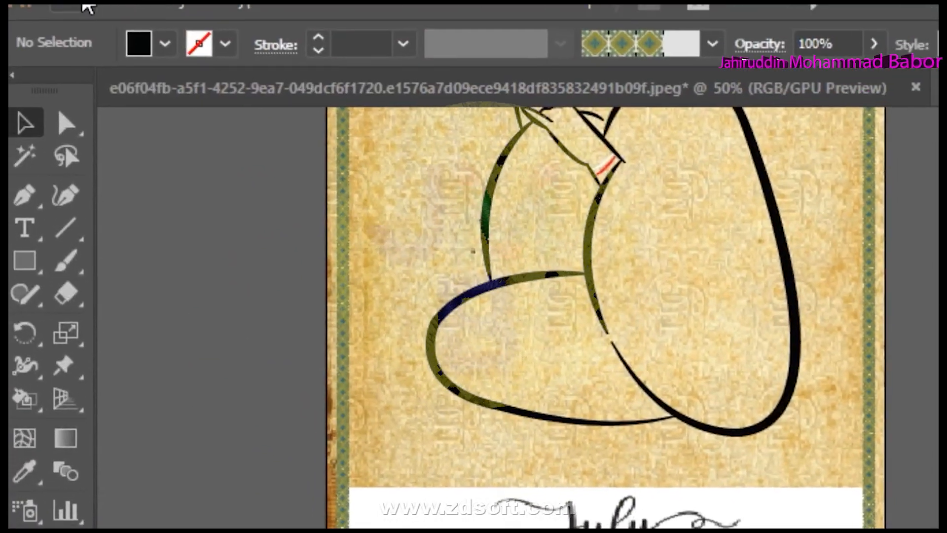
left_click(82, 25)
left_click(123, 54)
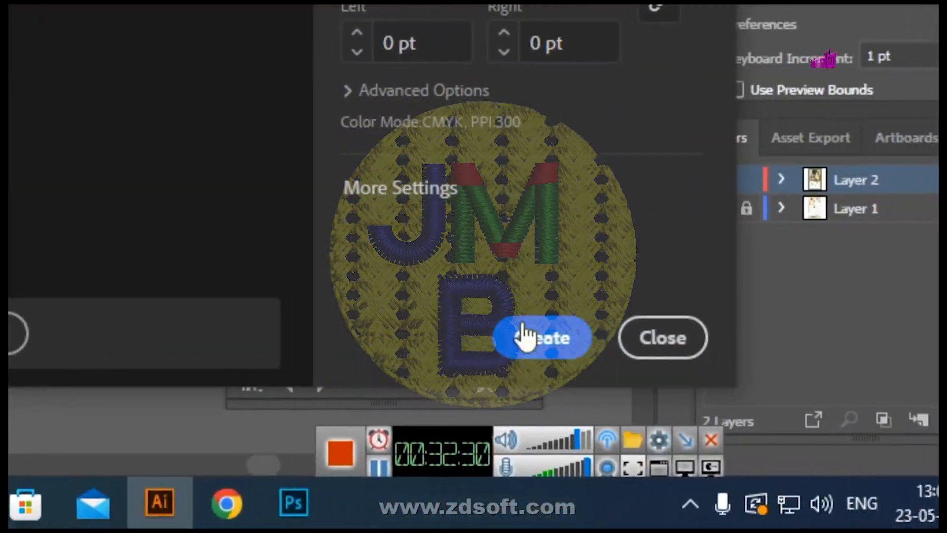
left_click(543, 335)
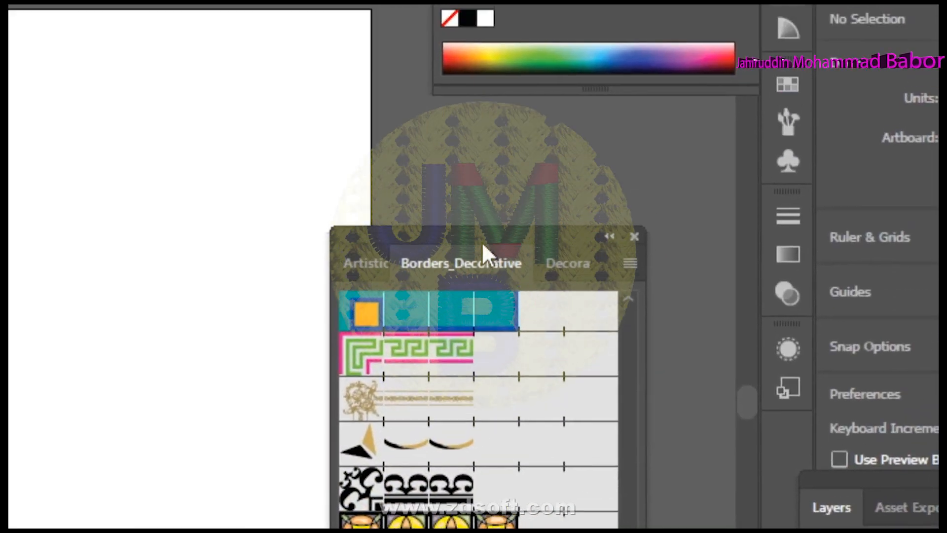
Close the floating brush library group and detach the Color panel so it floats beside the artboard
left_click_drag(481, 242, 595, 219)
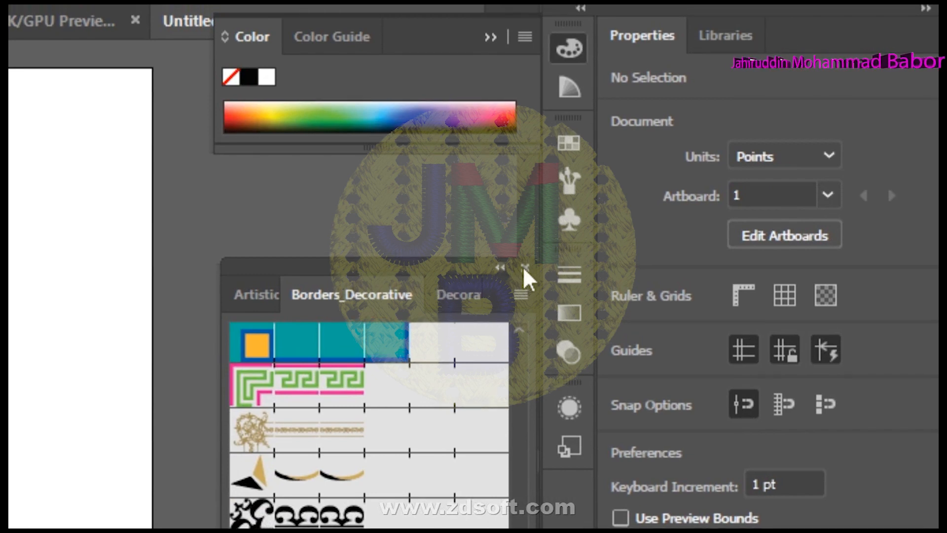
left_click(524, 264)
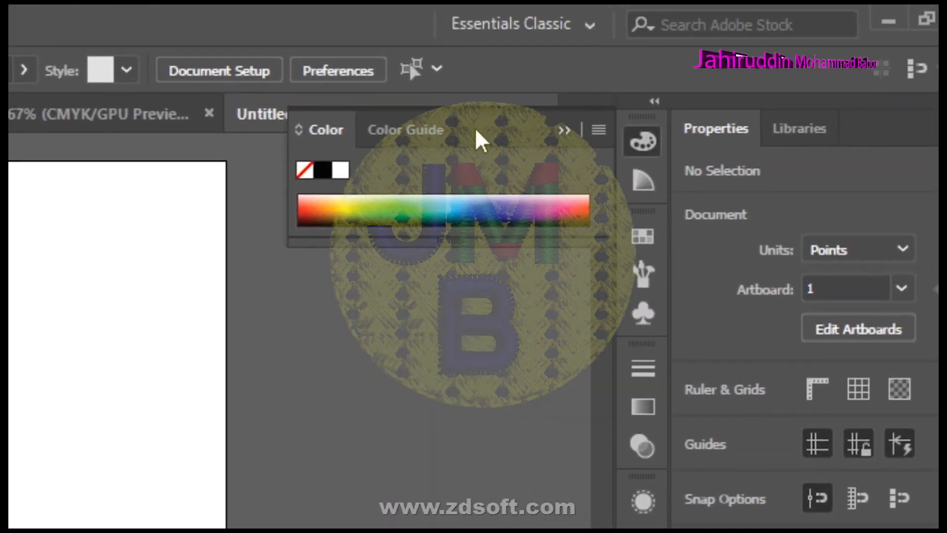
left_click_drag(475, 128, 475, 265)
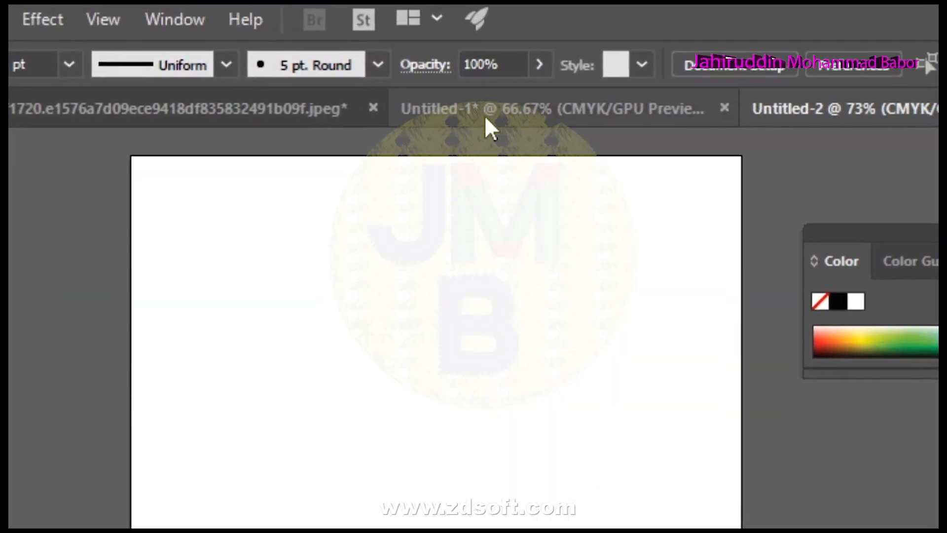
left_click(543, 52)
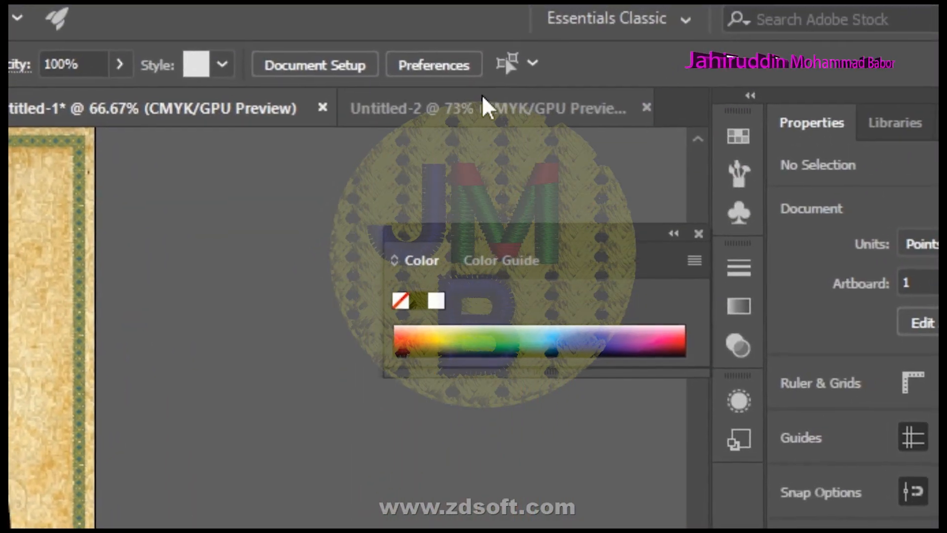
left_click(482, 98)
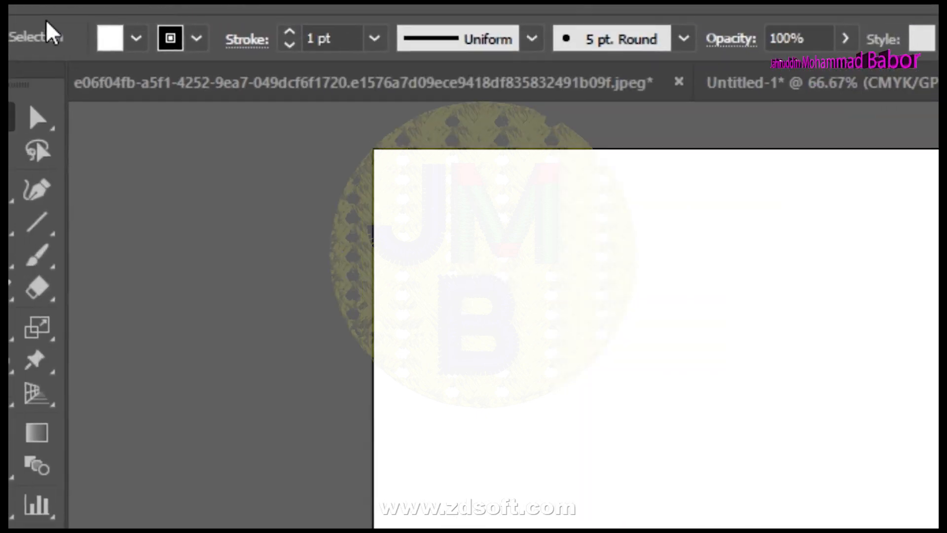
left_click(87, 25)
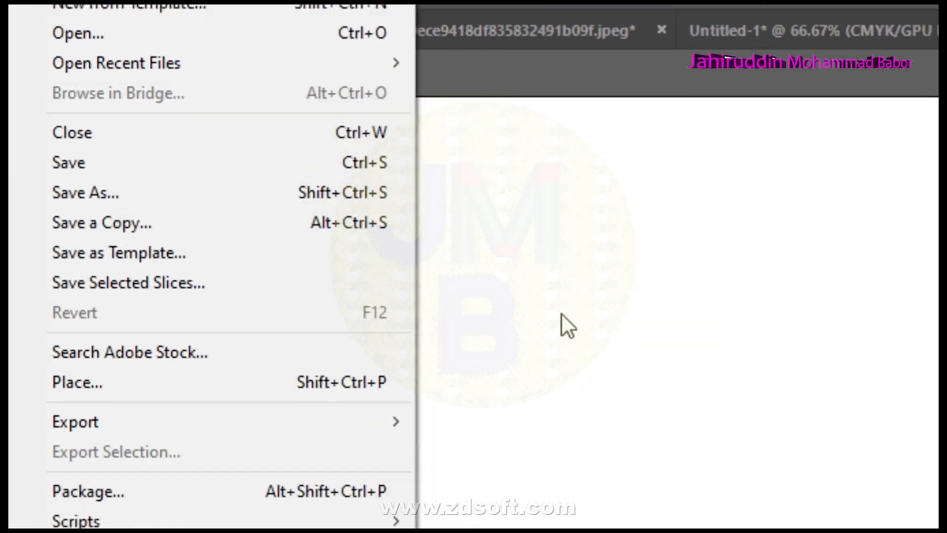
left_click(645, 361)
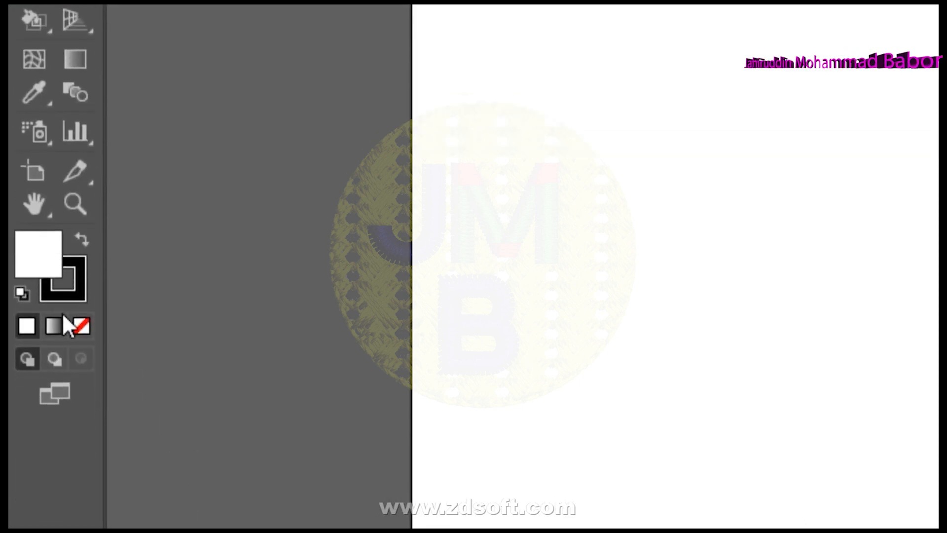
Set no fill and a red stroke (H 344°, S 96%, B 94%), and draw a rectangle just inside the artboard edges
left_click(84, 325)
double_click(79, 287)
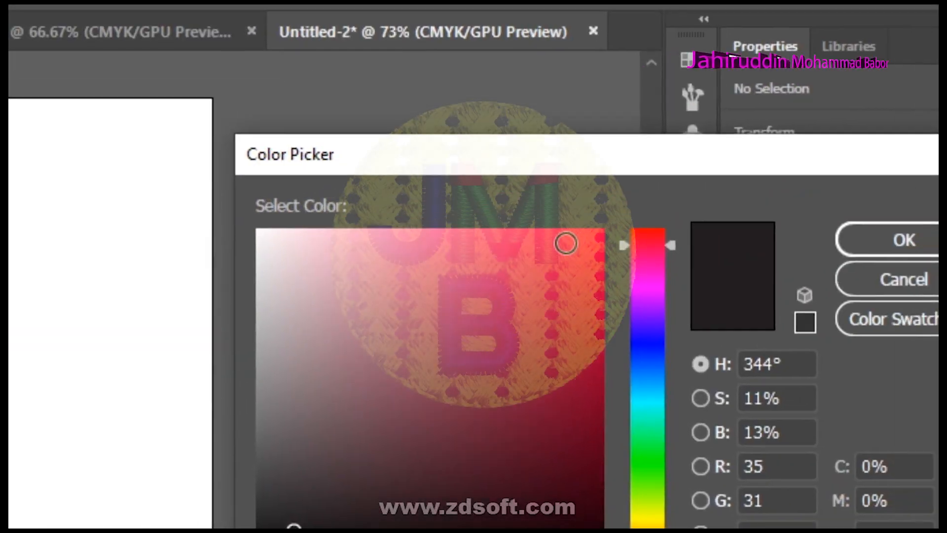
left_click(566, 243)
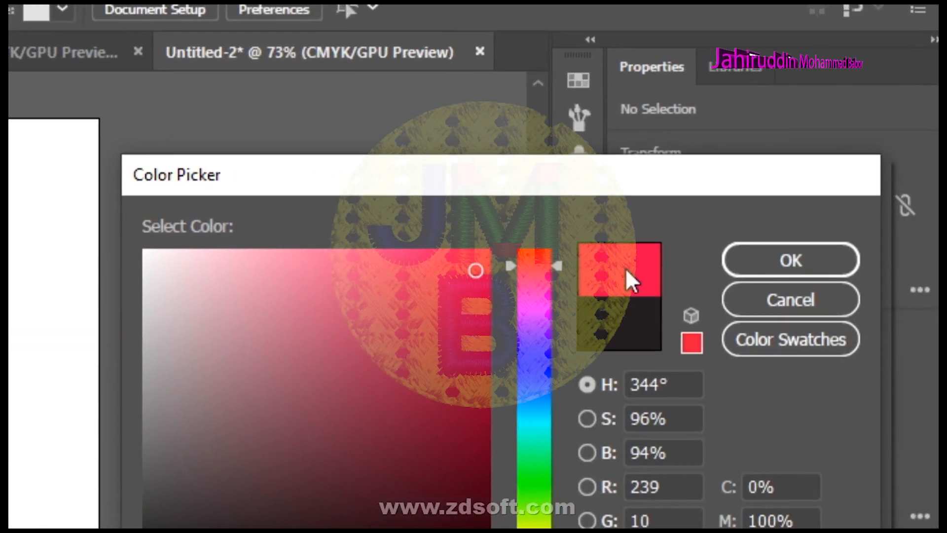
left_click(904, 240)
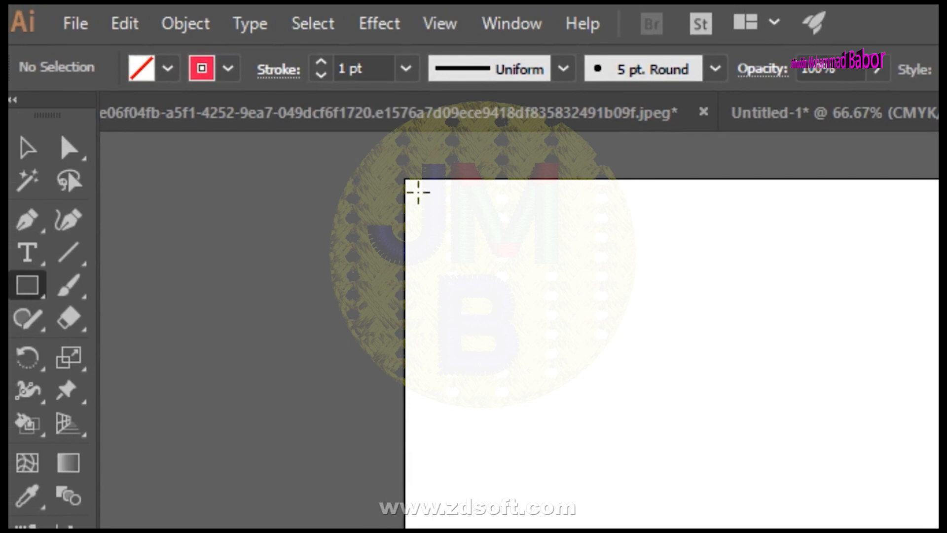
left_click_drag(418, 192, 475, 436)
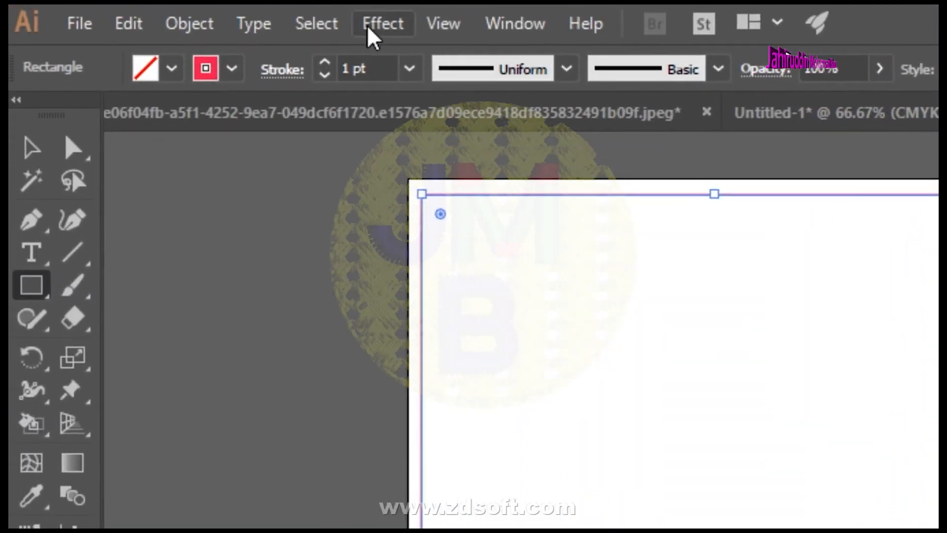
Open the Borders_Novelty brush library for the selected rectangle
left_click(370, 30)
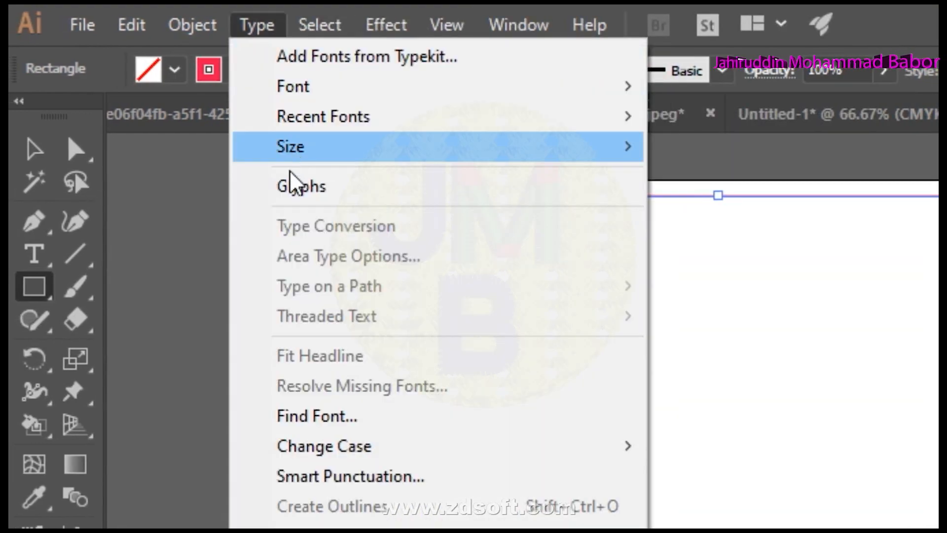
left_click(527, 7)
left_click(260, 69)
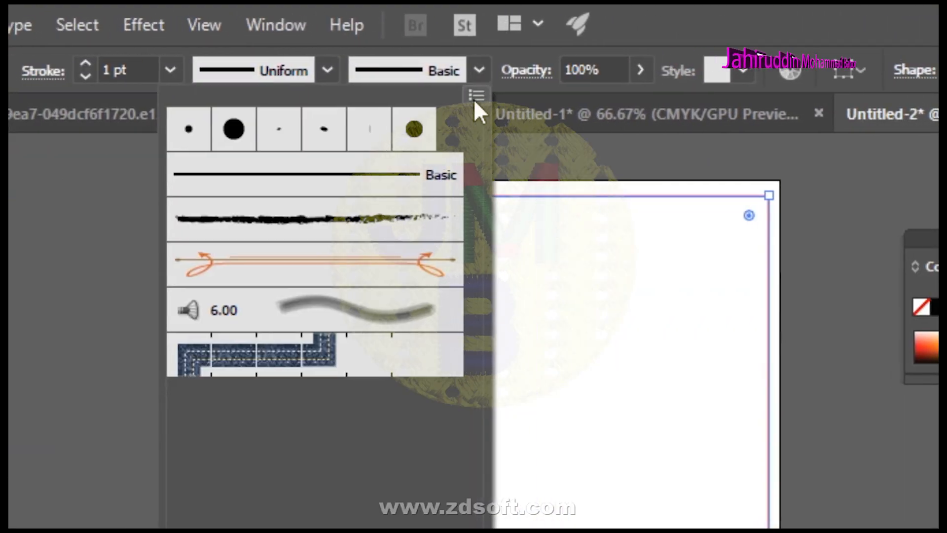
left_click(257, 93)
mouse_move(650, 532)
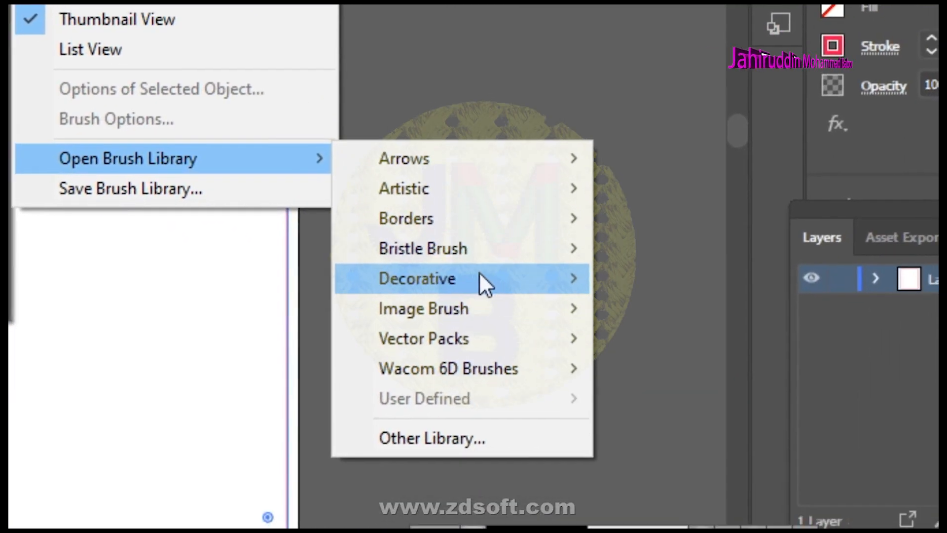
mouse_move(787, 380)
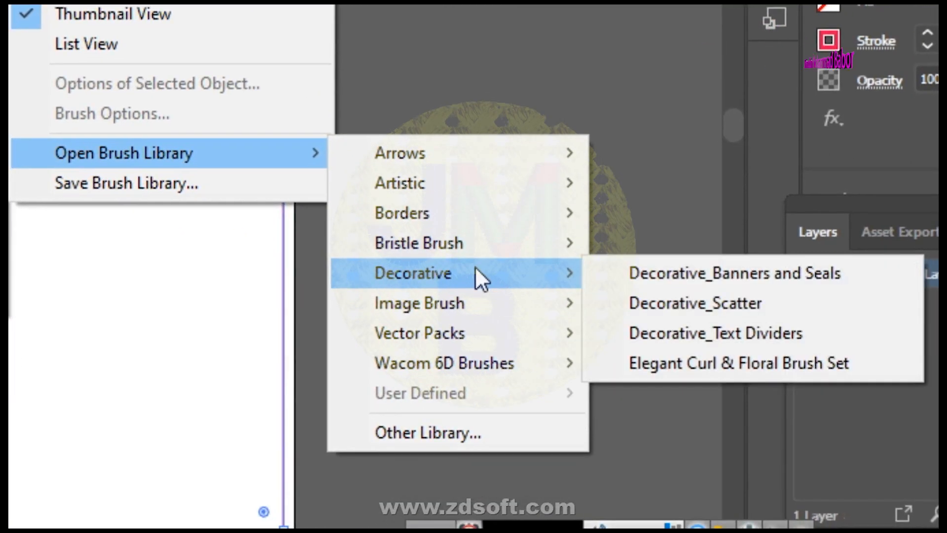
mouse_move(482, 213)
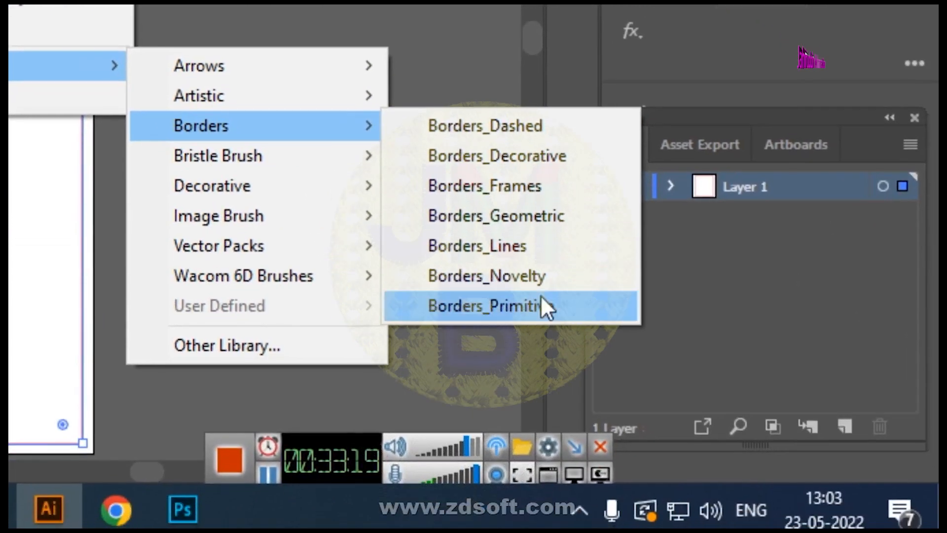
left_click(725, 419)
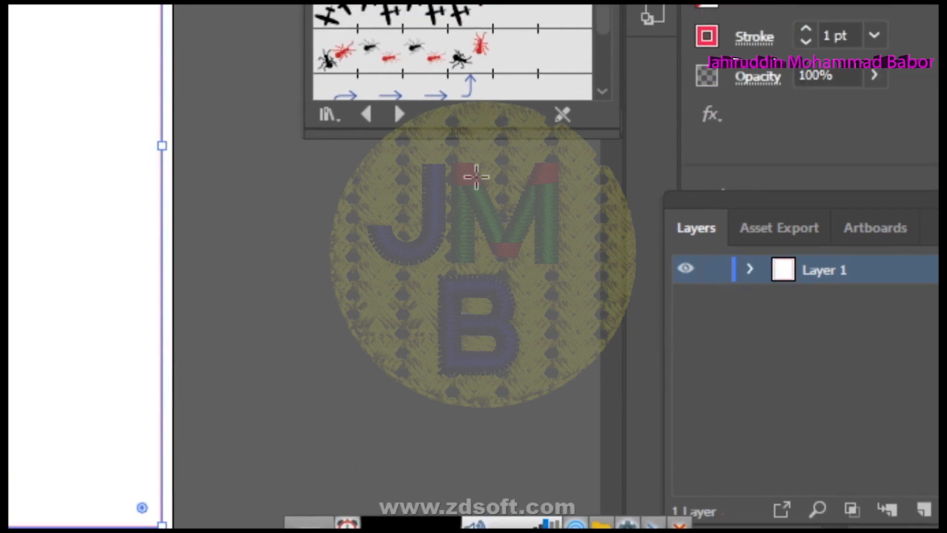
Enlarge the Borders_Novelty library, apply its orange, yellow and green flower pattern to the rectangle's stroke, and deselect the rectangle
left_click_drag(471, 138, 464, 488)
left_click_drag(477, 404, 486, 486)
left_click(488, 375)
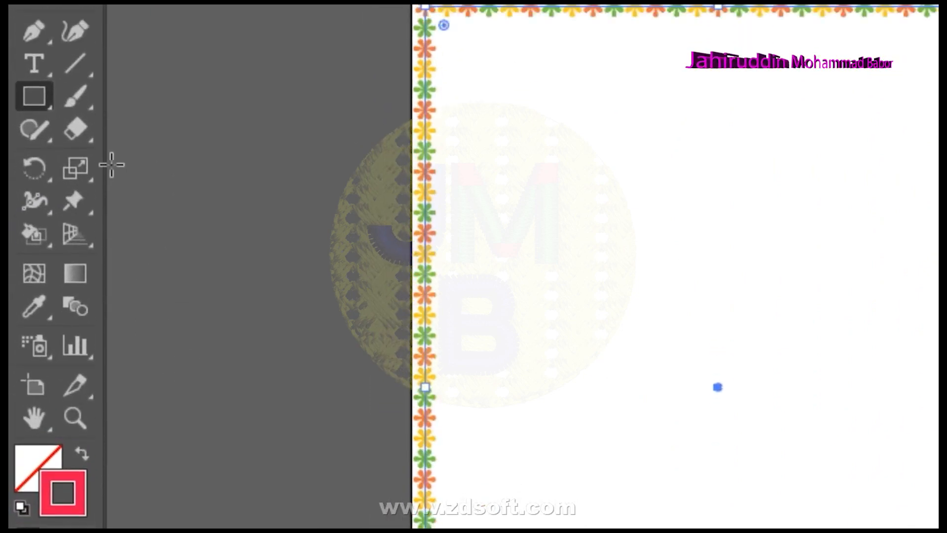
left_click(41, 144)
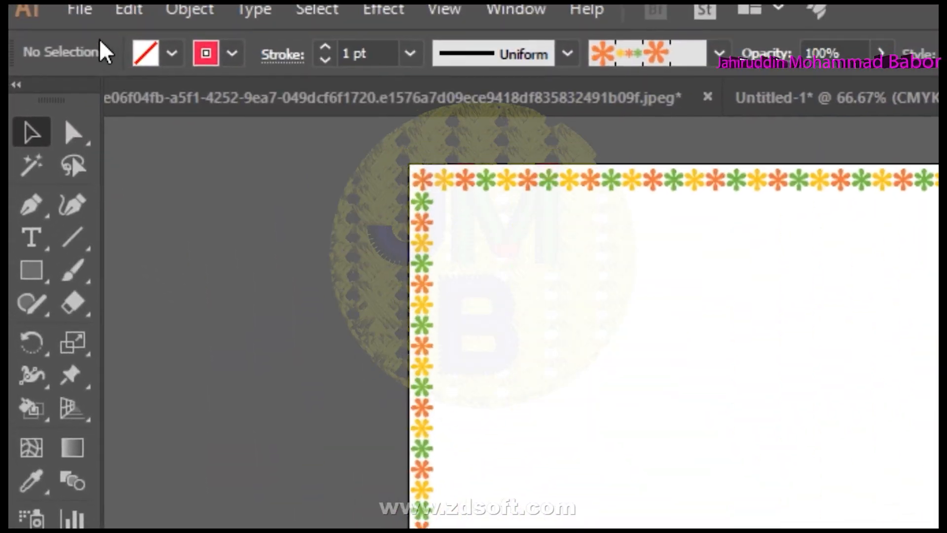
Try to place the bheem image from the Downloads folder as a linked file in the flower-bordered document
left_click(80, 9)
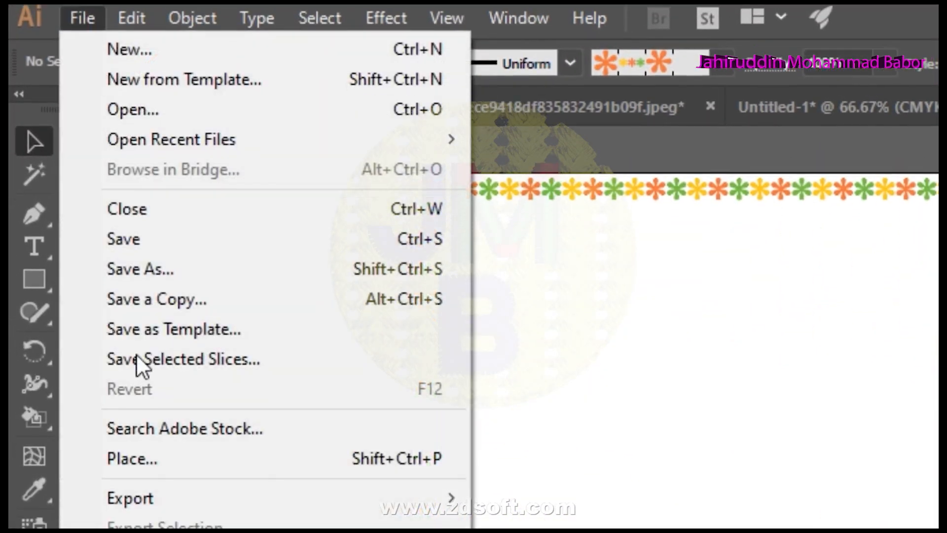
left_click(222, 451)
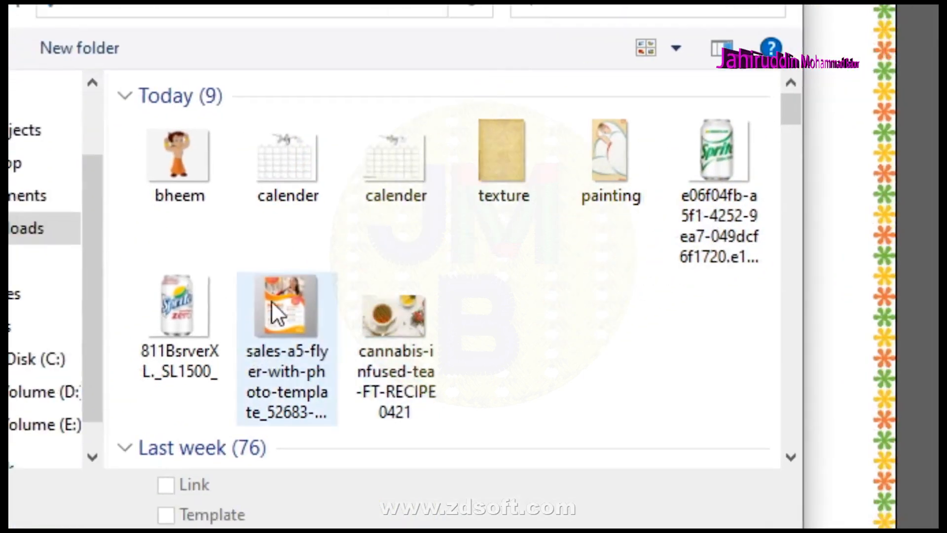
left_click(179, 154)
left_click(166, 485)
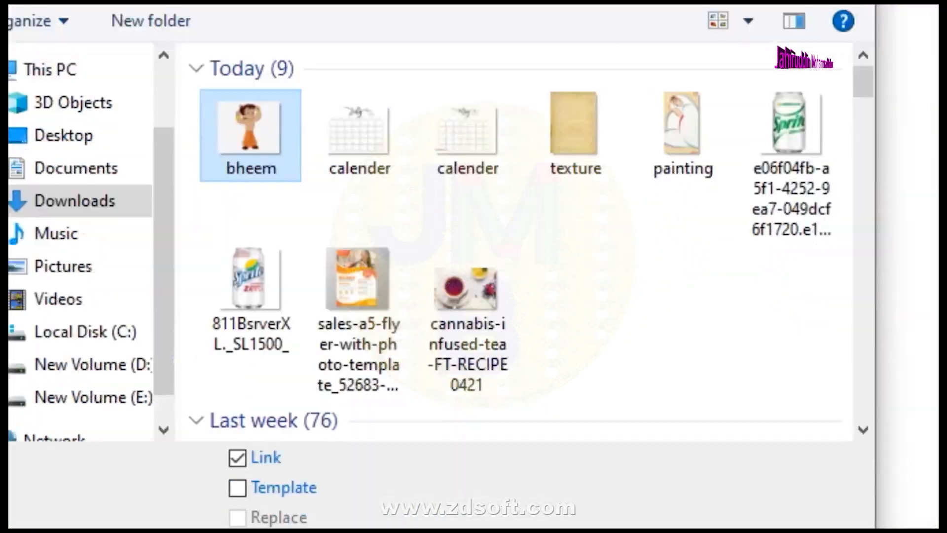
left_click(484, 414)
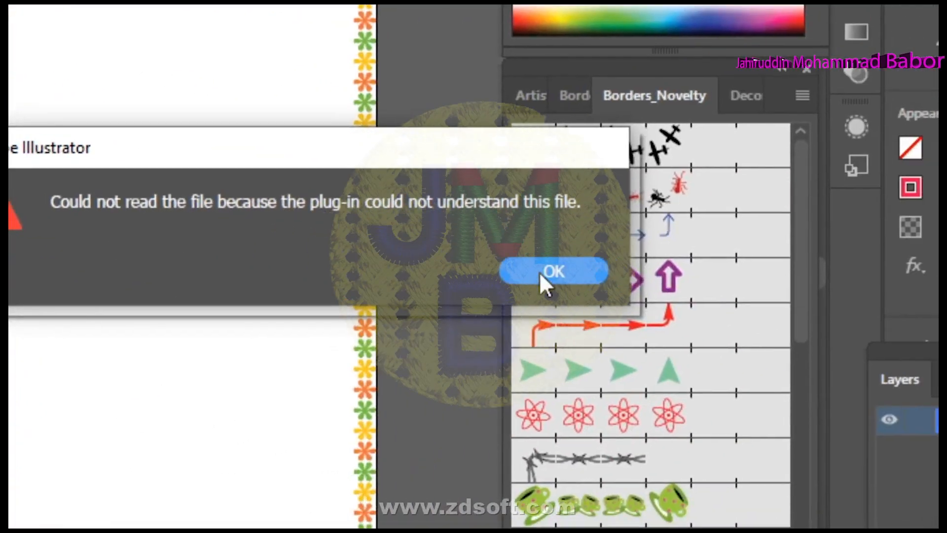
left_click(548, 274)
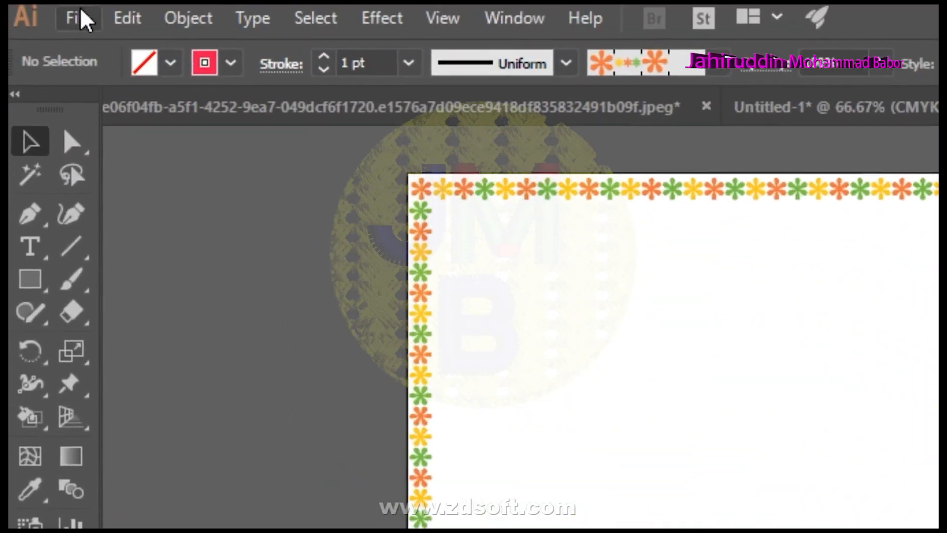
Retry placing the linked bheem image from Downloads inside the flower border
left_click(79, 18)
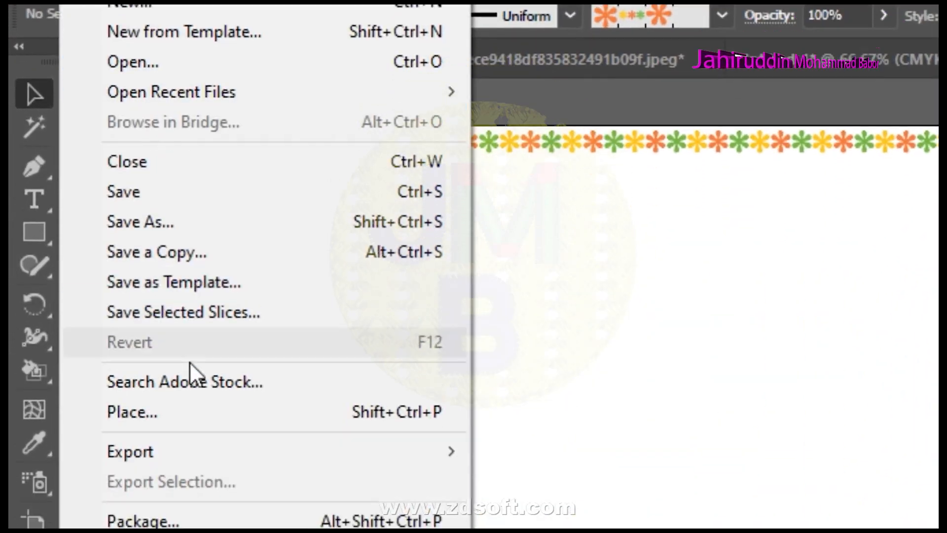
left_click(138, 444)
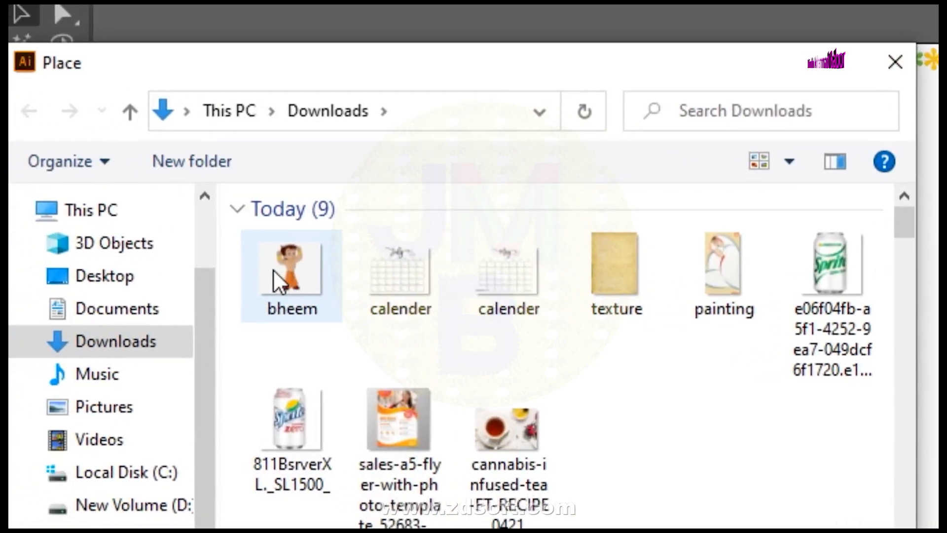
left_click(279, 279)
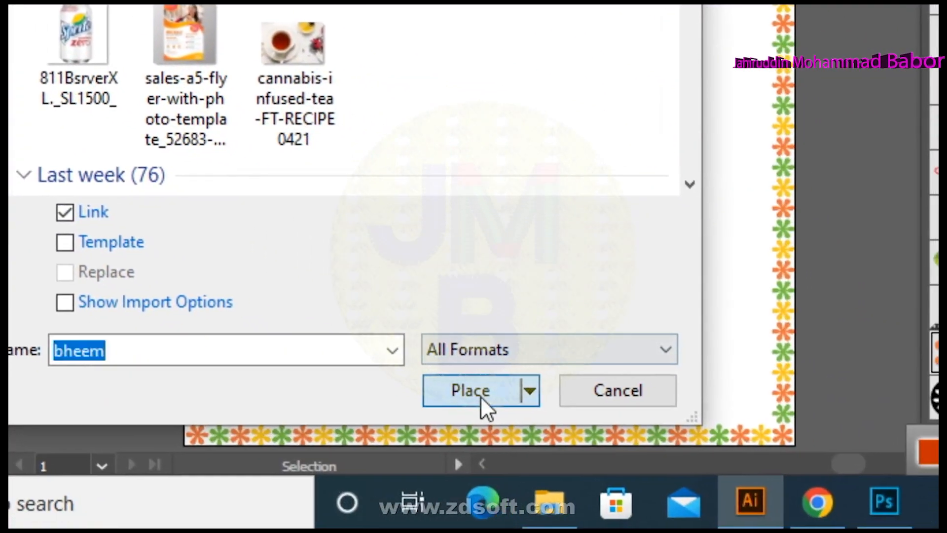
left_click(473, 393)
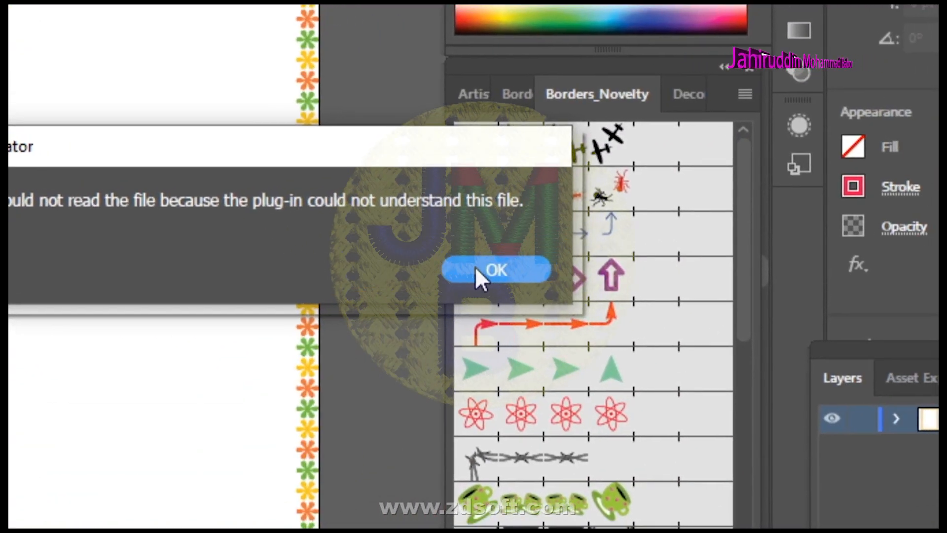
left_click(476, 269)
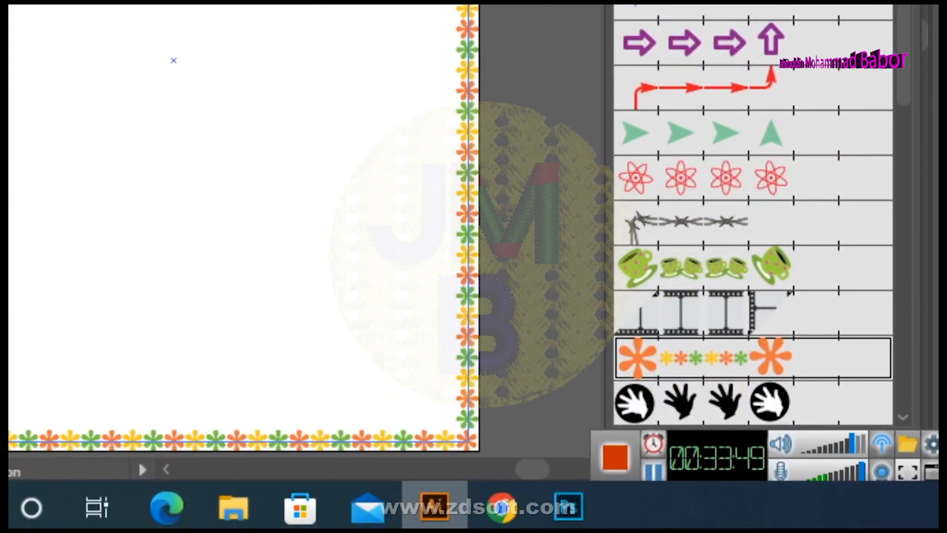
Switch to Chrome and open the SeekPNG picture of Chota Bheem with both fists raised from the related images
left_click(501, 508)
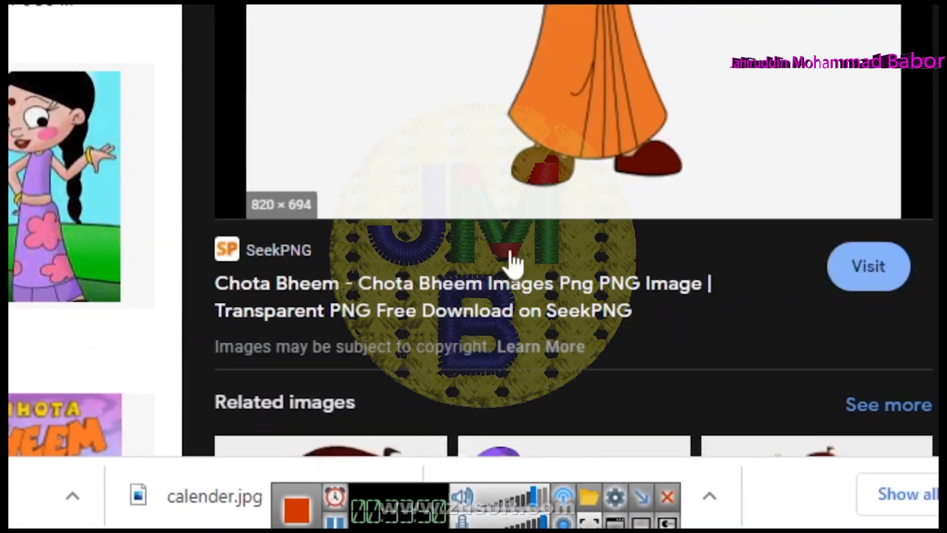
scroll(869, 261, "down", 10)
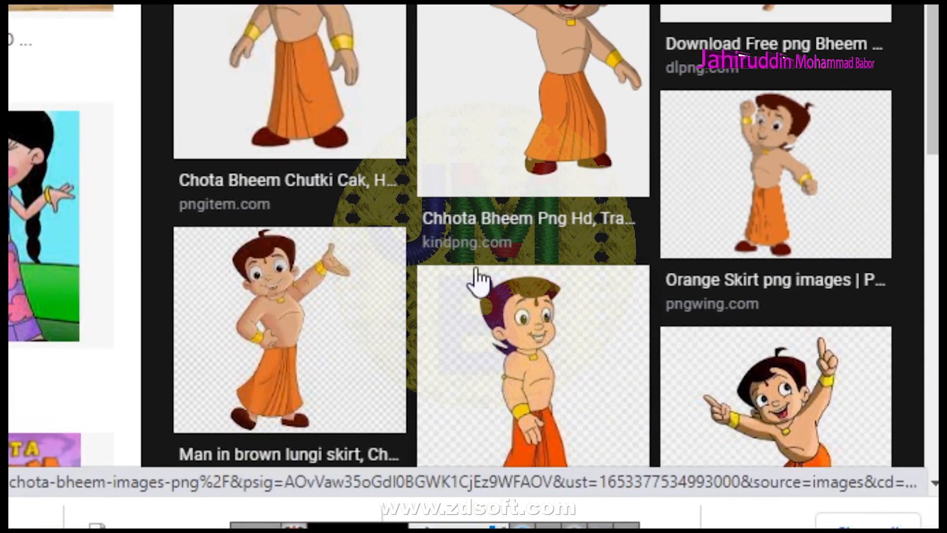
scroll(477, 280, "down", 5)
scroll(477, 280, "down", 5)
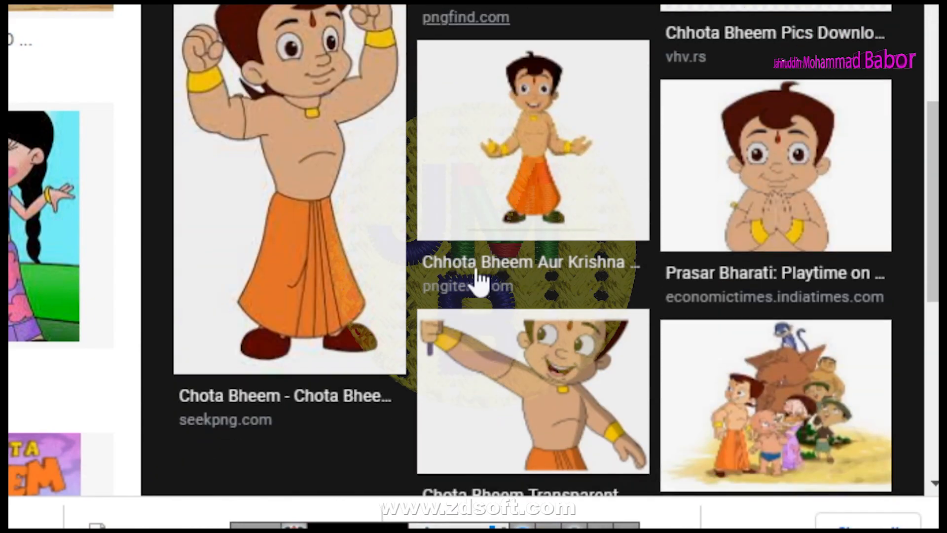
scroll(477, 276, "down", 3)
left_click(323, 72)
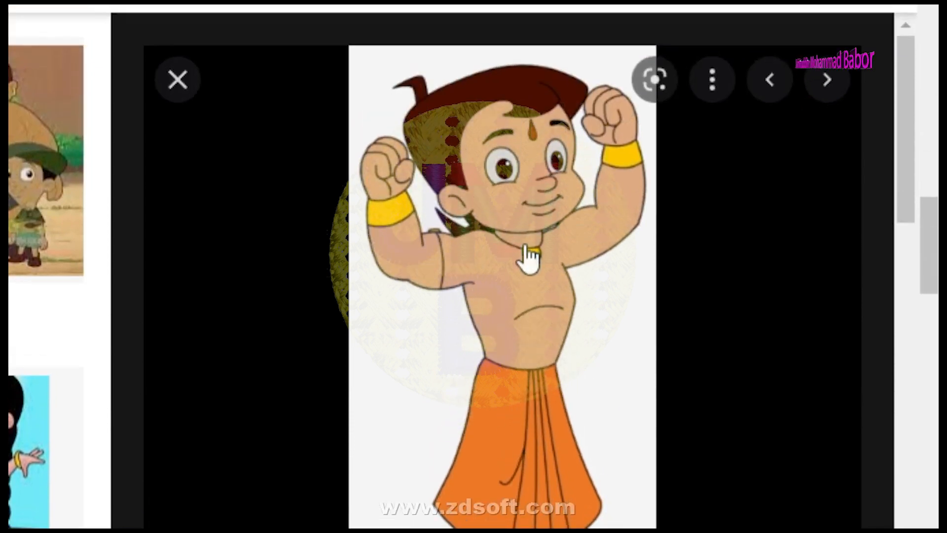
Save the SeekPNG Chota Bheem image to Downloads under the name bheem, replacing the existing file
right_click(527, 249)
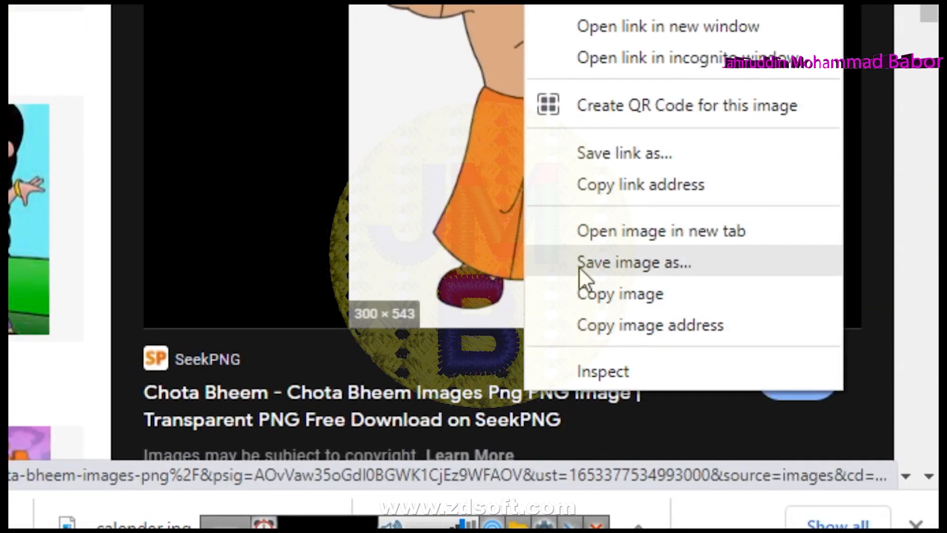
left_click(578, 266)
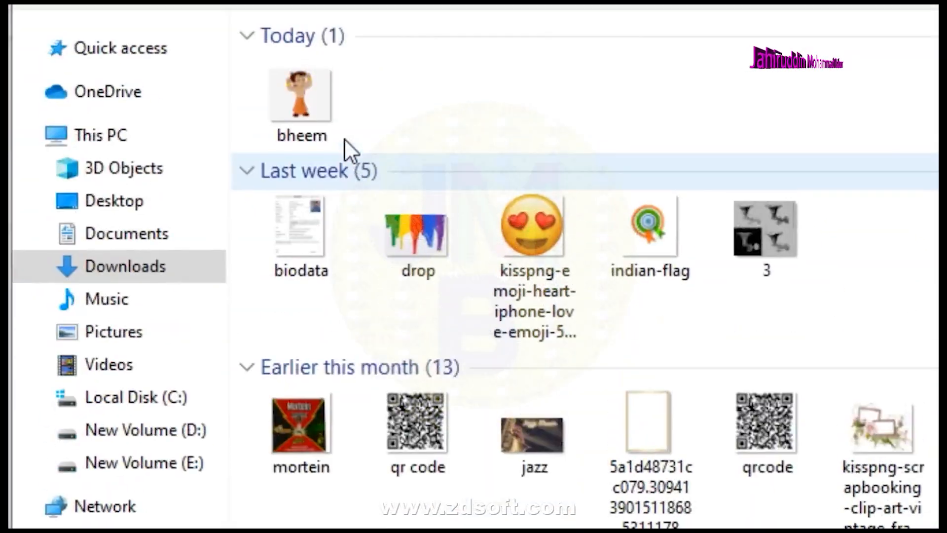
left_click(345, 146)
left_click(493, 310)
left_click(567, 167)
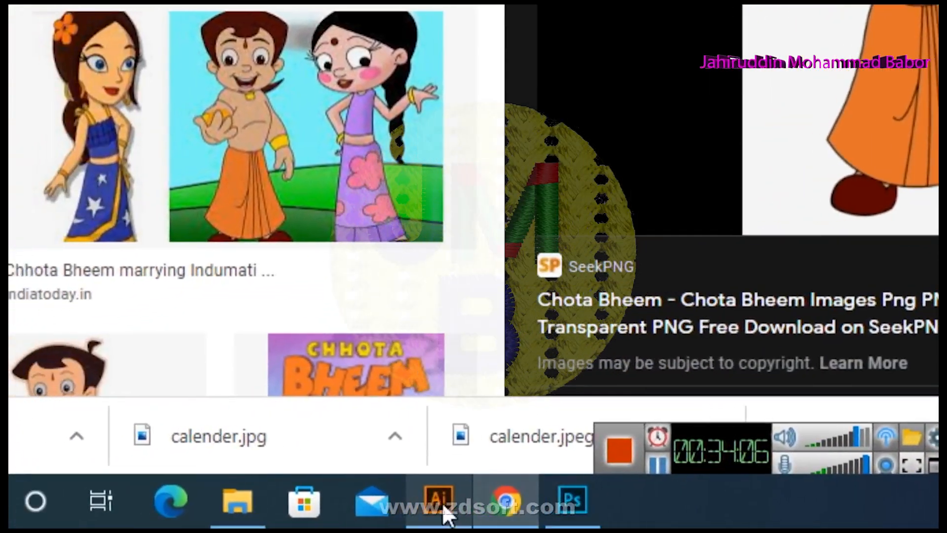
Switch back to Illustrator and try to place the newly saved bheem image as a linked file
left_click(442, 503)
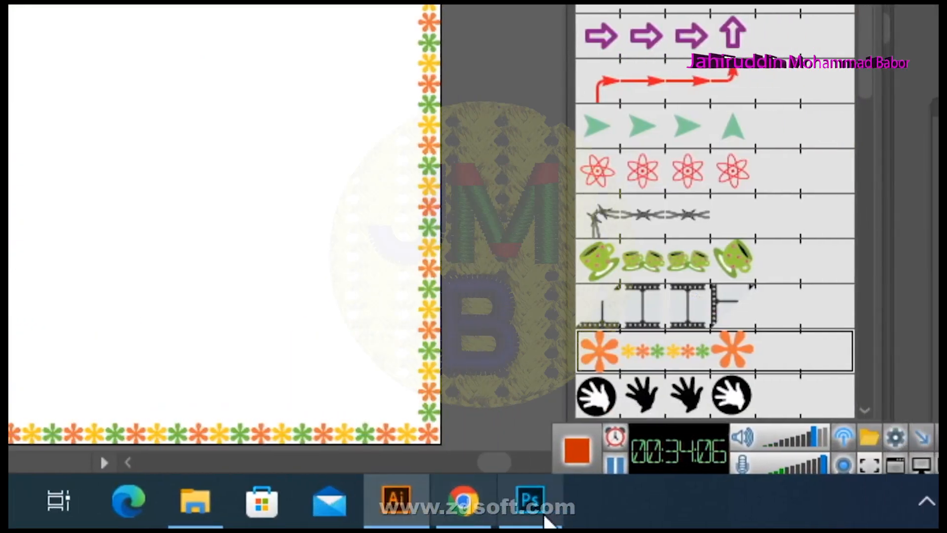
left_click(78, 21)
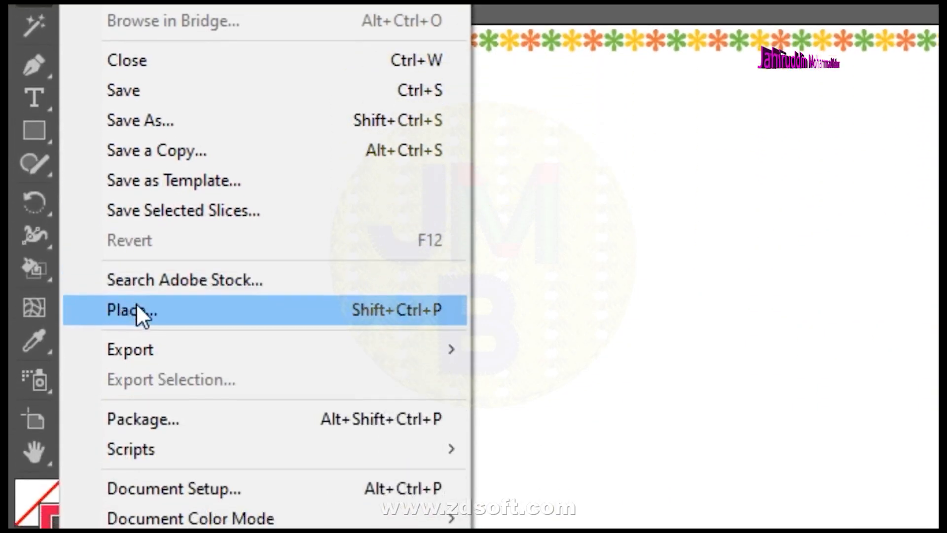
left_click(142, 311)
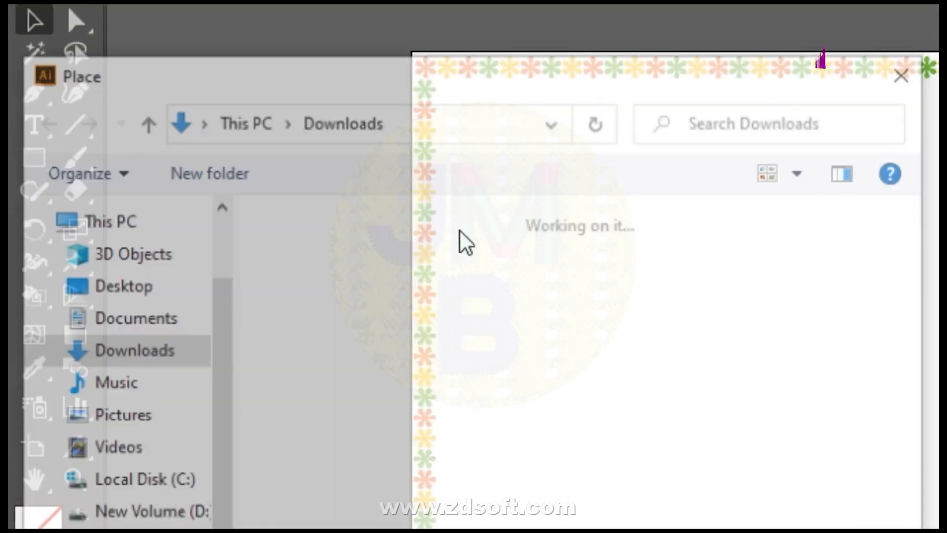
left_click(296, 305)
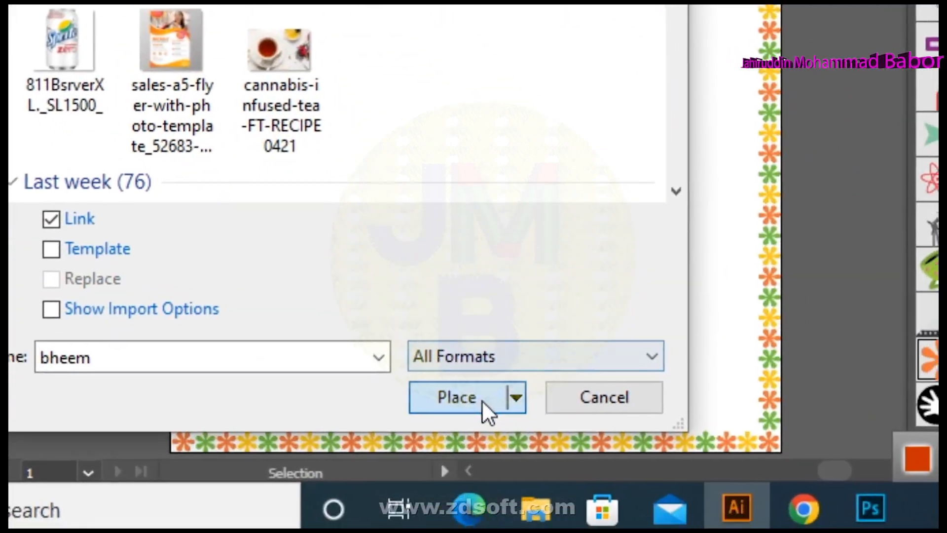
left_click(482, 400)
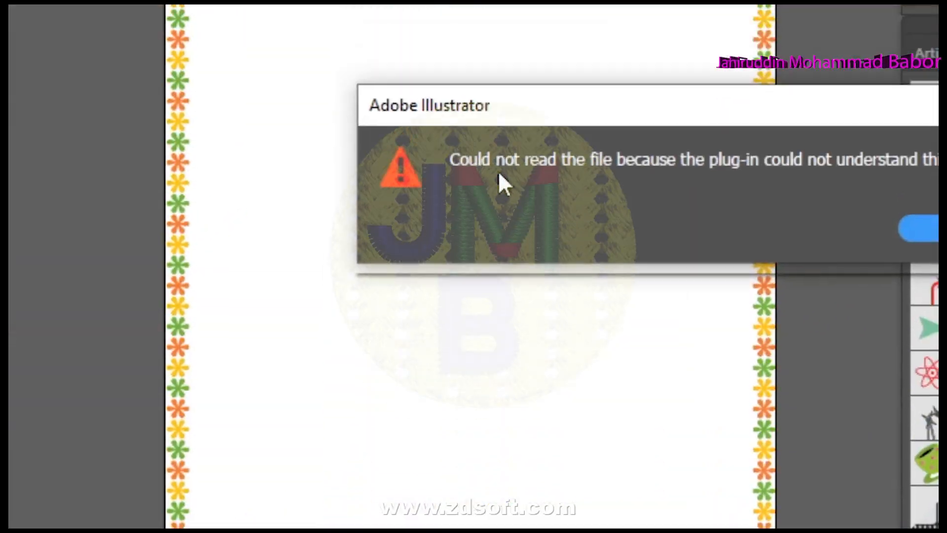
left_click(562, 276)
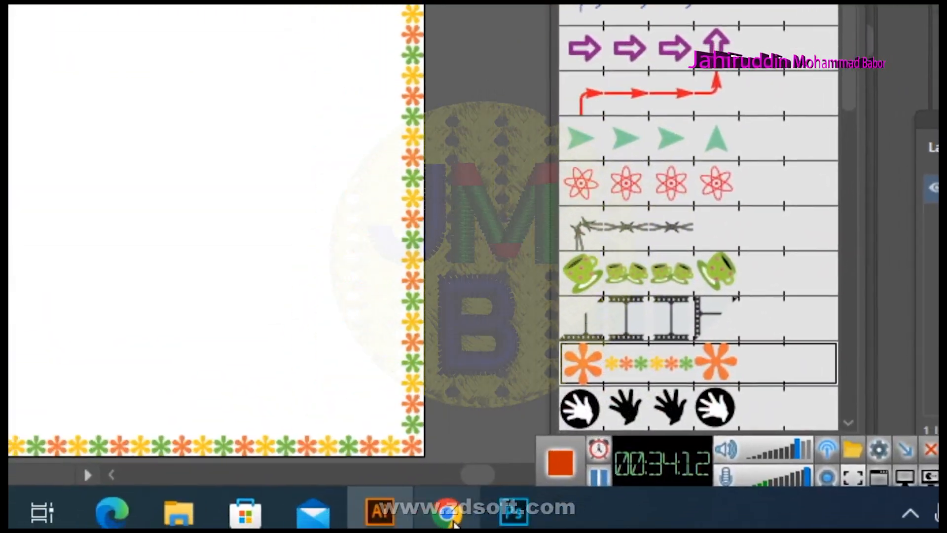
Return to Chrome, open the pixabay picture of Chhota Bheem leaning on one hand, and try to save it
left_click(448, 515)
scroll(296, 296, "down", 5)
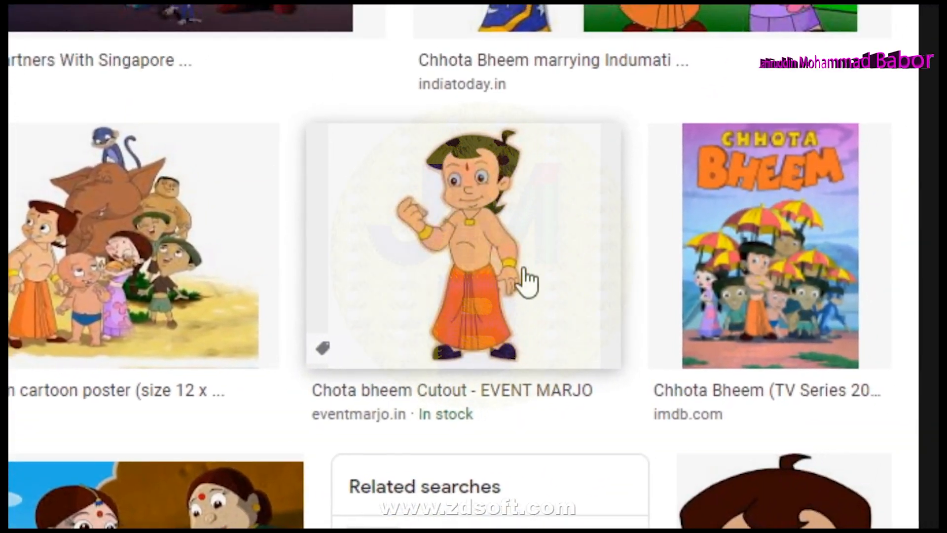
left_click(562, 123)
scroll(443, 291, "down", 5)
scroll(429, 291, "down", 4)
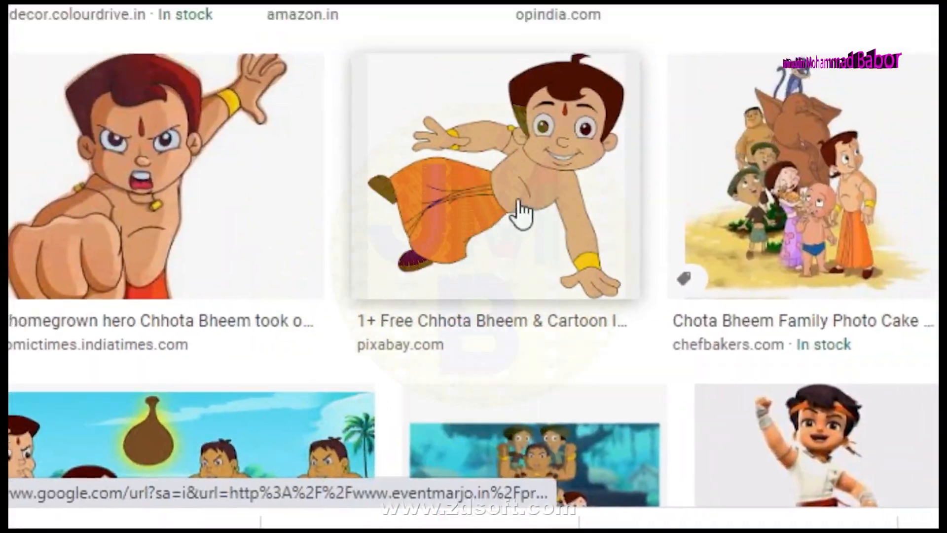
left_click(518, 212)
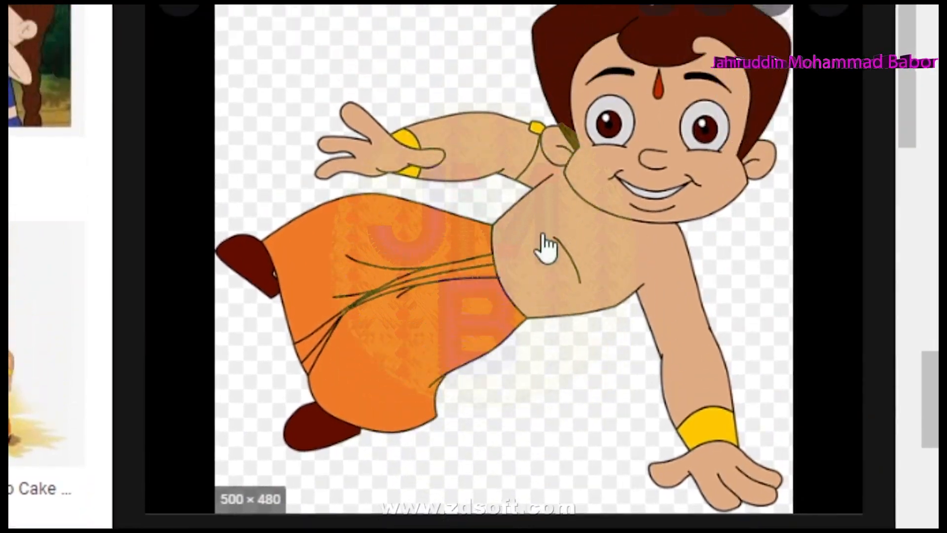
right_click(547, 140)
left_click(643, 306)
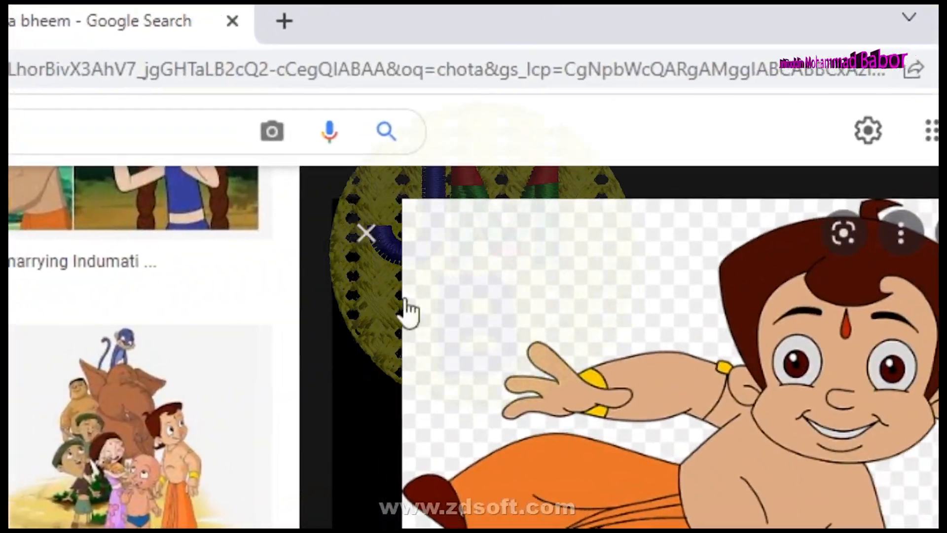
Browse the Chhota Bheem image results and open the IMDb picture of him in a punching stance
scroll(229, 301, "down", 8)
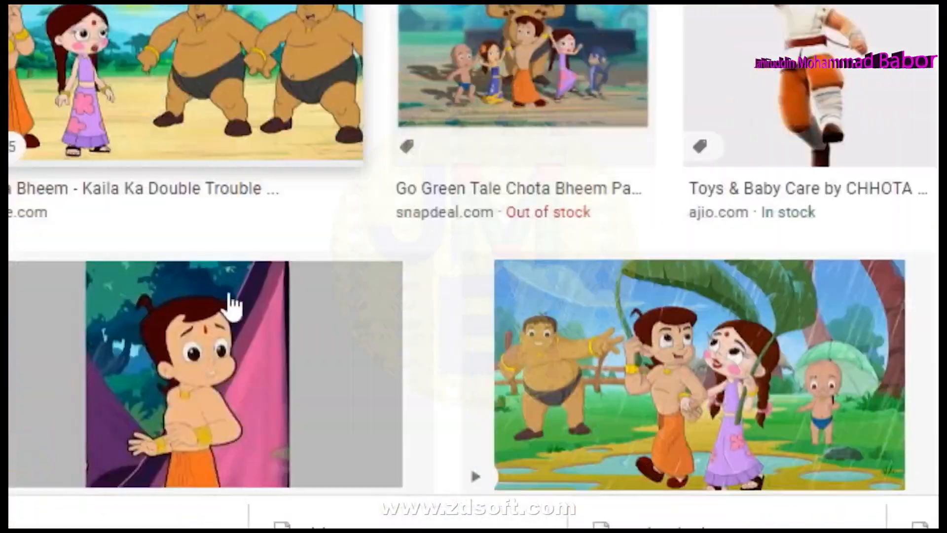
scroll(310, 278, "down", 10)
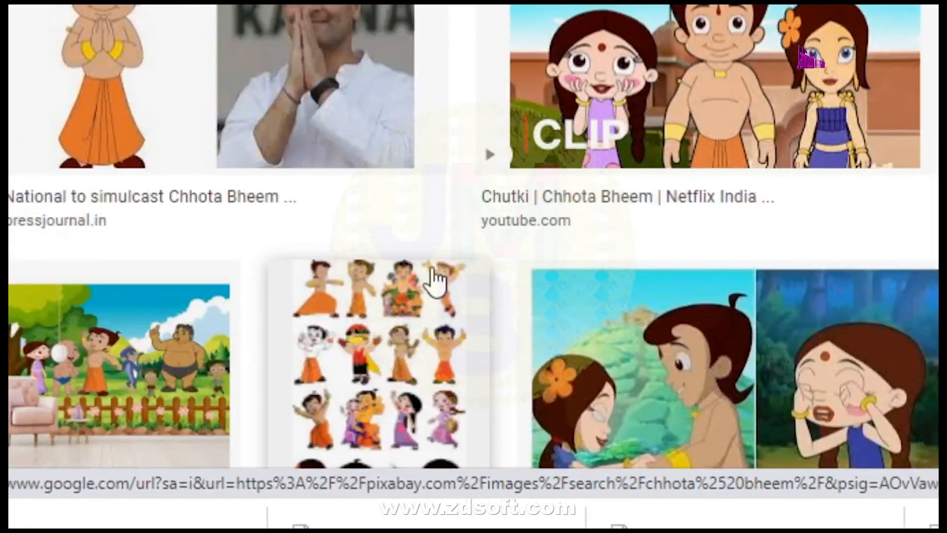
scroll(434, 281, "up", 6)
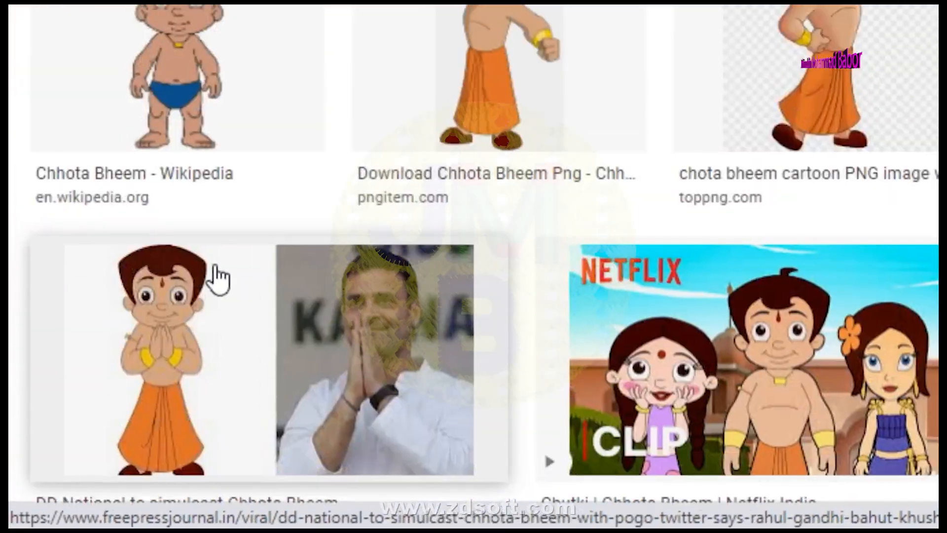
scroll(220, 279, "up", 4)
scroll(220, 275, "down", 2)
scroll(220, 275, "up", 3)
scroll(492, 248, "up", 2)
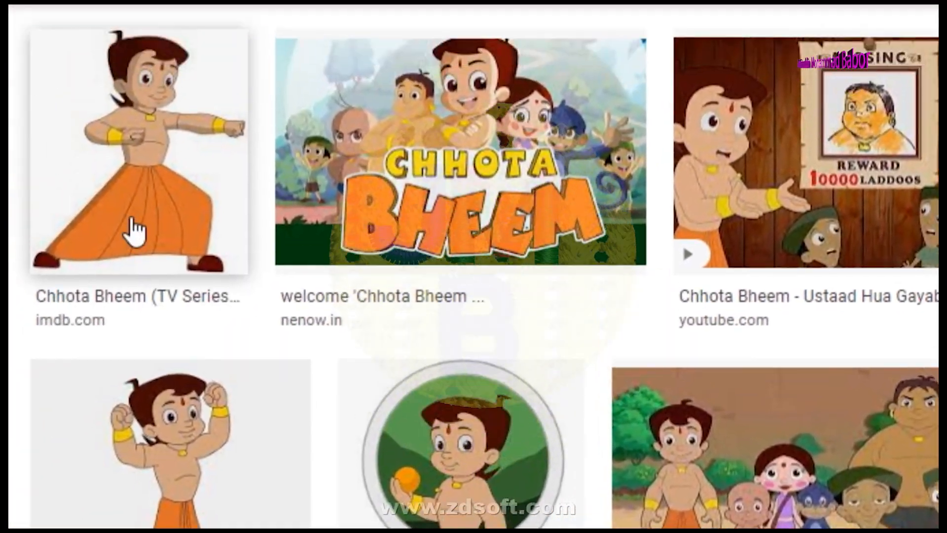
left_click(151, 272)
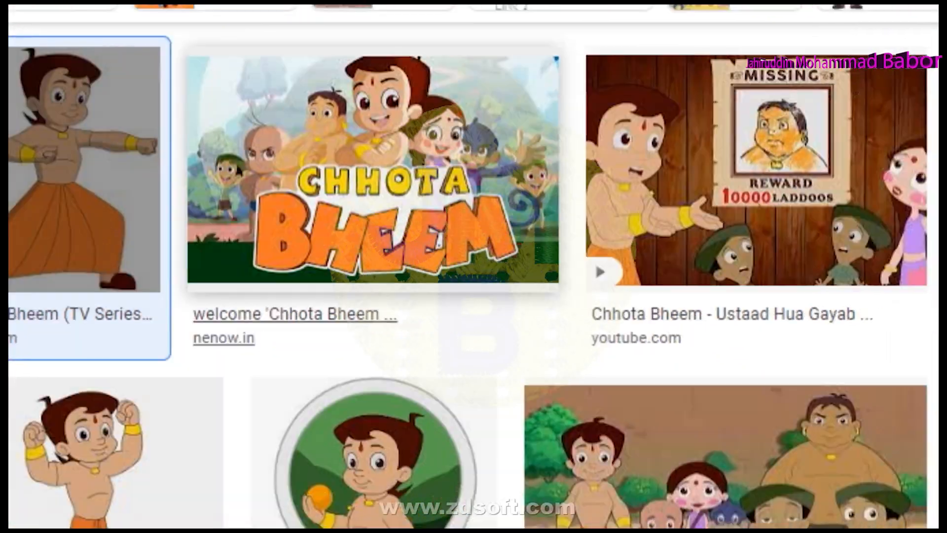
Save the IMDb picture of Chhota Bheem in a punching stance to Downloads as a JPEG named bheem
scroll(645, 281, "down", 6)
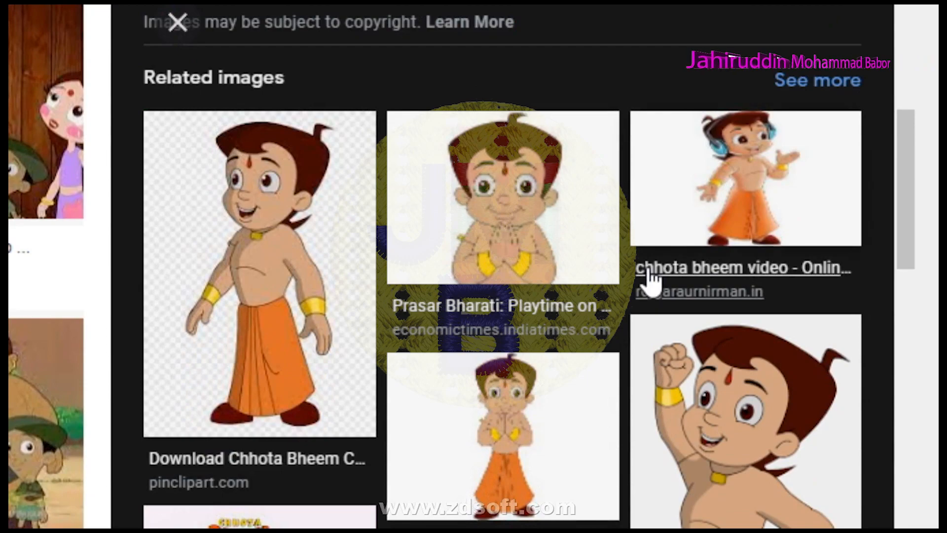
scroll(650, 279, "down", 9)
scroll(649, 279, "up", 20)
right_click(574, 252)
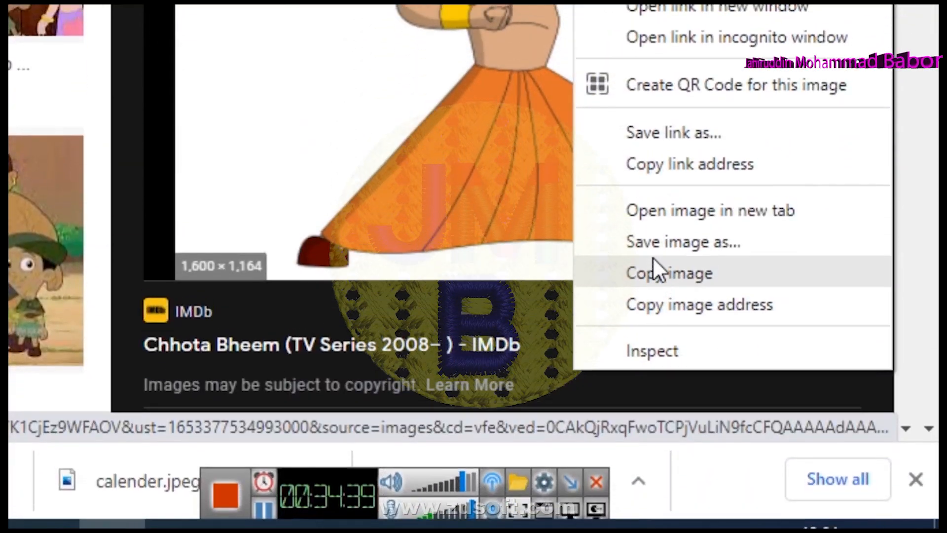
left_click(652, 252)
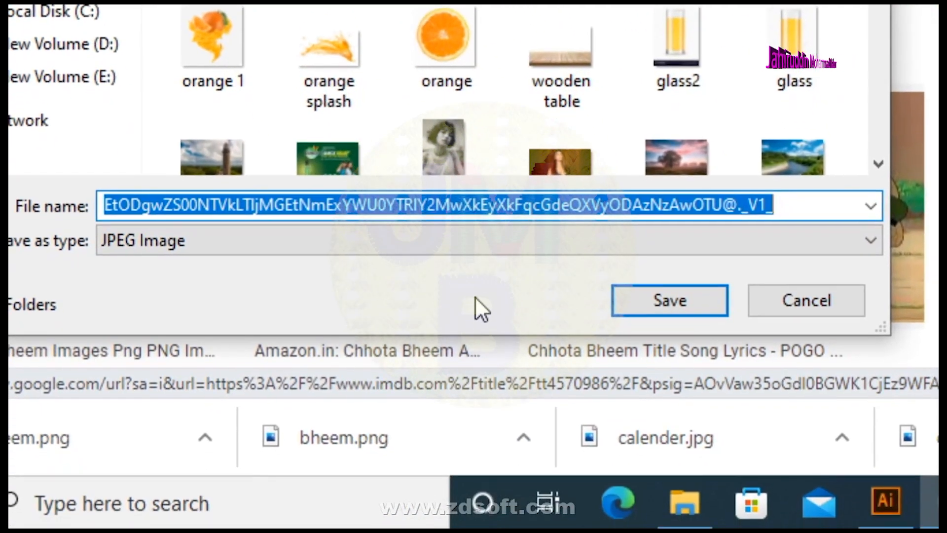
type("bheem")
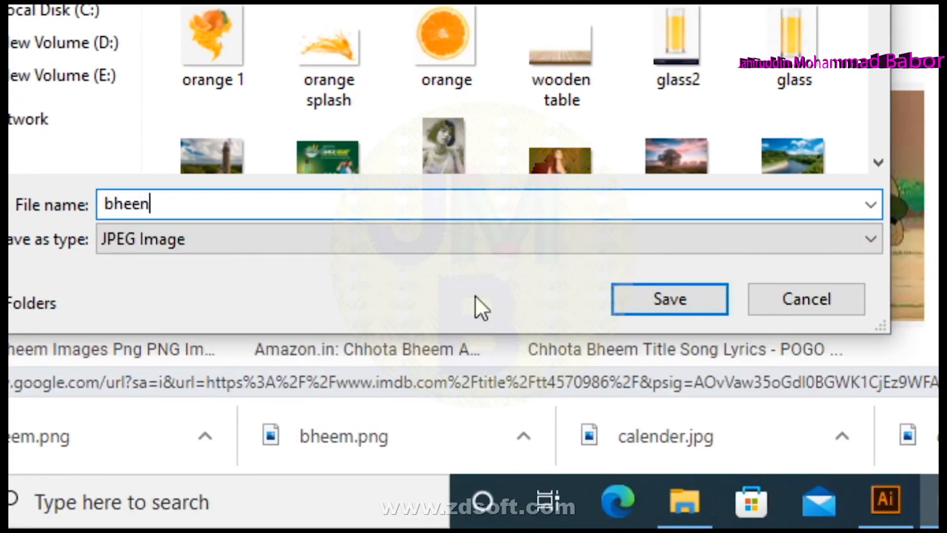
key("Return")
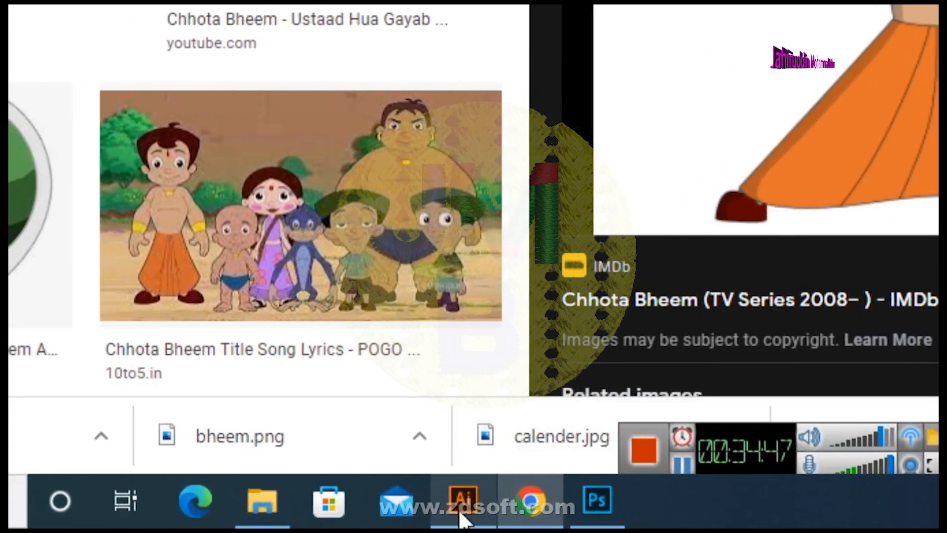
Switch to Illustrator and place the bheem picture of the punching stance, unlinked, in the upper part of the flower-bordered page
left_click(461, 513)
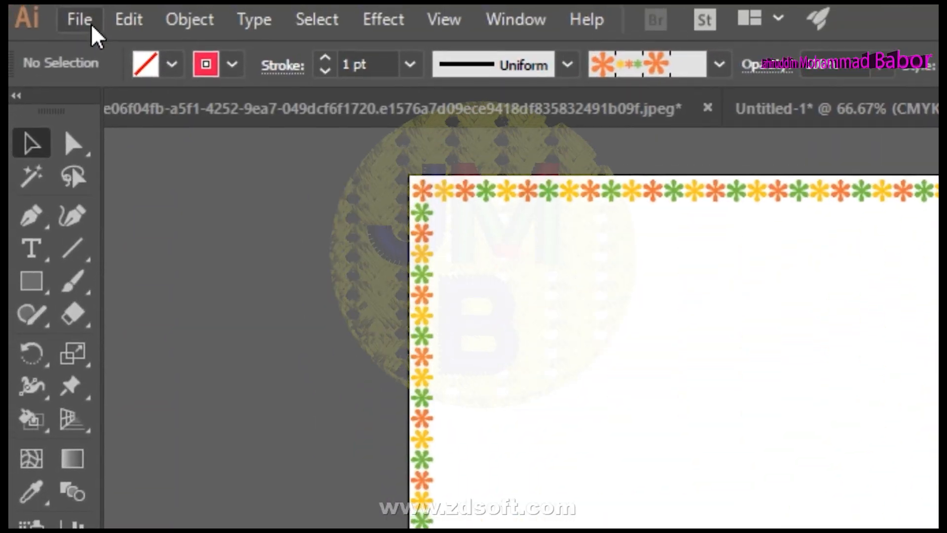
left_click(79, 18)
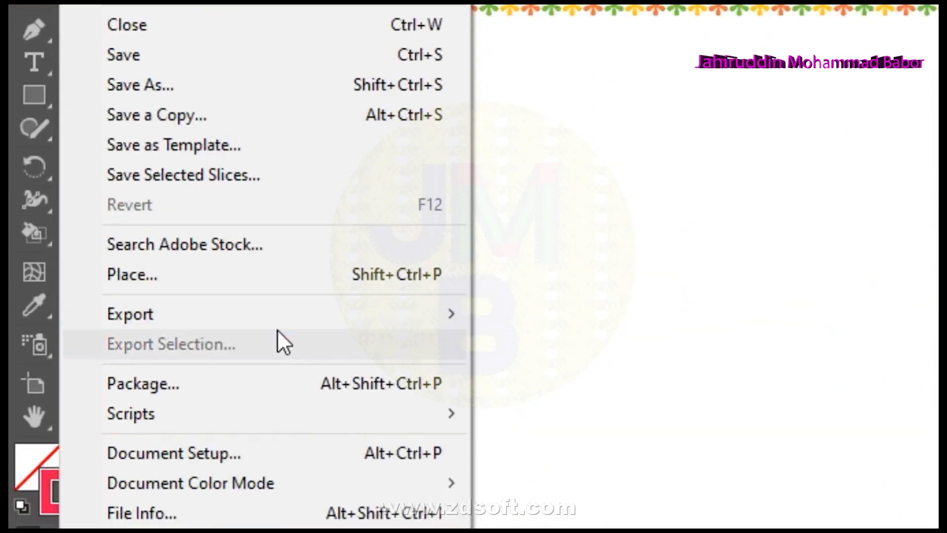
left_click(276, 270)
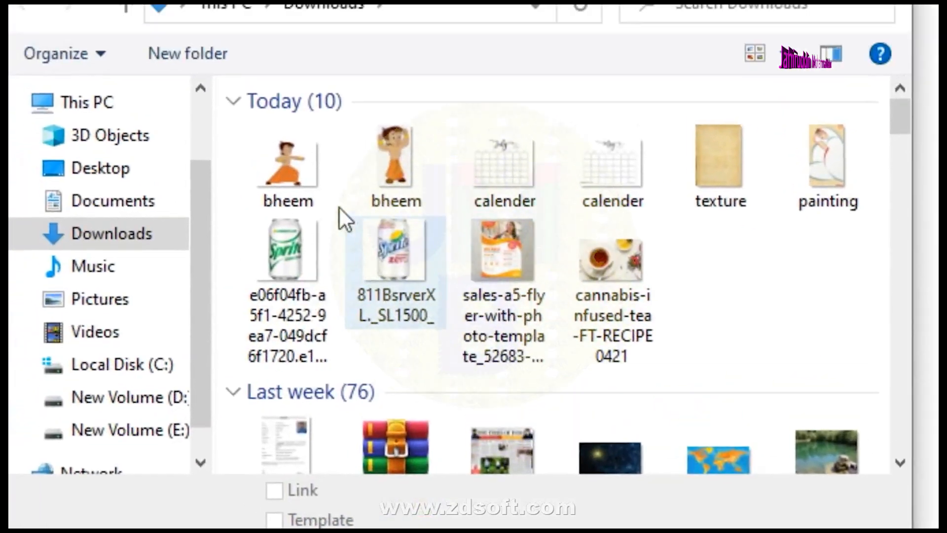
left_click(289, 181)
left_click(476, 398)
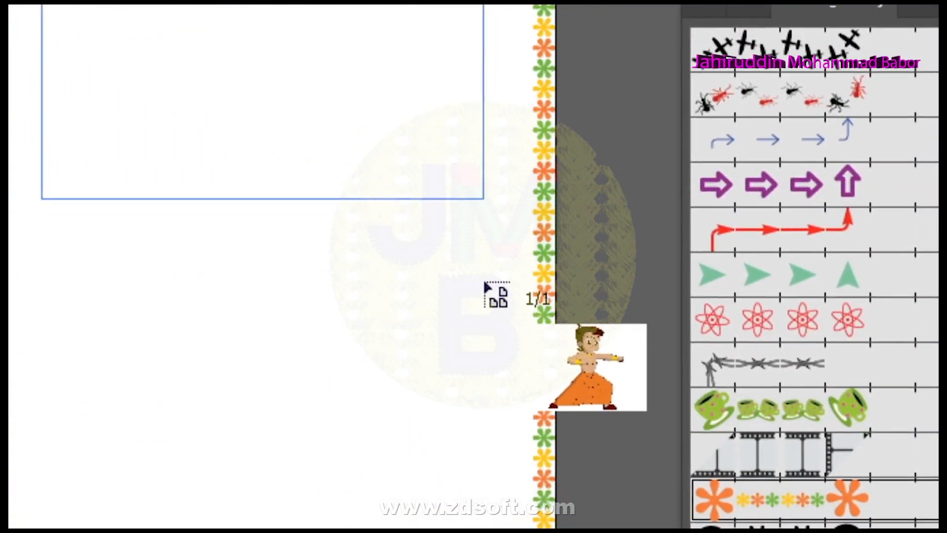
left_click(485, 286)
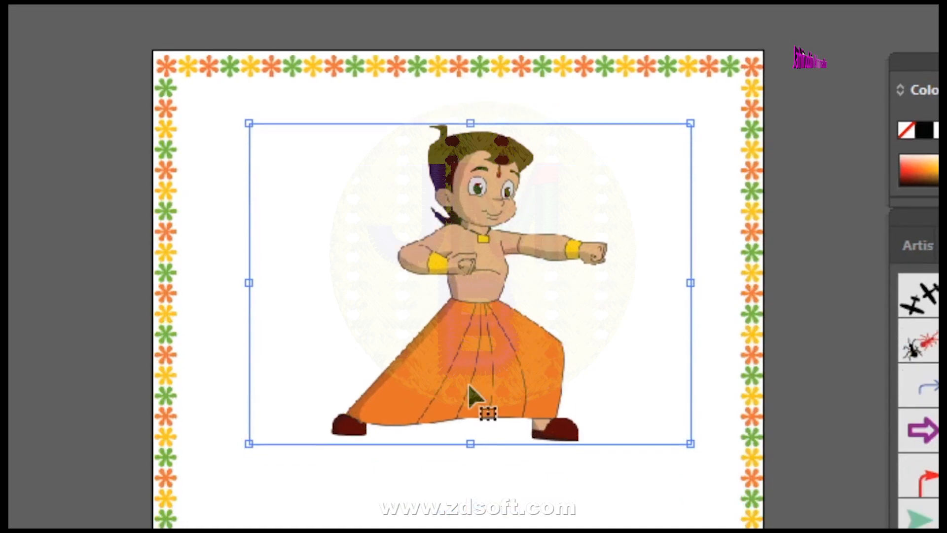
Check how the picture's white background covers the left flower border, and return the picture inside the border
left_click(221, 277)
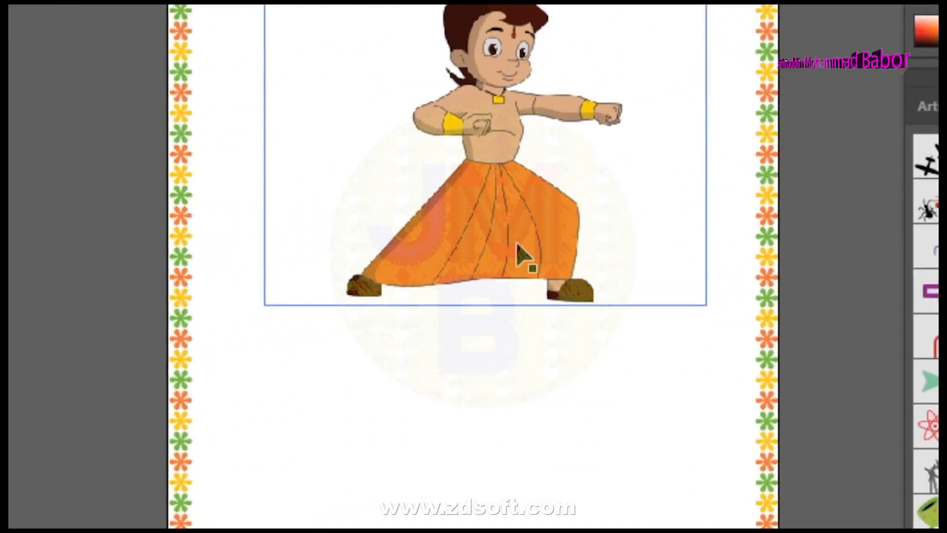
left_click_drag(503, 389, 101, 427)
left_click(89, 493)
key("z")
left_click(362, 127)
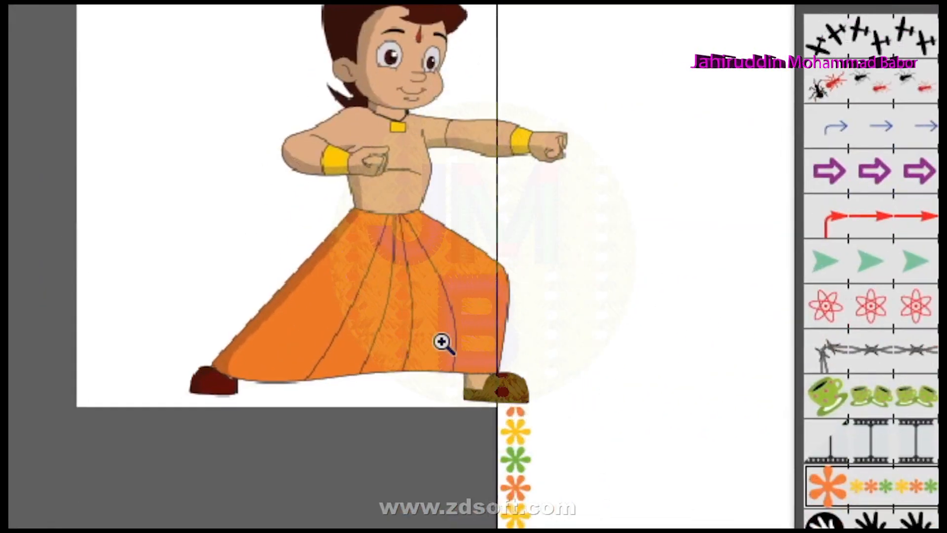
left_click_drag(493, 316, 243, 268)
left_click(498, 257, "alt")
scroll(497, 256, "up", 2)
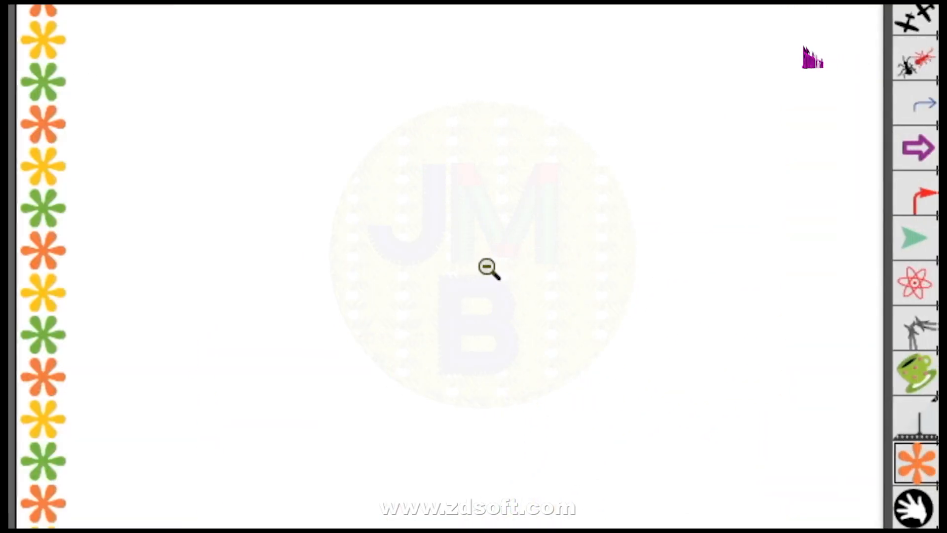
left_click(474, 264, "alt")
left_click(472, 258, "alt")
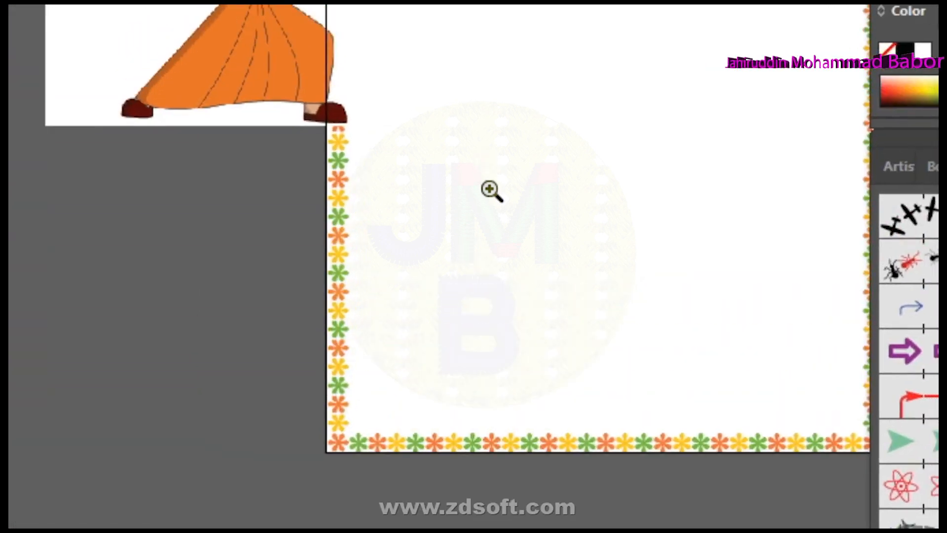
left_click_drag(489, 190, 452, 289)
left_click(11, 125)
left_click_drag(370, 492, 687, 451)
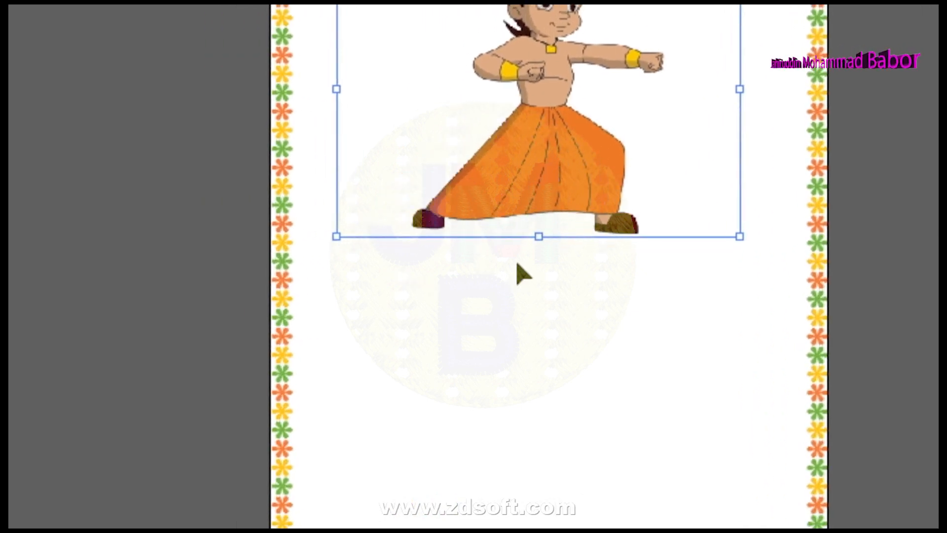
Duplicate the Bheem picture below the original and move the copy outside the artboard, beside its left edge
left_click_drag(476, 233, 476, 245)
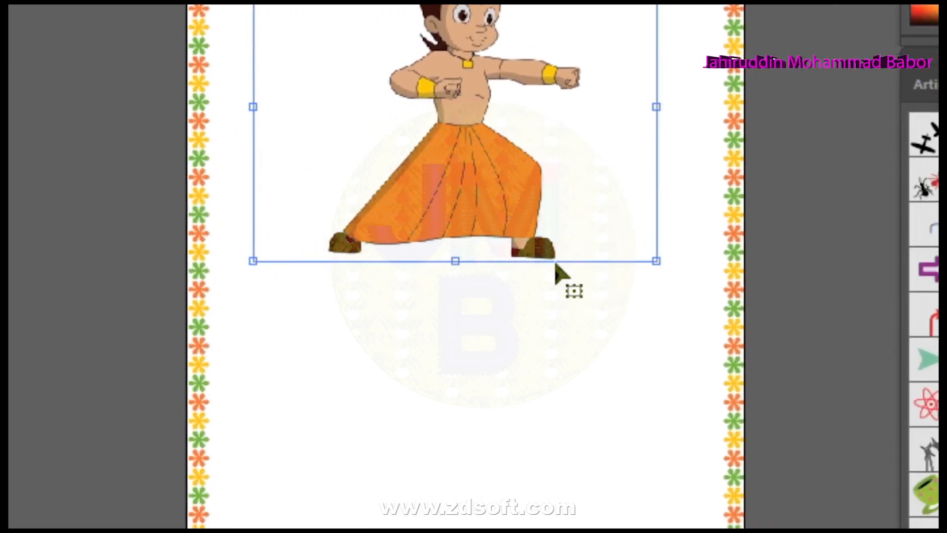
left_click(789, 265)
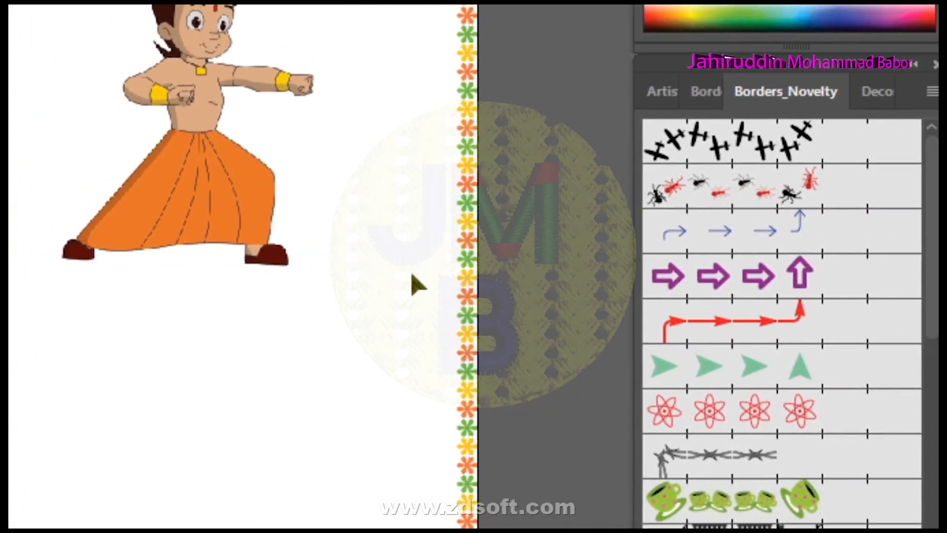
left_click_drag(462, 178, 462, 165)
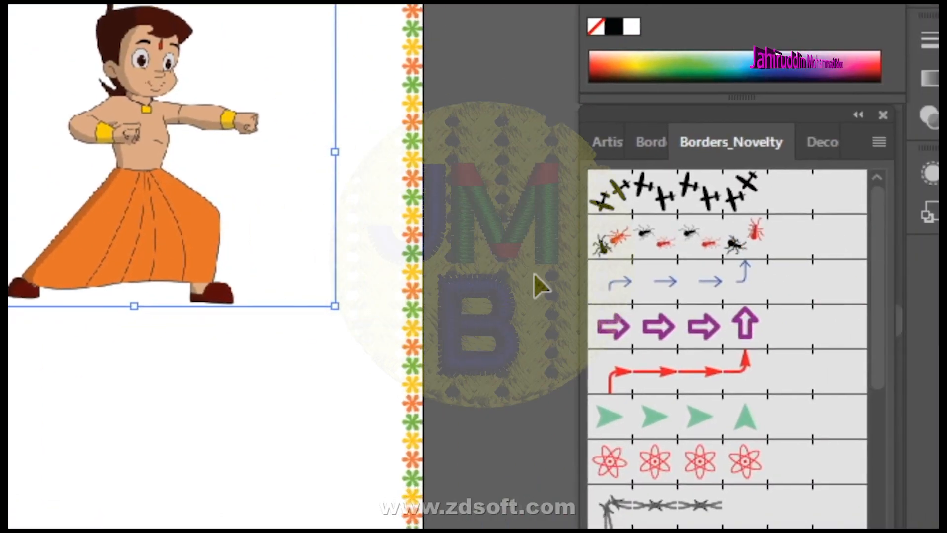
left_click(536, 278)
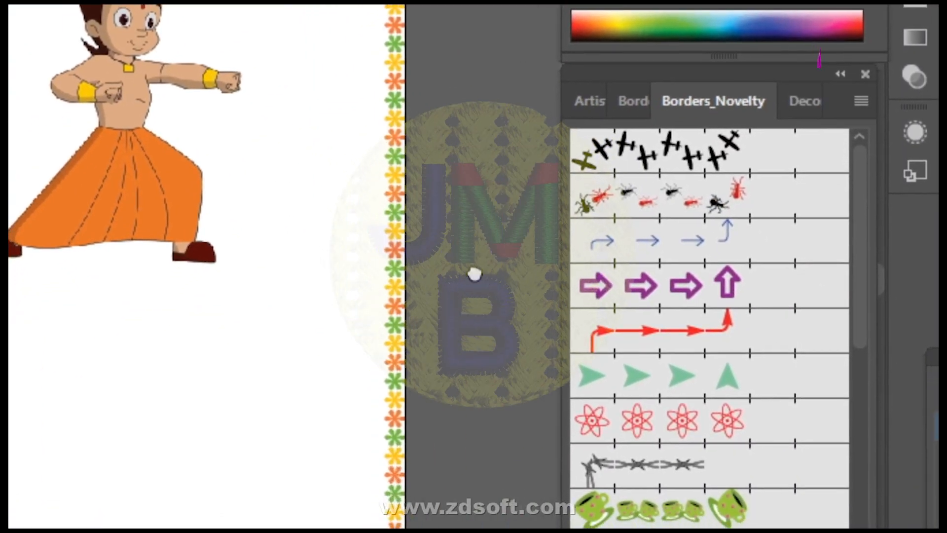
left_click_drag(497, 314, 340, 313)
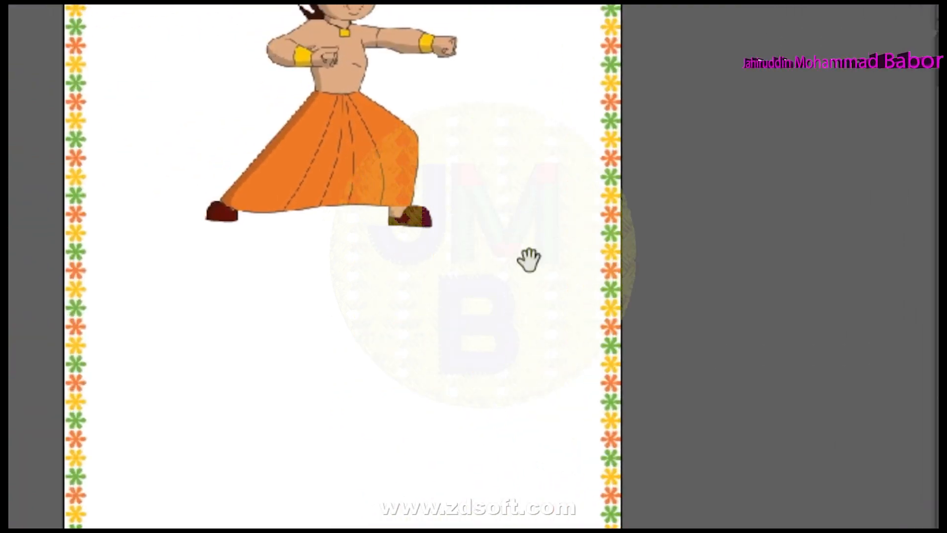
left_click_drag(529, 260, 618, 260)
left_click_drag(466, 133, 478, 474)
left_click_drag(489, 280, 488, 279)
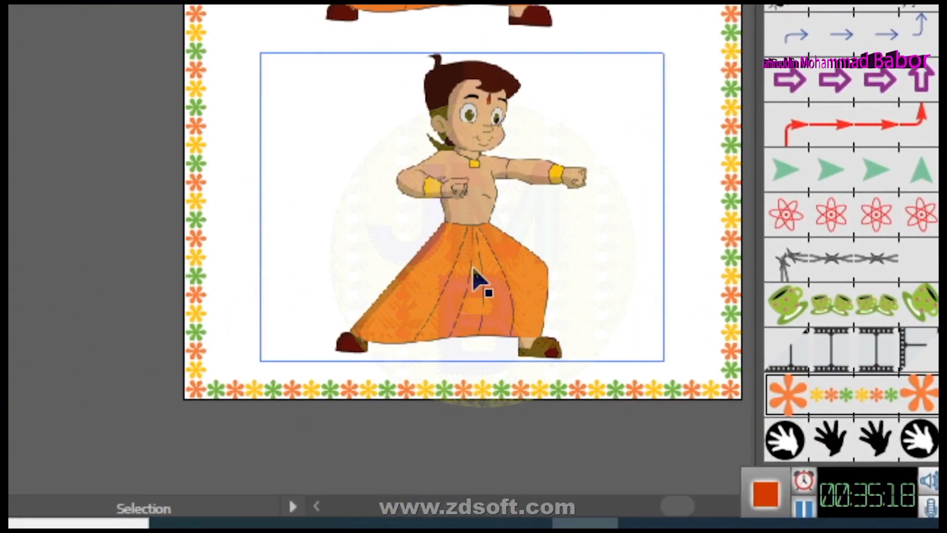
left_click_drag(446, 290, 262, 220)
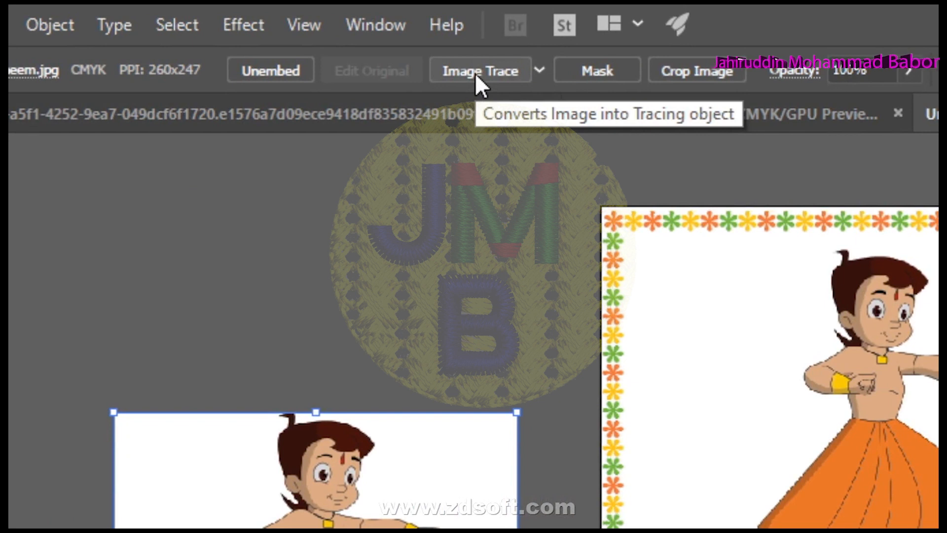
Apply Image Trace to the copied picture, open its detailed trace settings, and close the Borders_Novelty brush library
left_click(475, 73)
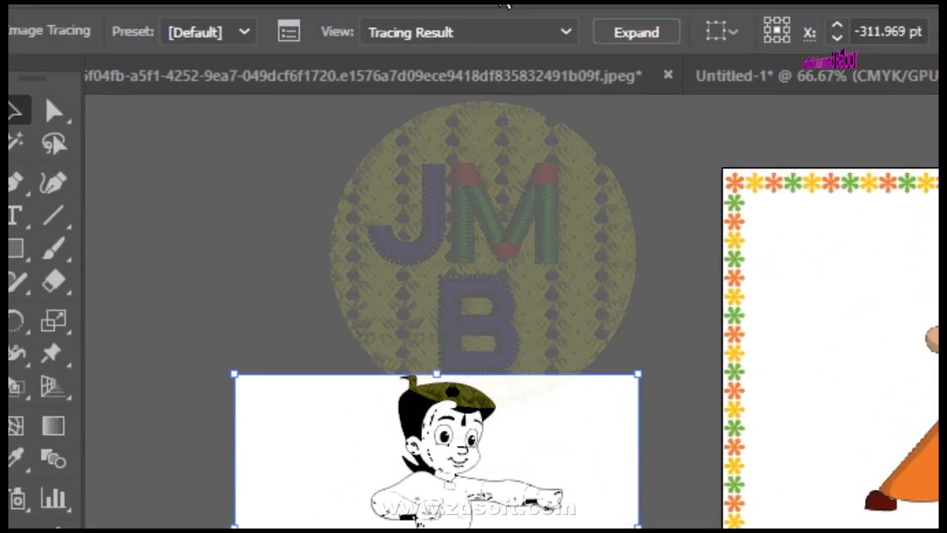
left_click(474, 25)
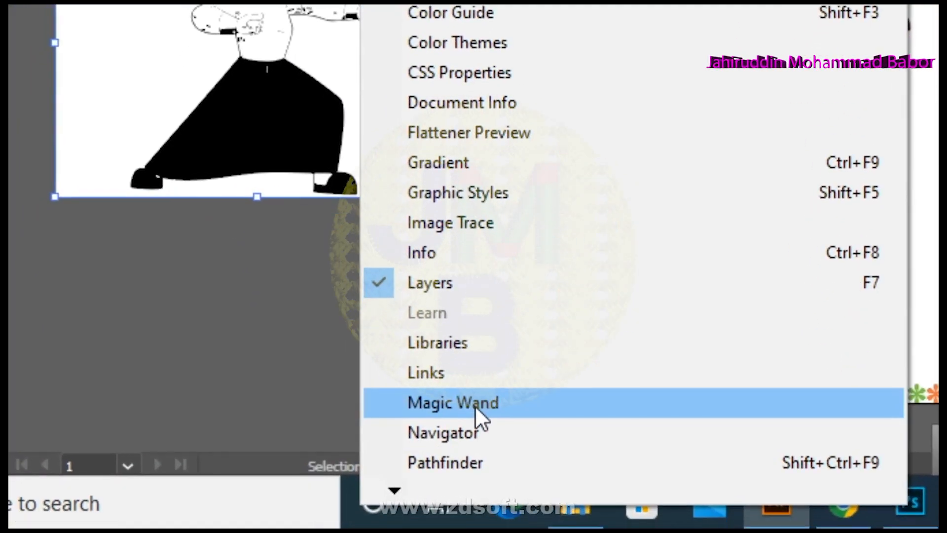
left_click(481, 278)
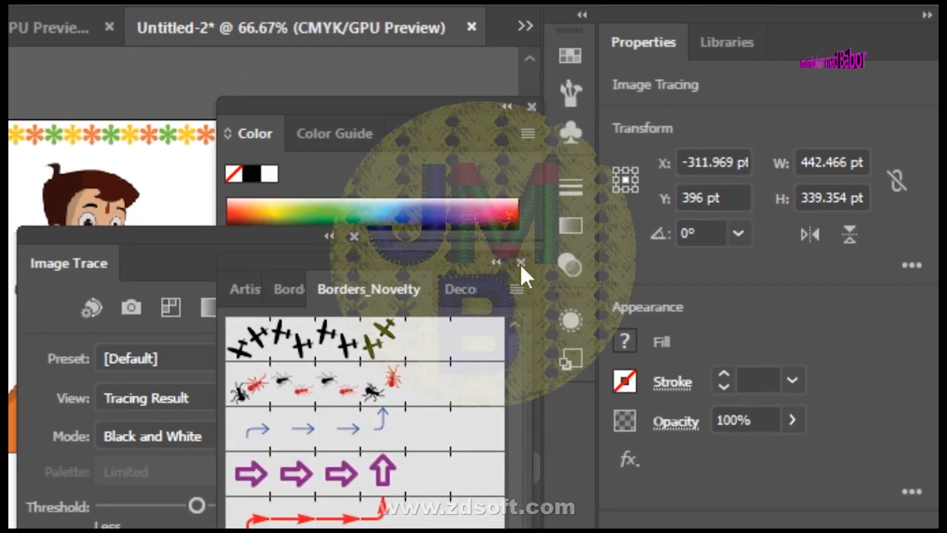
left_click(520, 263)
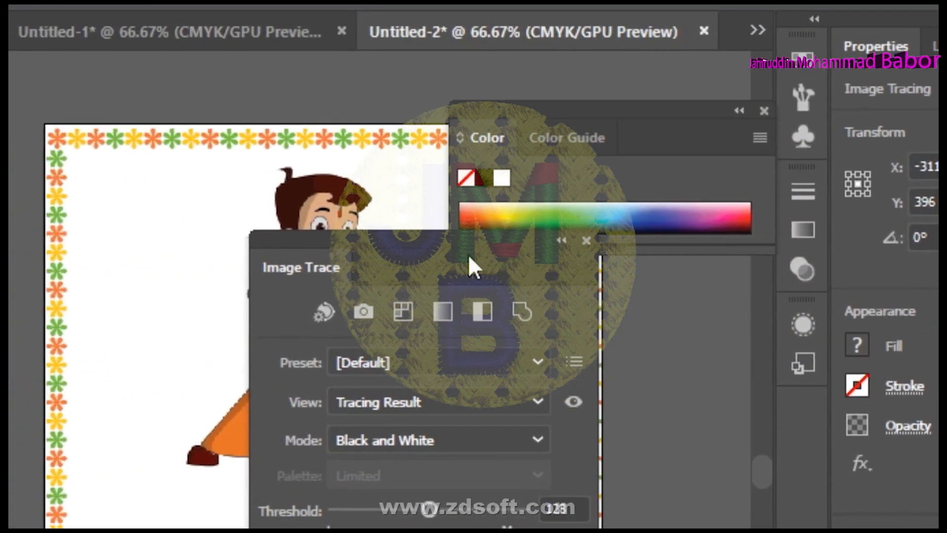
left_click_drag(246, 243, 278, 296)
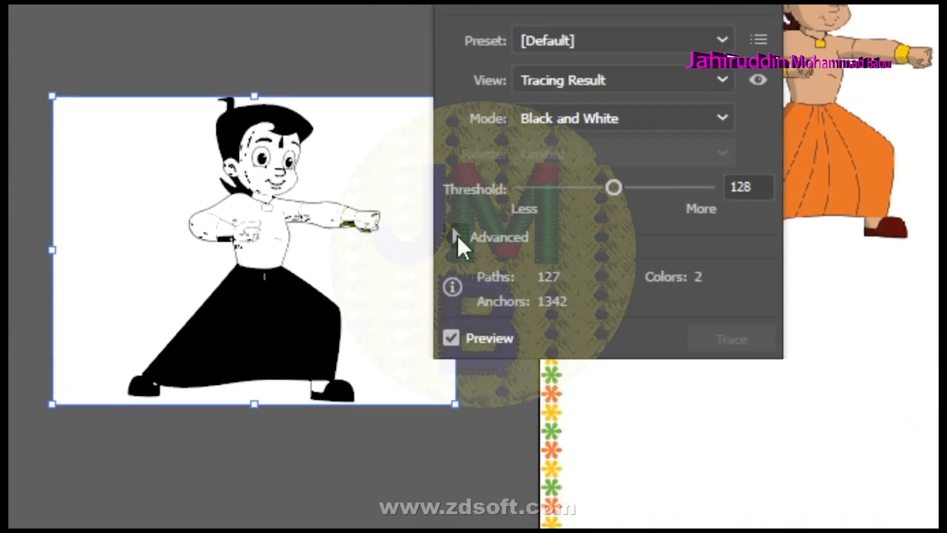
Show the advanced trace options, make the trace ignore white, and set its threshold to 121
left_click(297, 226)
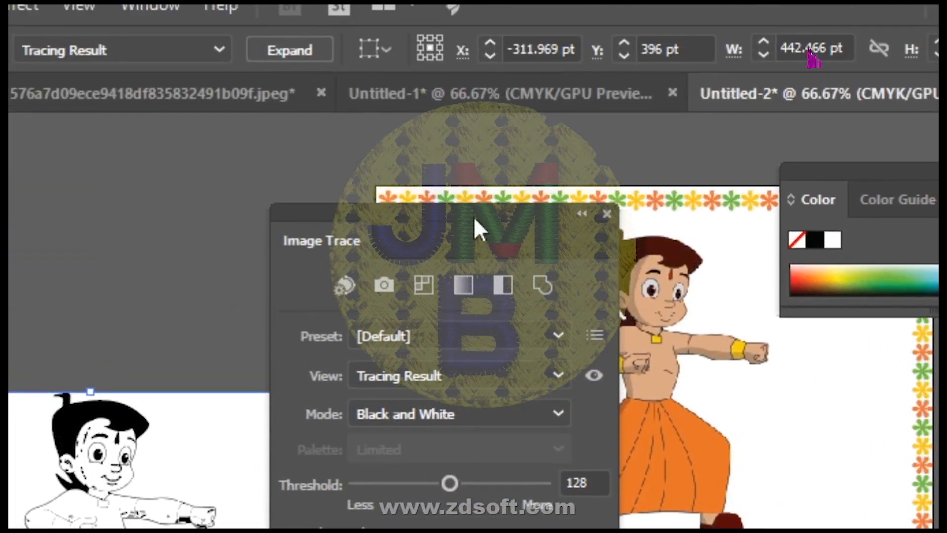
mouse_move(473, 217)
left_mouse_down()
mouse_move(733, 260)
mouse_move(496, 232)
mouse_move(472, 153)
mouse_move(473, 171)
left_mouse_up()
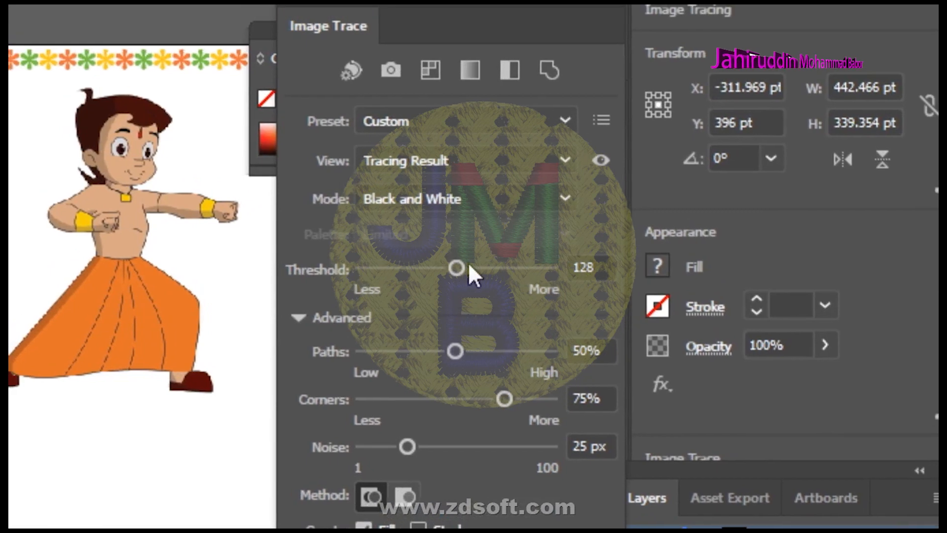
mouse_move(472, 272)
left_mouse_down()
mouse_move(483, 275)
mouse_move(477, 282)
mouse_move(462, 271)
left_mouse_up()
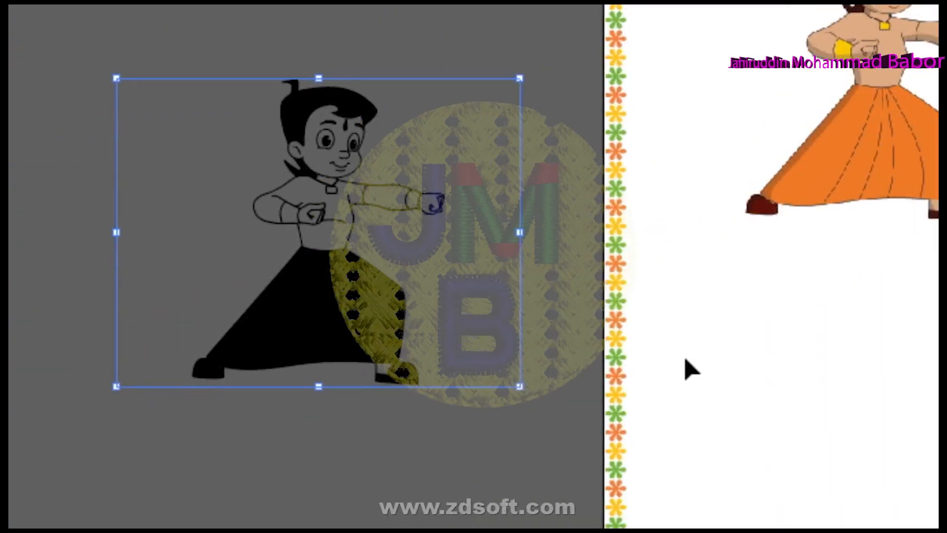
key("z")
left_click(451, 218)
left_click(542, 241)
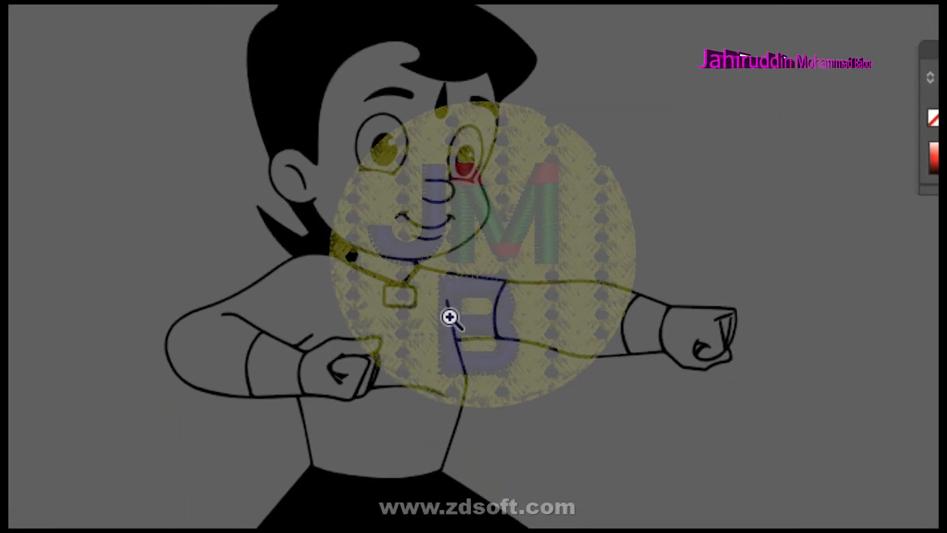
left_click(472, 409, "alt")
left_click(472, 408, "alt")
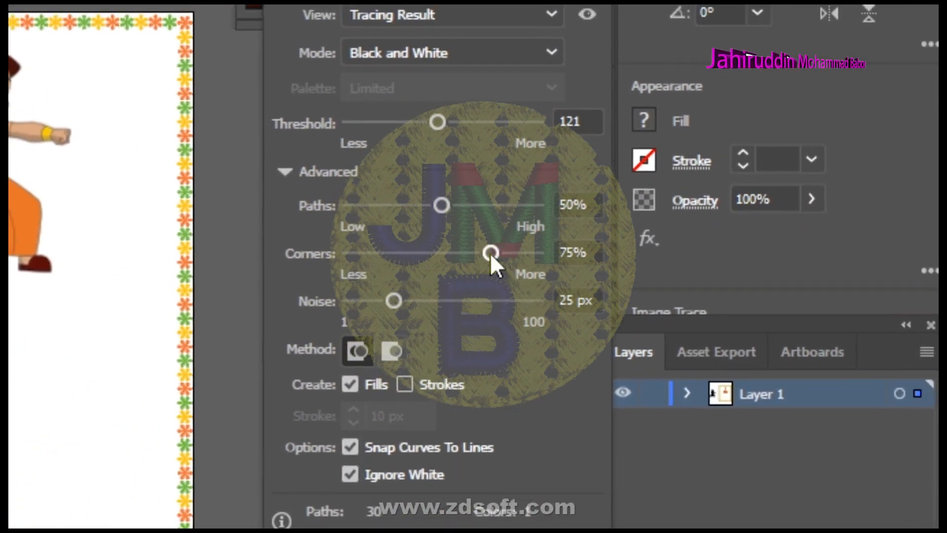
Set the trace's corners to 39%, noise to 6 px and paths to 19%
mouse_move(506, 286)
left_mouse_down()
mouse_move(462, 285)
mouse_move(452, 268)
mouse_move(440, 268)
left_mouse_up()
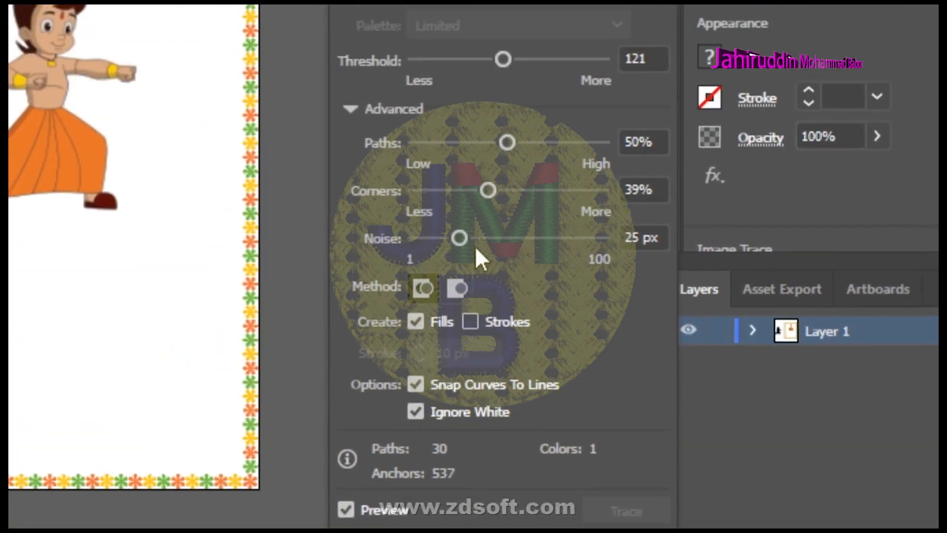
left_click_drag(459, 238, 439, 238)
left_click_drag(472, 271, 454, 272)
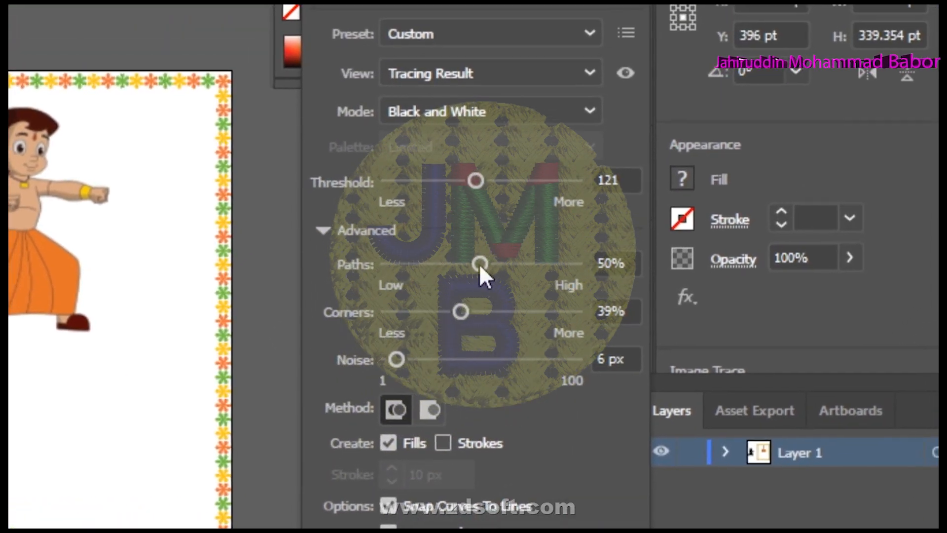
left_click_drag(552, 165, 593, 165)
left_click_drag(477, 272, 363, 271)
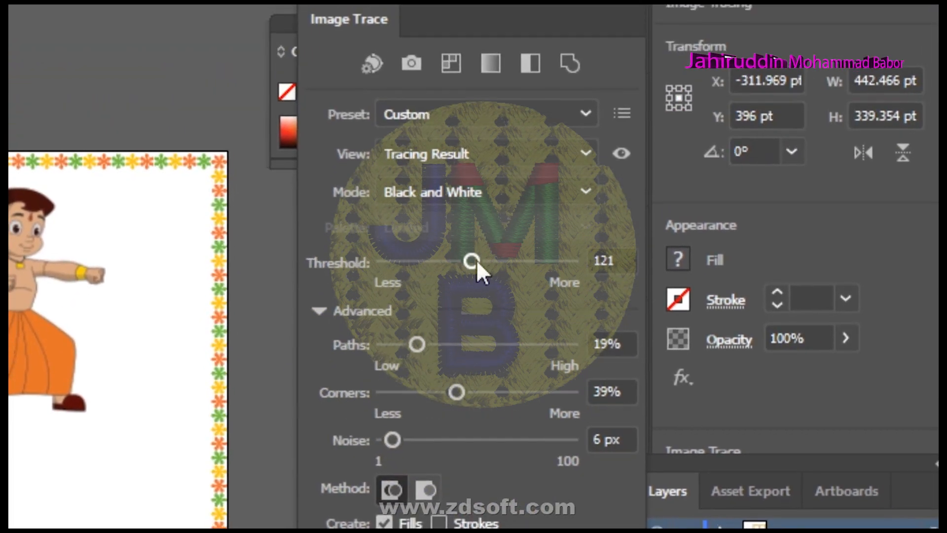
Set the Bheem trace's threshold to 56 and its paths to 80%
left_click_drag(517, 183, 560, 184)
left_click_drag(474, 270, 399, 272)
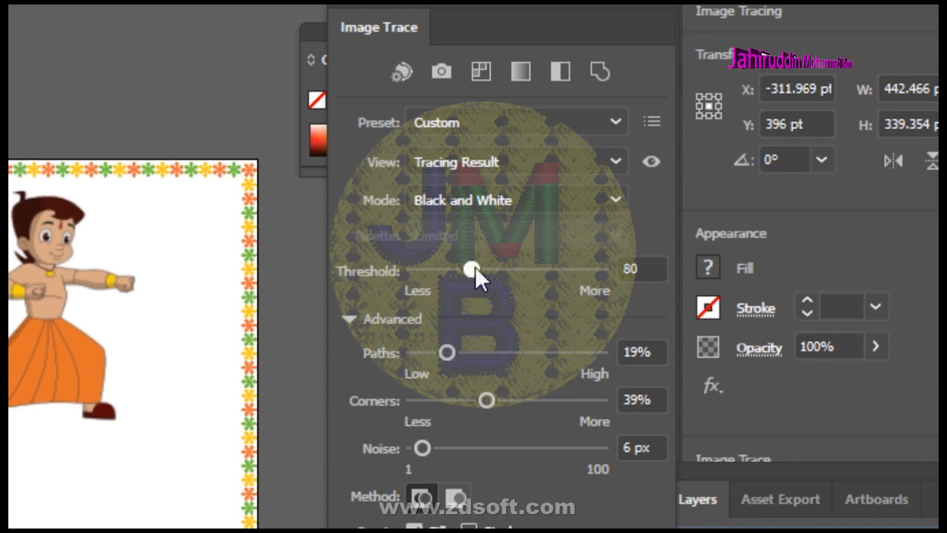
left_click_drag(473, 270, 466, 271)
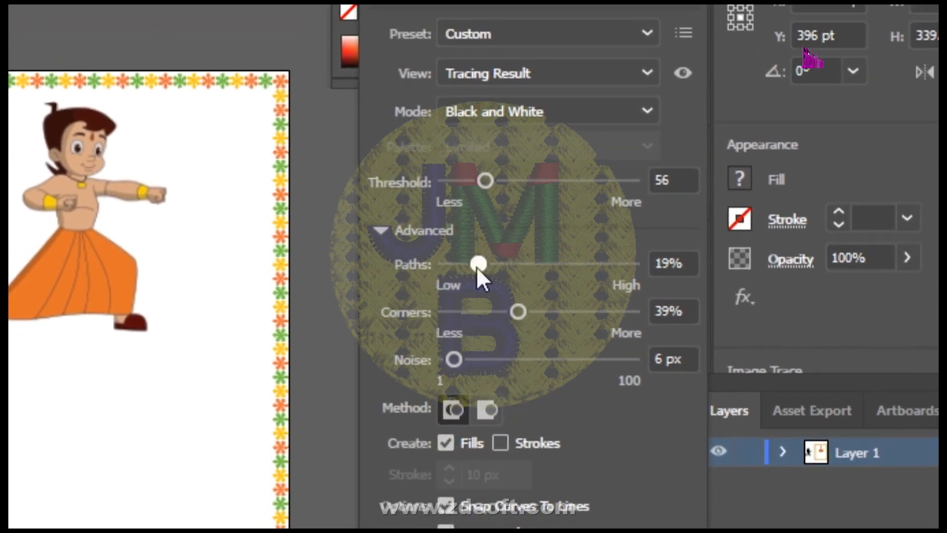
left_click_drag(477, 270, 509, 265)
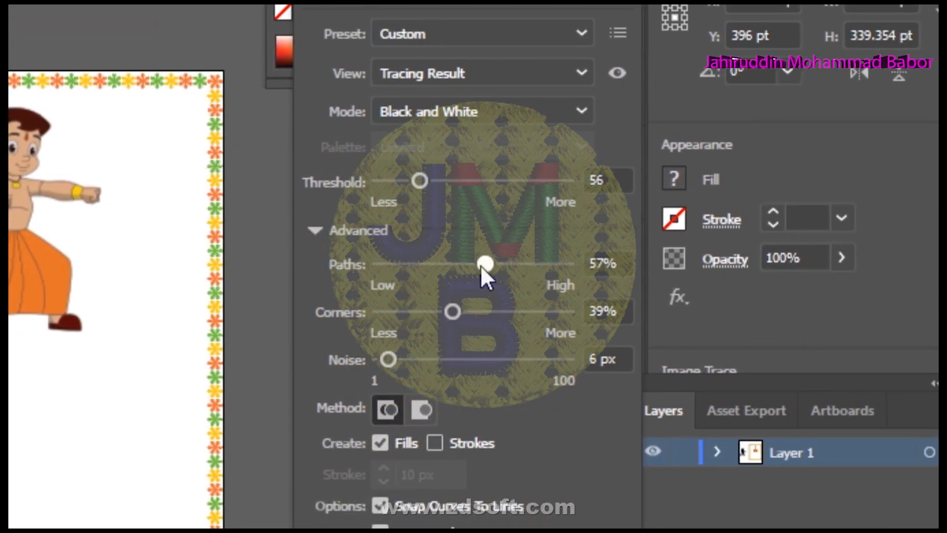
left_click_drag(476, 270, 492, 260)
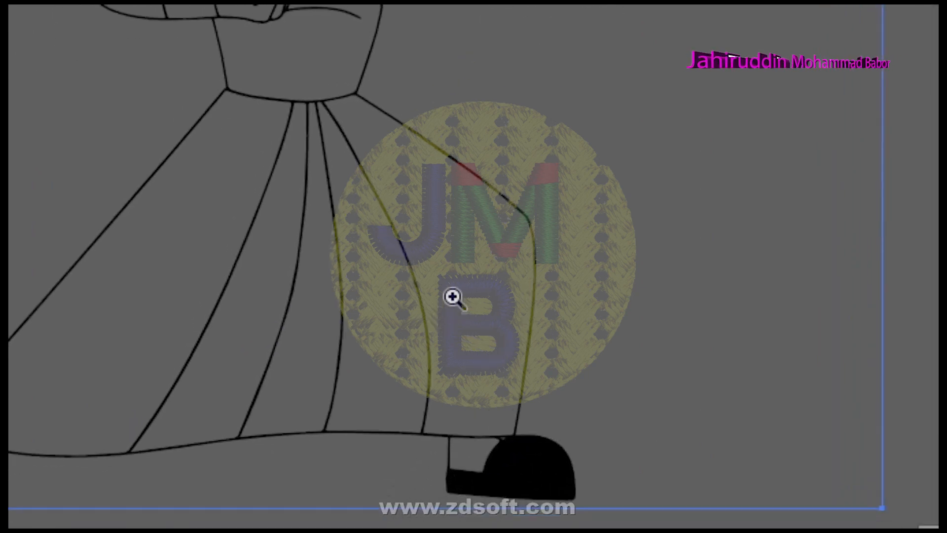
Move the traced Bheem onto the bordered page directly below the coloured original, and deselect it
left_click(522, 234, "alt")
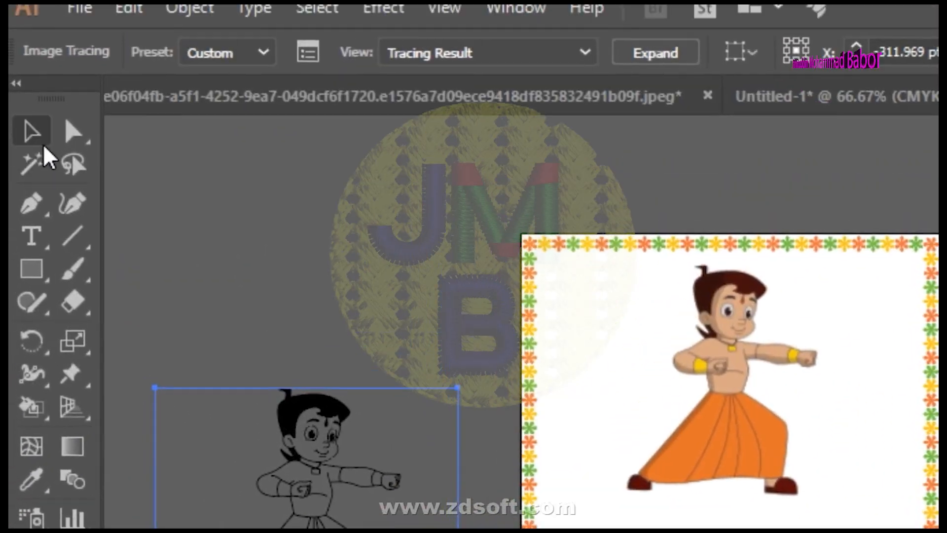
left_click(39, 137)
mouse_move(375, 276)
left_mouse_down()
mouse_move(748, 345)
mouse_move(814, 400)
left_mouse_up()
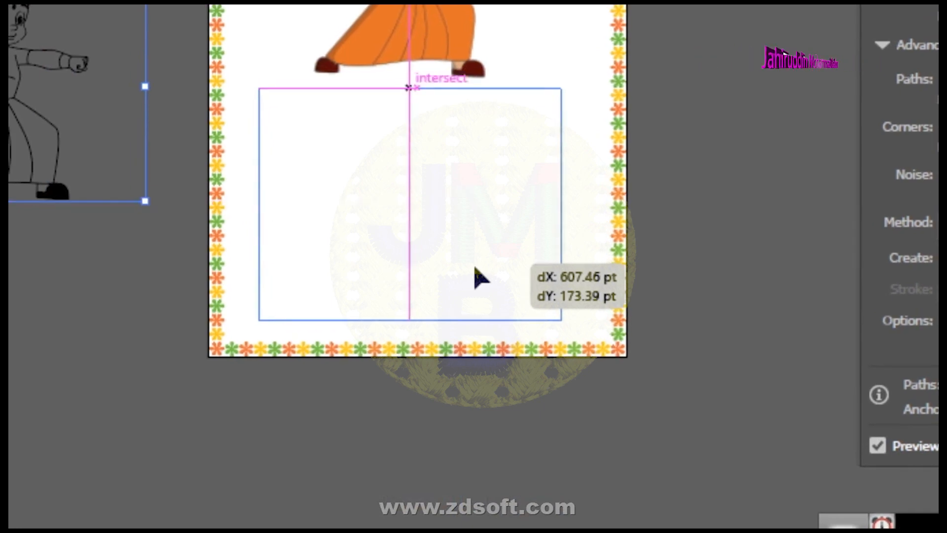
left_click_drag(475, 268, 473, 269)
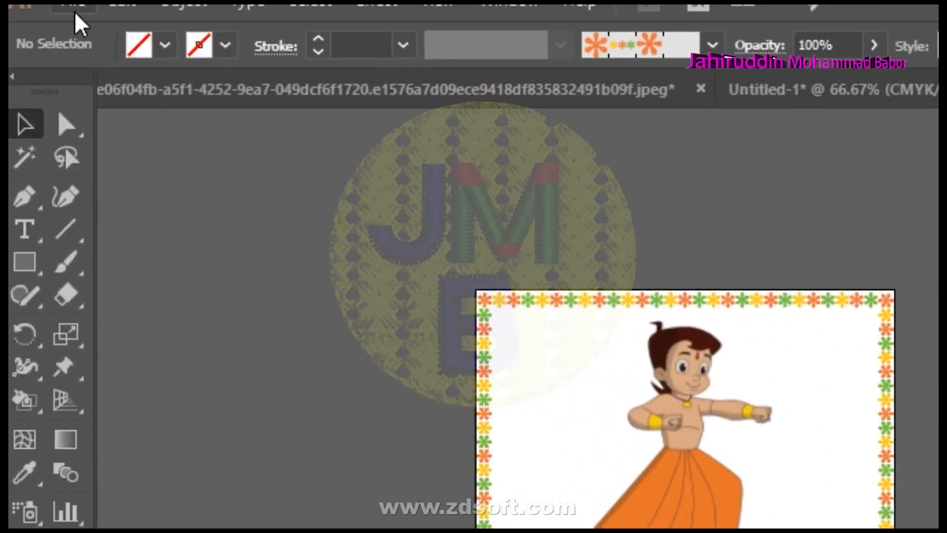
Start exporting the page and choose JPEG as the file format
left_click(75, 10)
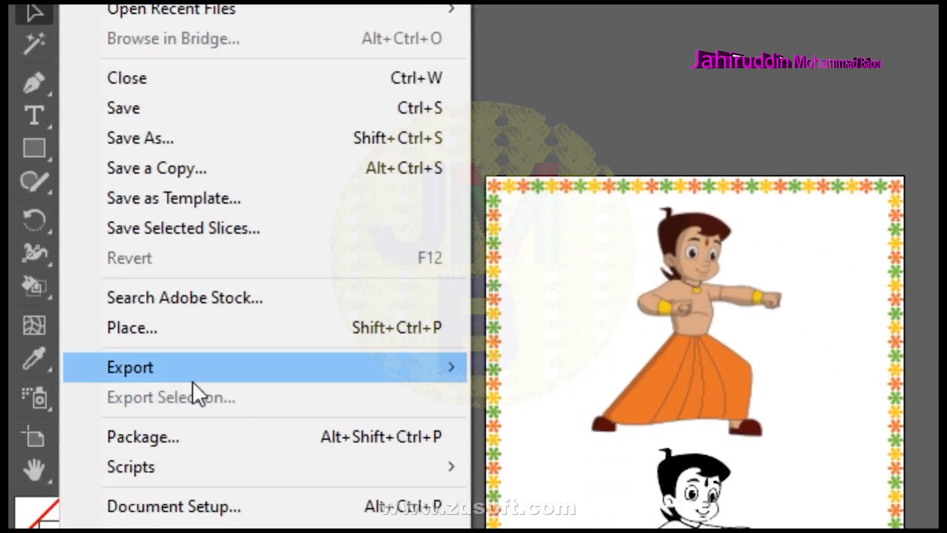
mouse_move(175, 301)
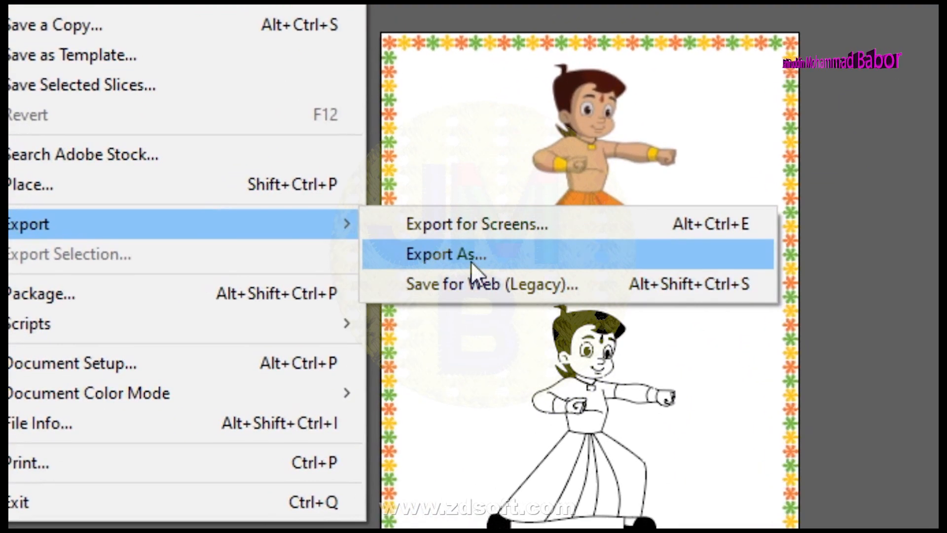
left_click(472, 263)
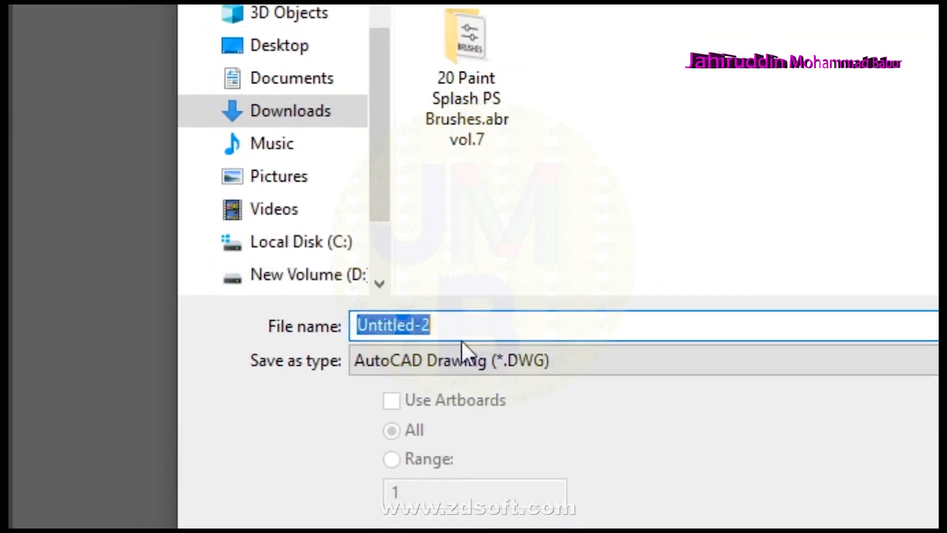
left_click(461, 346)
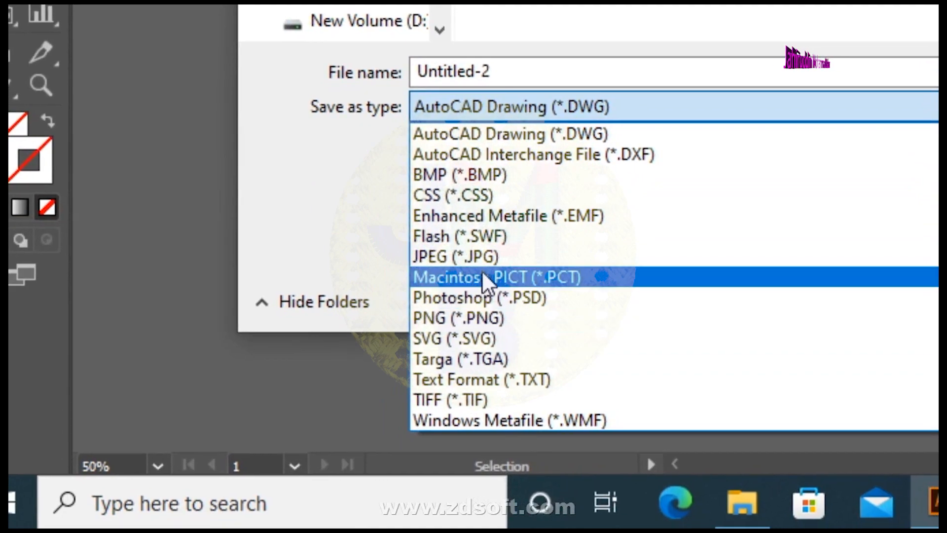
left_click(481, 509)
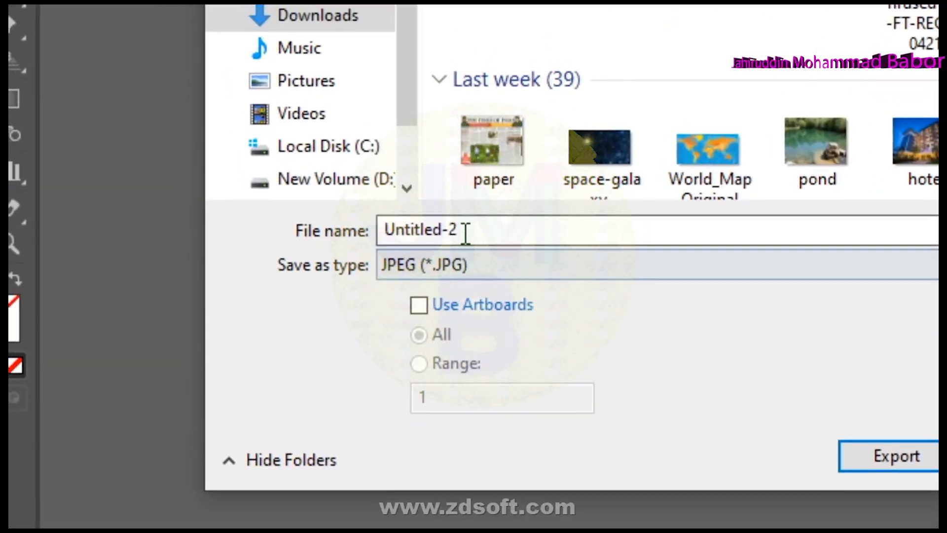
Choose the Desktop as the export location, continue to the JPEG options and cancel the export there
left_click(525, 90)
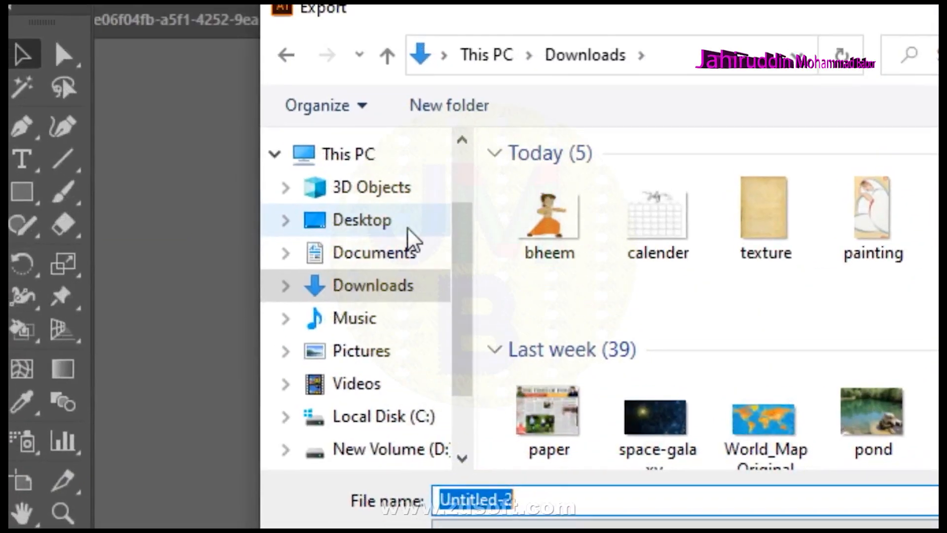
left_click(430, 265)
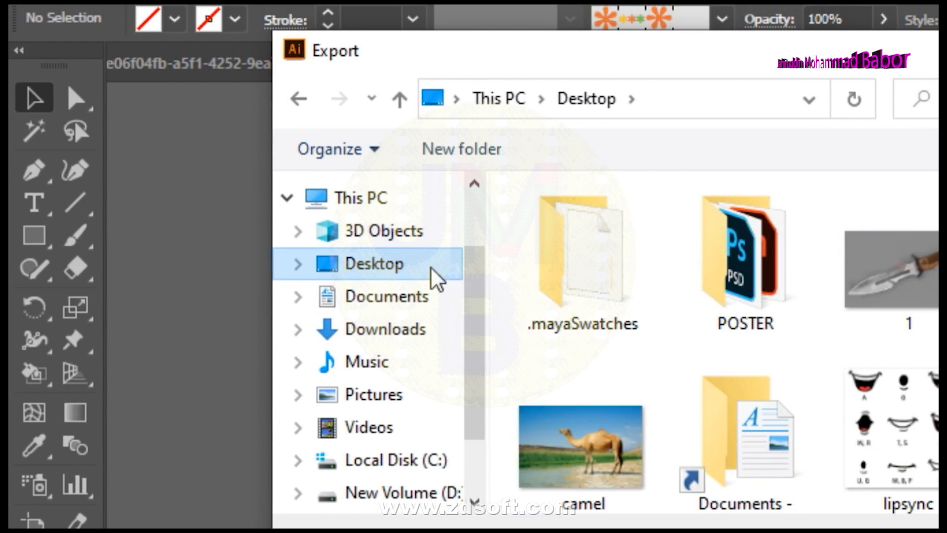
key("Down")
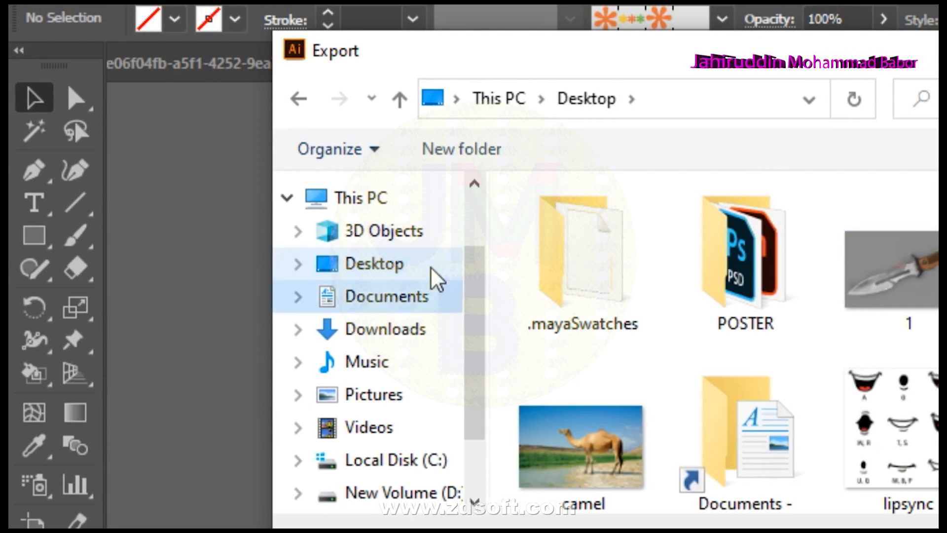
left_click(433, 288)
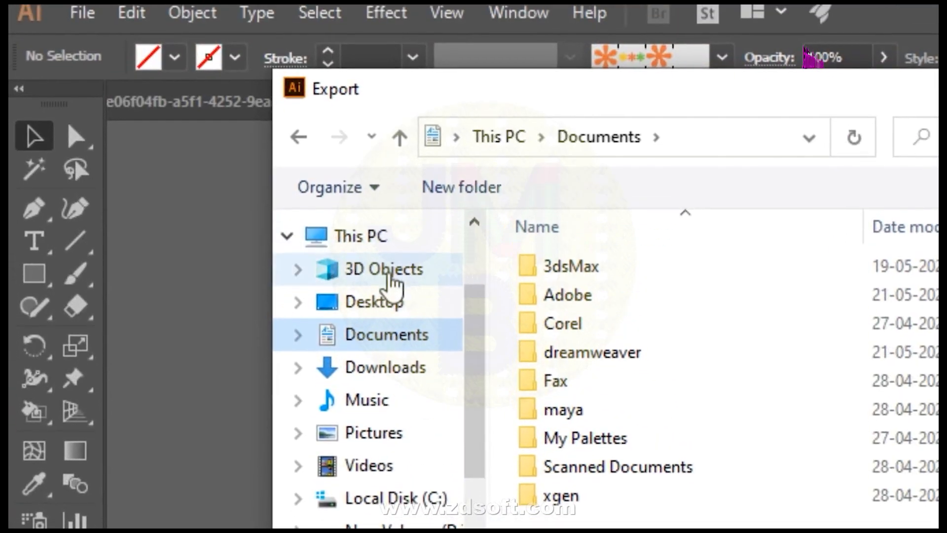
left_click(387, 300)
left_click(488, 337)
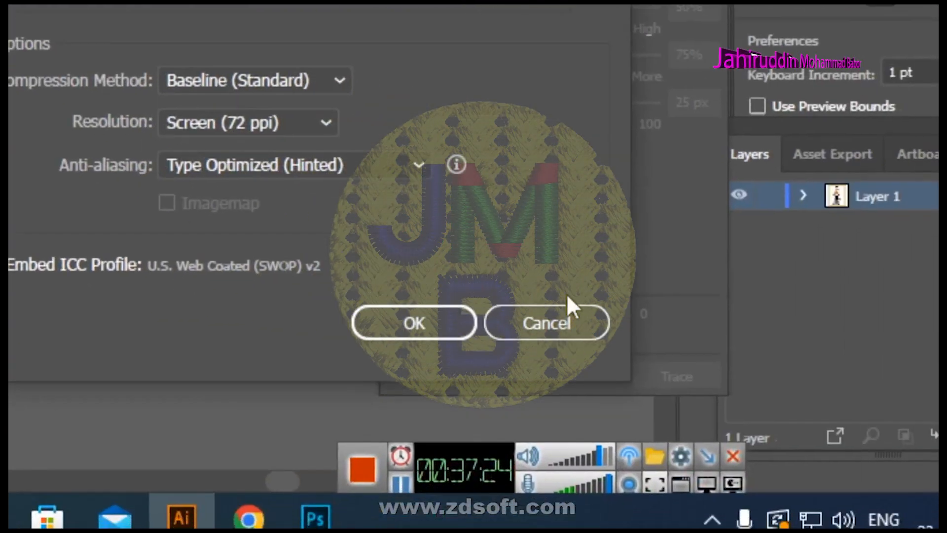
left_click(580, 324)
Reselect the traced Bheem on the page and set its trace threshold to 67
left_click(440, 256)
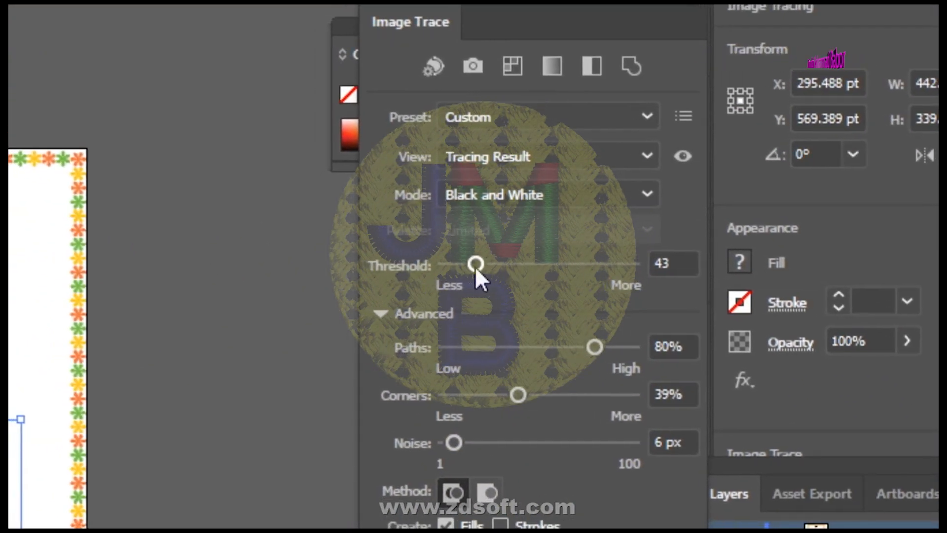
left_click_drag(473, 269, 469, 269)
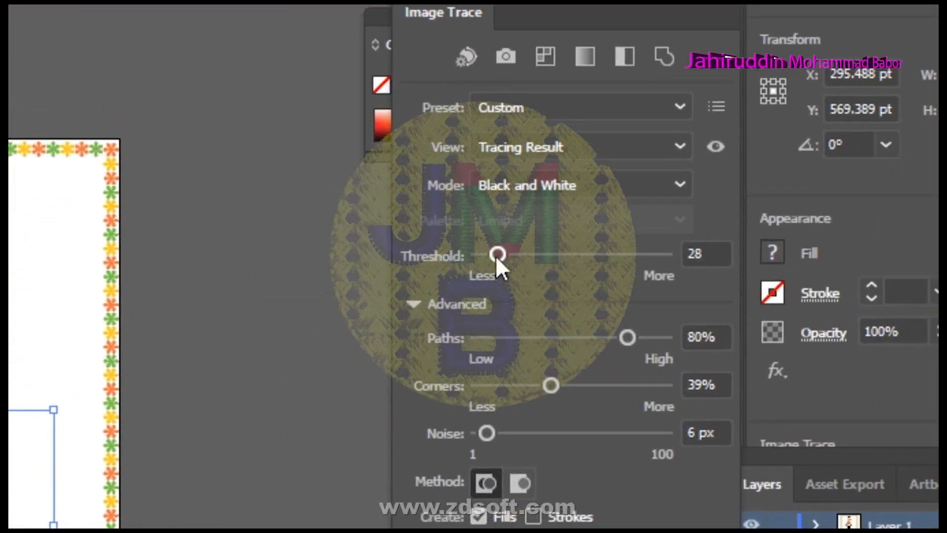
left_click_drag(728, 130, 739, 130)
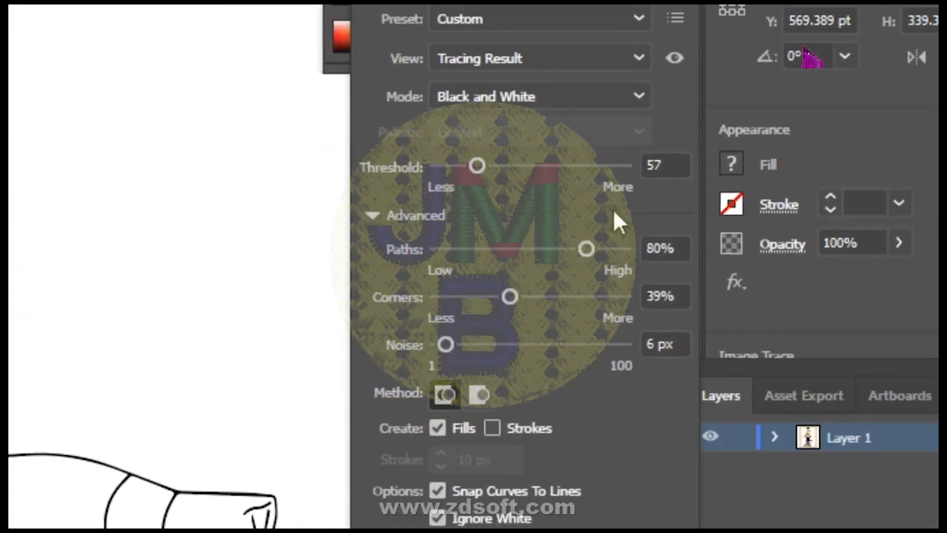
left_click_drag(477, 165, 484, 168)
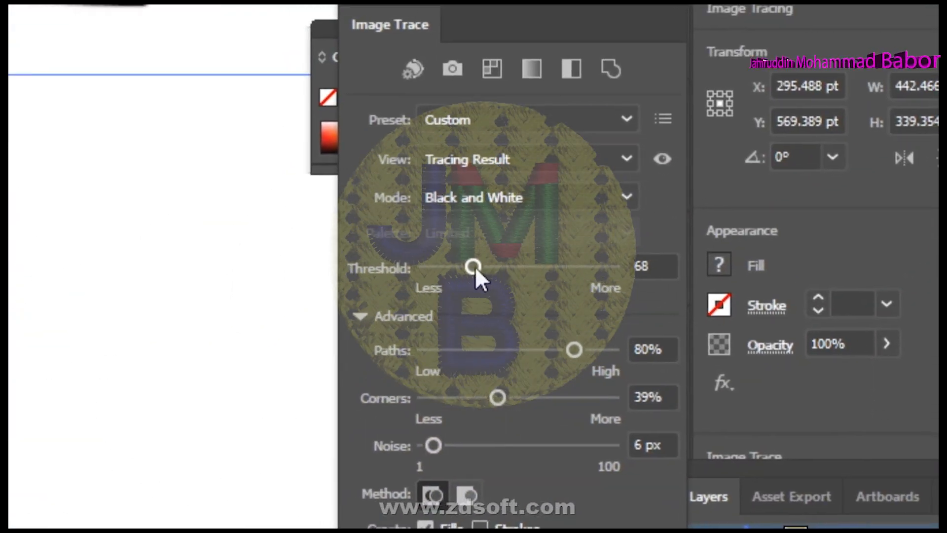
left_click_drag(477, 270, 485, 270)
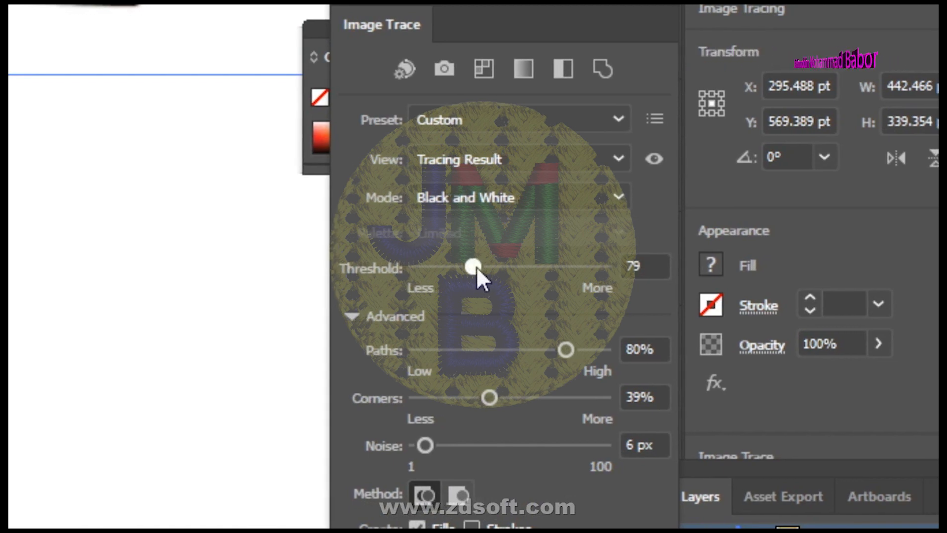
left_click_drag(477, 270, 489, 272)
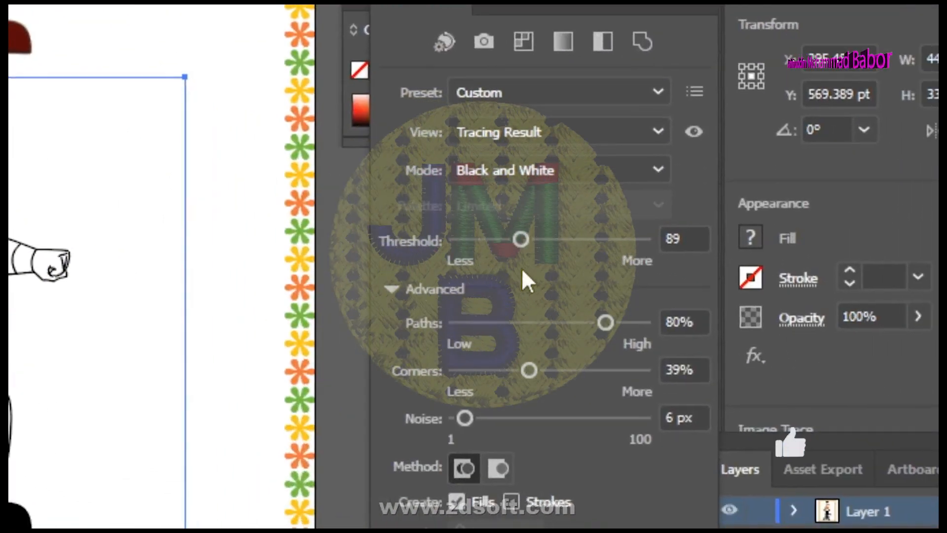
left_click_drag(476, 264, 464, 264)
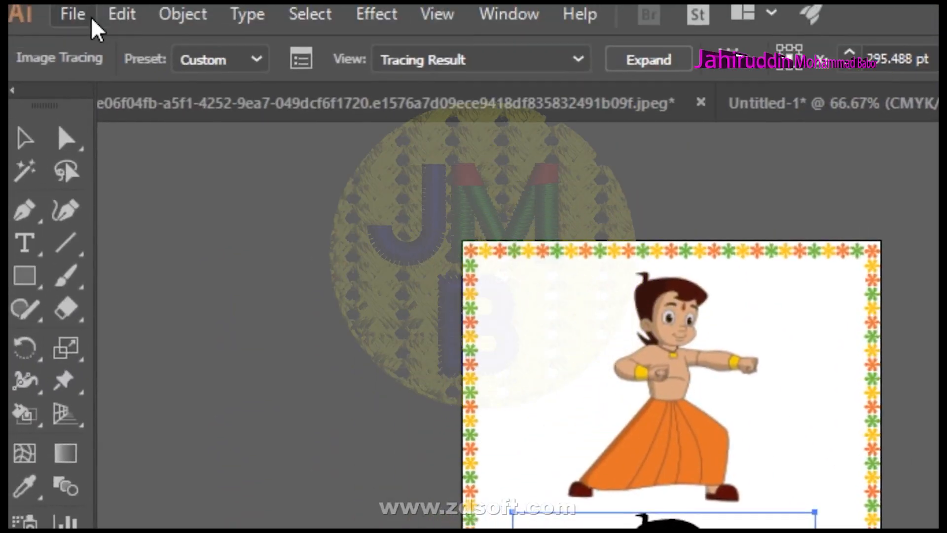
Export the page to the Desktop as a JPEG named drawing page, with the image quality raised toward the larger file size
left_click(74, 12)
mouse_move(178, 267)
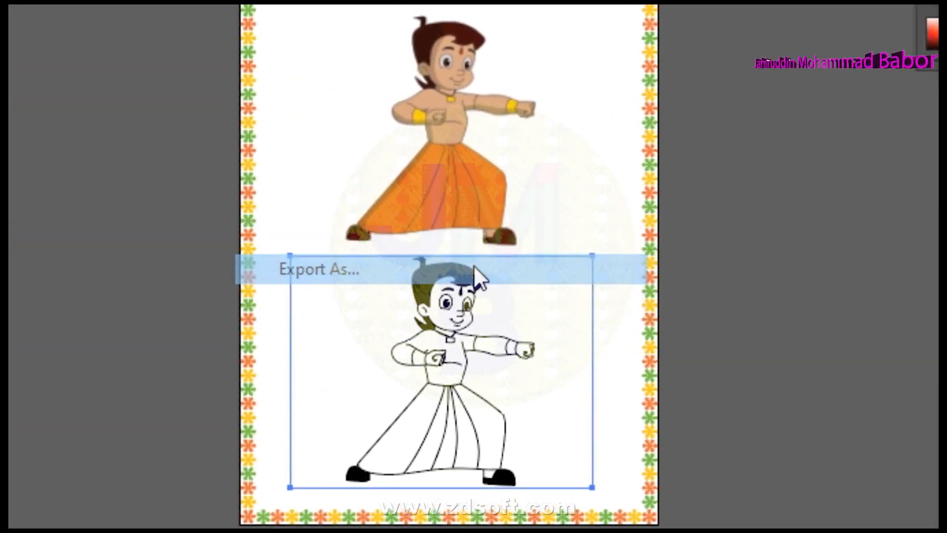
left_click(488, 259)
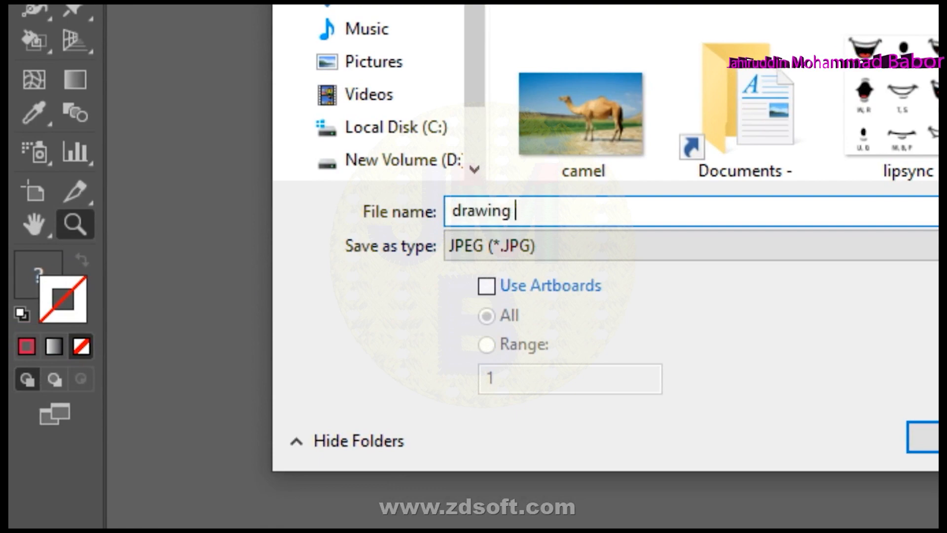
key("Return")
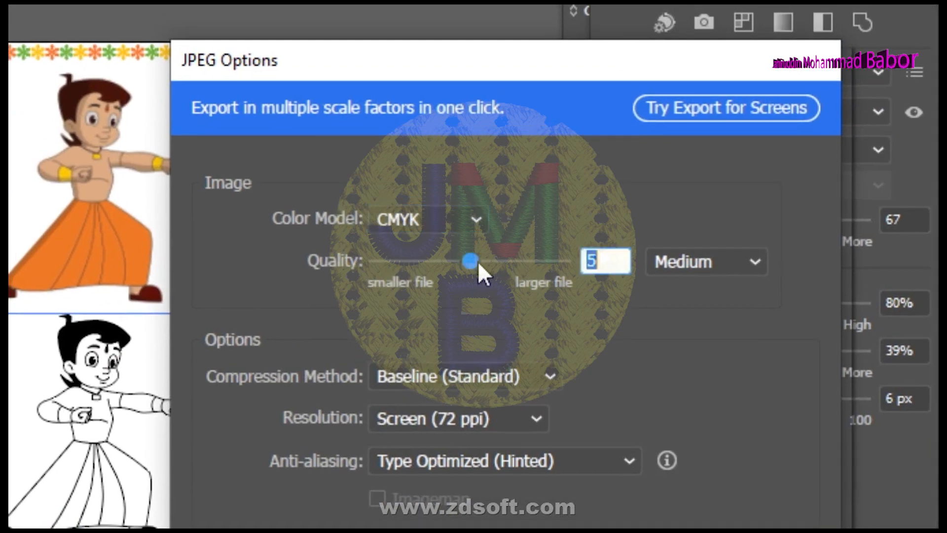
left_click_drag(453, 203, 549, 202)
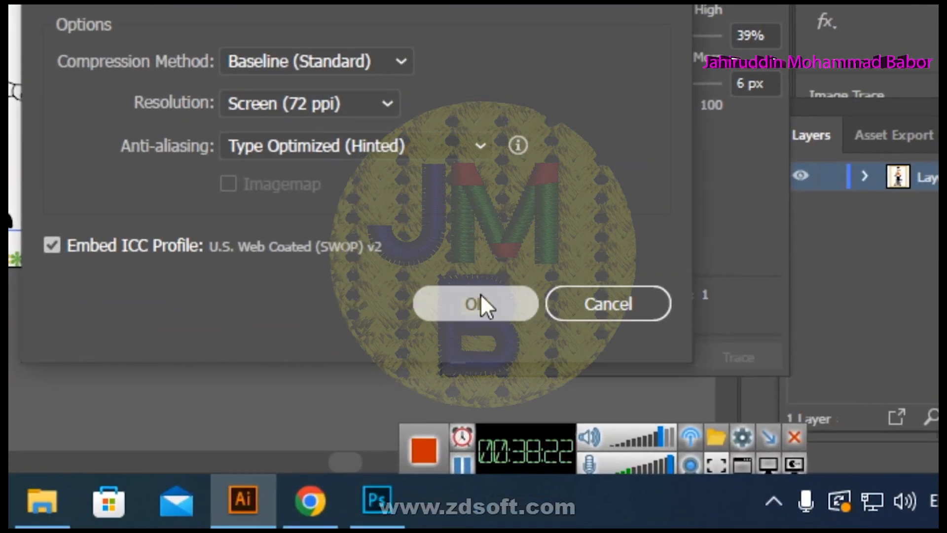
left_click(481, 295)
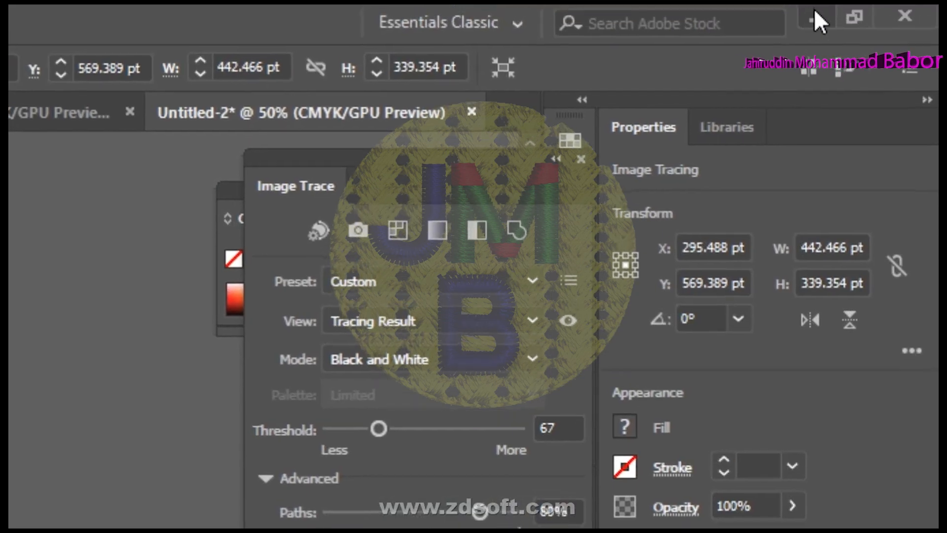
Minimize the open application windows to show the desktop and open the exported drawing page image to check it
left_click(814, 10)
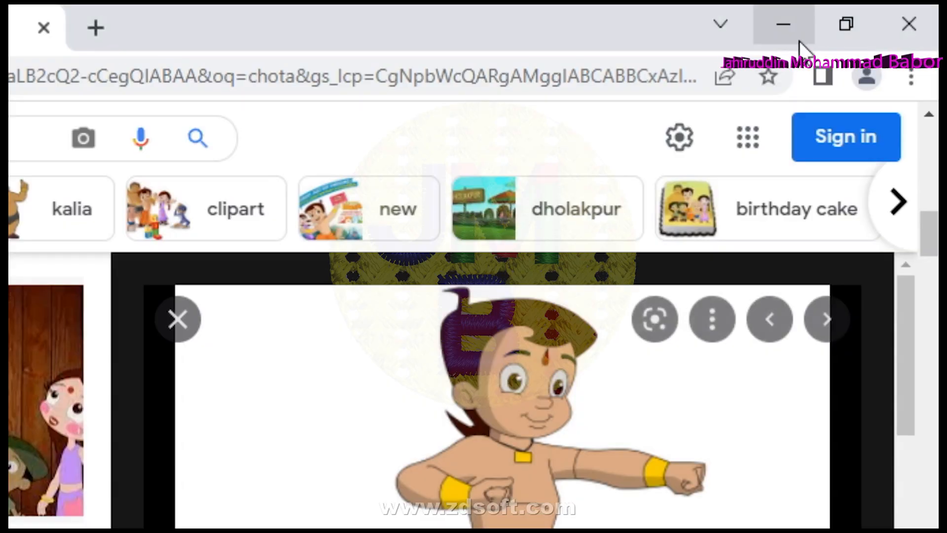
left_click(790, 25)
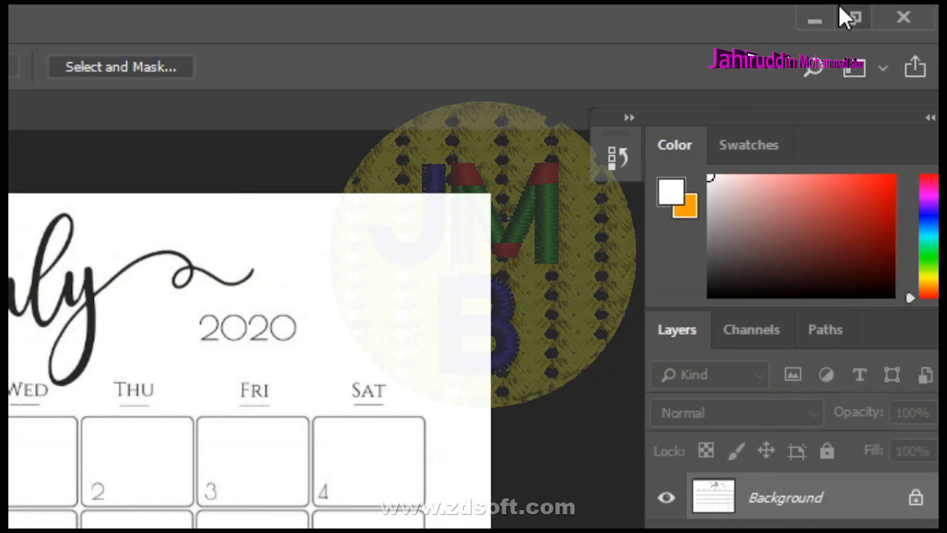
left_click(824, 16)
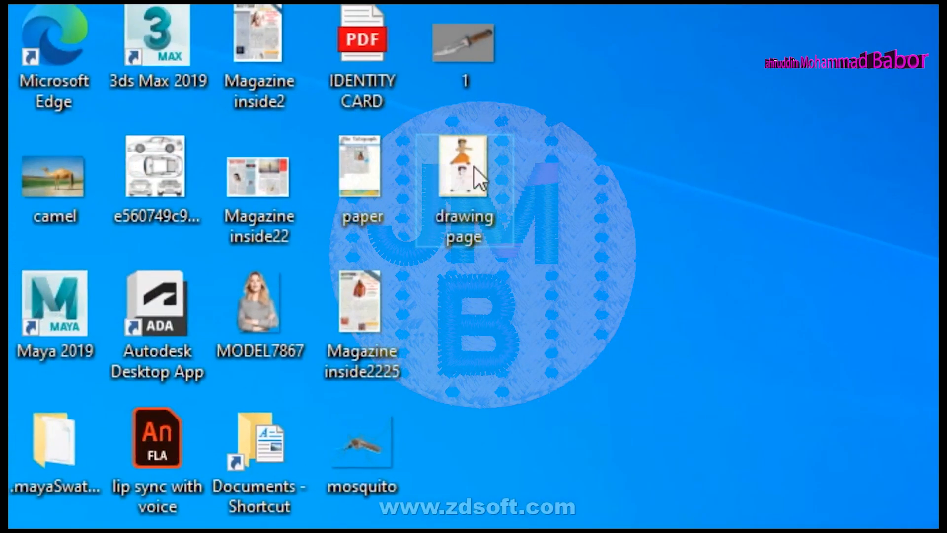
right_click(412, 197)
left_click(496, 132)
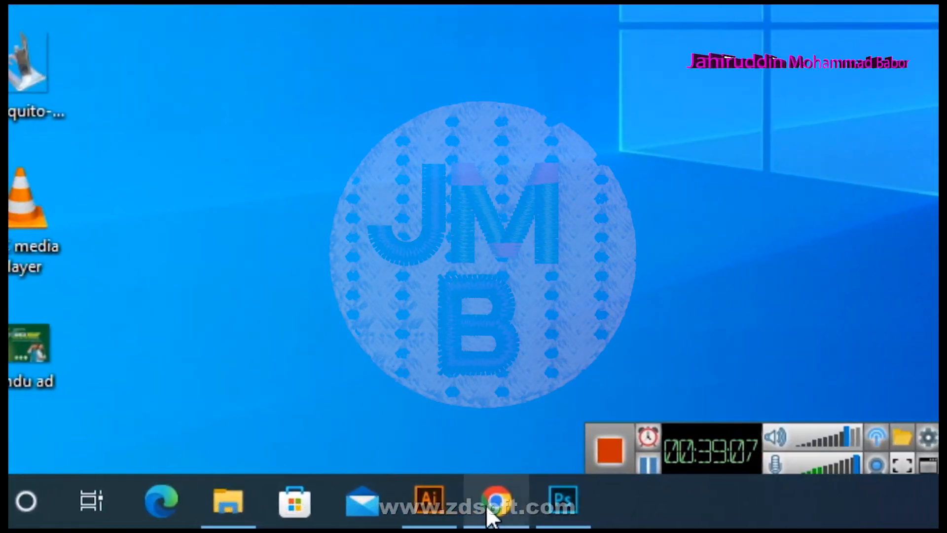
Switch to Chrome and replace the chota bheem image search with one for sahajpath
left_click(489, 507)
left_click_drag(381, 129, 114, 168)
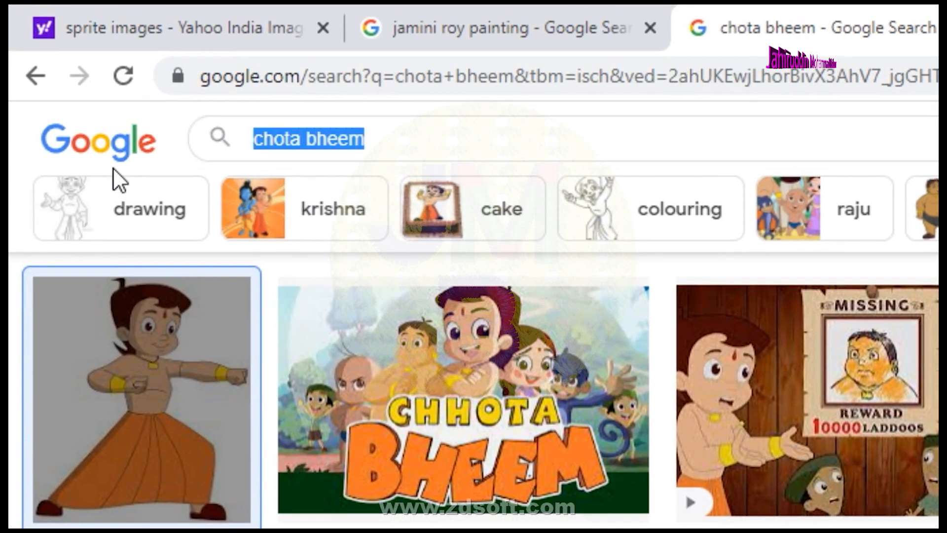
type("sahajpath")
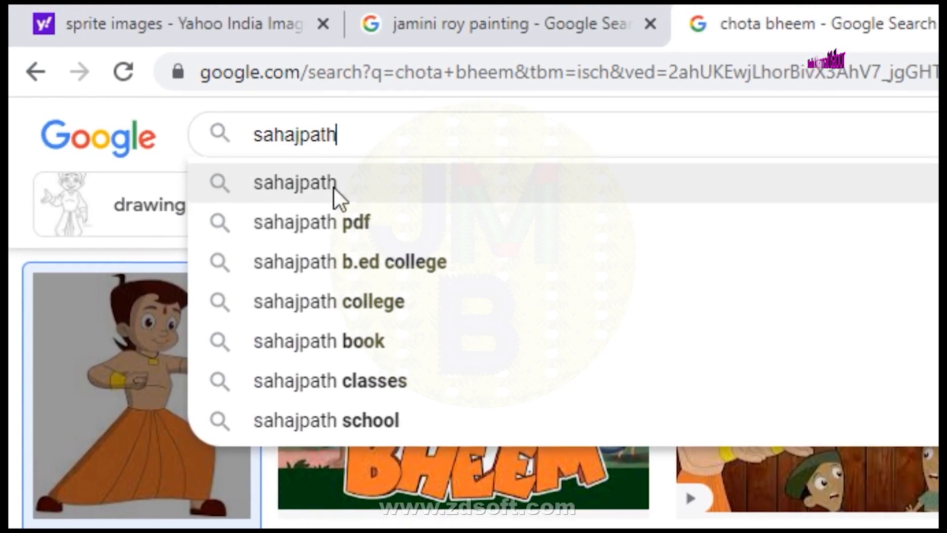
left_click(335, 188)
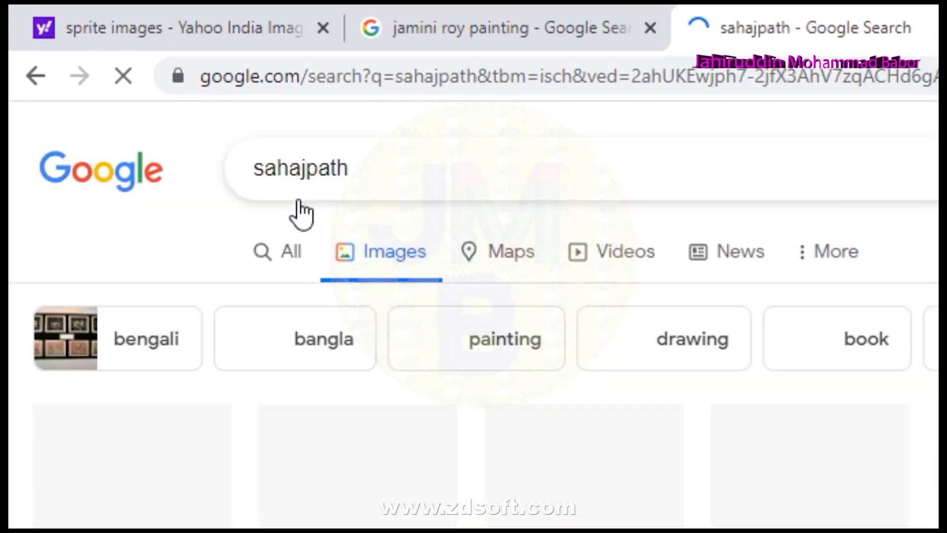
Look through the sahajpath image results and preview the book cover illustrations and their related images
scroll(444, 362, "down", 2)
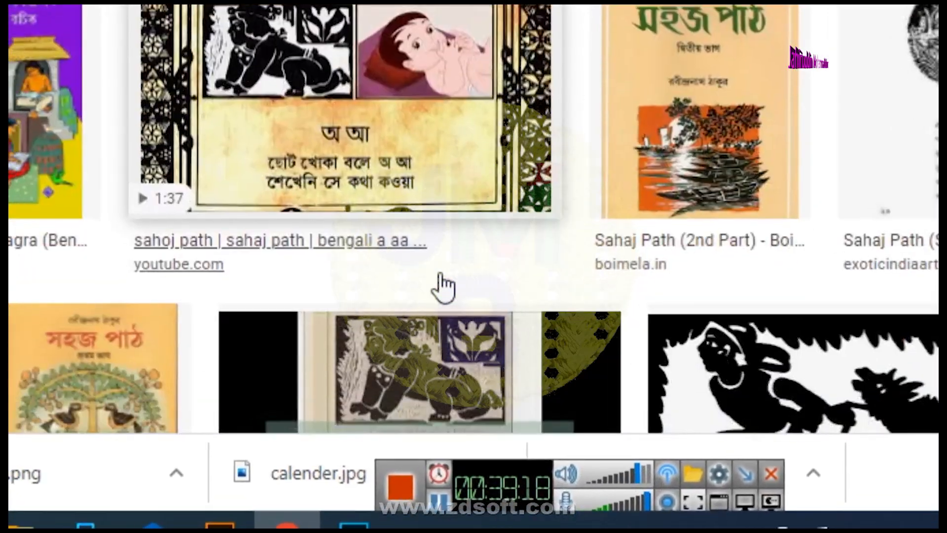
left_click(455, 247)
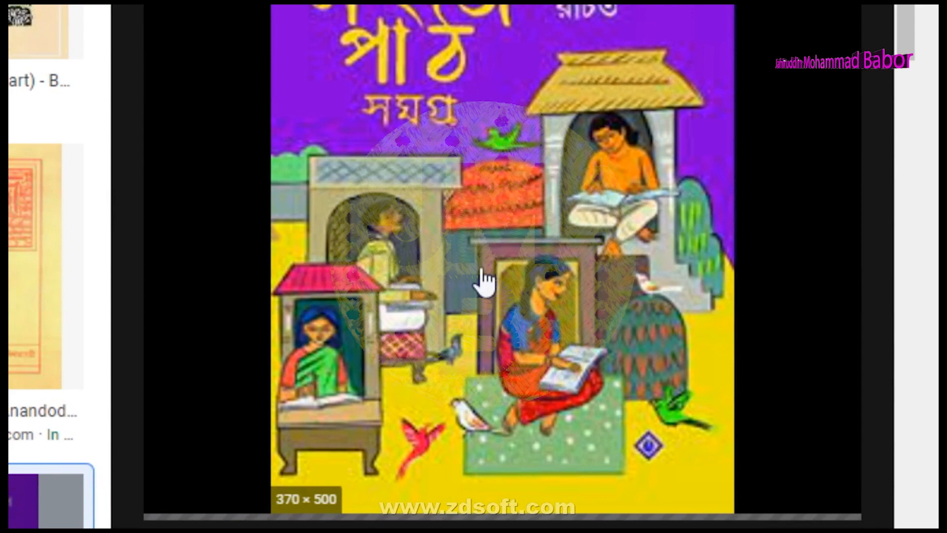
scroll(481, 296, "down", 5)
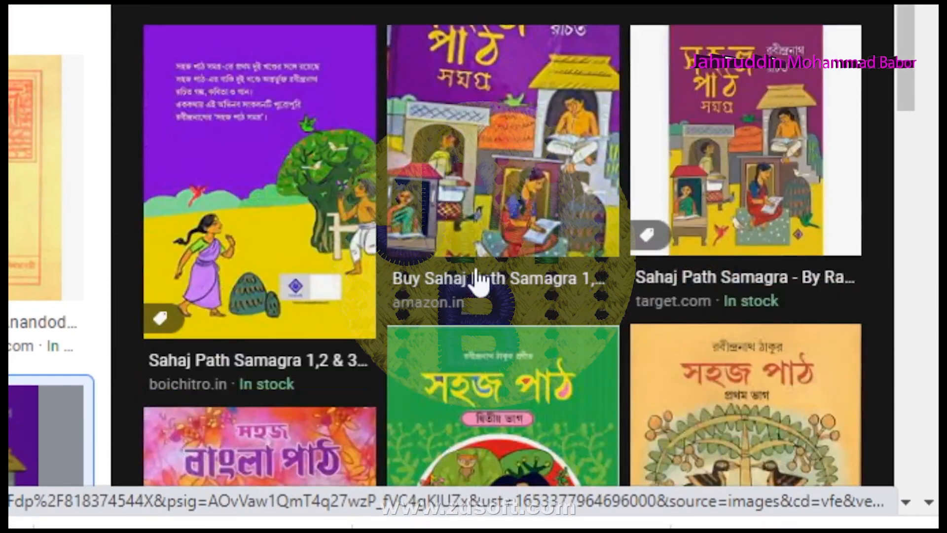
scroll(478, 279, "down", 5)
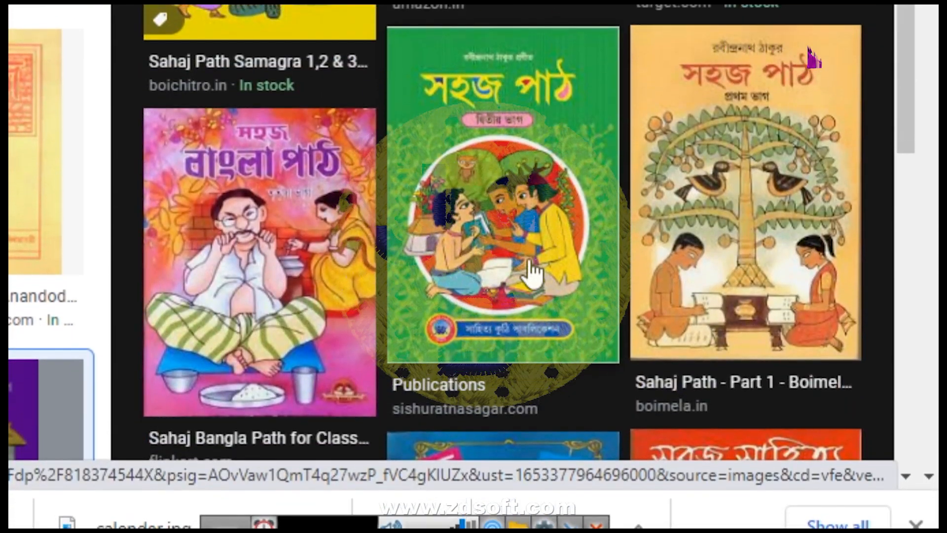
left_click(532, 270)
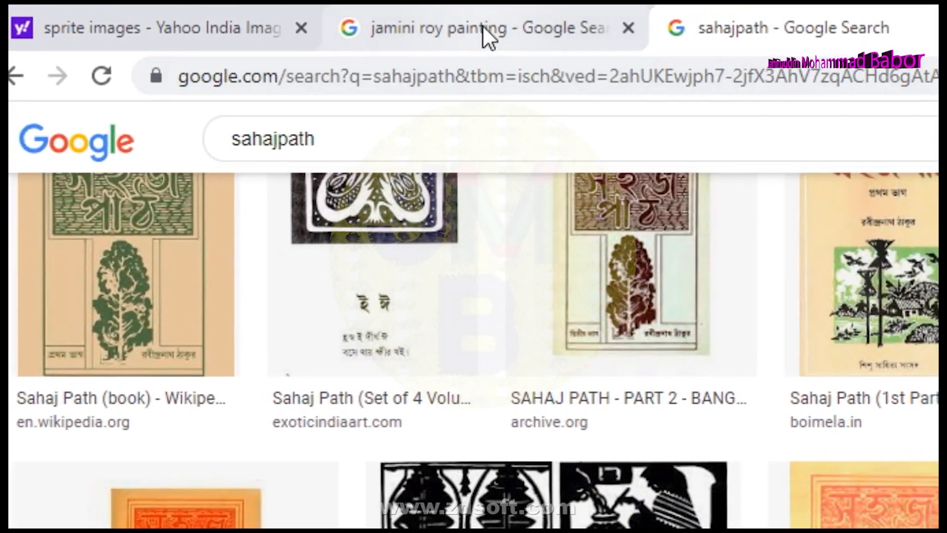
Change the search in the jamini roy painting browser tab to jamini roy lineart
left_click(484, 26)
scroll(446, 222, "up", 5)
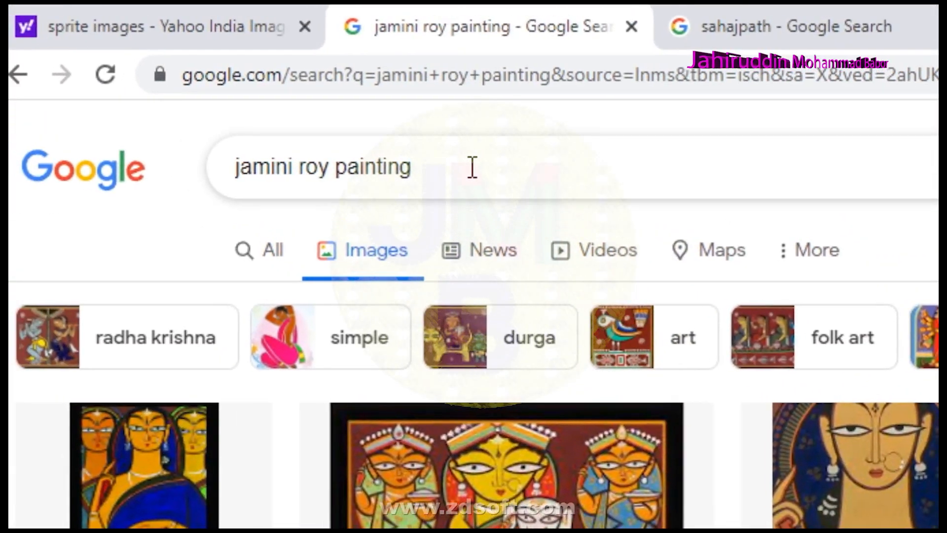
left_click_drag(472, 168, 350, 174)
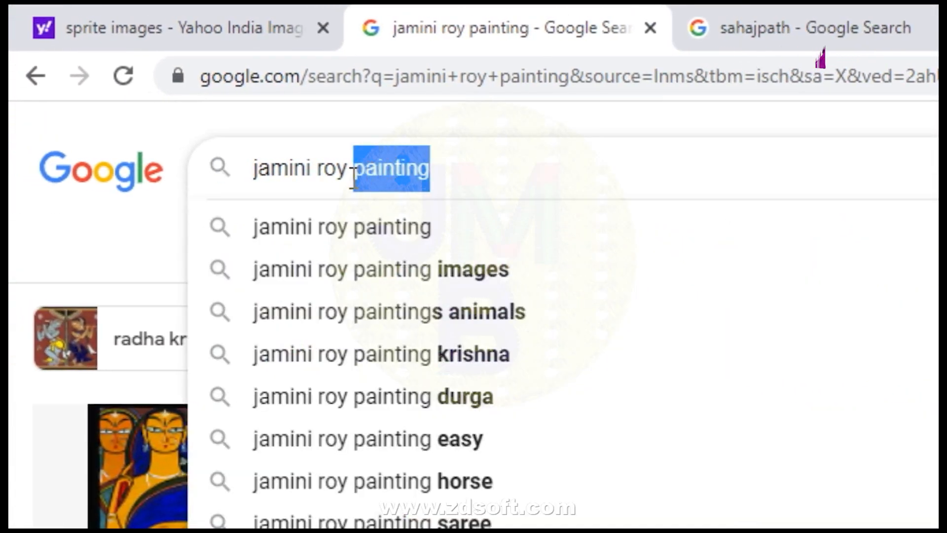
type("line")
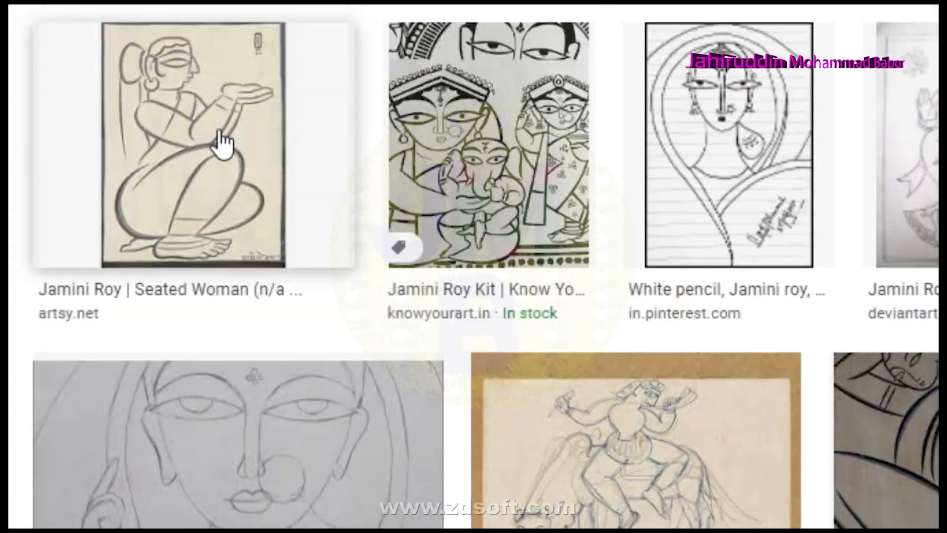
Open the artsy.net Seated Woman line drawing from the results and save the image as lineart
left_click(220, 67)
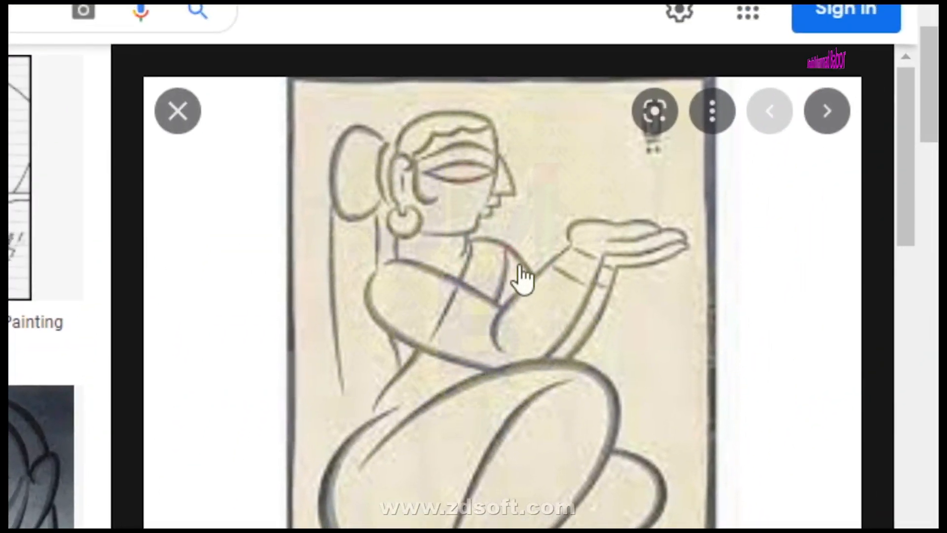
right_click(520, 271)
key("Escape")
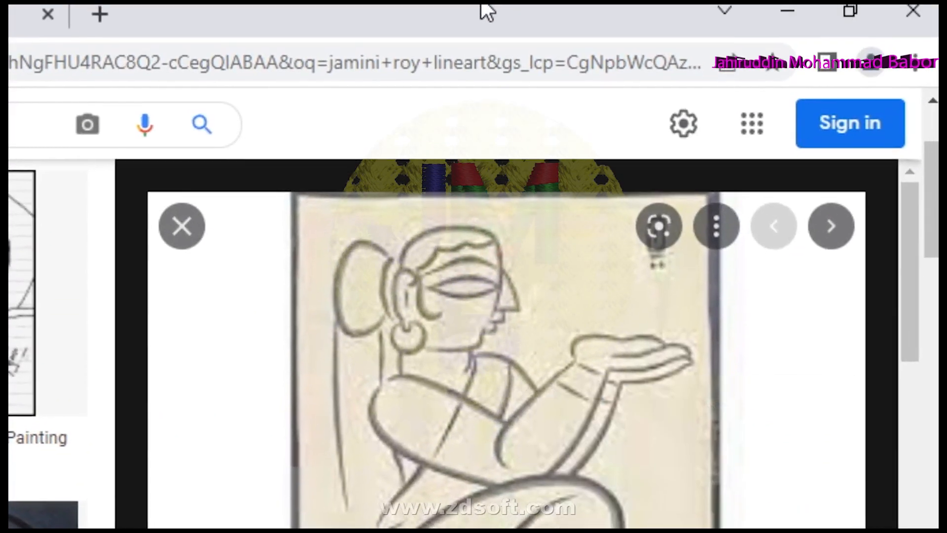
right_click(498, 240)
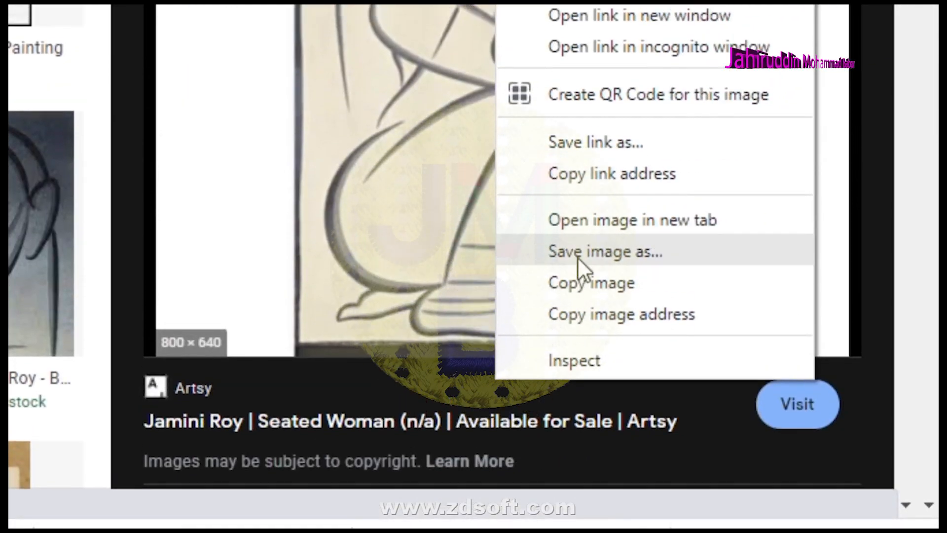
left_click(578, 517)
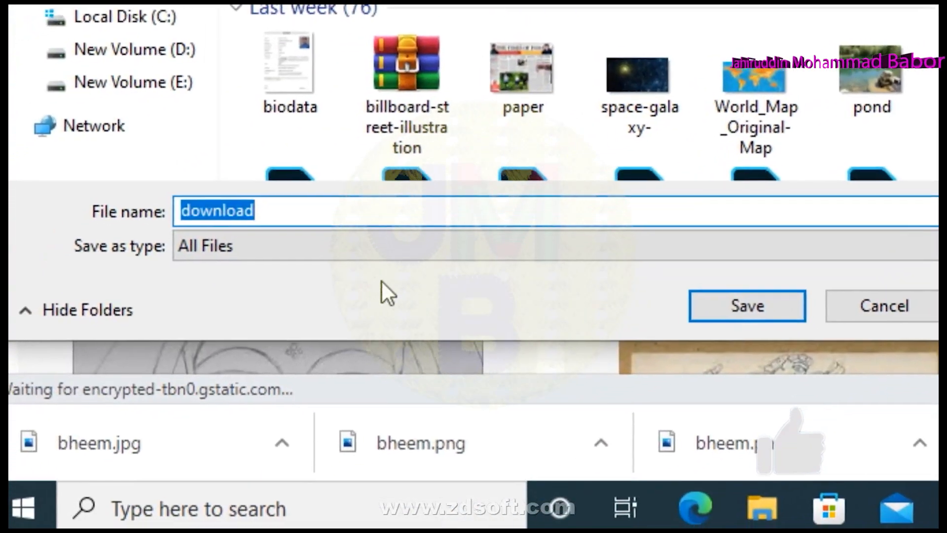
type("lin")
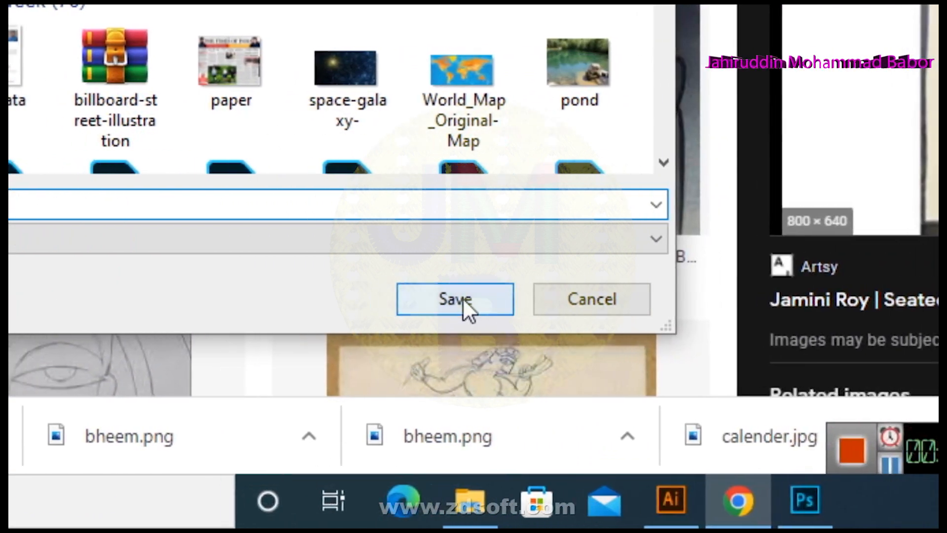
left_click(769, 303)
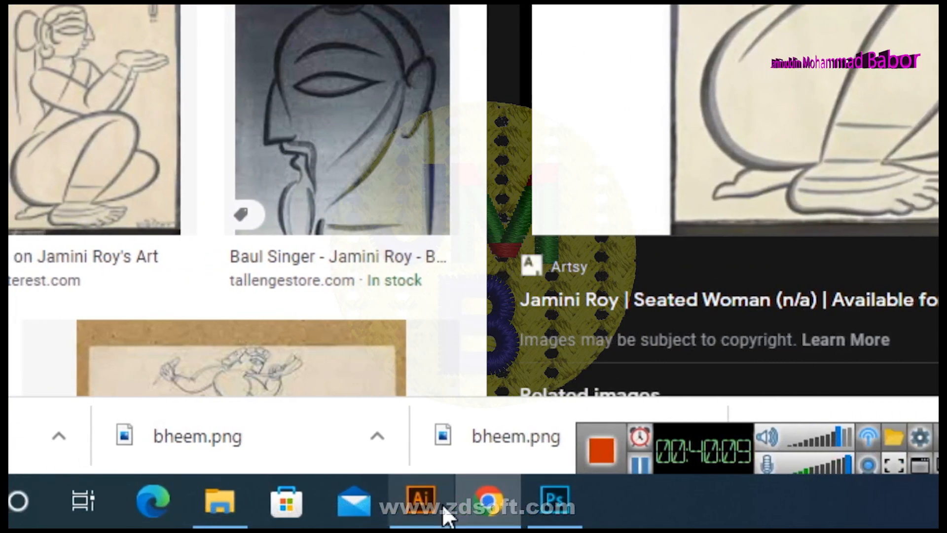
Switch to Illustrator and create a new blank CMYK document at 300 PPI
left_click(683, 500)
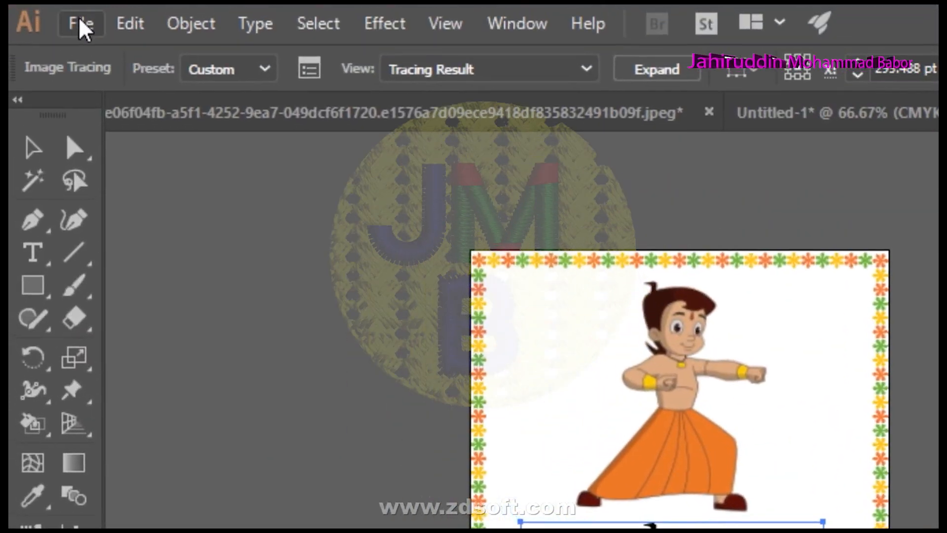
left_click(80, 25)
left_click(133, 61)
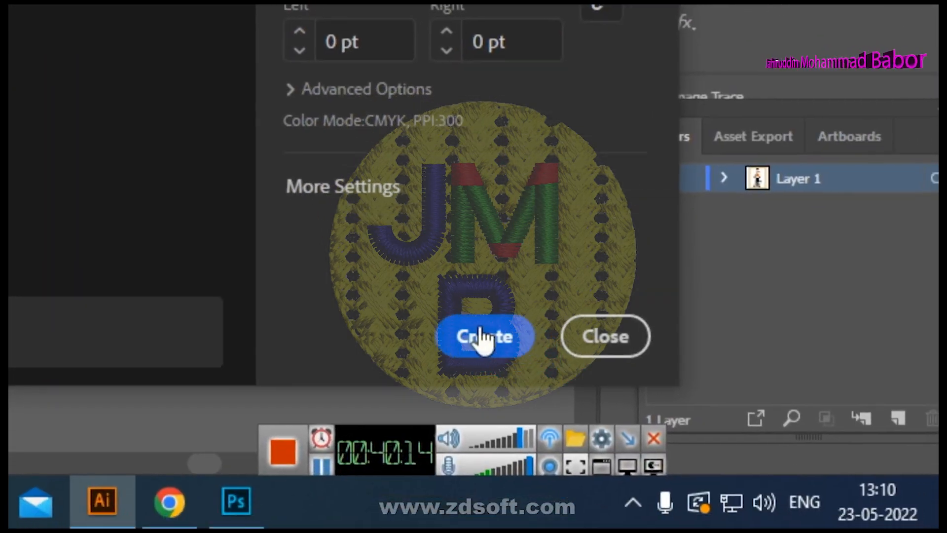
left_click(481, 337)
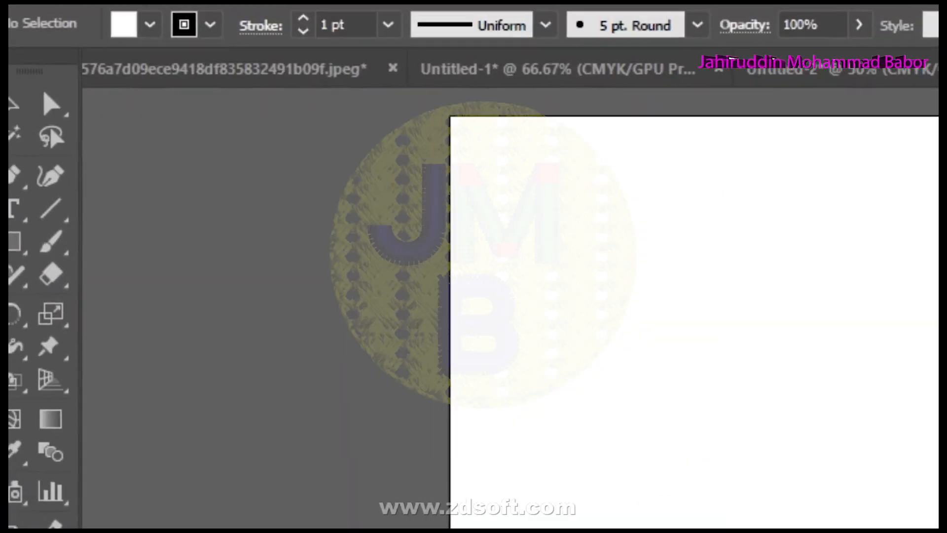
left_click(80, 19)
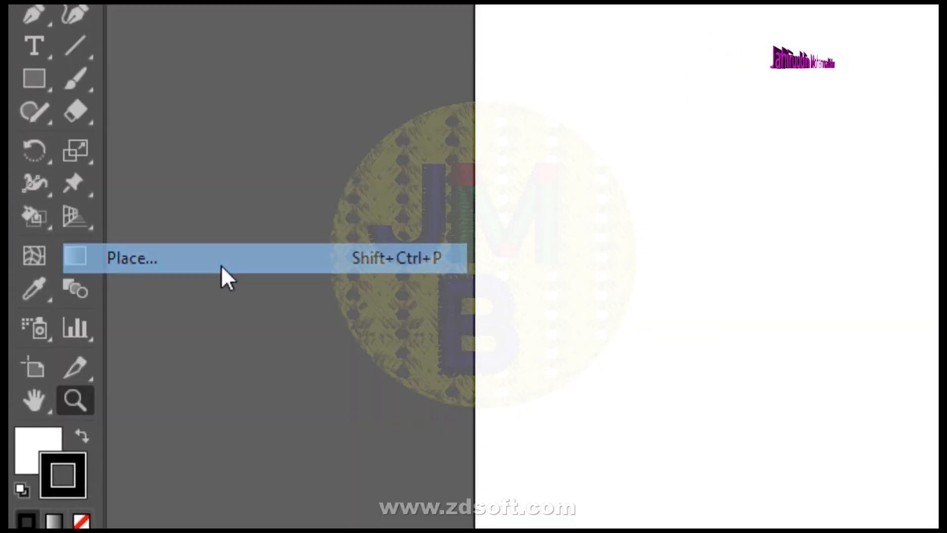
left_click(222, 267)
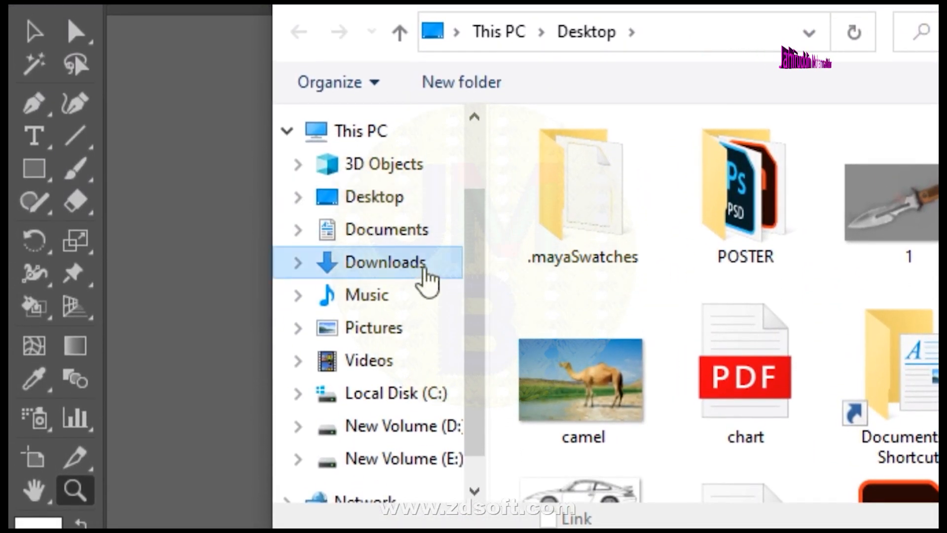
left_click(426, 276)
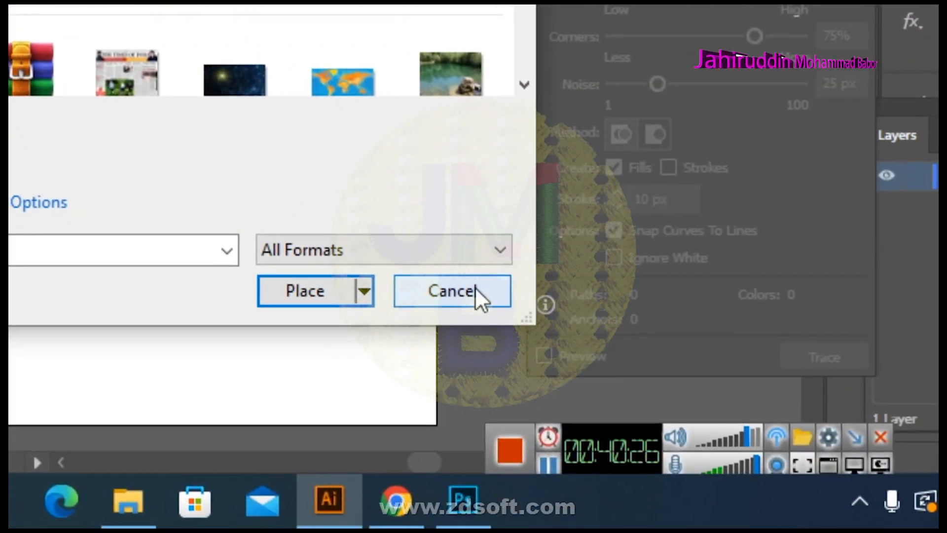
left_click(475, 287)
Return to Chrome and open the artnet version of the seated woman drawing from the related images
left_click(405, 511)
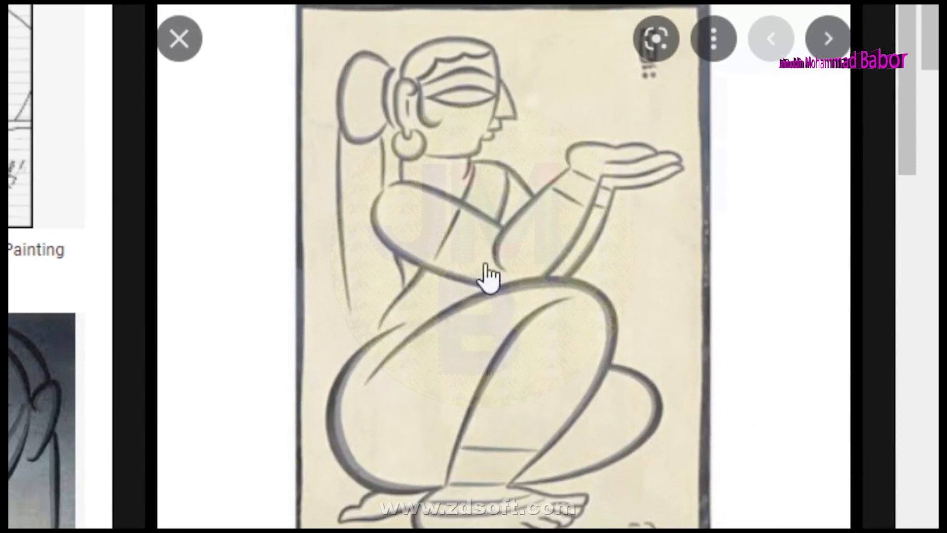
scroll(503, 202, "down", 10)
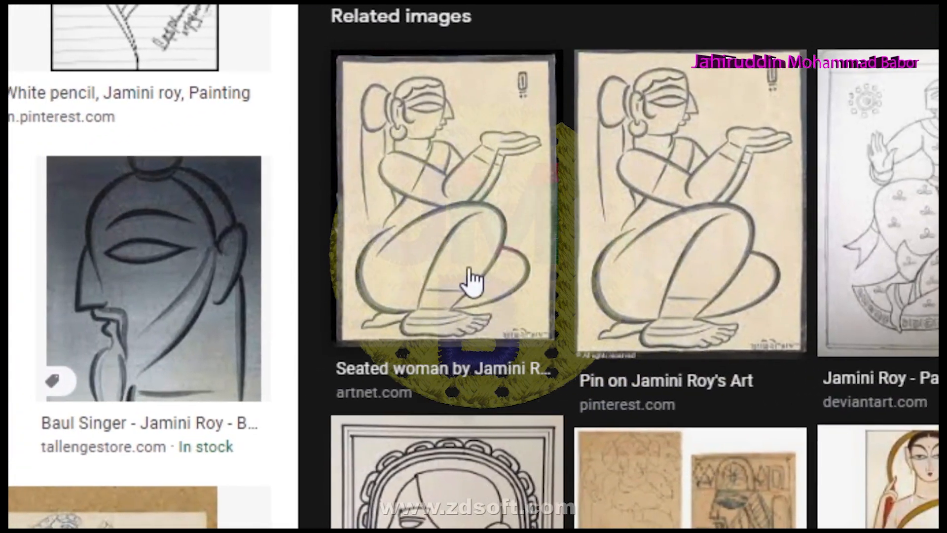
left_click(476, 281)
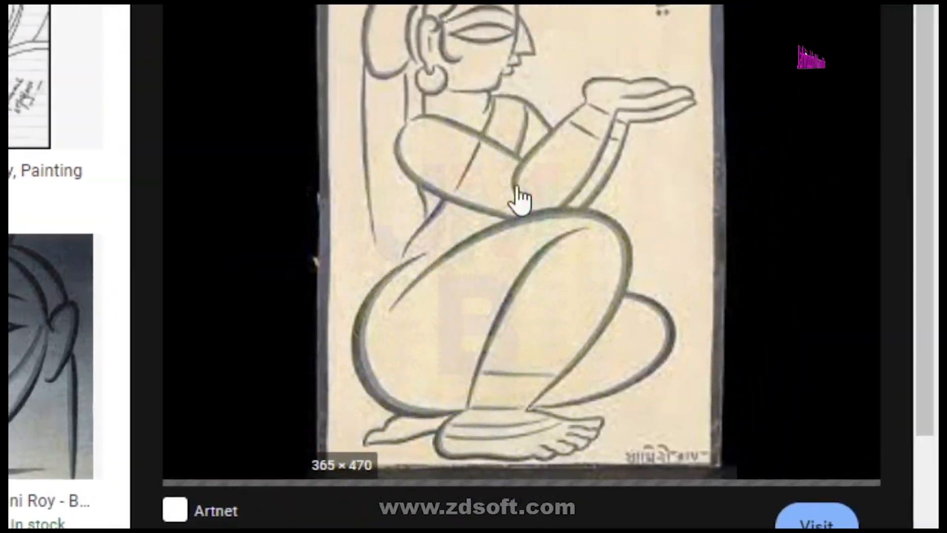
Check the artnet drawing against its related images and save it to the computer as seated-woman
scroll(493, 277, "down", 5)
scroll(501, 281, "down", 5)
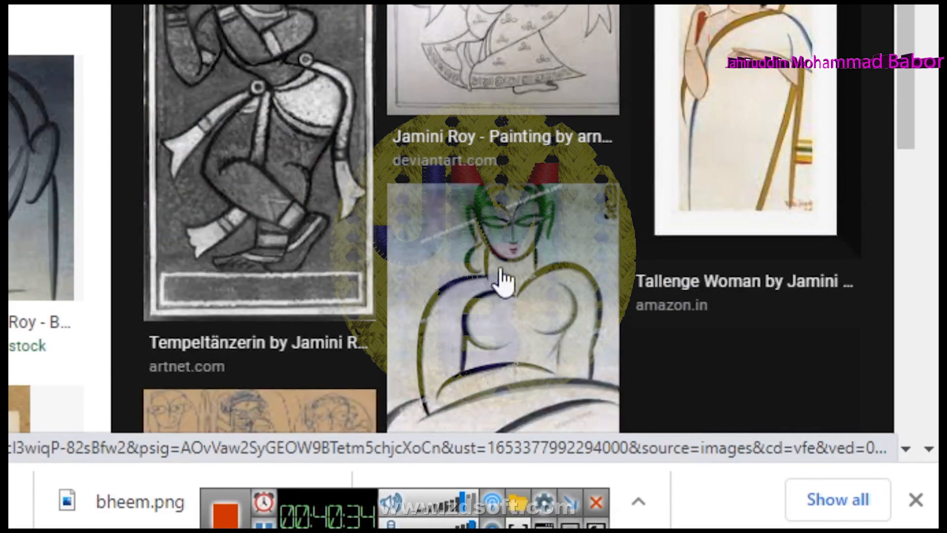
scroll(484, 282, "up", 10)
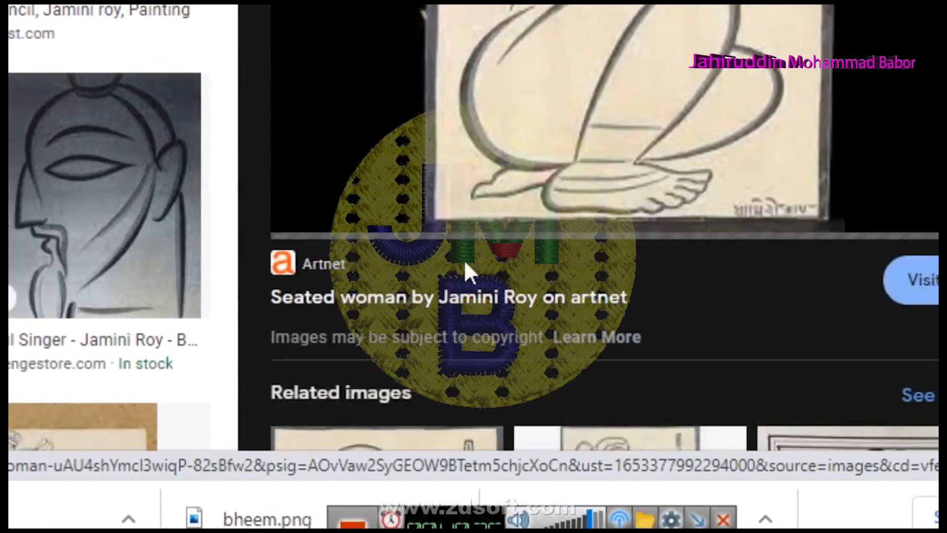
scroll(468, 273, "up", 2)
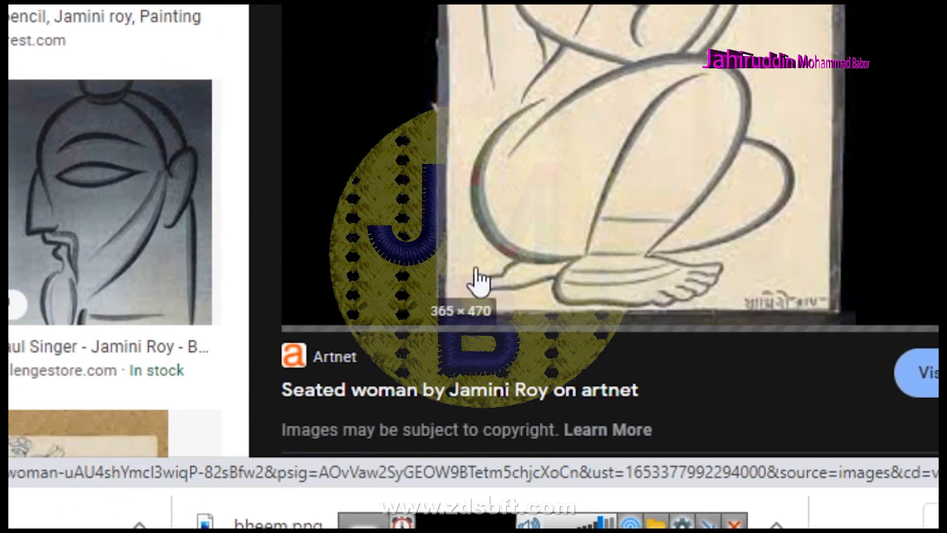
scroll(476, 282, "down", 8)
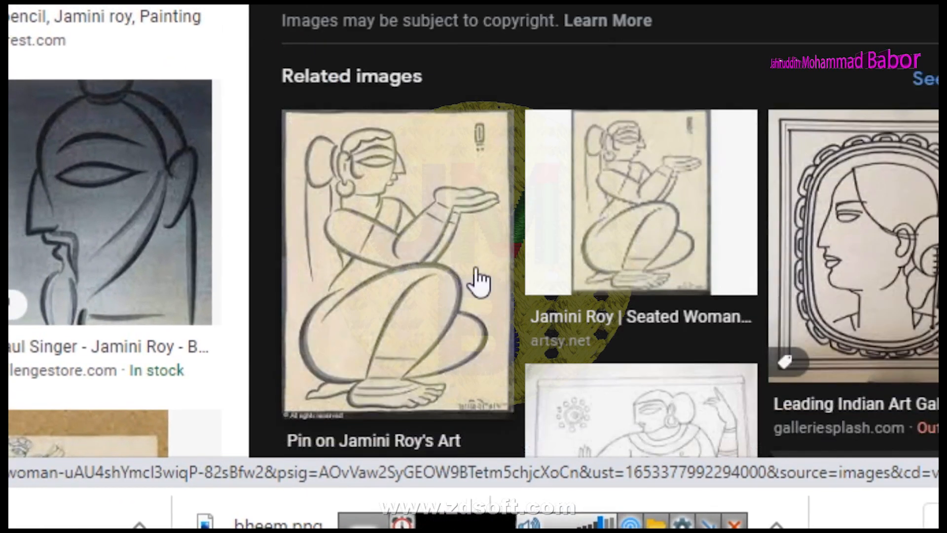
scroll(478, 279, "down", 5)
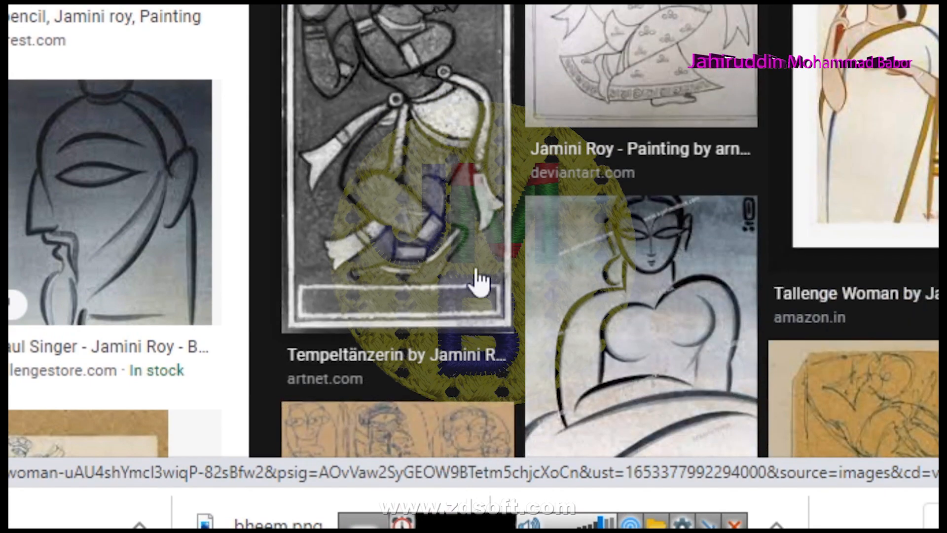
scroll(479, 278, "up", 10)
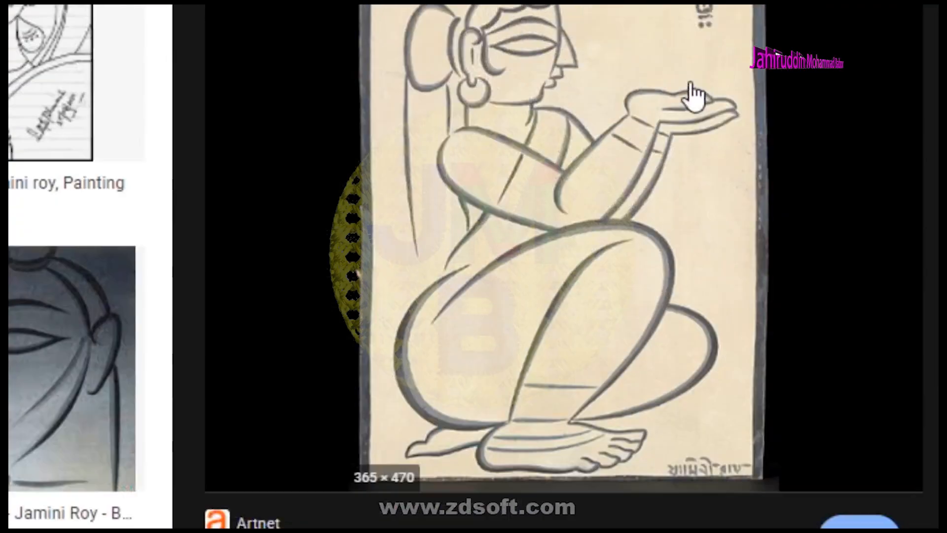
right_click(687, 81)
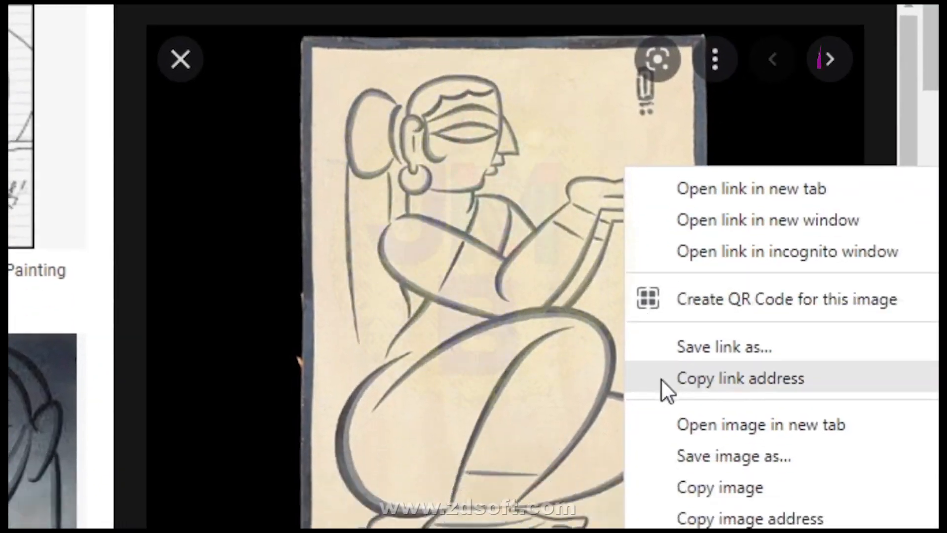
left_click(690, 283)
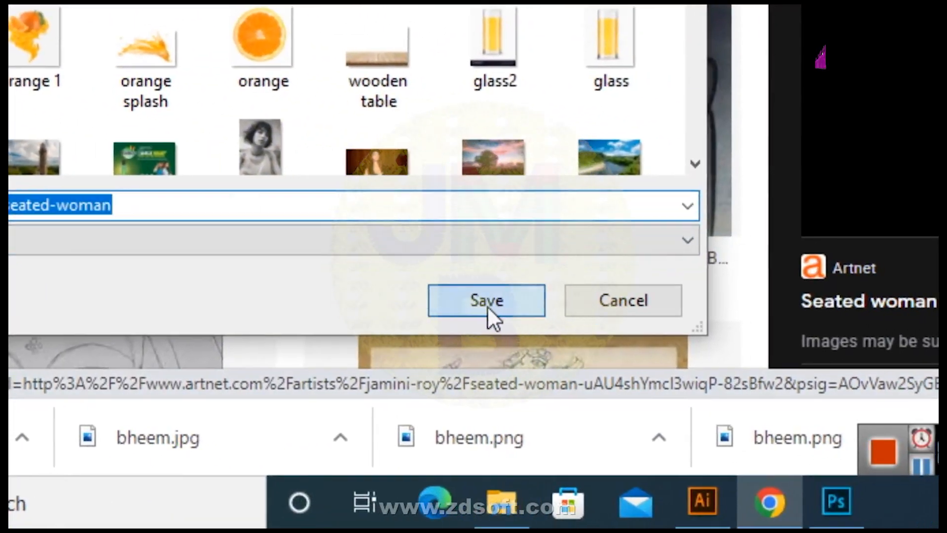
left_click(488, 301)
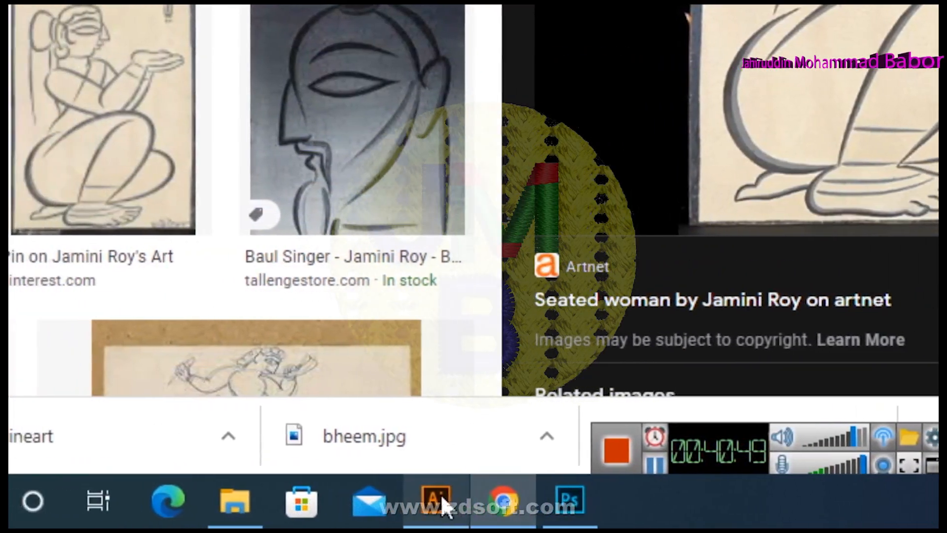
mouse_move(702, 501)
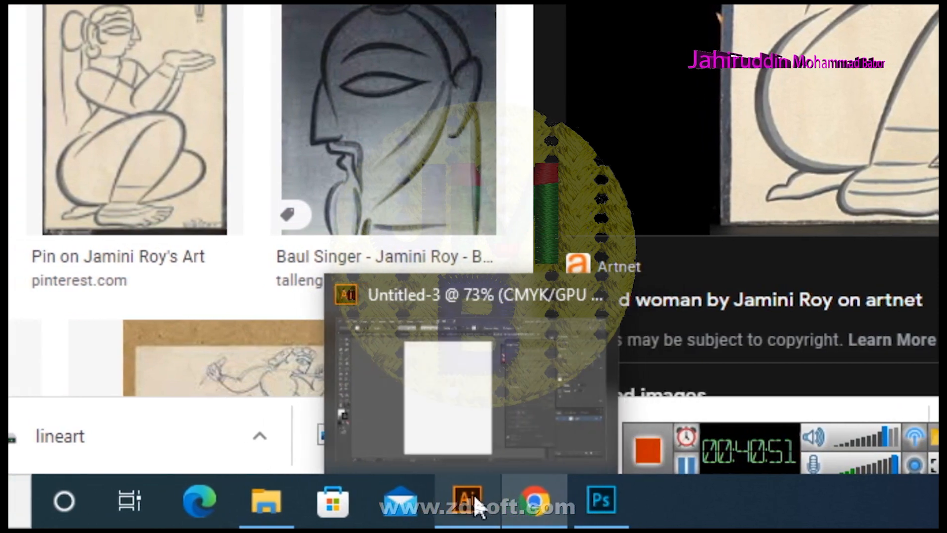
left_click(475, 501)
left_click(79, 22)
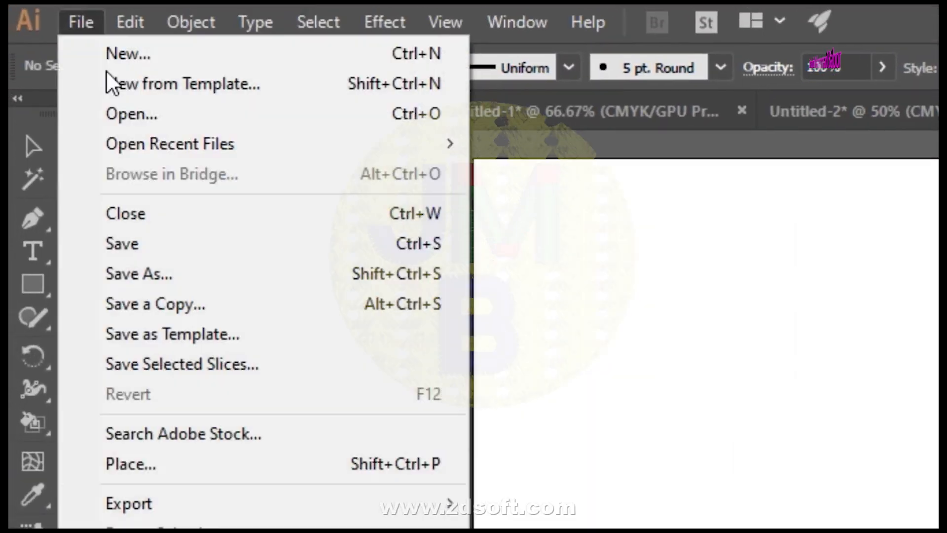
left_click(198, 286)
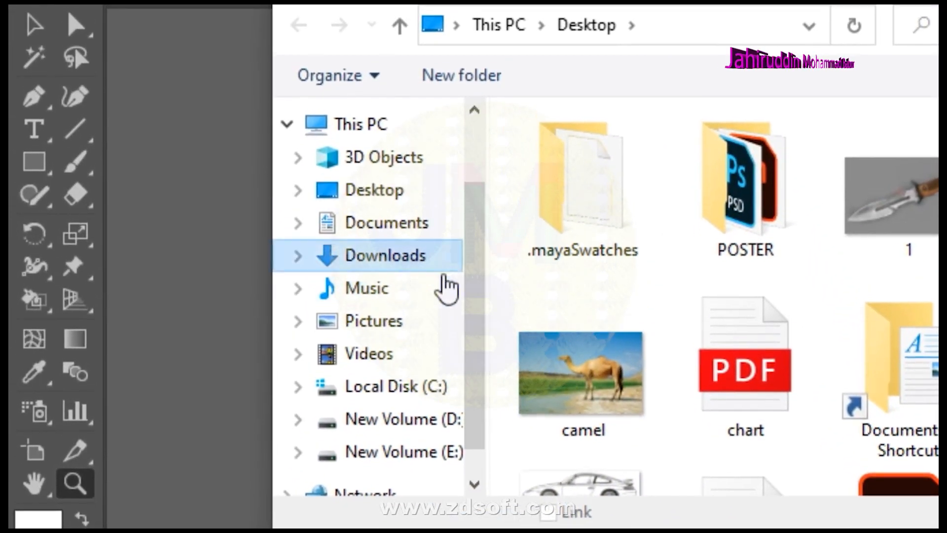
left_click(384, 247)
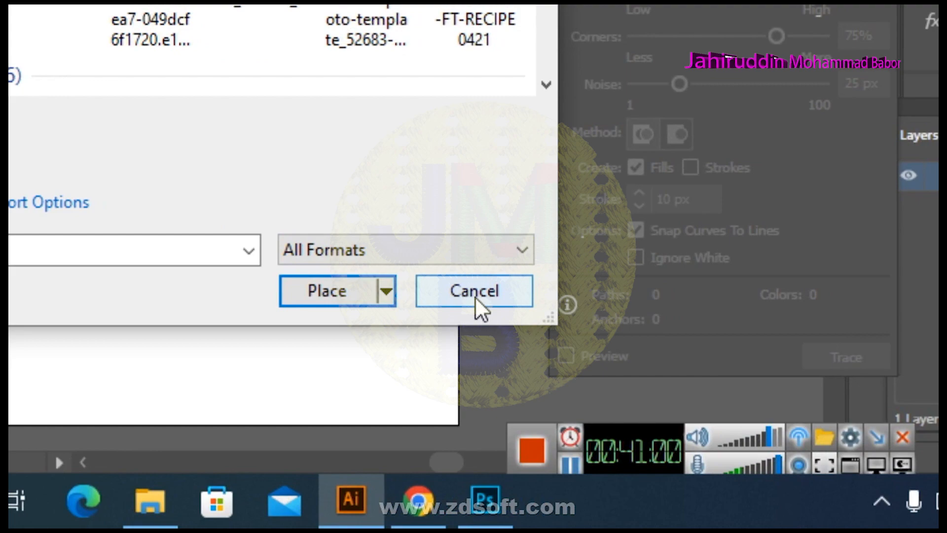
left_click(503, 302)
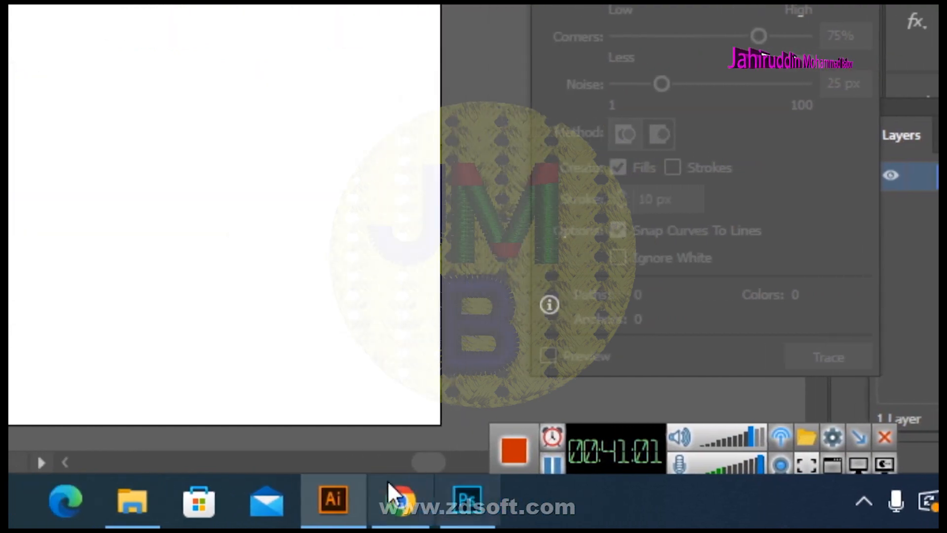
left_click(397, 497)
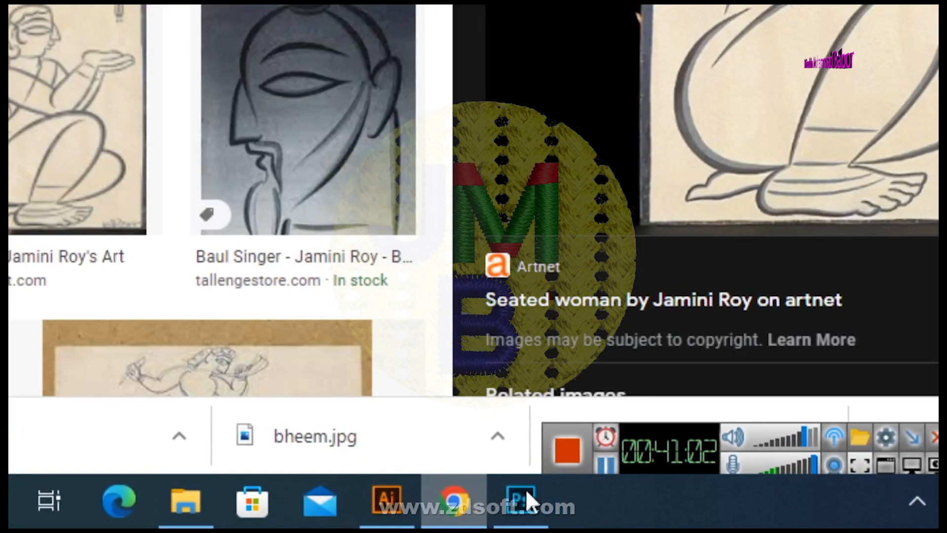
right_click(481, 270)
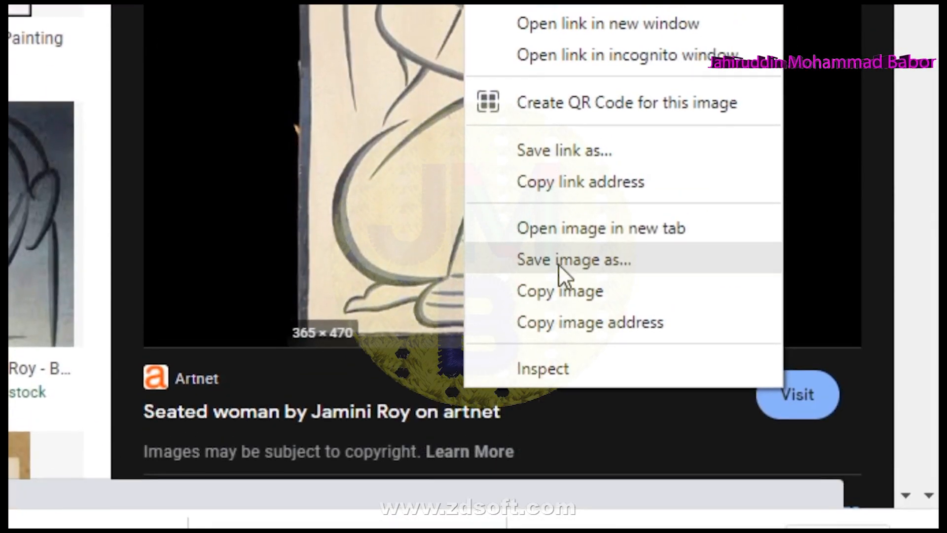
left_click(560, 262)
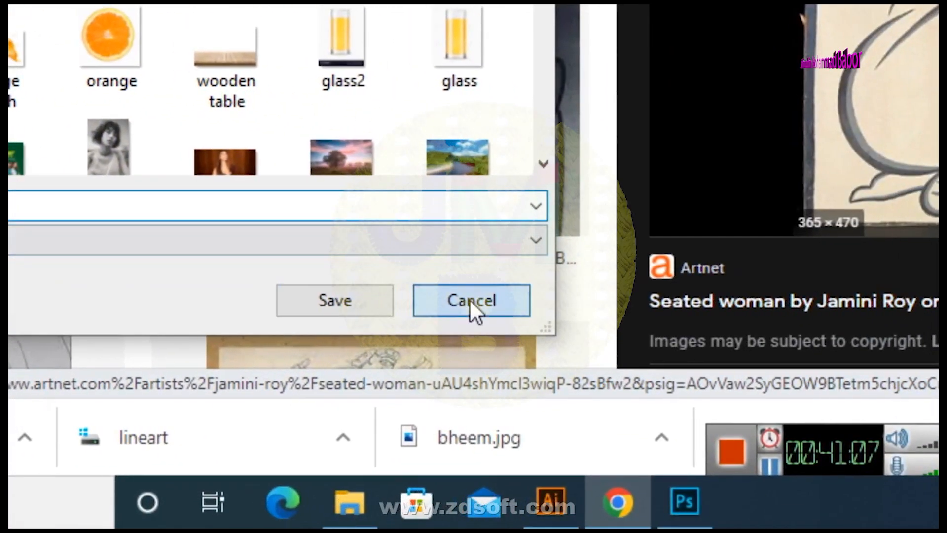
left_click(471, 300)
Browse the Jamini Roy line-art results and open the Woman Offering Prayer image from tallengestore.com
scroll(446, 247, "down", 5)
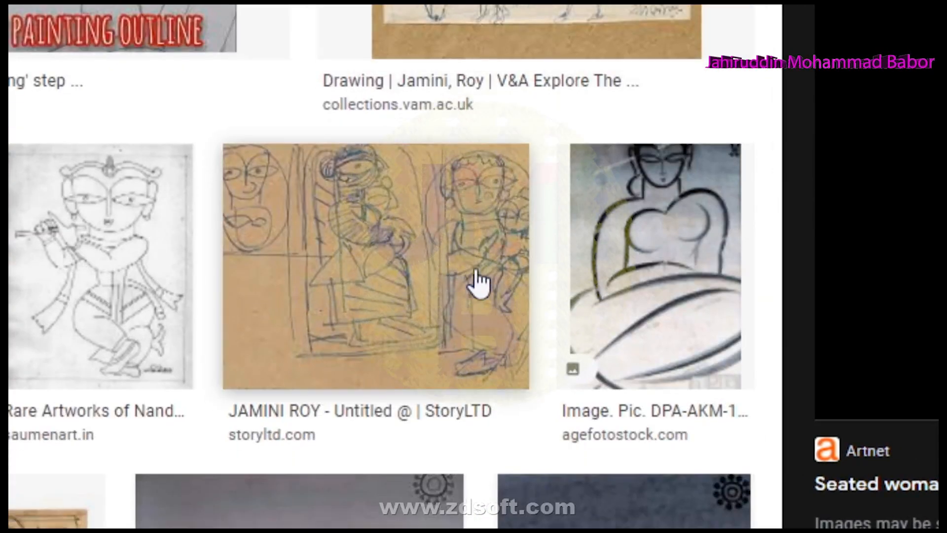
scroll(477, 283, "down", 10)
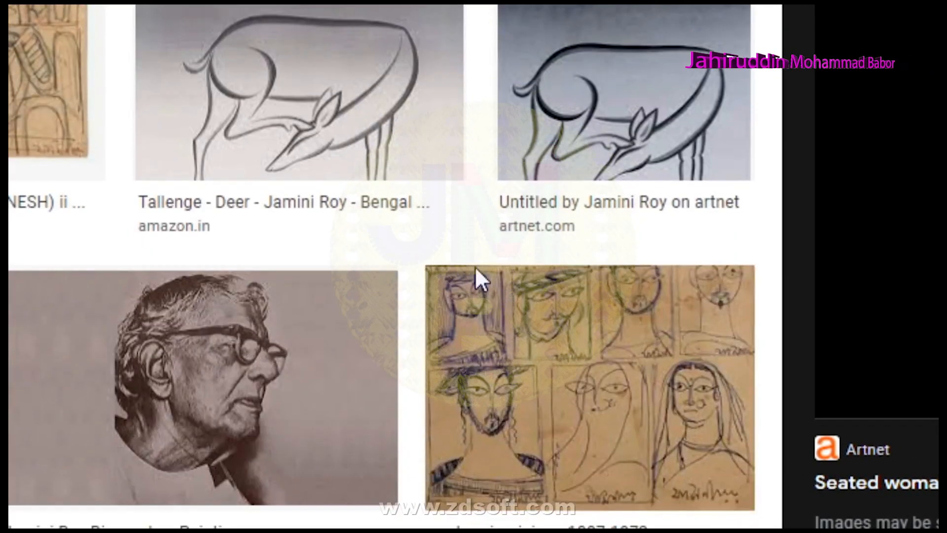
scroll(478, 281, "up", 6)
scroll(476, 267, "up", 2)
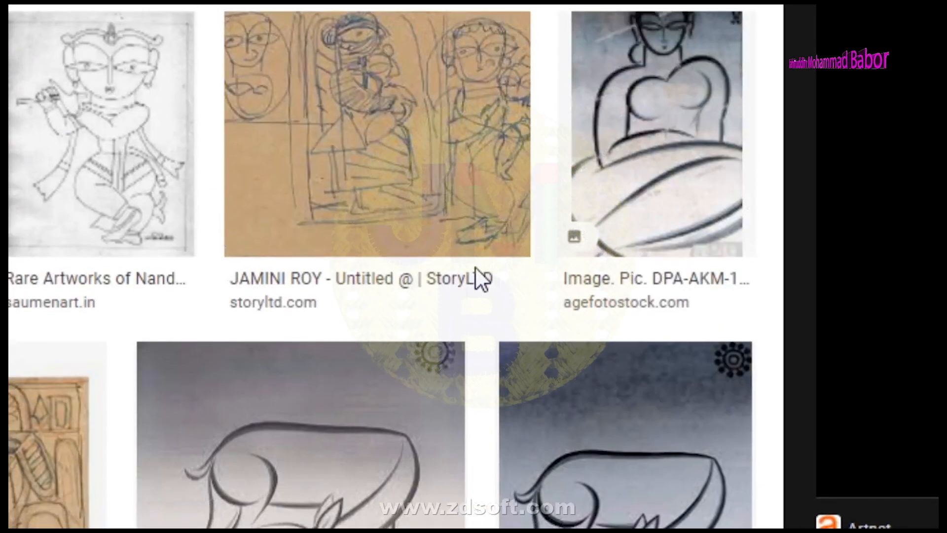
scroll(475, 266, "down", 3)
scroll(475, 267, "down", 10)
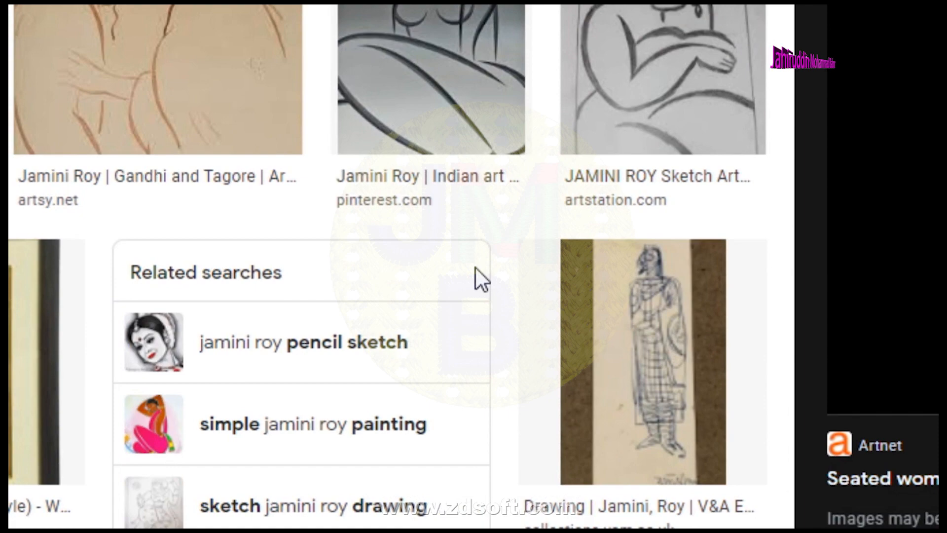
scroll(475, 267, "down", 5)
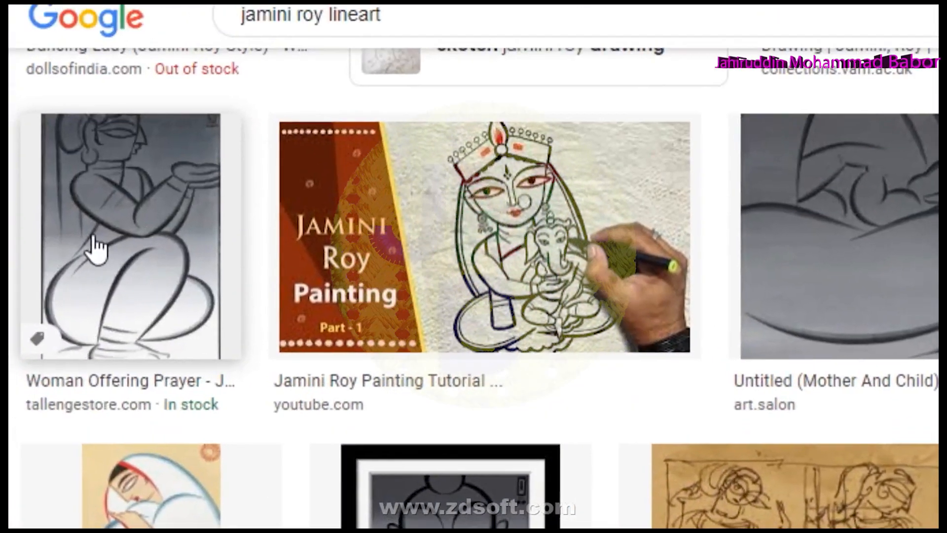
left_click(95, 249)
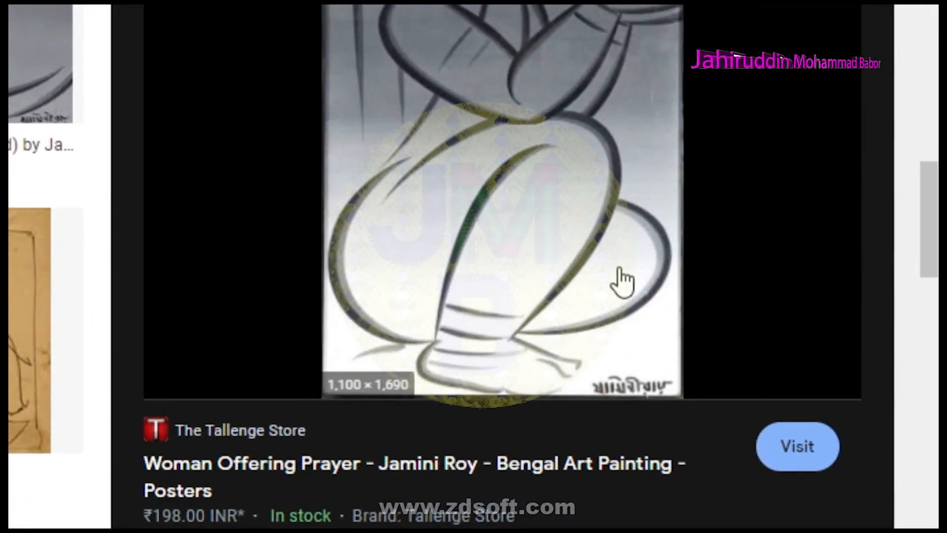
Save the Woman Offering Prayer image as art and keep the blocked jamini-roy-seated download
scroll(623, 281, "down", 8)
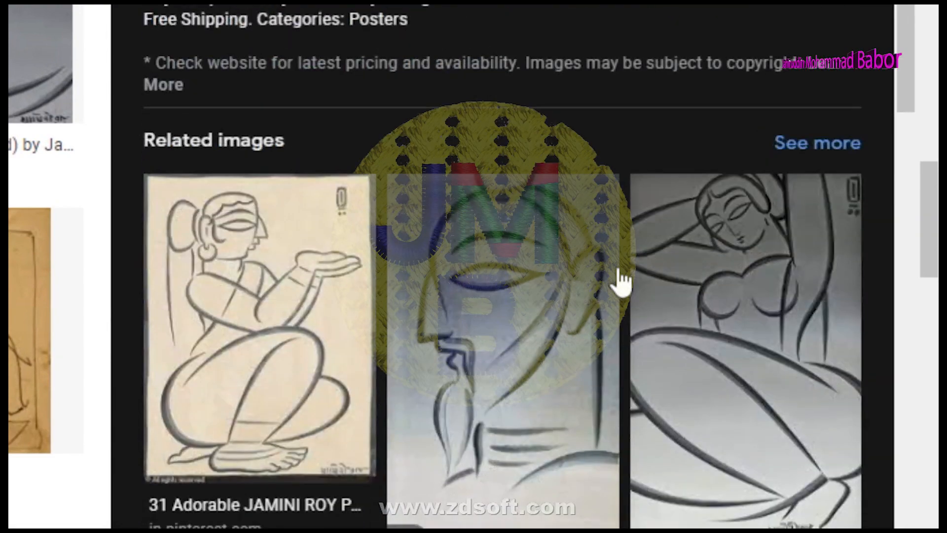
scroll(619, 276, "up", 6)
right_click(527, 249)
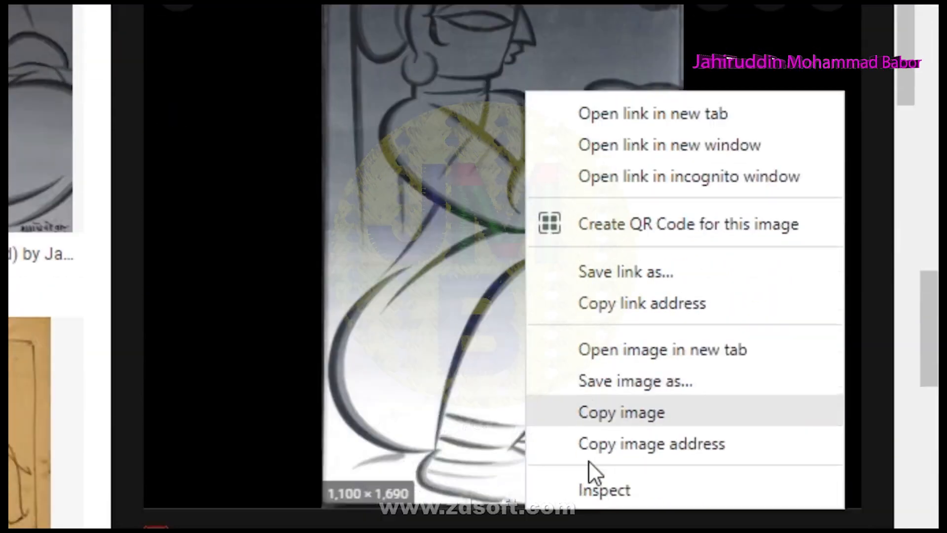
left_click(606, 248)
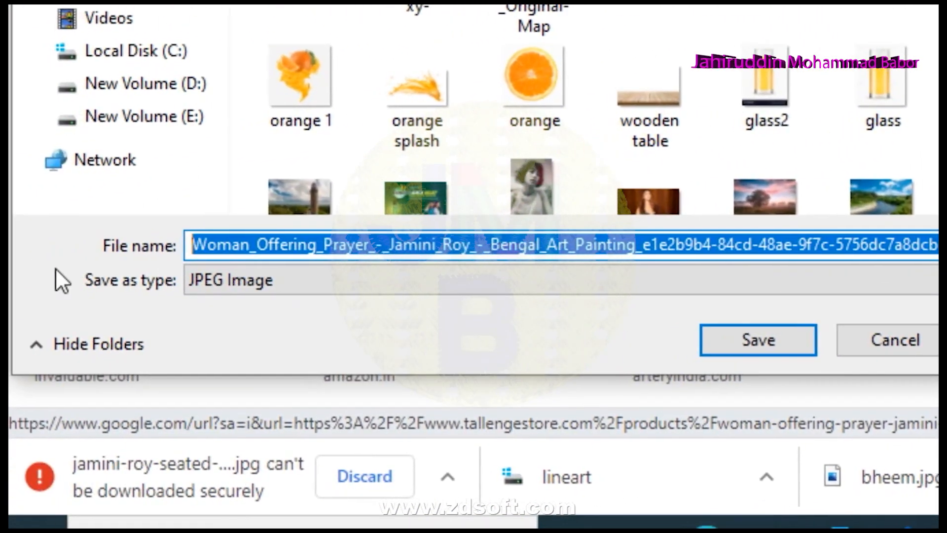
type("art")
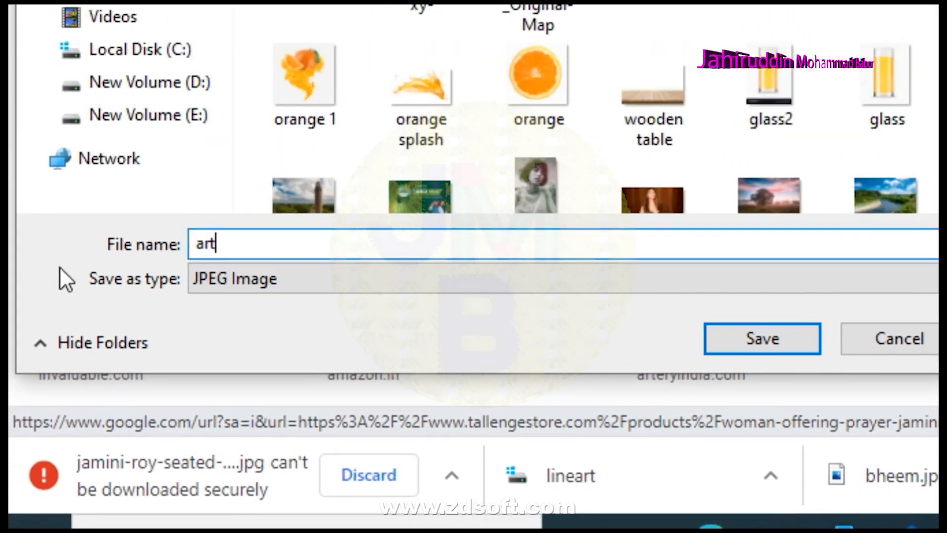
key("Return")
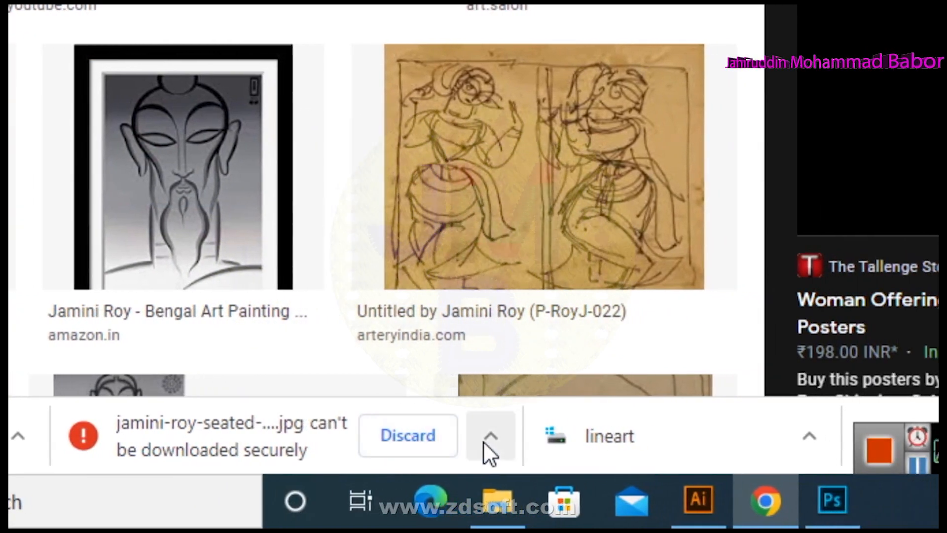
left_click(532, 436)
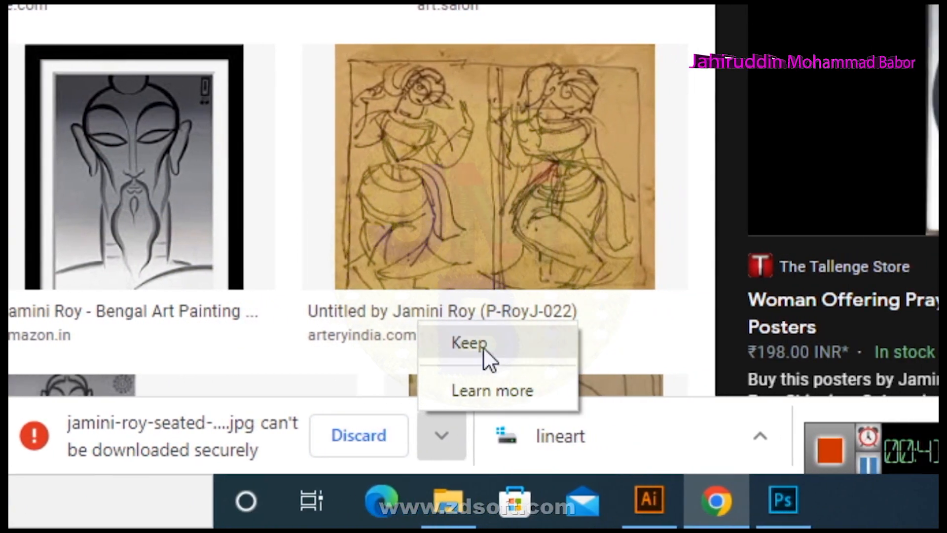
left_click(555, 348)
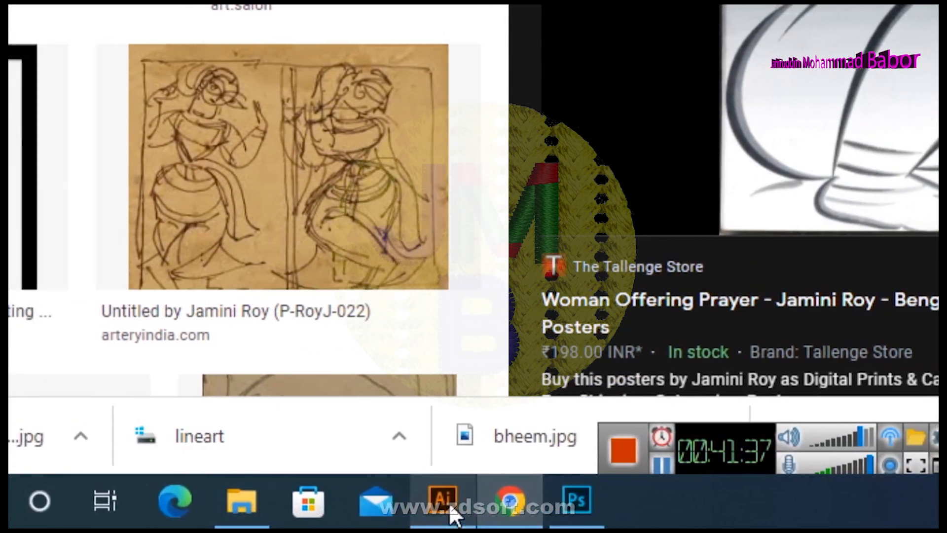
Switch to Illustrator and place the jamini-roy-seated-woman image from Downloads on the blank artboard
left_click(376, 500)
left_click(79, 22)
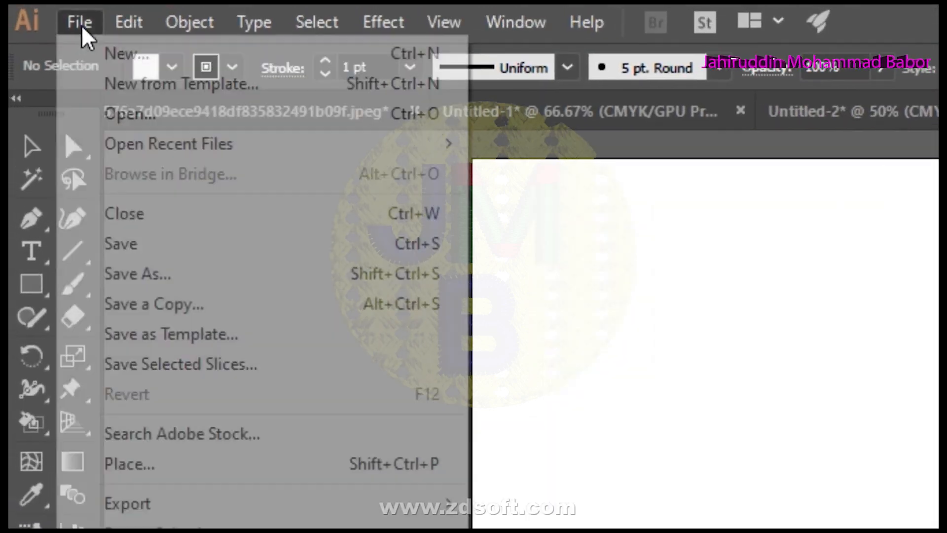
left_click(222, 464)
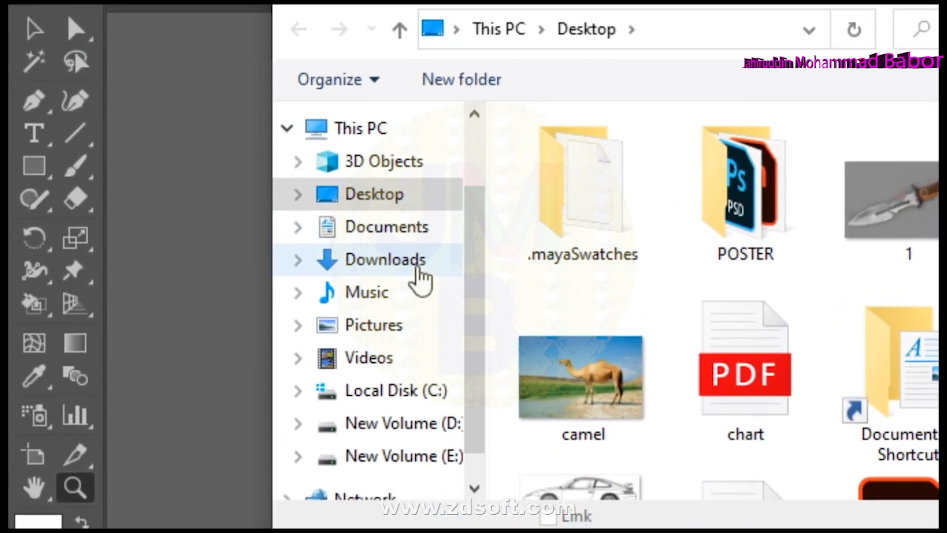
left_click(418, 268)
left_click(599, 267)
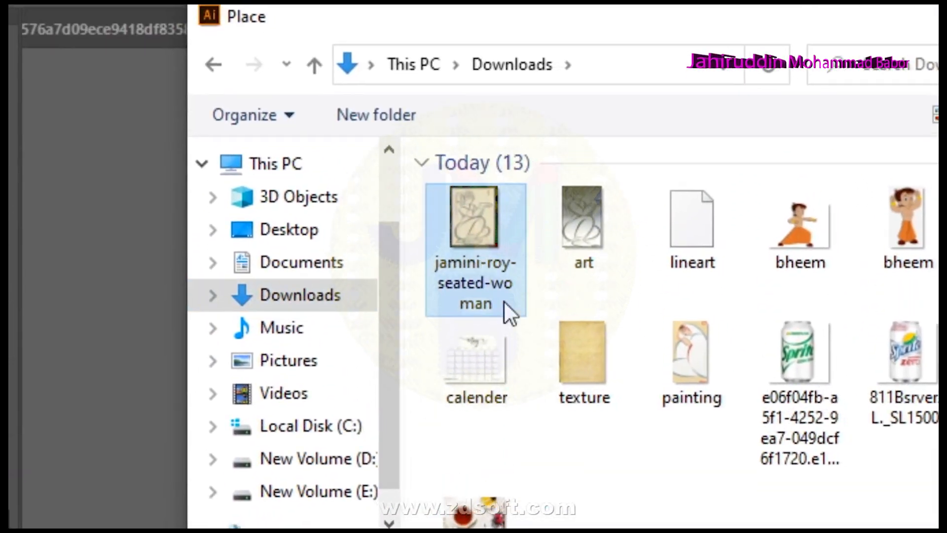
left_click(532, 328)
left_click_drag(252, 36, 473, 345)
left_click(445, 65)
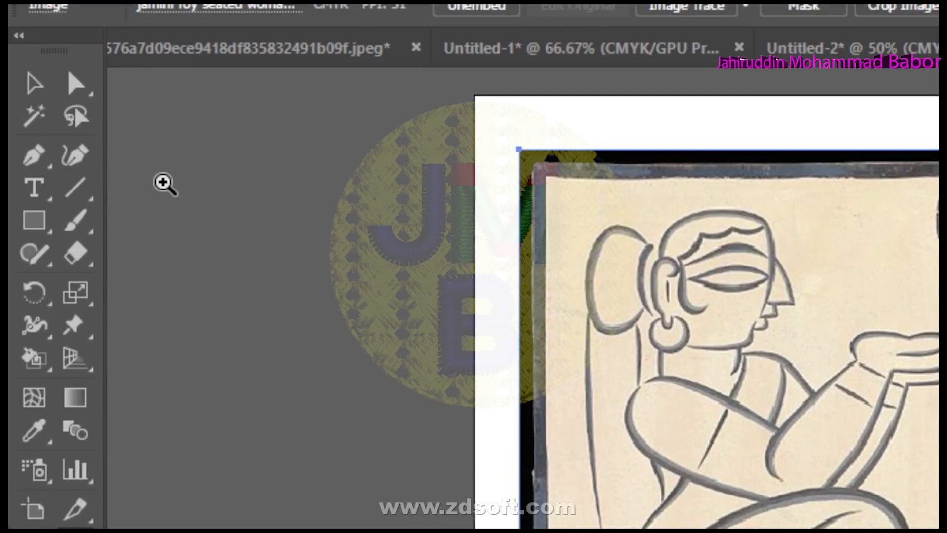
Move the placed drawing beside the artboard, then apply Image Trace in Black and White mode and adjust its threshold
left_click(38, 141)
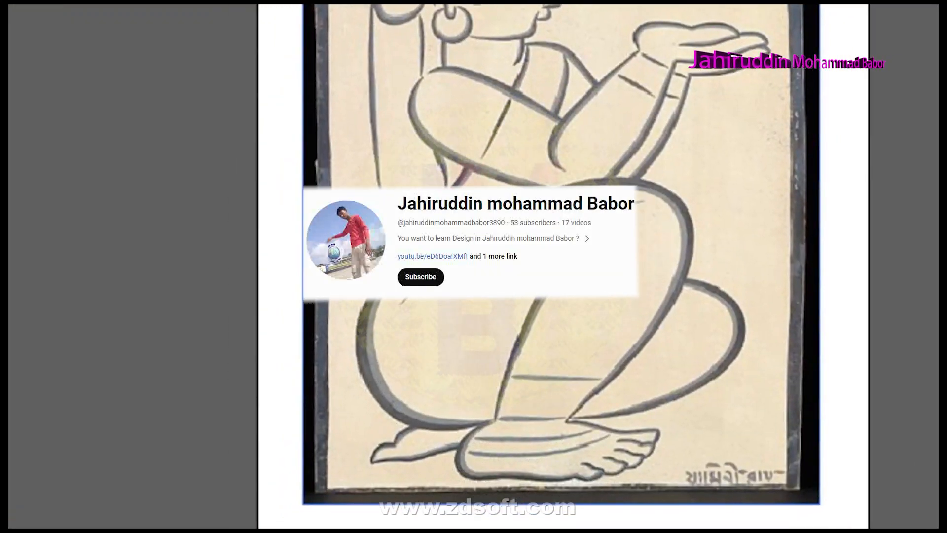
left_click_drag(528, 236, 385, 247)
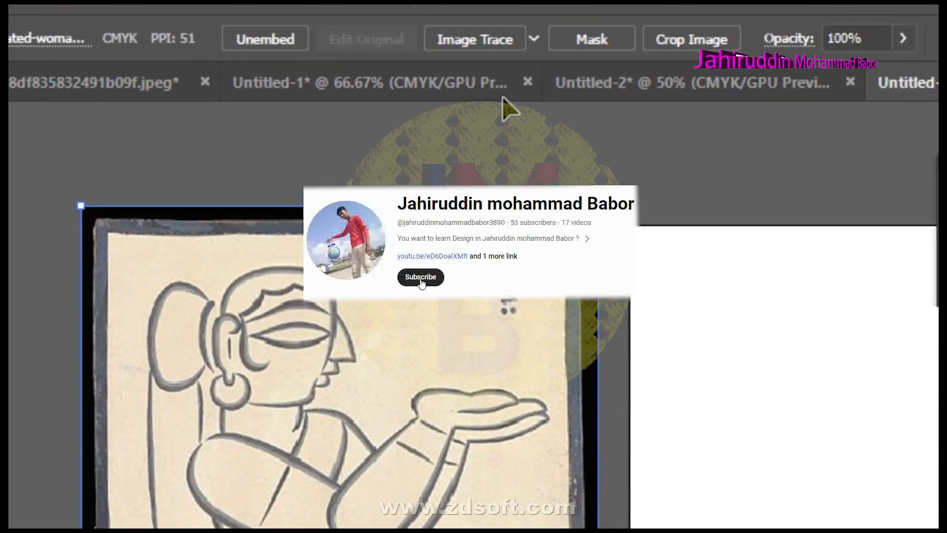
left_click(477, 40)
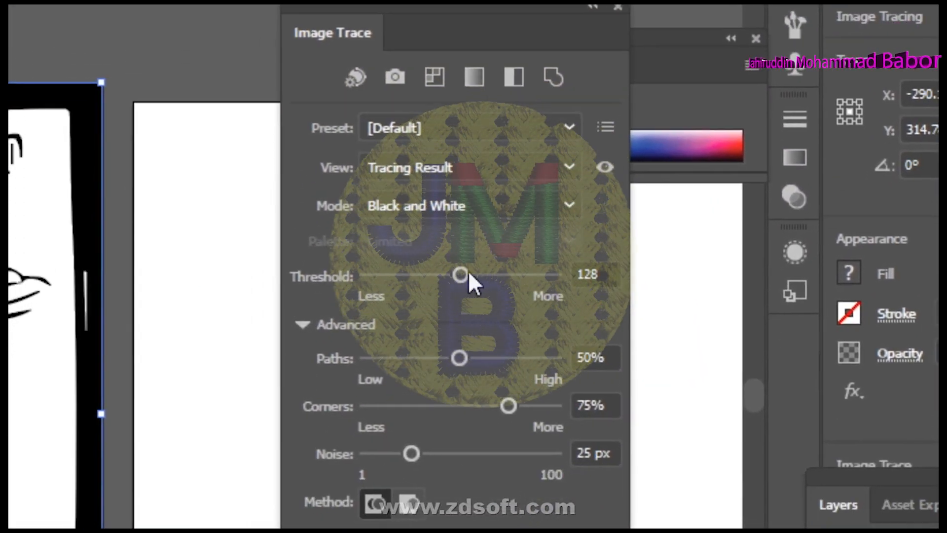
left_click_drag(469, 276, 479, 266)
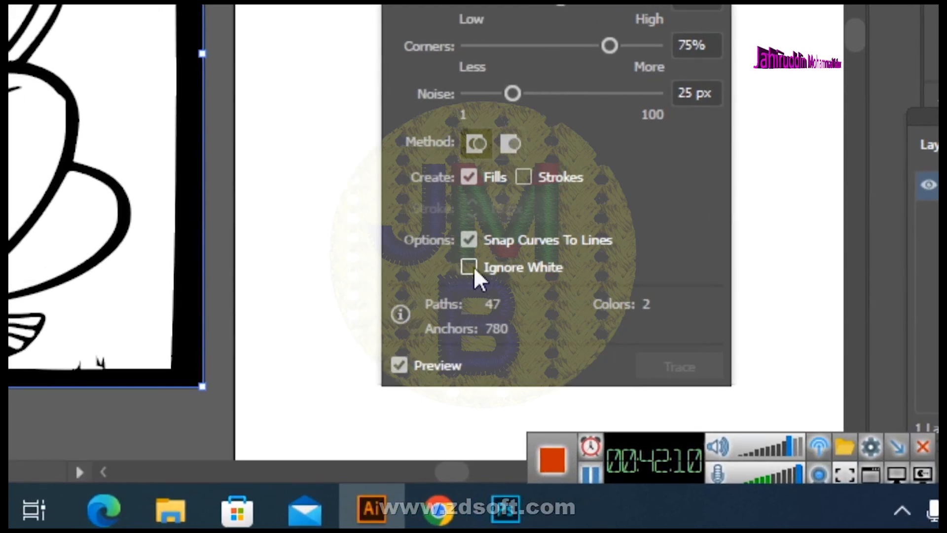
Enable Ignore White for the image trace and try moving the tracing while in isolation mode
left_click(323, 342)
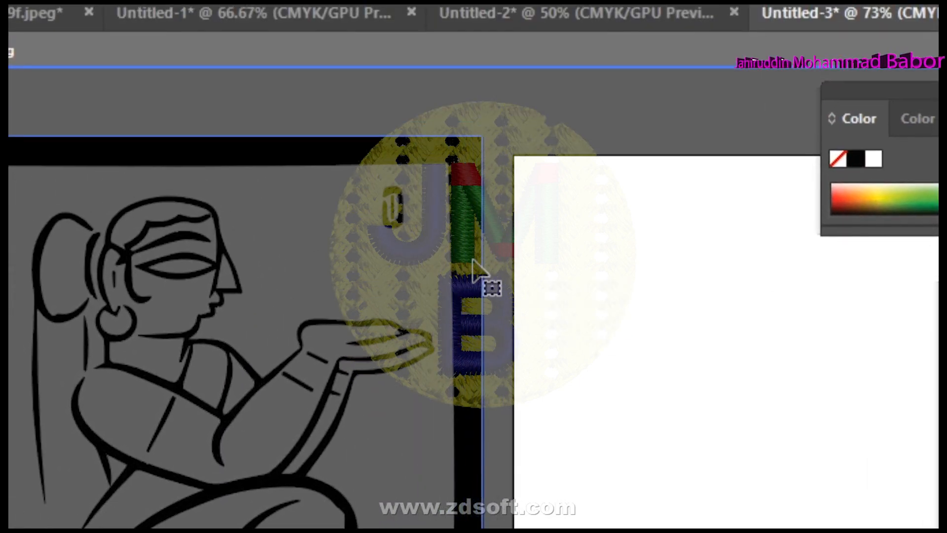
left_click(472, 252)
right_click(475, 244)
left_click(513, 181)
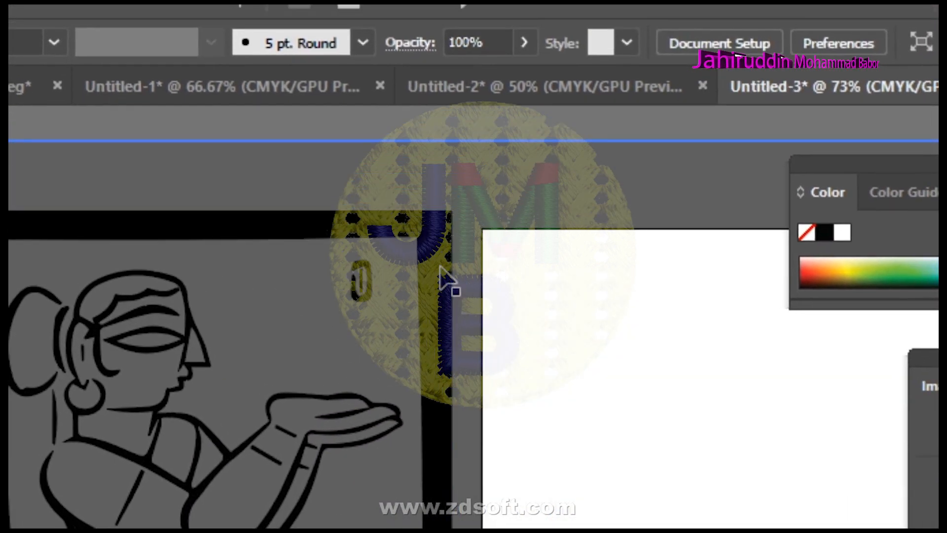
left_click_drag(478, 260, 515, 213)
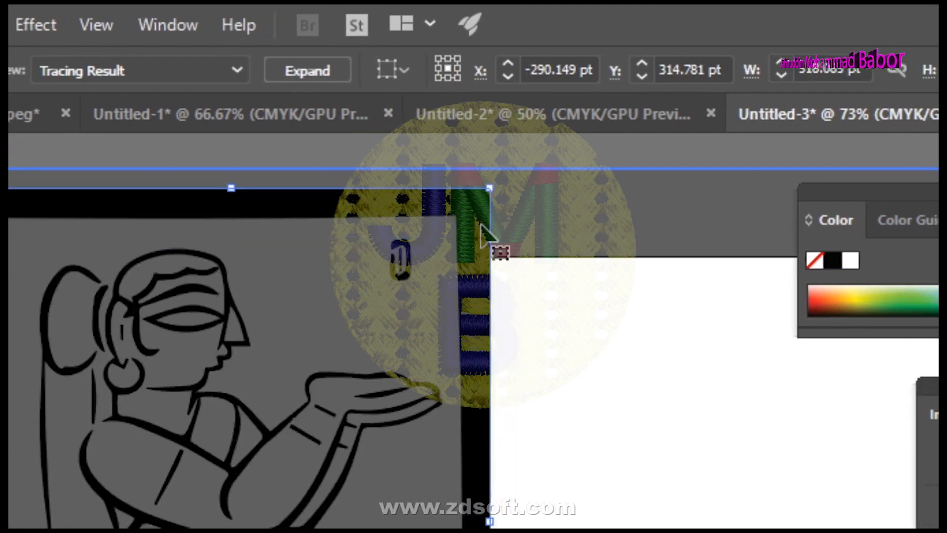
key("ctrl+z")
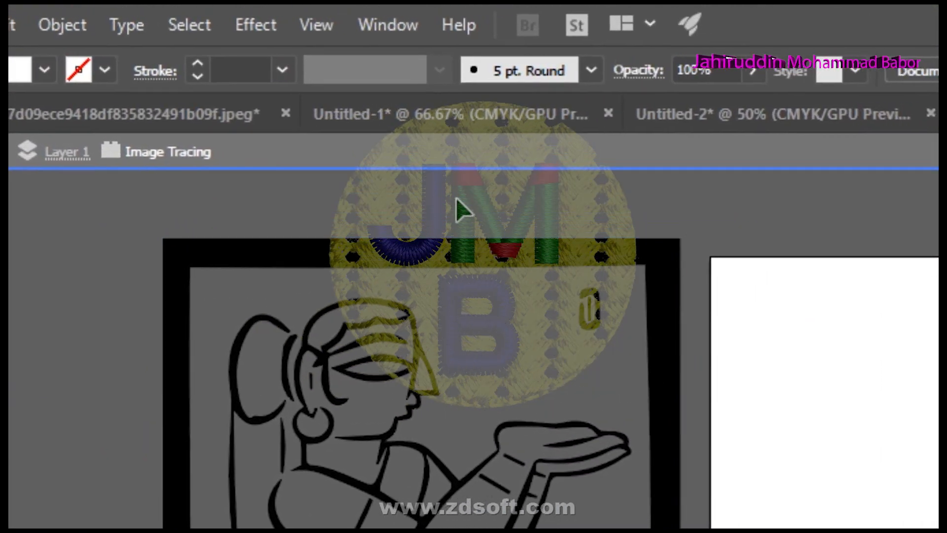
Exit isolation mode and move the traced drawing so that it partly overlaps the white artboard
right_click(550, 197)
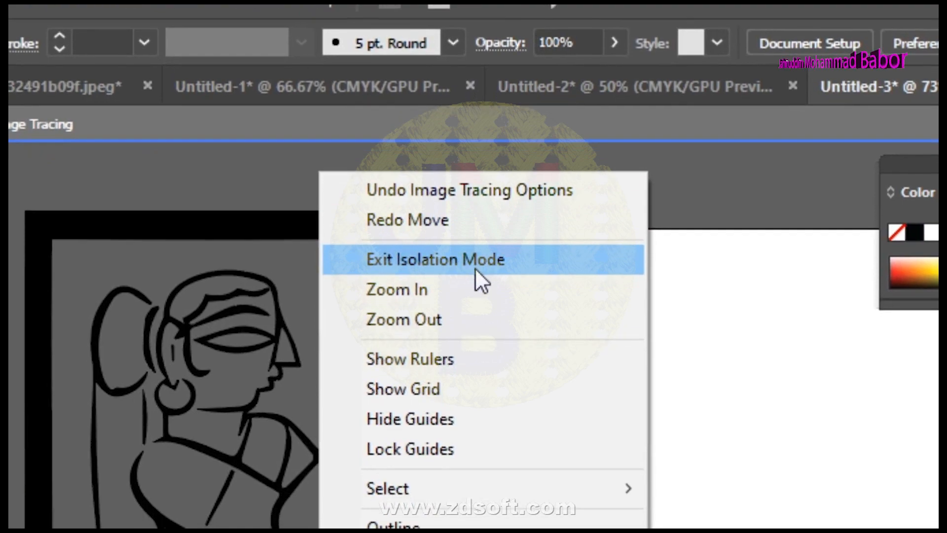
left_click(516, 261)
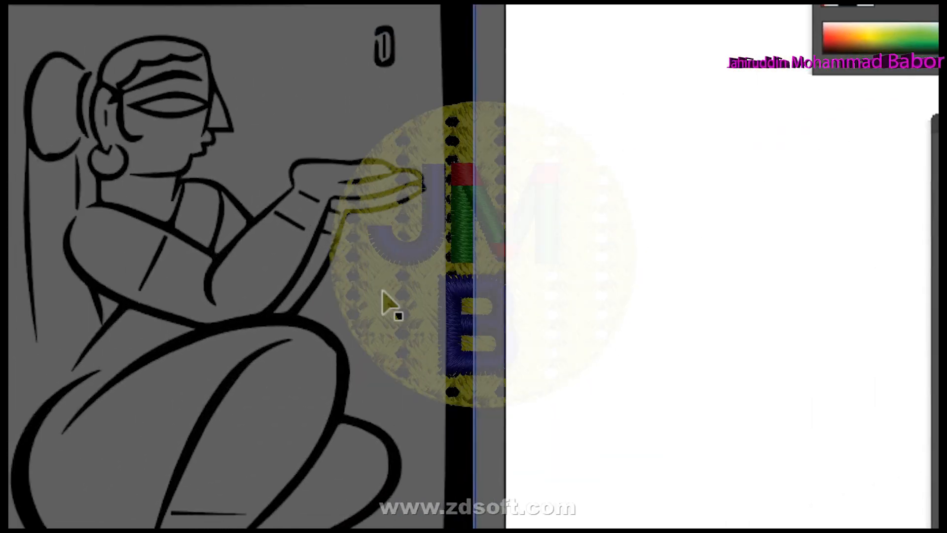
left_click_drag(493, 478, 694, 532)
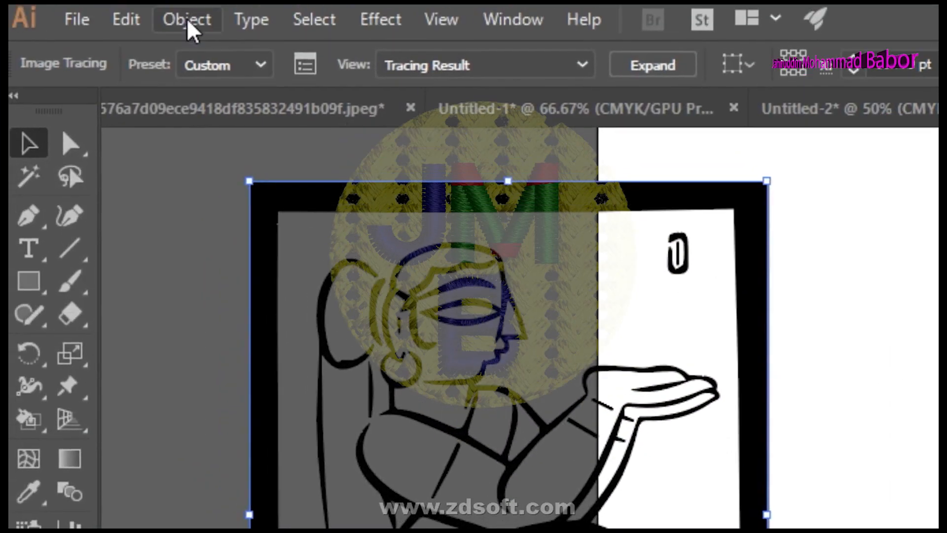
Expand the traced drawing into vector paths with the Fill option enabled
left_click(186, 19)
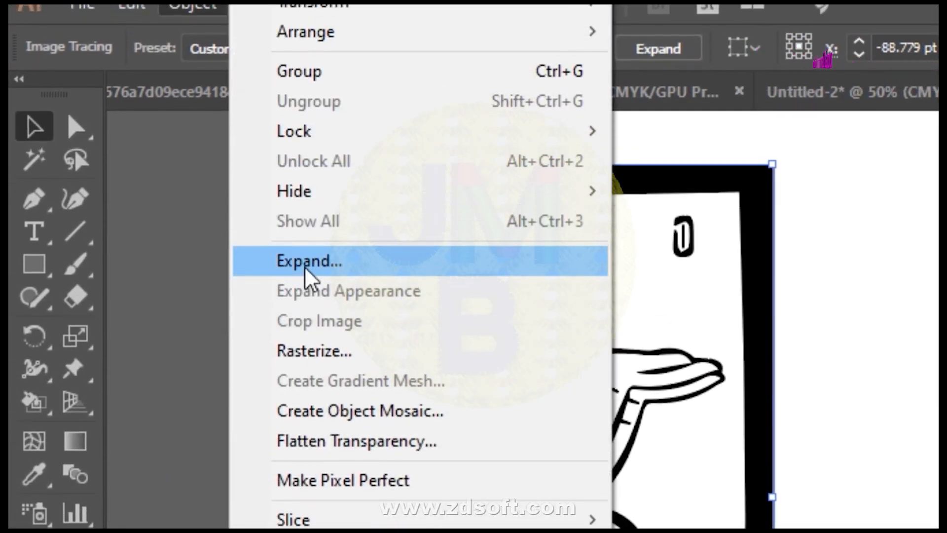
left_click(304, 262)
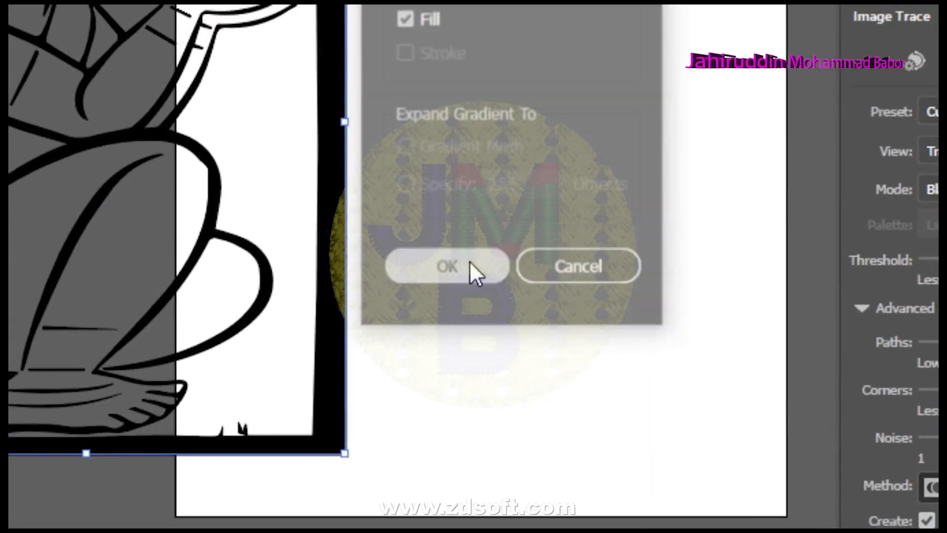
left_click(470, 261)
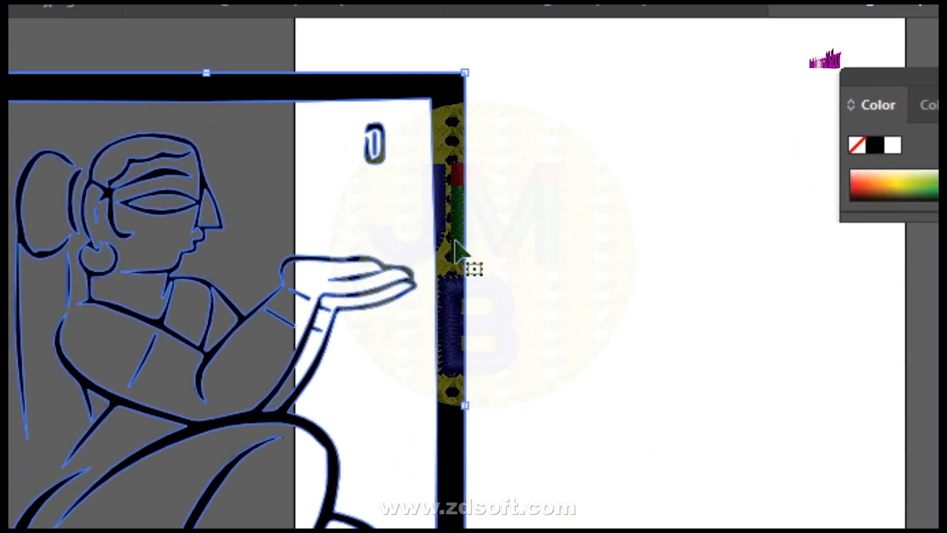
Ungroup the expanded drawing and try selecting its pieces separately
right_click(457, 244)
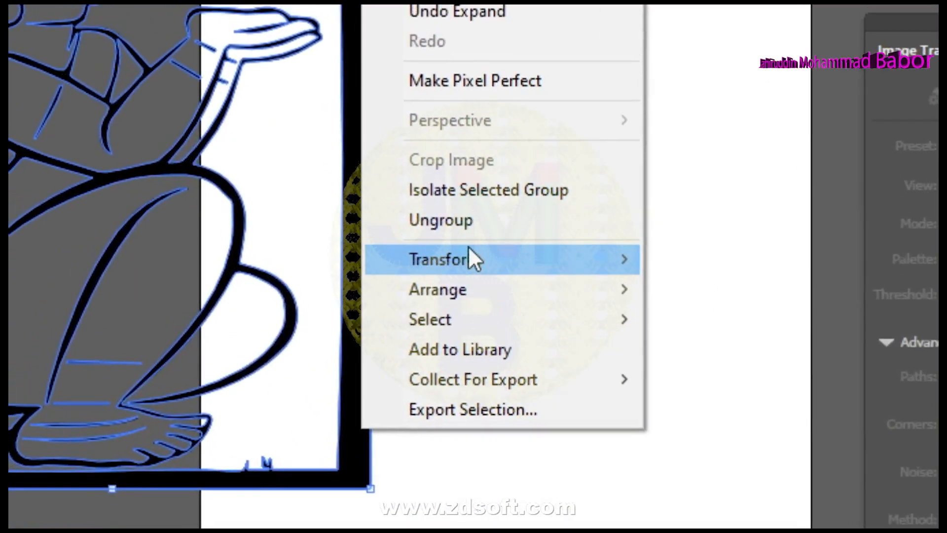
left_click(465, 222)
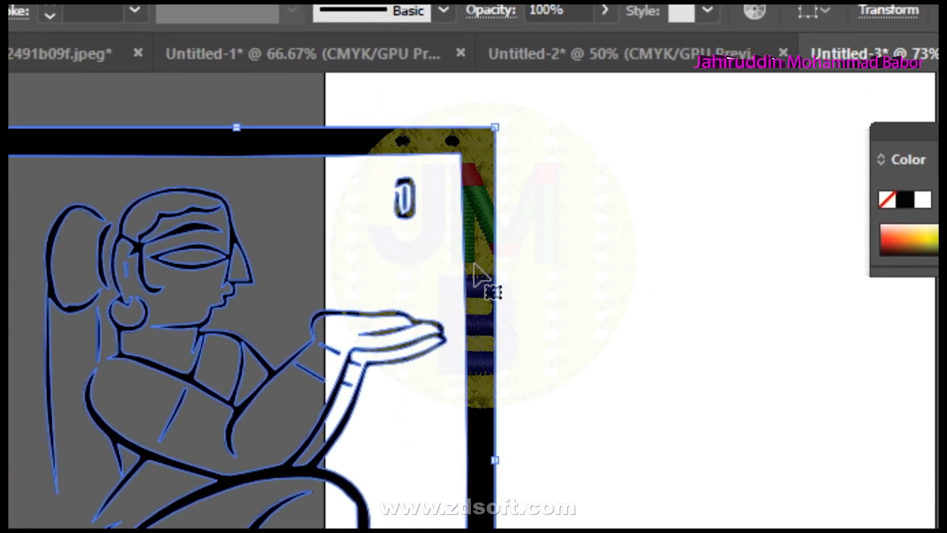
right_click(474, 263)
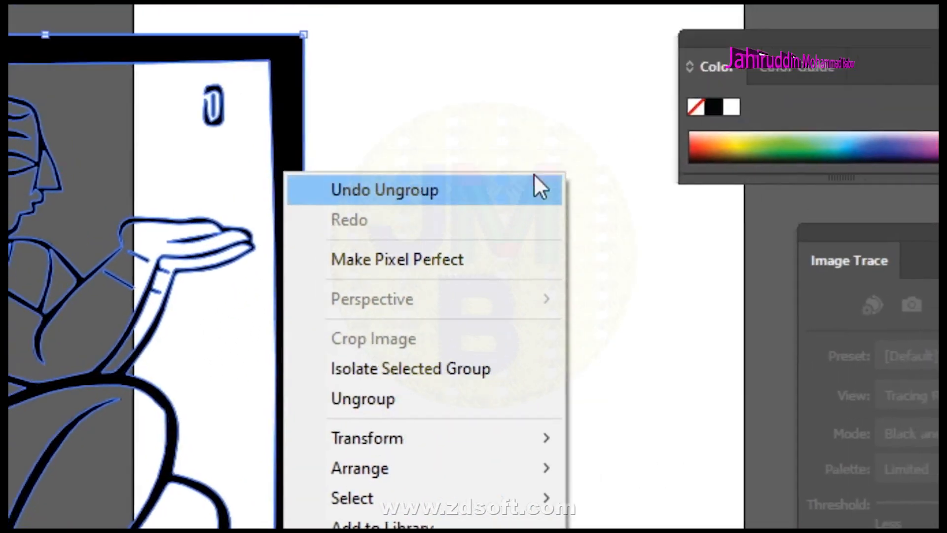
left_click(714, 215)
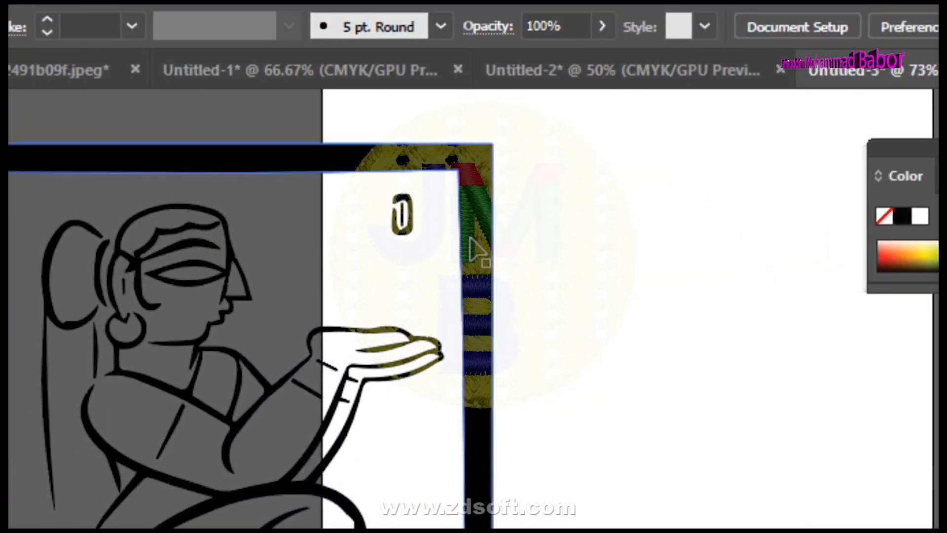
left_click(219, 242)
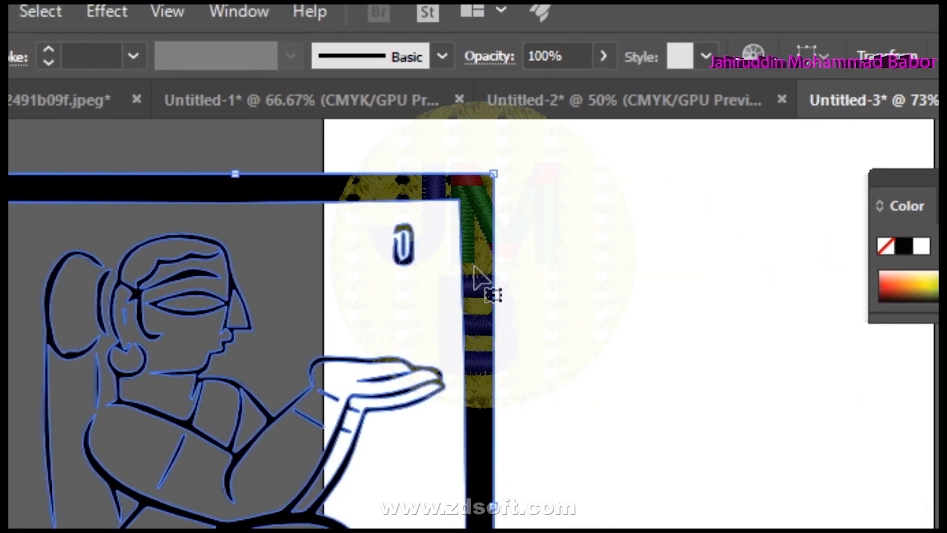
Undo the ungrouping, the expansion and the move to return to the original live image trace
right_click(476, 271)
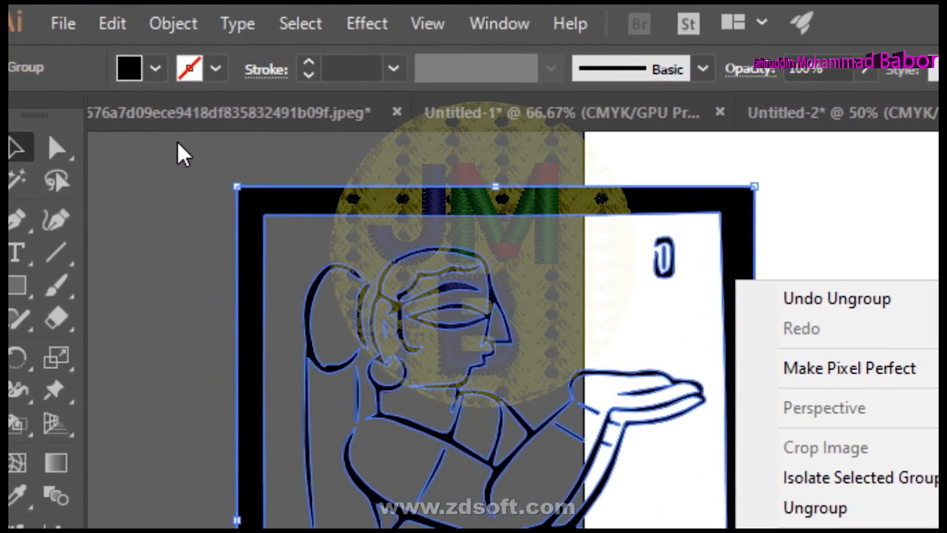
left_click(206, 225)
left_click(262, 267)
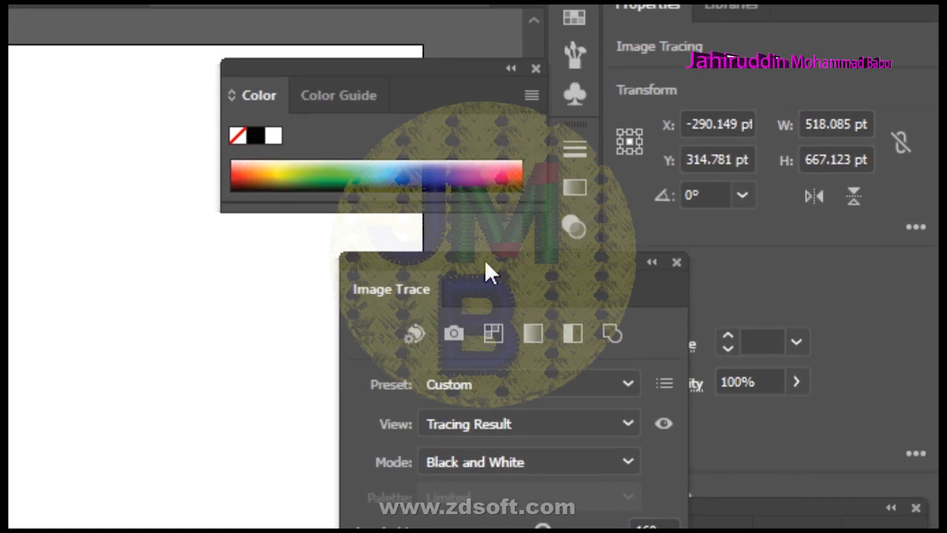
Enable Ignore White for the image trace and expand the tracing with the Fill option enabled
left_click_drag(484, 259, 437, 196)
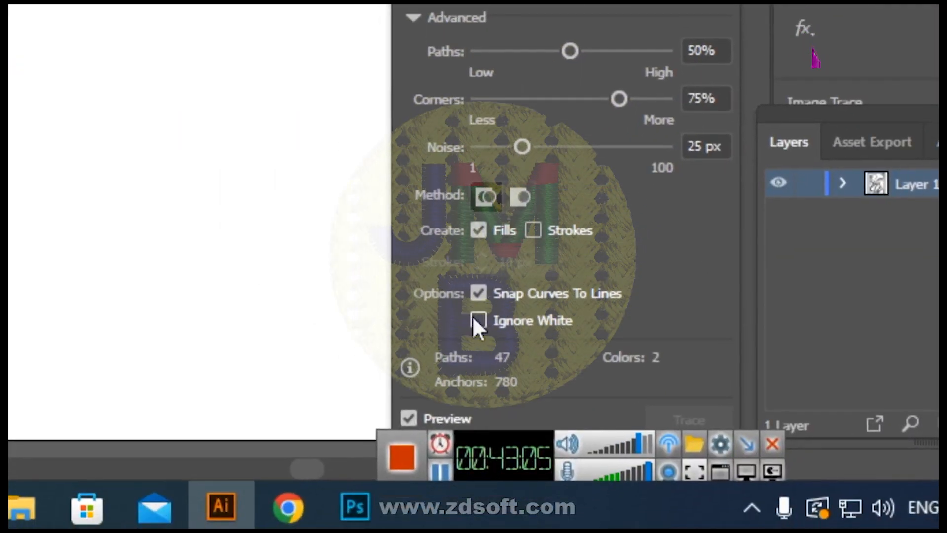
left_click(474, 318)
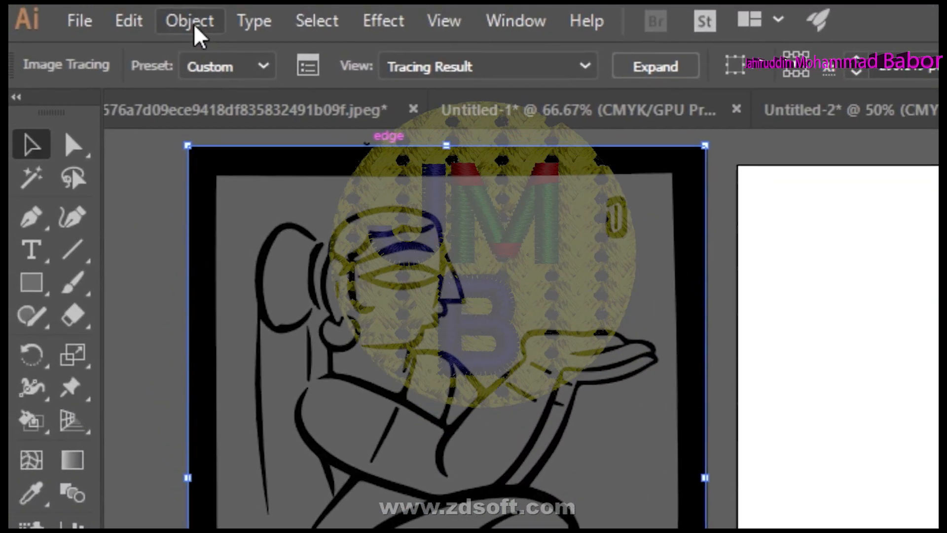
left_click(191, 21)
left_click(344, 264)
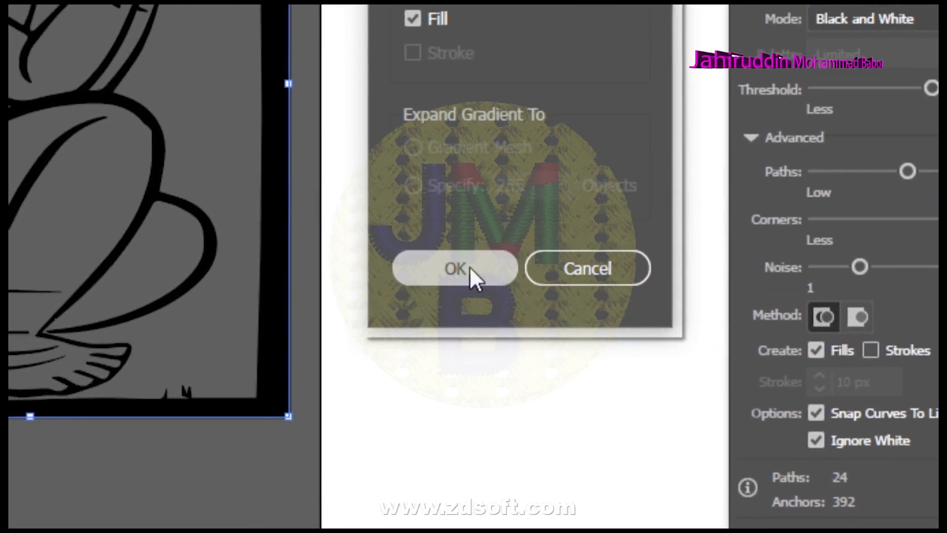
left_click(365, 184)
left_click(432, 14)
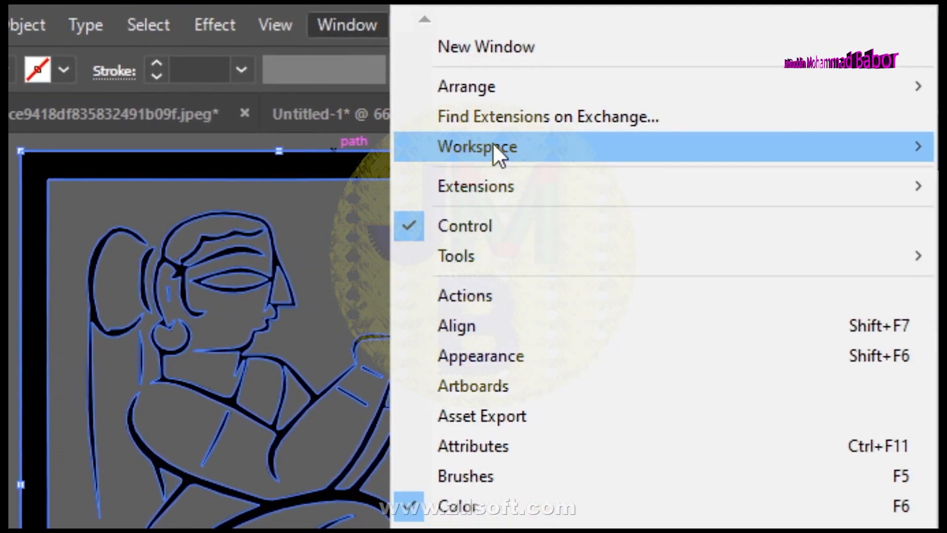
mouse_move(560, 144)
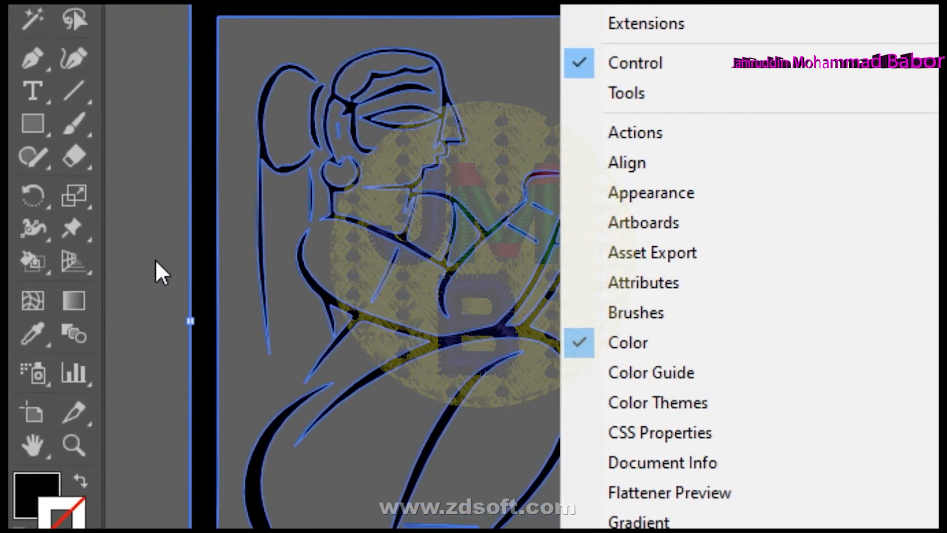
left_click(155, 260)
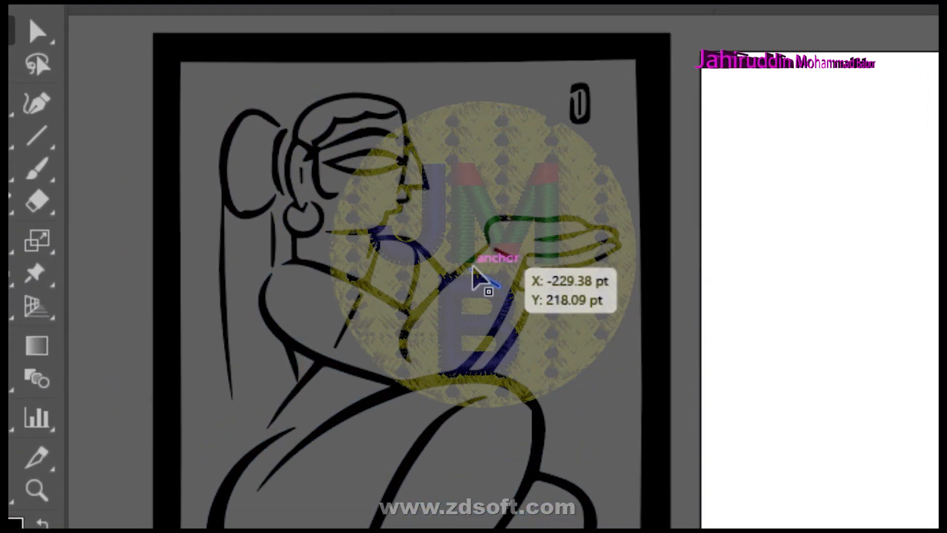
left_click(512, 193)
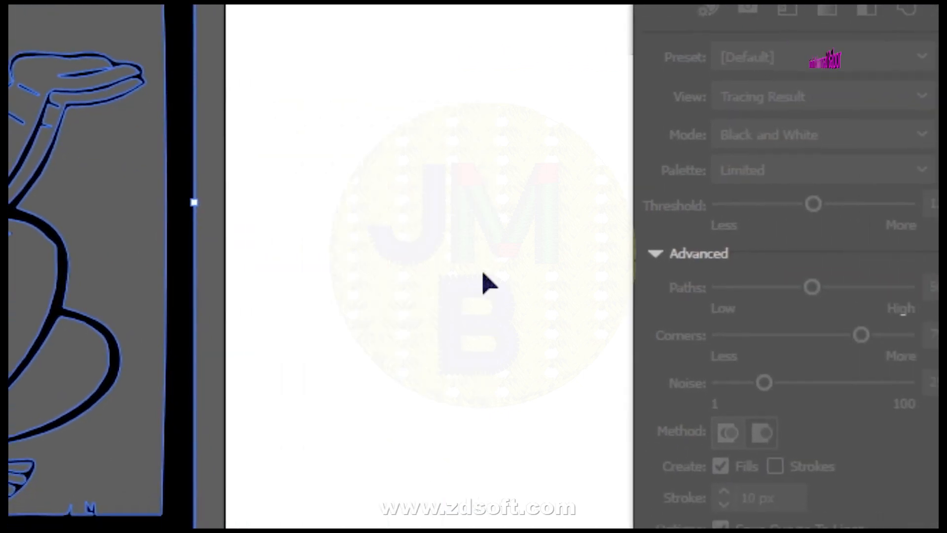
left_click(735, 335)
key("space")
left_click_drag(468, 399, 368, 444)
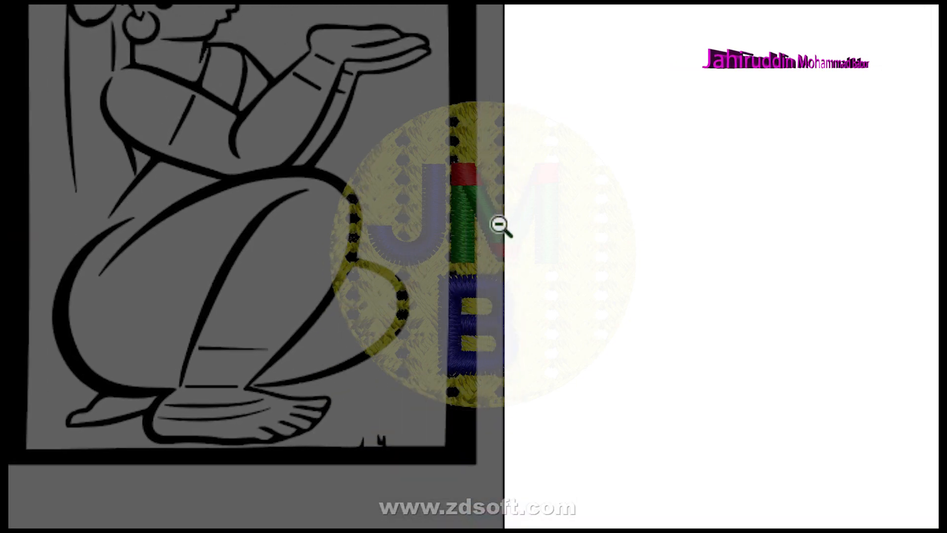
left_click(498, 224, "alt")
left_click_drag(541, 249, 459, 276)
Select the whole expanded drawing with the Selection tool and ungroup it
left_click(26, 140)
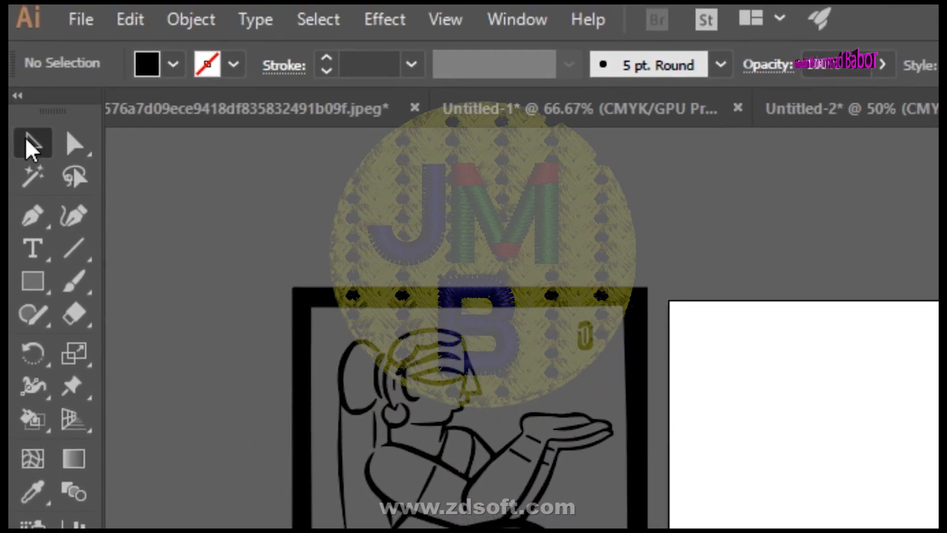
left_click(580, 185)
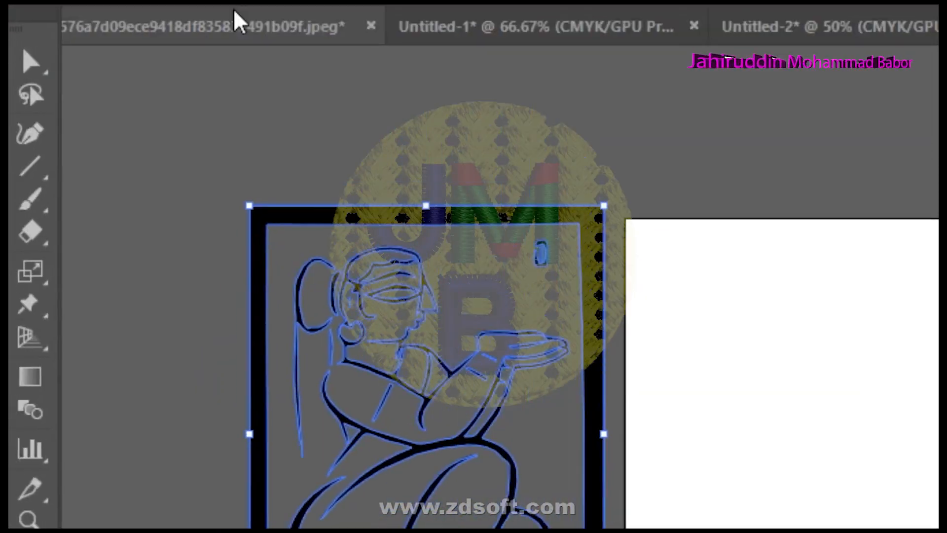
left_click(183, 21)
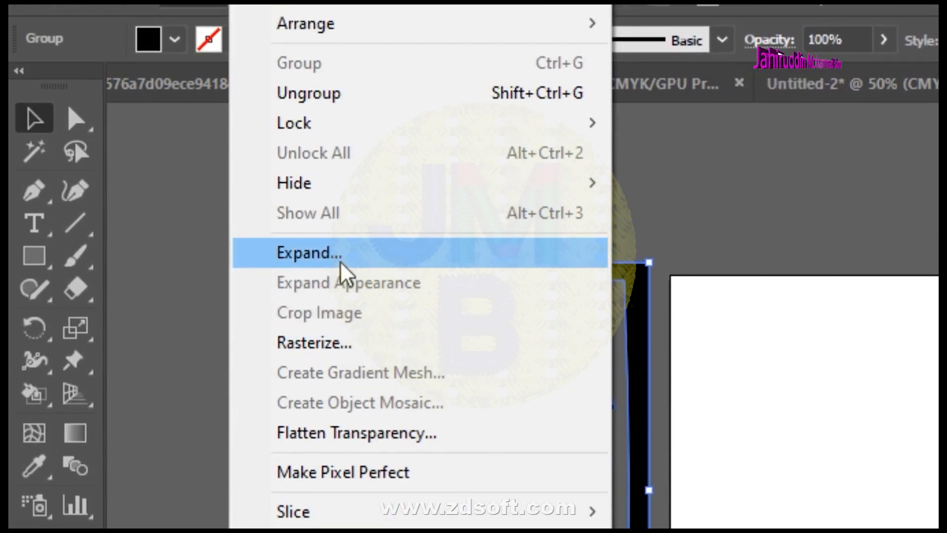
left_click(341, 208)
right_click(389, 226)
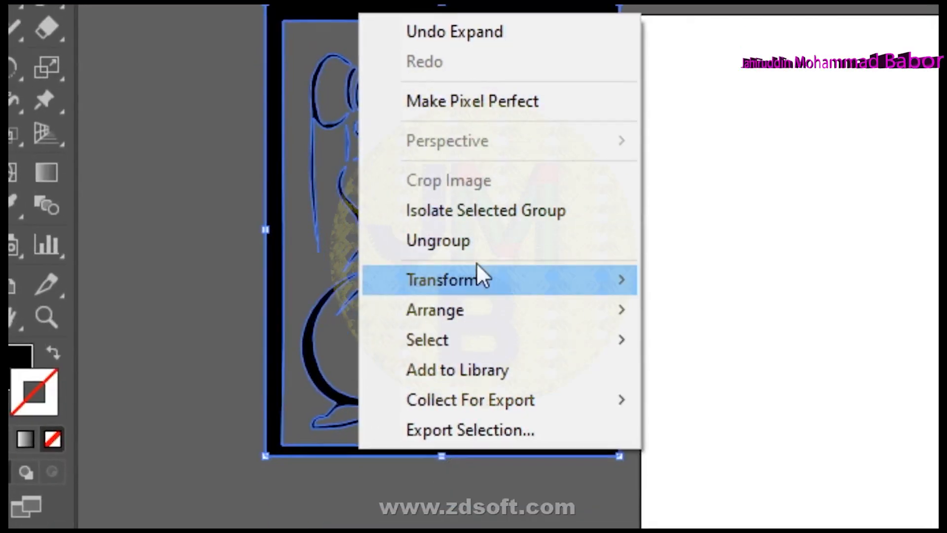
left_click(468, 494)
right_click(495, 268)
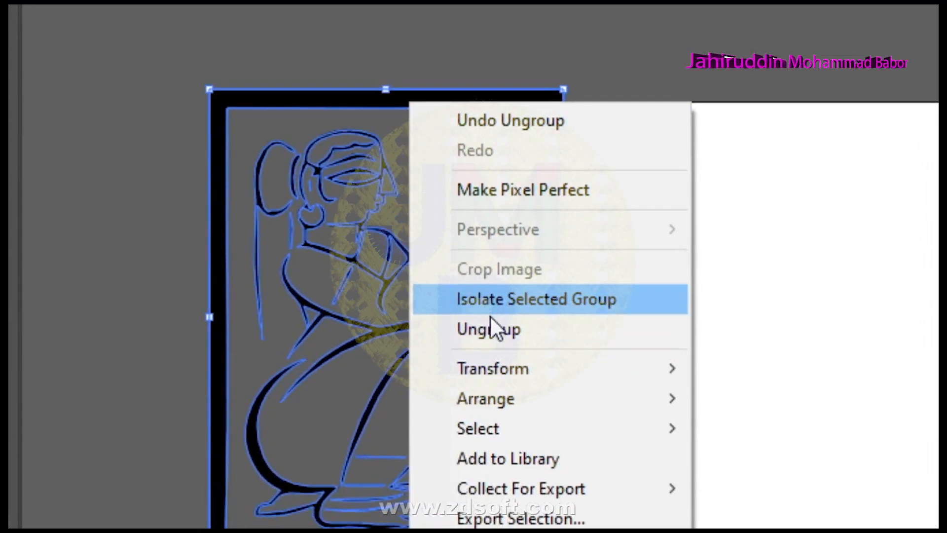
left_click(490, 318)
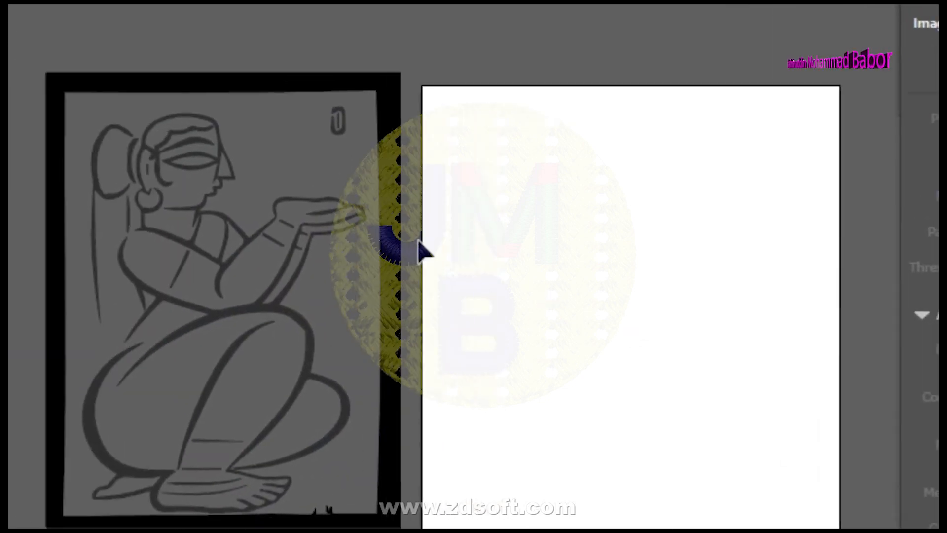
Try deleting the outer edge of the black frame in isolation mode and undo the deletion
left_click(311, 213)
key("Delete")
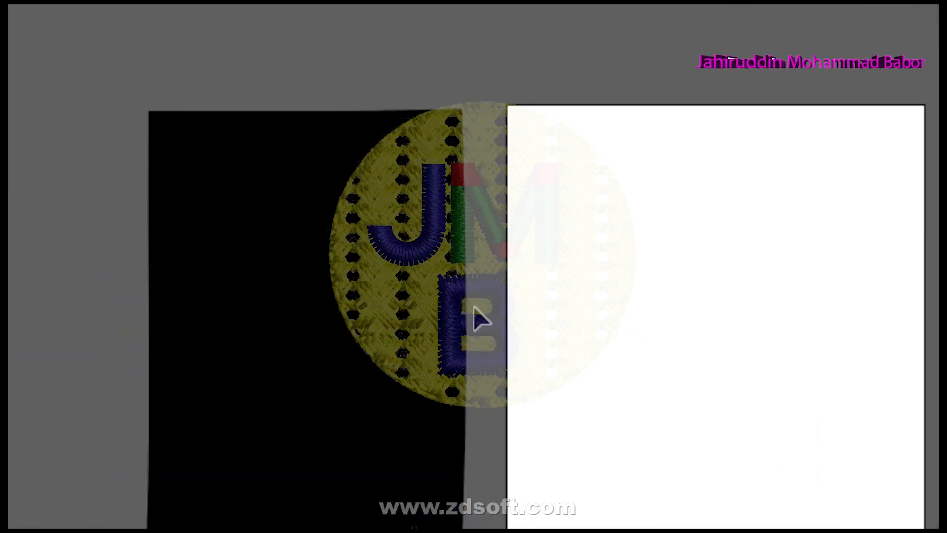
key("ctrl+z")
Try moving the isolated black frame, undo the move, and exit isolation mode
left_click(529, 343)
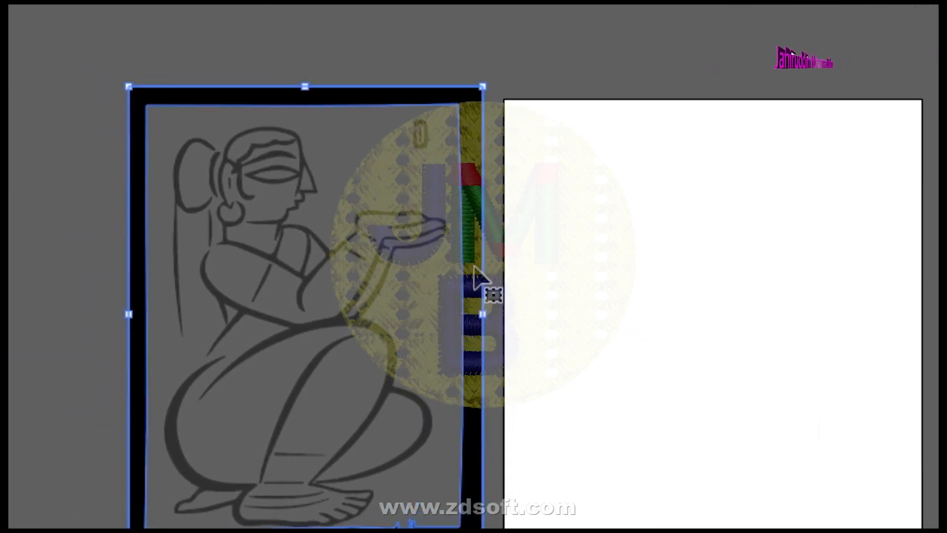
left_click_drag(474, 282, 453, 372)
key("ctrl+z")
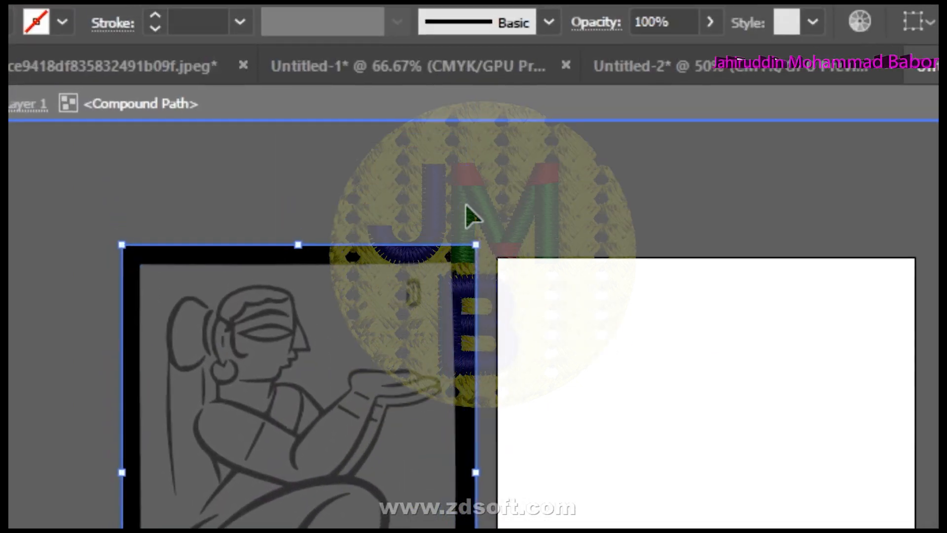
right_click(466, 206)
left_click(478, 260)
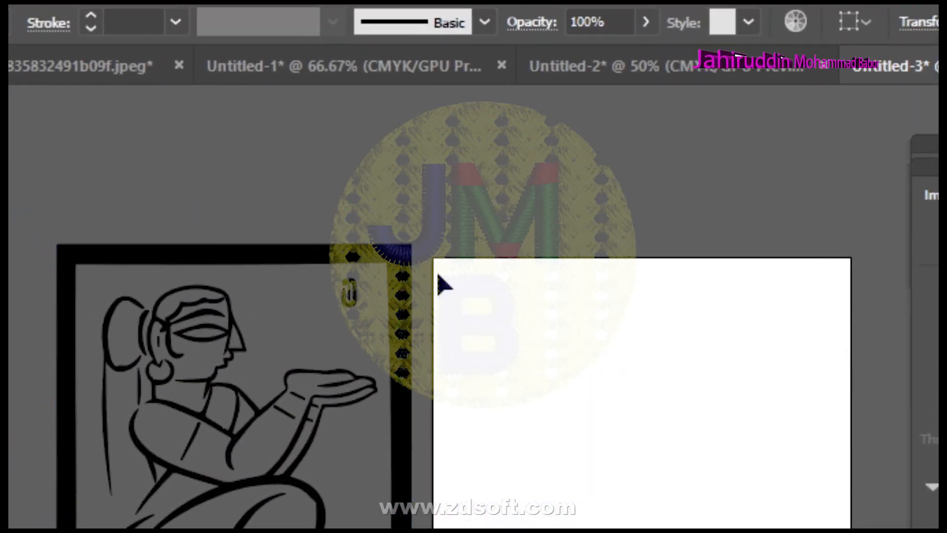
Select the entire traced drawing, including its frame, and apply the Expand command to it
right_click(348, 232)
left_click(472, 10)
left_click_drag(216, 228, 480, 269)
left_click(204, 29)
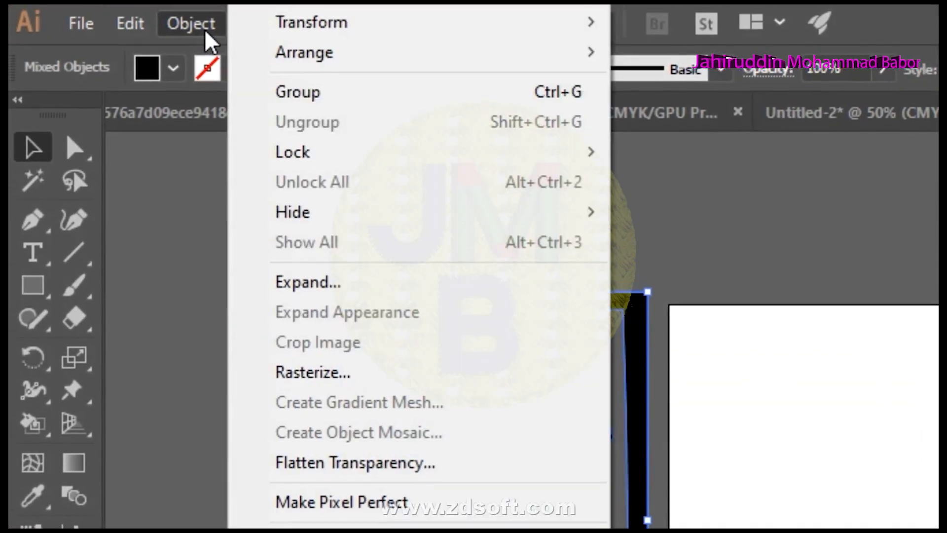
left_click(334, 256)
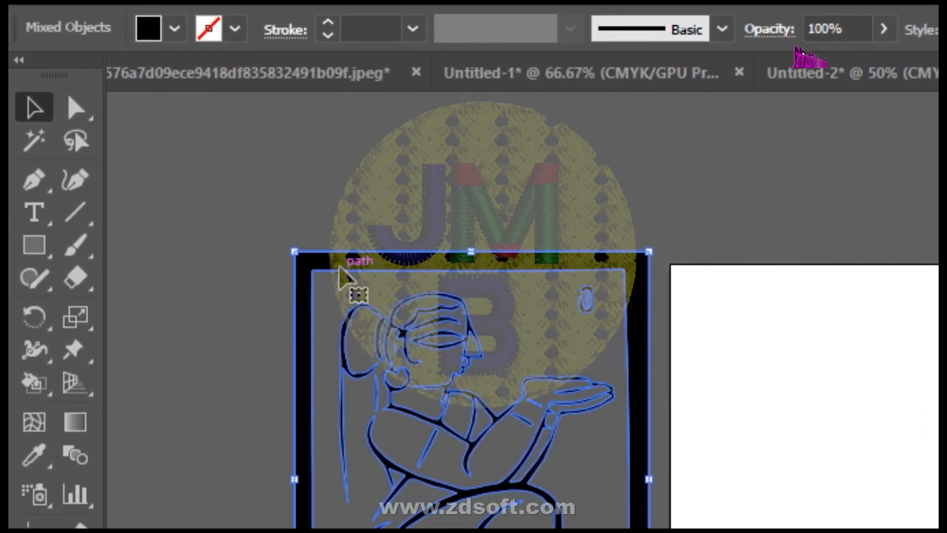
left_click(192, 7)
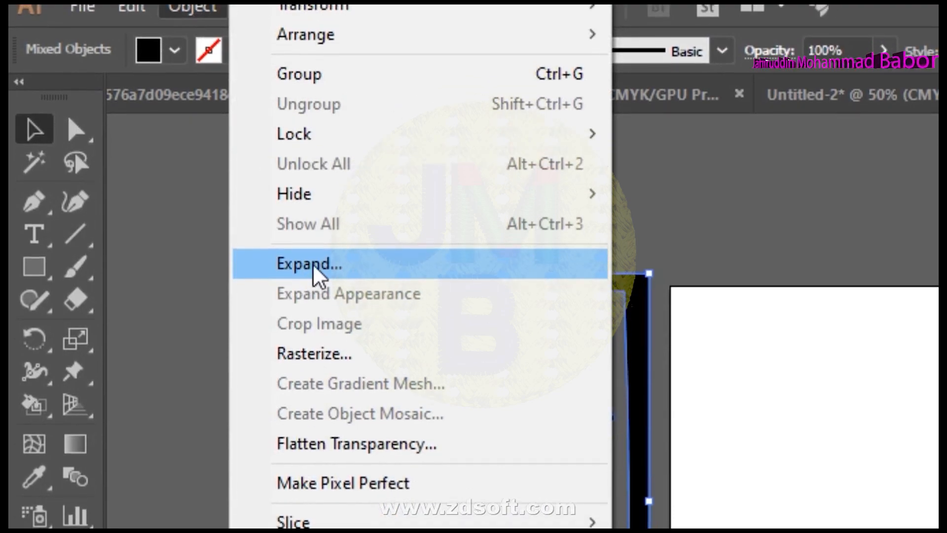
left_click(313, 263)
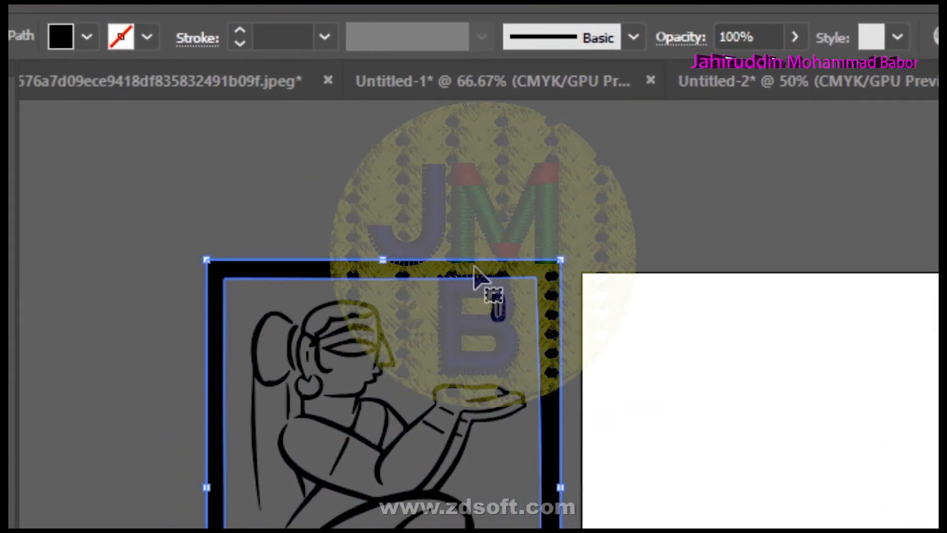
Move the black rectangular frame off the figure and delete it
left_click_drag(476, 268, 386, 323)
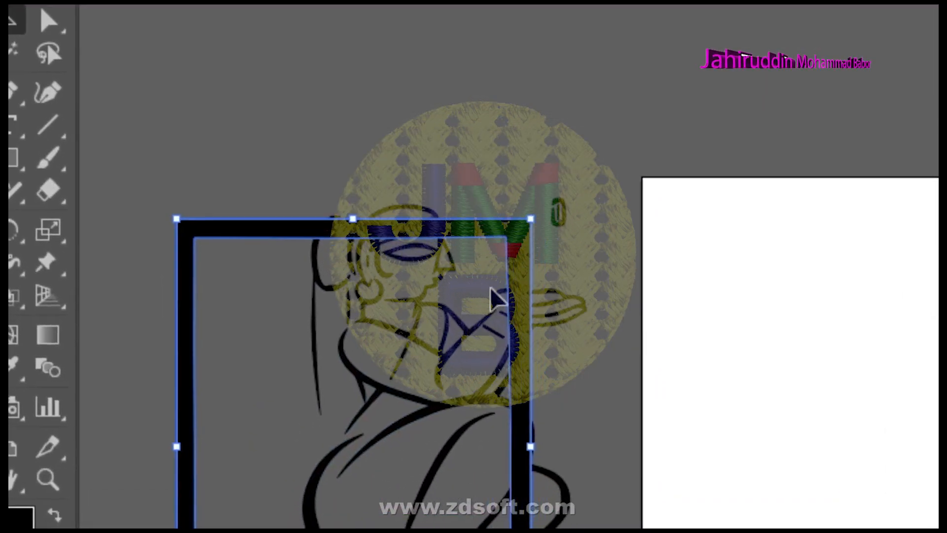
left_click_drag(457, 348, 404, 499)
key("Delete")
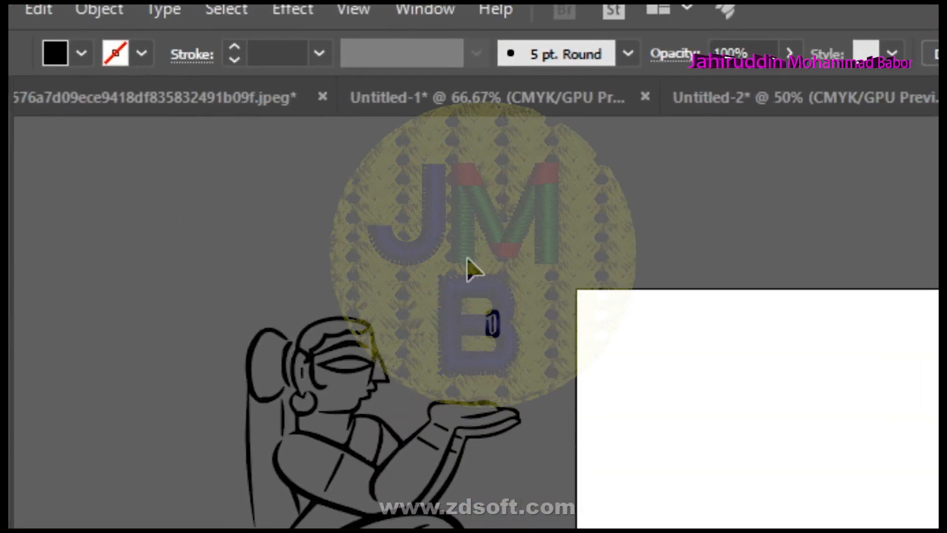
left_click_drag(464, 242, 540, 337)
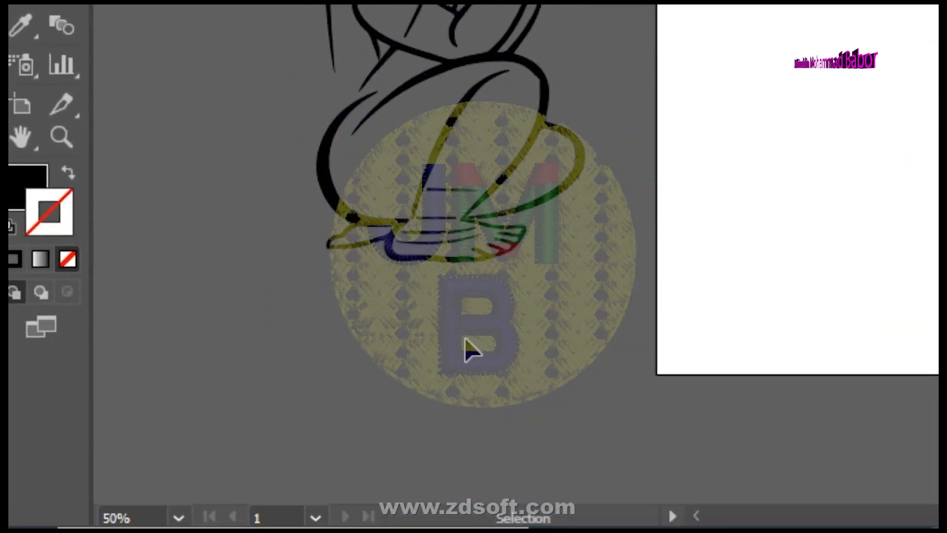
Select the figure's line work with the Selection tool and ungroup it
key("z")
left_click(484, 217)
left_click(558, 112)
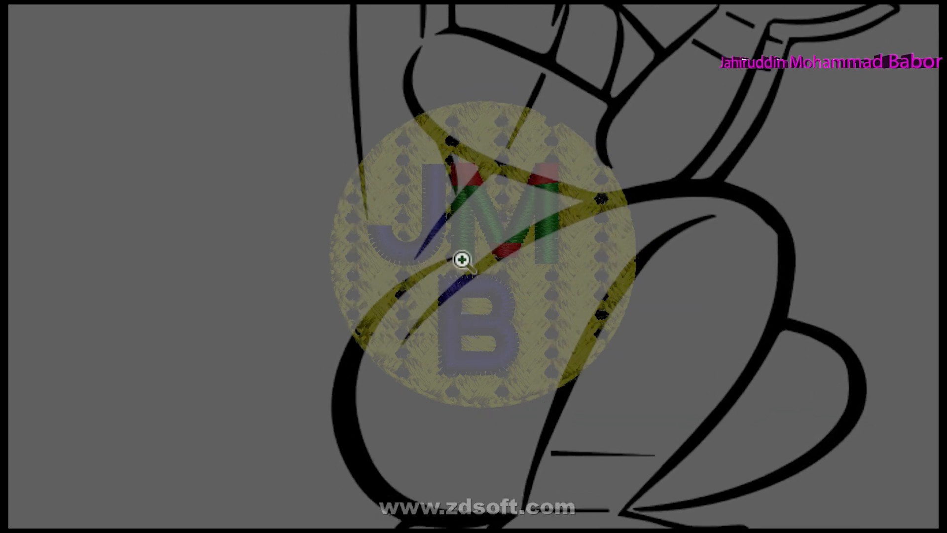
left_click(459, 258)
left_click_drag(460, 259, 397, 408)
left_click(480, 254)
left_click_drag(480, 254, 511, 348)
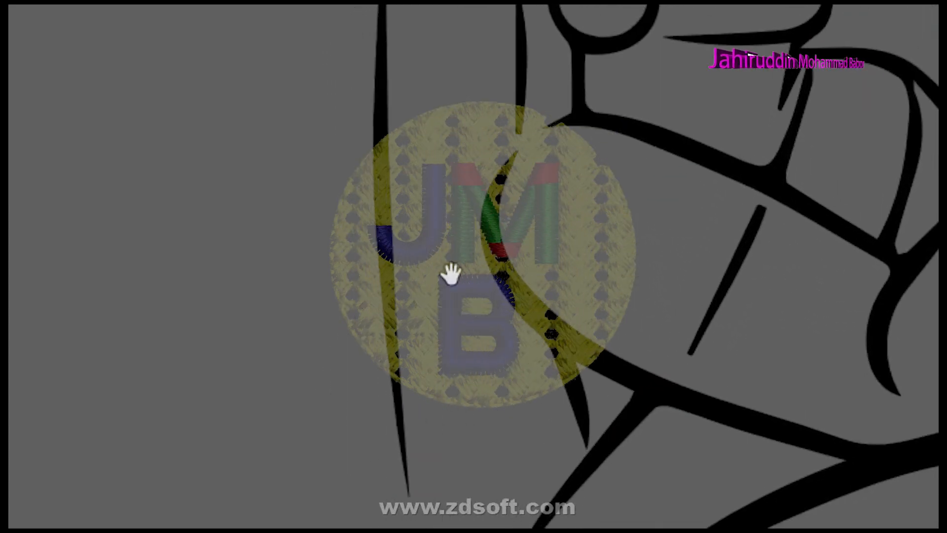
left_click_drag(451, 274, 434, 131)
left_click(37, 138)
left_click(476, 271)
left_click_drag(503, 453, 479, 326)
key("ctrl+shift+g")
Stretch the lower tip of the long strand behind the figure's back with Direct Selection until it meets the thigh outline
left_click(451, 158)
left_click(72, 89)
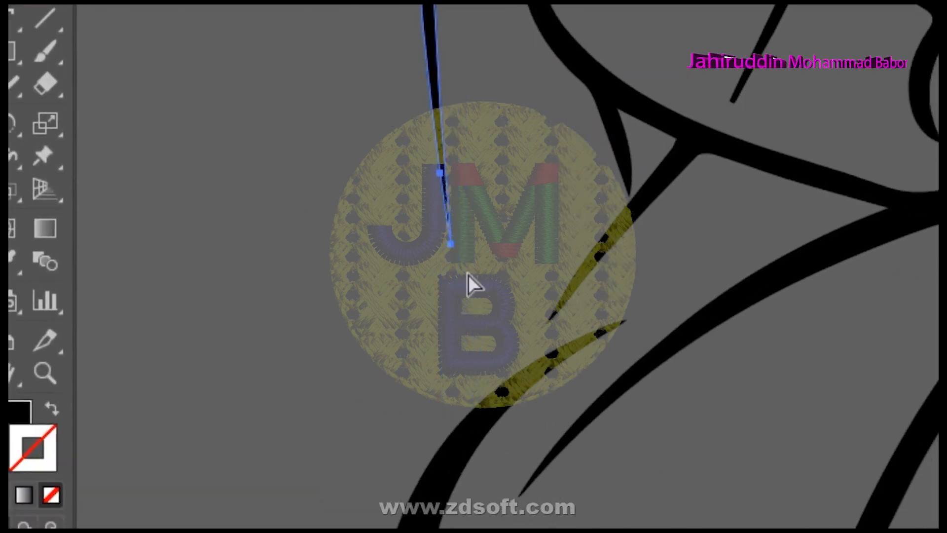
left_click_drag(473, 288, 488, 456)
left_click_drag(474, 266, 474, 268)
left_click(363, 223)
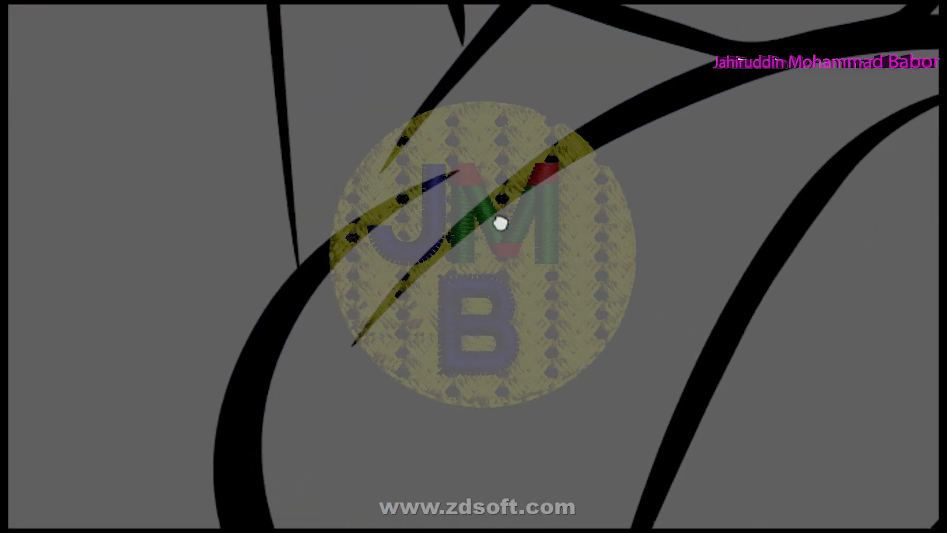
Pull the tips of the two fold strokes below the arm until they meet the thigh outline and the neighbouring stroke
left_click(568, 127)
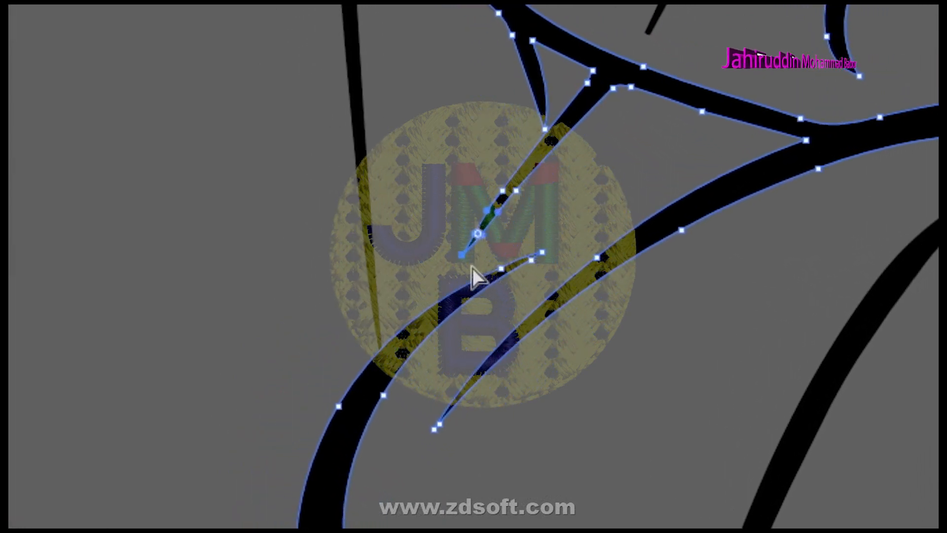
left_click_drag(462, 255, 426, 323)
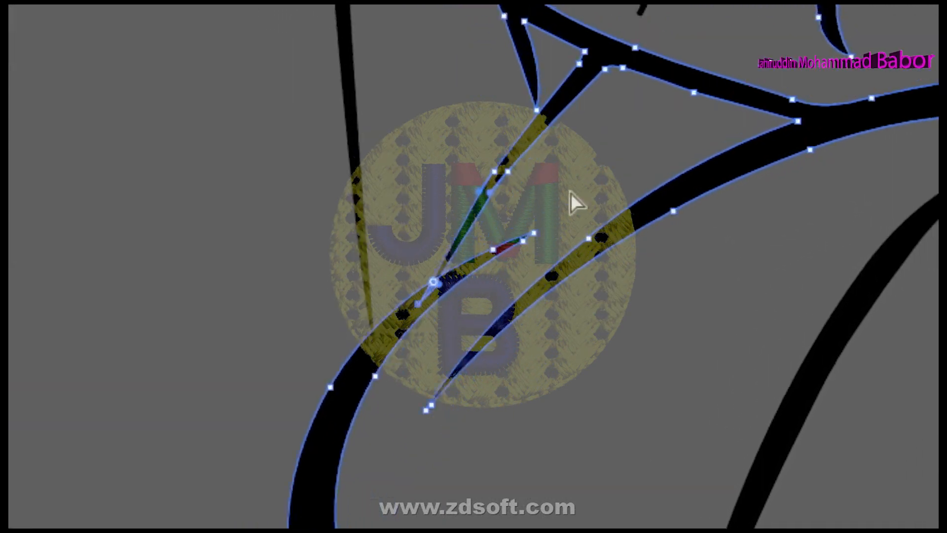
left_click_drag(522, 102, 545, 124)
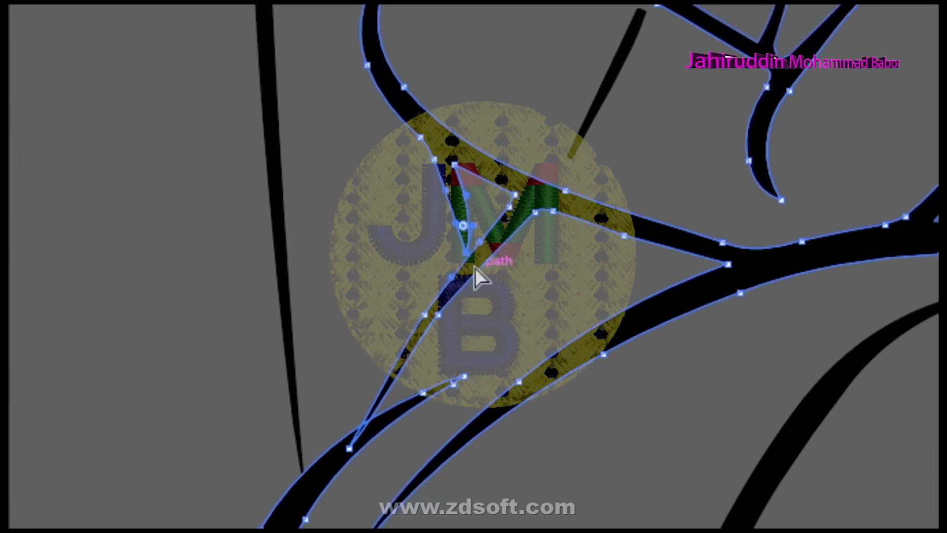
left_click_drag(474, 268, 475, 276)
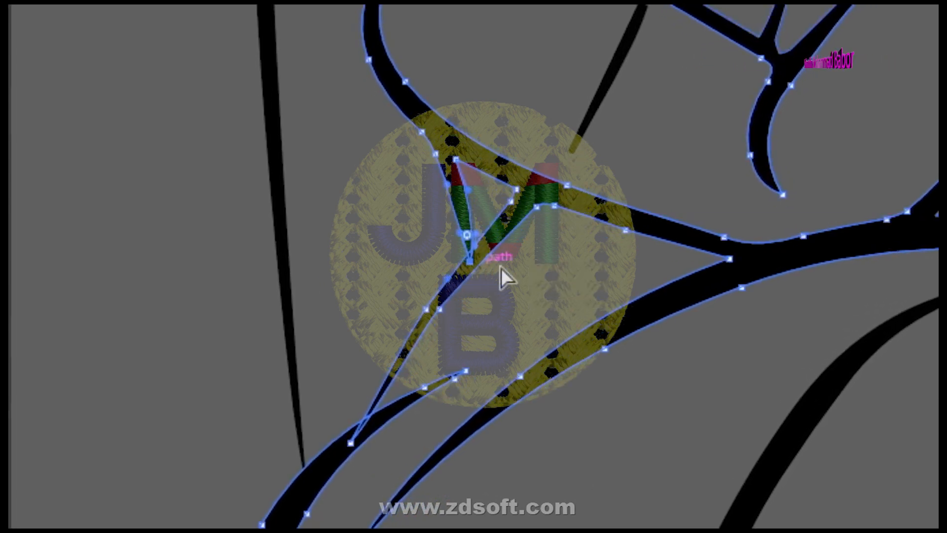
left_click(576, 152)
left_click_drag(576, 153, 562, 173)
left_click_drag(468, 279, 454, 308)
left_click_drag(471, 265, 459, 302)
left_click_drag(472, 229, 498, 254)
left_click(585, 378)
Extend both ends of the short line across the upper arm with Direct Selection to meet the arm outlines
key("z")
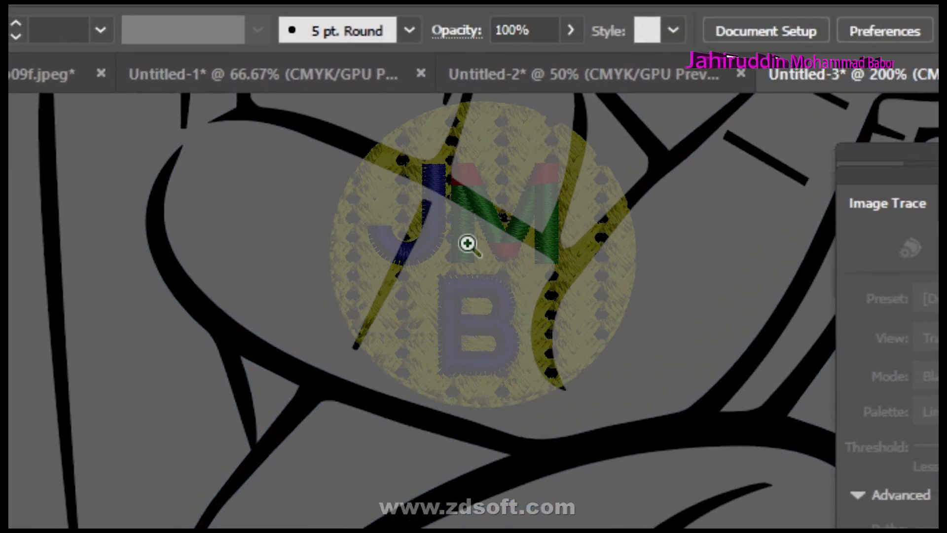
left_click(466, 239)
left_click(286, 371)
left_click_drag(539, 368, 298, 145)
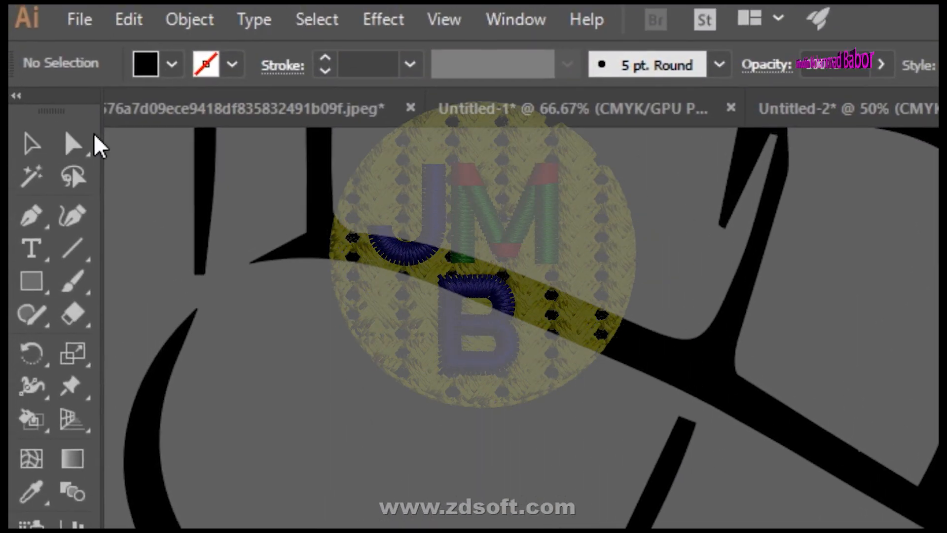
left_click(74, 144)
left_click_drag(515, 306, 532, 227)
left_click_drag(481, 255, 482, 256)
left_click_drag(434, 385, 516, 282)
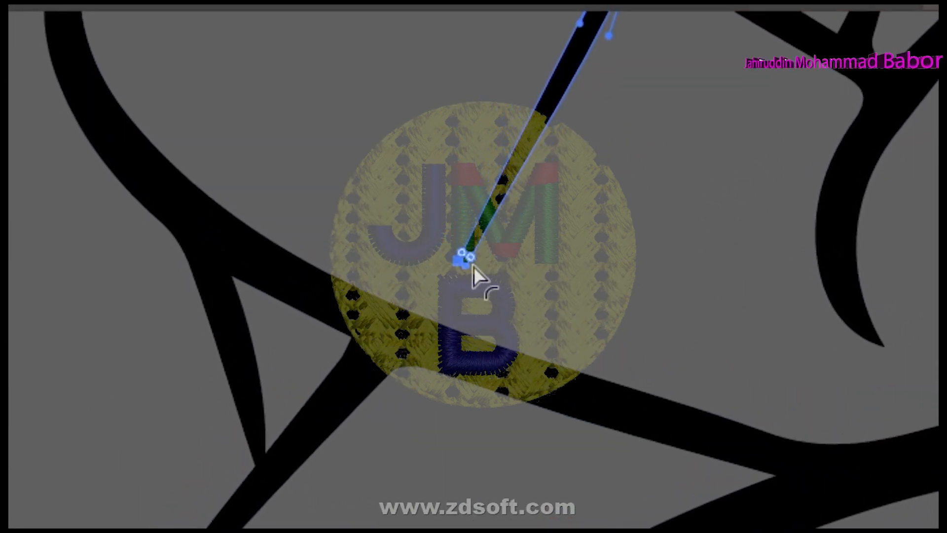
left_click_drag(466, 265, 396, 341)
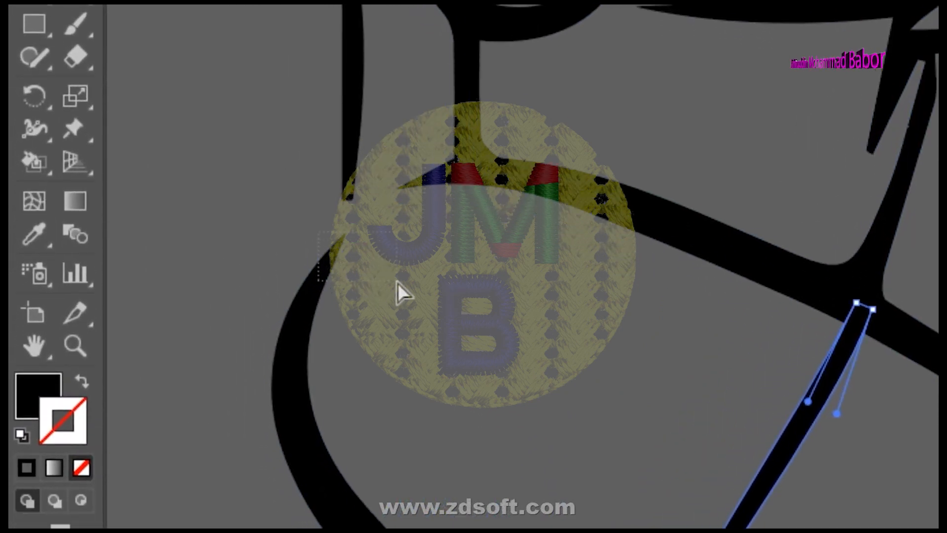
Join the upper tip of the shoulder curve to the neck line and reshape the curve with its direction handle
left_click_drag(319, 232, 407, 276)
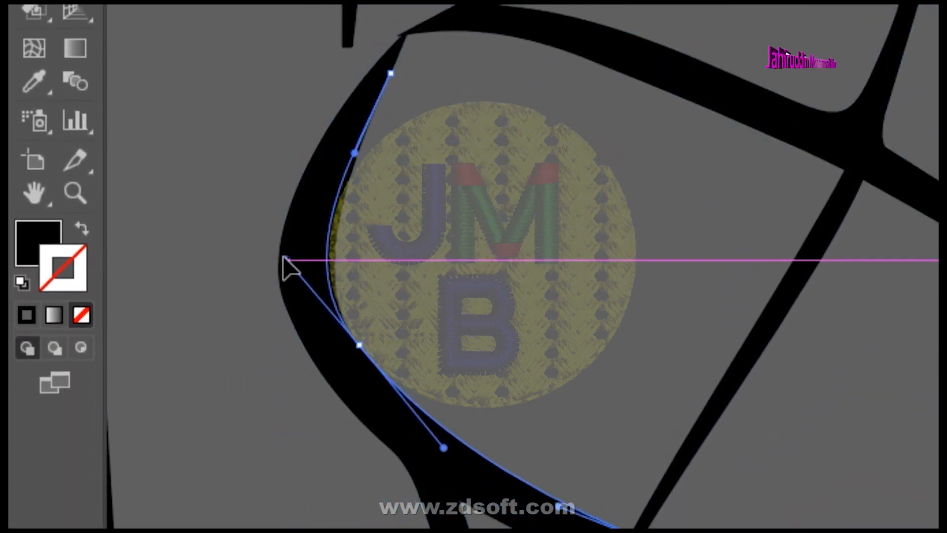
left_click_drag(260, 264, 269, 242)
left_click(462, 200)
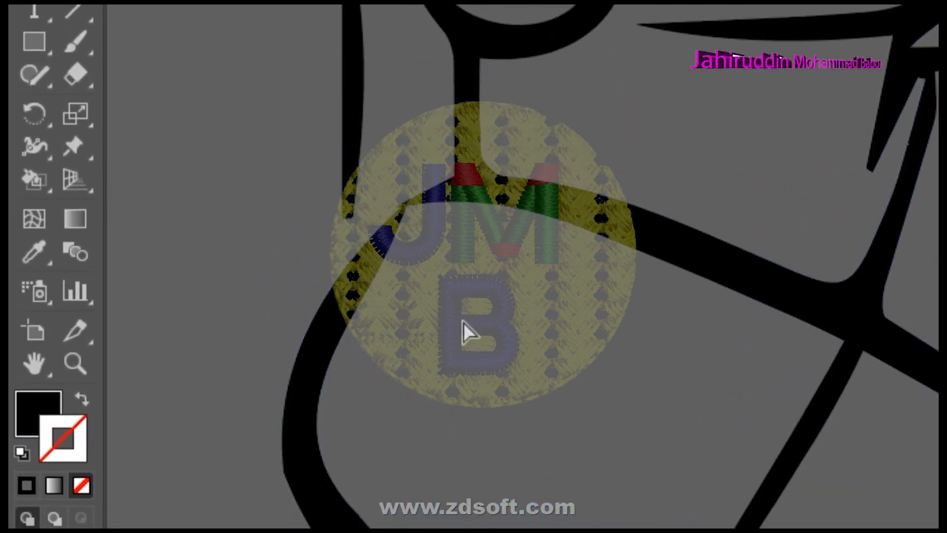
Extend the upper end of the thin vertical line behind the earring to the hair bun outline
left_click_drag(389, 102, 415, 313)
left_click_drag(414, 377, 423, 397)
left_click(384, 122)
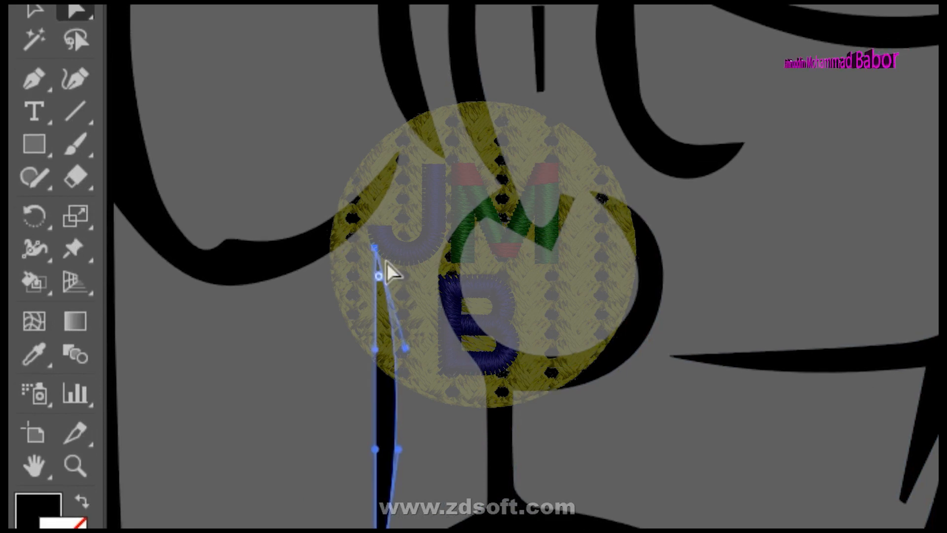
mouse_move(374, 268)
left_mouse_down()
mouse_move(375, 254)
mouse_move(385, 341)
left_mouse_up()
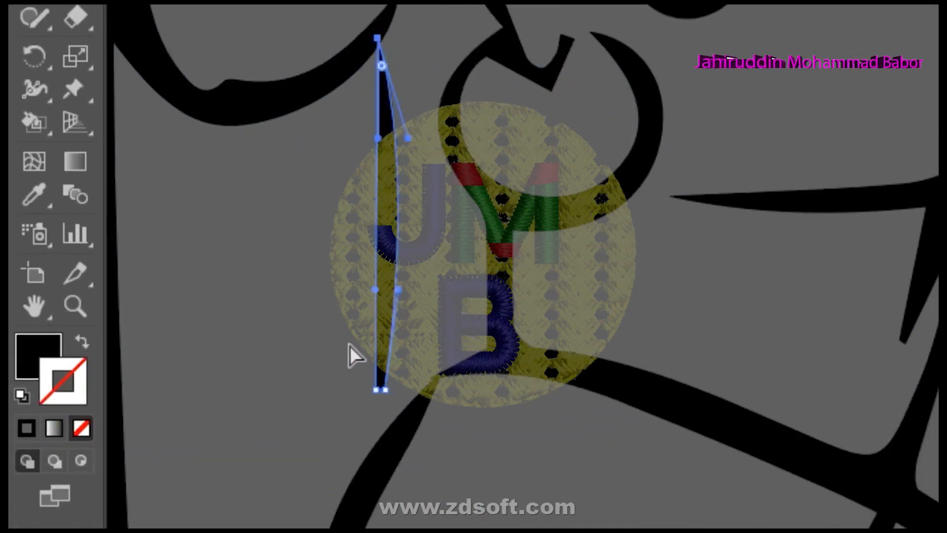
left_click(387, 263)
Pull the lower tip of the hair bun outline up to meet the curved hair stroke beside it
left_click(268, 198)
left_click_drag(489, 248, 482, 271)
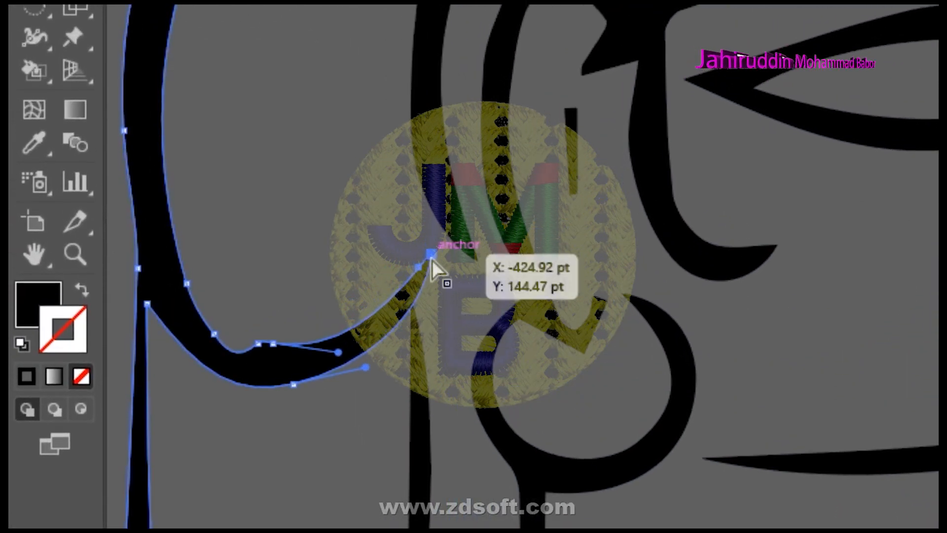
left_click_drag(431, 254, 446, 229)
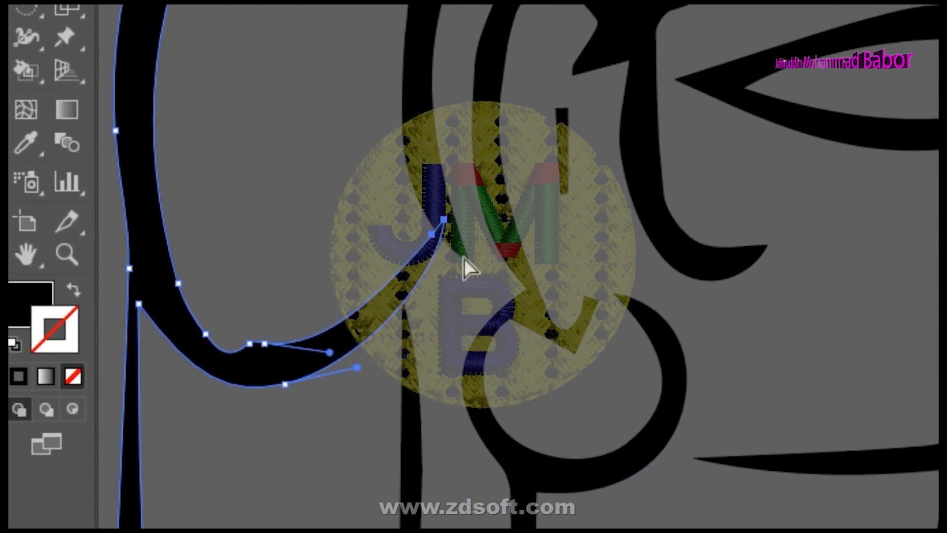
Stretch the top end of the curved hair stroke beside the bun towards the head outline and adjust its curve
left_click_drag(476, 267, 506, 301)
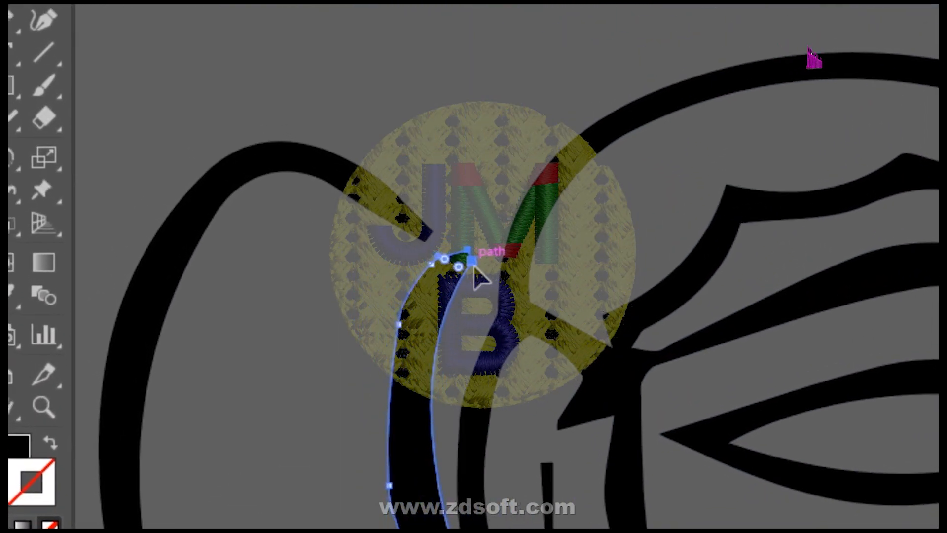
left_click_drag(474, 267, 430, 216)
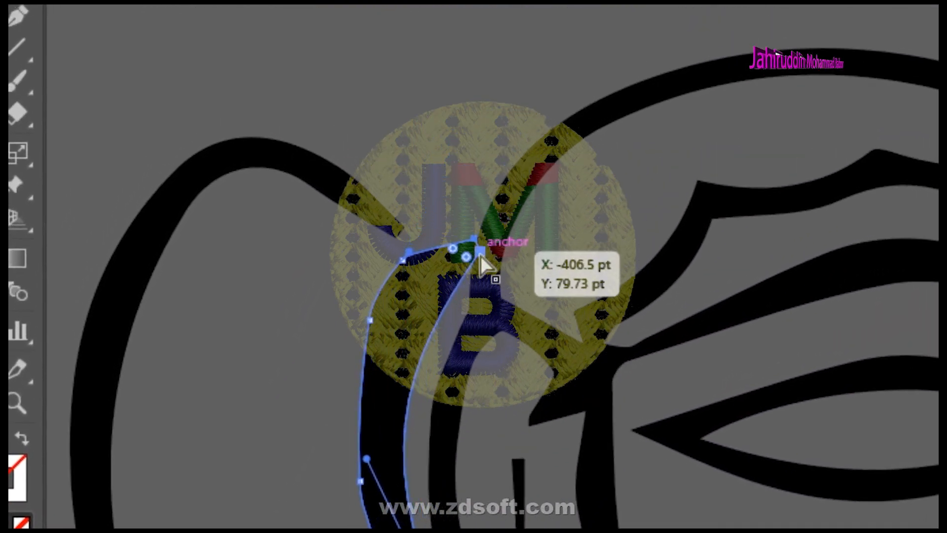
left_click(540, 65)
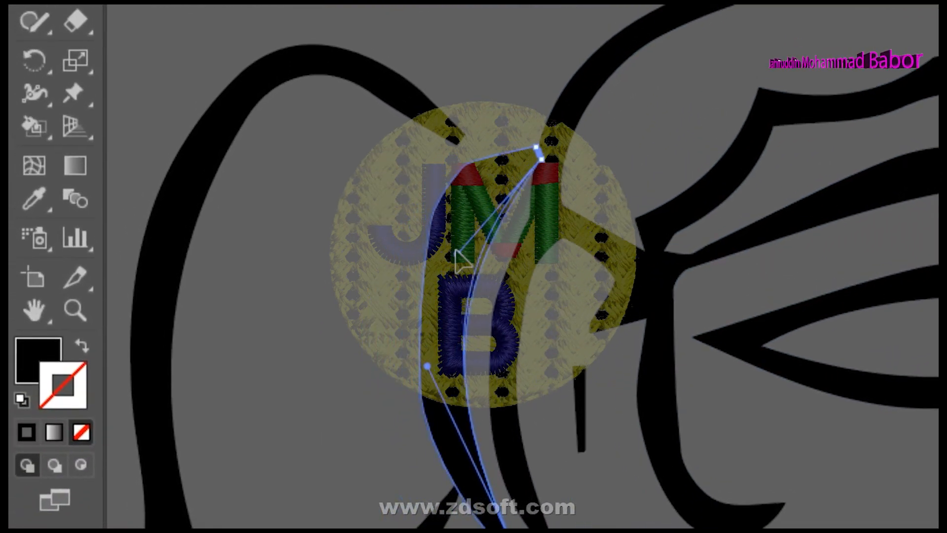
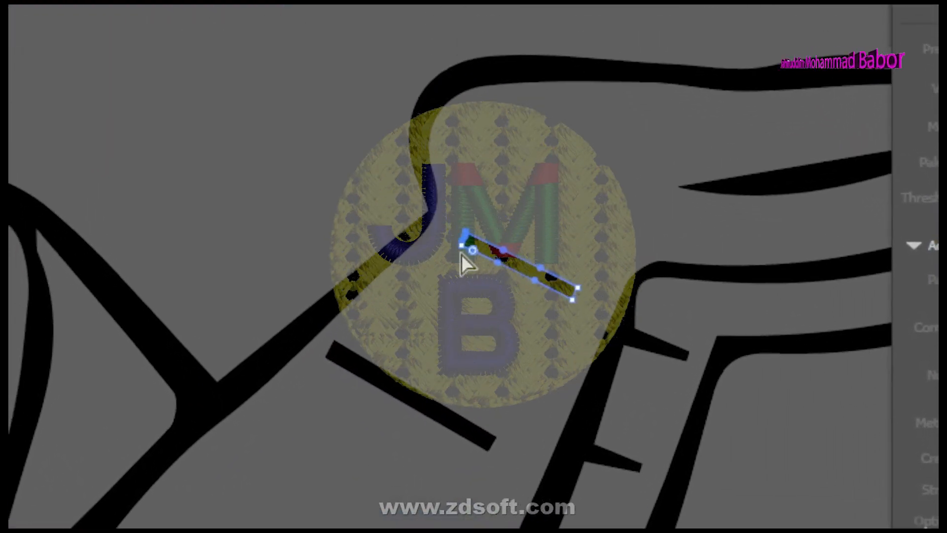
Stretch both bracelet lines across the forearm so that their ends meet the arm outlines on each side
left_click_drag(461, 245, 471, 296)
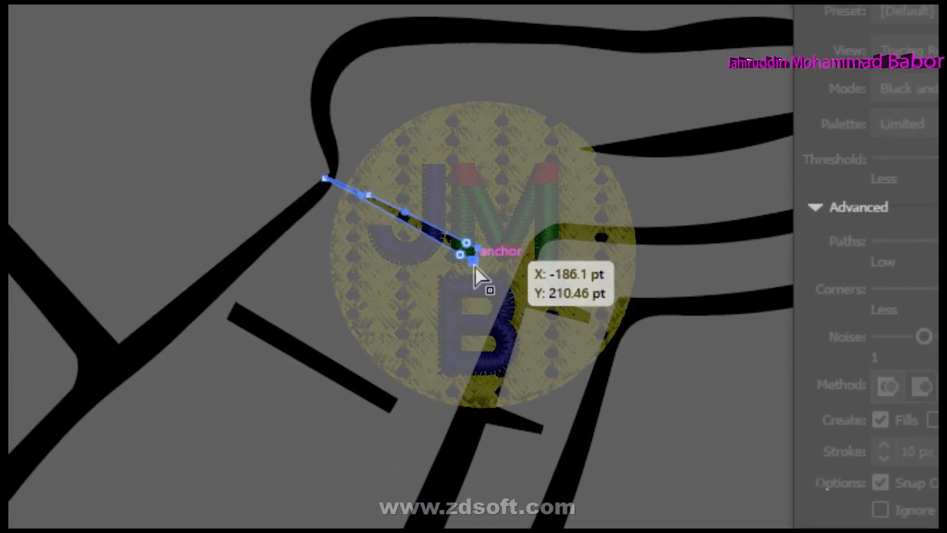
left_click_drag(475, 267, 456, 287)
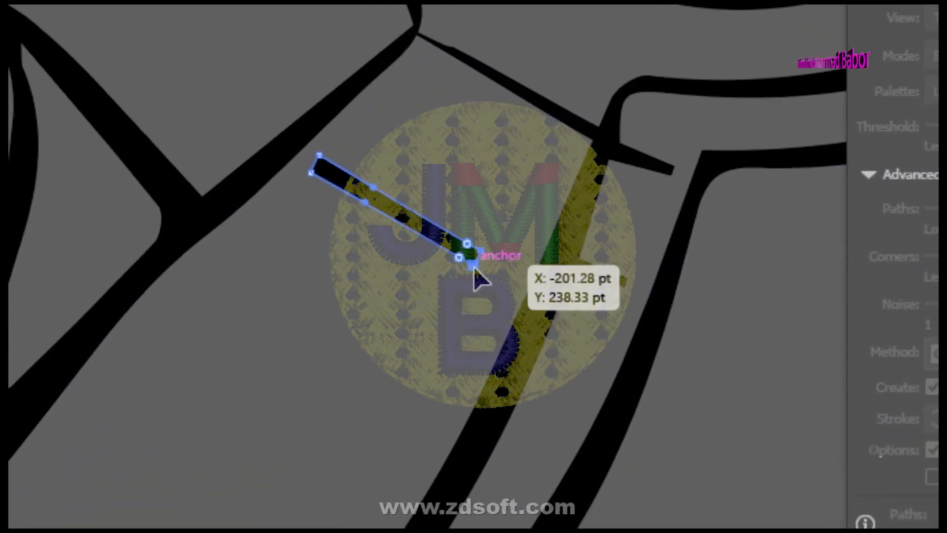
left_click_drag(475, 270, 501, 254)
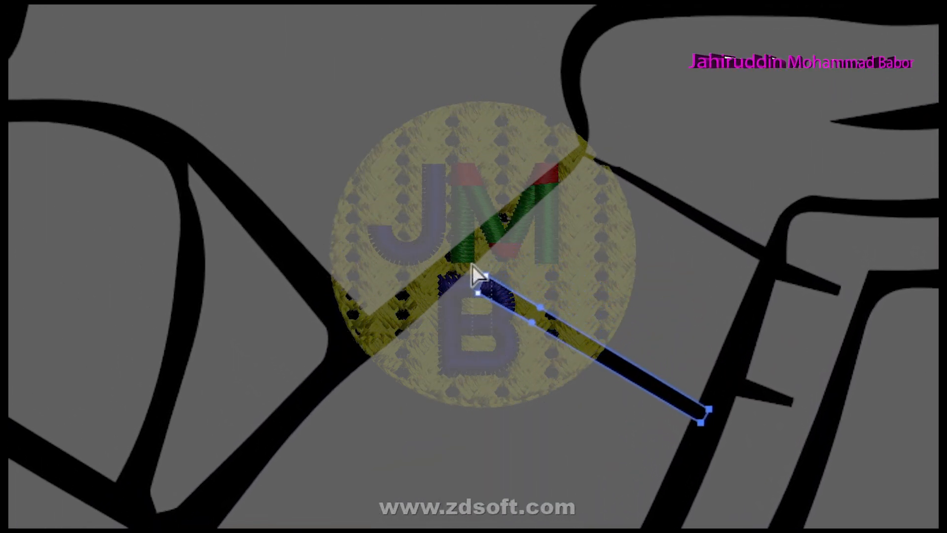
mouse_move(472, 265)
left_mouse_down()
mouse_move(480, 270)
mouse_move(454, 275)
mouse_move(464, 256)
left_mouse_up()
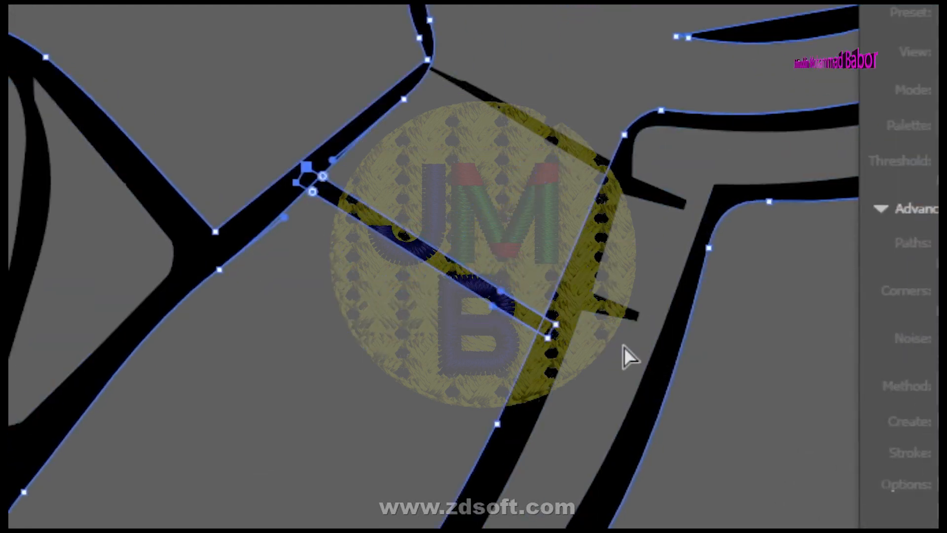
Pull the ends of the short bracelet spikes inside the second forearm towards its opposite outline
left_click_drag(839, 375, 608, 366)
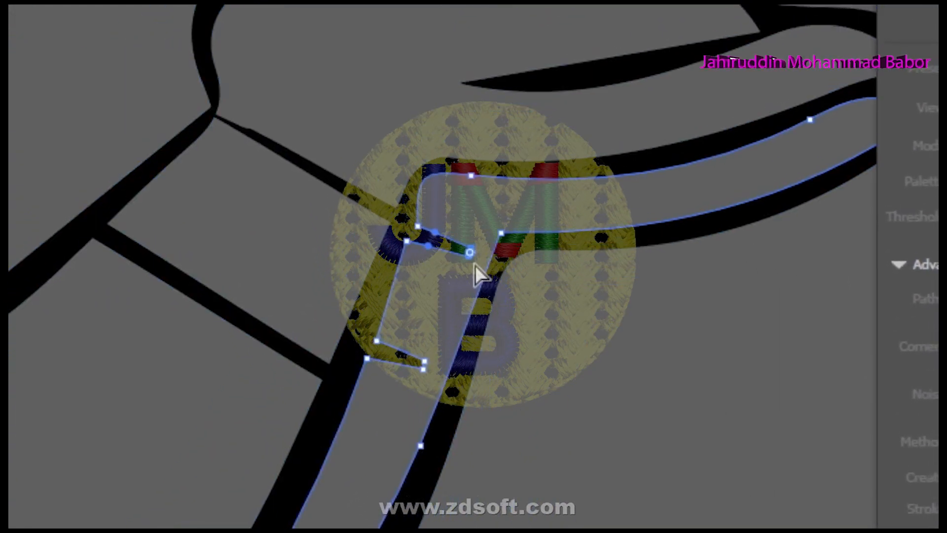
mouse_move(471, 262)
left_mouse_down()
mouse_move(496, 272)
mouse_move(478, 268)
left_mouse_up()
left_click_drag(592, 247, 696, 290)
left_click(440, 325, "ctrl+alt")
left_click_drag(440, 325, 493, 262)
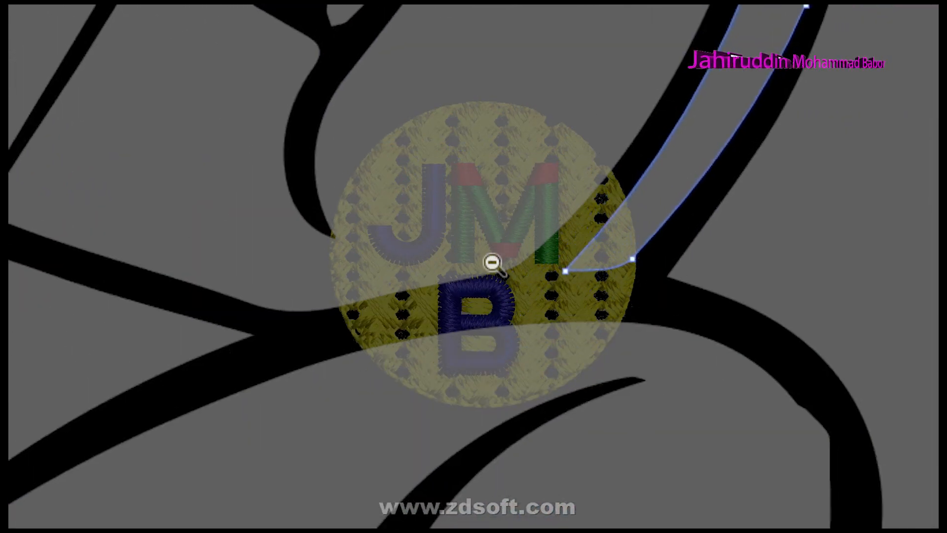
Stretch both ends of the upper horizontal line across the lower leg until they meet the leg outlines on each side
left_click(493, 262, "ctrl+alt")
left_click(484, 278, "ctrl+alt")
left_click(482, 281, "ctrl+alt")
left_click(565, 164, "ctrl")
left_click_drag(607, 49, 571, 265)
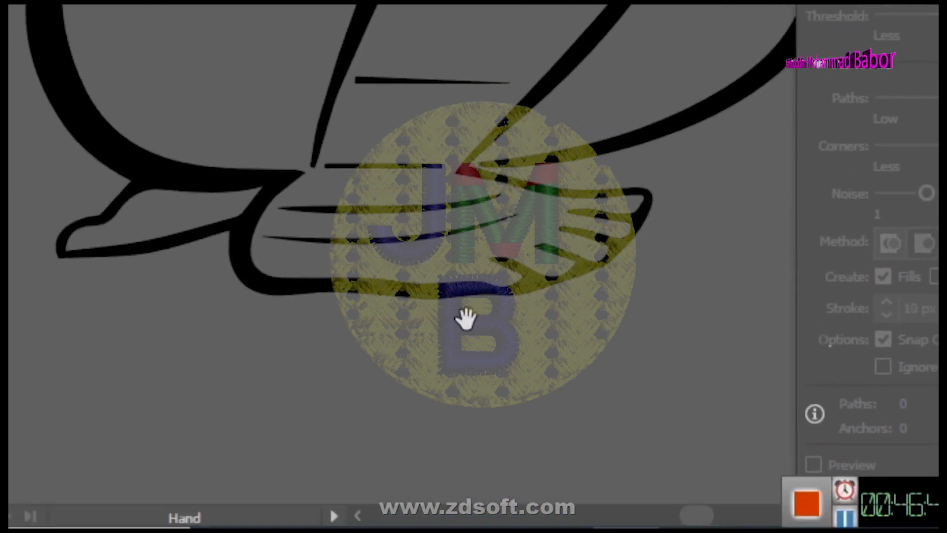
left_click_drag(565, 10, 470, 329)
left_click_drag(409, 112, 428, 342)
left_click_drag(472, 365, 467, 130)
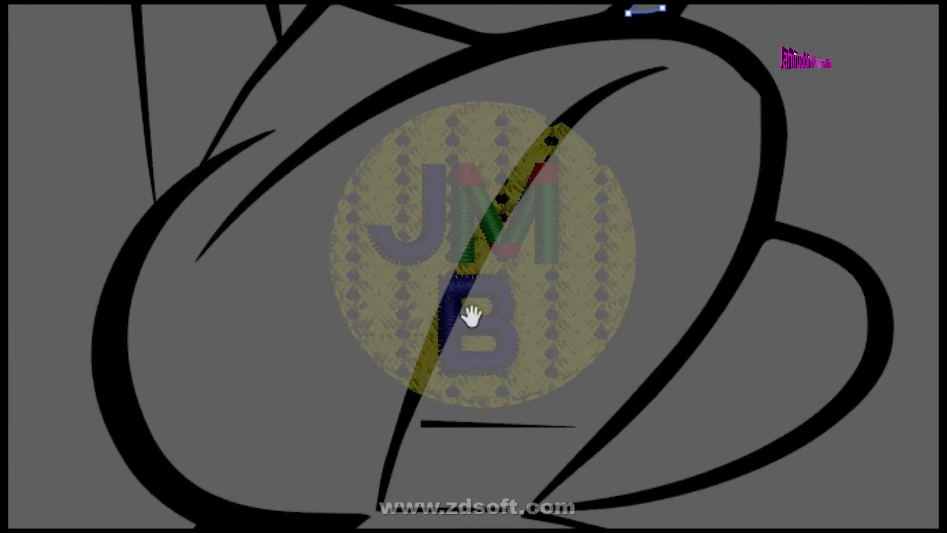
left_click_drag(472, 315, 468, 74)
left_click(490, 306, "ctrl")
left_click_drag(391, 115, 344, 225)
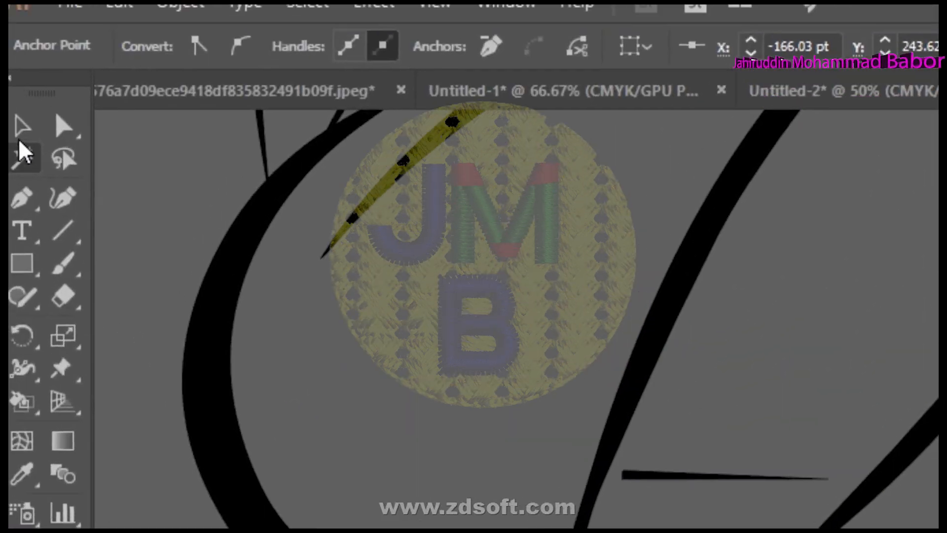
left_click(19, 124)
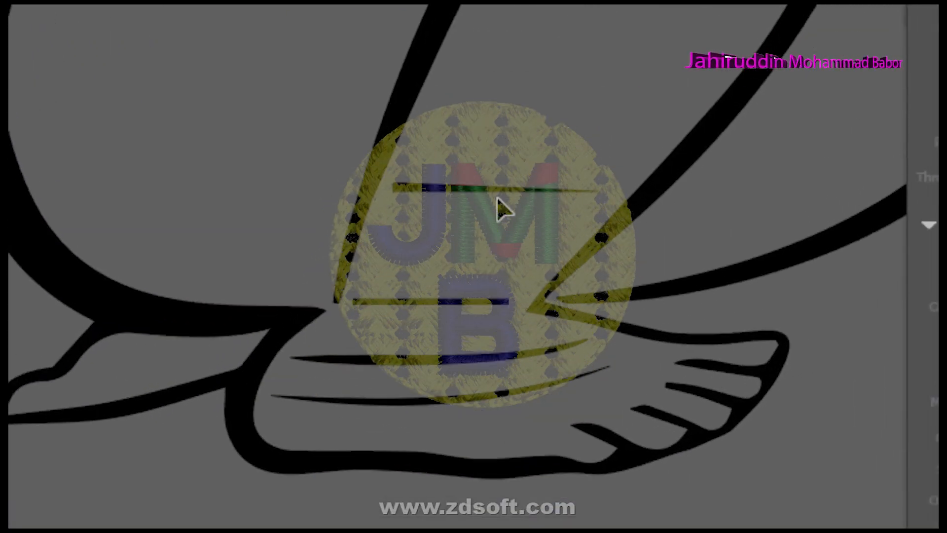
left_click(498, 191)
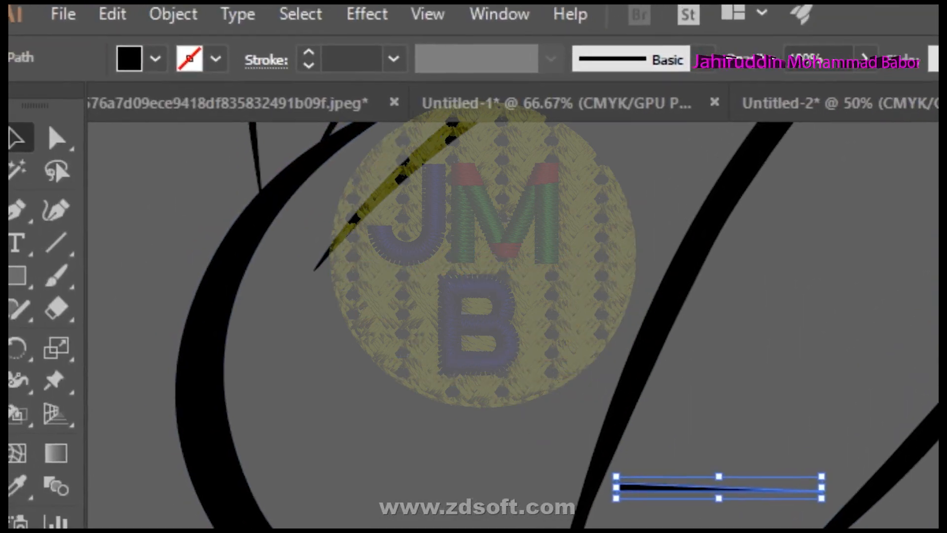
left_click(73, 140)
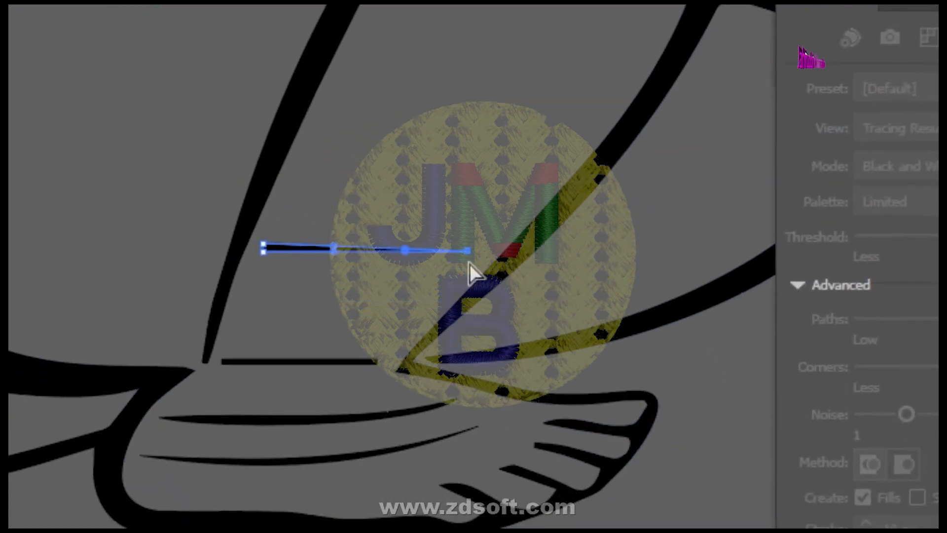
left_click_drag(509, 311, 560, 314)
left_click_drag(490, 267, 495, 268)
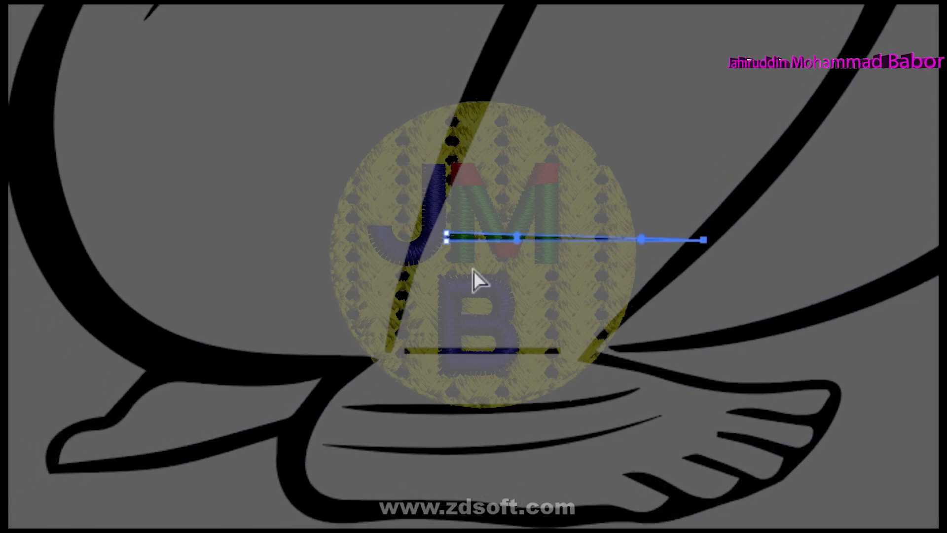
left_click_drag(472, 267, 503, 269)
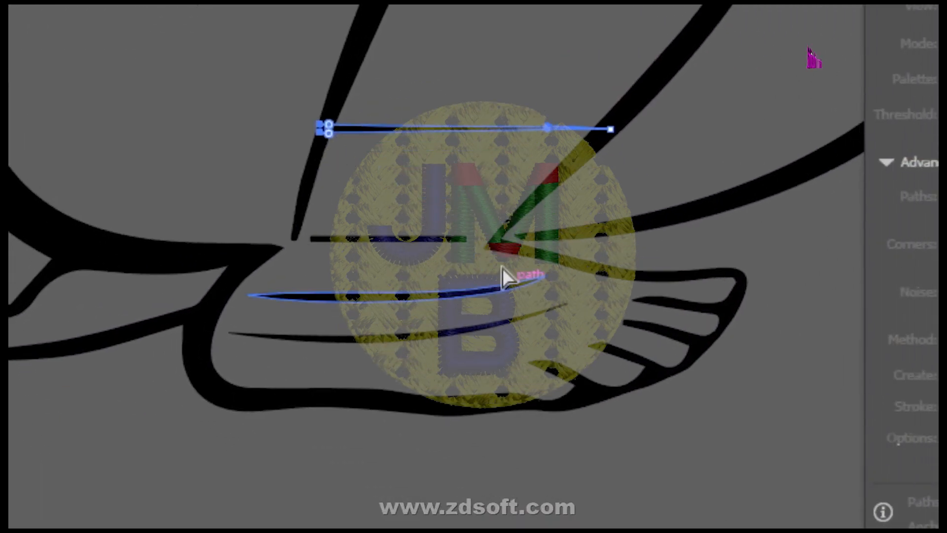
Extend the right end of the lower ankle line to the corner where the leg outline meets the foot
left_click(463, 242)
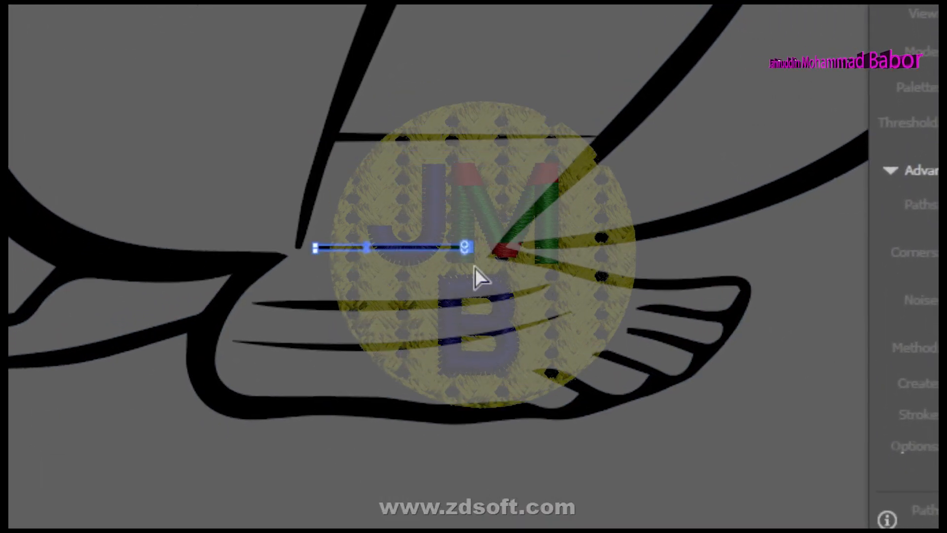
left_click_drag(475, 268, 483, 269)
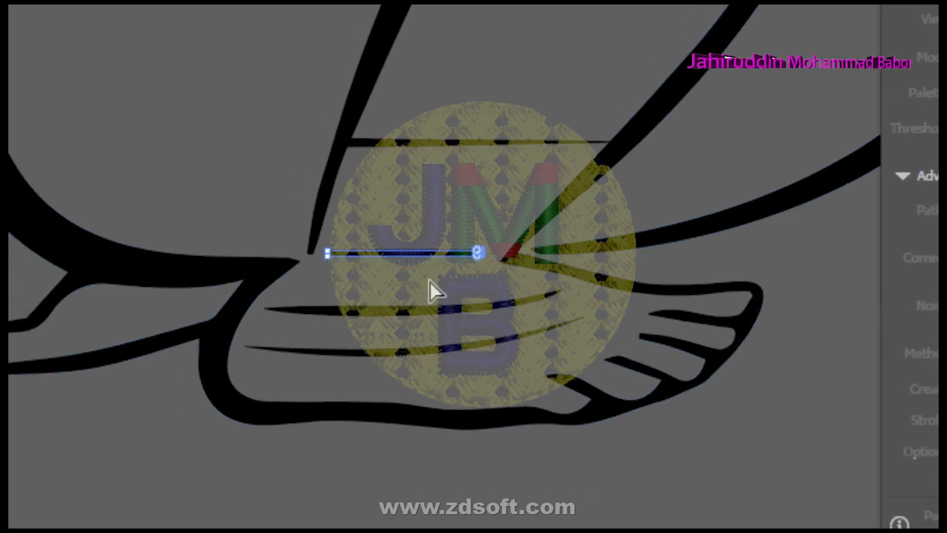
left_click(56, 266)
left_click(528, 267)
left_click(500, 266)
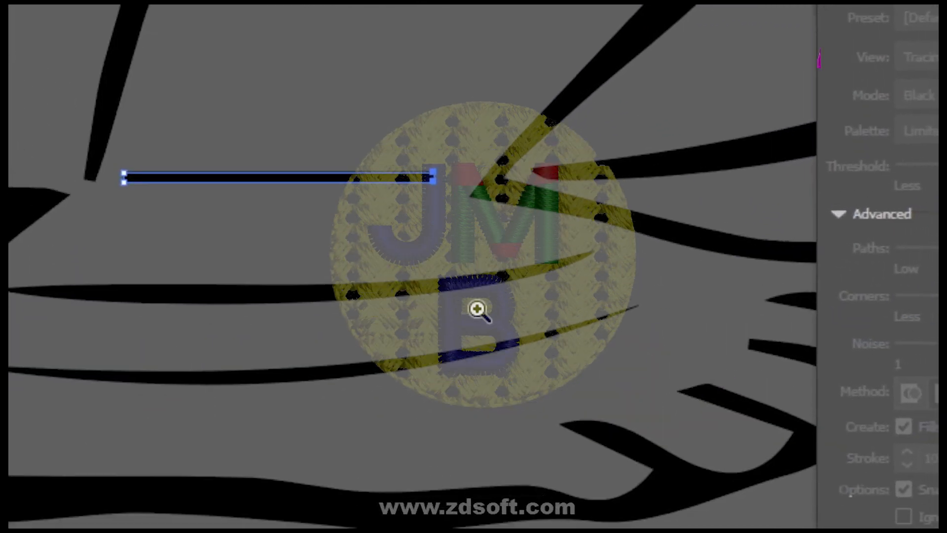
left_click(44, 129)
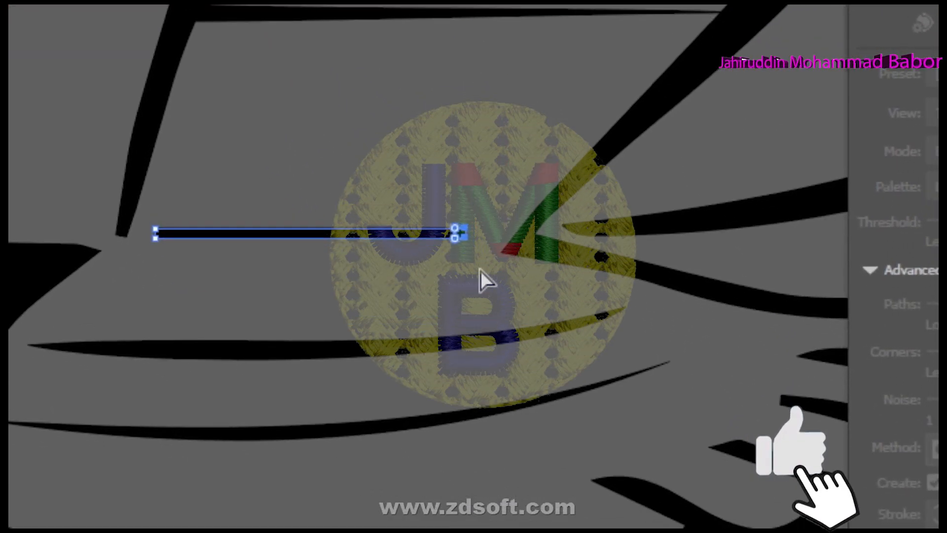
left_click_drag(612, 450, 615, 452)
left_click_drag(497, 264, 530, 265)
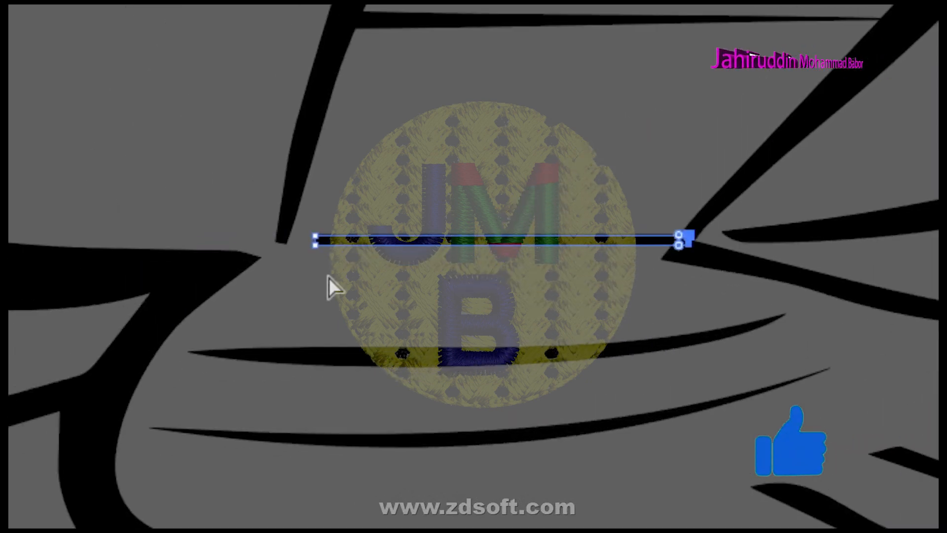
Extend the left end of the lower ankle line to meet the bottom tip of the inner leg stroke
left_click_drag(170, 285, 156, 247)
left_click_drag(458, 267, 419, 266)
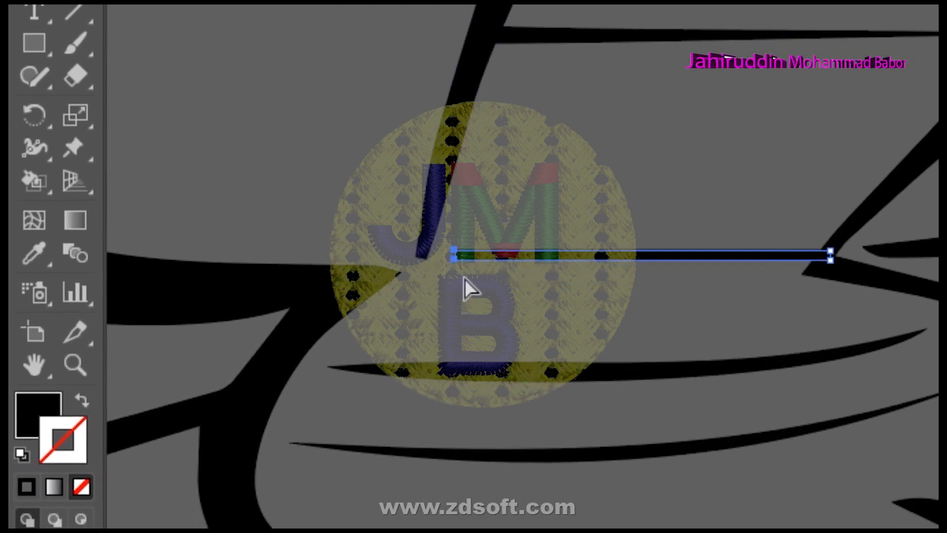
left_click_drag(456, 267, 415, 259)
left_click(494, 300)
left_click(434, 224)
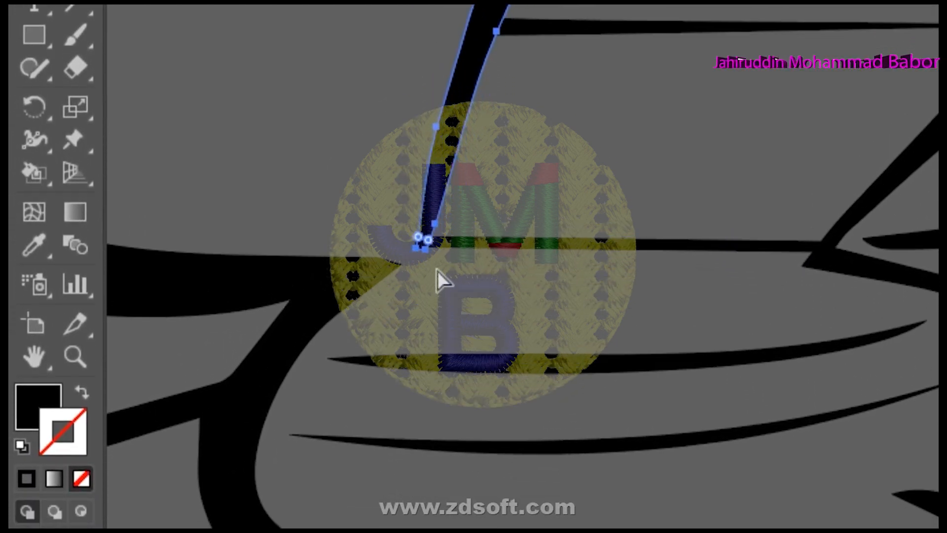
left_click_drag(412, 249, 428, 261)
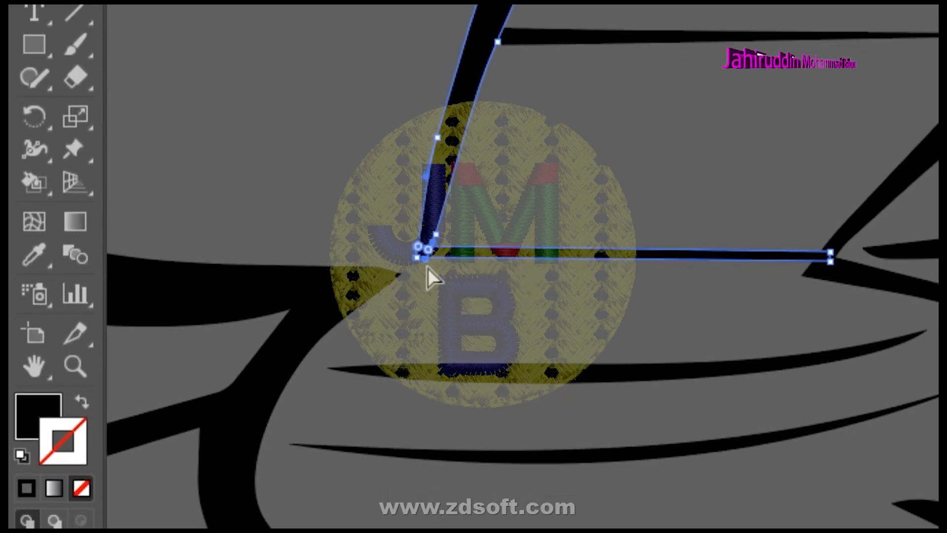
left_click(396, 271)
left_click(442, 291)
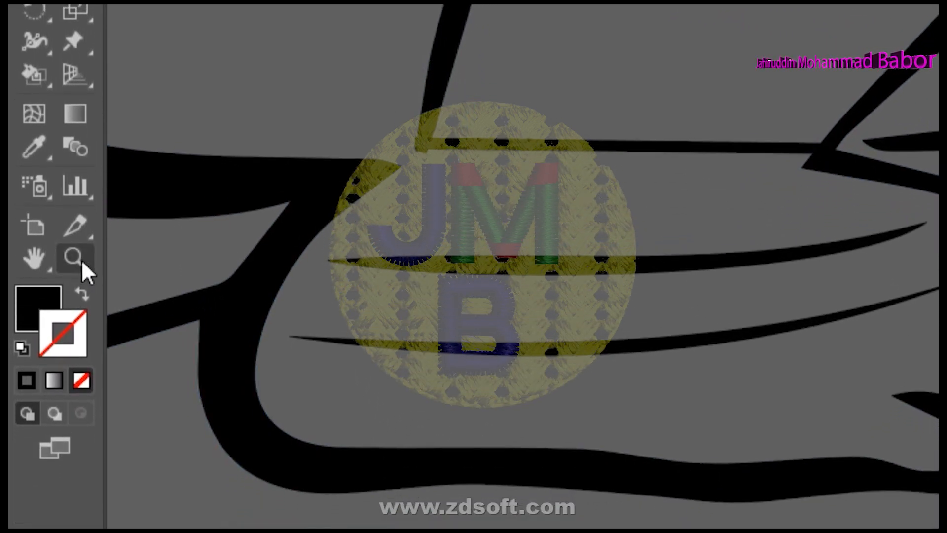
Pull both anchor points at the inner leg stroke's bottom tip down into the thick outline at the heel
left_click(75, 365)
left_click(456, 238)
left_click(581, 283)
left_click(512, 251)
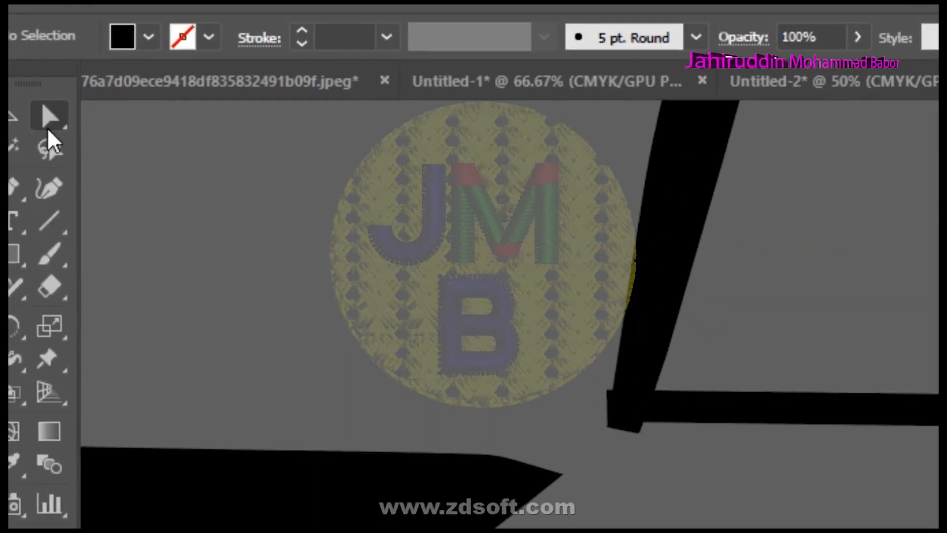
left_click(41, 110)
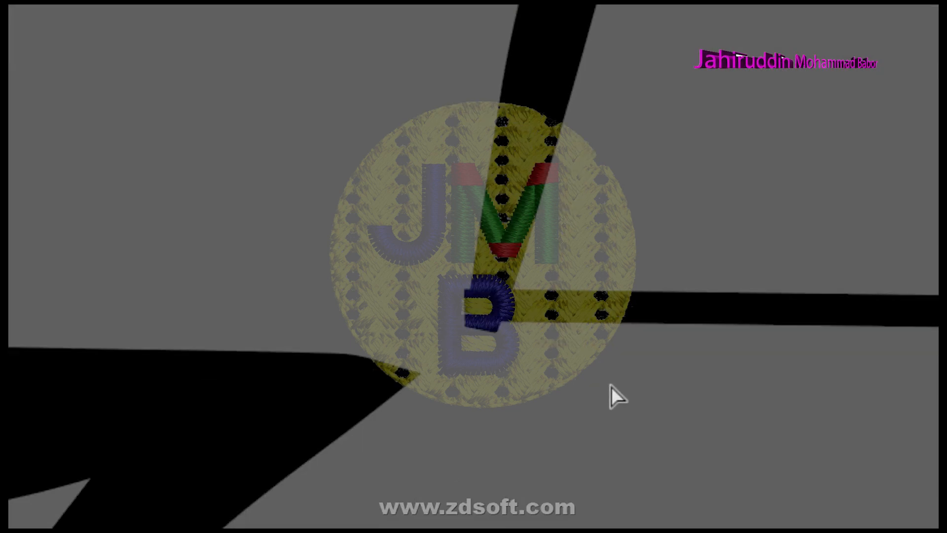
left_click(497, 332)
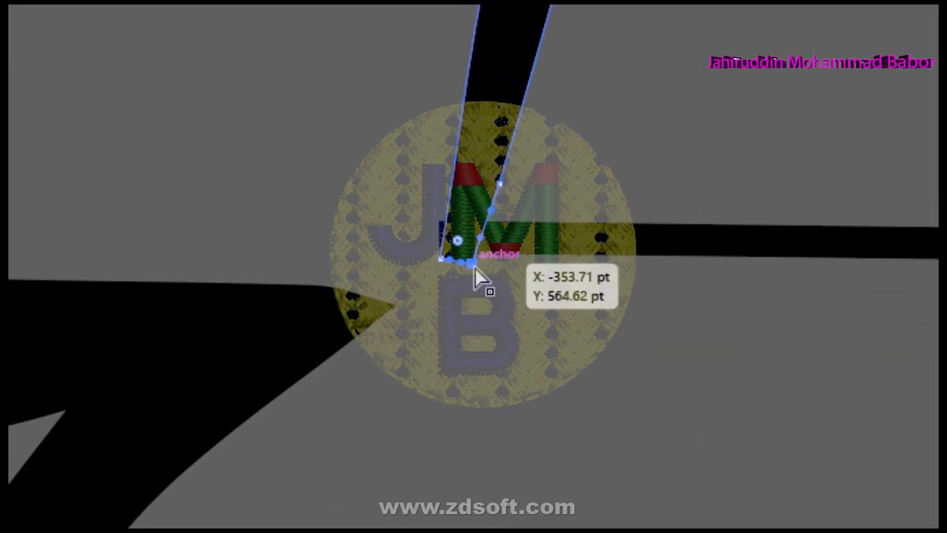
left_click_drag(512, 267, 425, 316)
left_click_drag(441, 278, 562, 292)
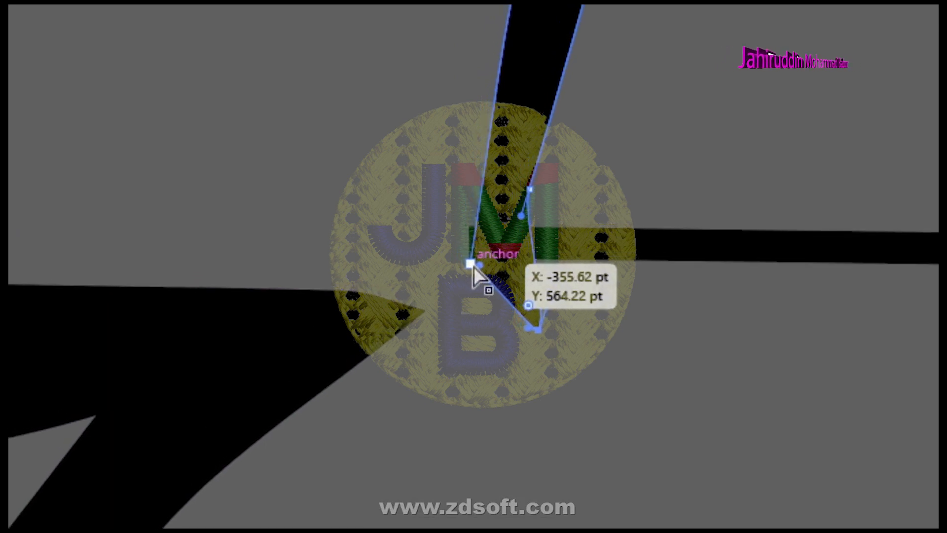
left_click_drag(494, 225, 354, 261)
left_click_drag(439, 275, 439, 275)
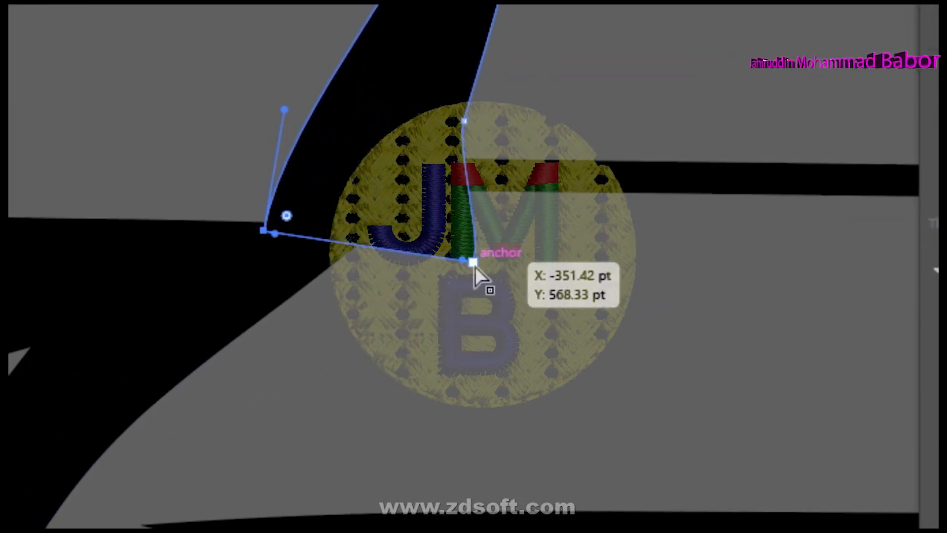
left_click_drag(647, 306, 490, 306)
Adjust the curve handles on both edges of the inner leg stroke's lower end so it flows smoothly into the heel outline
left_click_drag(417, 265, 416, 264)
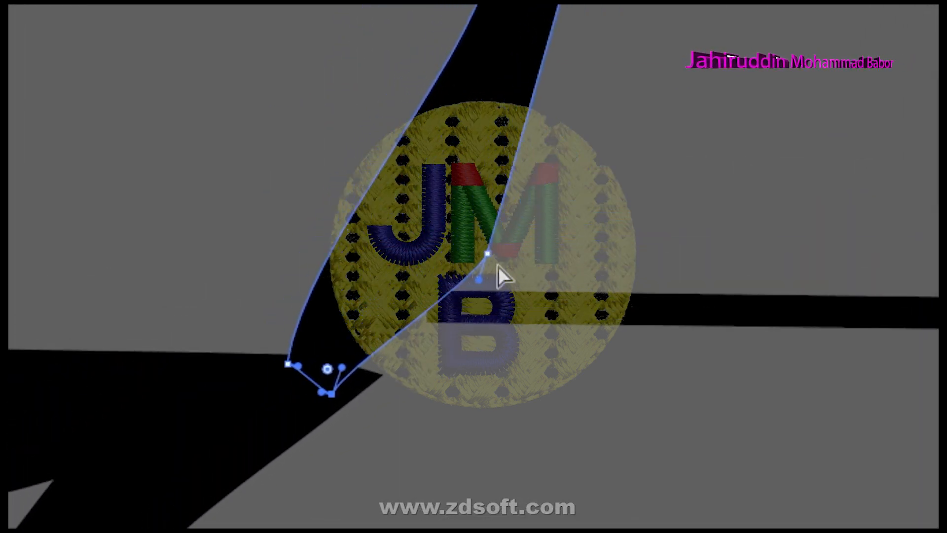
left_click_drag(474, 265, 467, 269)
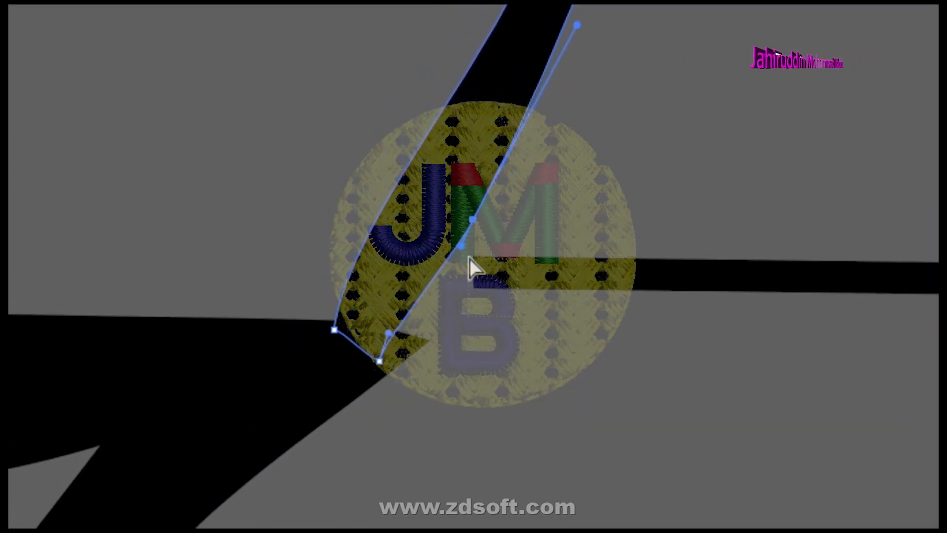
left_click_drag(469, 292, 397, 292)
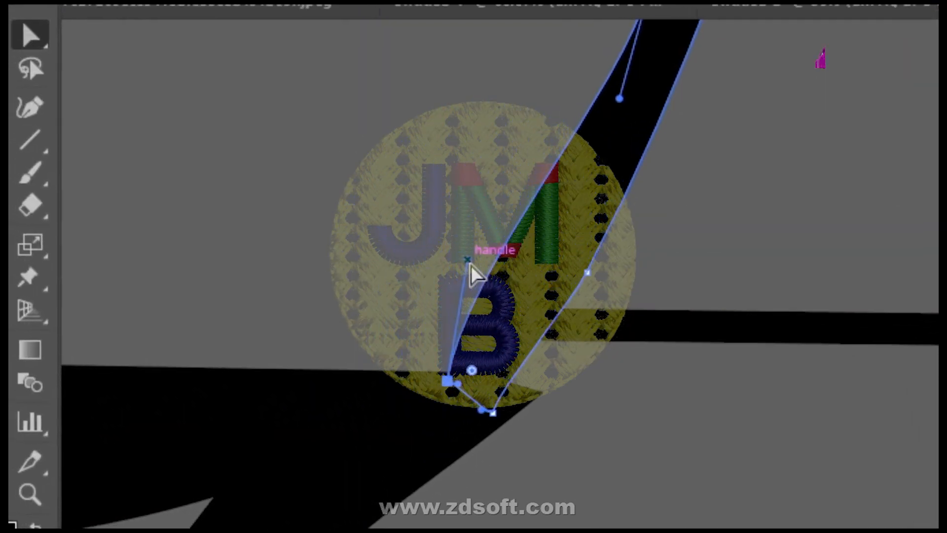
left_click_drag(484, 148, 530, 158)
left_click_drag(484, 270, 482, 295)
left_click(641, 474)
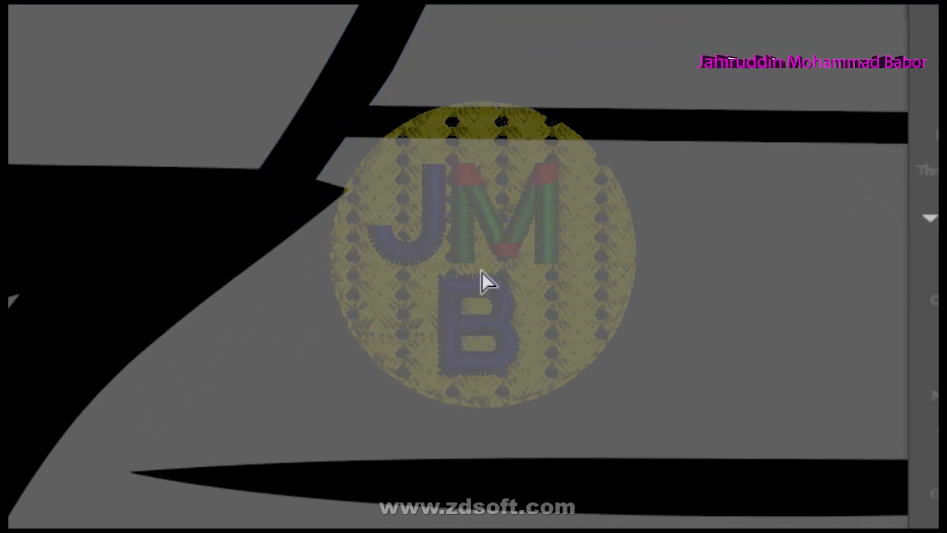
Move the floating Color and Image Trace panels clear of the whole drawing
key("ctrl+minus")
key("ctrl+minus")
key("ctrl+minus")
key("ctrl+minus")
key("ctrl+minus")
key("ctrl+minus")
key("ctrl+minus")
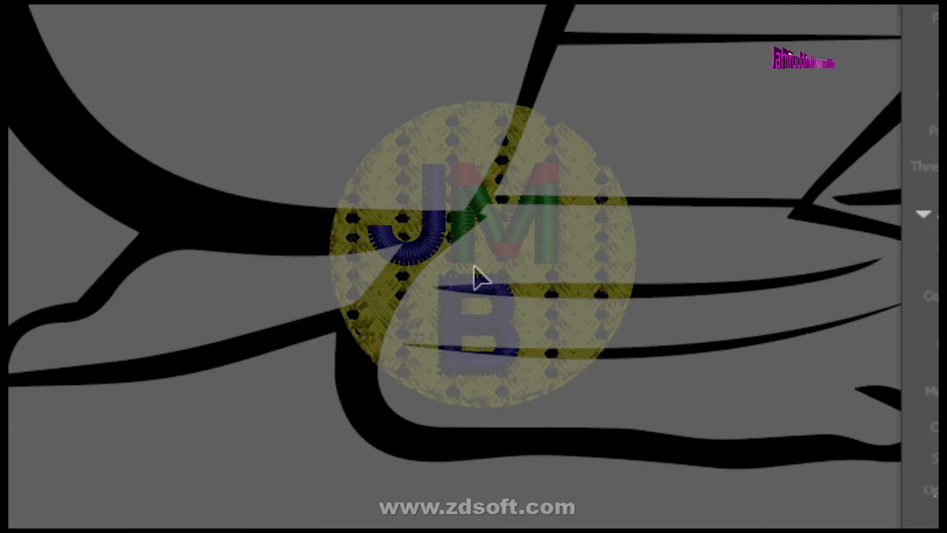
scroll(474, 271, "down", 2)
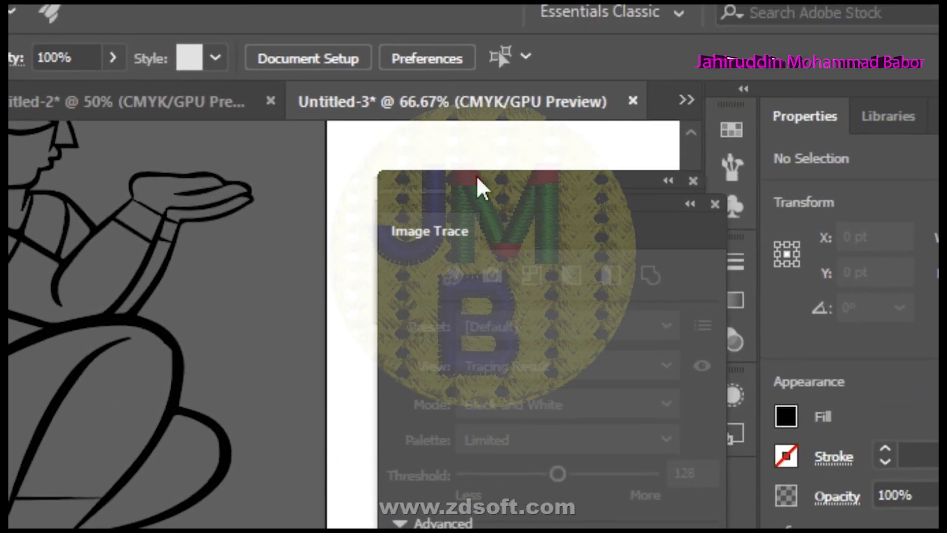
mouse_move(475, 177)
left_mouse_down()
mouse_move(484, 336)
mouse_move(263, 321)
mouse_move(245, 308)
mouse_move(291, 328)
left_mouse_up()
left_click_drag(489, 206, 471, 388)
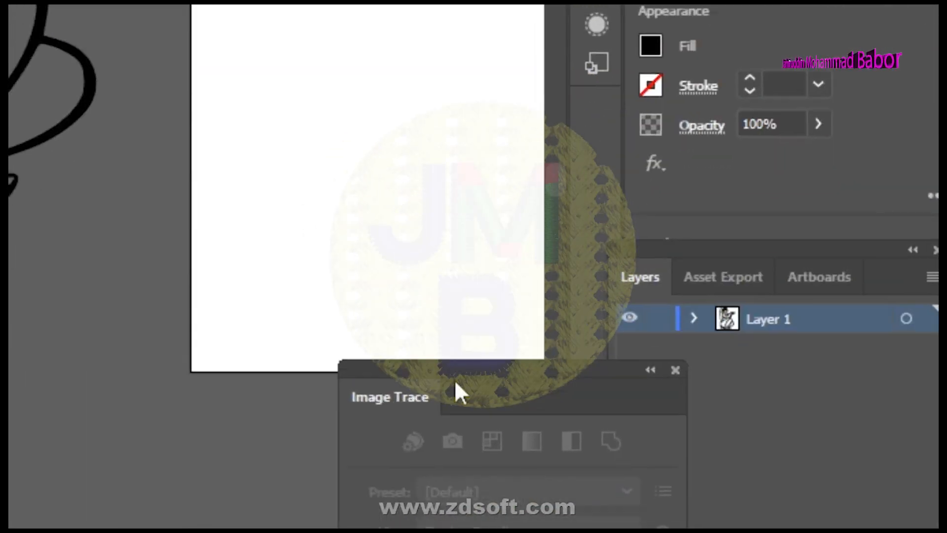
left_click_drag(532, 257, 535, 277)
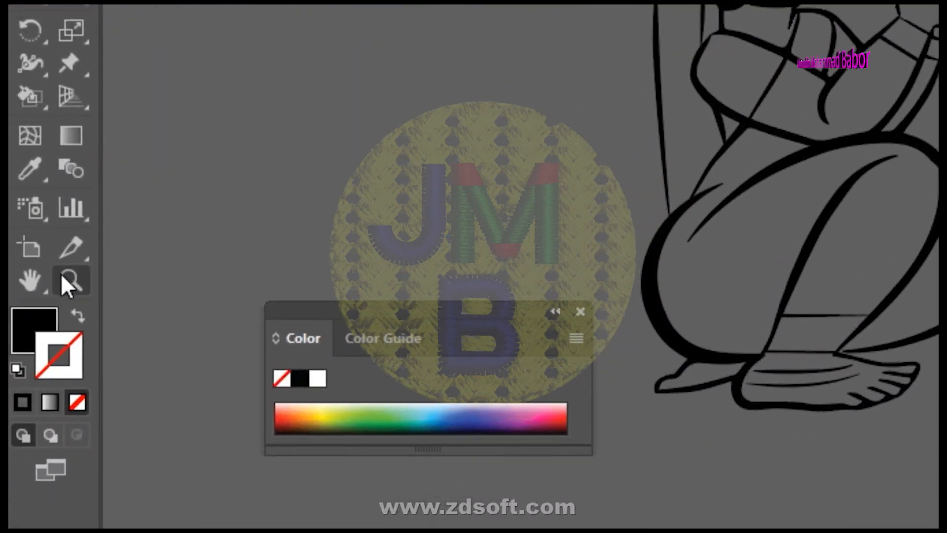
Examine the neck, shoulder and raised arm lines of the drawing up close for remaining gaps
left_click(67, 277)
left_click(878, 163)
left_click(654, 183)
left_click(451, 306)
left_click(563, 210)
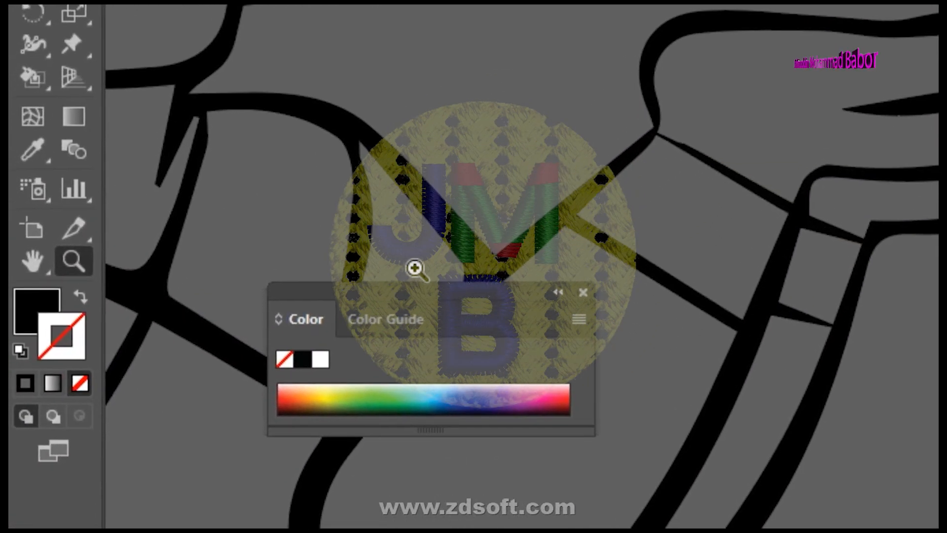
key("ctrl+minus")
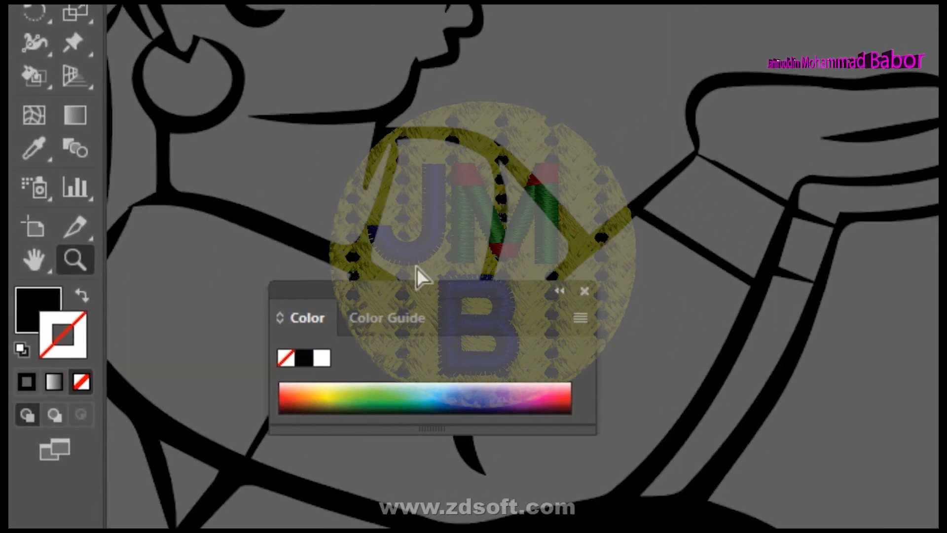
key("ctrl+minus")
key("ctrl+minus")
key("ctrl+minus")
key("ctrl+minus")
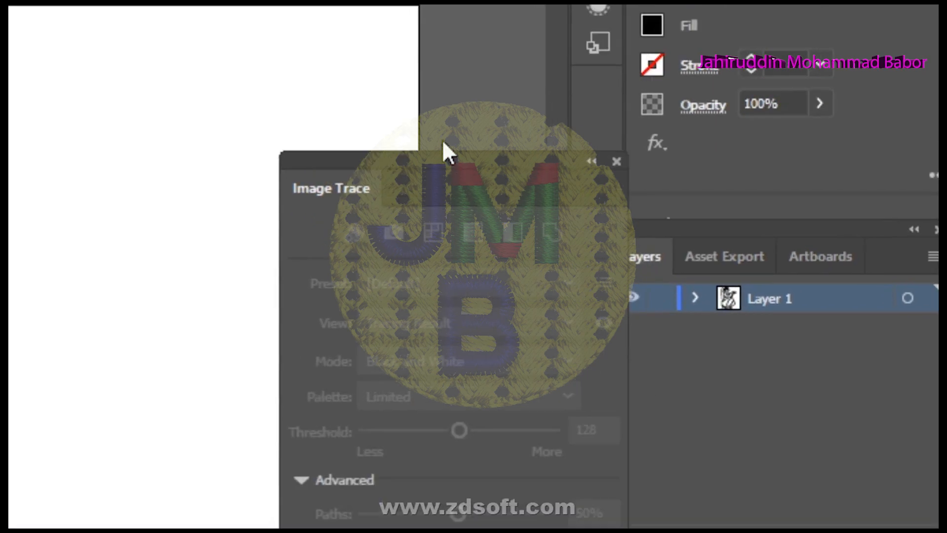
Reposition the Image Trace panel just below the Color panel, beside the drawing
mouse_move(442, 139)
left_mouse_down()
mouse_move(370, 17)
mouse_move(354, 23)
left_mouse_up()
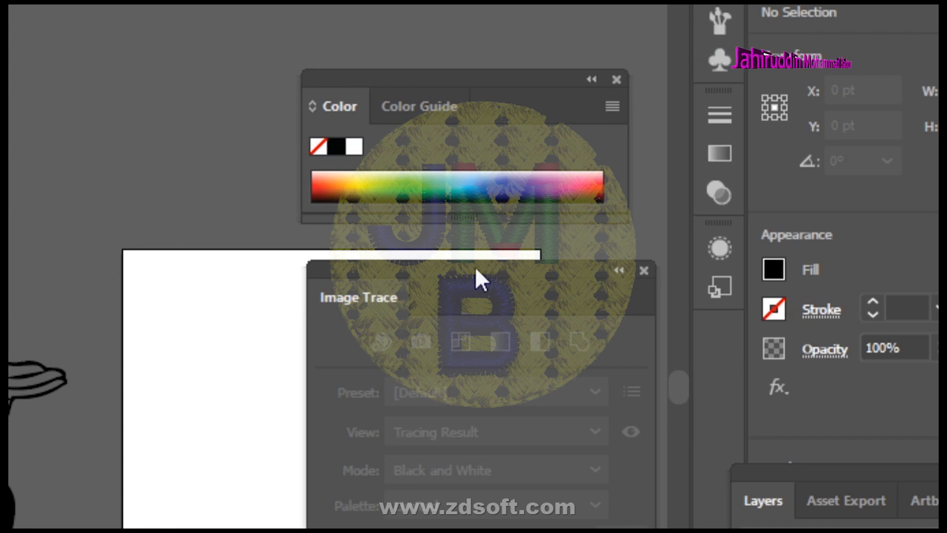
key("z")
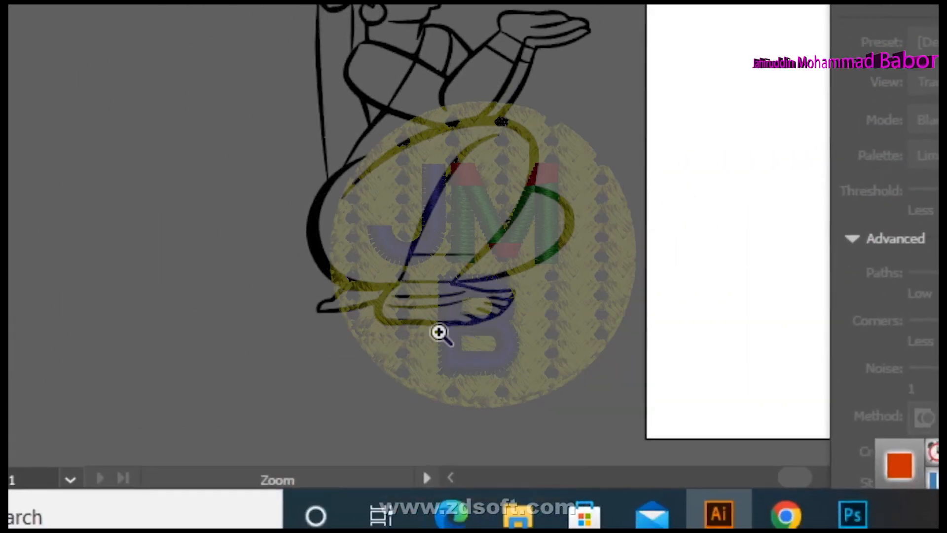
Extend both ends of the lower curved line on the foot to the heel outline and the top edge near the toes
left_click(439, 332)
left_click(486, 234)
left_click(434, 261)
left_click(405, 291)
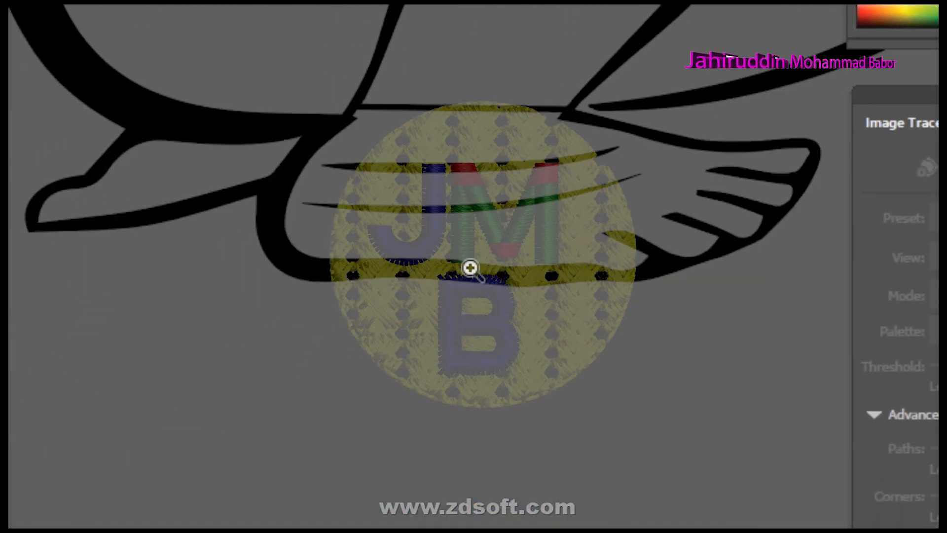
left_click(33, 142)
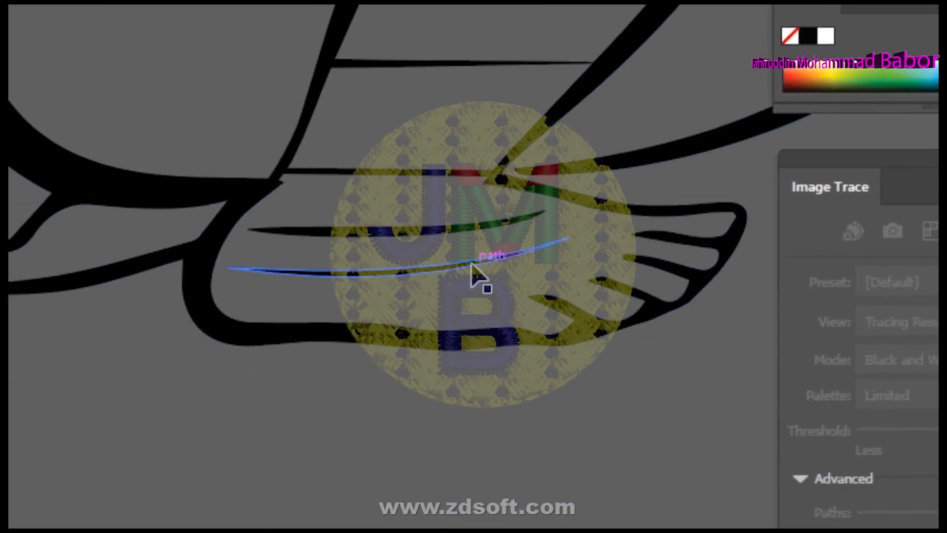
left_click(471, 264)
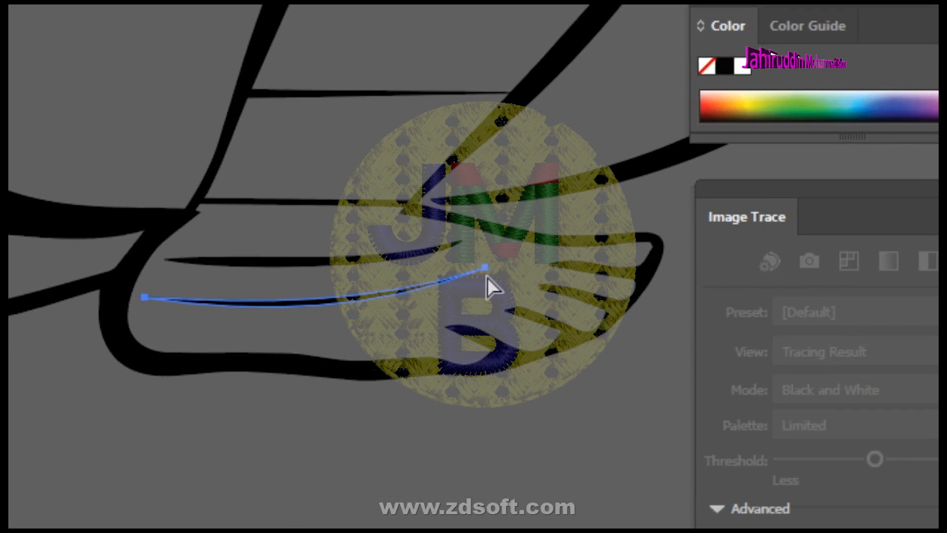
left_click_drag(793, 464, 814, 456)
left_click_drag(491, 260, 532, 244)
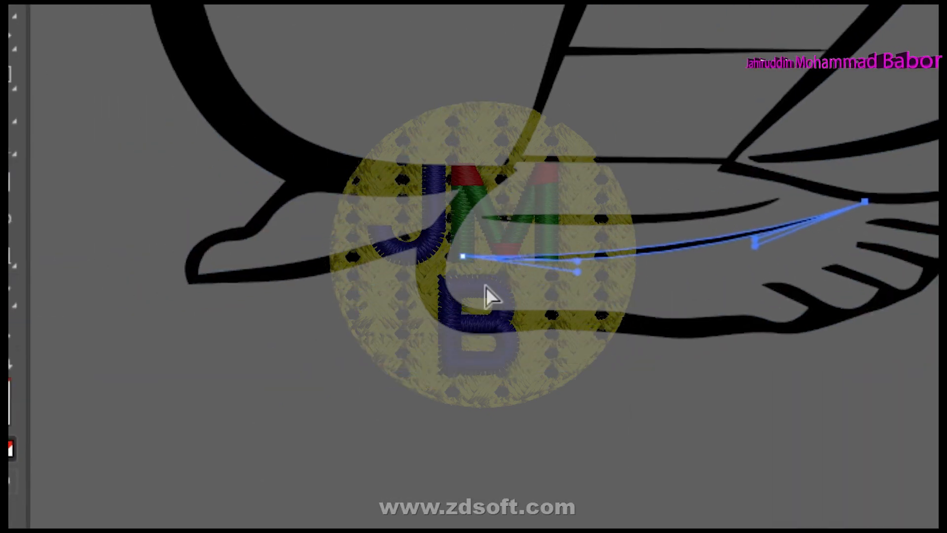
left_click(128, 297)
left_click_drag(467, 249, 462, 252)
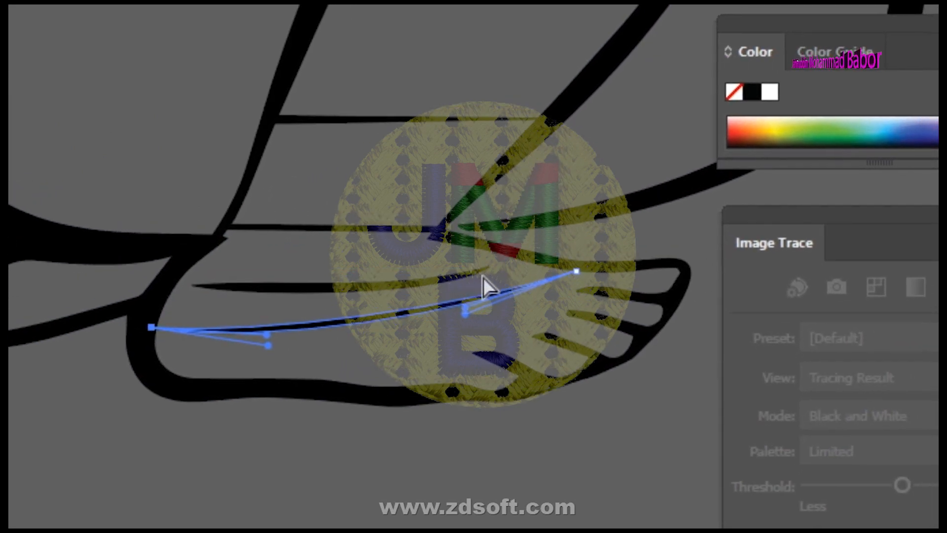
Extend both ends of the upper curved line on the foot until they meet the foot's top edge and the heel outline
left_click(649, 247)
left_click_drag(476, 262, 514, 251)
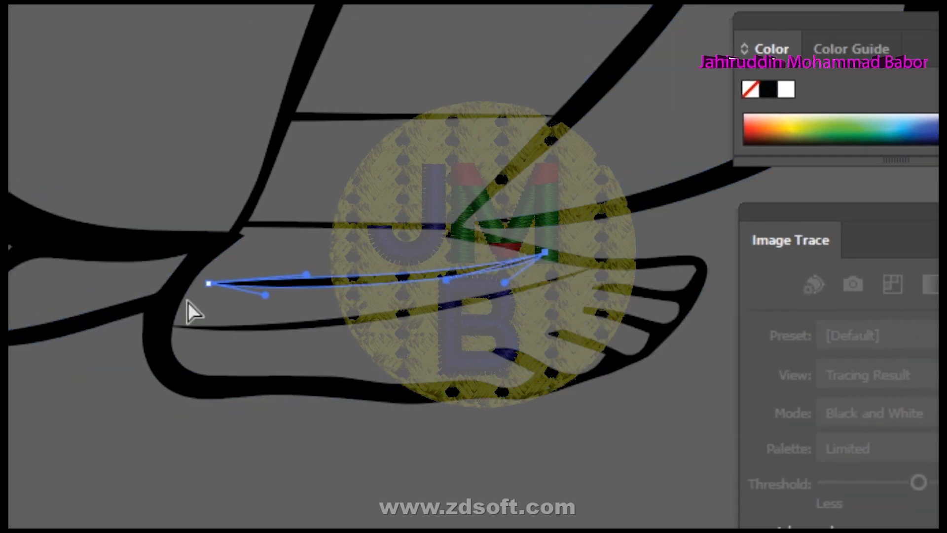
left_click_drag(476, 266, 468, 269)
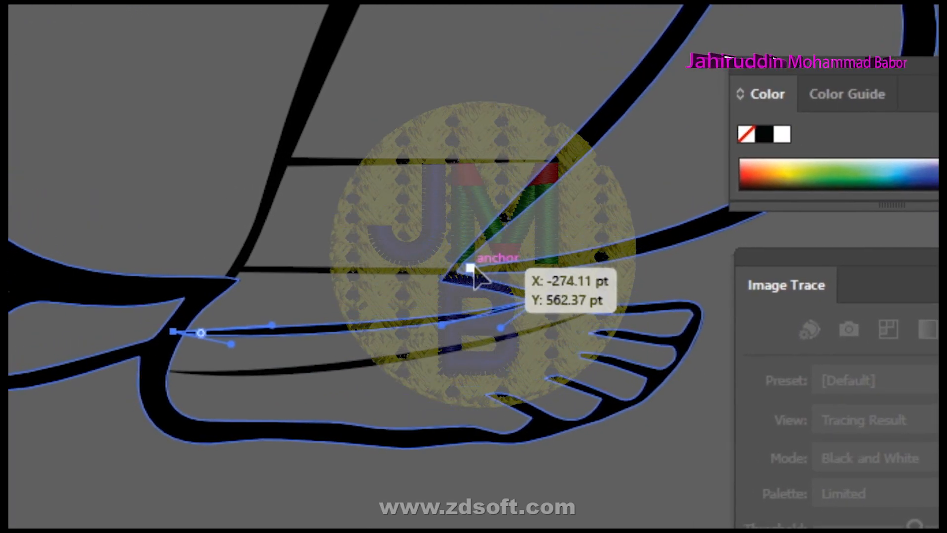
Pull the anchor points at the calf curve's pointed end into the corner where the leg stroke meets the foot
left_click(501, 148)
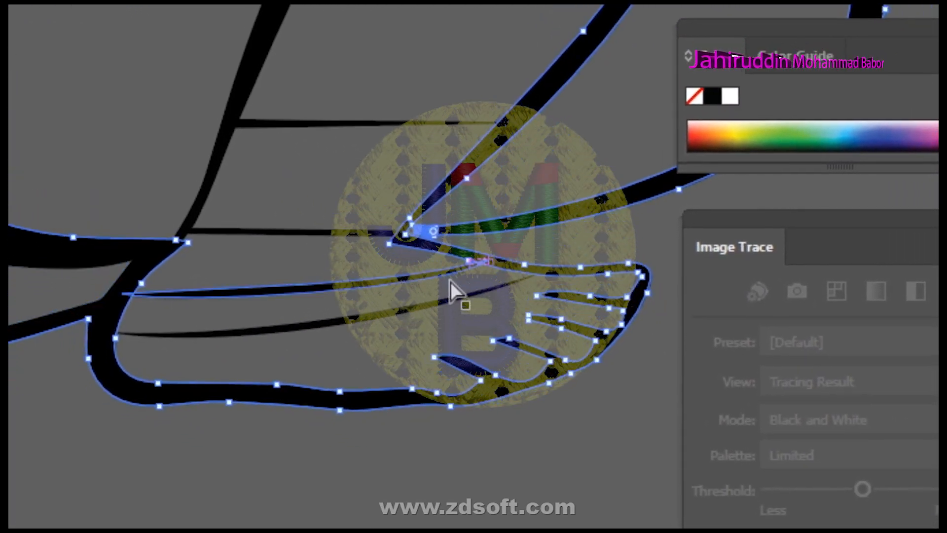
left_click(39, 269)
left_click(494, 254)
left_click(431, 321)
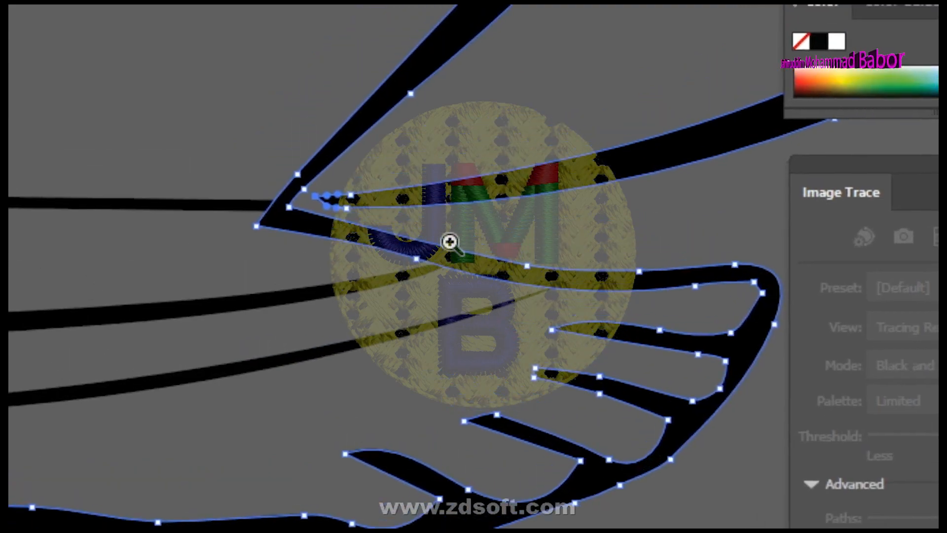
left_click(450, 242)
left_click(74, 143)
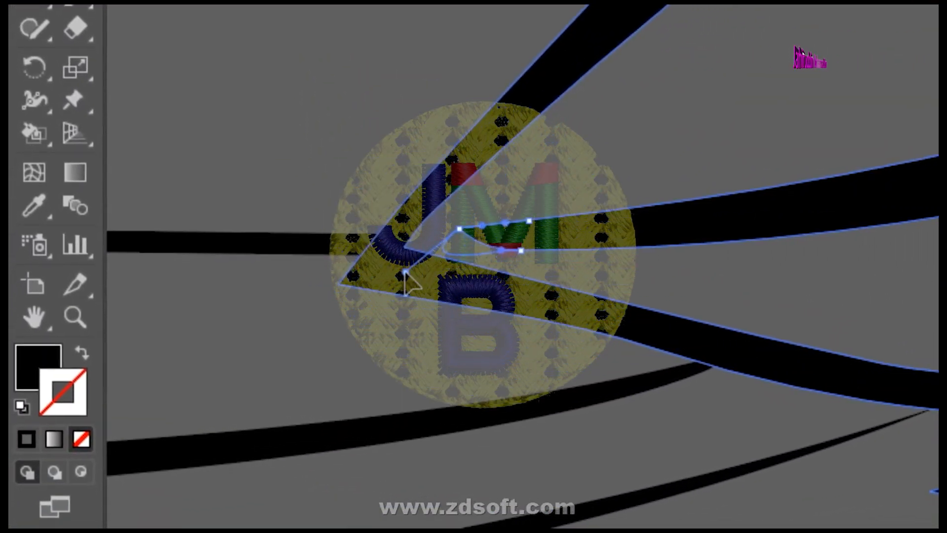
left_click_drag(419, 274, 387, 270)
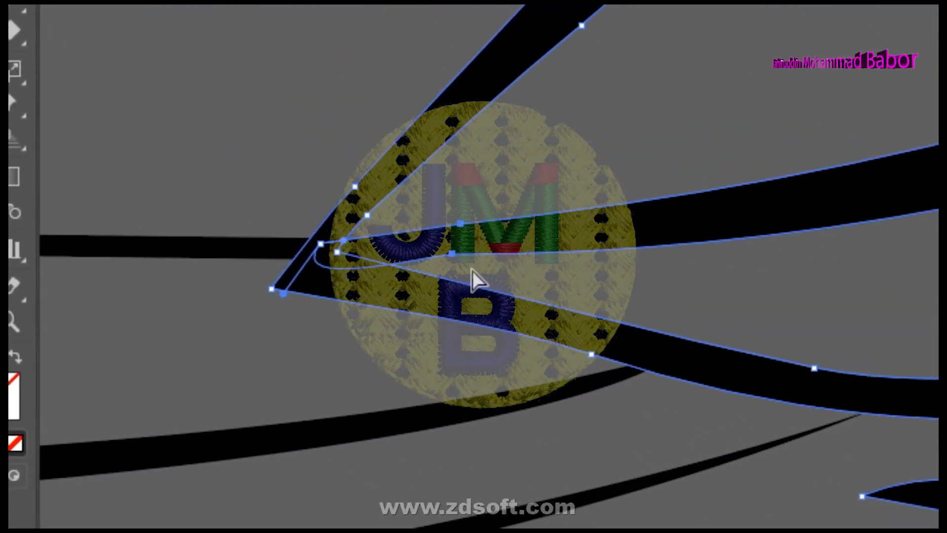
left_click(428, 218)
left_click_drag(472, 265, 466, 274)
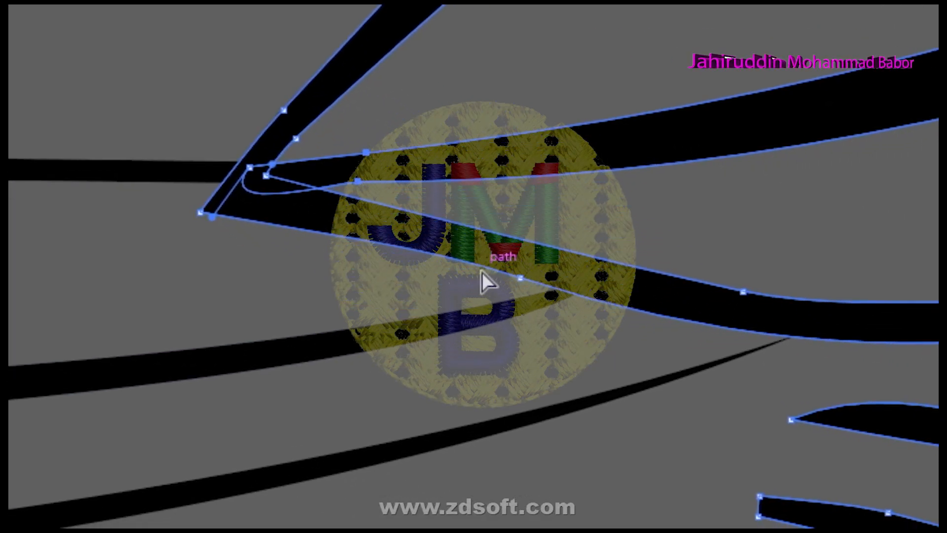
Deselect the drawing and clear away the floating Color and Image Trace panels
key("ctrl+minus")
key("ctrl+minus")
key("ctrl+minus")
key("ctrl+minus")
key("ctrl+minus")
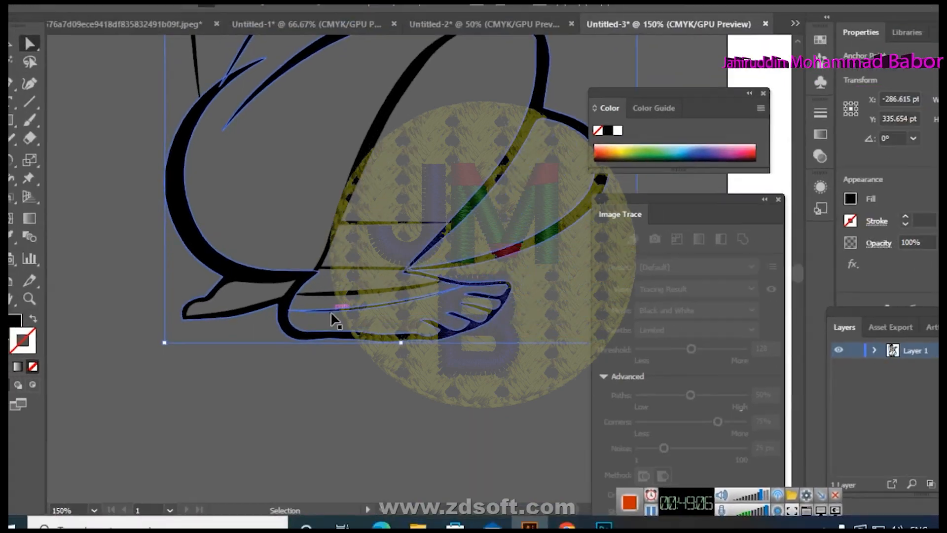
key("ctrl+minus")
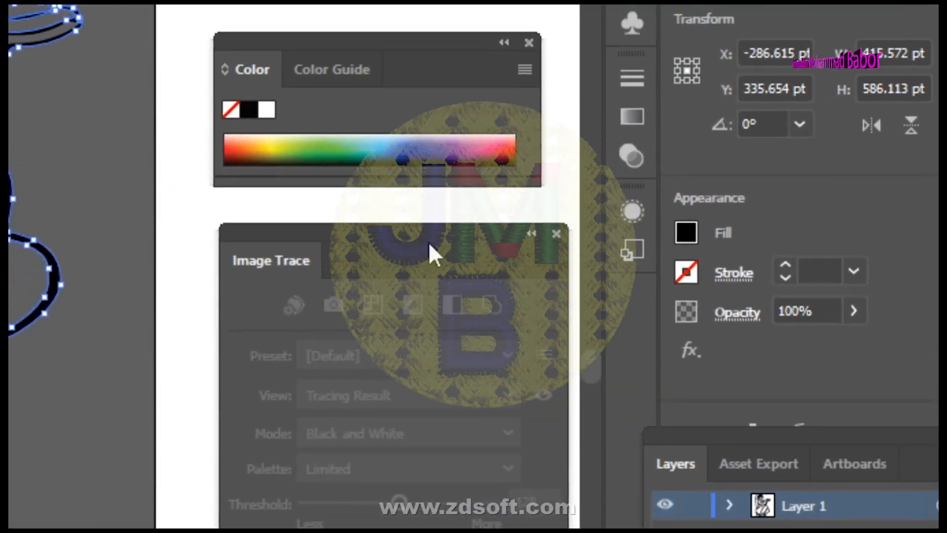
left_click_drag(424, 246, 114, 497)
left_click(26, 143)
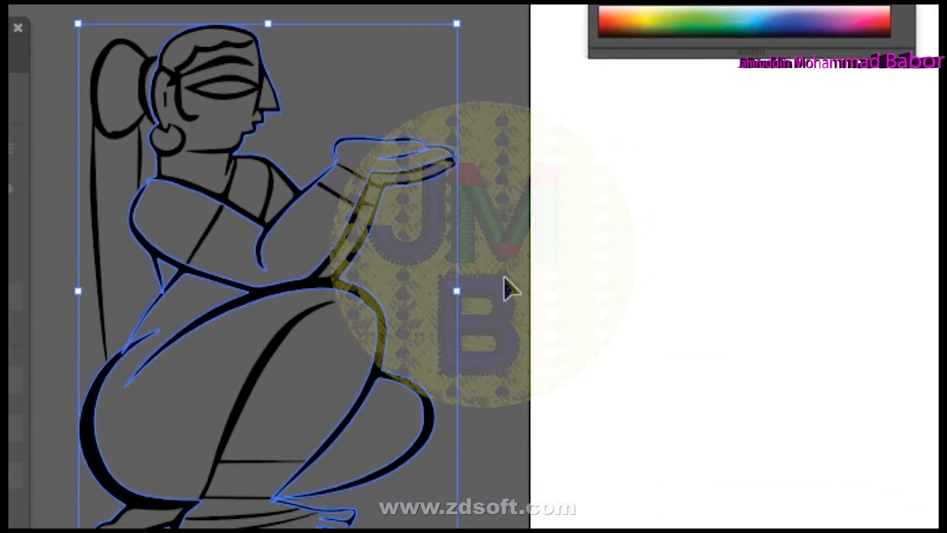
left_click(504, 279)
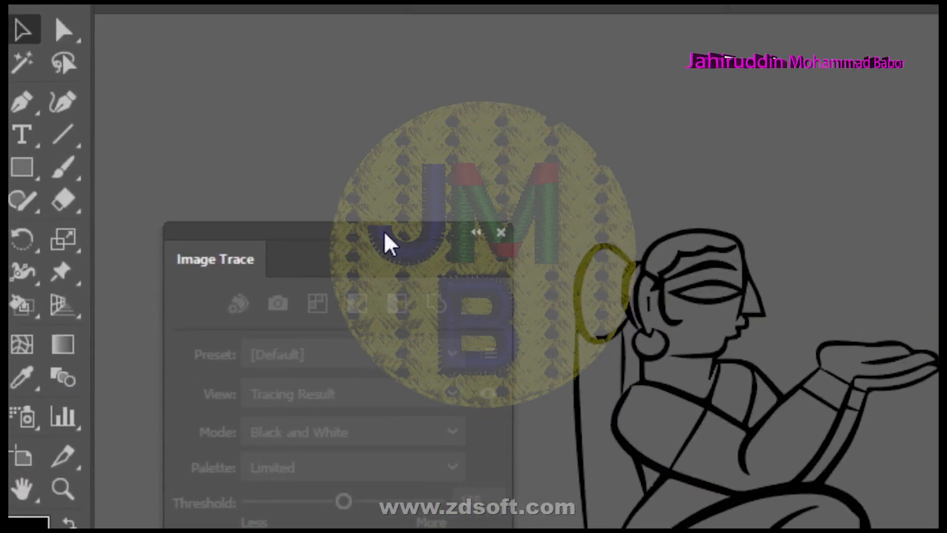
left_click_drag(385, 231, 397, 224)
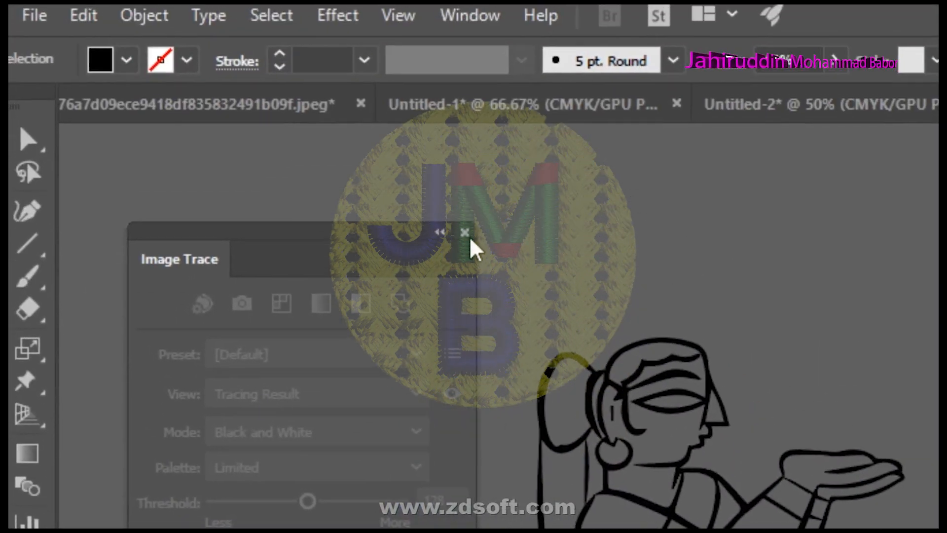
Move the open upper end of the hip outline onto the thigh stroke to close the gap between them
left_click(513, 242)
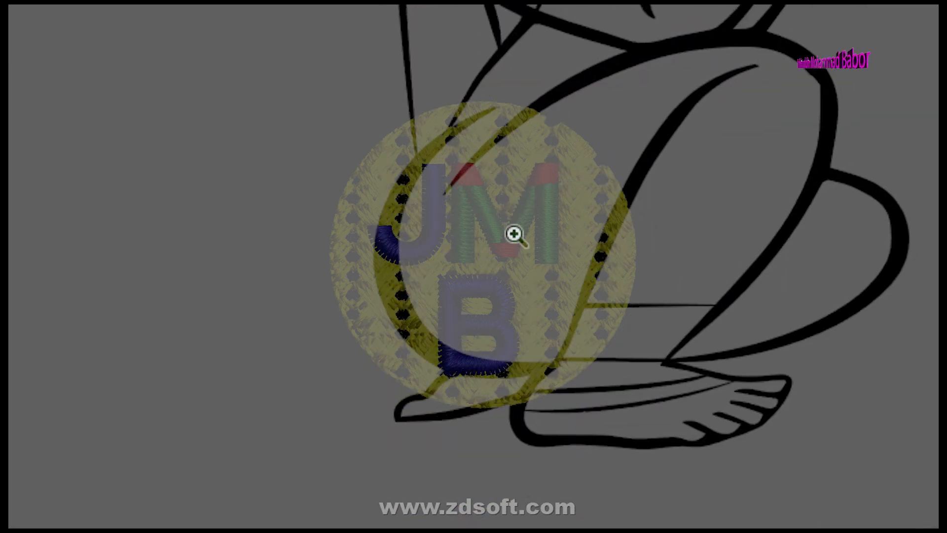
left_click_drag(494, 270, 49, 444)
left_click(66, 136)
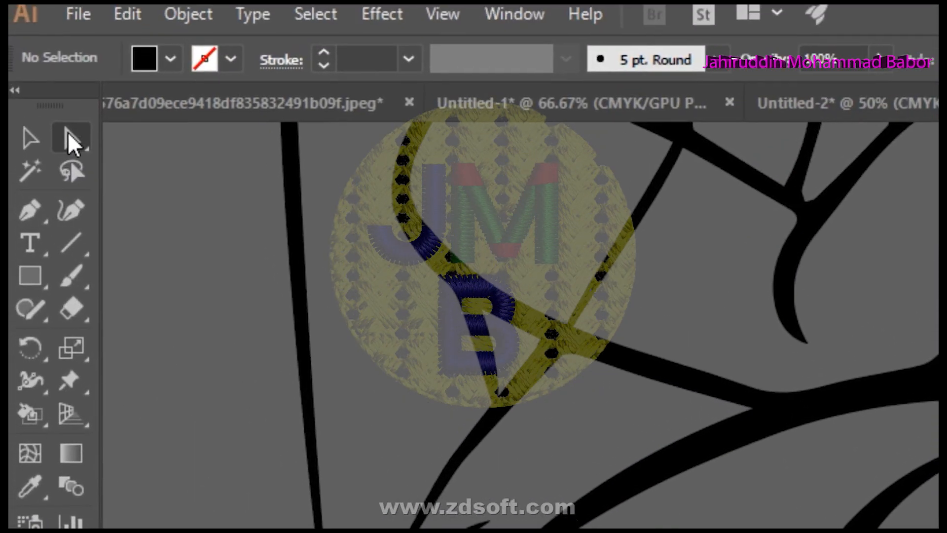
left_click(486, 287)
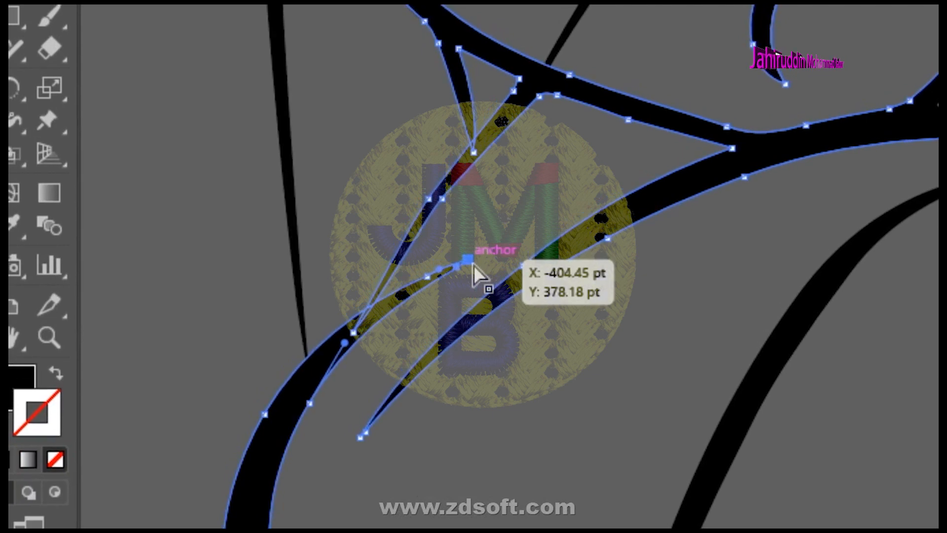
left_click_drag(486, 287, 556, 282)
left_click_drag(487, 265, 486, 266)
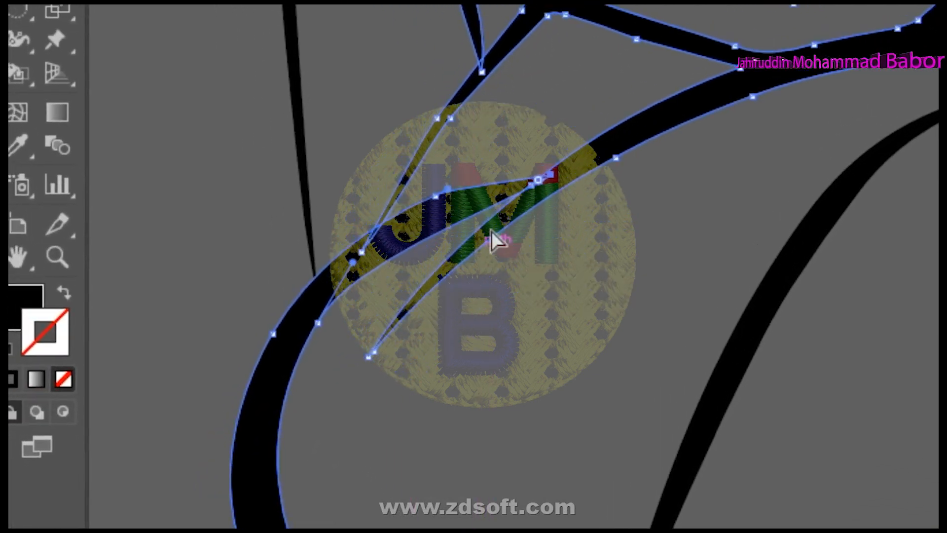
left_click(538, 383)
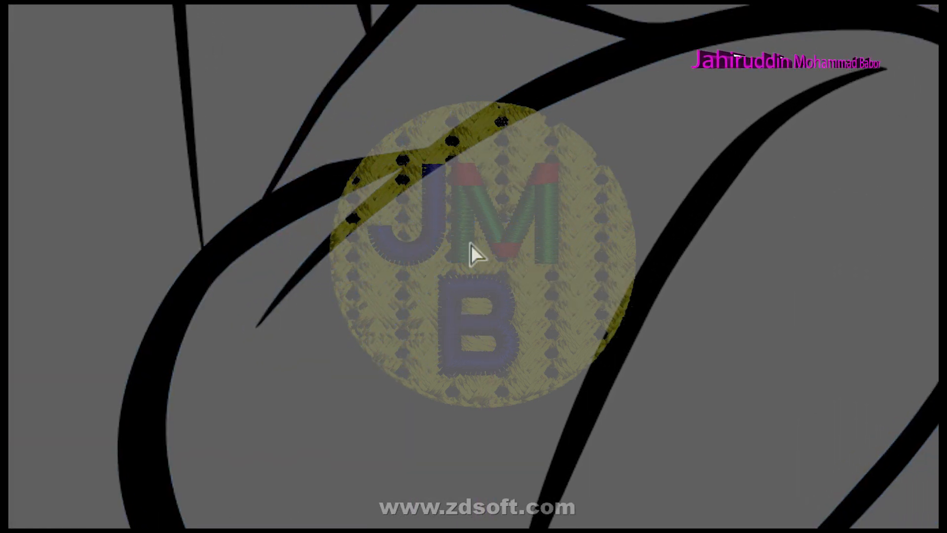
Reposition the hip outline's upper anchor point along the new join so the stroke runs evenly into the thigh line
left_click(386, 296)
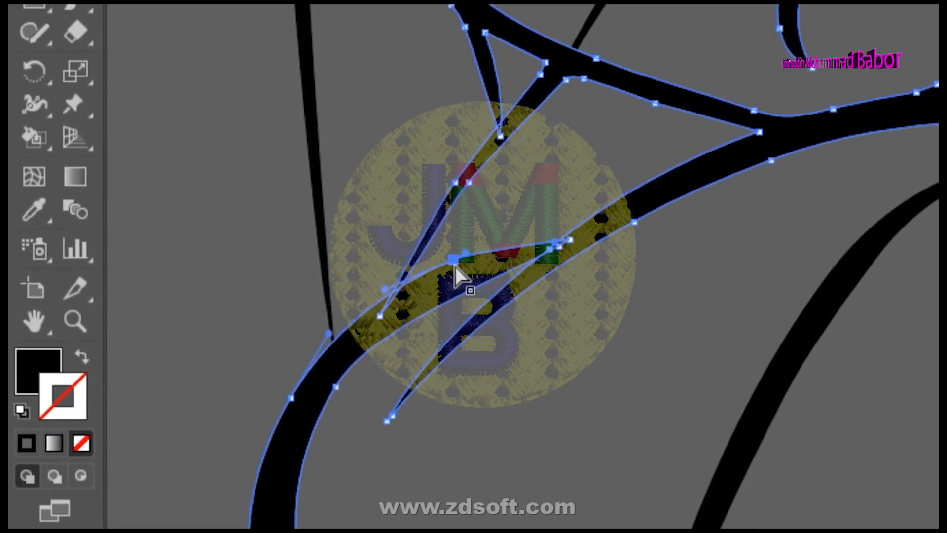
left_click_drag(475, 261, 579, 230)
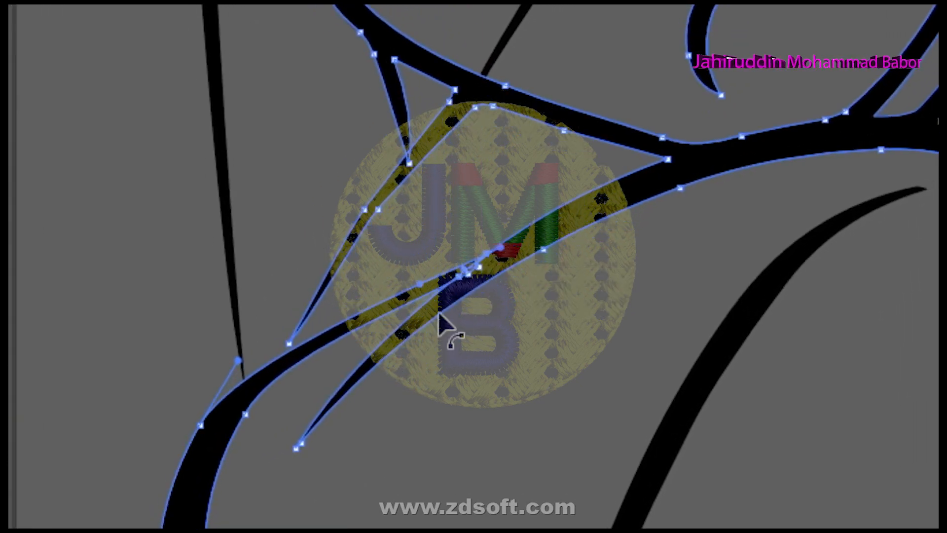
left_click(456, 232)
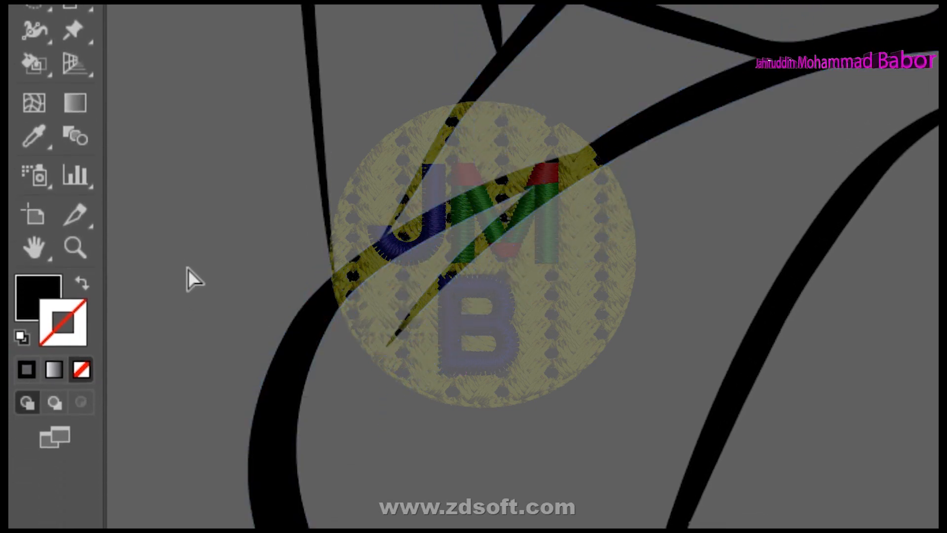
Select the entire figure and move it onto the white artboard
left_click(75, 247)
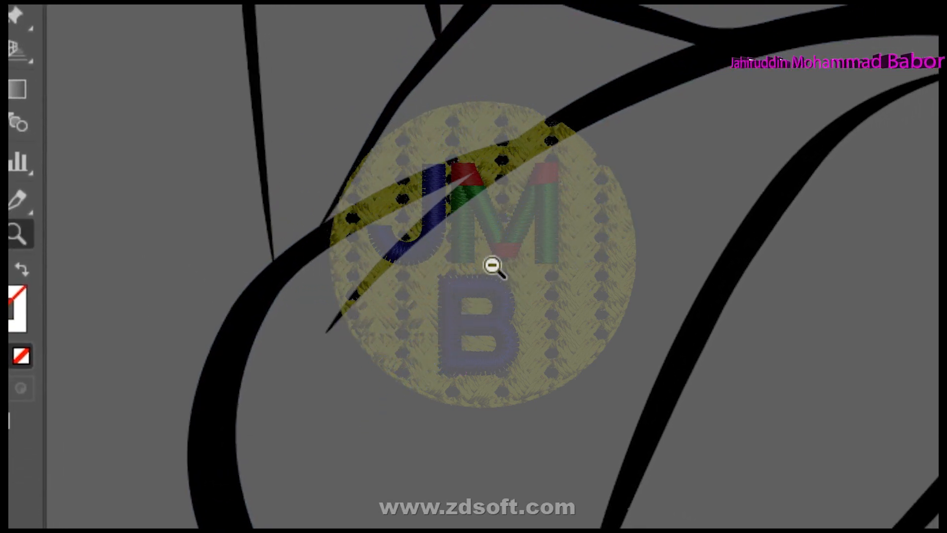
left_click(497, 265, "alt")
left_click(623, 237, "alt")
left_click(622, 237, "alt")
left_click(506, 295, "alt")
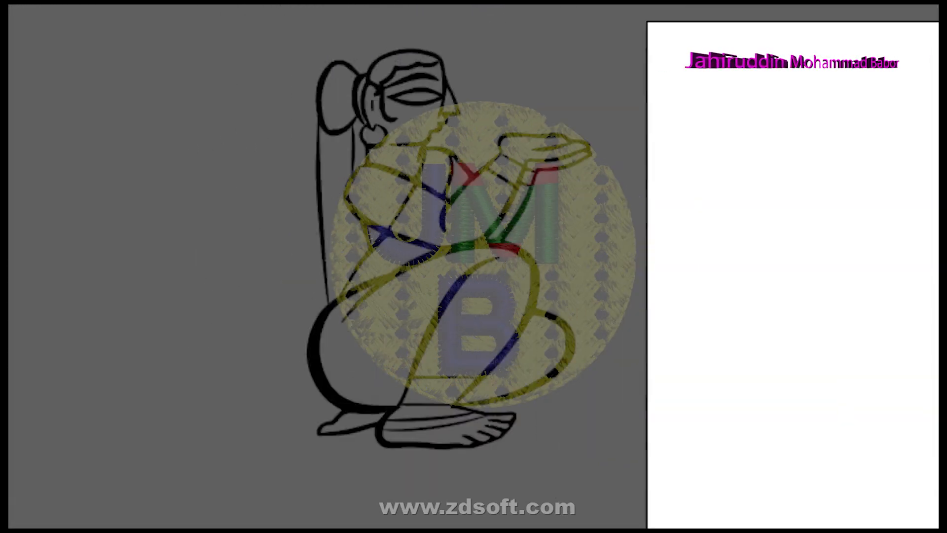
left_click(34, 138)
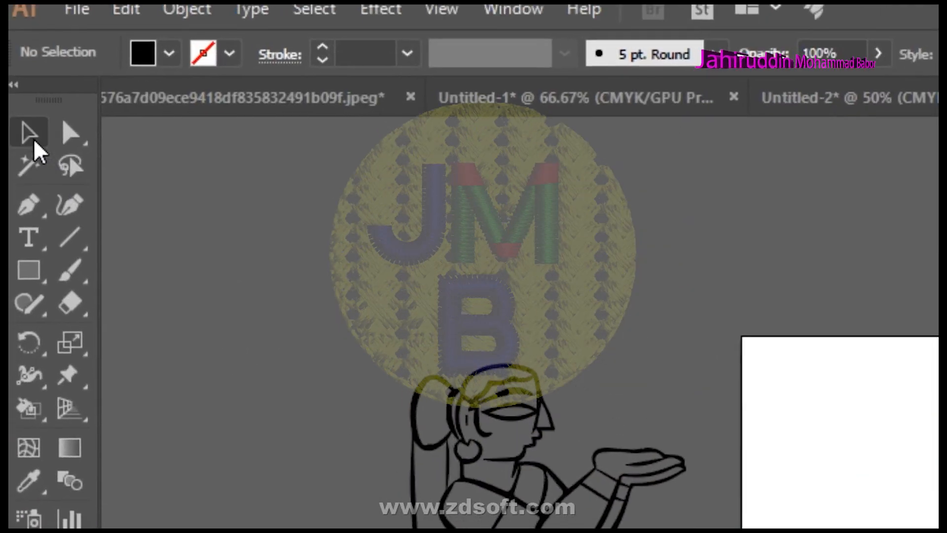
left_click_drag(267, 22, 612, 458)
mouse_move(459, 250)
left_mouse_down()
mouse_move(541, 271)
mouse_move(312, 236)
left_mouse_up()
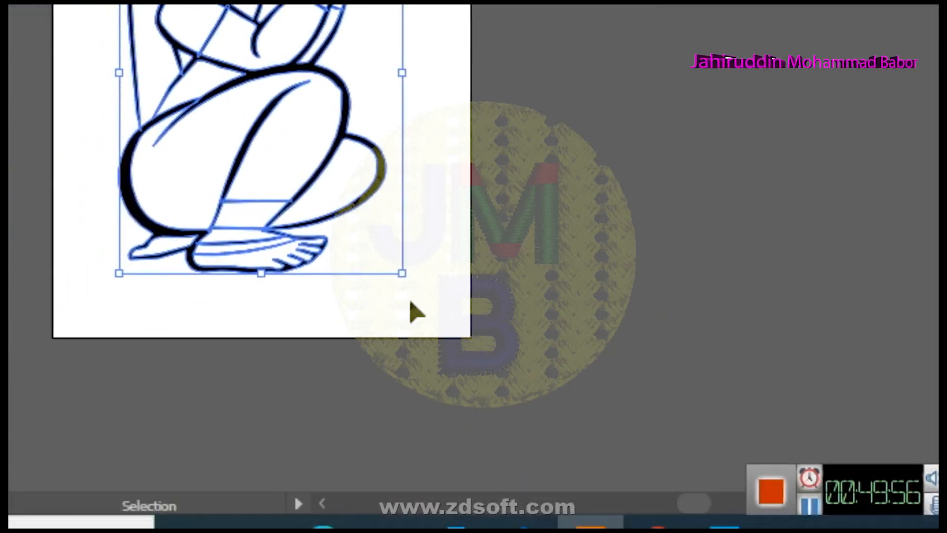
Enlarge the figure proportionally so it nearly fills the artboard, and deselect it
left_click_drag(355, 438, 380, 480)
left_click_drag(478, 276, 474, 273)
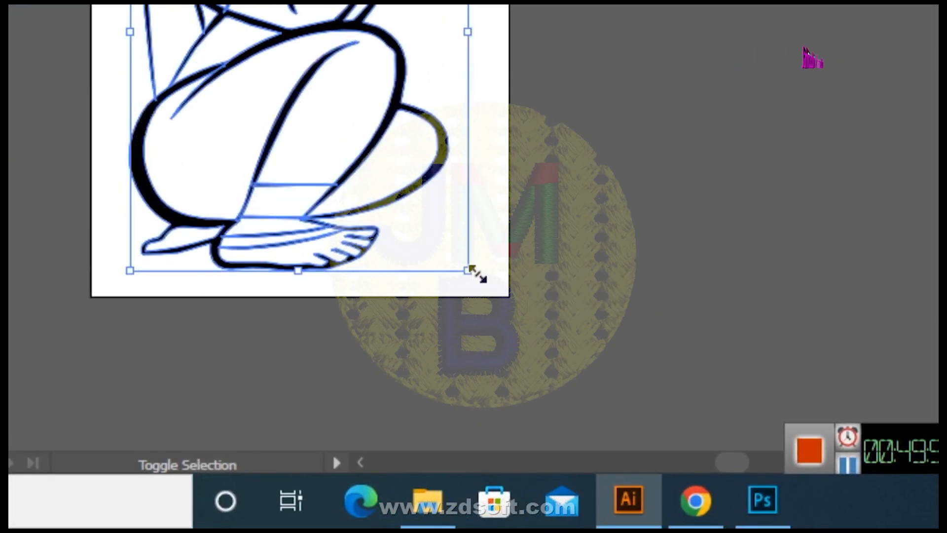
left_click(474, 273)
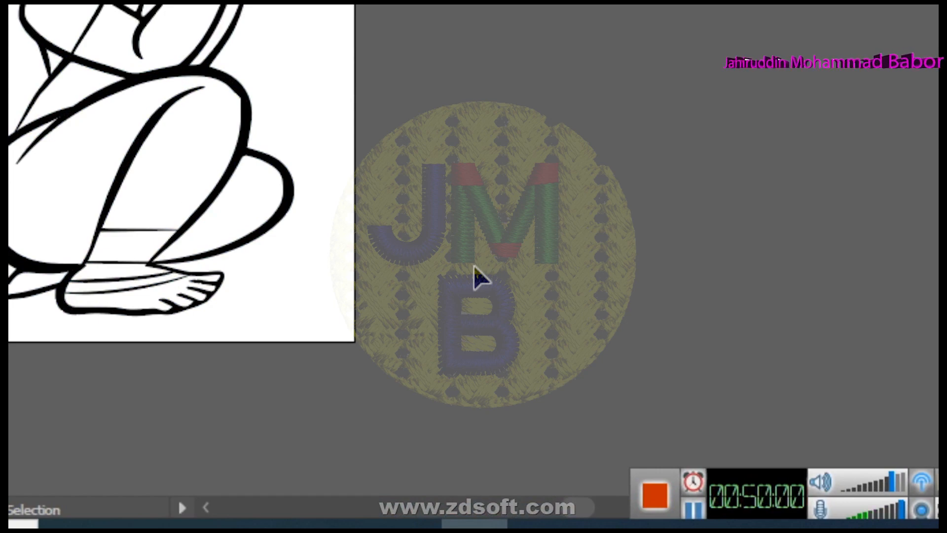
Expand all objects of the drawing and select the whole figure again
mouse_move(315, 133)
left_mouse_down()
mouse_move(579, 441)
mouse_move(522, 368)
mouse_move(477, 344)
left_mouse_up()
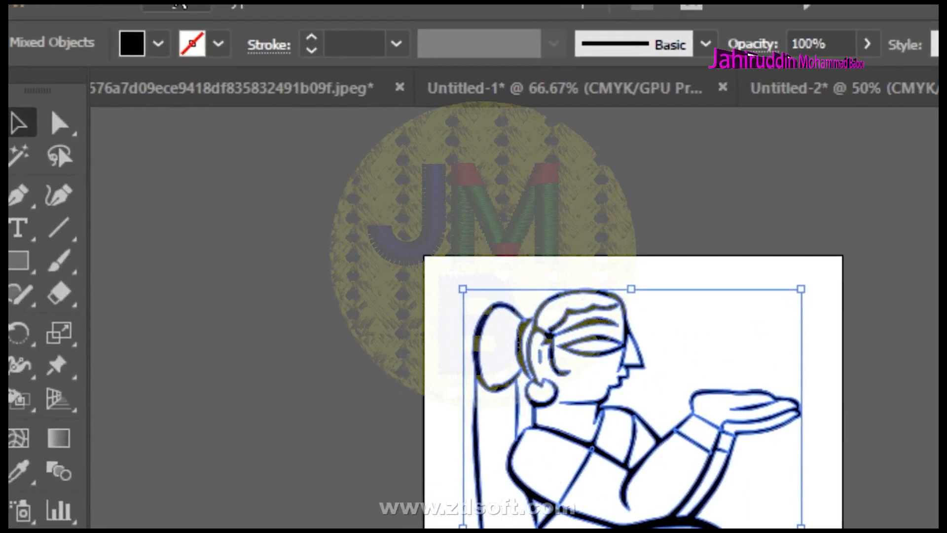
left_click(179, 5)
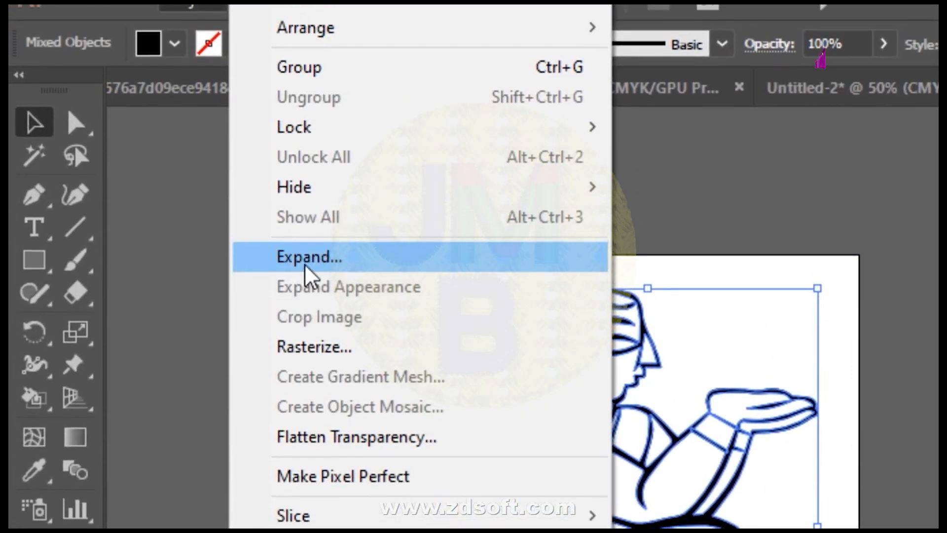
left_click(304, 260)
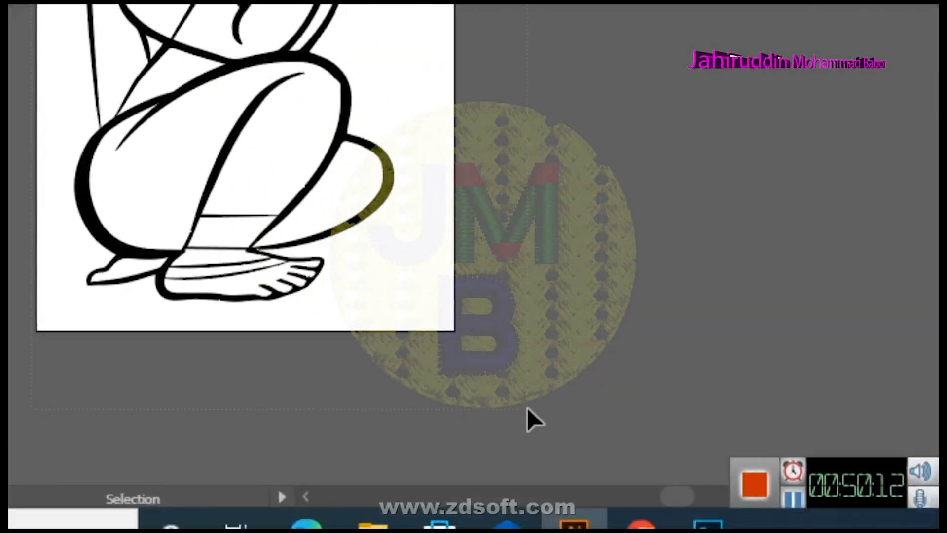
key("ctrl+a")
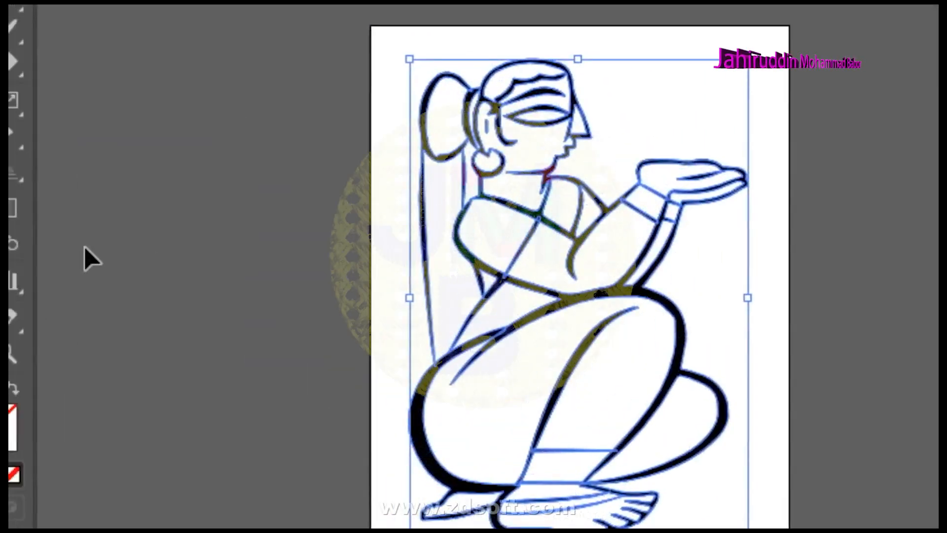
Detach the Shape Builder and Live Paint tool group as a floating panel and place it beside the artboard
left_click(41, 260)
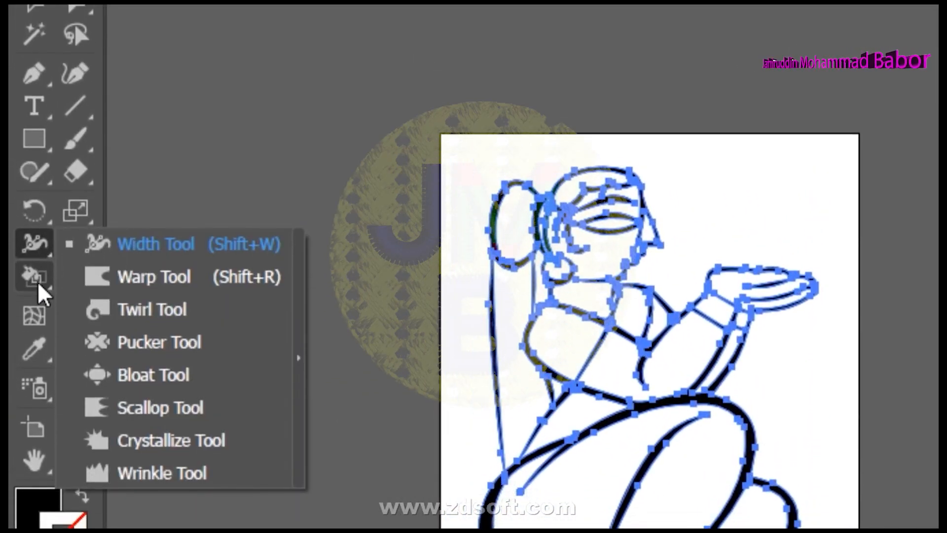
left_click(38, 295)
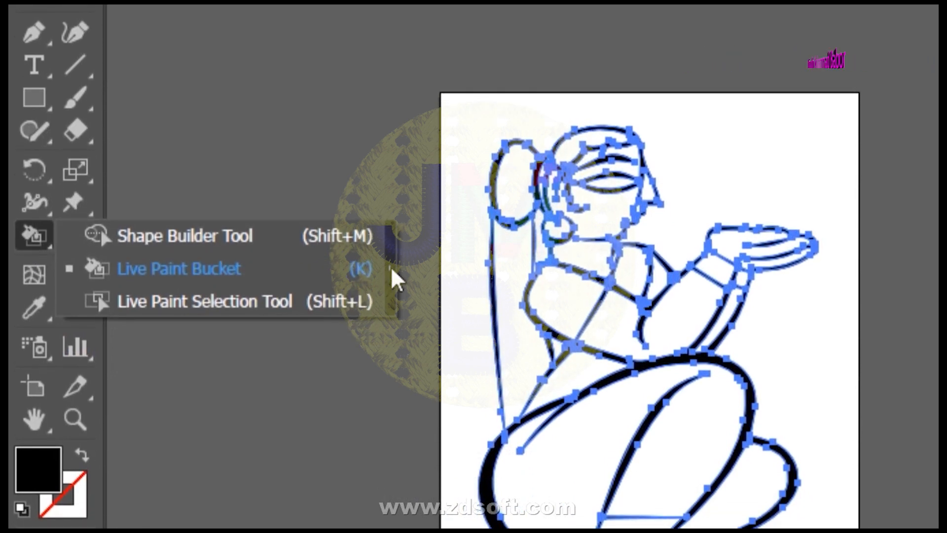
left_click(394, 272)
mouse_move(127, 258)
left_mouse_down()
mouse_move(254, 119)
mouse_move(227, 13)
left_mouse_up()
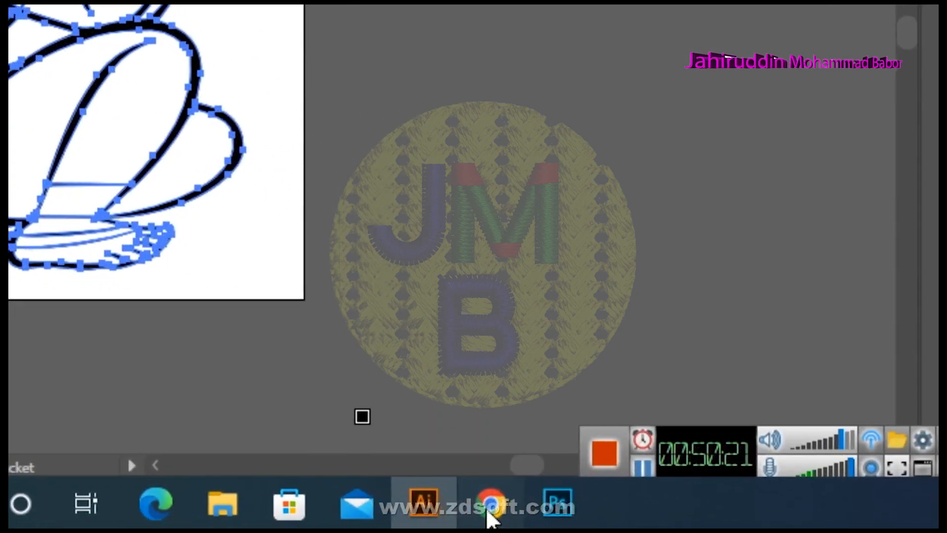
Switch to Chrome and examine the coloring of the illustrated Sahaj Path book covers in the sahajpath image results
left_click(492, 505)
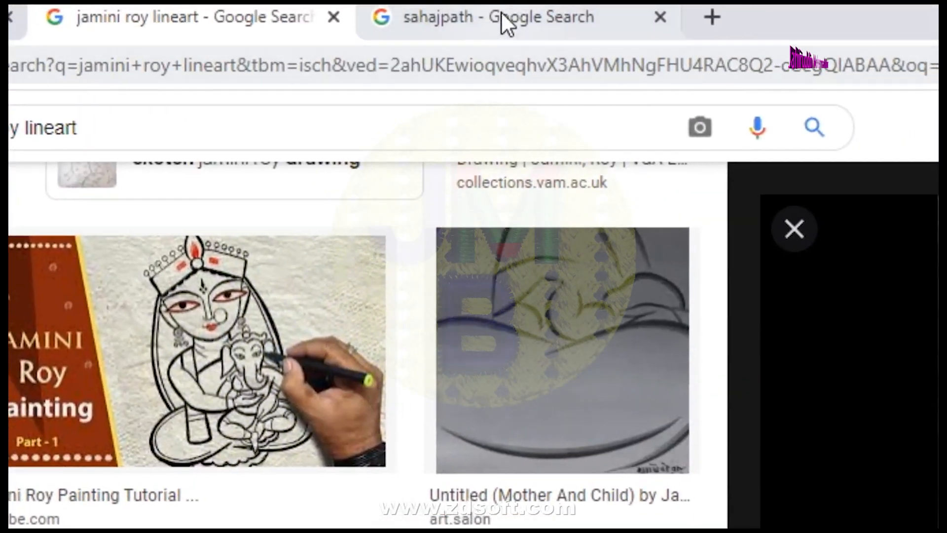
left_click(501, 17)
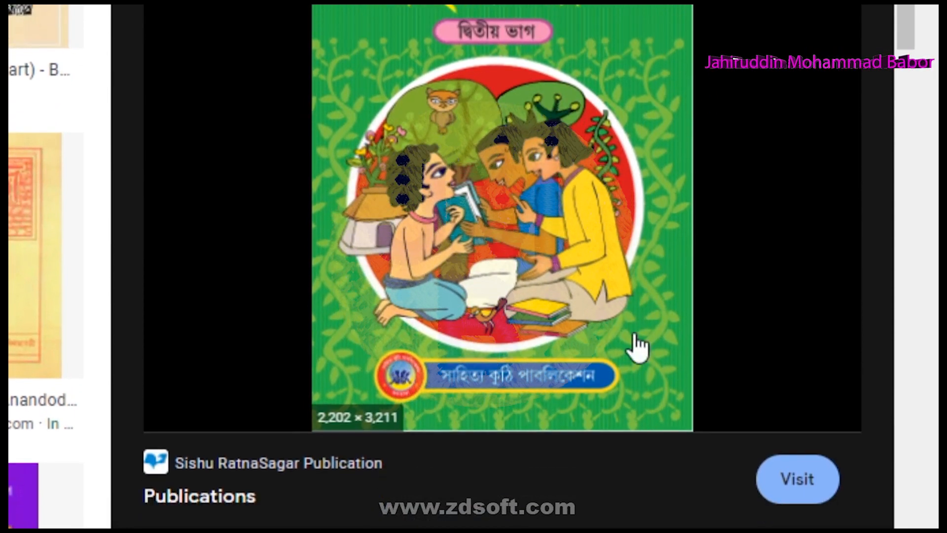
scroll(512, 244, "down", 3)
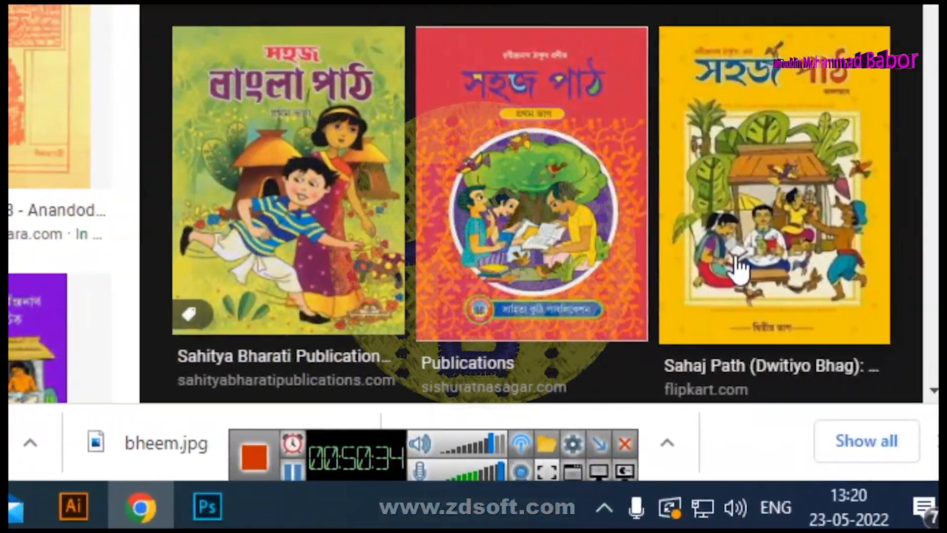
left_click(760, 217)
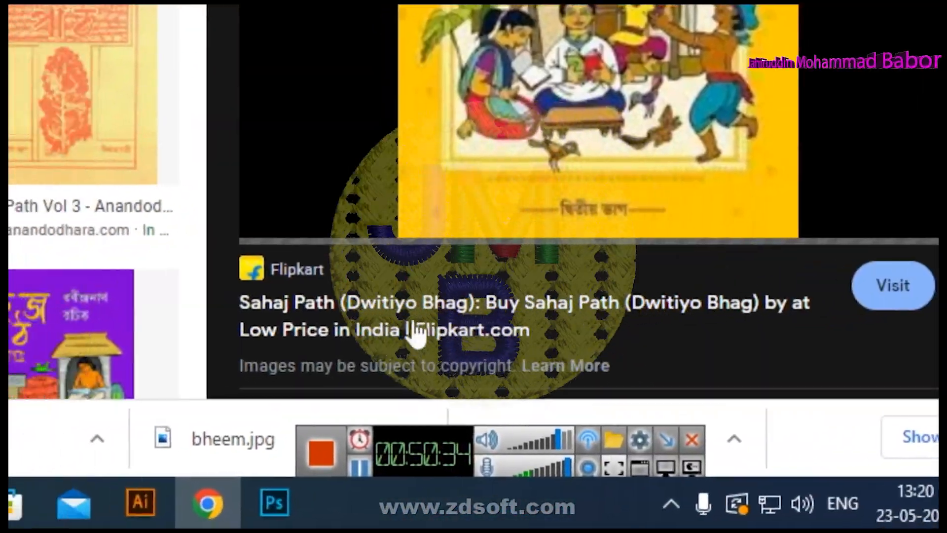
scroll(825, 333, "down", 3)
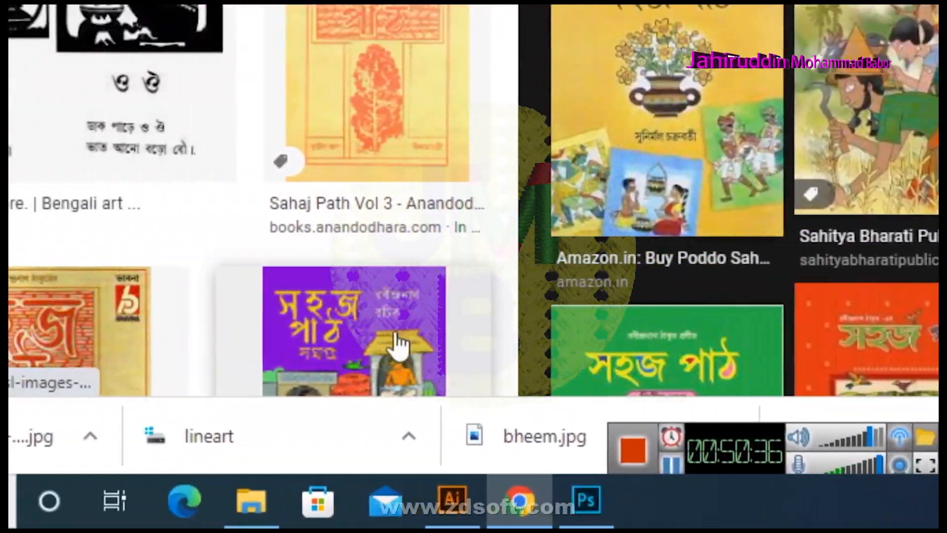
left_click(277, 345)
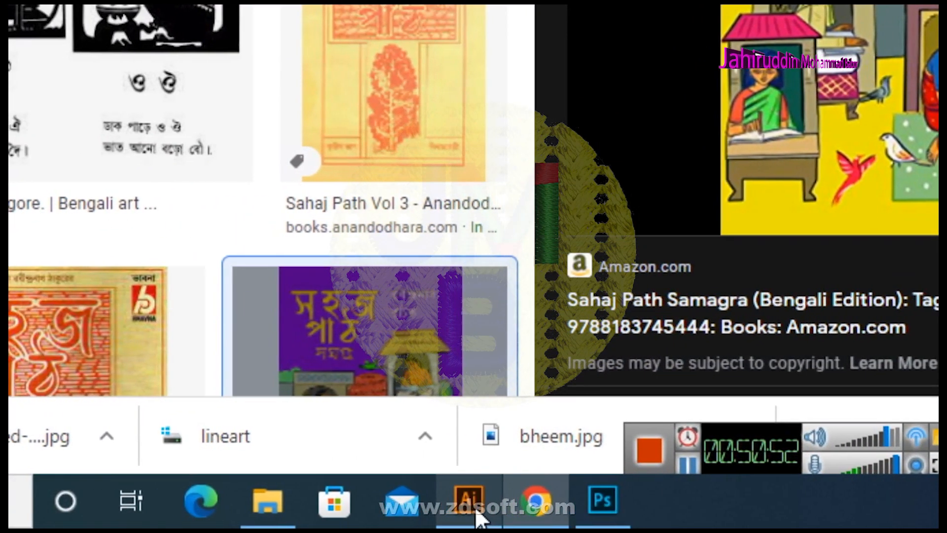
Return to Illustrator, reselect the whole figure and activate the Live Paint Bucket
left_click(476, 511)
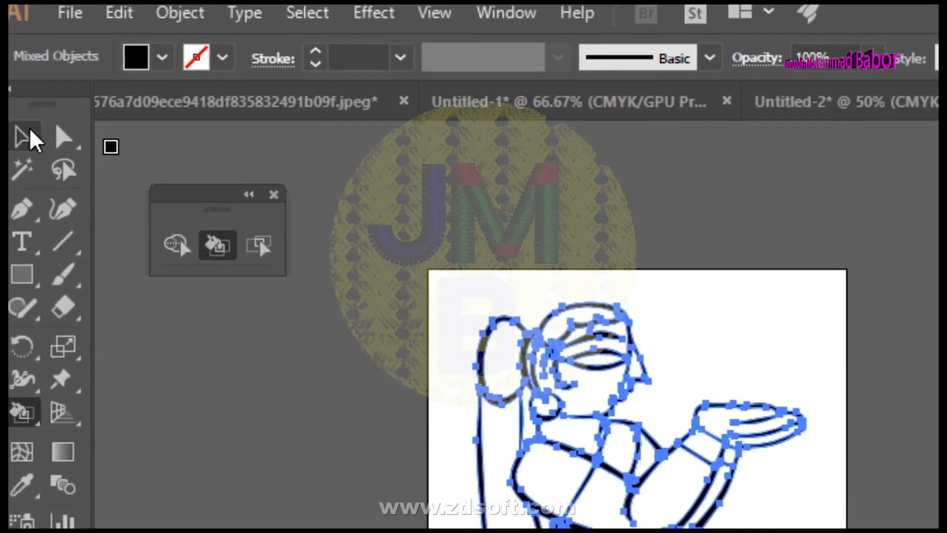
left_click(30, 136)
left_click(191, 344)
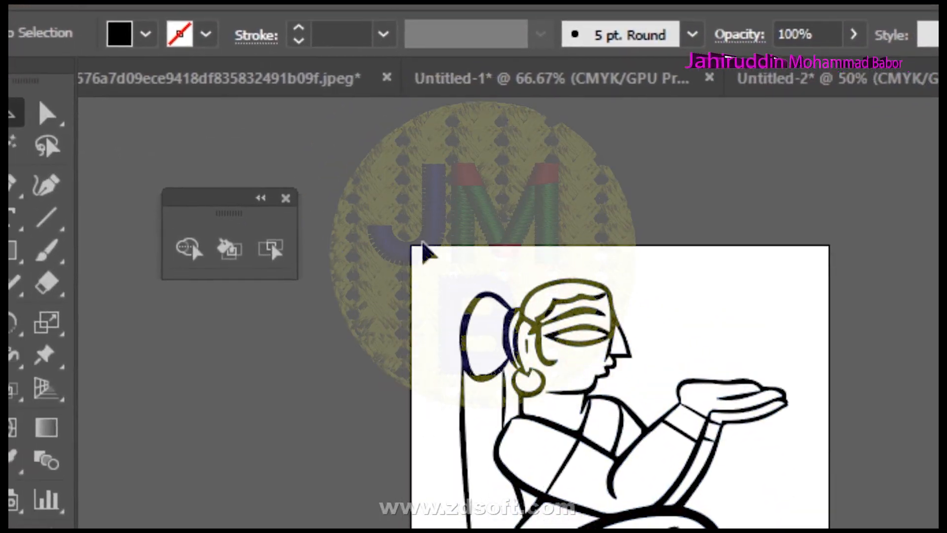
left_click_drag(422, 242, 640, 452)
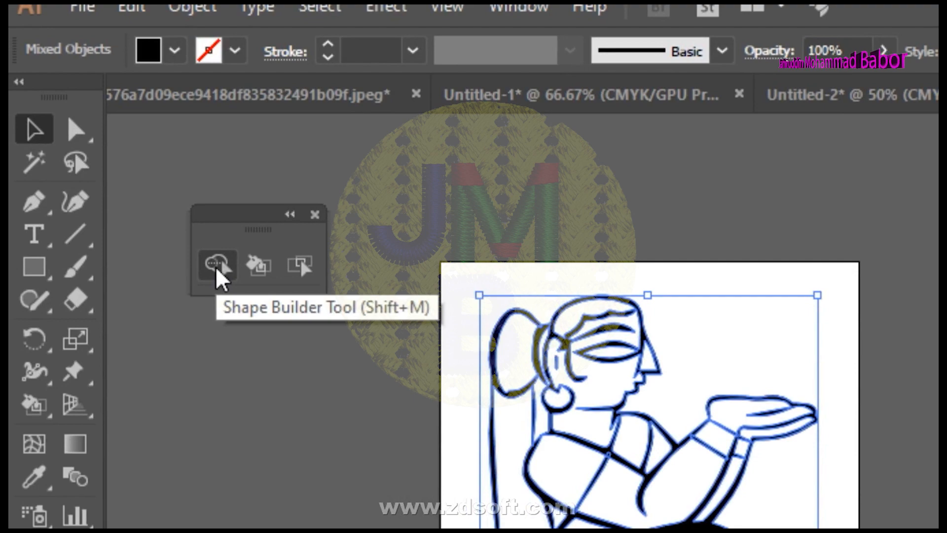
left_click(215, 266)
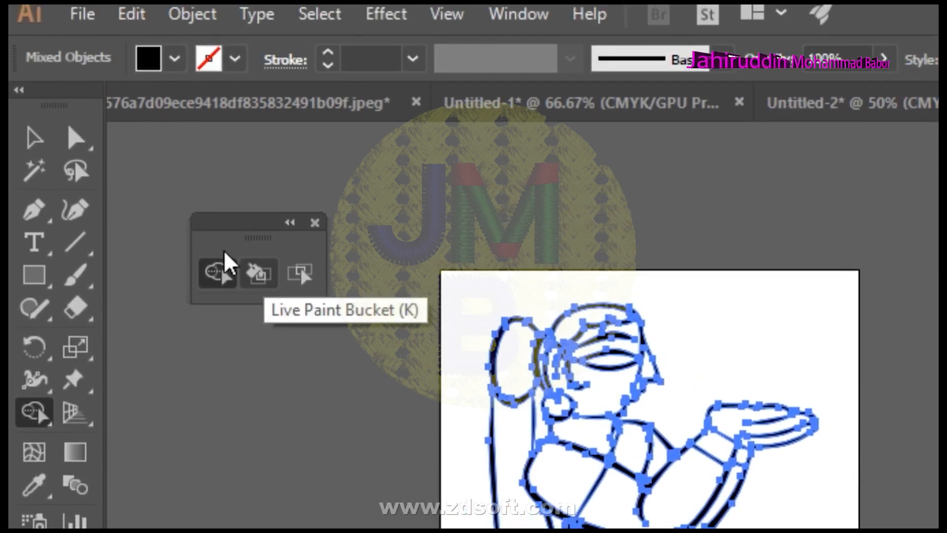
left_click(256, 276)
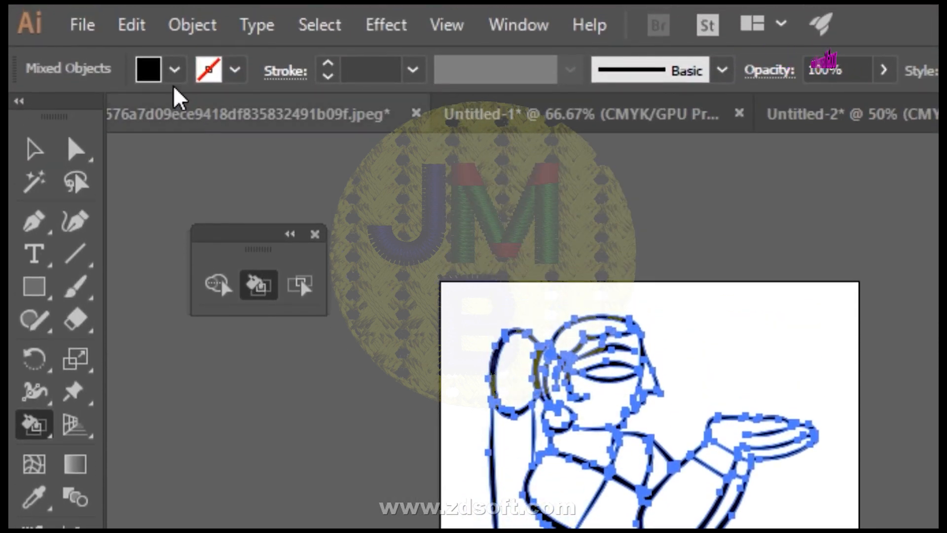
Open the Decorative Legacy pattern swatch library
left_click(174, 69)
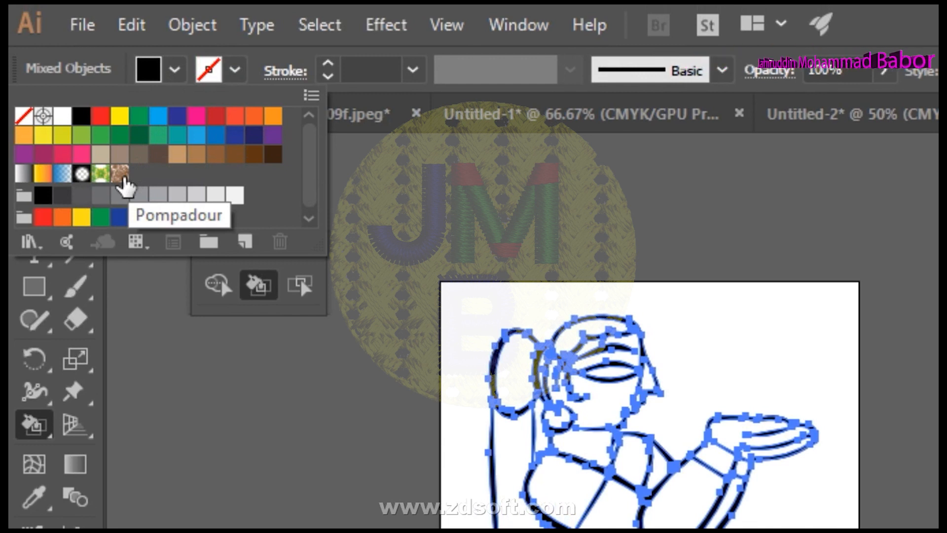
left_click(312, 96)
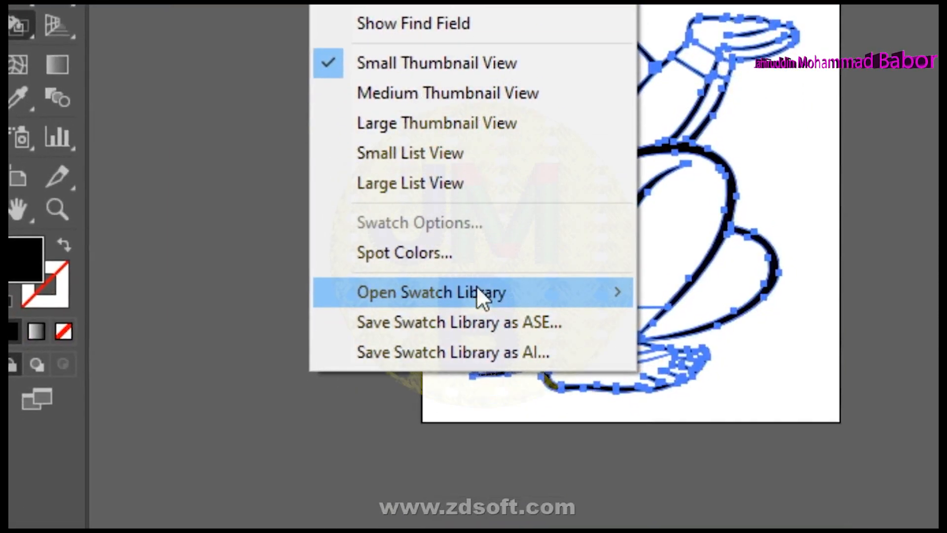
mouse_move(476, 286)
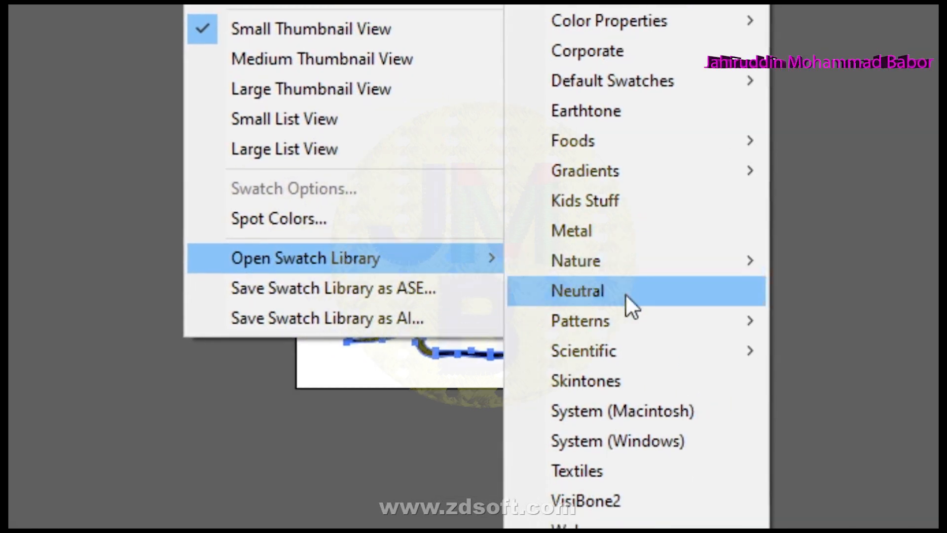
mouse_move(797, 343)
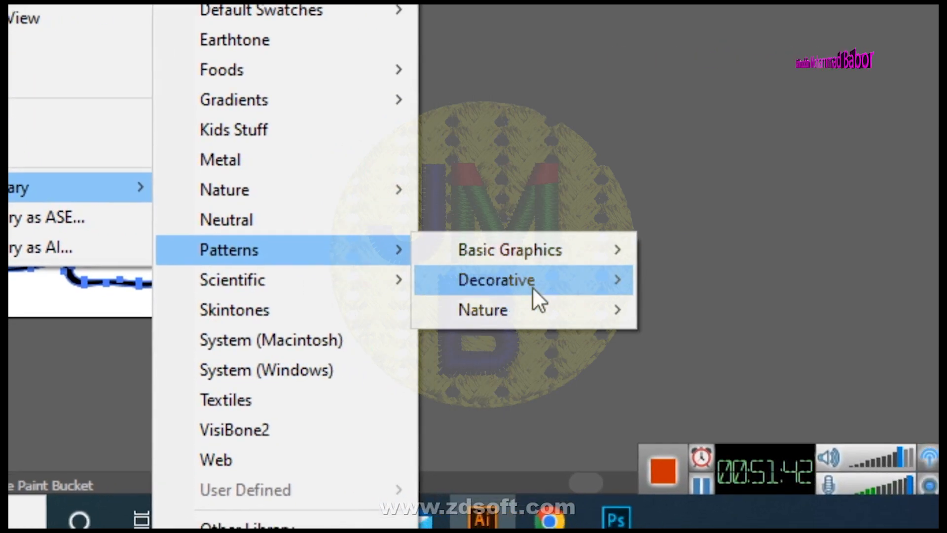
mouse_move(690, 296)
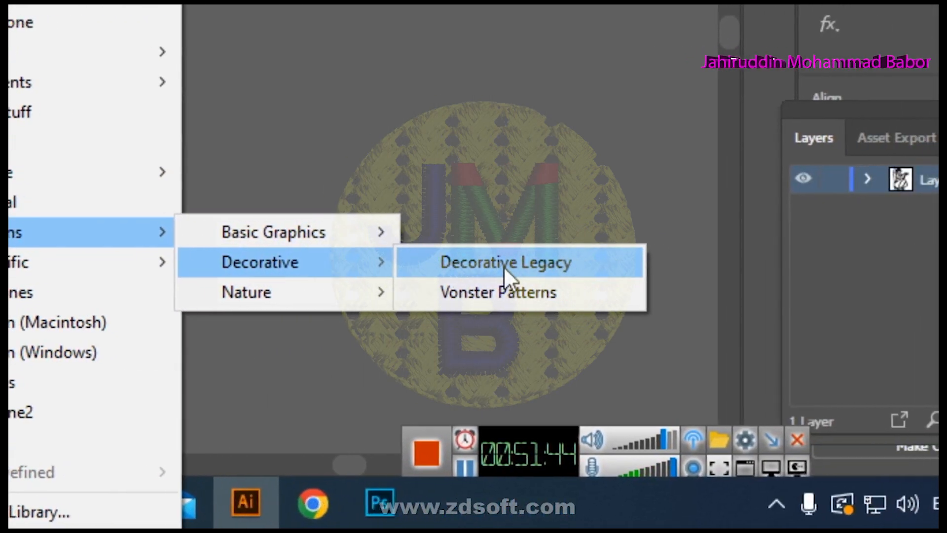
left_click(681, 266)
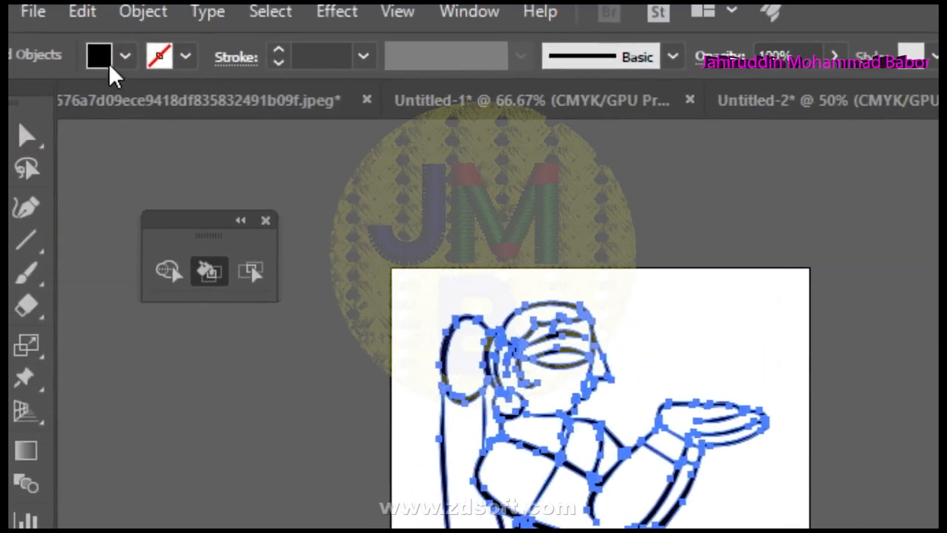
Open the Vonster Patterns swatch library as well, compare it with Decorative Legacy, and bring the Decorative Legacy swatches to the front
left_click(126, 57)
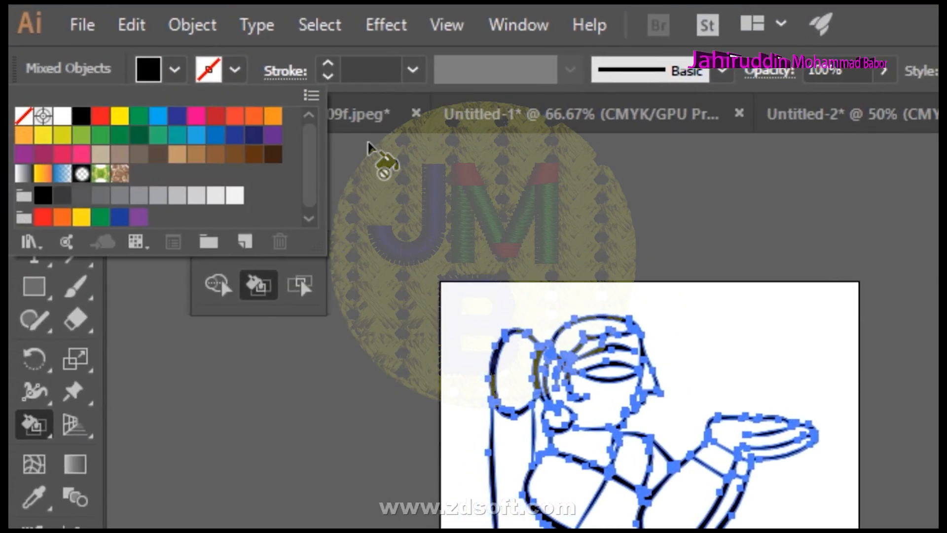
left_click(315, 99)
mouse_move(476, 267)
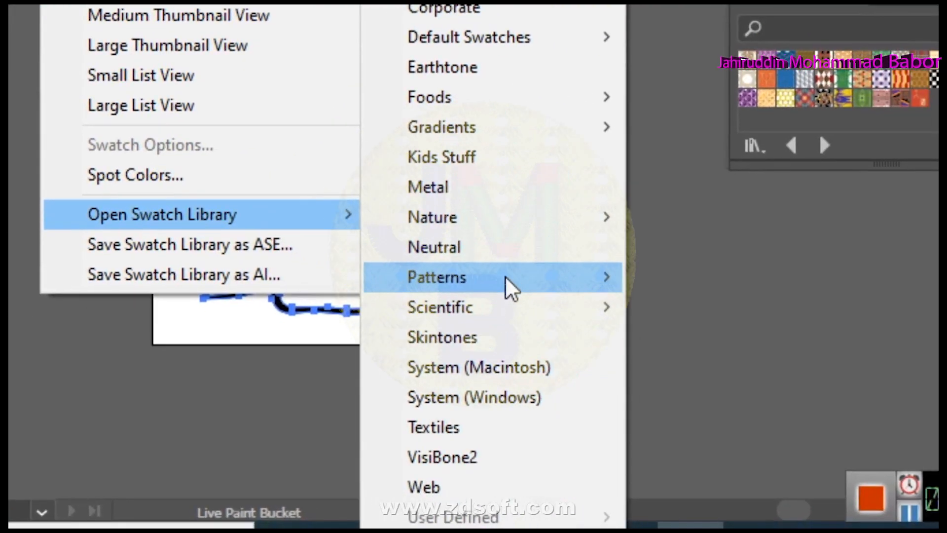
mouse_move(828, 325)
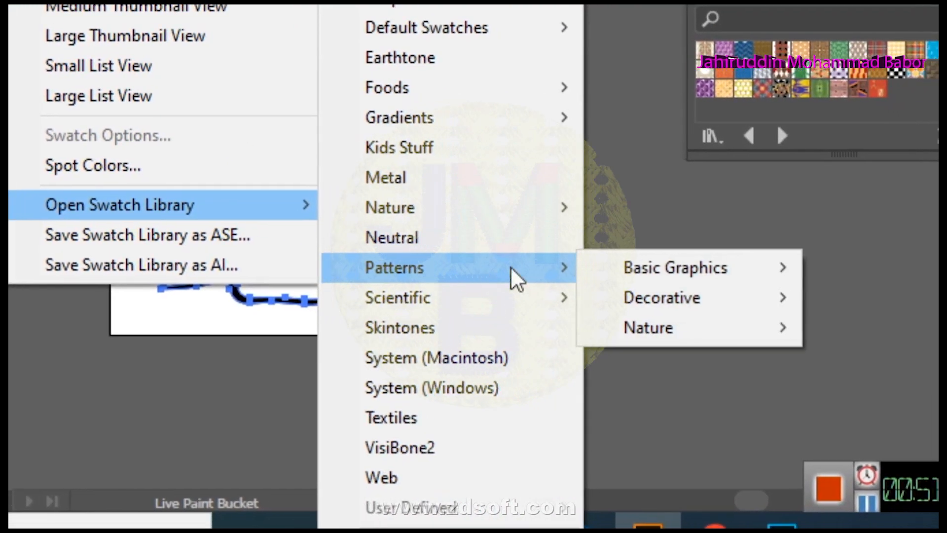
mouse_move(501, 282)
left_click(590, 289)
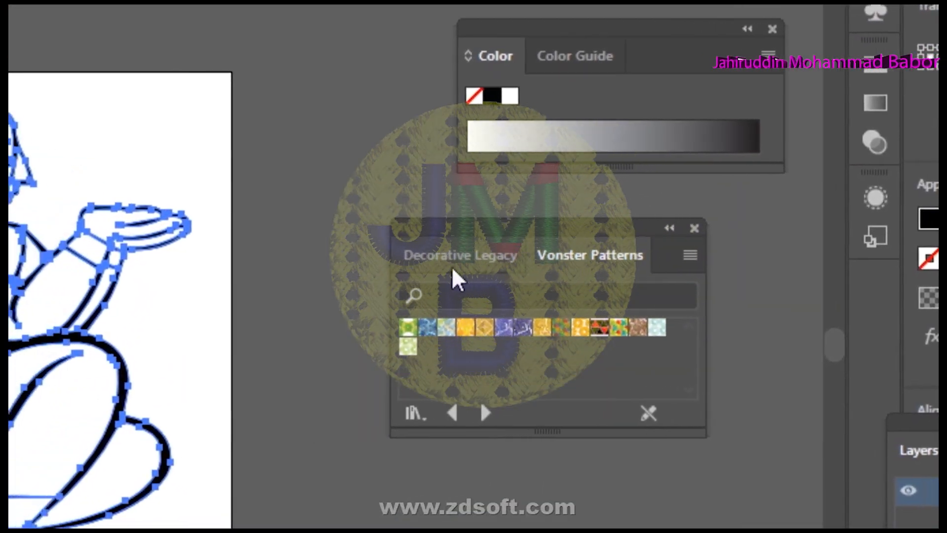
left_click(451, 263)
left_click(556, 257)
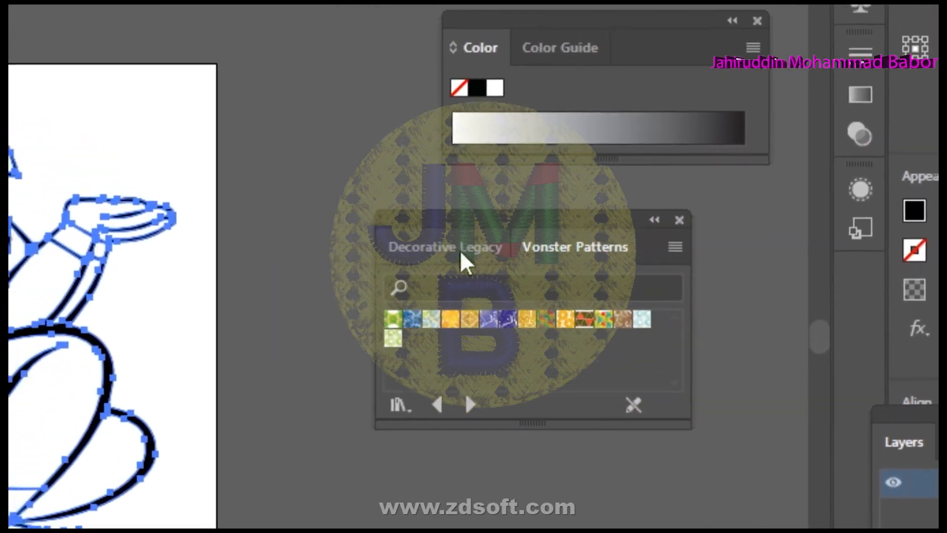
left_click(390, 168)
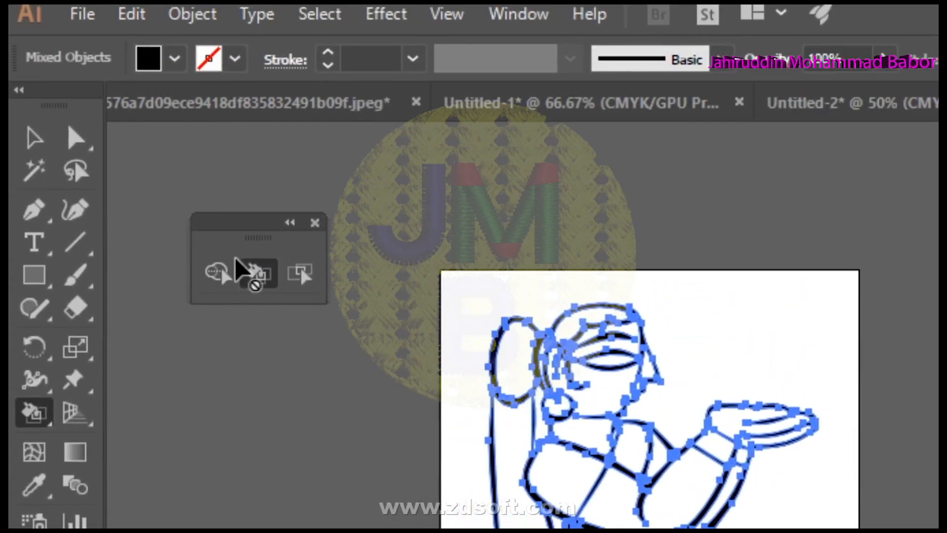
Convert the figure into a Live Paint group and fill both thigh areas and the small chest panel with the green Decorative Legacy pattern
left_click(221, 274)
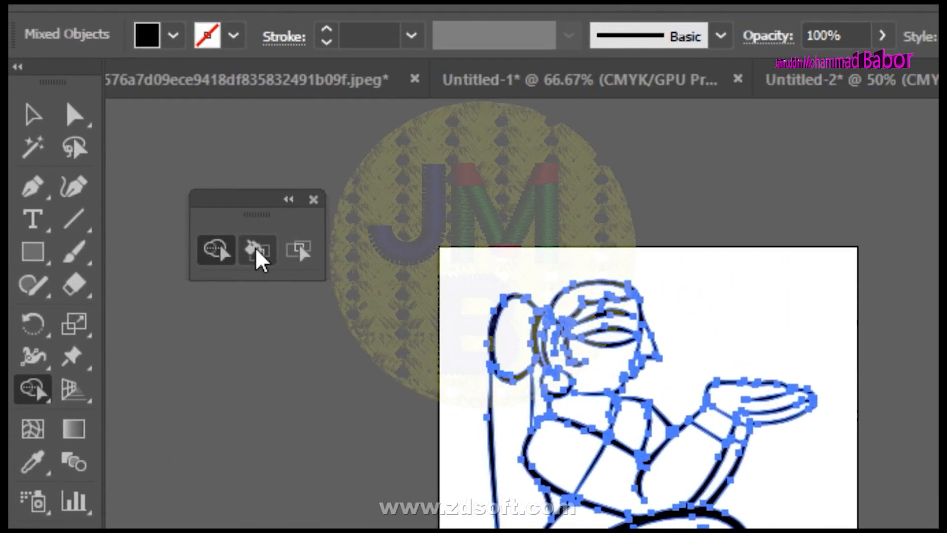
left_click(256, 253)
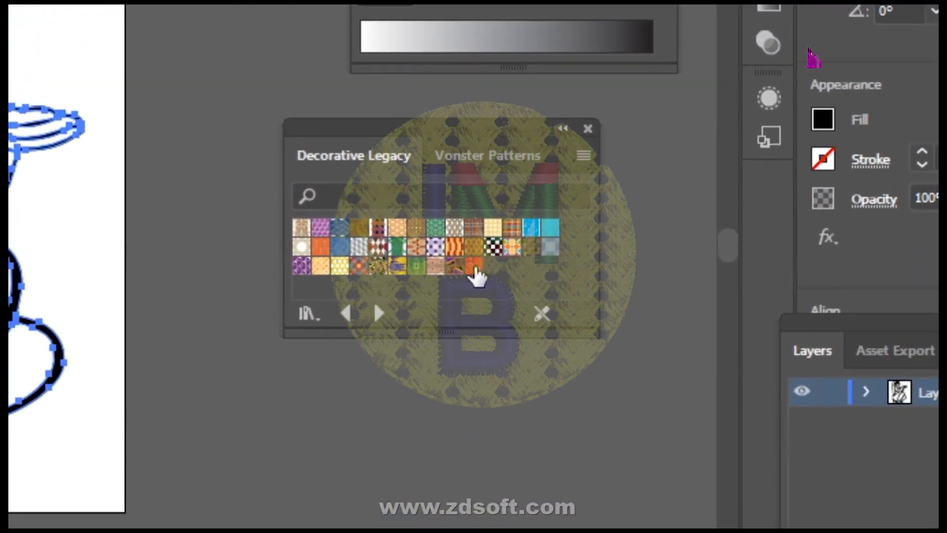
left_click(419, 267)
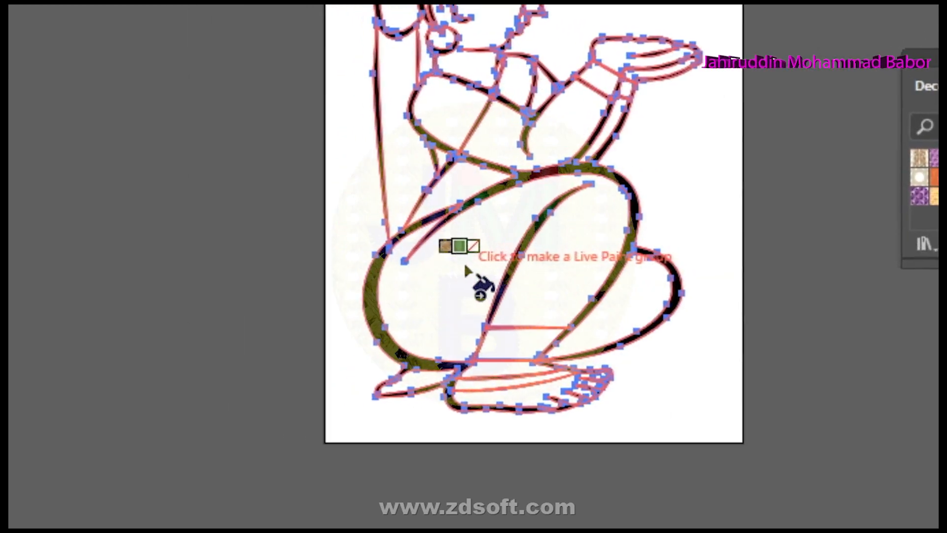
left_click(467, 268)
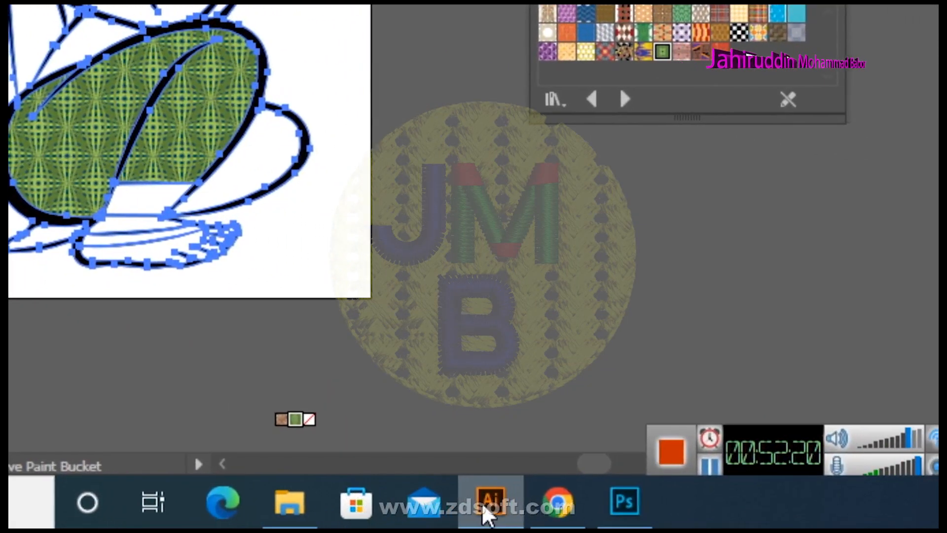
mouse_move(481, 515)
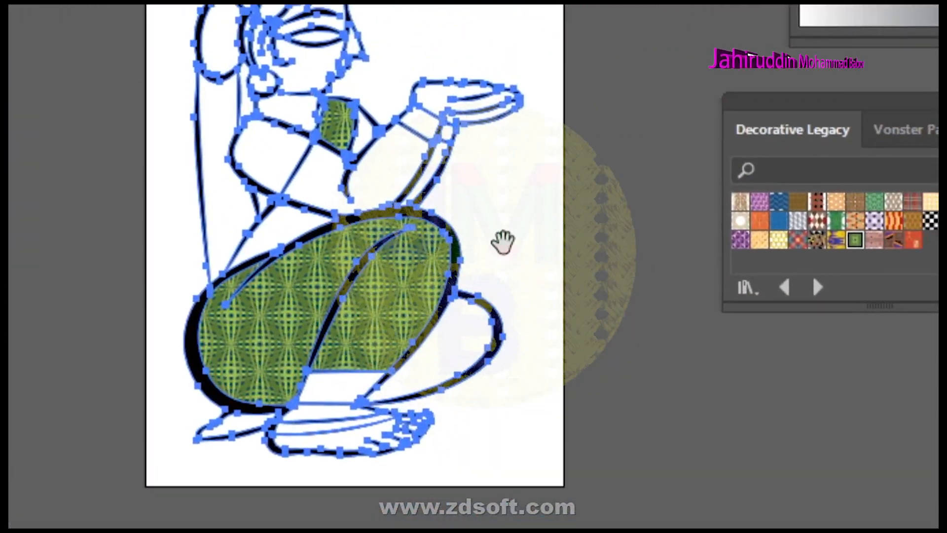
Fill the upper-arm area below the shoulder line with the orange-red Decorative Legacy pattern
left_click_drag(563, 98, 632, 133)
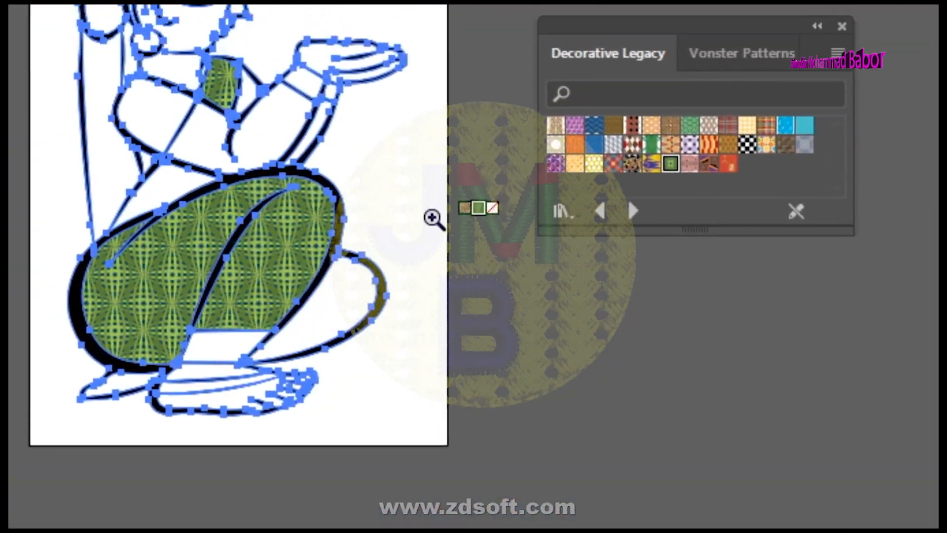
left_click(373, 202)
left_click(251, 257)
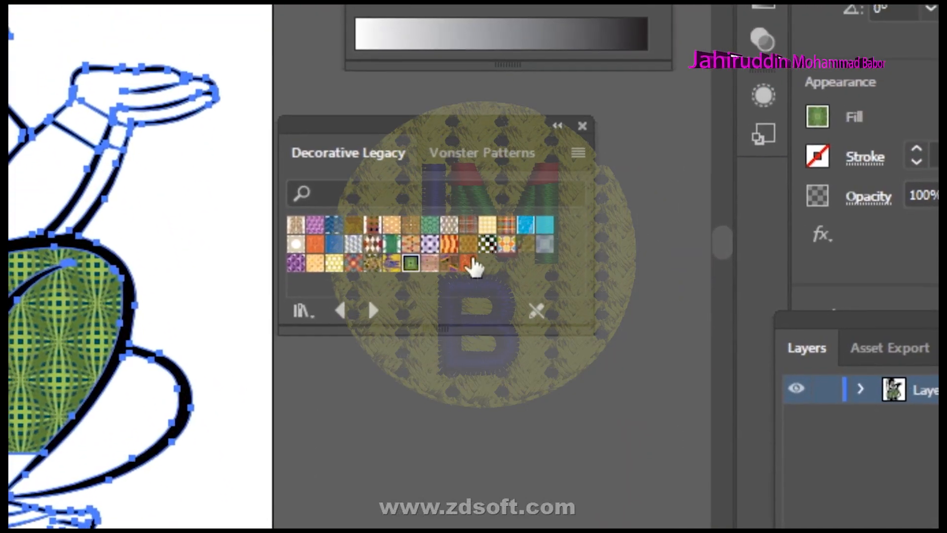
left_click(417, 221)
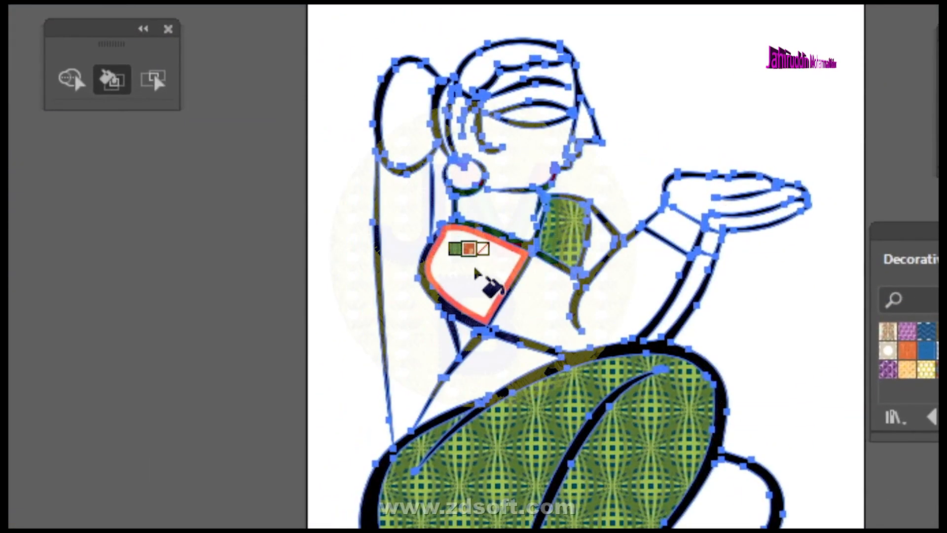
left_click(475, 272)
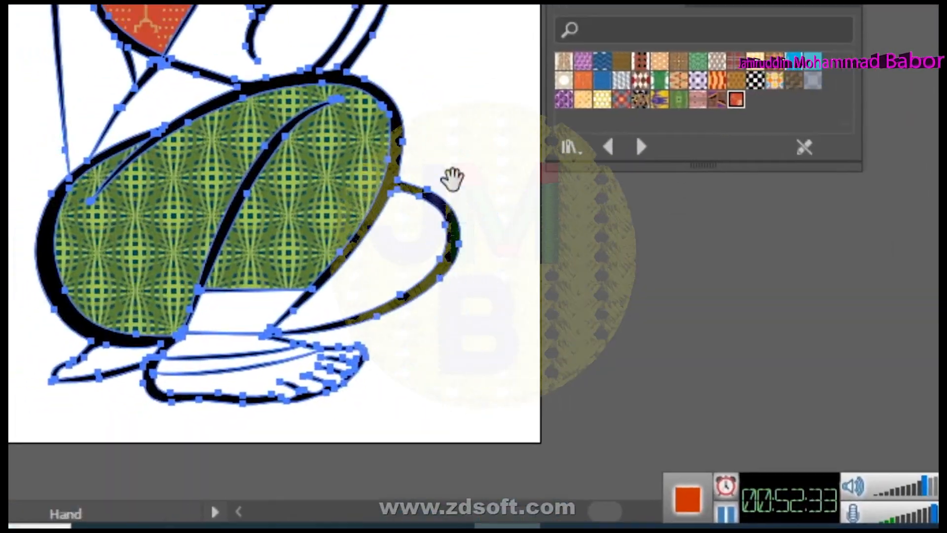
Fill the long strip hanging below the hair bun behind the back with the green Decorative Legacy pattern
mouse_move(501, 179)
left_mouse_down()
mouse_move(435, 235)
mouse_move(460, 267)
left_mouse_up()
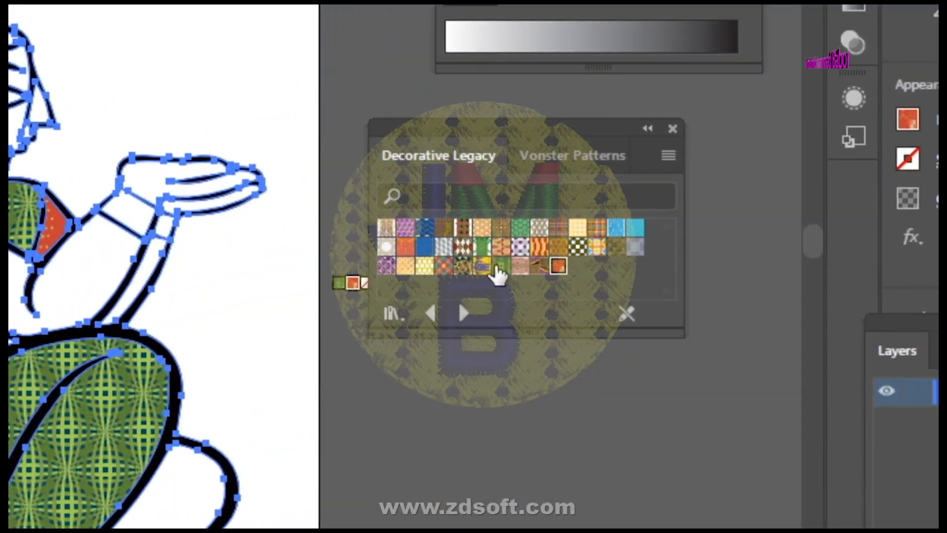
left_click(503, 267)
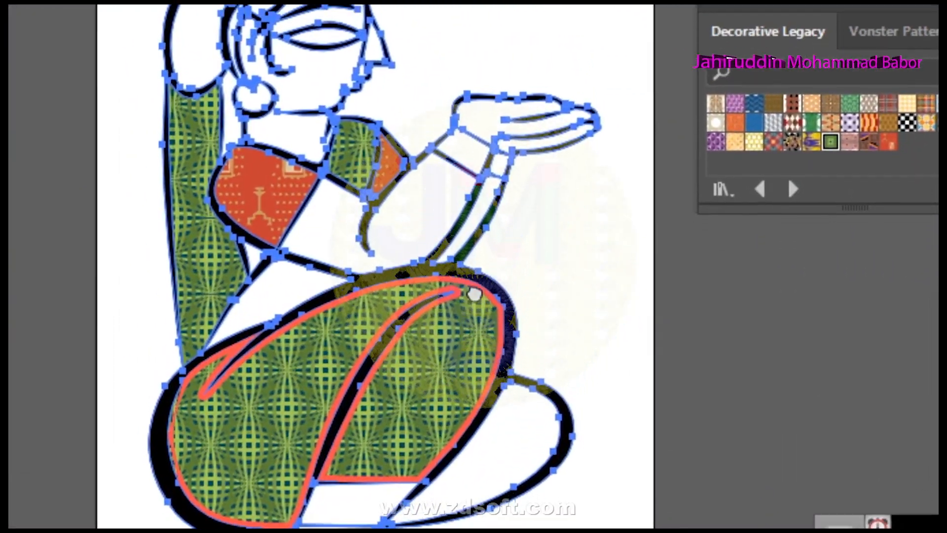
left_click_drag(475, 294, 464, 345)
left_click_drag(443, 378, 438, 116)
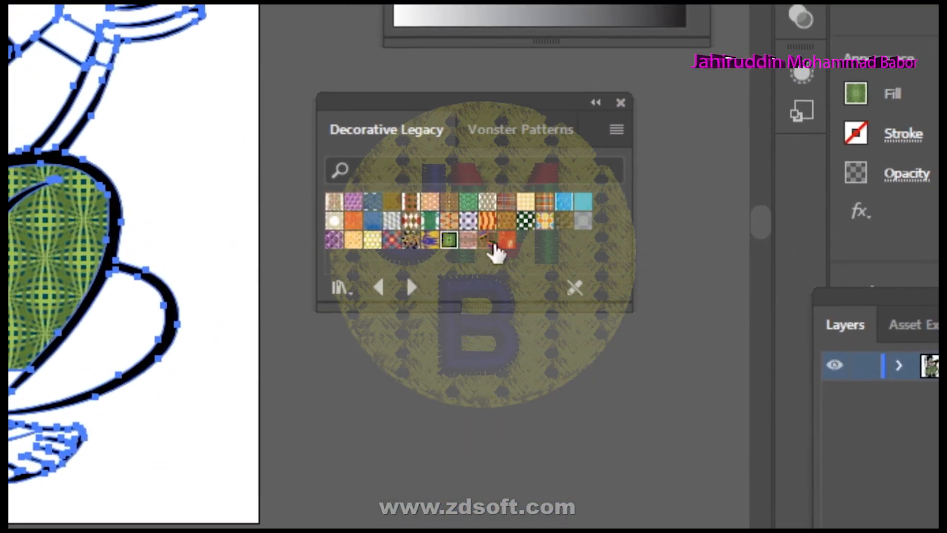
Fill the hem band just above the ankle with the orange-red Decorative Legacy pattern, and deselect the artwork
left_click(426, 267)
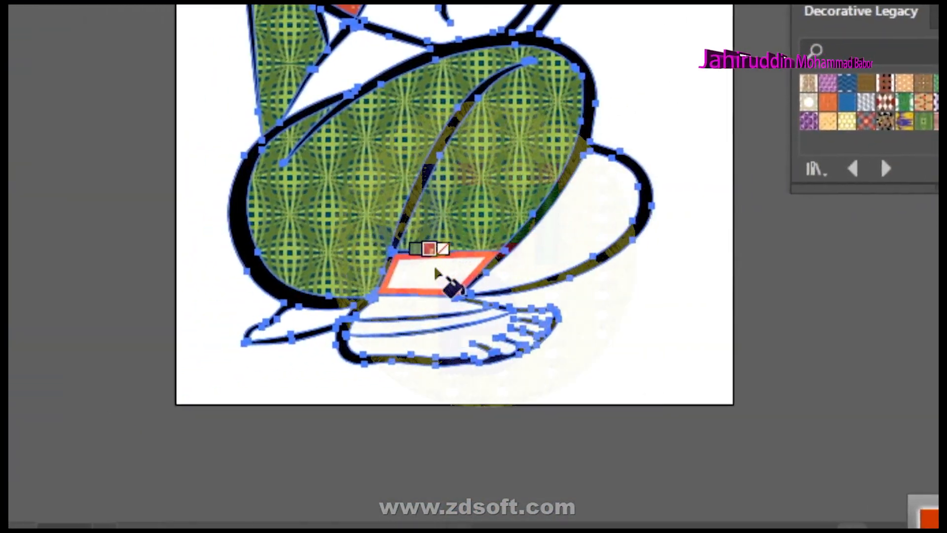
left_click(435, 269)
left_click_drag(632, 375, 656, 318)
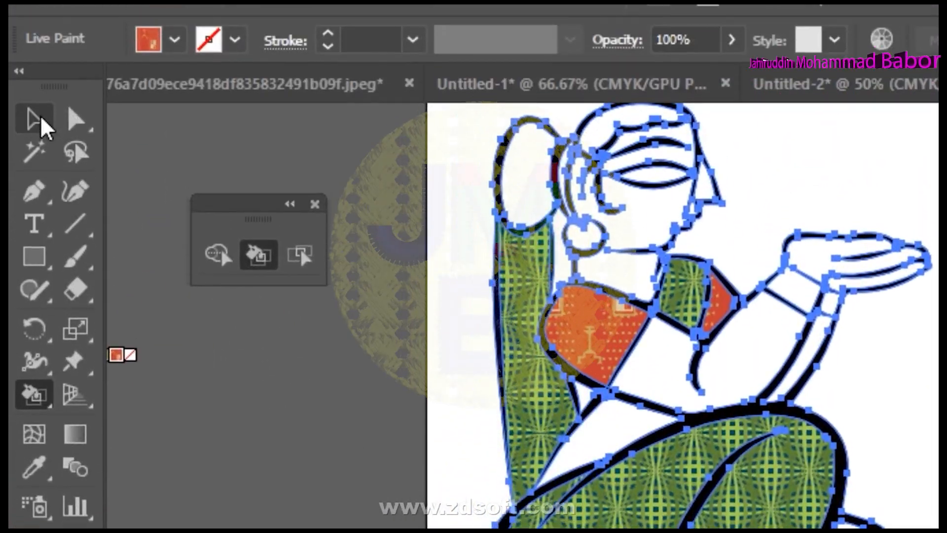
left_click(32, 27)
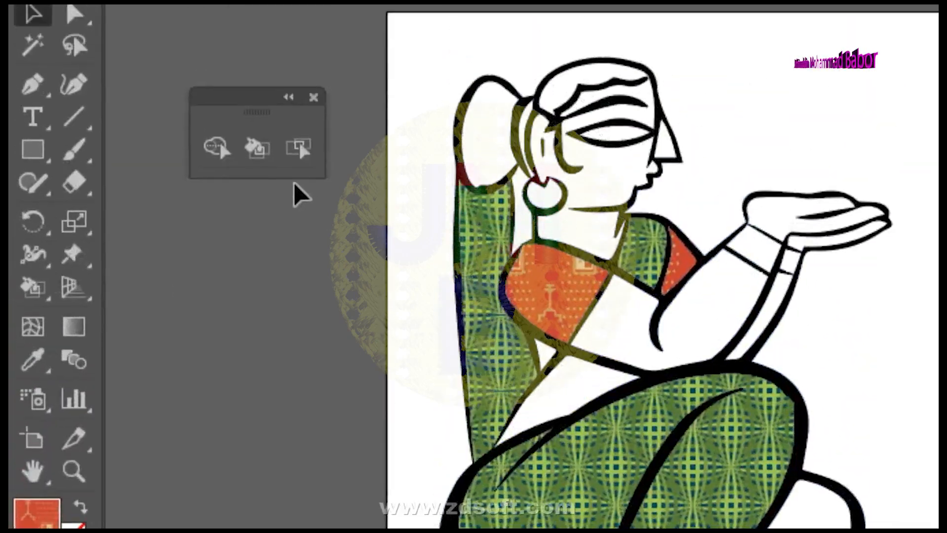
Set the Live Paint fill to a light orange skin tone with R 244, G 195, B 110
left_click(259, 14)
double_click(37, 299)
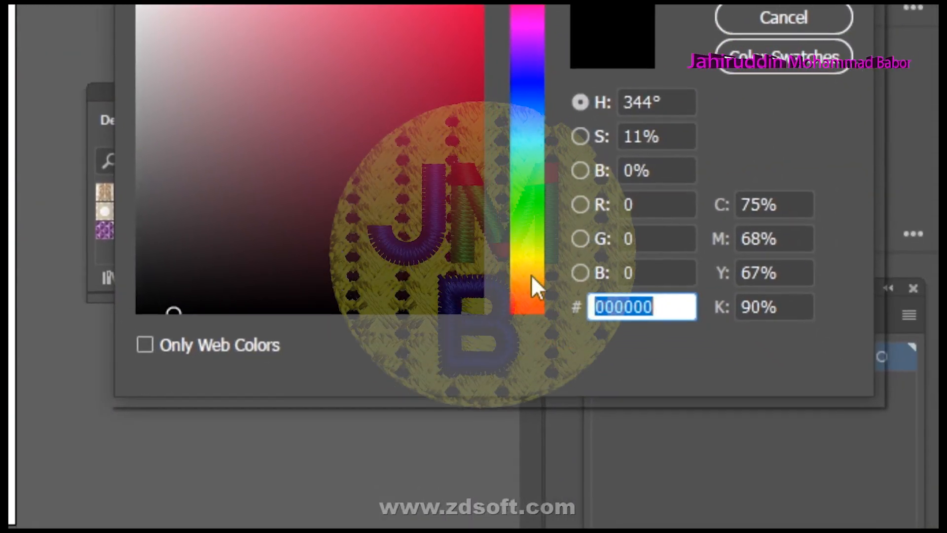
left_click(531, 274)
left_click(326, 1)
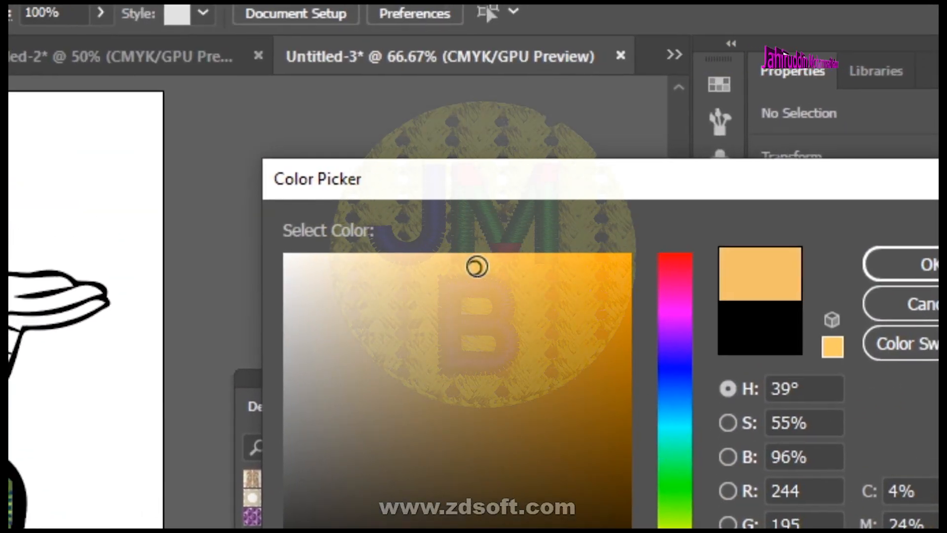
left_click(752, 268)
Fill the face, neck, arms, upper part of the hand, front foot and ankle with the light orange skin tone
left_click(459, 262)
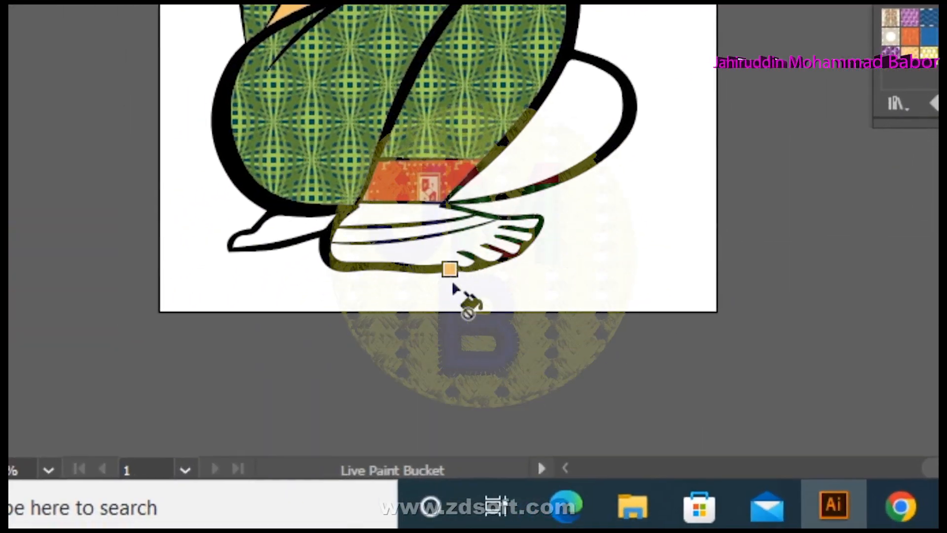
left_click(476, 341)
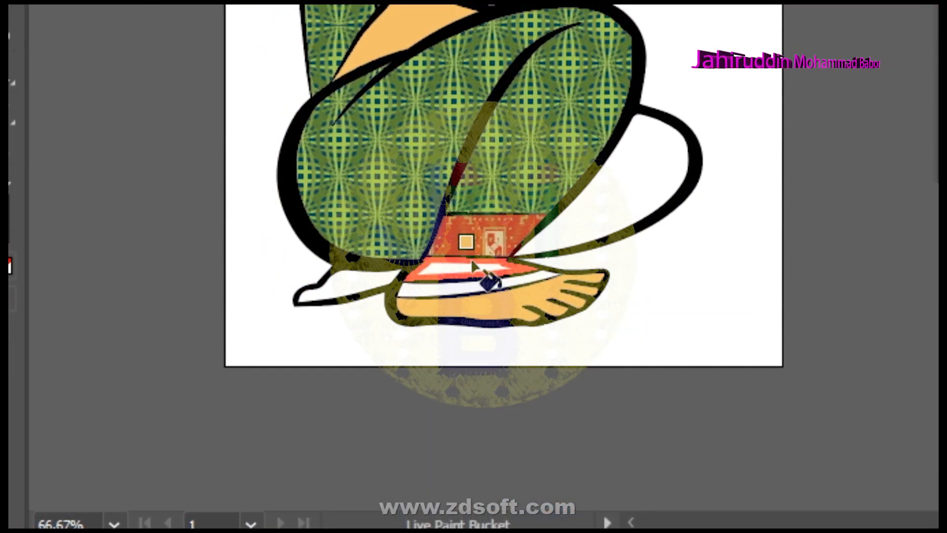
left_click(434, 212)
left_click_drag(462, 385, 606, 375)
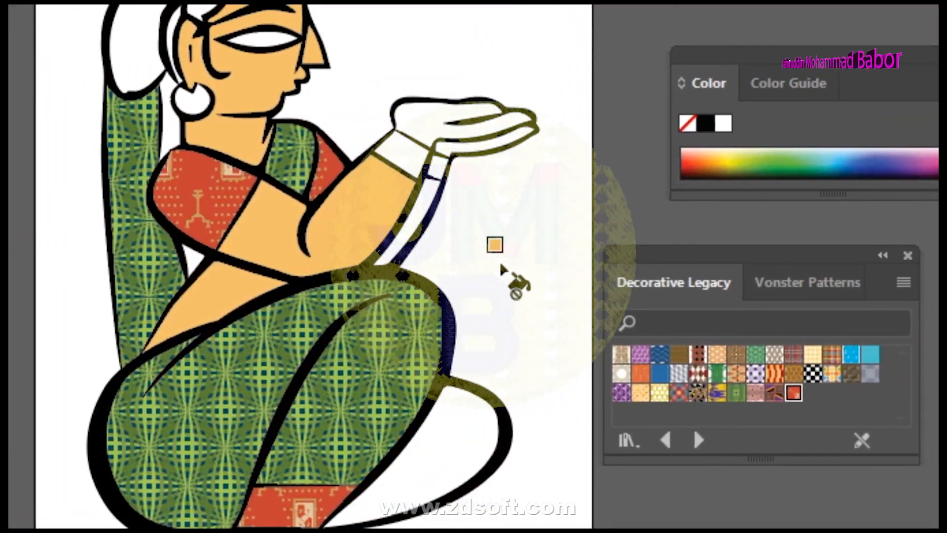
left_click_drag(541, 134, 448, 265)
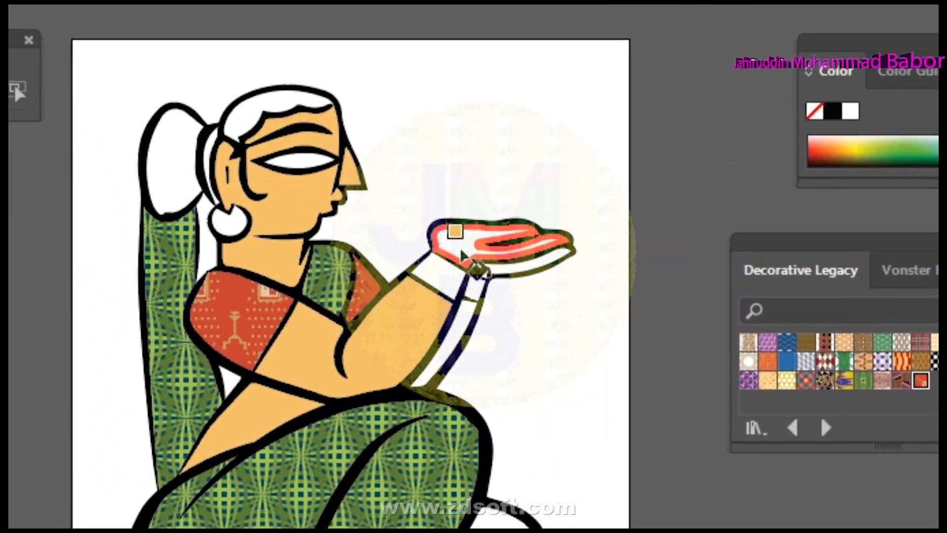
left_click(395, 188)
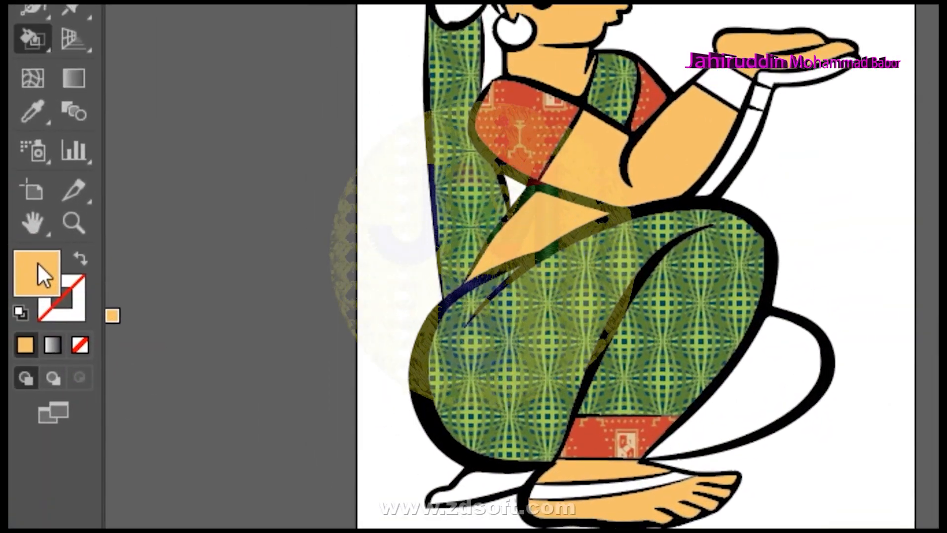
Choose a darker tan shade and fill the underside of the hand, the rear forearm, the back foot and the small gap behind the arm
double_click(41, 275)
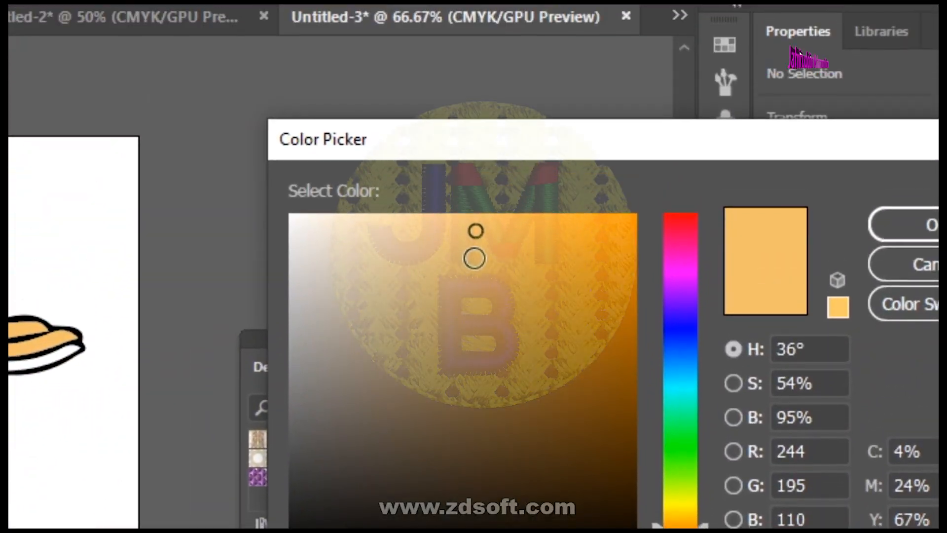
left_click(497, 172)
left_click(922, 139)
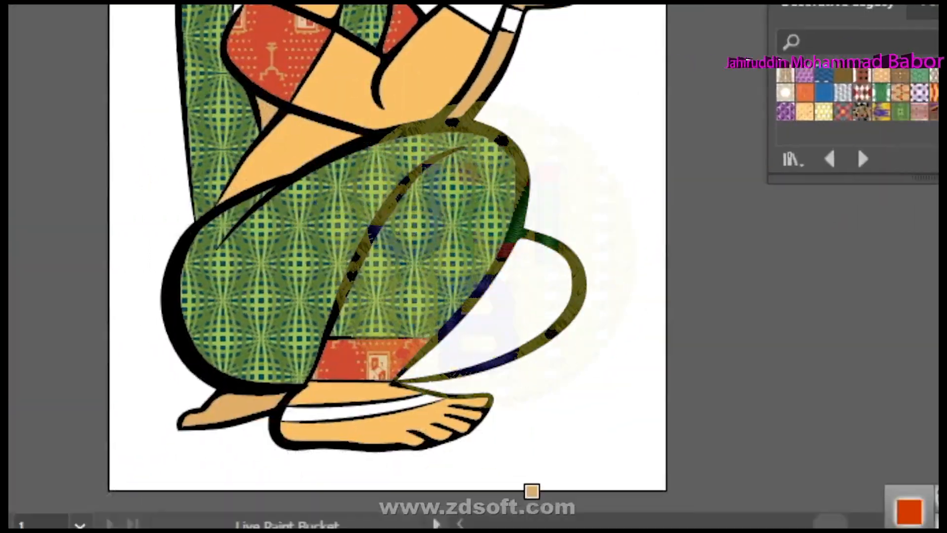
key("space")
left_click_drag(581, 355, 585, 292)
left_click_drag(475, 282, 475, 274)
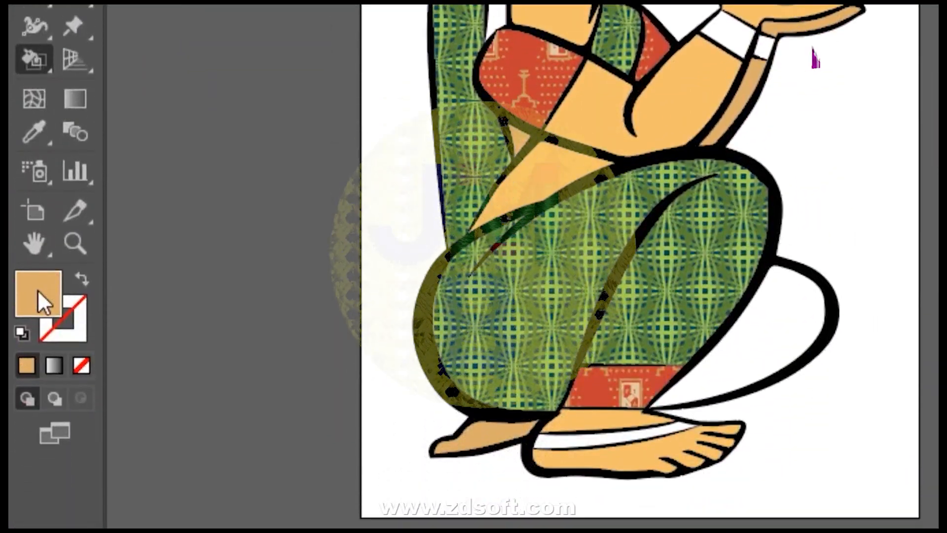
Choose a dark gray fill (H 33°, S 4%, B 18%) and color the hair bun and the hair on top of the head
double_click(38, 291)
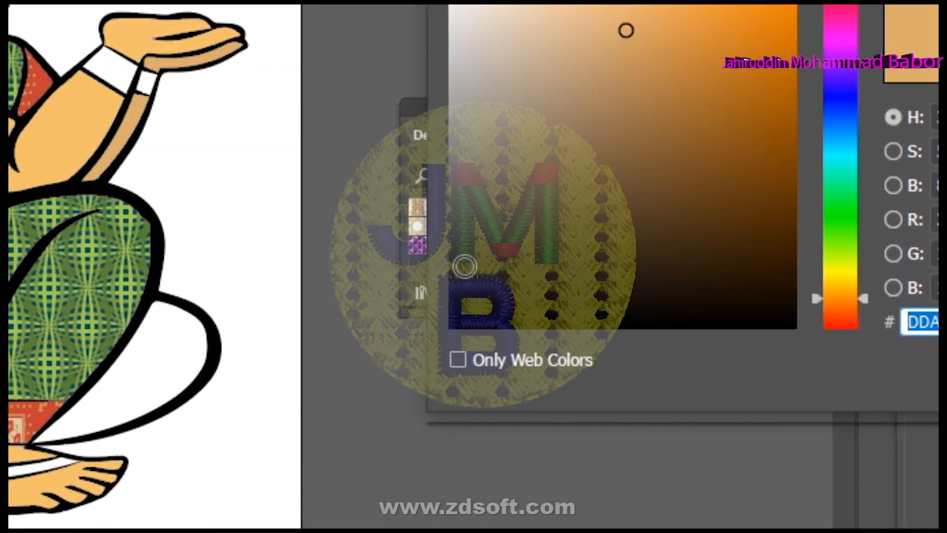
left_click(293, 270)
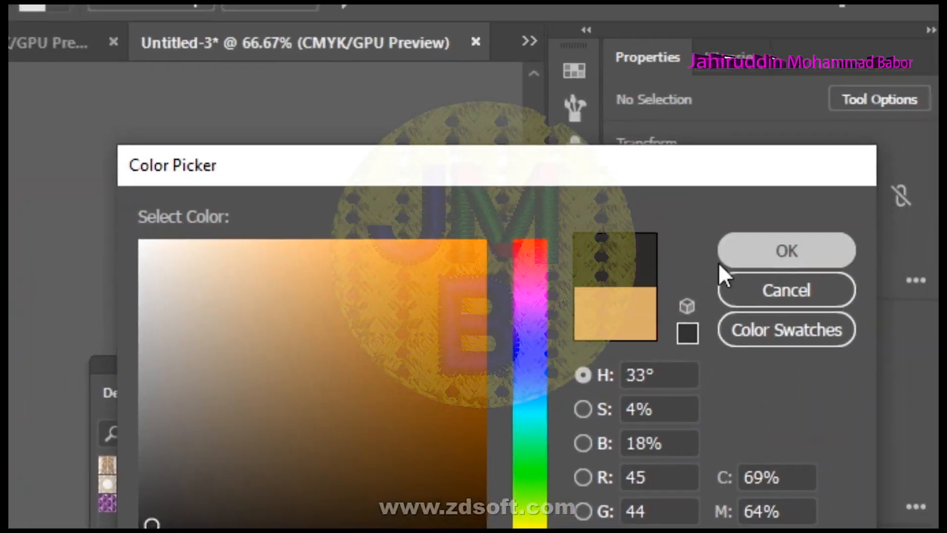
left_click(783, 256)
left_click(373, 252)
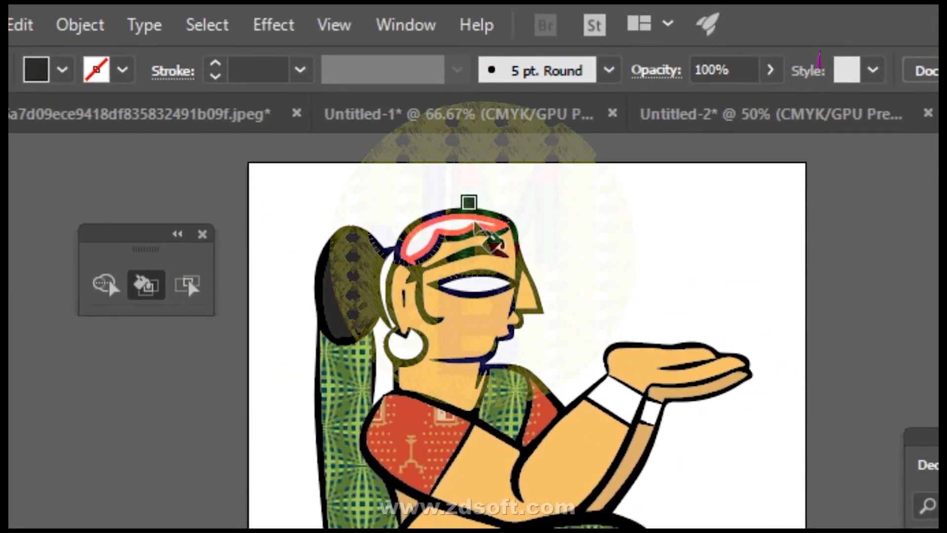
left_click(507, 187)
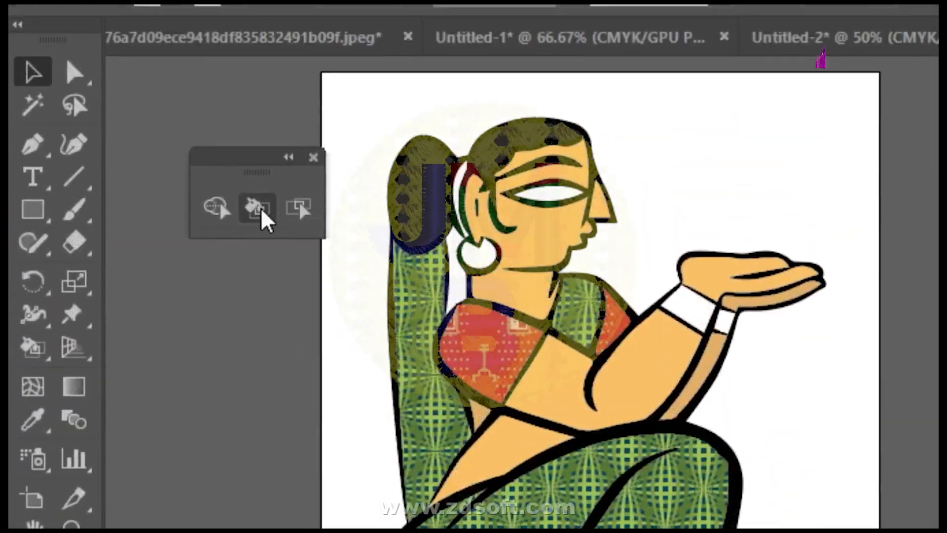
Fill the curved area behind the lower leg with the green Decorative Legacy pattern
left_click(260, 208)
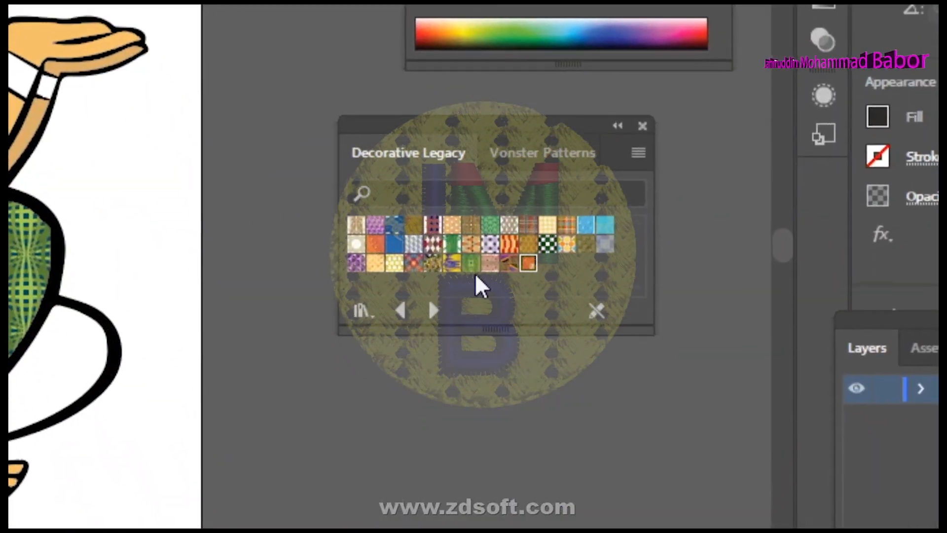
left_click(475, 269)
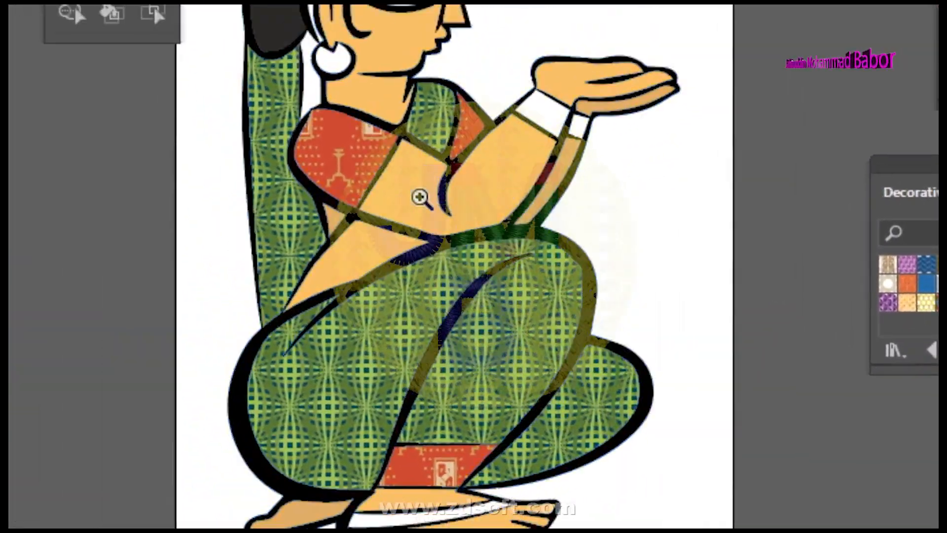
Zoom to the wrist, switch the fill to a linear gradient, set the color mode to RGB, and recolor the black end stop orange
left_click(420, 190)
left_click_drag(827, 293, 464, 331)
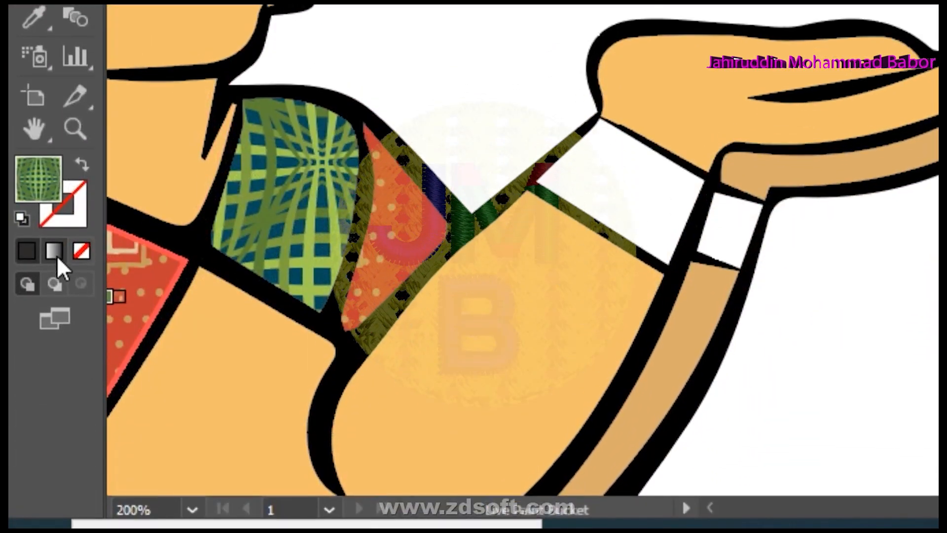
left_click(23, 480)
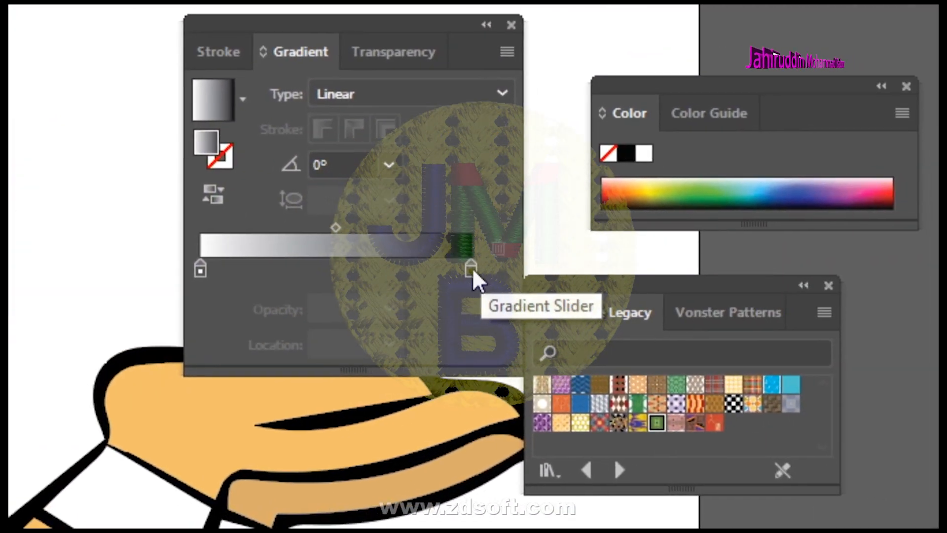
left_click(507, 268)
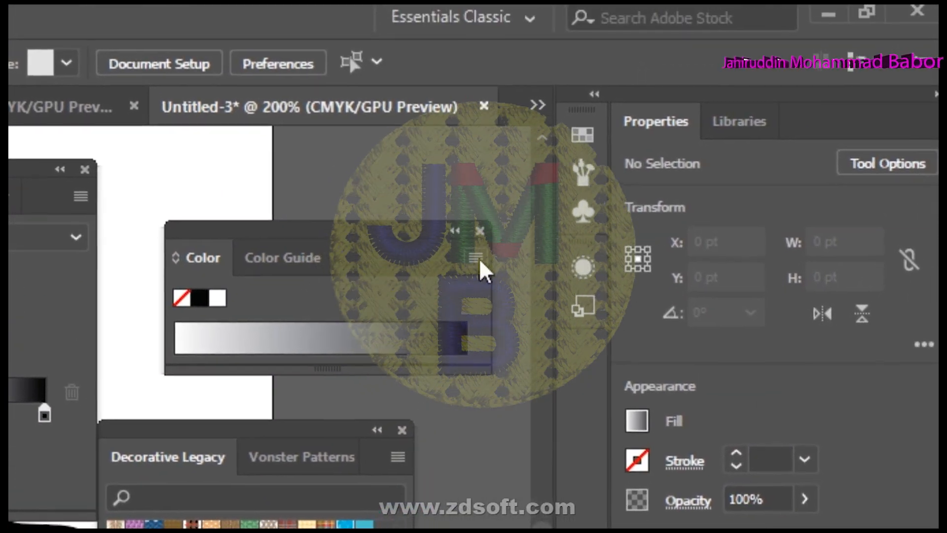
left_click(500, 254)
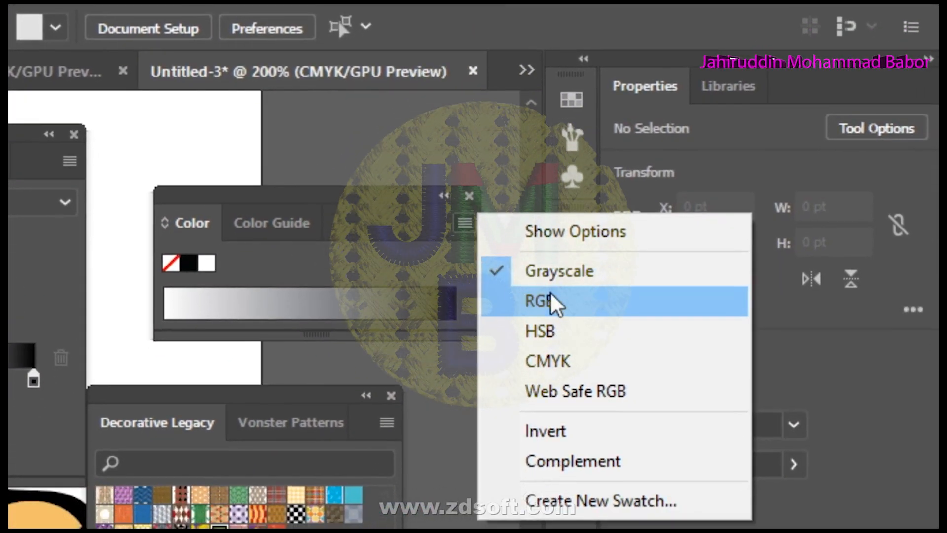
left_click(577, 332)
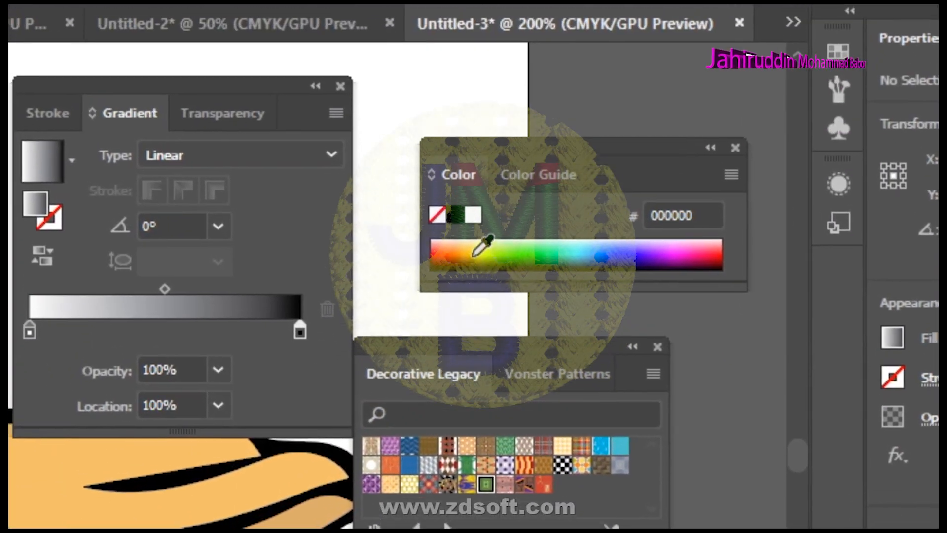
left_click(200, 261)
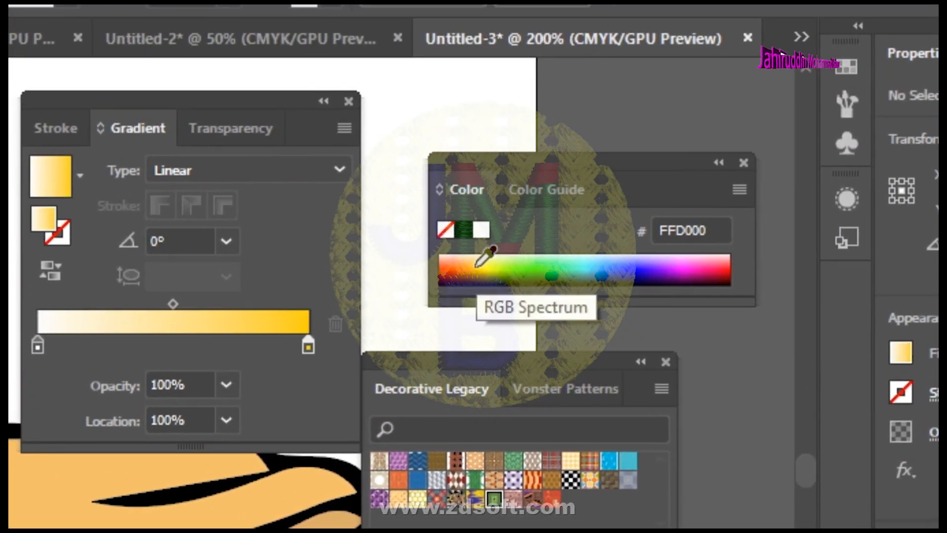
left_click(473, 266)
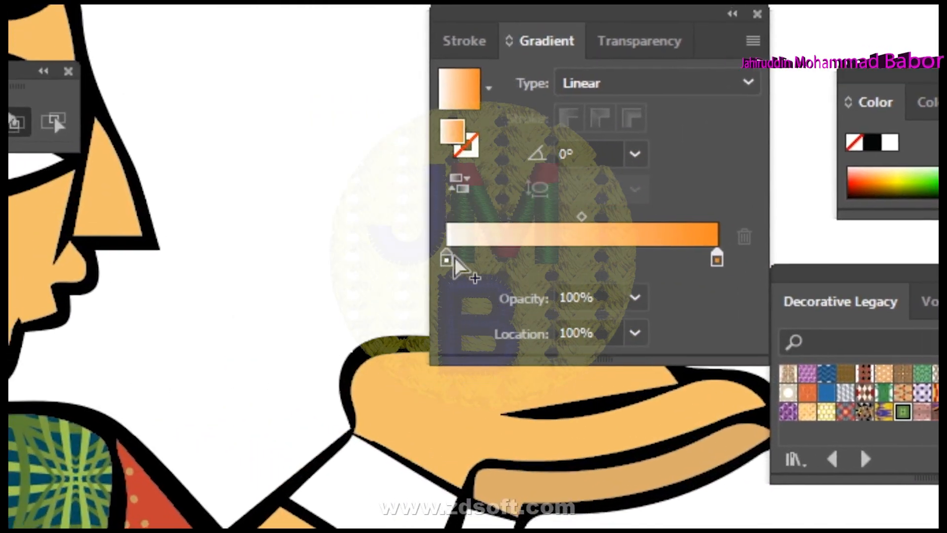
Rearrange the gradient stops into orange, white and orange, and fill the wide wristband with this gradient
left_click(47, 348)
left_click_drag(486, 269, 632, 270)
left_click_drag(737, 270, 628, 270)
left_click_drag(420, 268, 252, 266)
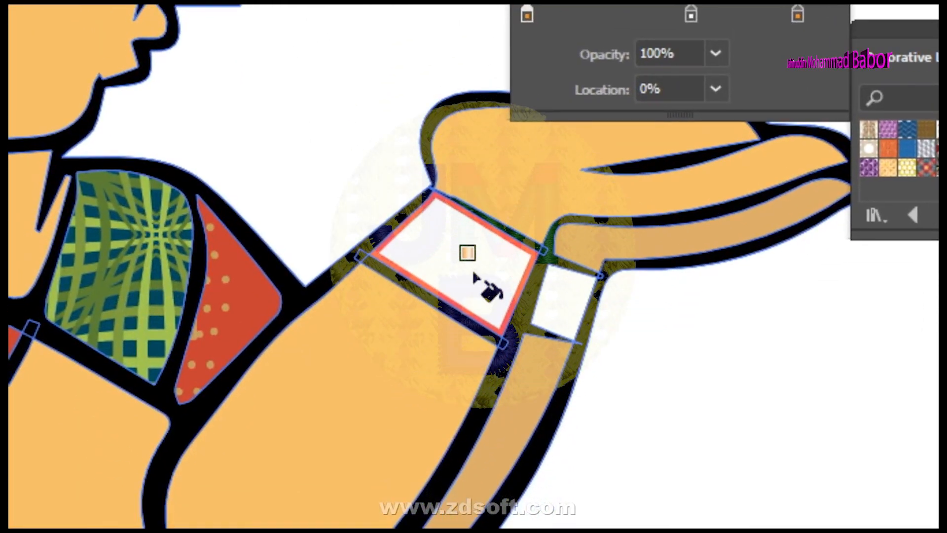
left_click(207, 526)
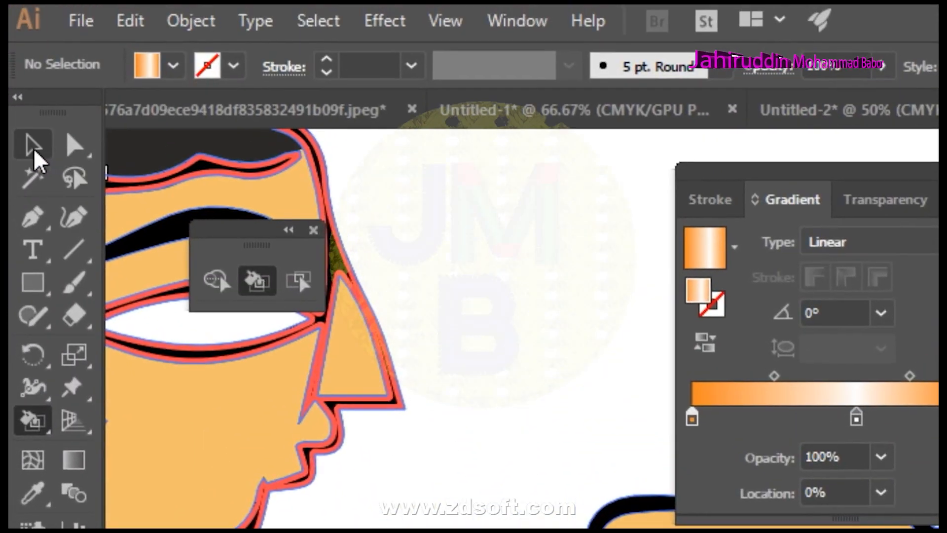
Select the figure and redirect the wide wristband's gradient with the Gradient tool
left_click(14, 76)
left_click(488, 290)
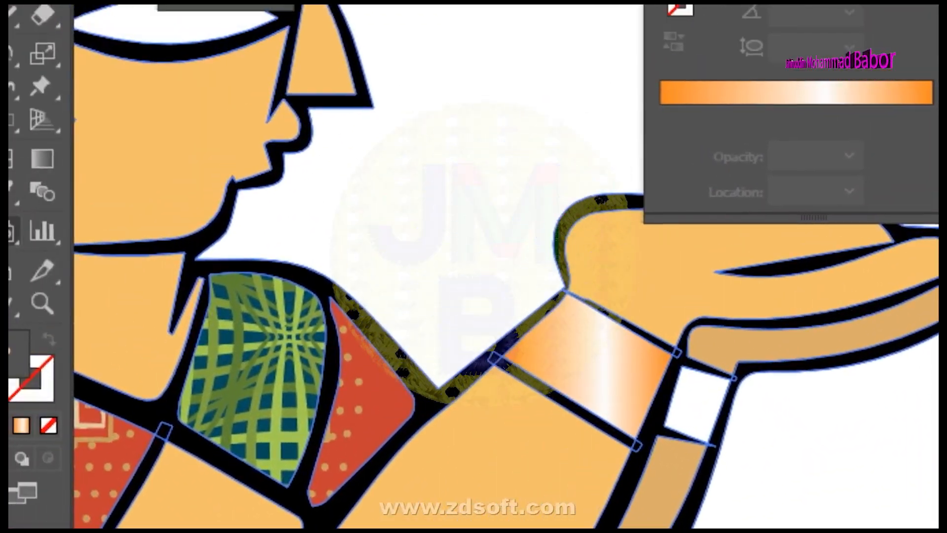
left_click(38, 104)
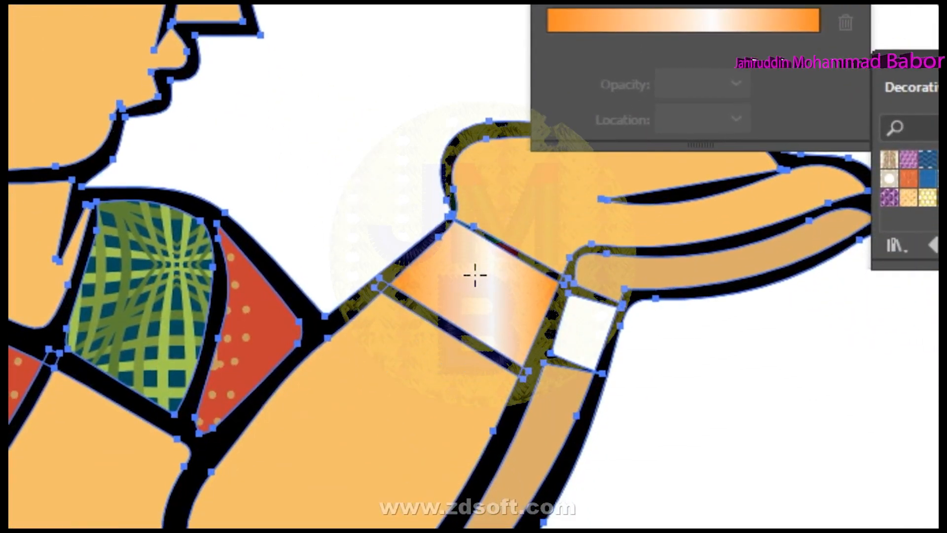
left_click_drag(583, 294, 601, 334)
left_click_drag(488, 217, 443, 297)
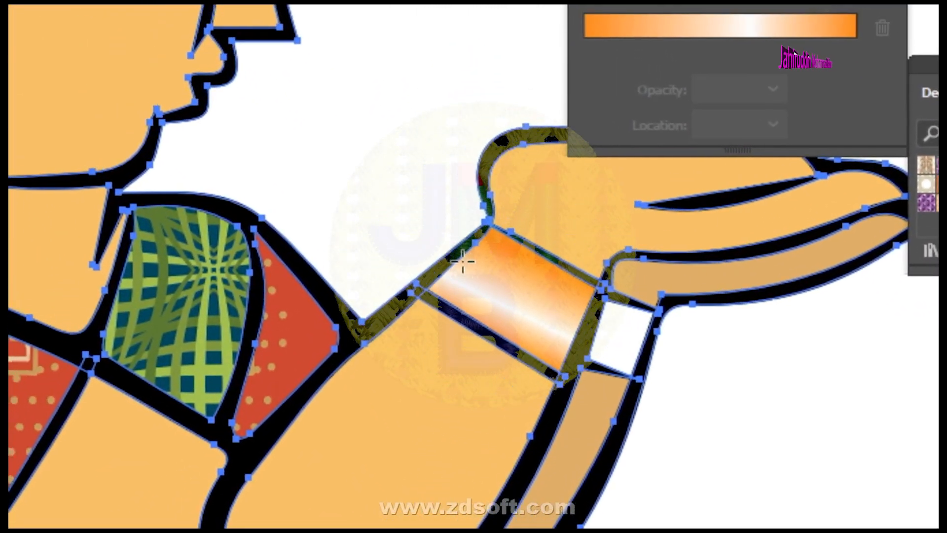
left_click_drag(429, 190, 543, 262)
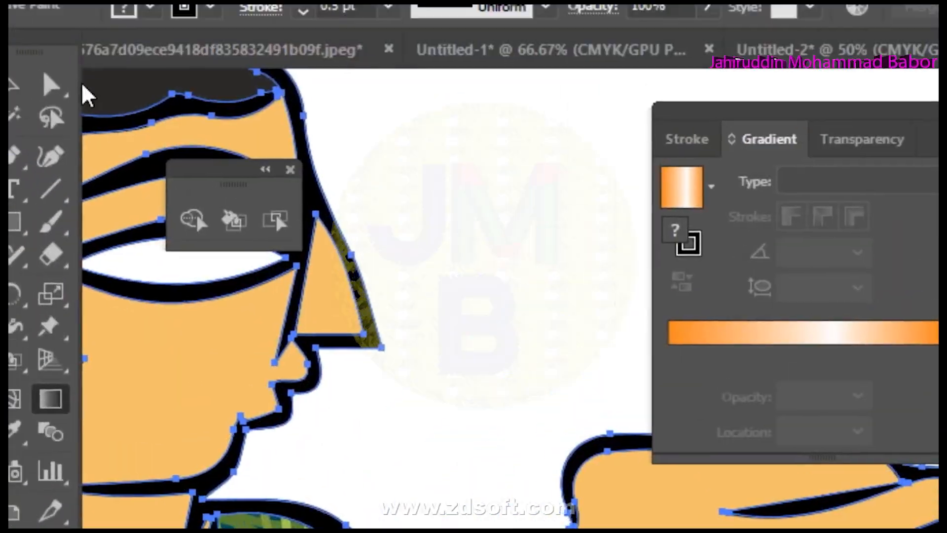
Fill the narrow wristband segment on the far wrist with the orange, white and orange linear gradient
left_click(13, 86)
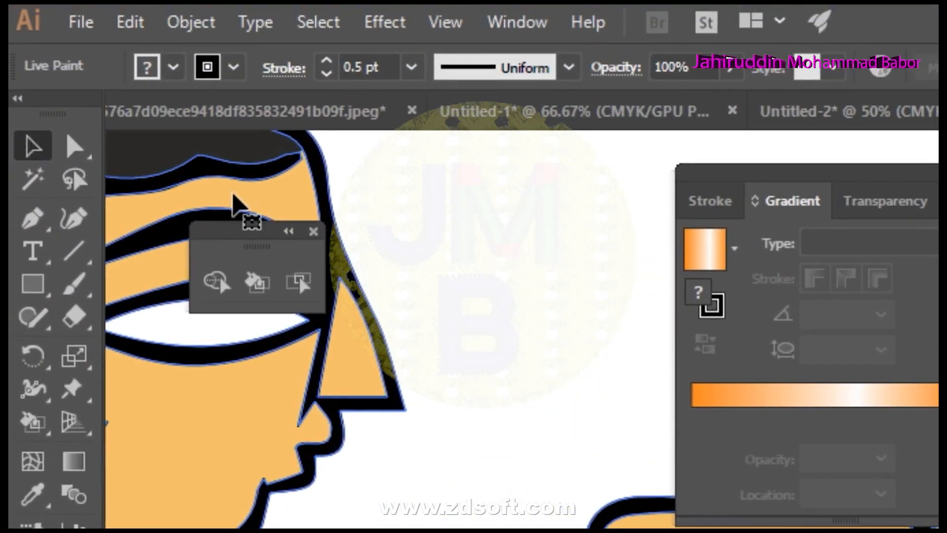
left_click(557, 310)
left_click(523, 471, "ctrl+alt")
left_click_drag(446, 262, 380, 356)
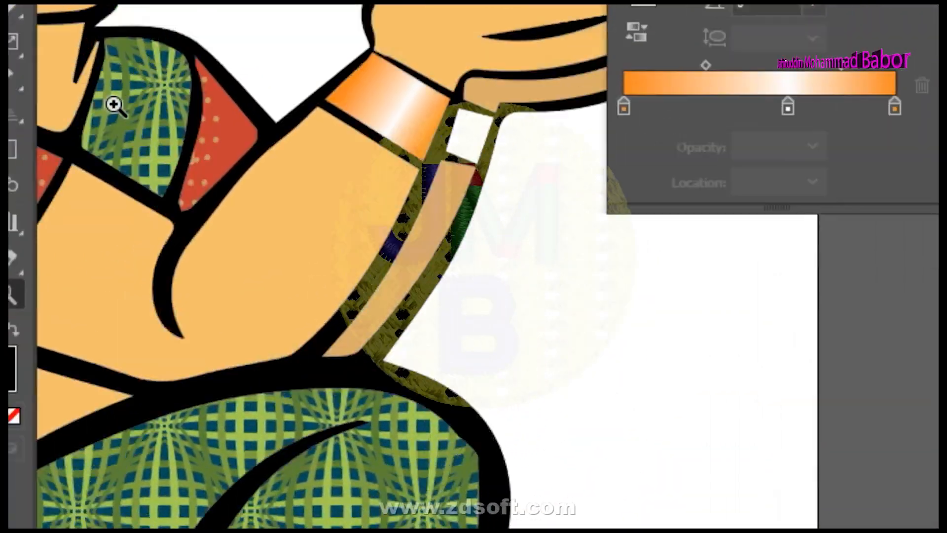
left_click(250, 248)
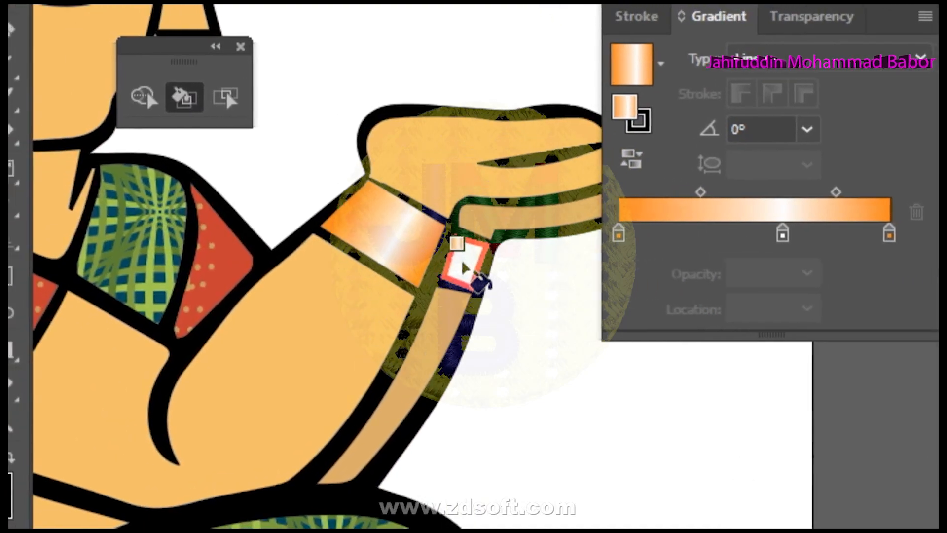
left_click(463, 269)
Redirect the narrow wristband's gradient across the band with the Gradient tool, and deselect the artwork
key("g")
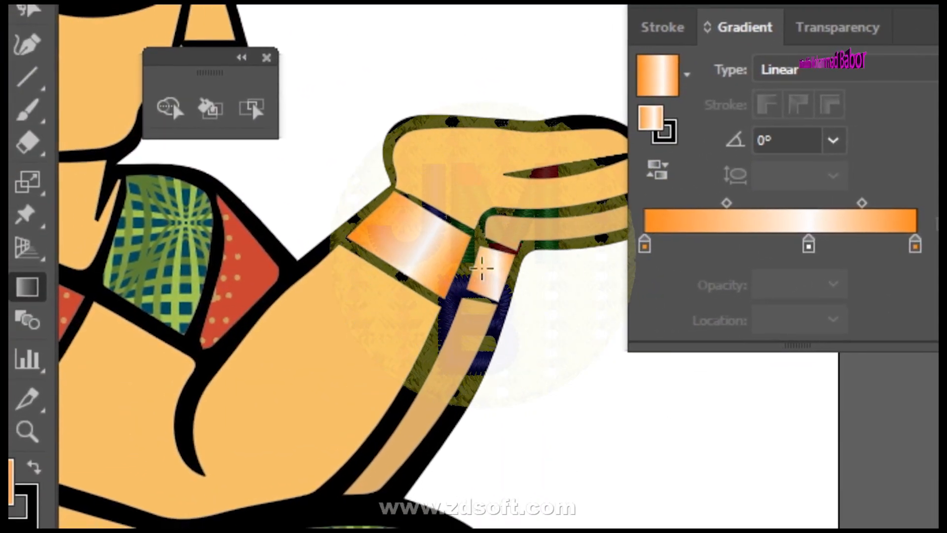
left_click(533, 255)
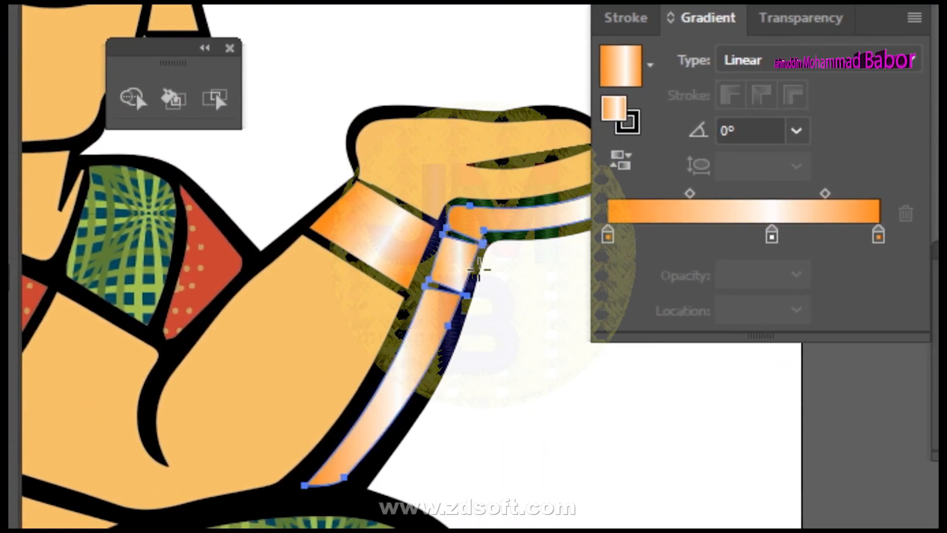
key("v")
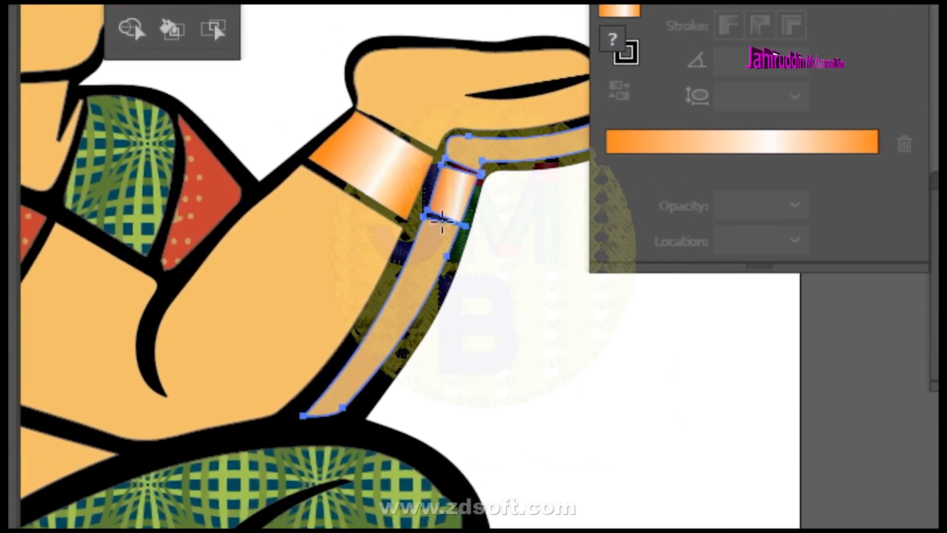
left_click_drag(436, 190, 473, 208)
left_click_drag(474, 268, 476, 268)
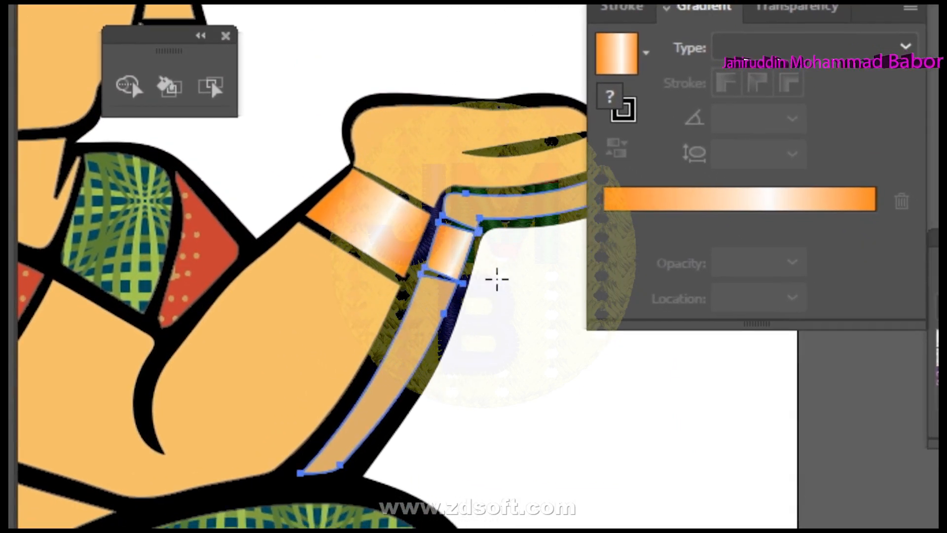
left_click(23, 118)
left_click(525, 26)
Fill the anklet band across the foot with the orange, white and orange gradient using Live Paint
key("space")
left_click_drag(446, 334, 634, 361)
key("z")
left_click(493, 311, "alt")
left_click(493, 311, "alt")
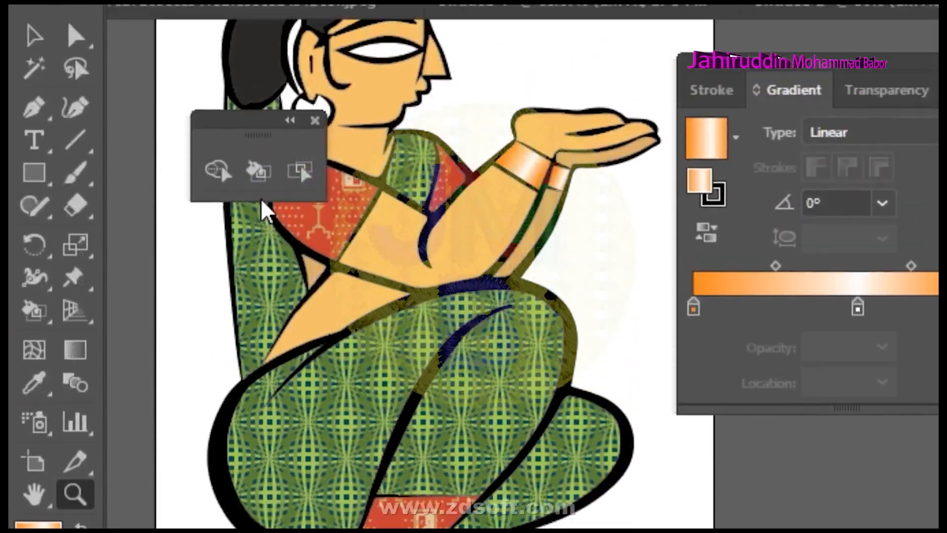
left_click(258, 169)
left_click(429, 292)
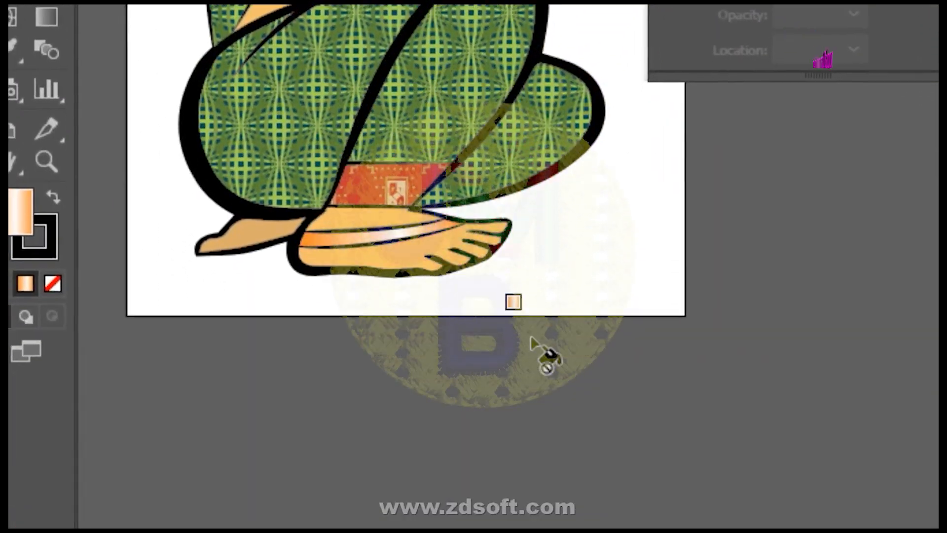
Change the gradient type to Radial and fill the round earring with it
key("space")
left_click_drag(440, 310, 535, 468)
left_click_drag(363, 306, 402, 432)
left_click(356, 14)
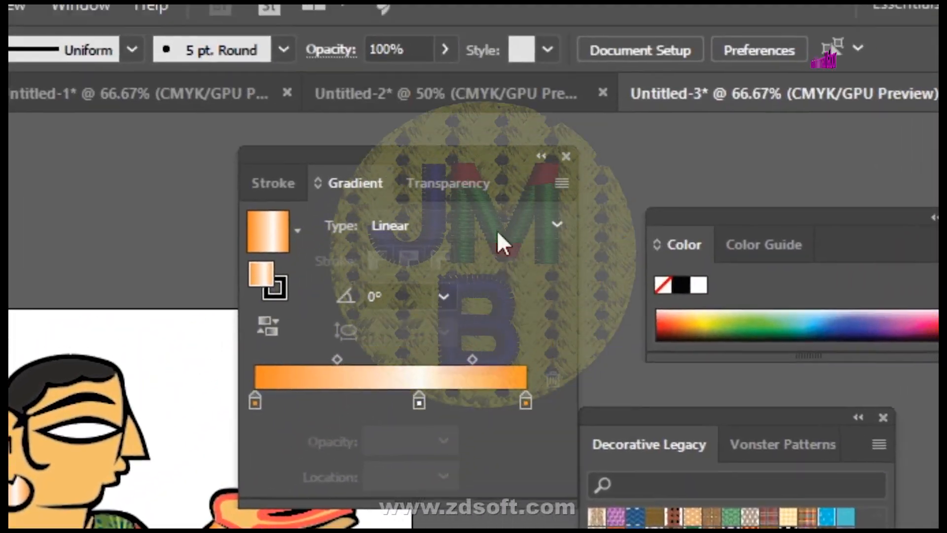
left_click(496, 228)
left_click(458, 281)
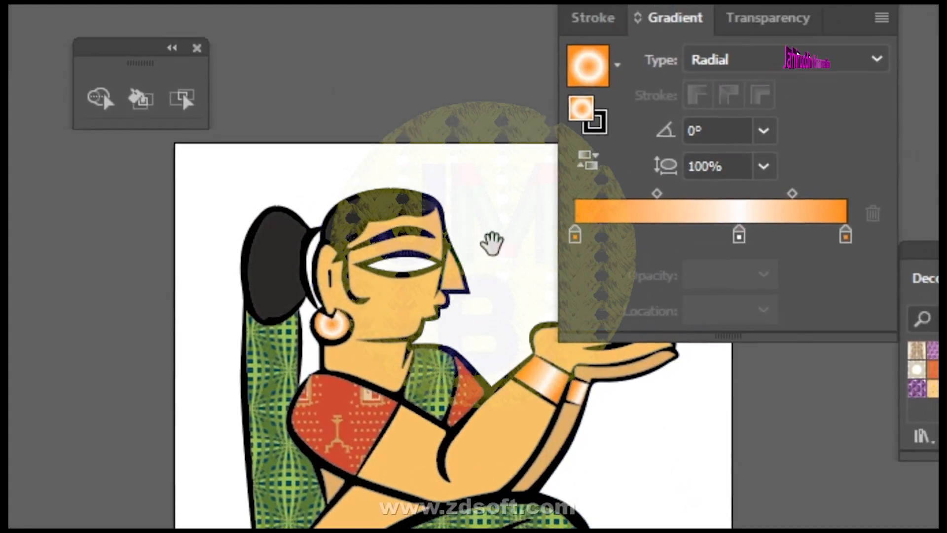
Draw a circle on the blank area above the forehead with the Ellipse tool and remove its fill
left_click_drag(492, 244, 365, 304)
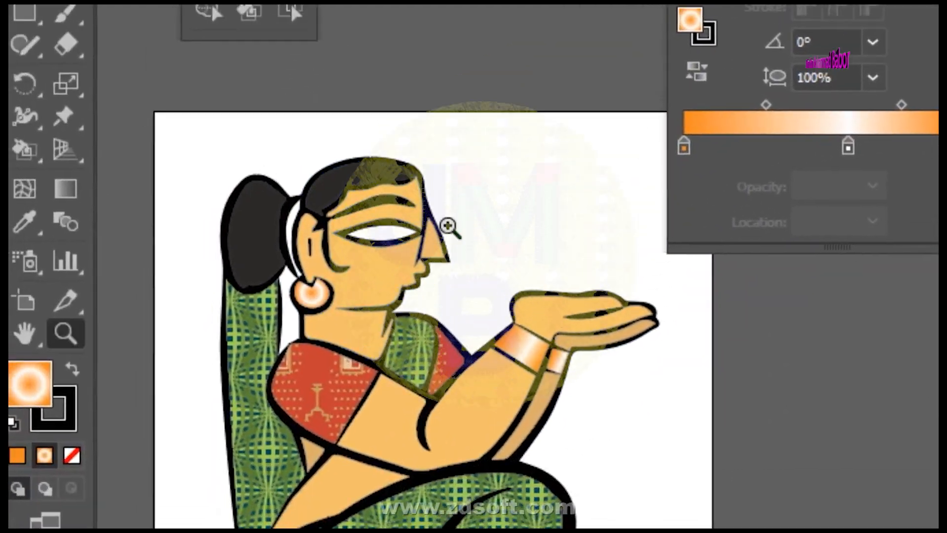
left_click(420, 364)
left_click(456, 369)
left_click(496, 363)
left_click_drag(651, 461, 712, 439)
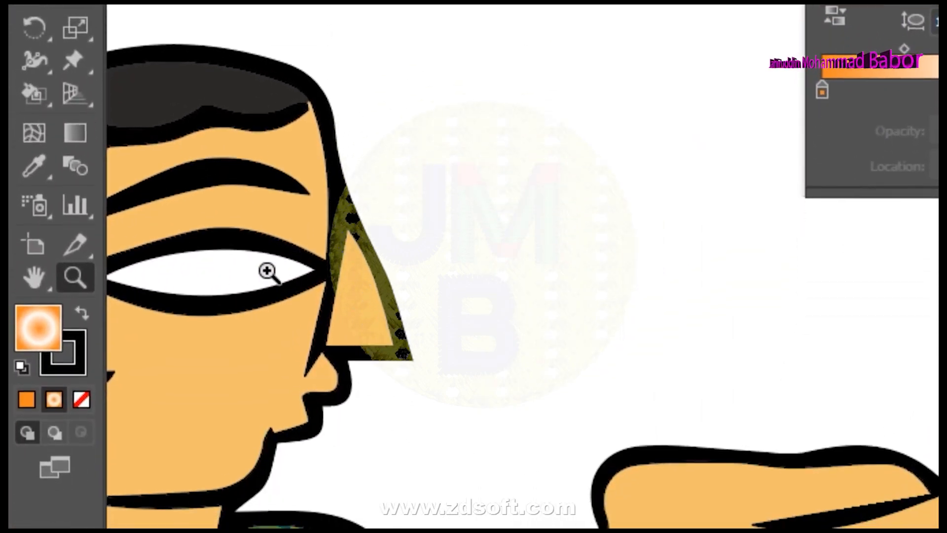
left_click_drag(267, 271, 511, 246)
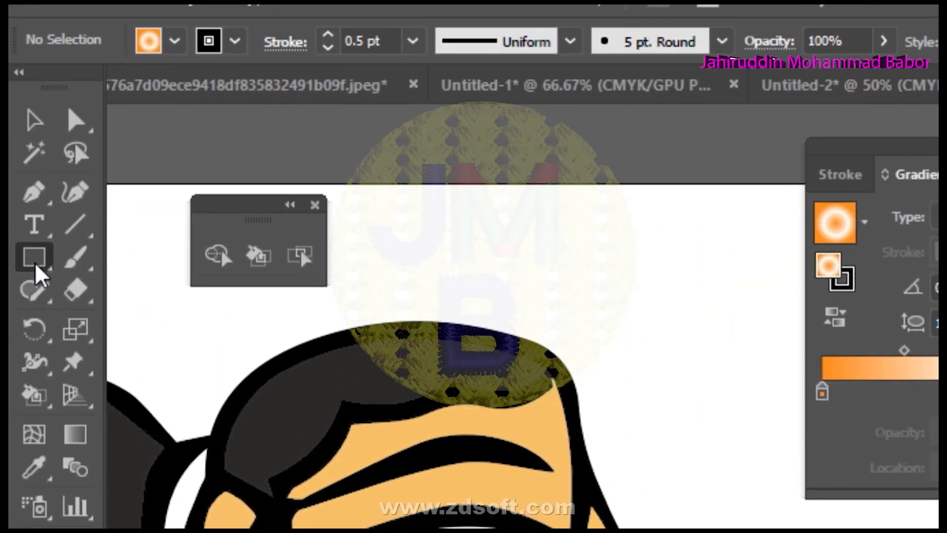
left_click_drag(35, 266, 147, 325)
left_click_drag(534, 222, 634, 311)
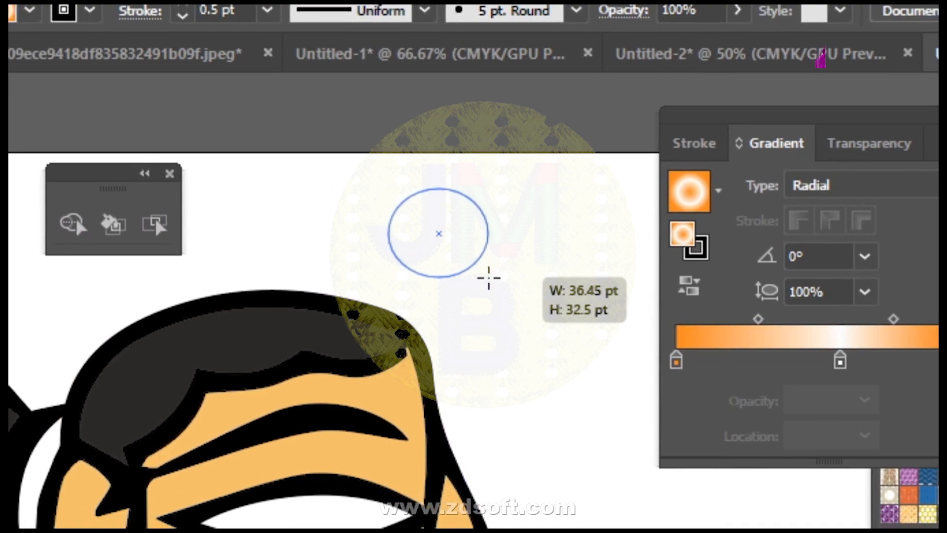
left_click_drag(488, 278, 493, 288)
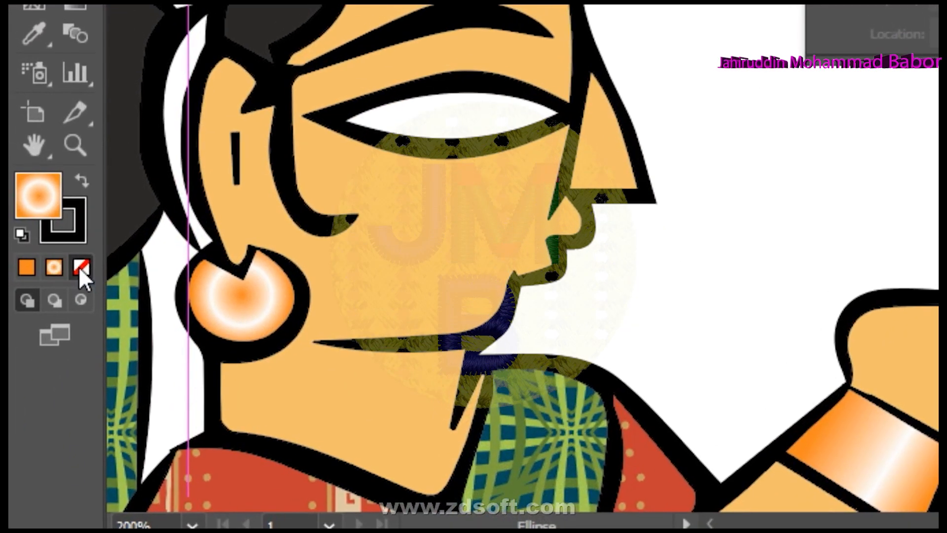
left_click(80, 268)
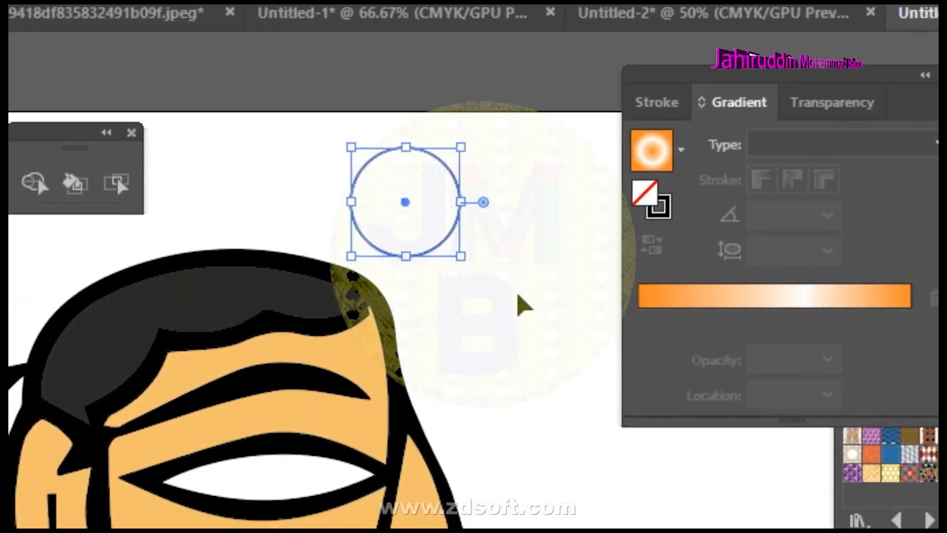
left_click(519, 297)
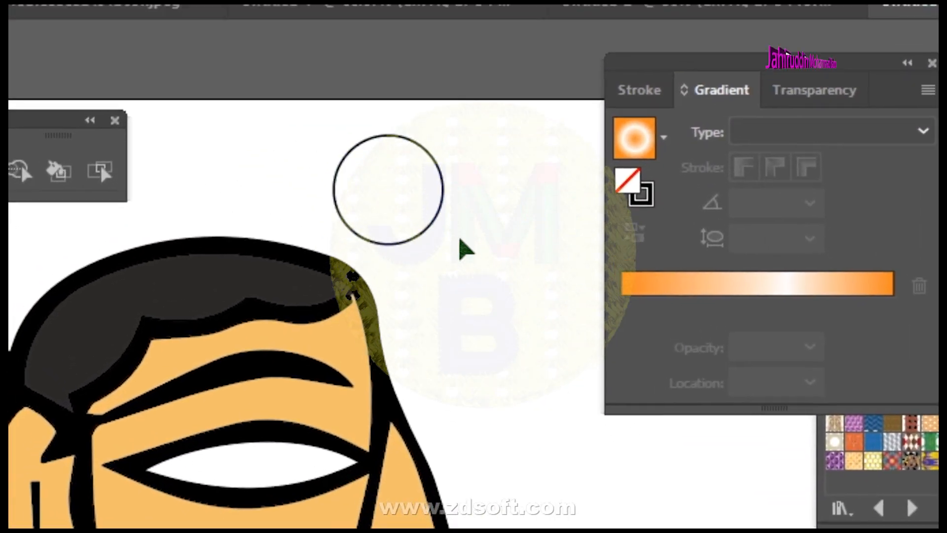
Thicken one side of the circle's stroke with the Width tool
left_click(442, 241)
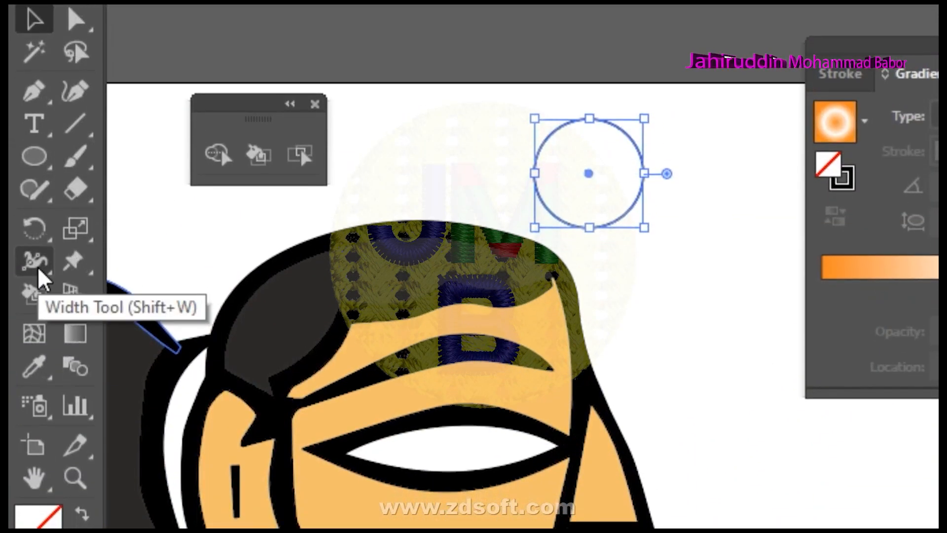
left_click(39, 269)
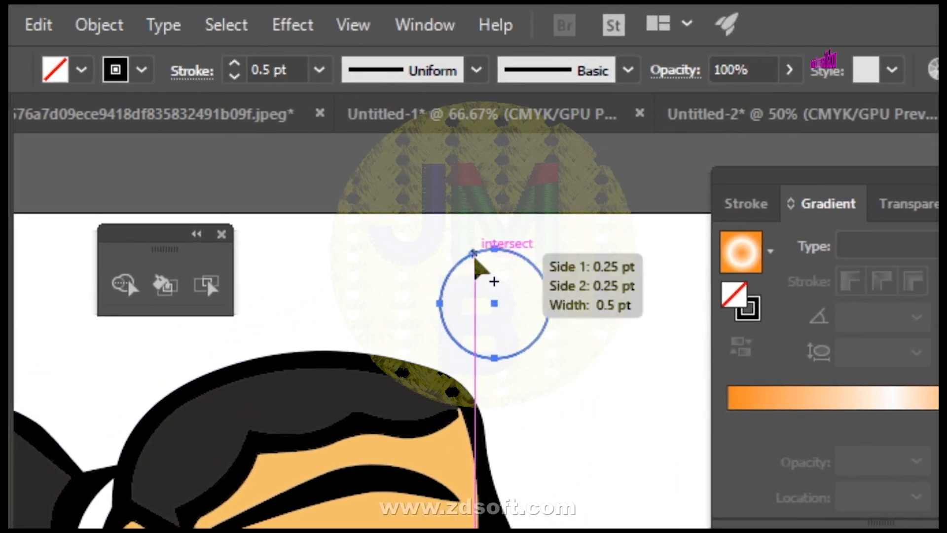
mouse_move(475, 260)
left_mouse_down()
mouse_move(500, 282)
mouse_move(448, 412)
left_mouse_up()
left_click(15, 122)
left_click(499, 443)
Scale down the uneven-stroked circle and move it onto the white of the eye
left_click_drag(461, 211, 567, 367)
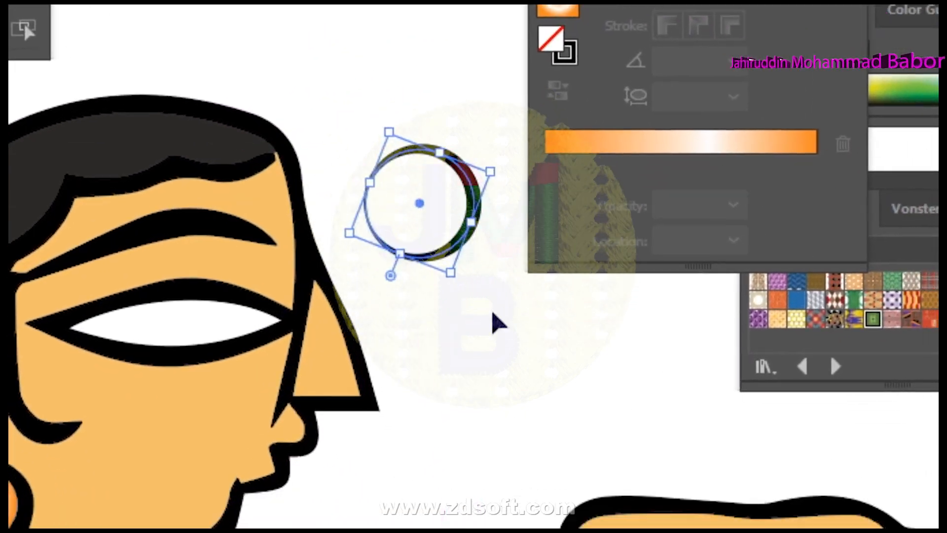
left_click_drag(459, 253, 450, 234)
left_click(500, 296)
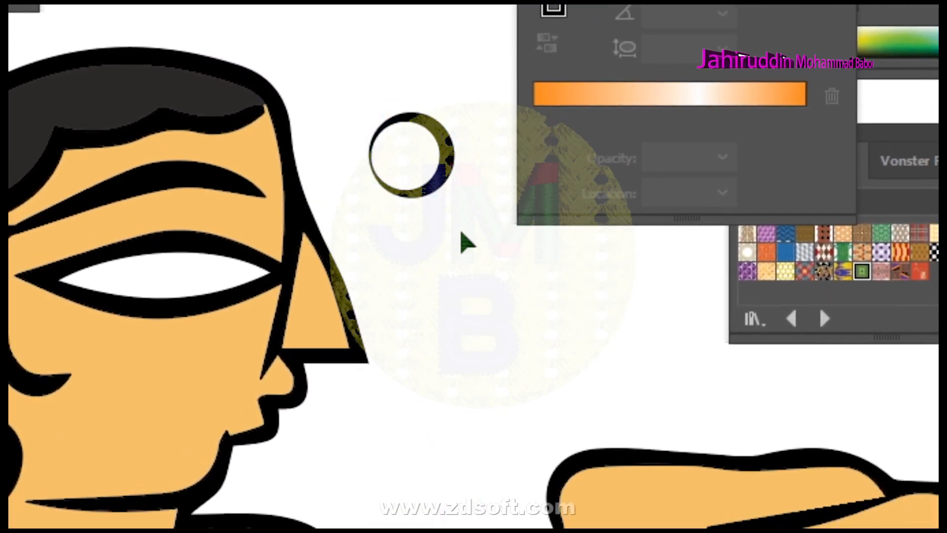
left_click_drag(462, 281, 220, 372)
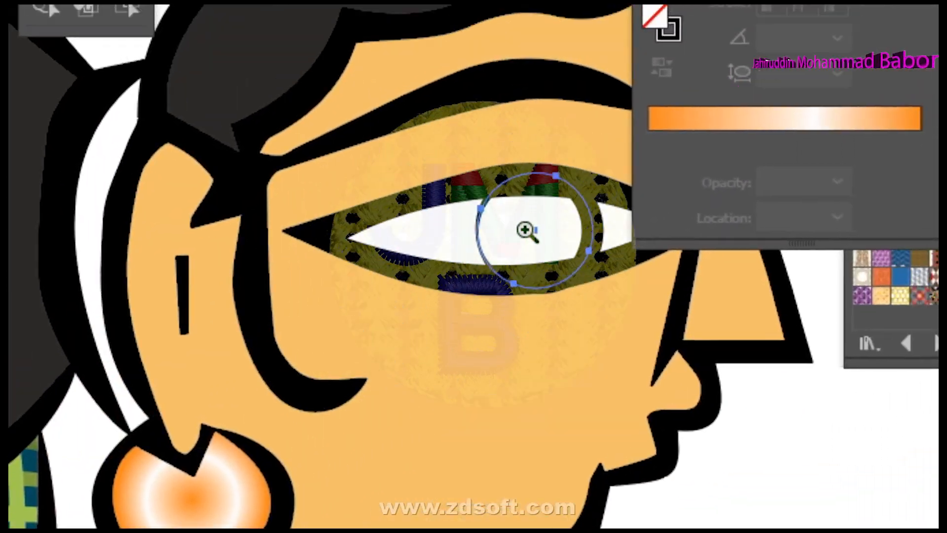
Shrink the eye's circle slightly and shift it toward the nose within the eye
left_click(525, 229)
left_click_drag(397, 257, 154, 337)
left_click(26, 97)
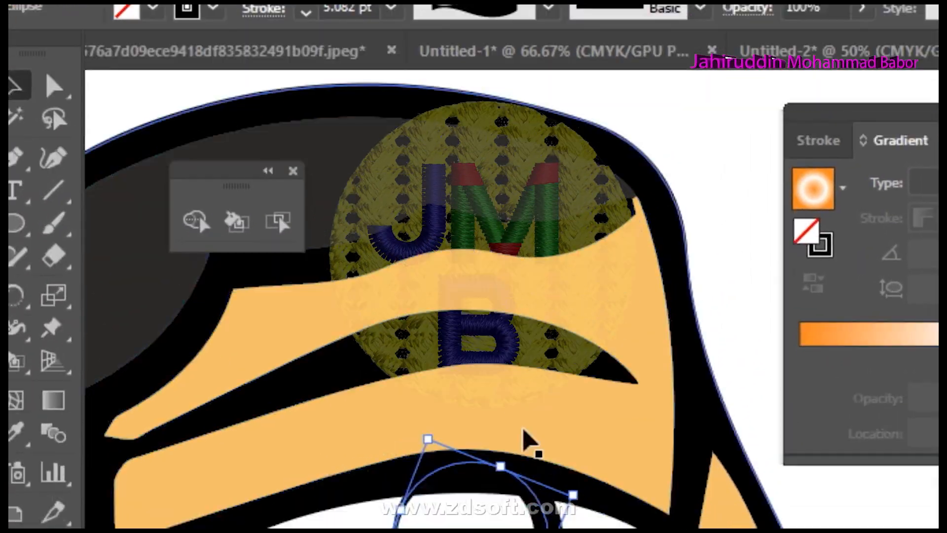
left_click_drag(469, 302, 462, 294)
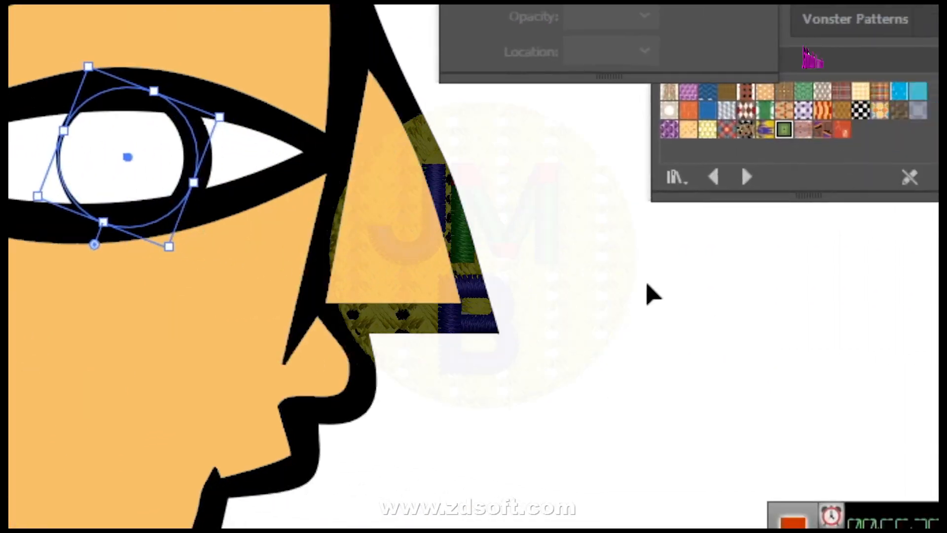
left_click(932, 320)
left_click_drag(321, 179, 354, 177)
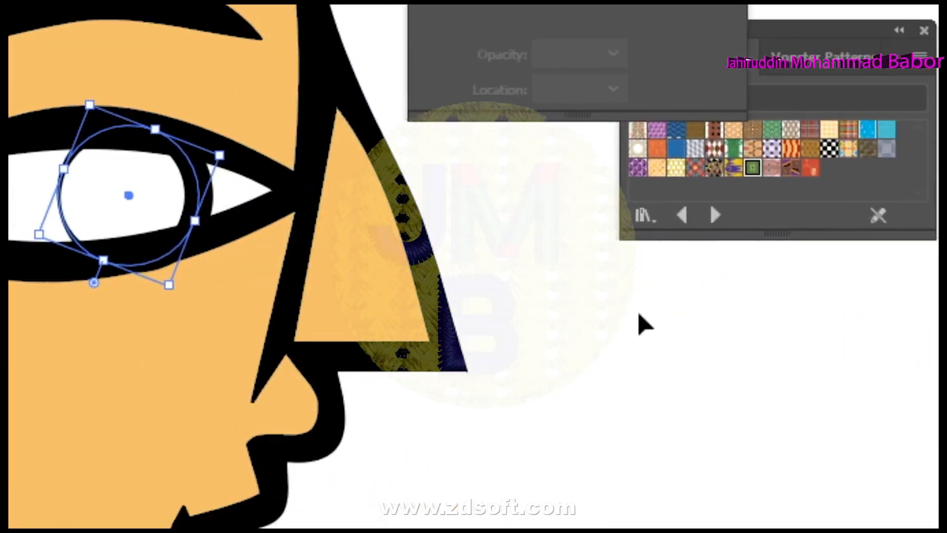
Fill the circle in the eye with dark gray to form the iris
left_click(793, 295)
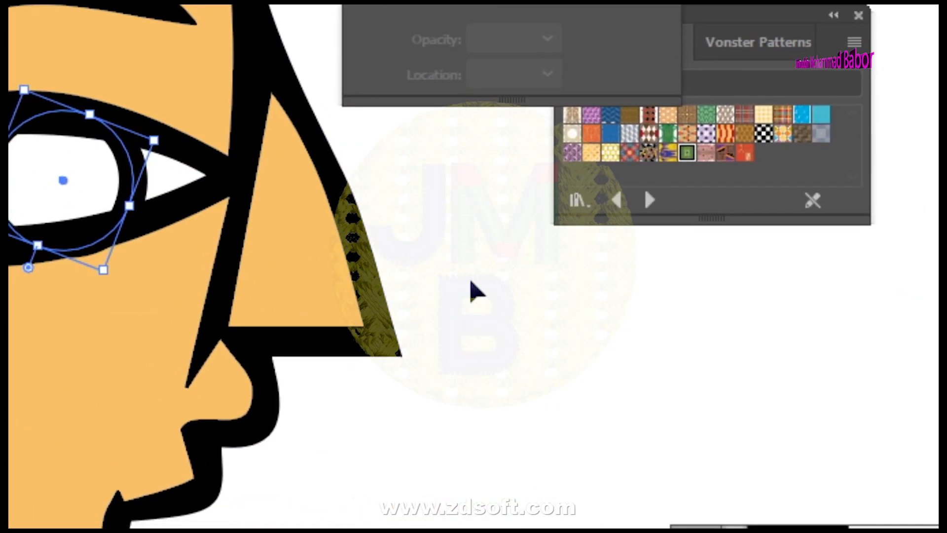
key("space")
left_click_drag(468, 283, 465, 316)
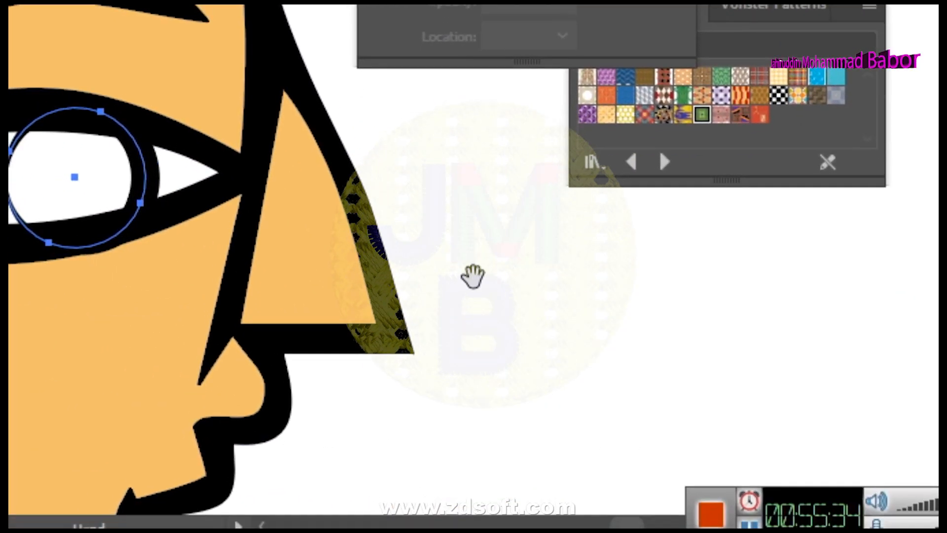
left_click(495, 319)
left_click(132, 216)
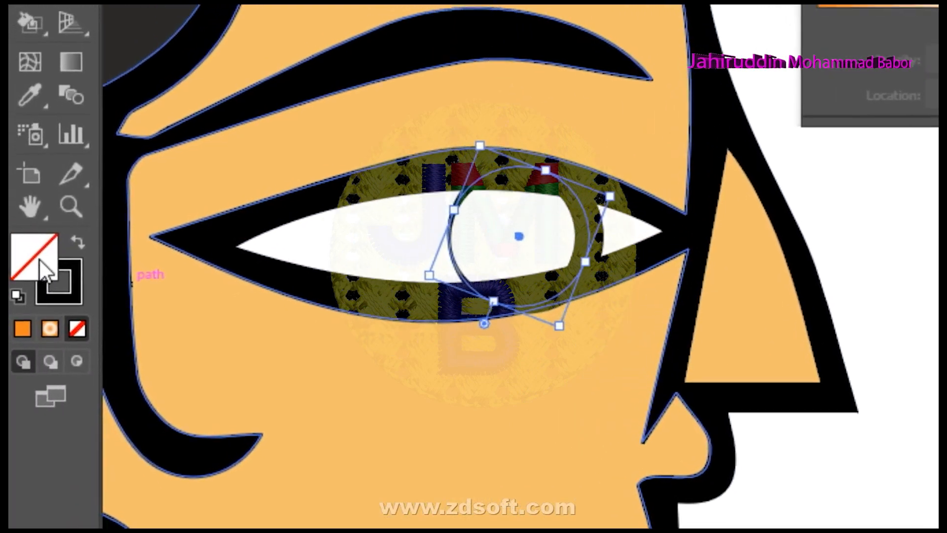
double_click(40, 260)
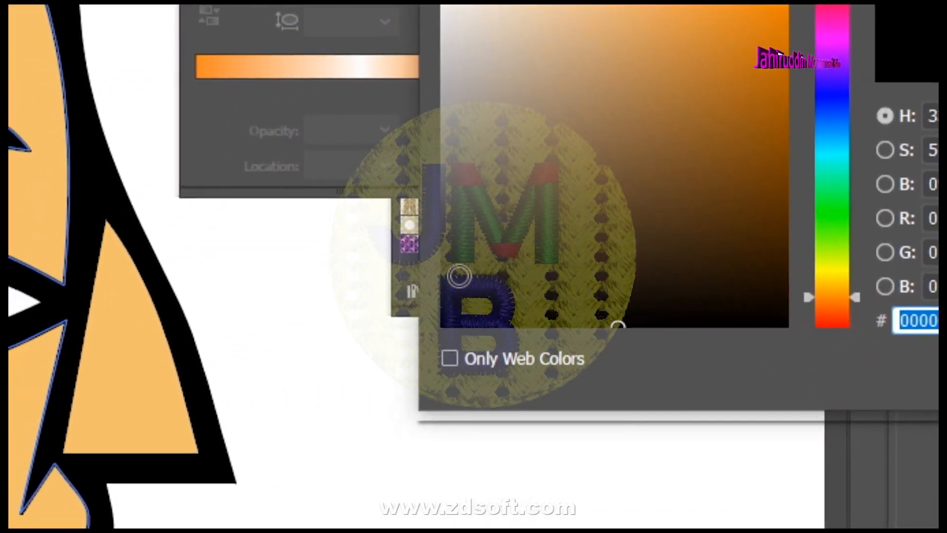
left_click(459, 276)
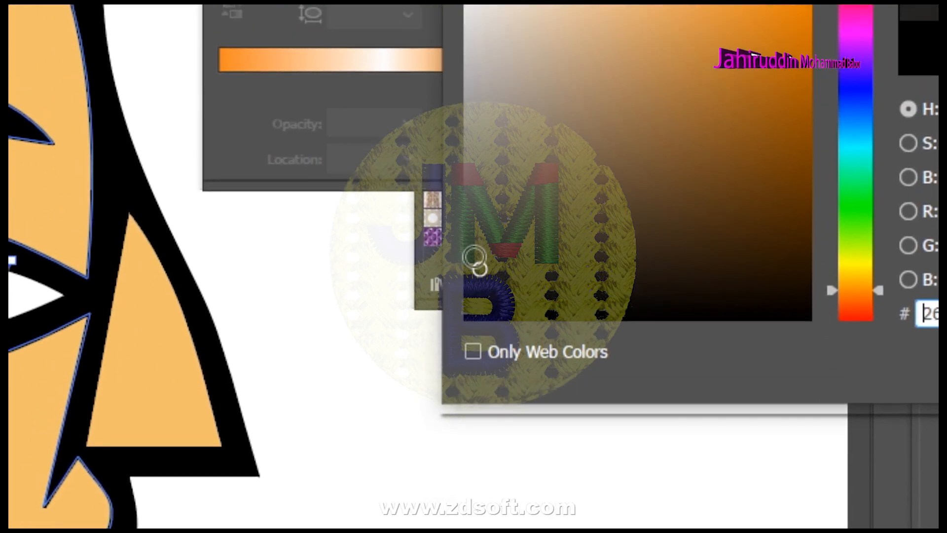
left_click(472, 239)
left_click(751, 257)
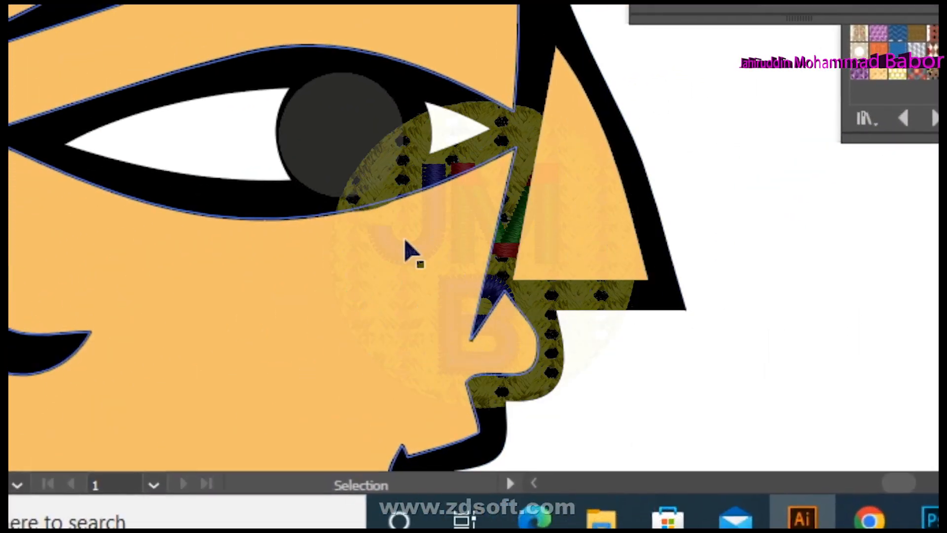
Draw a small circle inside the upper part of the iris, on the side toward the nose
key("z")
left_click(55, 346)
left_click(519, 179)
left_click_drag(392, 222, 395, 364)
left_click(32, 140)
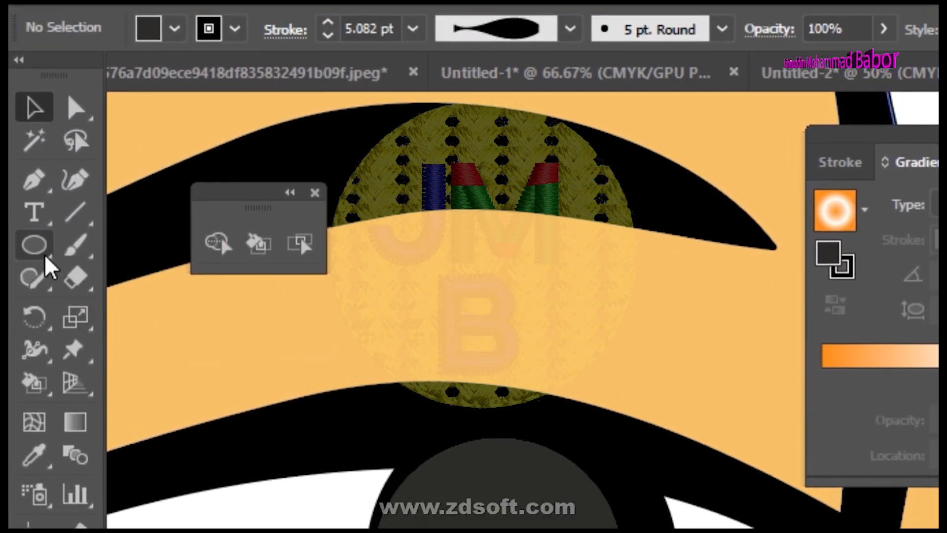
left_click(41, 263)
left_click_drag(478, 261, 558, 341)
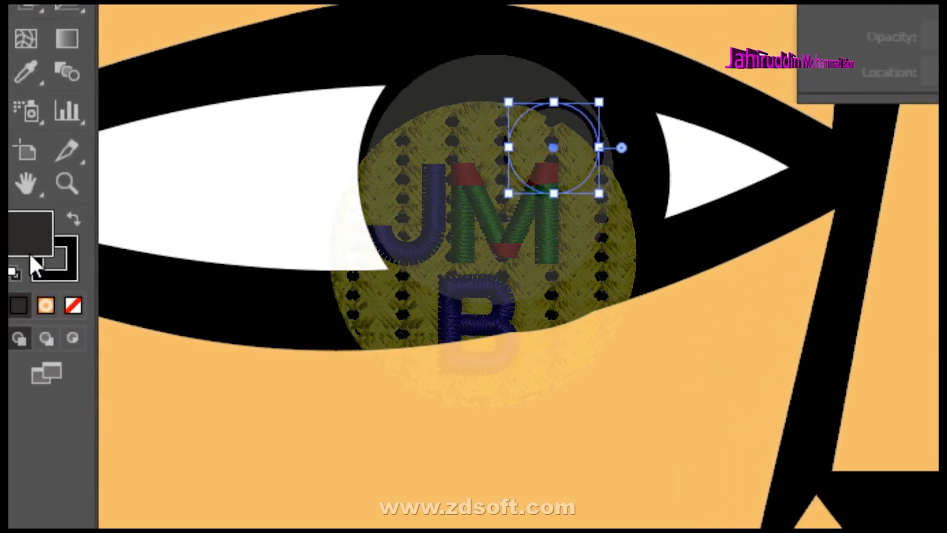
Change the small iris circle's fill to a lighter color
double_click(30, 256)
mouse_move(495, 258)
left_mouse_down()
mouse_move(476, 250)
mouse_move(414, 173)
left_mouse_up()
left_click(925, 286)
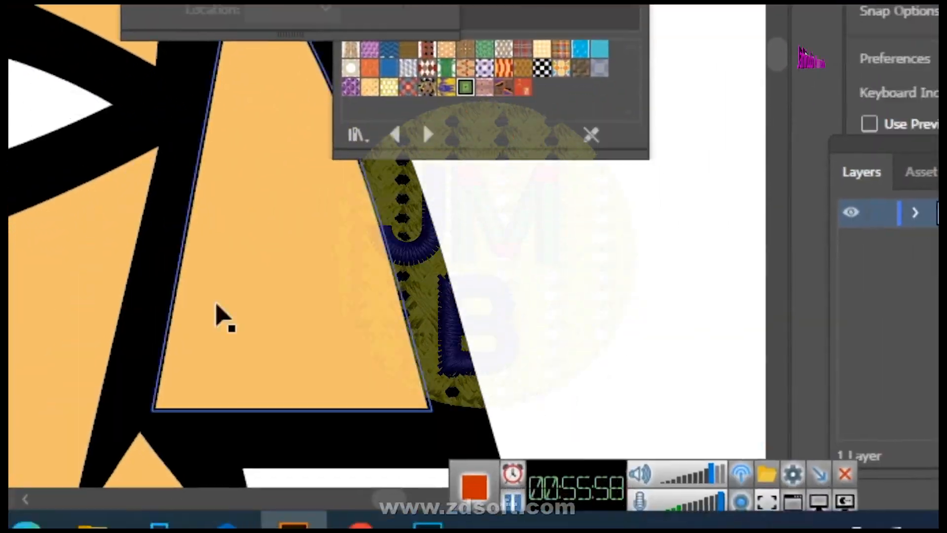
Examine the new eye and the colored face, hand and hair for areas still left unfilled
left_click(216, 305, "ctrl+alt")
left_click(460, 251, "ctrl+alt")
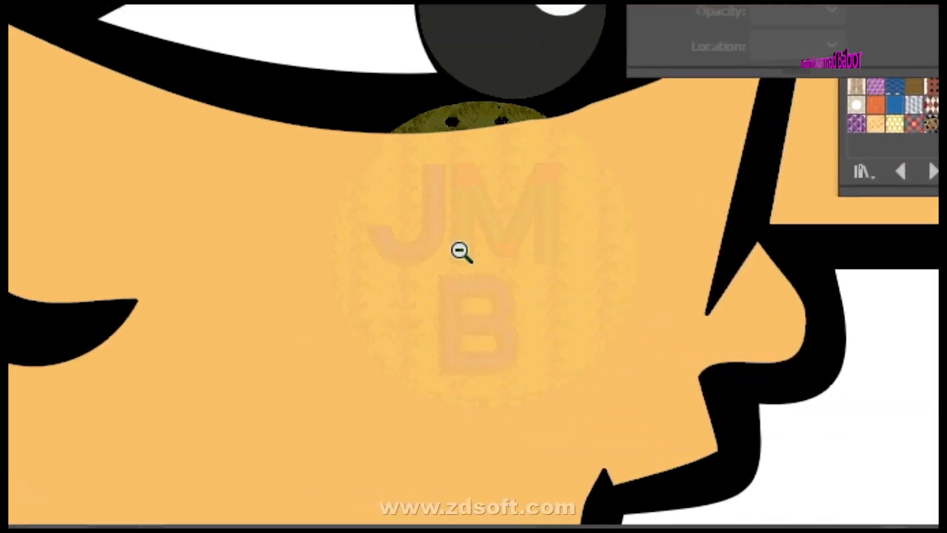
left_click(466, 253, "ctrl+alt")
left_click(481, 257, "ctrl+alt")
left_click(520, 300, "ctrl+alt")
left_click_drag(521, 301, 285, 312)
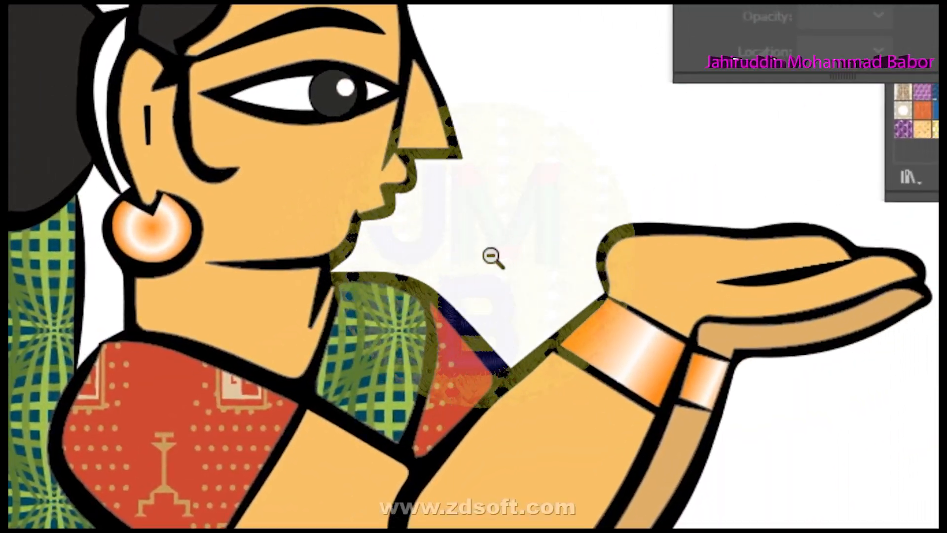
left_click(498, 228, "ctrl+alt")
left_click(634, 153, "ctrl+alt")
left_click_drag(643, 147, 448, 223)
left_click(31, 144)
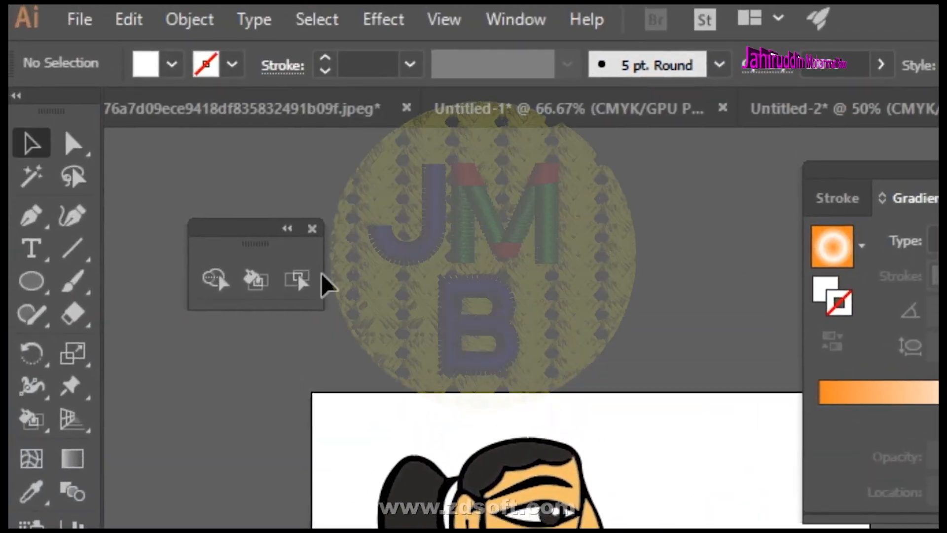
left_click_drag(484, 323, 452, 290)
left_click(519, 281, "ctrl")
left_click_drag(519, 282, 292, 322)
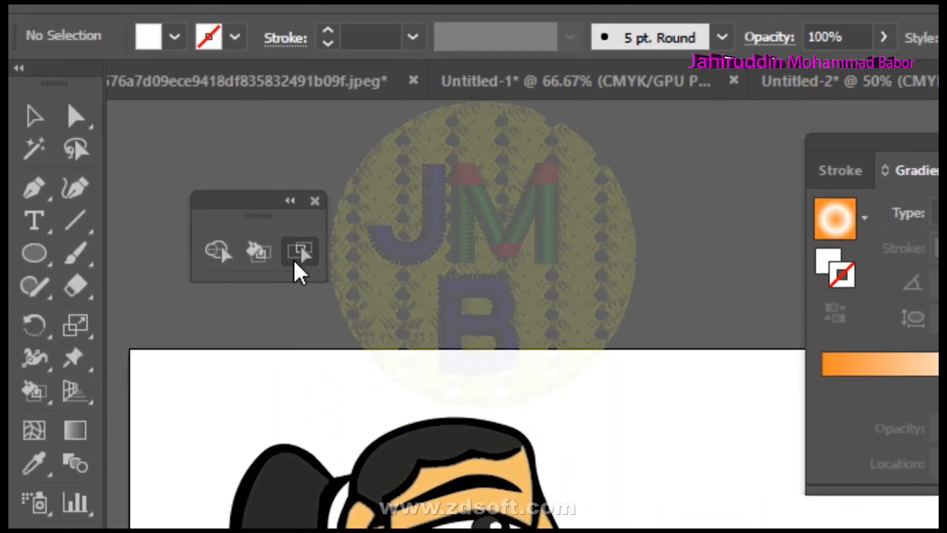
Fill the white crescent between the ear and the hair bun with a linear orange-and-white gradient using Live Paint Bucket
left_click(258, 254)
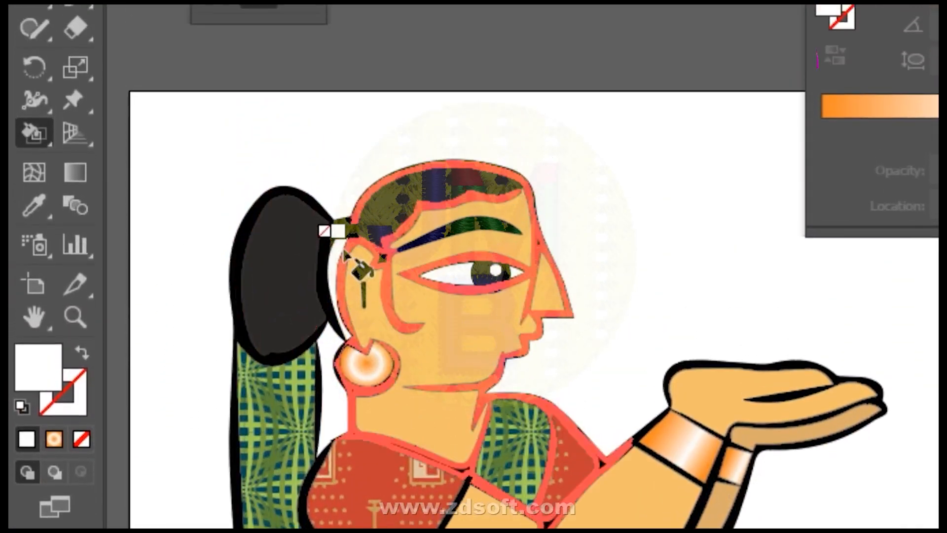
left_click(345, 254)
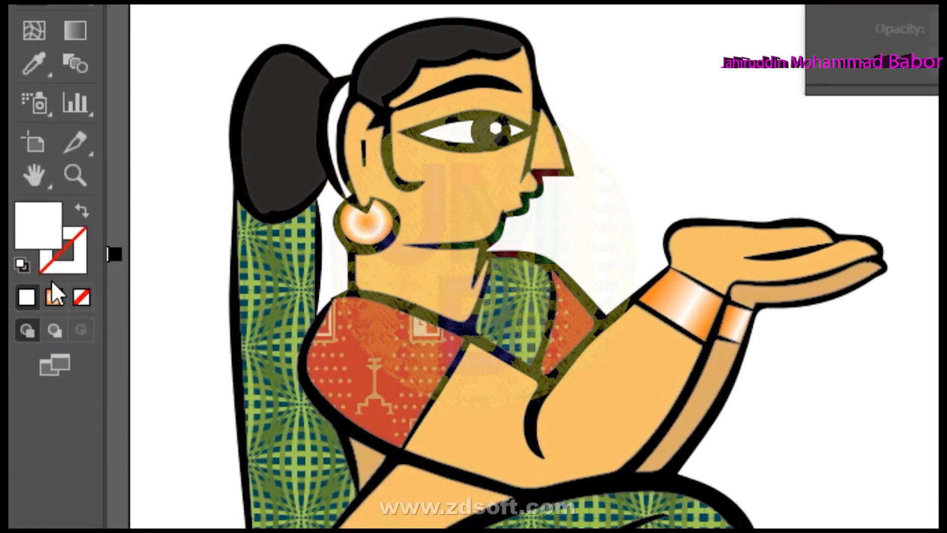
left_click(54, 455)
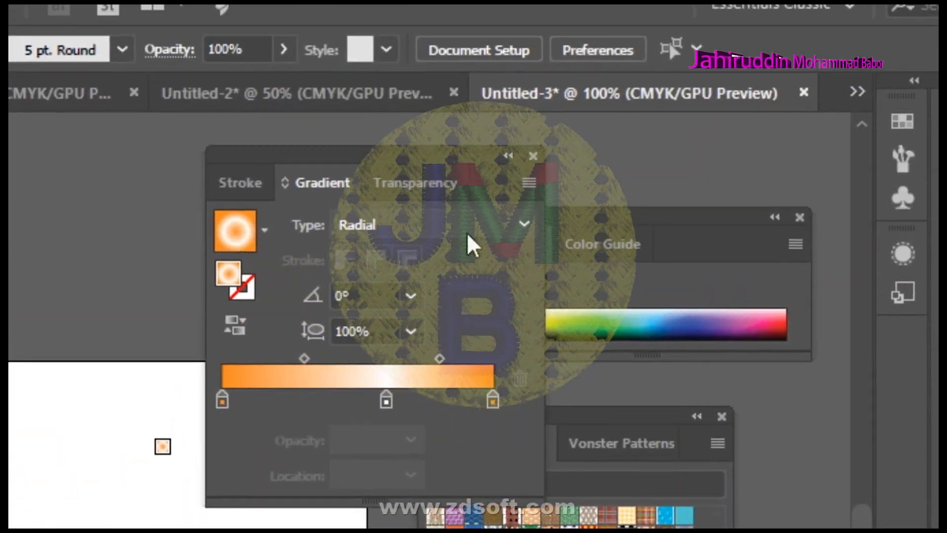
left_click(912, 164)
left_click(469, 274)
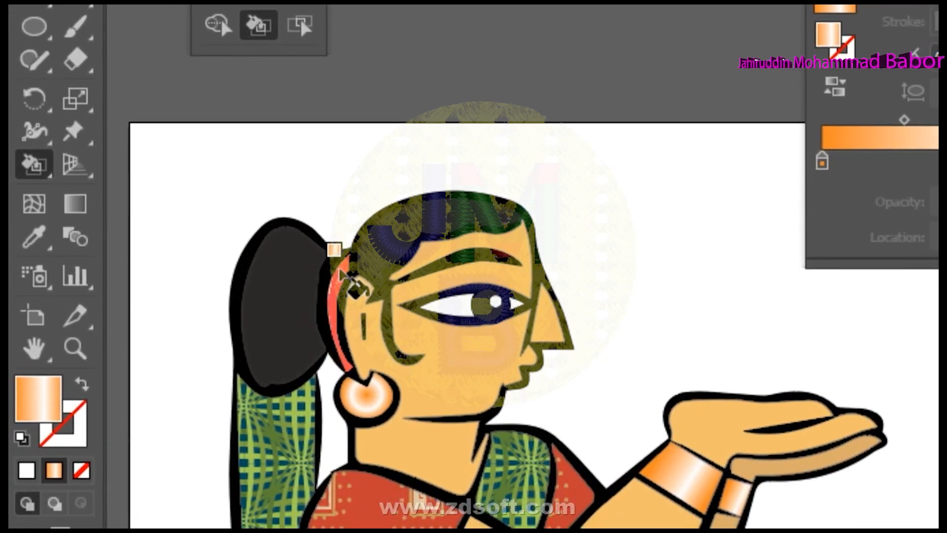
left_click(341, 270)
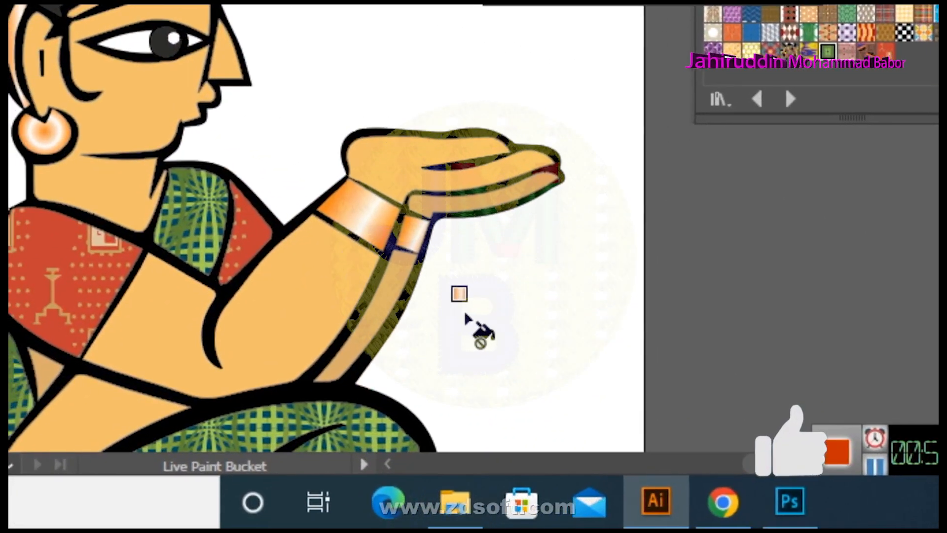
Close the floating Live Paint tools, the Gradient panel and the Decorative Legacy pattern library
key("v")
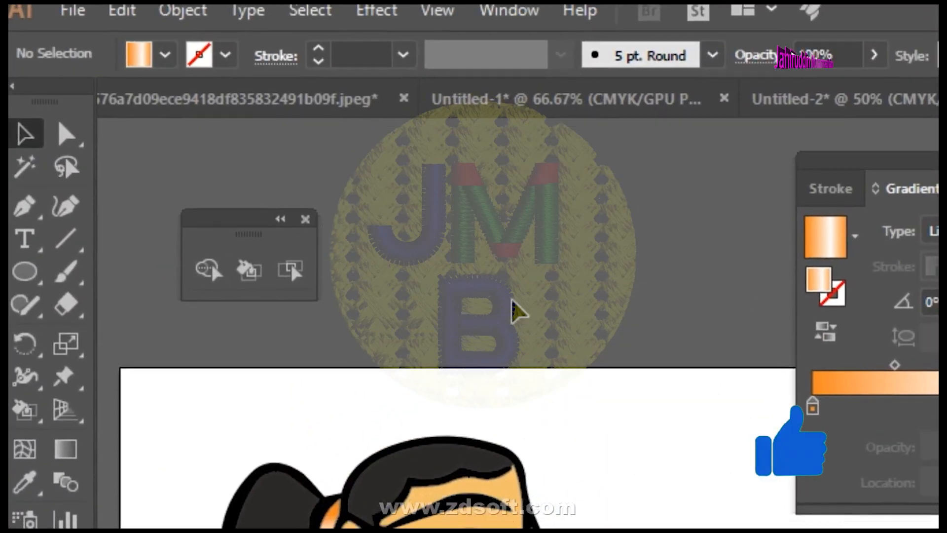
key("z")
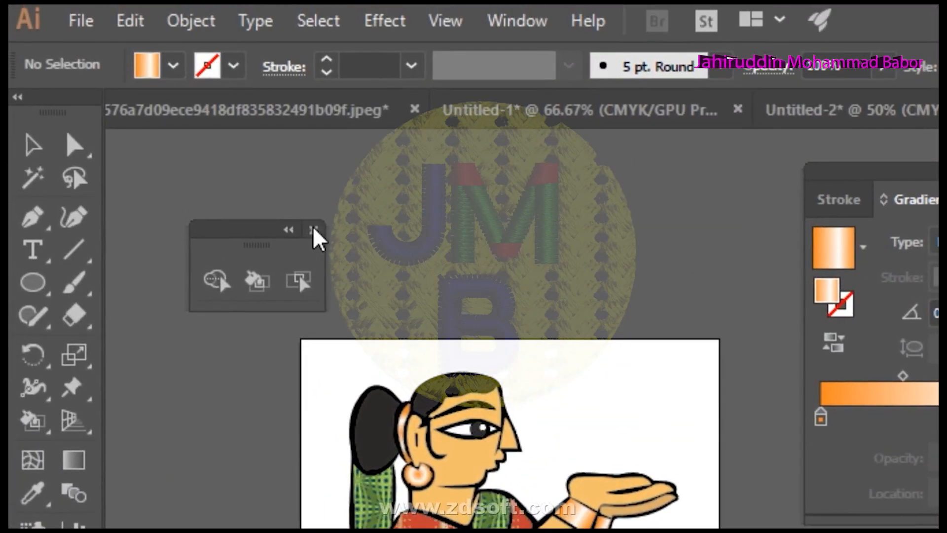
left_click(313, 229)
left_click_drag(537, 176, 347, 161)
left_click(479, 164)
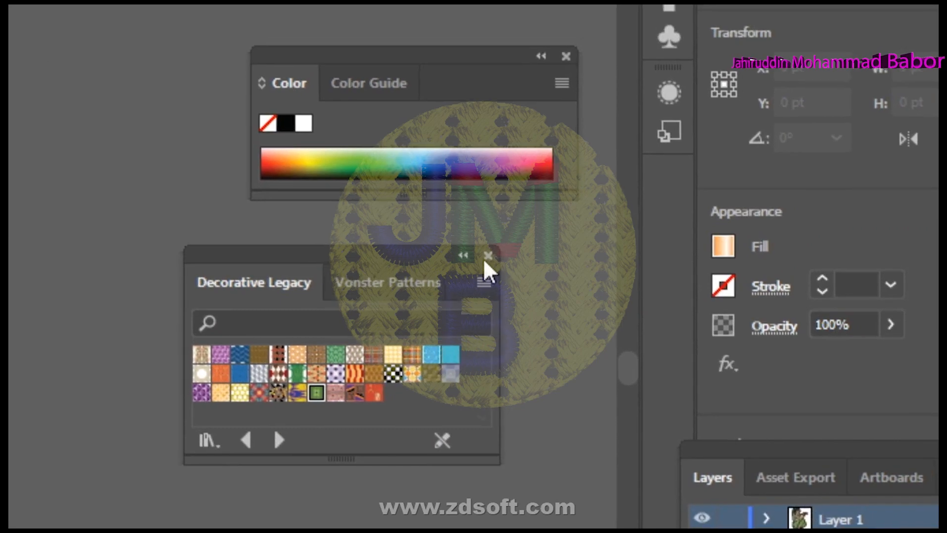
left_click(487, 255)
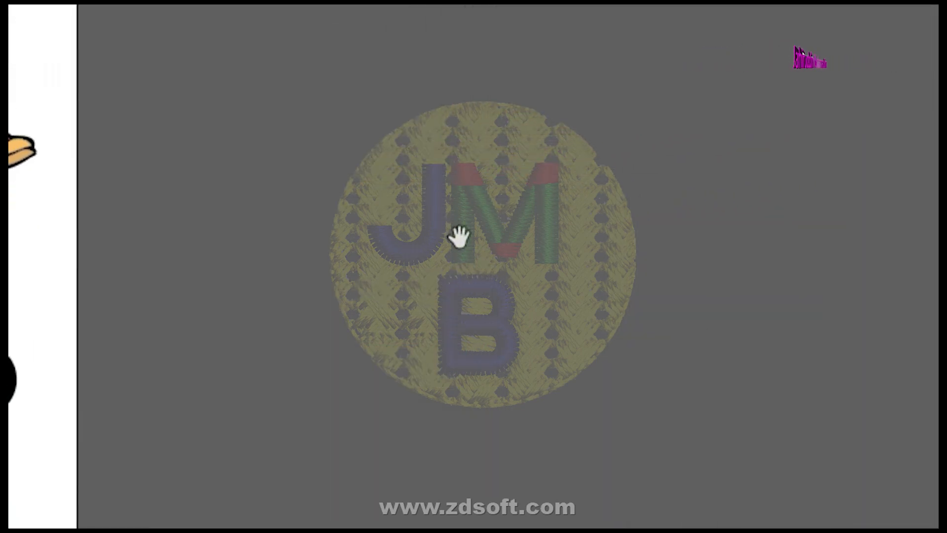
Inspect the colored woman in full screen and check her face and hands up close
left_click(203, 279)
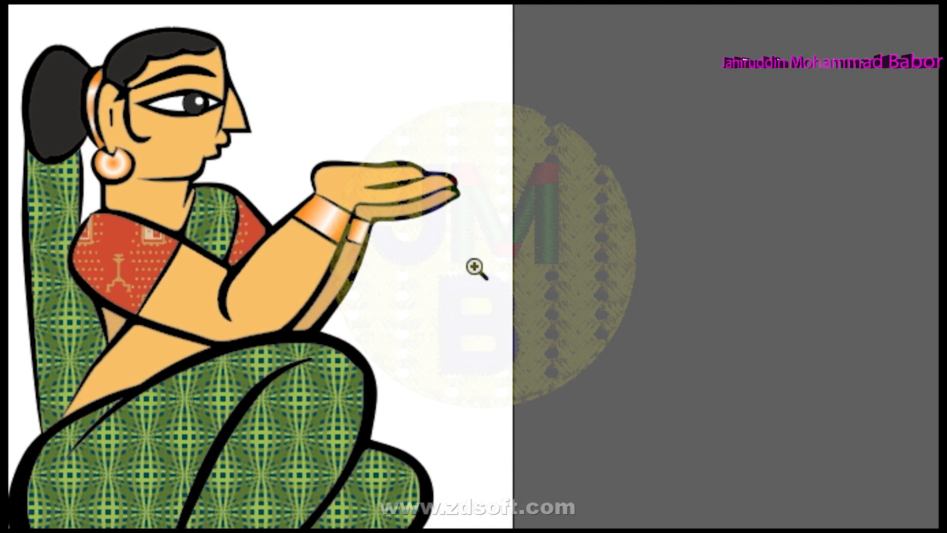
key("f")
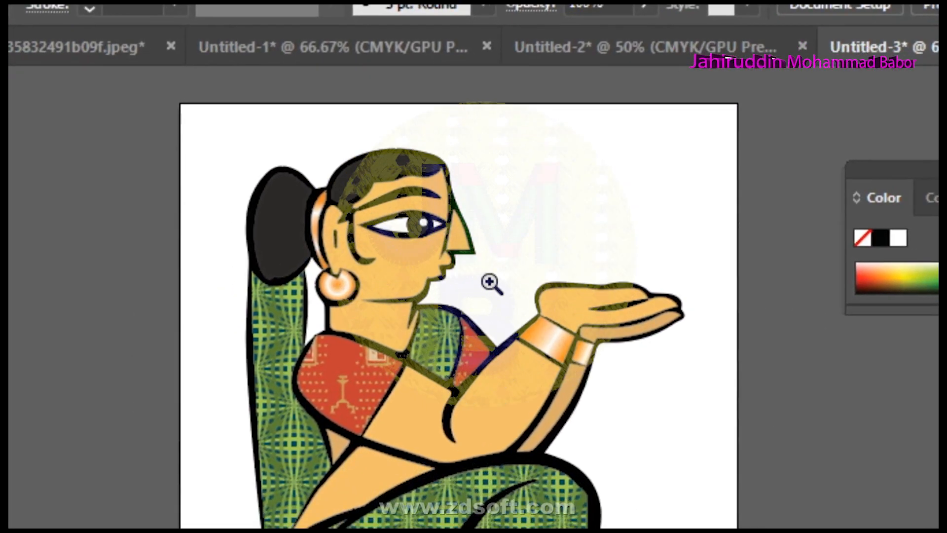
double_click(469, 321)
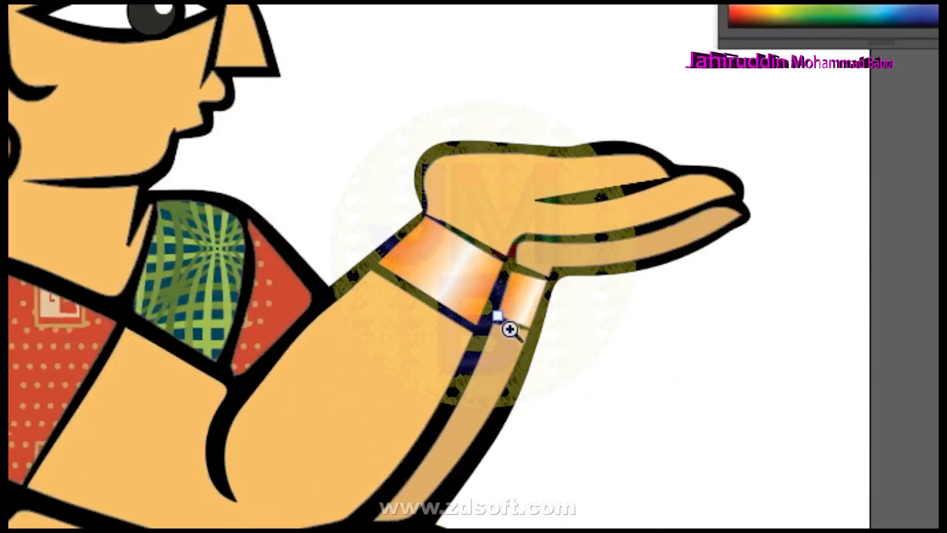
left_click(510, 329)
left_click(28, 146)
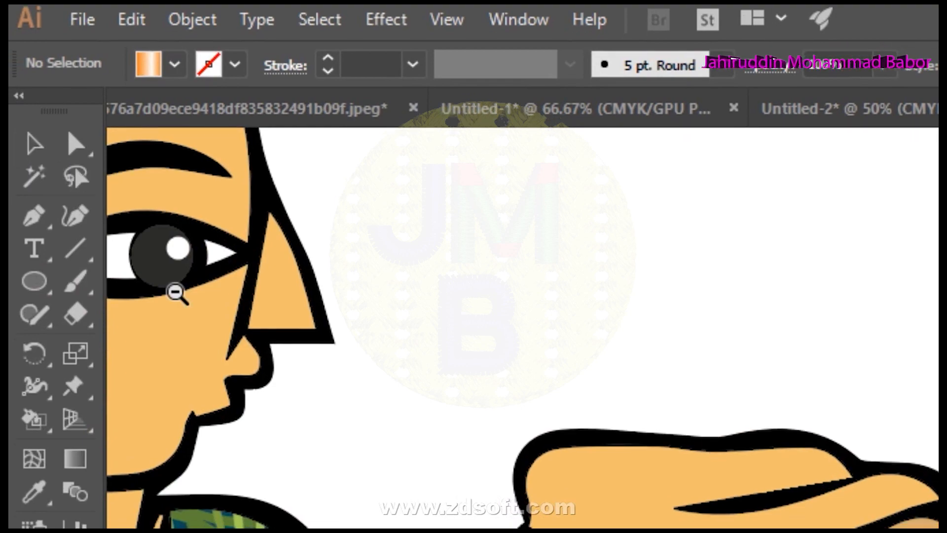
left_click(365, 343, "alt")
left_click(454, 369, "alt")
left_click(488, 377, "alt")
Check the reference images in Chrome, and return to Illustrator to review the other open documents
left_click(513, 518)
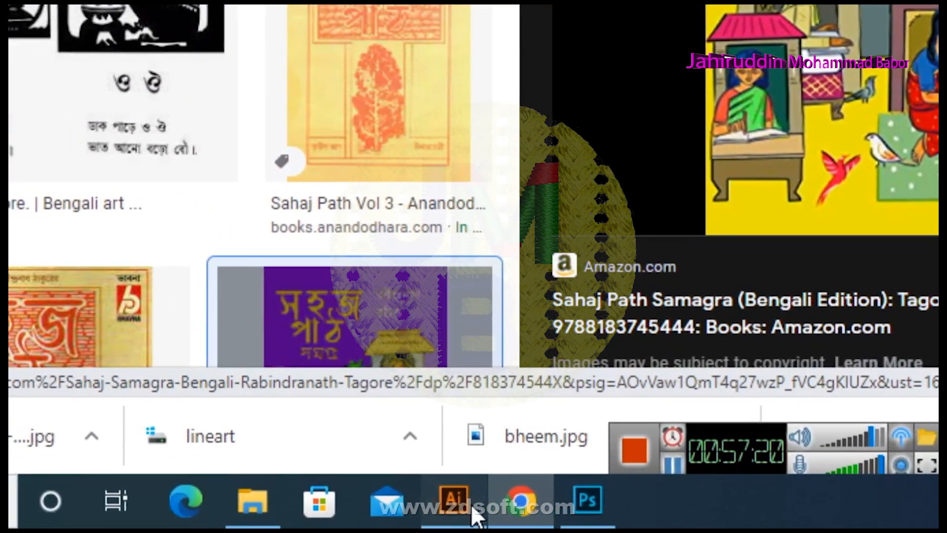
left_click(466, 504)
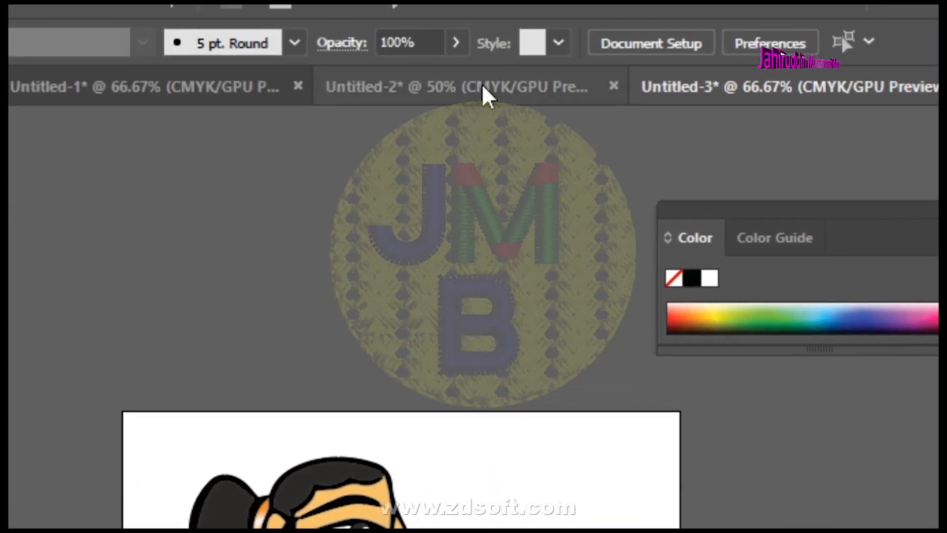
left_click(482, 93)
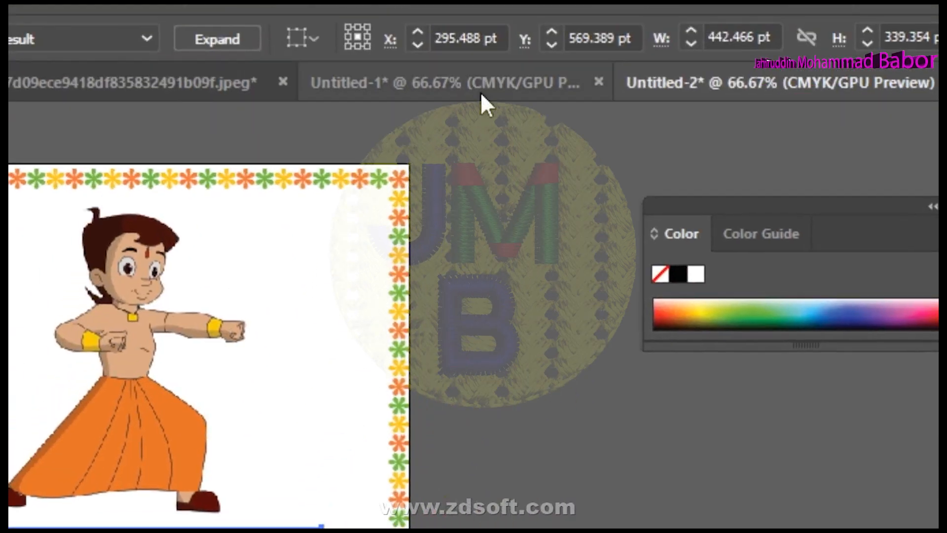
left_click(480, 89)
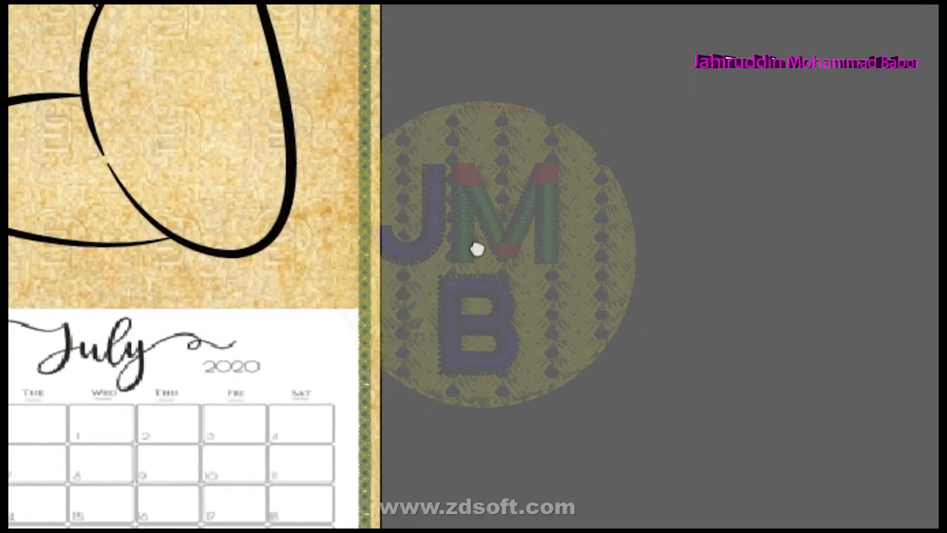
left_click_drag(478, 249, 479, 271)
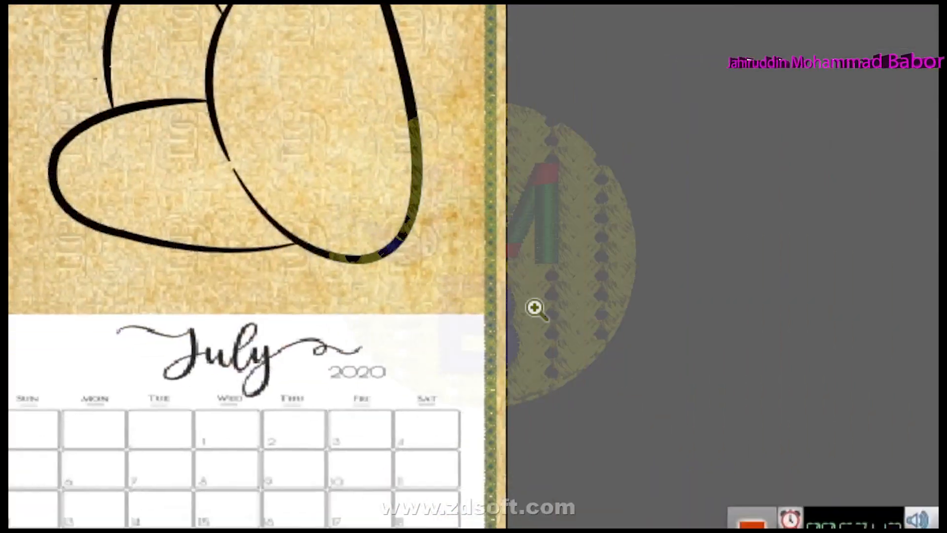
left_click_drag(535, 308, 484, 207)
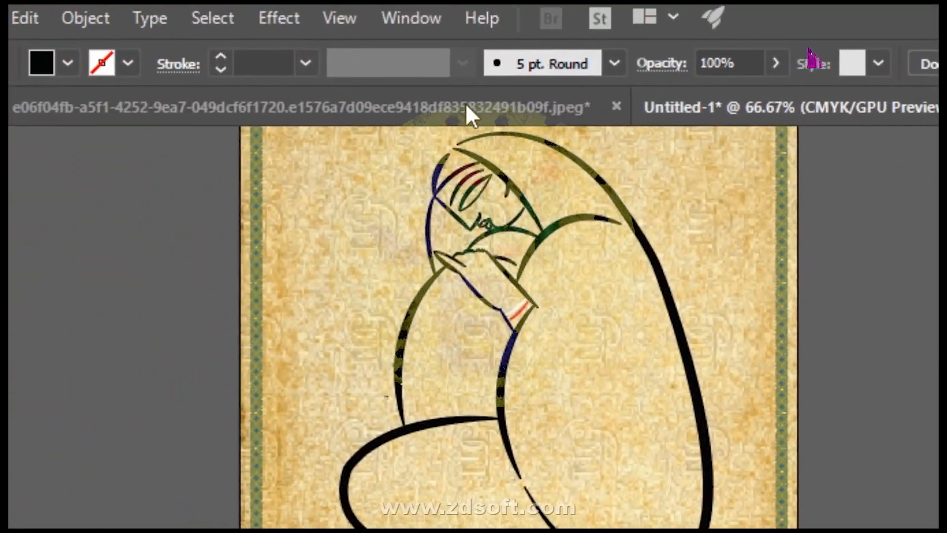
left_click(467, 114)
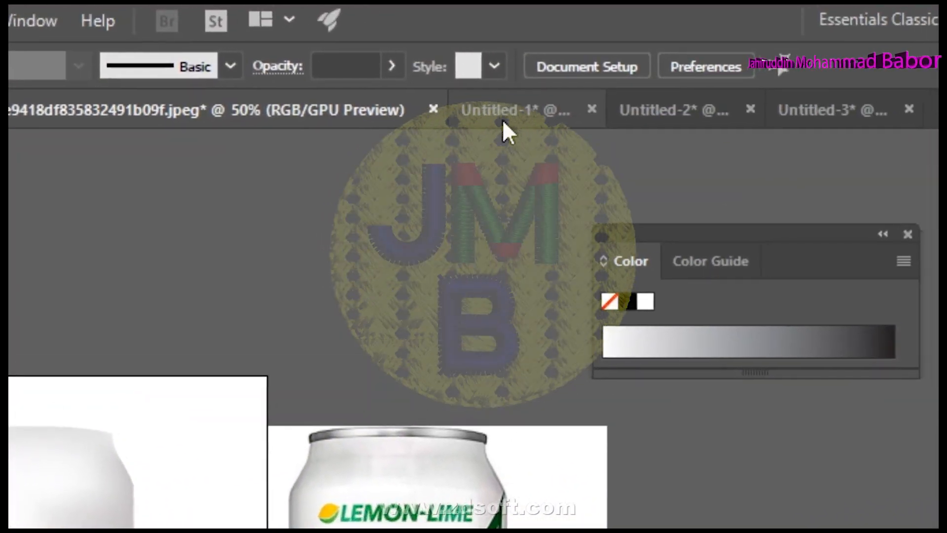
Try to thicken the outer outline strokes of the calendar's veiled woman with the Width tool, and undo the change
left_click(893, 113)
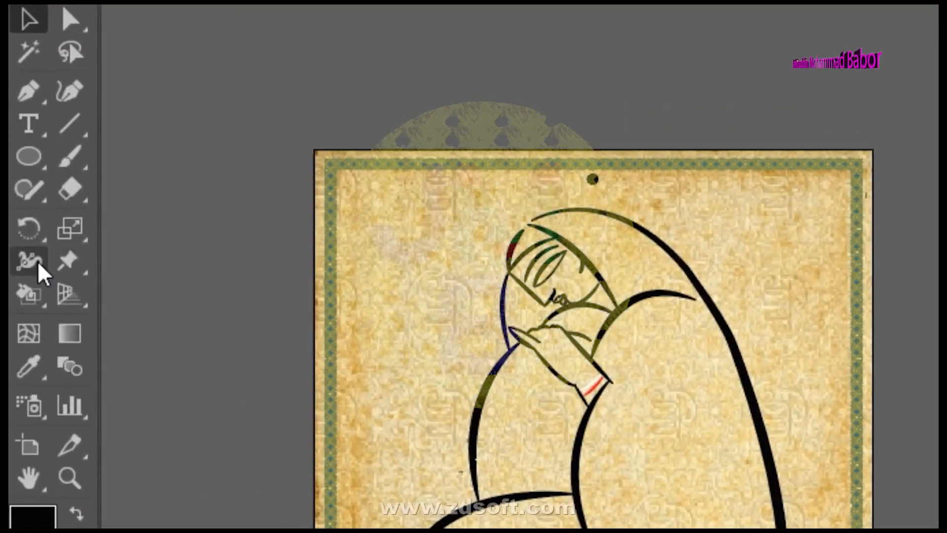
left_click(39, 267)
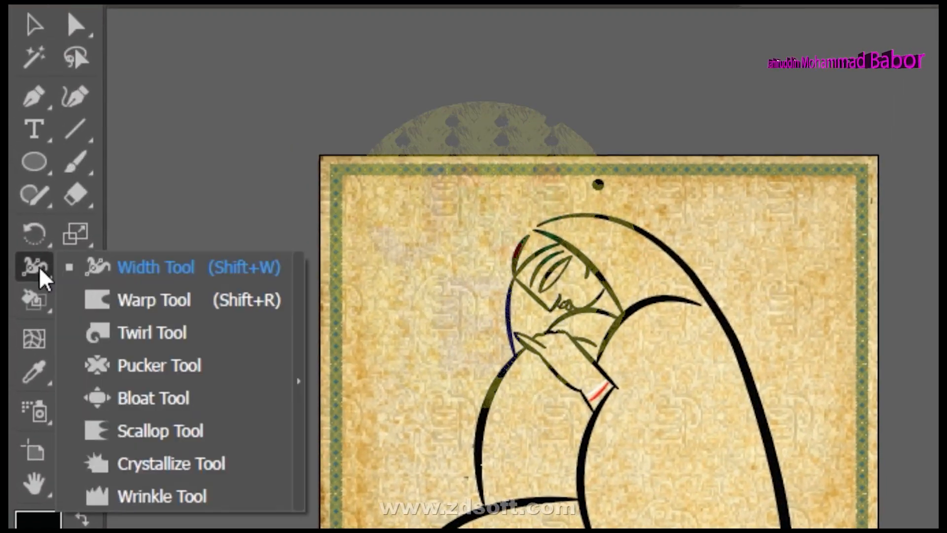
left_click(180, 269)
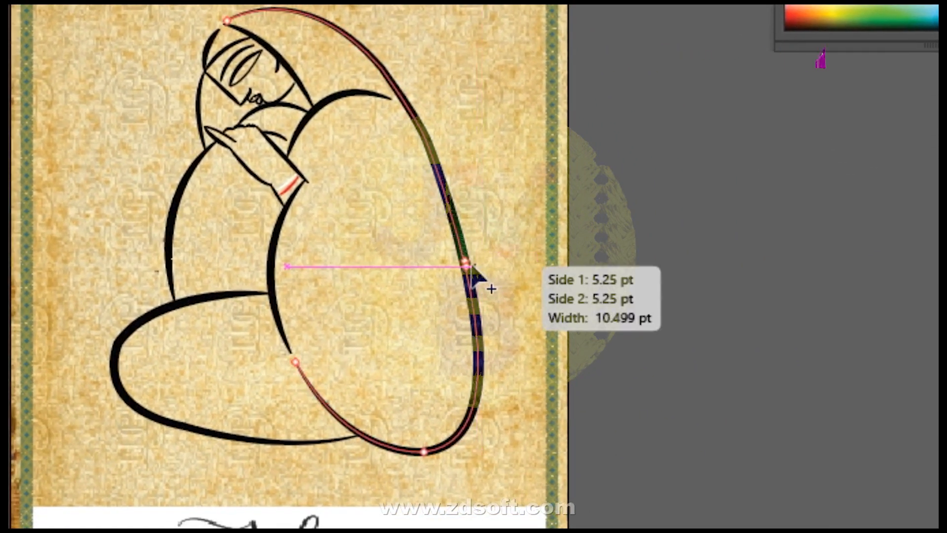
mouse_move(470, 266)
left_mouse_down()
mouse_move(479, 273)
mouse_move(432, 278)
mouse_move(440, 277)
mouse_move(427, 273)
mouse_move(434, 269)
left_mouse_up()
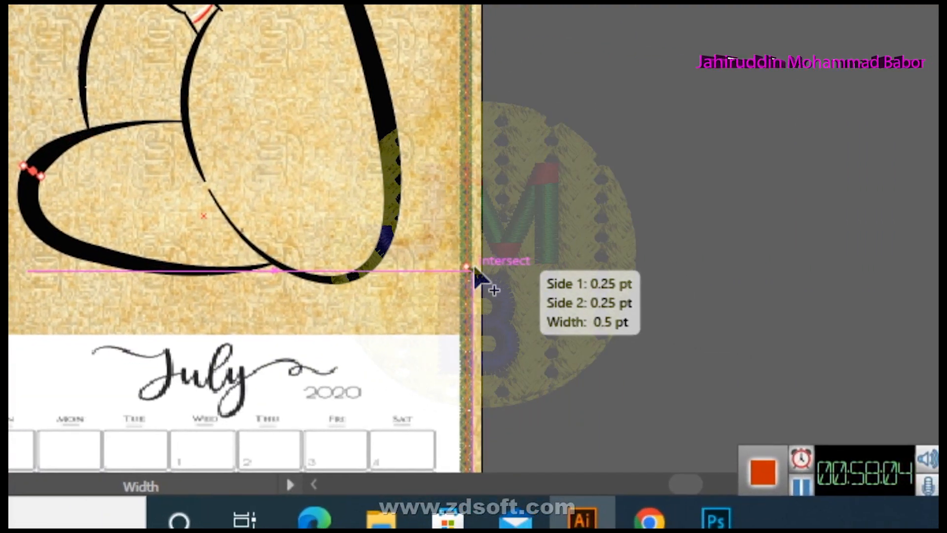
key("ctrl+z")
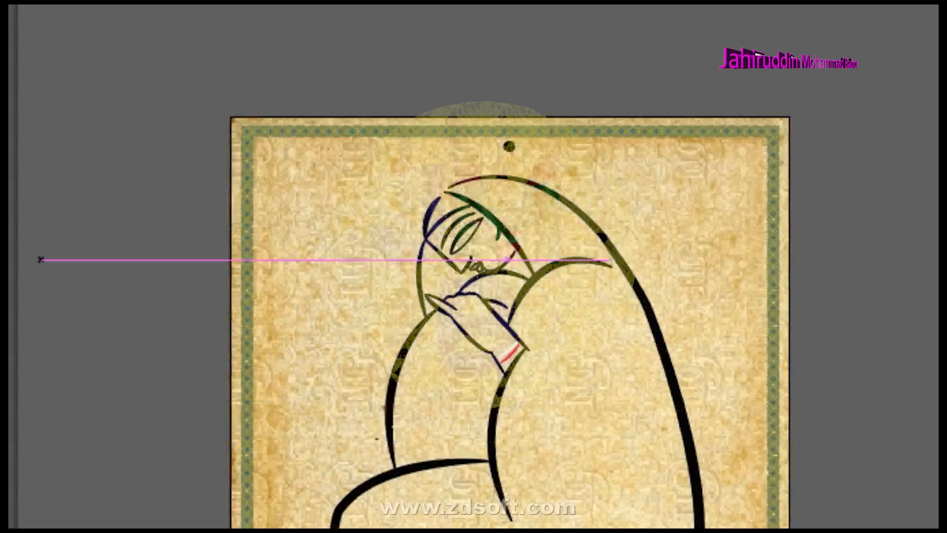
left_click(32, 142)
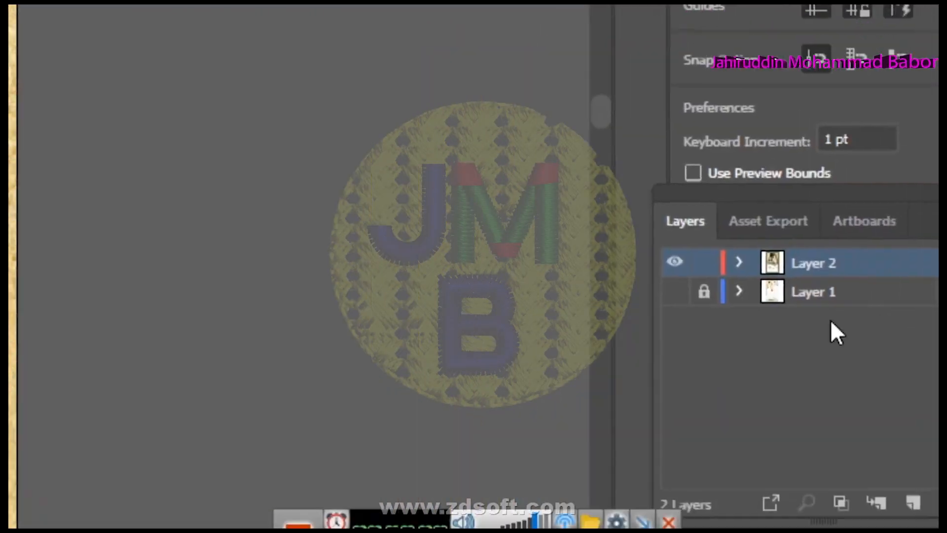
Hide Layer 2 and show Layer 1 to compare the artwork underneath, and restore the original layer visibility
left_click(609, 250)
left_click(601, 281)
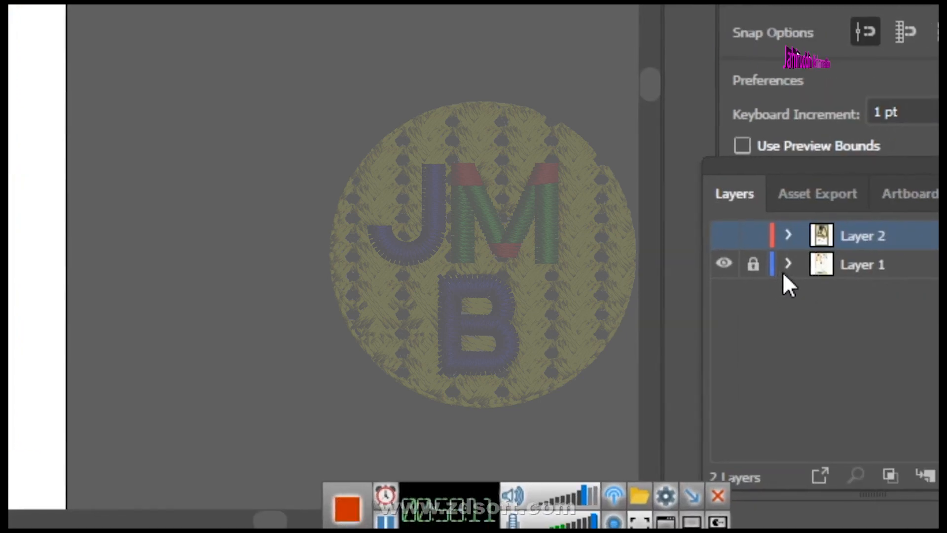
left_click(602, 235)
left_click(602, 263)
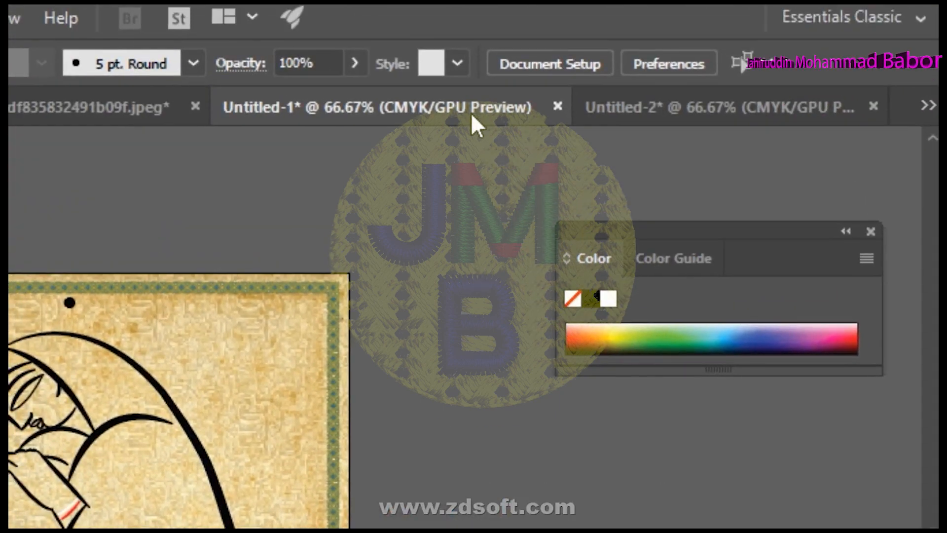
Review the boy's line art and the lemon-lime can document, and return to the July calendar drawing
left_click(487, 120)
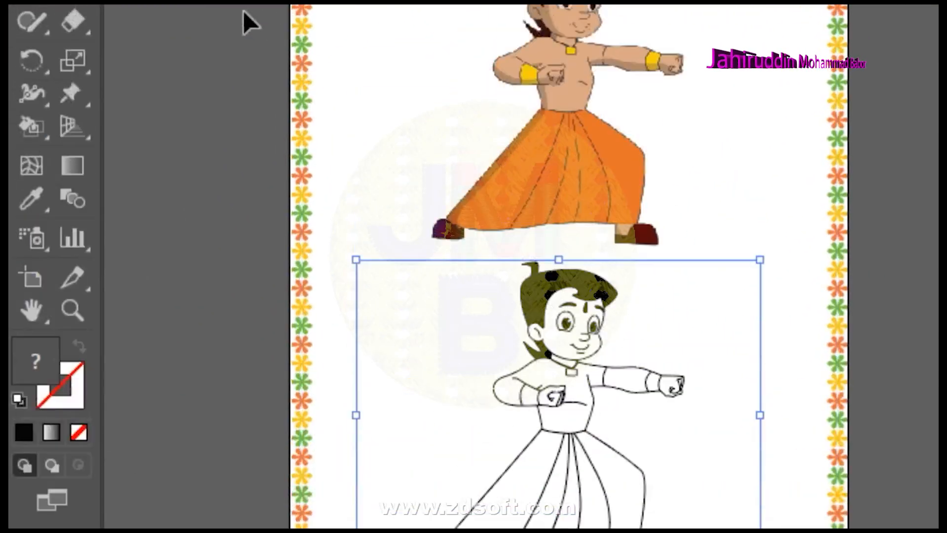
left_click(383, 95)
left_click(384, 97)
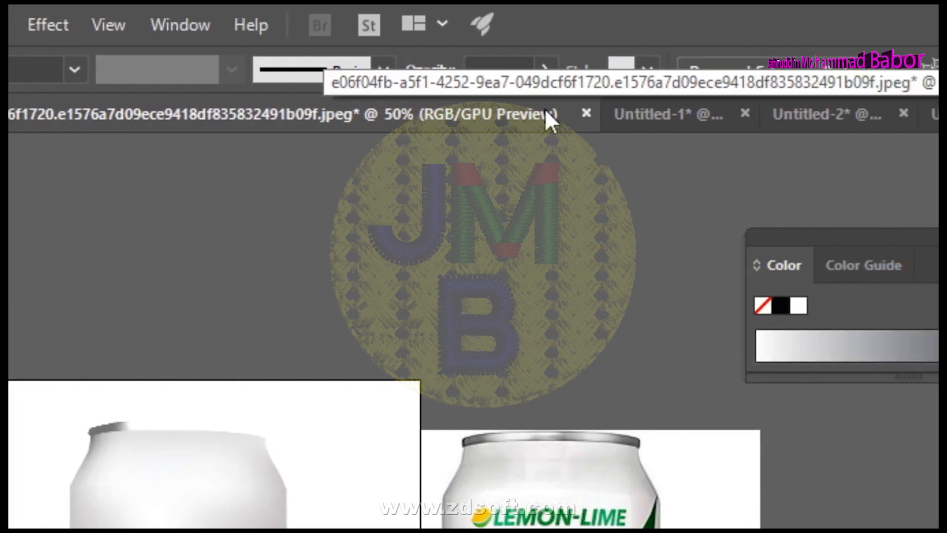
left_click(487, 121)
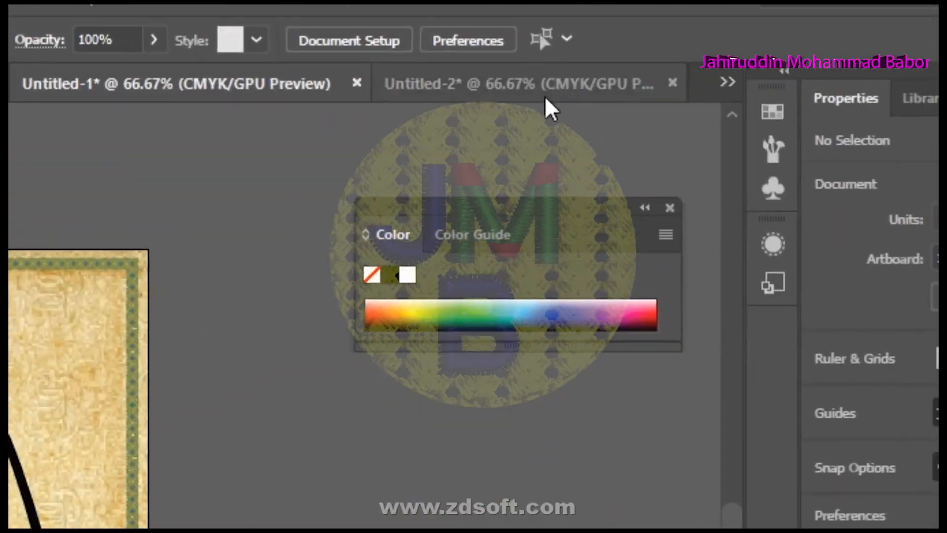
Review the boy's artwork and the lemon-lime can document, and switch to the Untitled-3 document with the colored seated woman
left_click(790, 115)
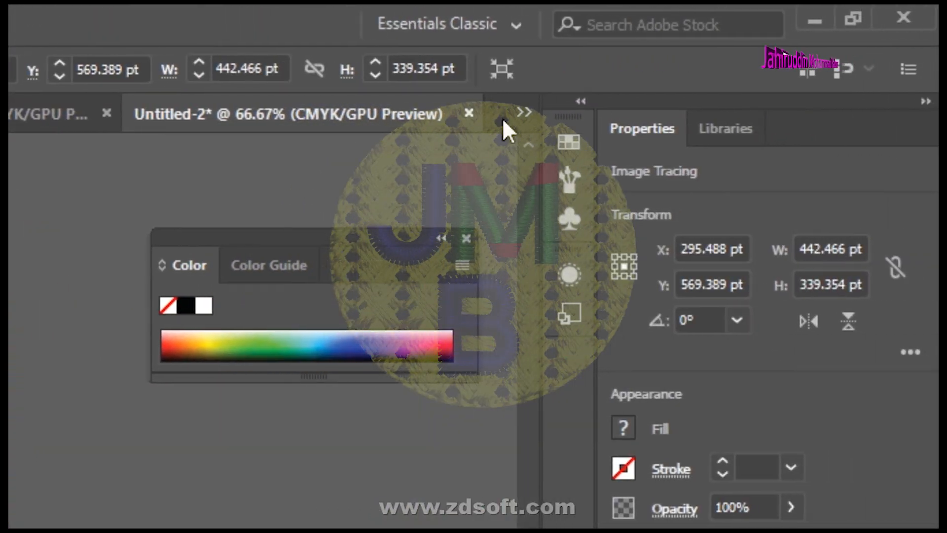
left_click(656, 112)
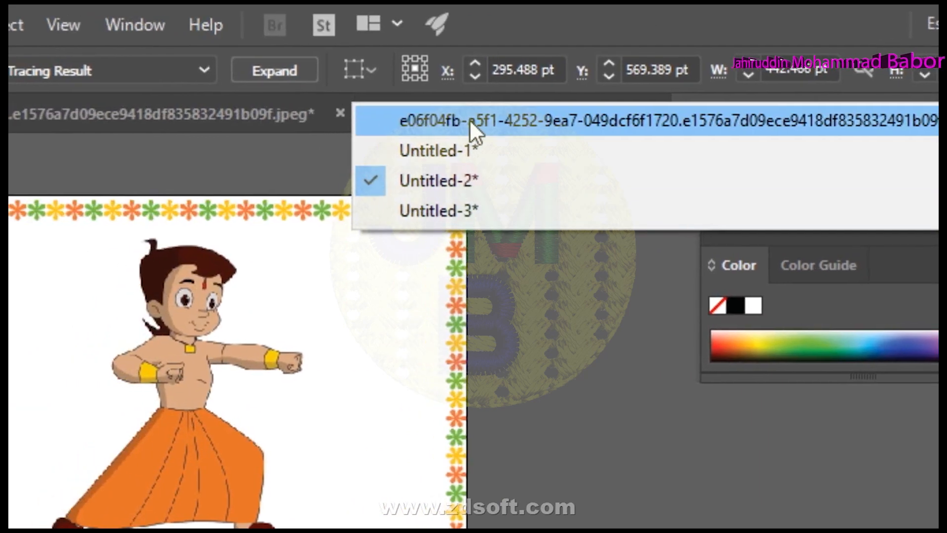
left_click(98, 121)
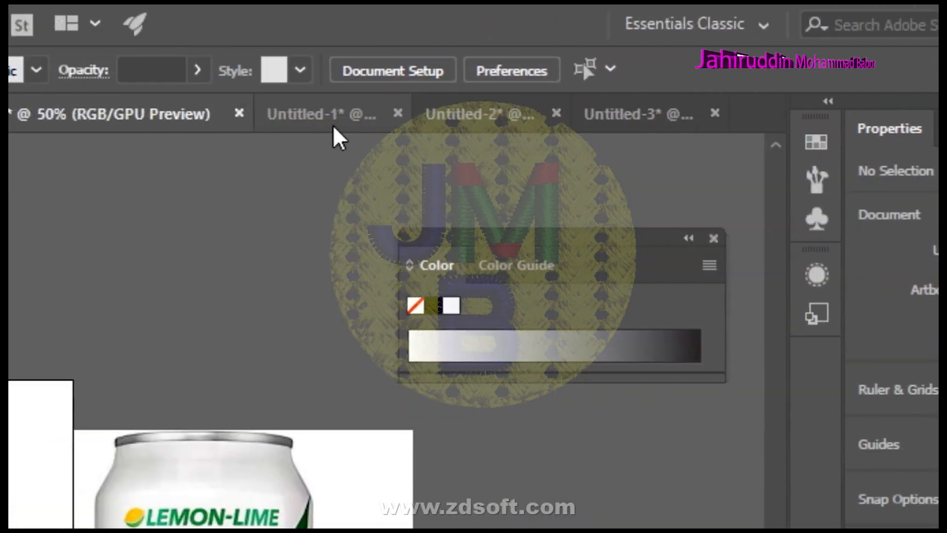
left_click(299, 114)
left_click(552, 114)
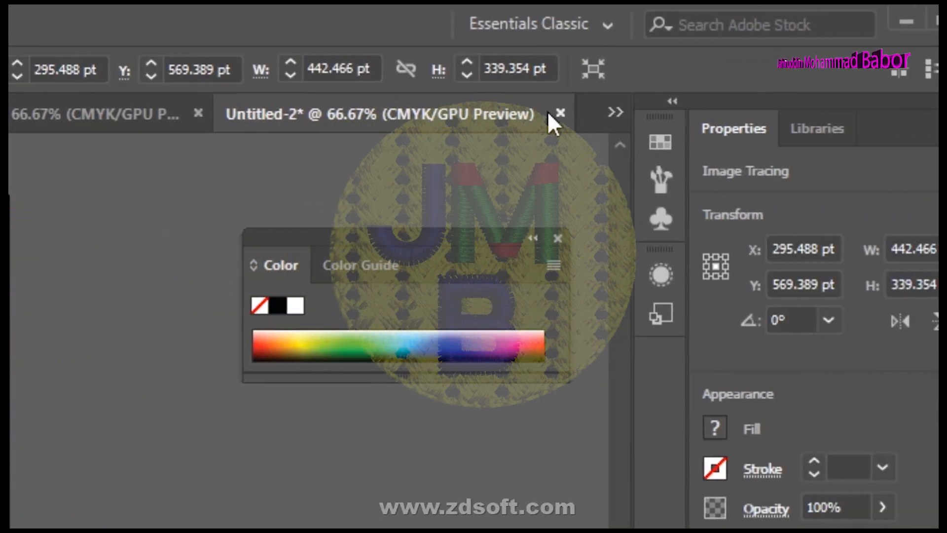
left_click(848, 112)
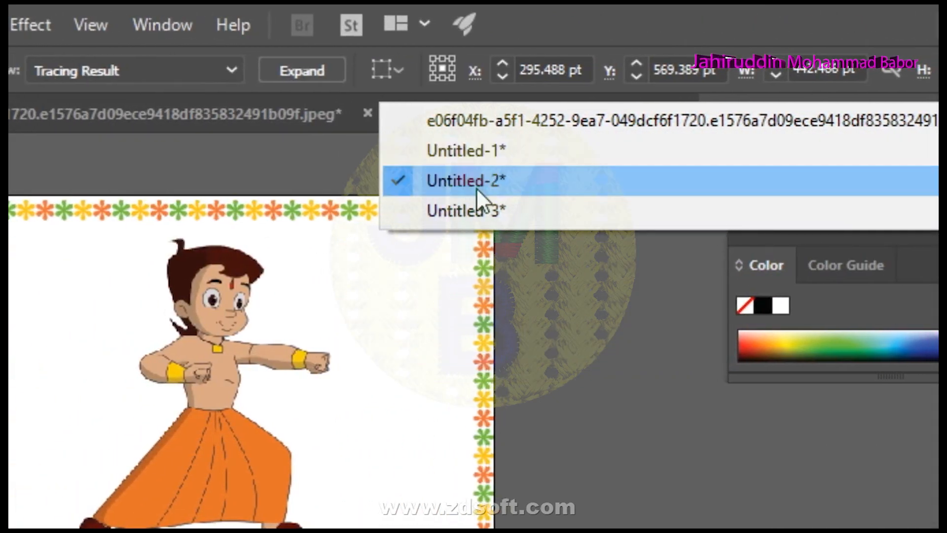
left_click(49, 211)
key("space")
mouse_move(567, 365)
left_mouse_down()
mouse_move(461, 296)
mouse_move(501, 284)
left_mouse_up()
key("v")
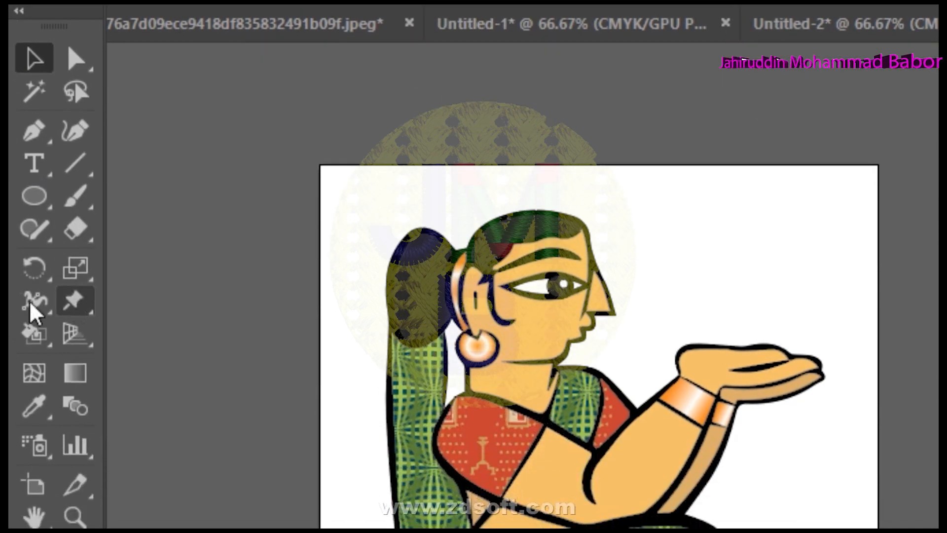
Detach the Live Paint Bucket tool group as a floating panel and place it beside the seated woman's artboard
left_click(49, 266)
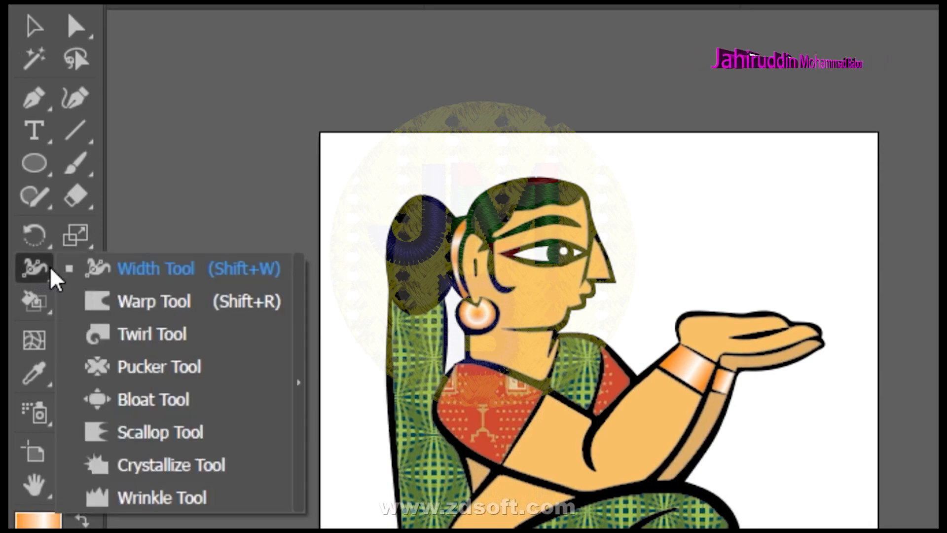
left_click(41, 298)
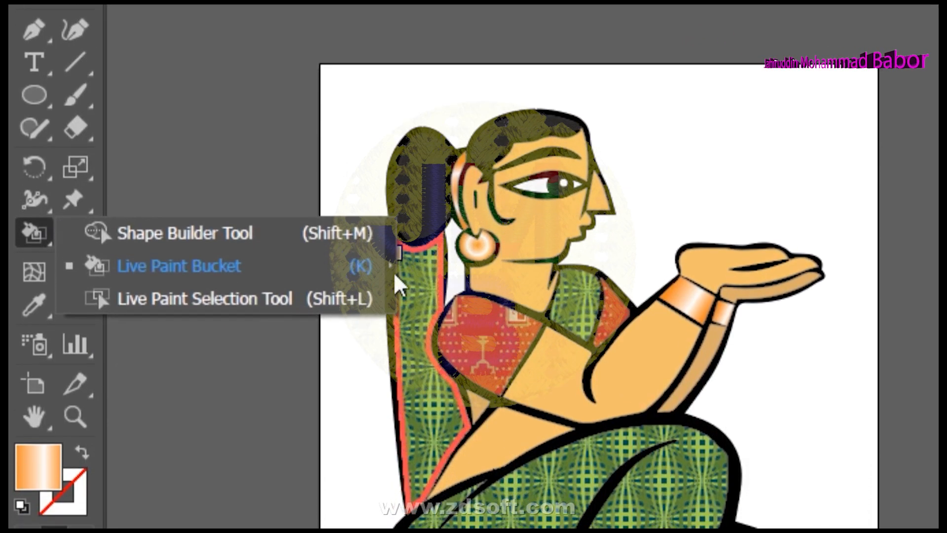
left_click(395, 274)
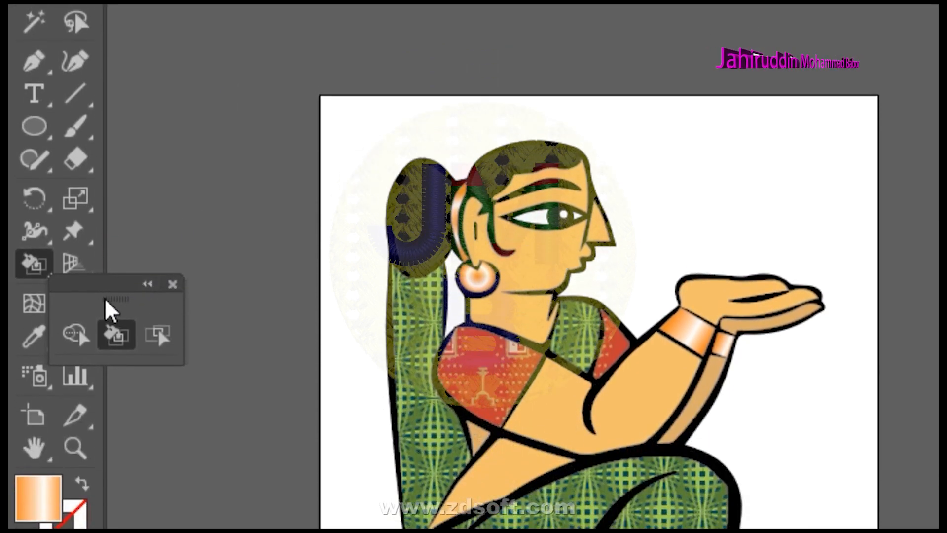
left_click_drag(107, 288, 247, 61)
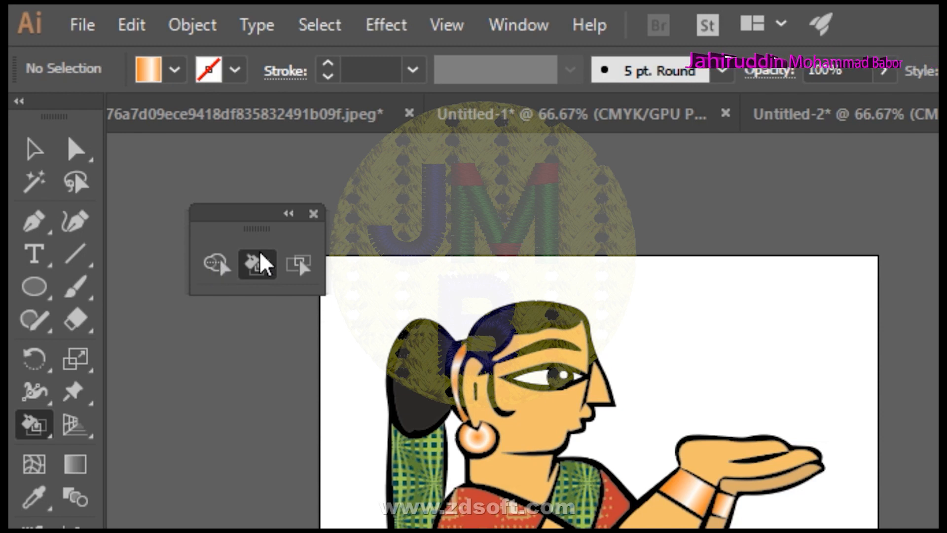
Examine the available fill swatches, the brush presets and the brush display options
left_click(174, 70)
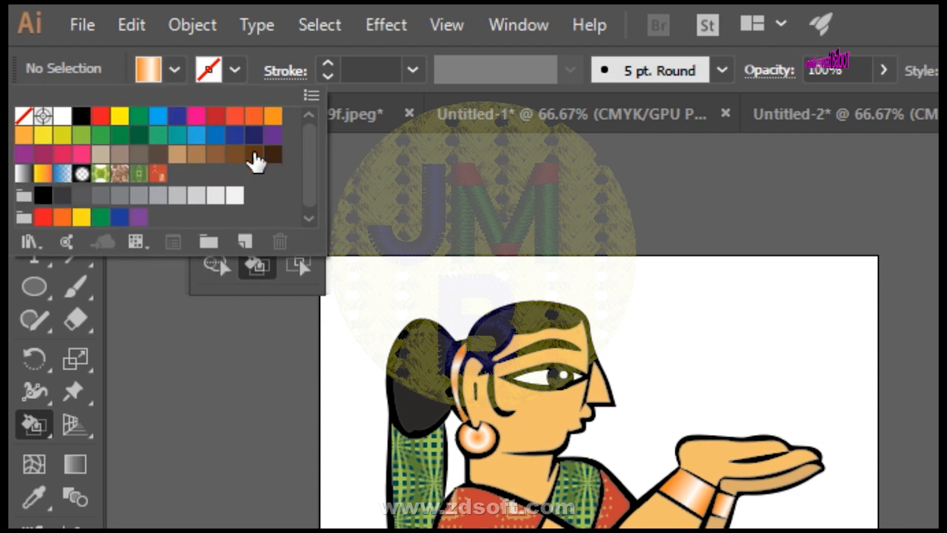
left_click(311, 95)
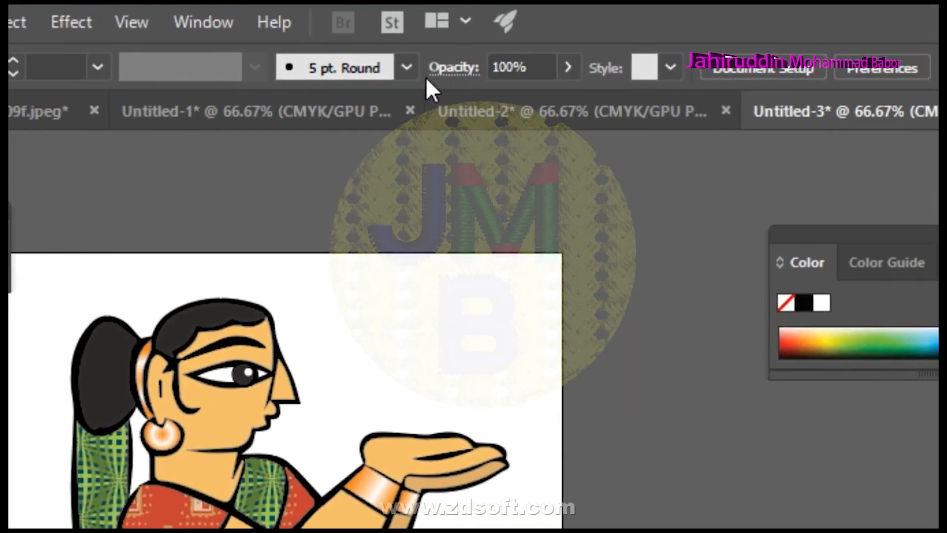
left_click(406, 68)
left_click(404, 92)
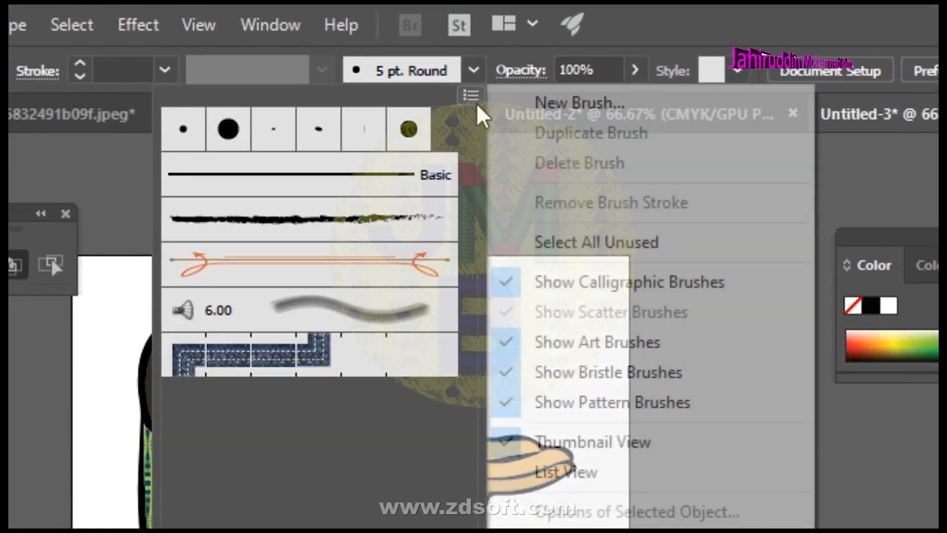
mouse_move(475, 268)
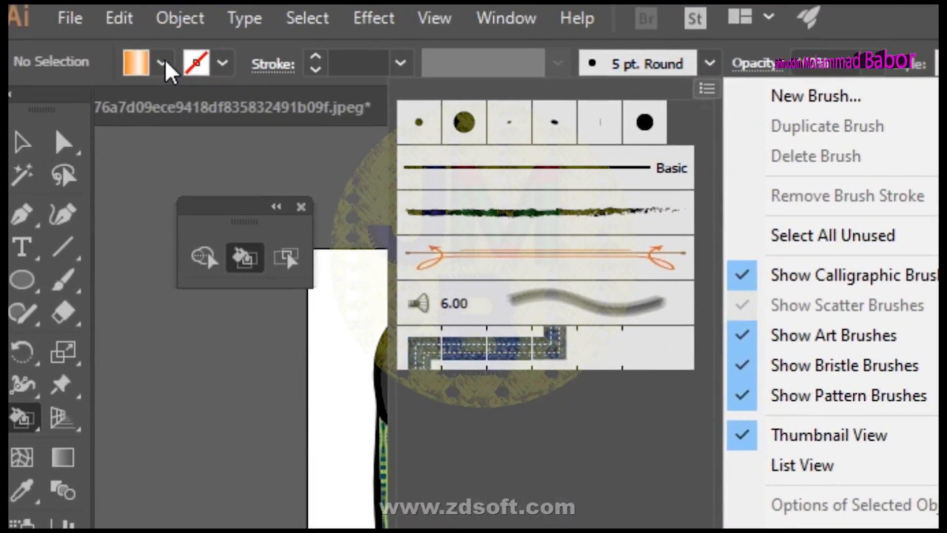
Browse the swatch library categories, including the Basic Graphics, Decorative and Nature patterns, and switch to the reference image in Chrome
left_click(169, 67)
left_click(174, 70)
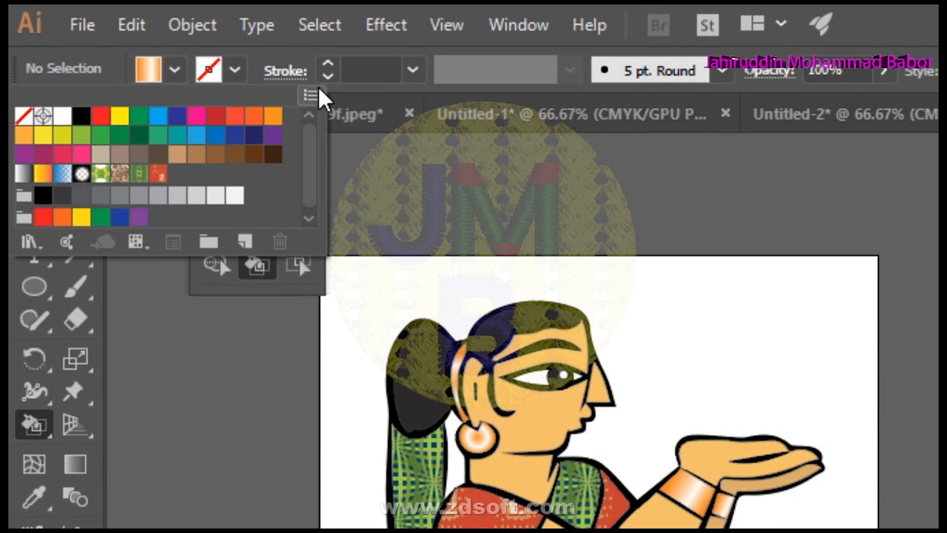
left_click(312, 96)
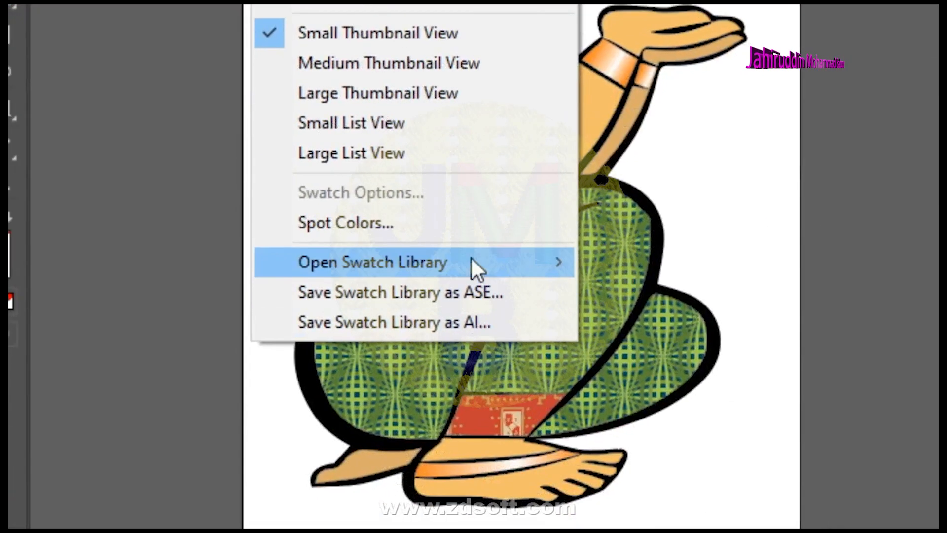
mouse_move(475, 276)
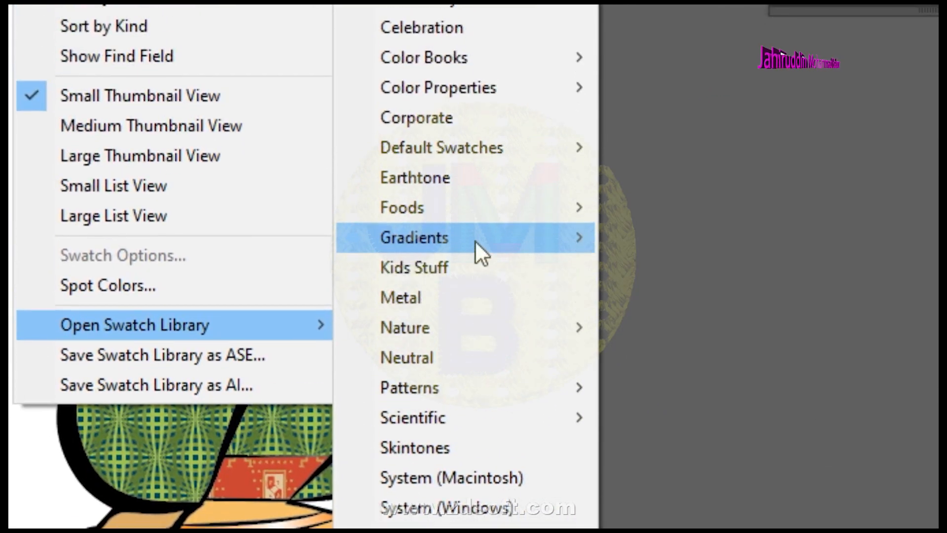
mouse_move(475, 81)
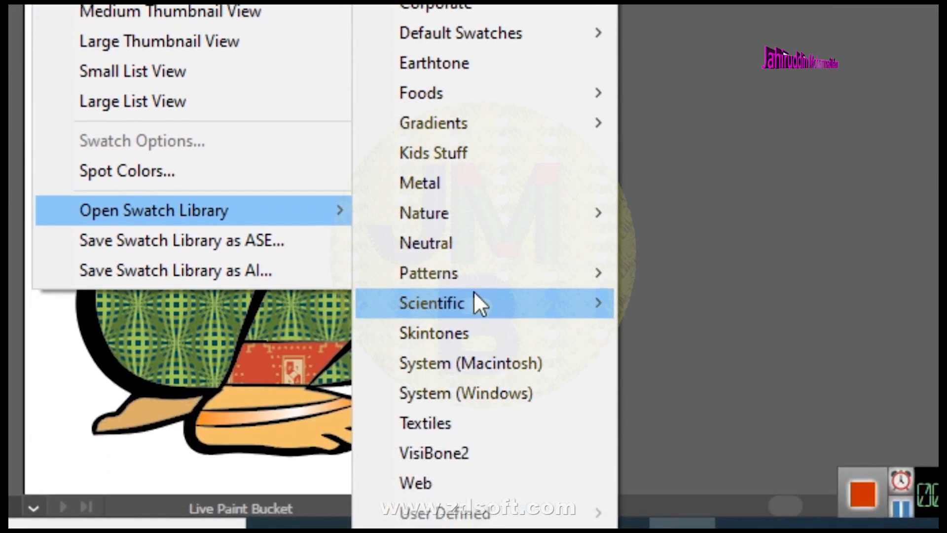
mouse_move(455, 435)
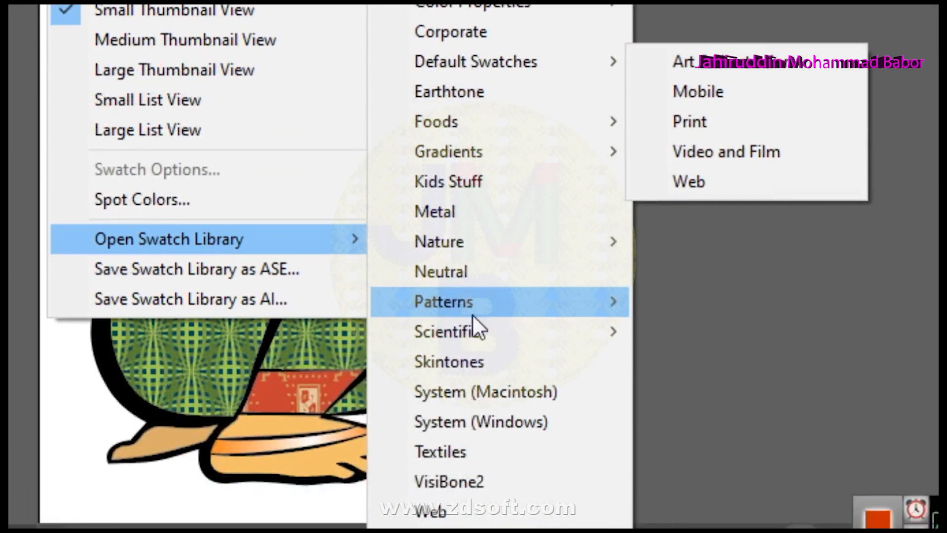
mouse_move(471, 503)
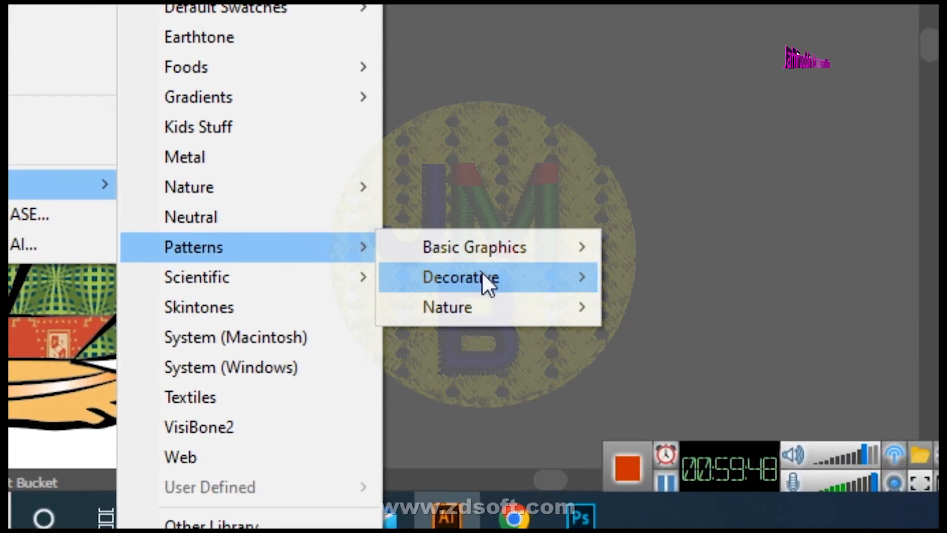
mouse_move(733, 291)
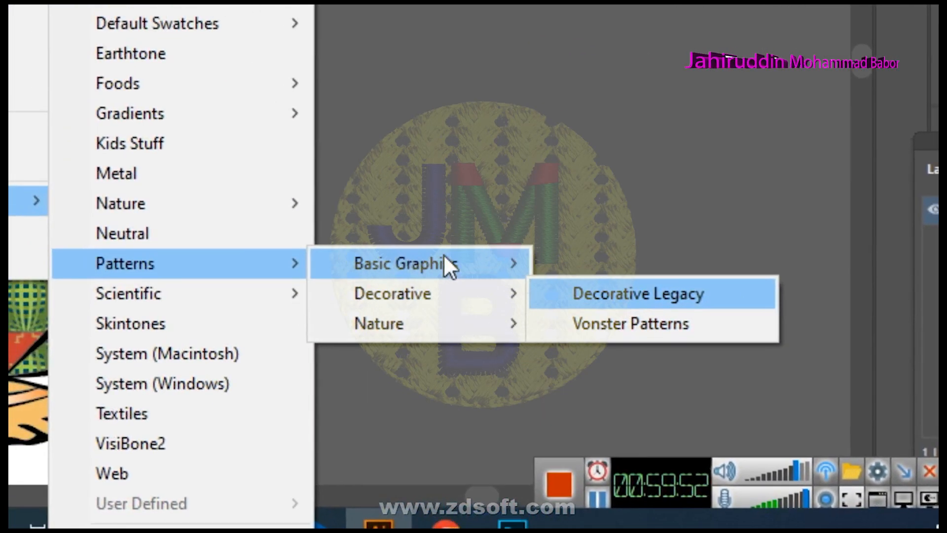
mouse_move(275, 229)
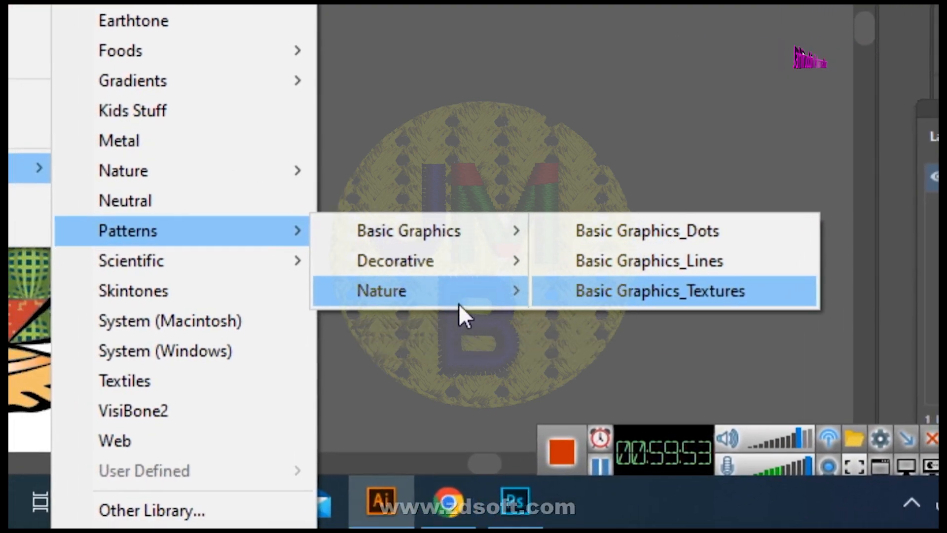
mouse_move(375, 326)
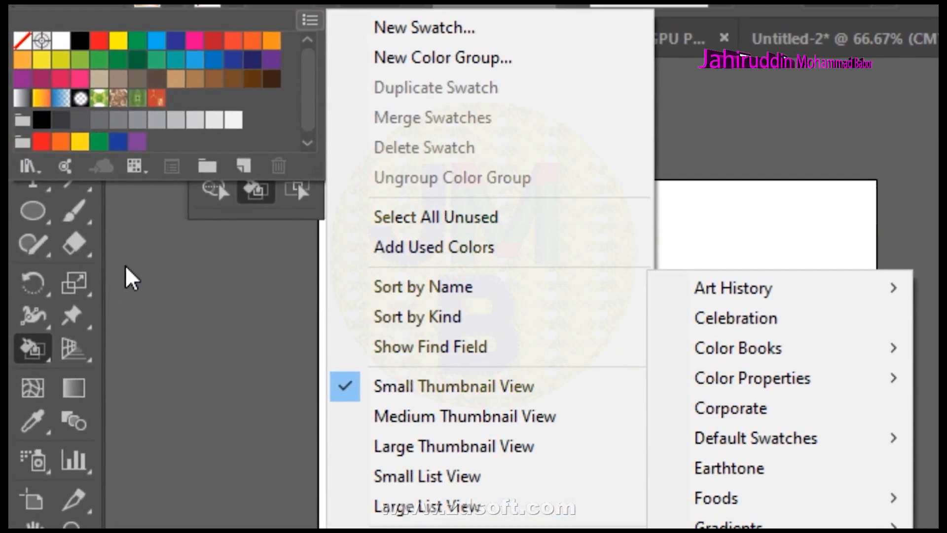
left_click(112, 278)
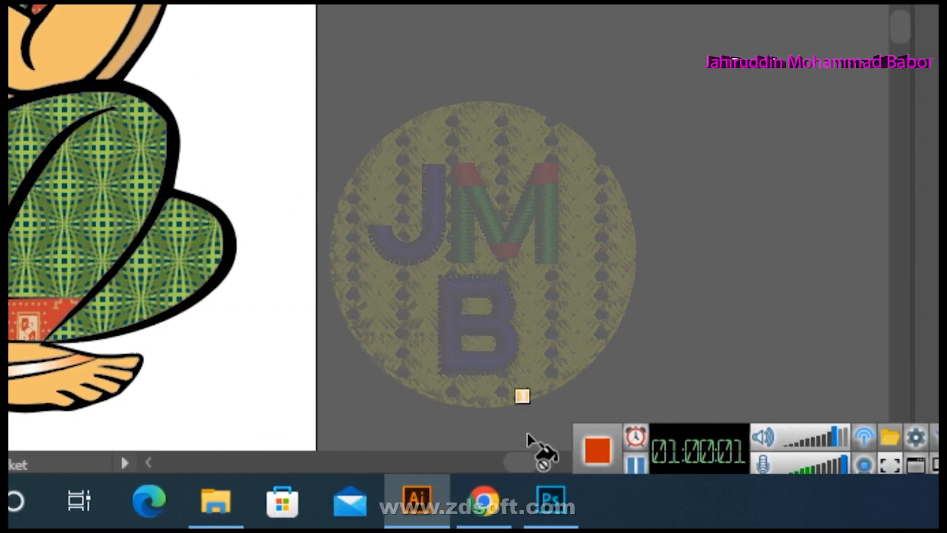
left_click(484, 501)
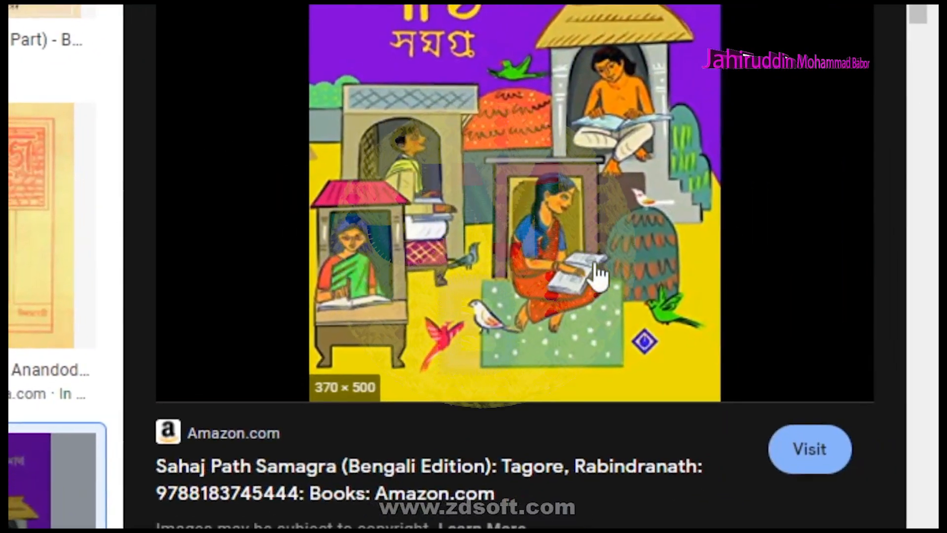